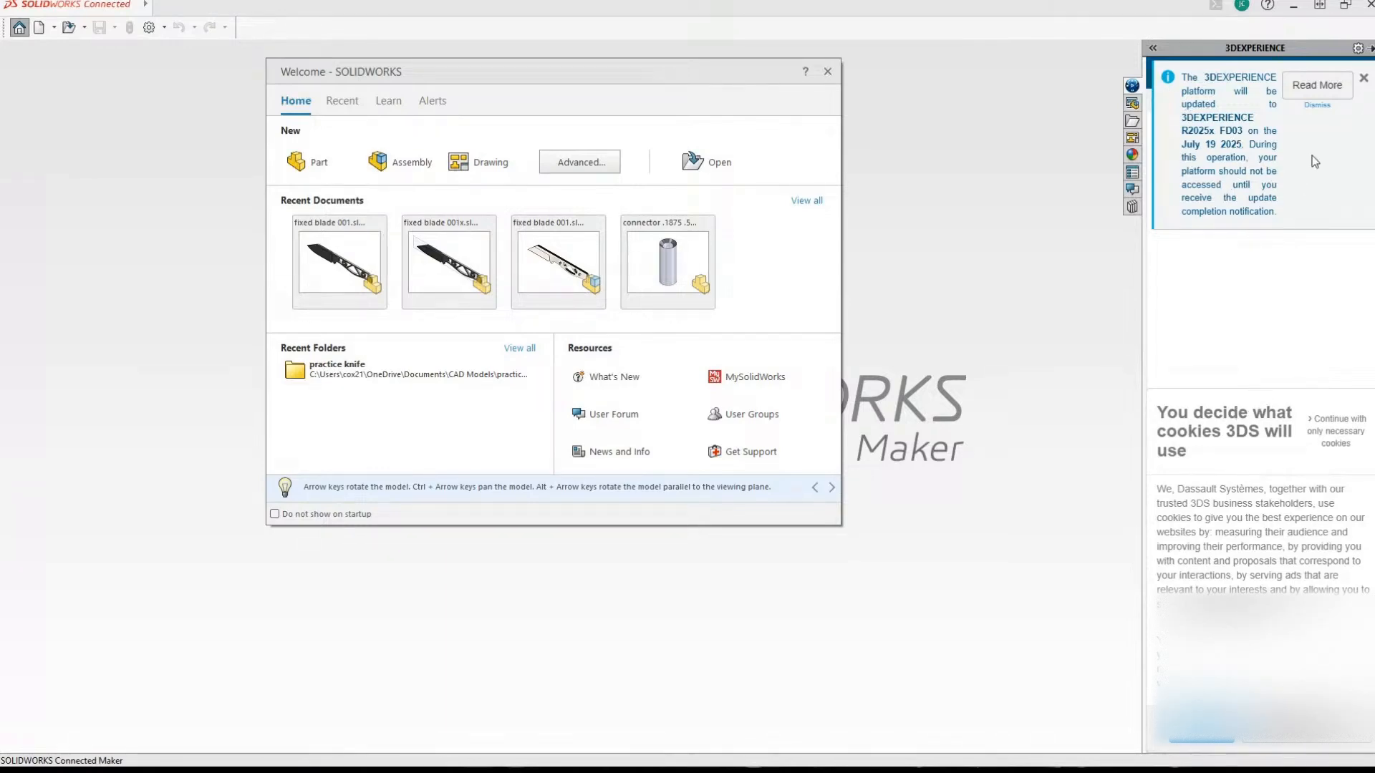
Clear the cookie notice, allow the device-use permission request, and dismiss the 3DEXPERIENCE platform update notice.
click(1210, 730)
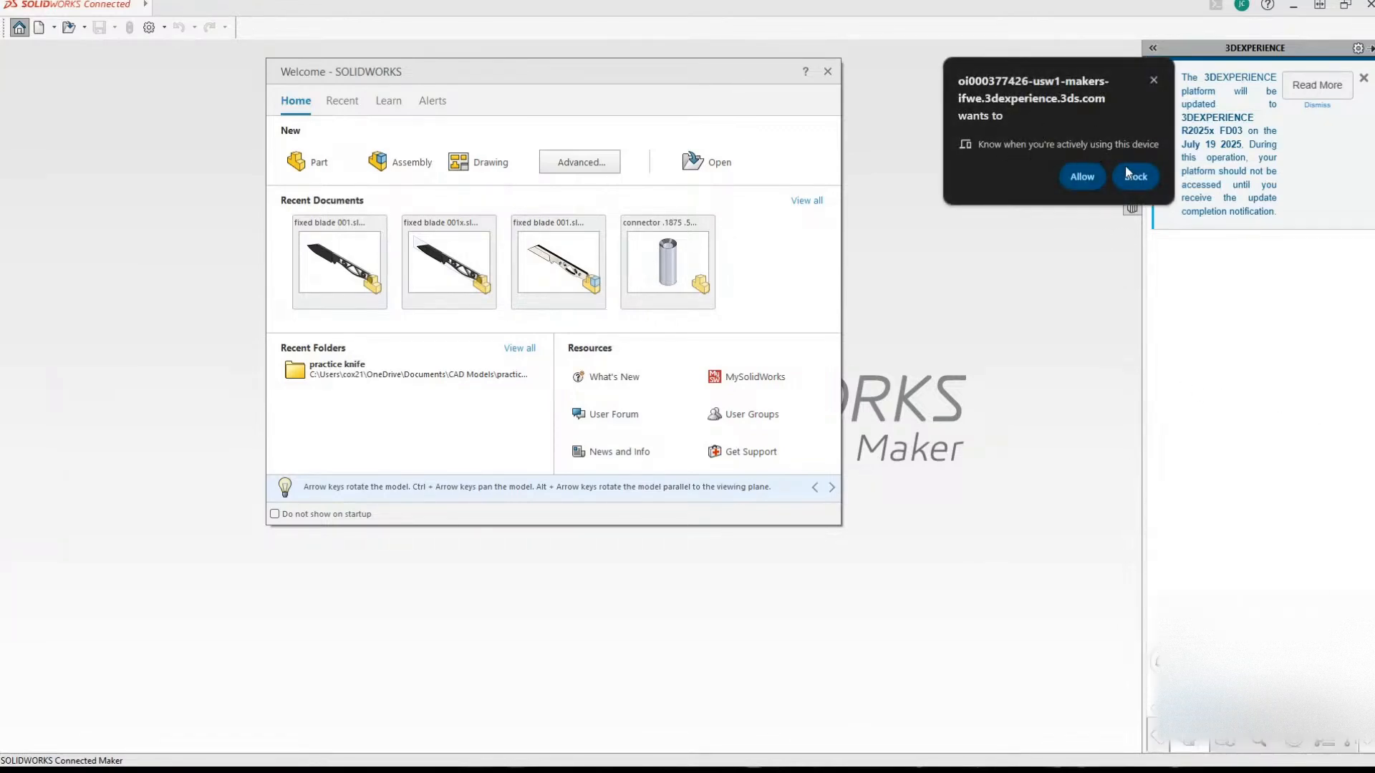
click(1081, 176)
click(1361, 79)
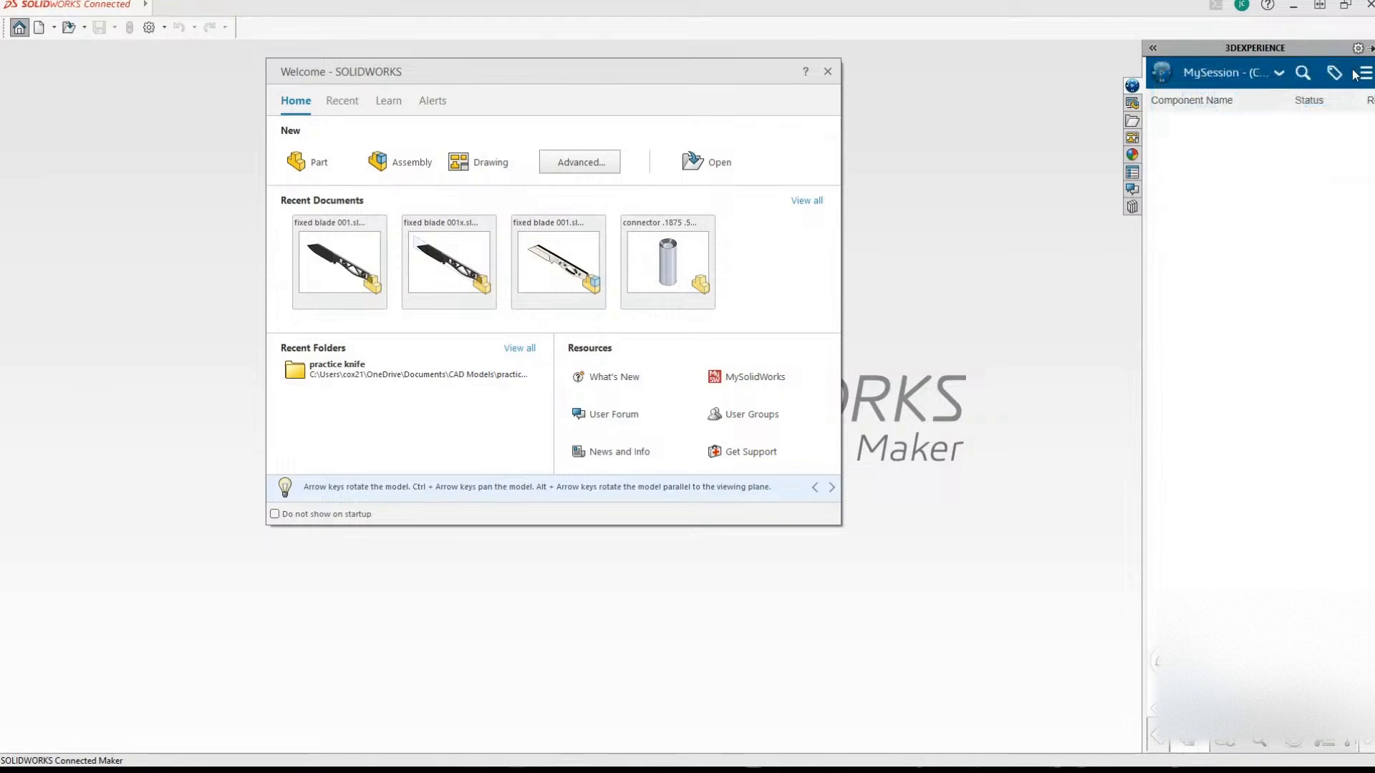
Collapse the 3DEXPERIENCE task pane so the graphics area is free.
click(1151, 49)
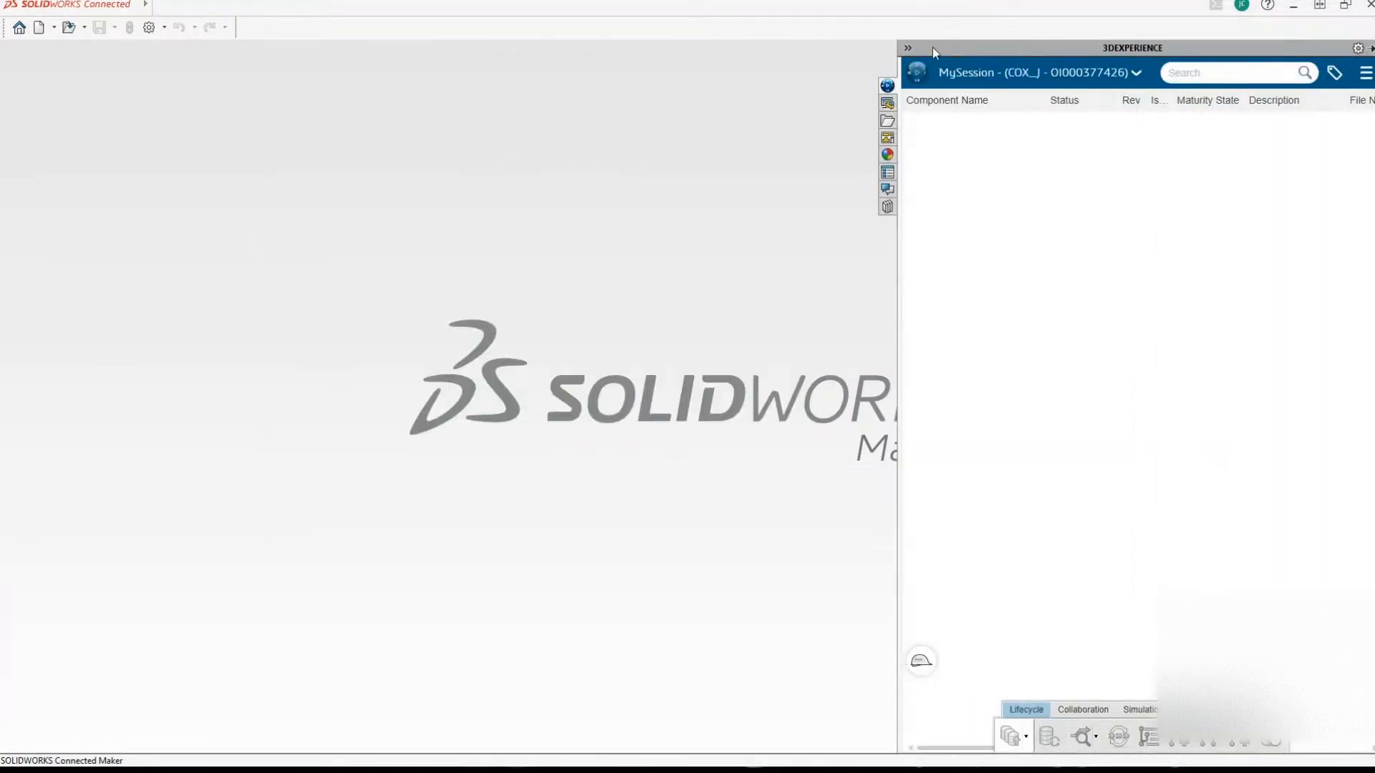
click(906, 47)
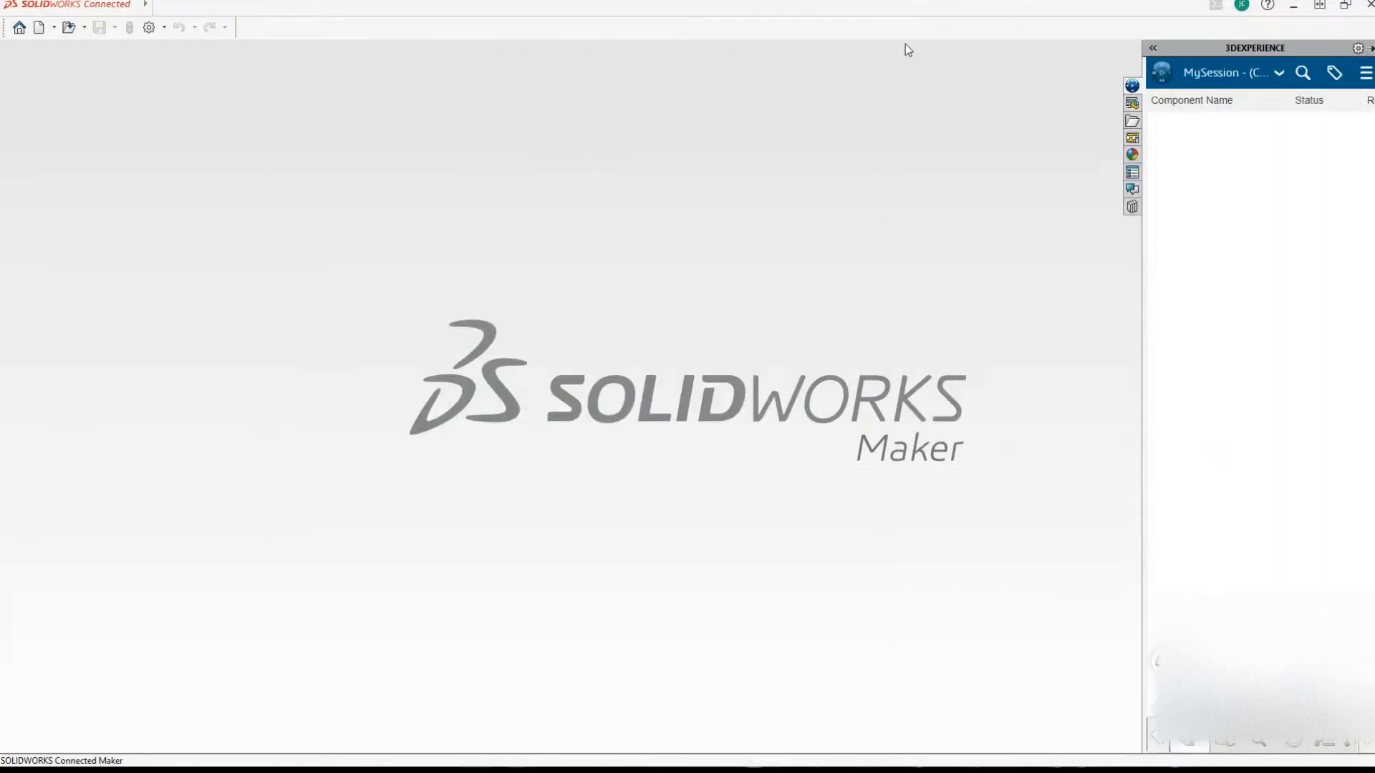
click(1365, 73)
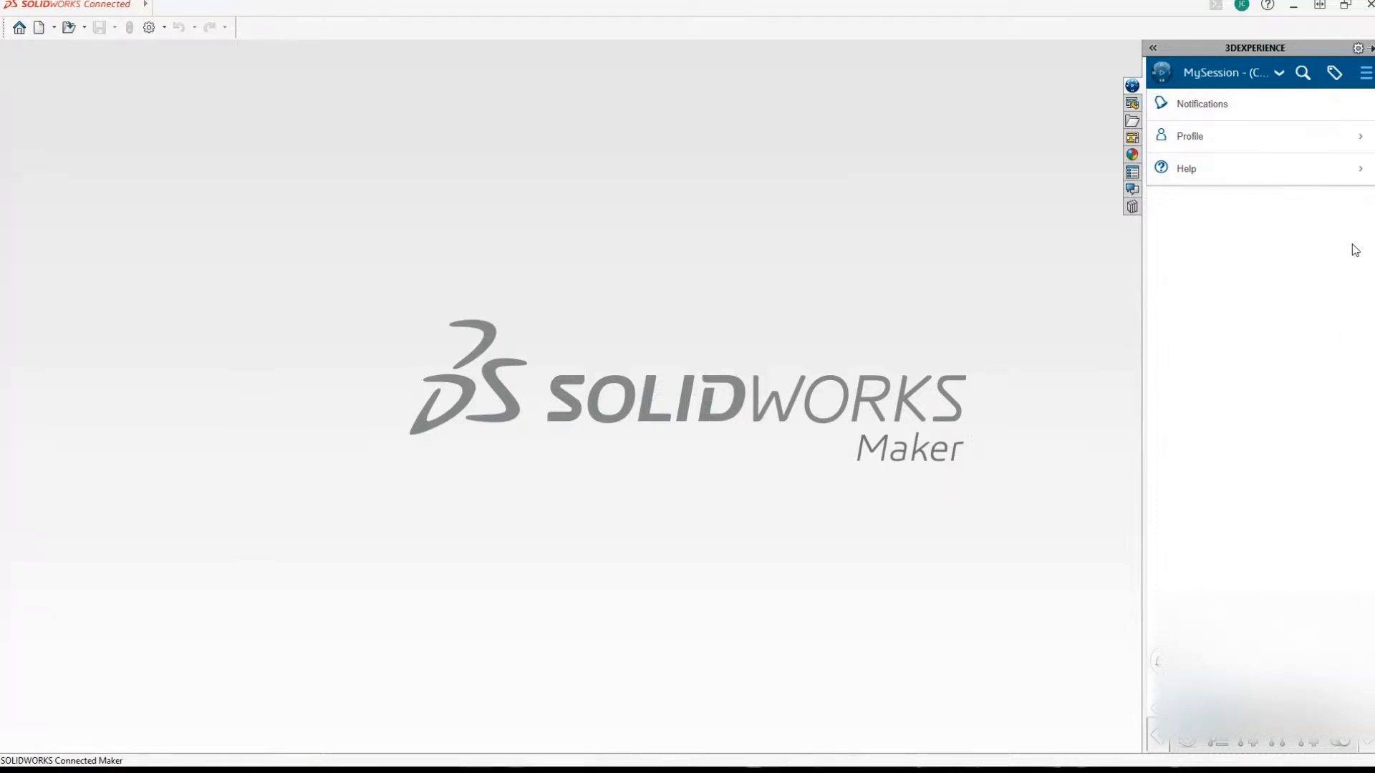
click(1370, 48)
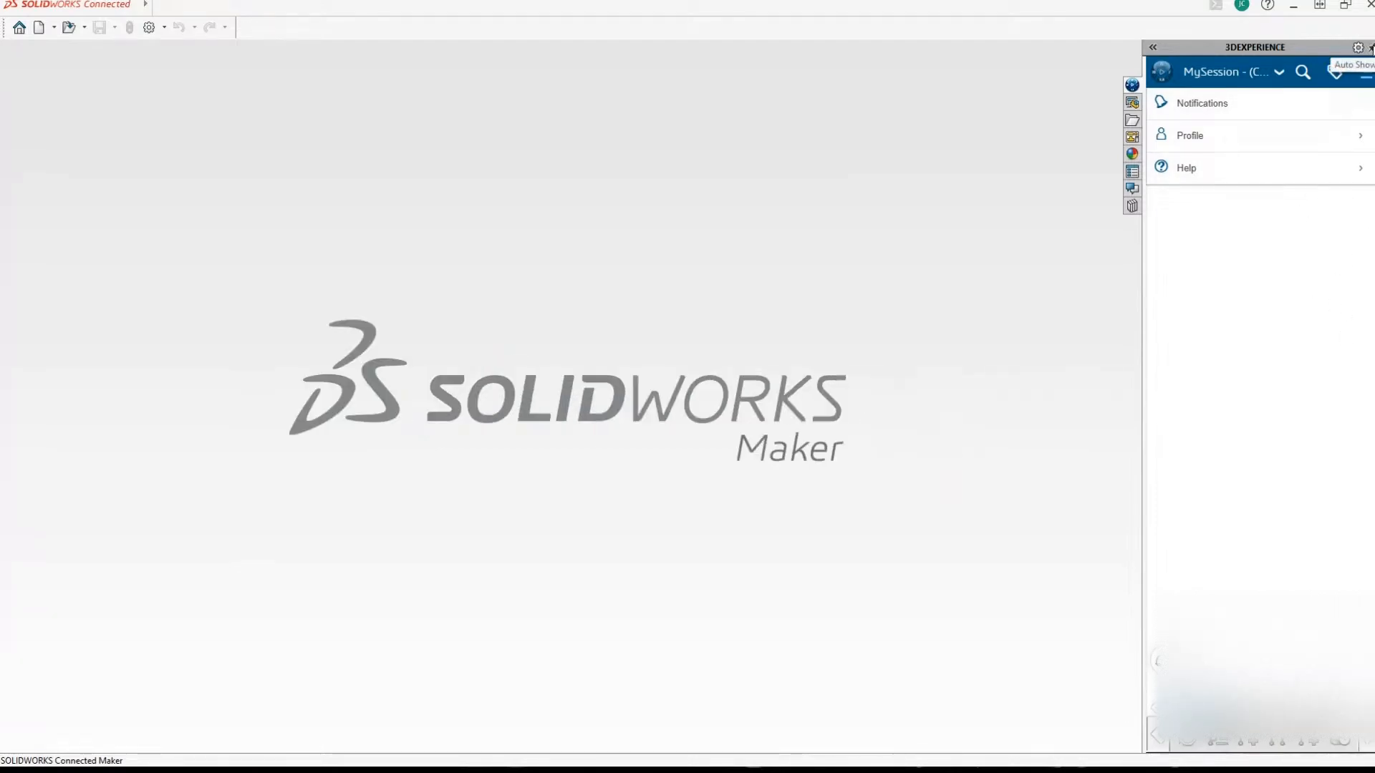
click(1371, 48)
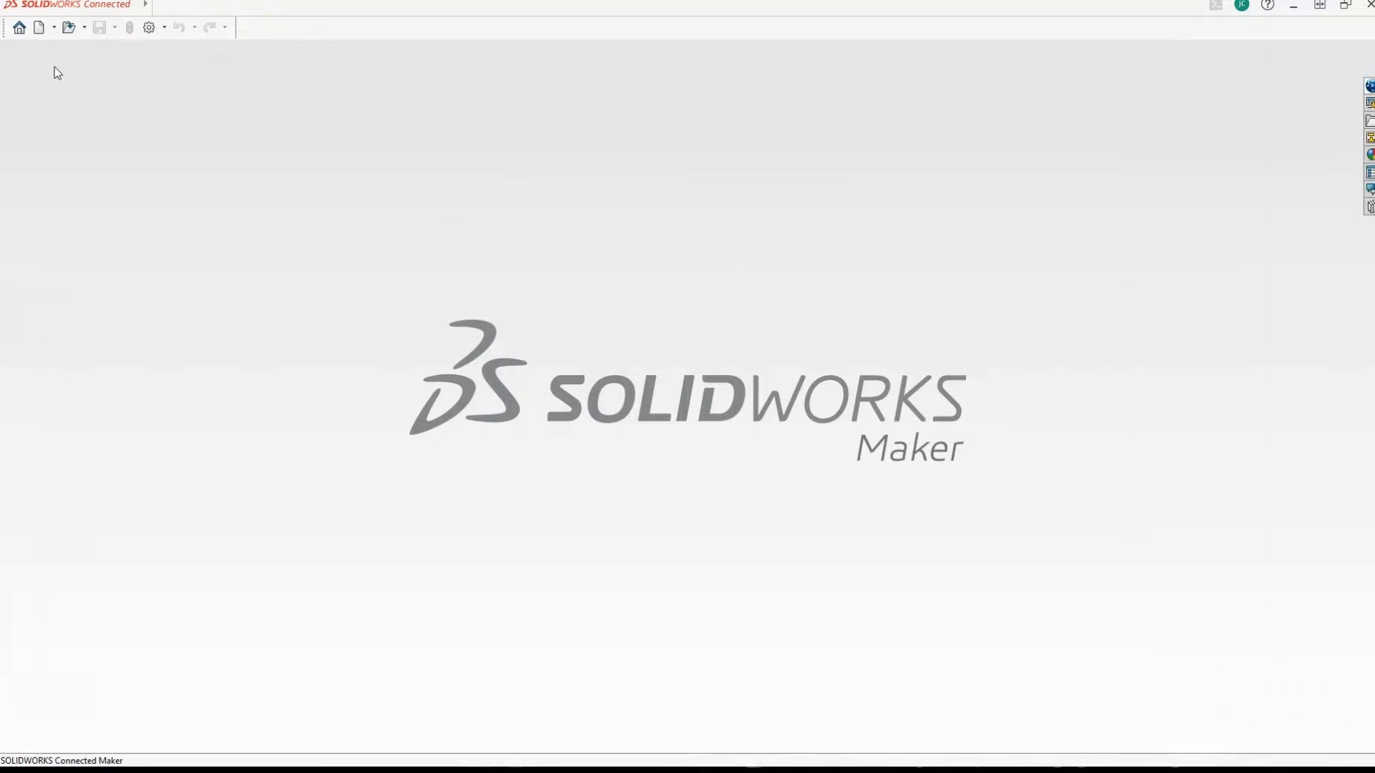
Create a new part document.
click(39, 27)
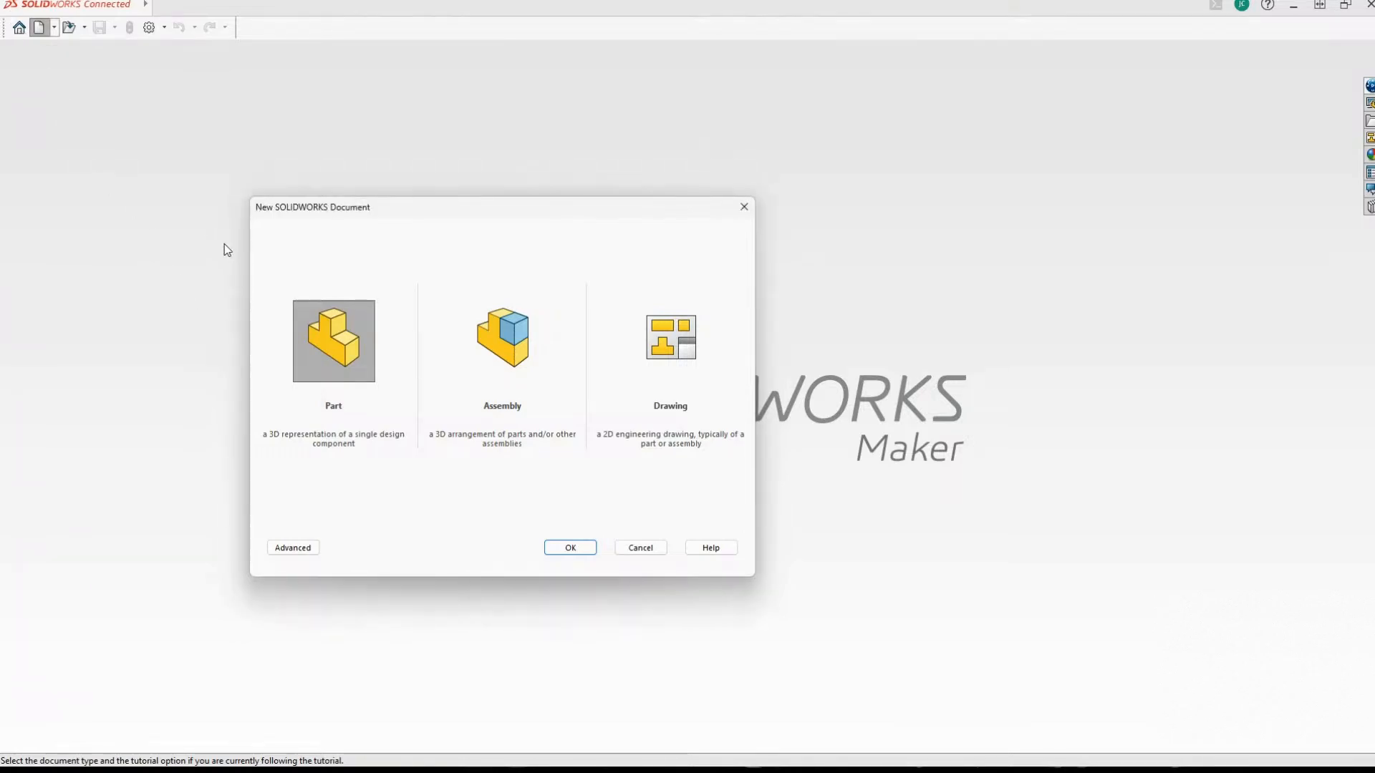
double_click(318, 333)
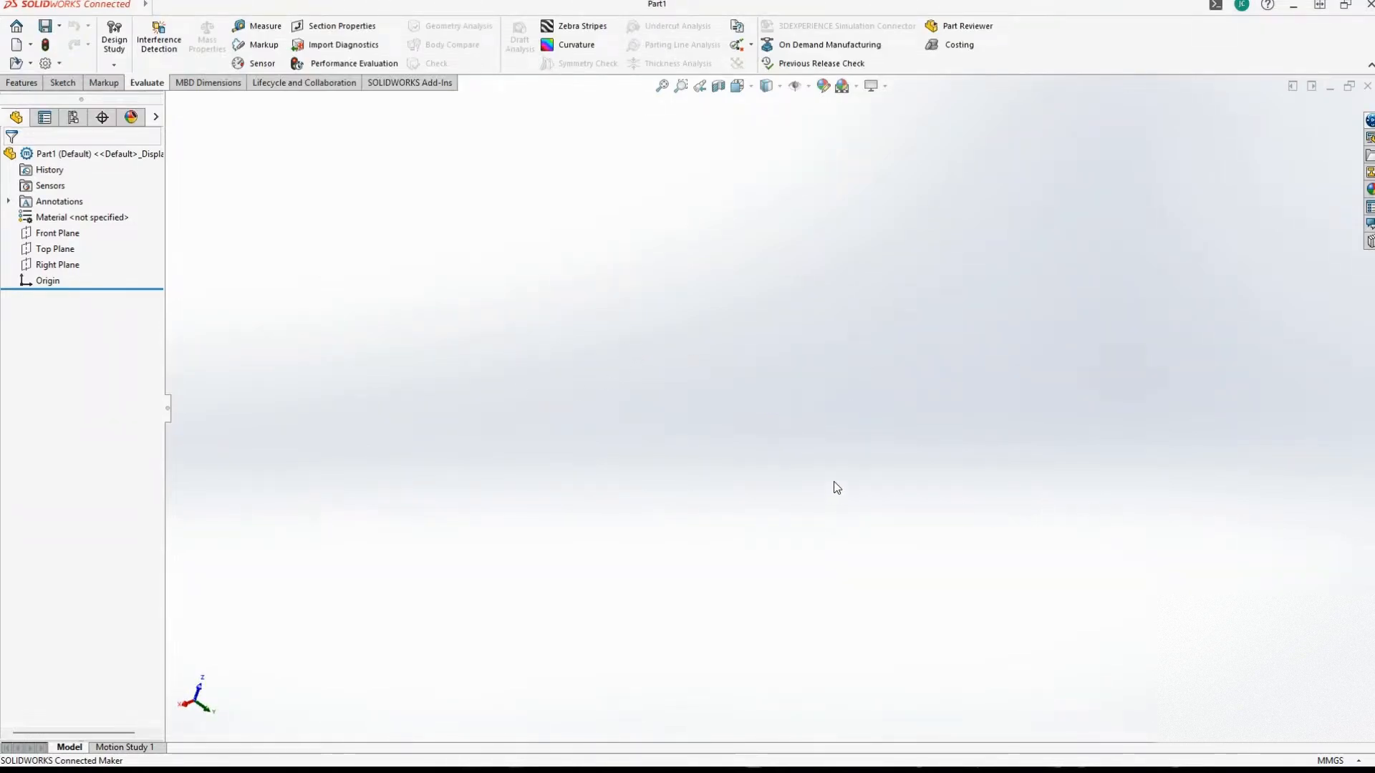
right_click(786, 488)
click(595, 405)
right_click(727, 398)
click(592, 390)
mouse_move(587, 415)
middle_down()
mouse_move(577, 388)
mouse_move(589, 389)
middle_up()
Start a new sketch on the Top Plane.
click(72, 239)
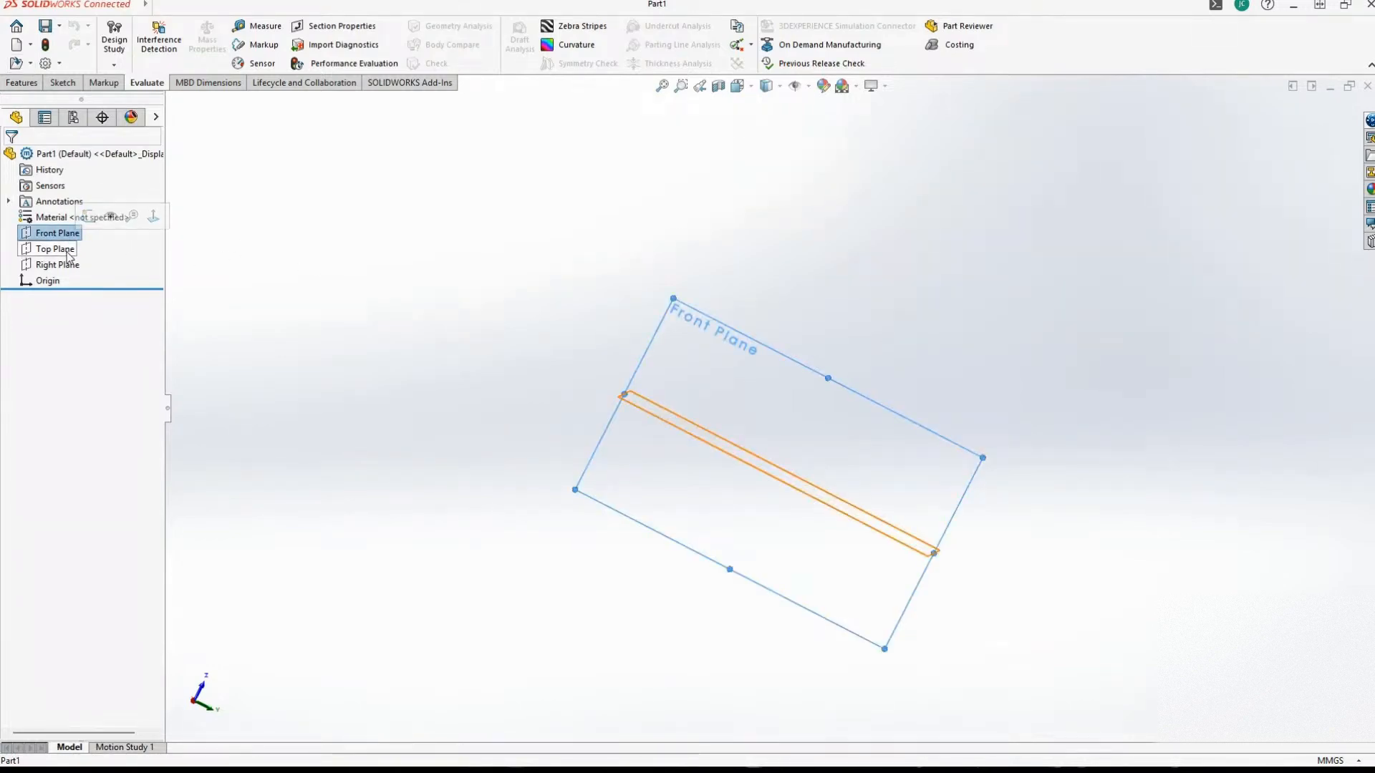
click(67, 253)
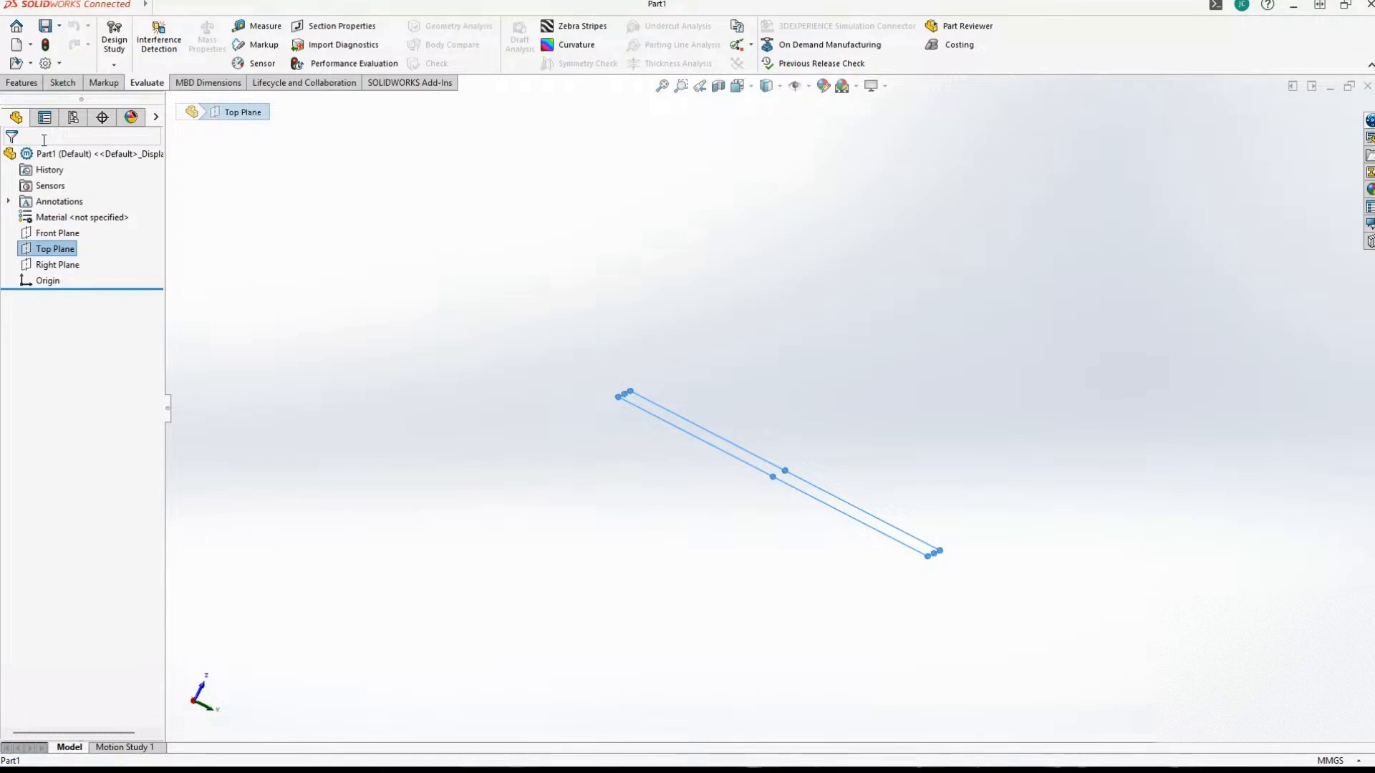
middle_drag(425, 311, 412, 337)
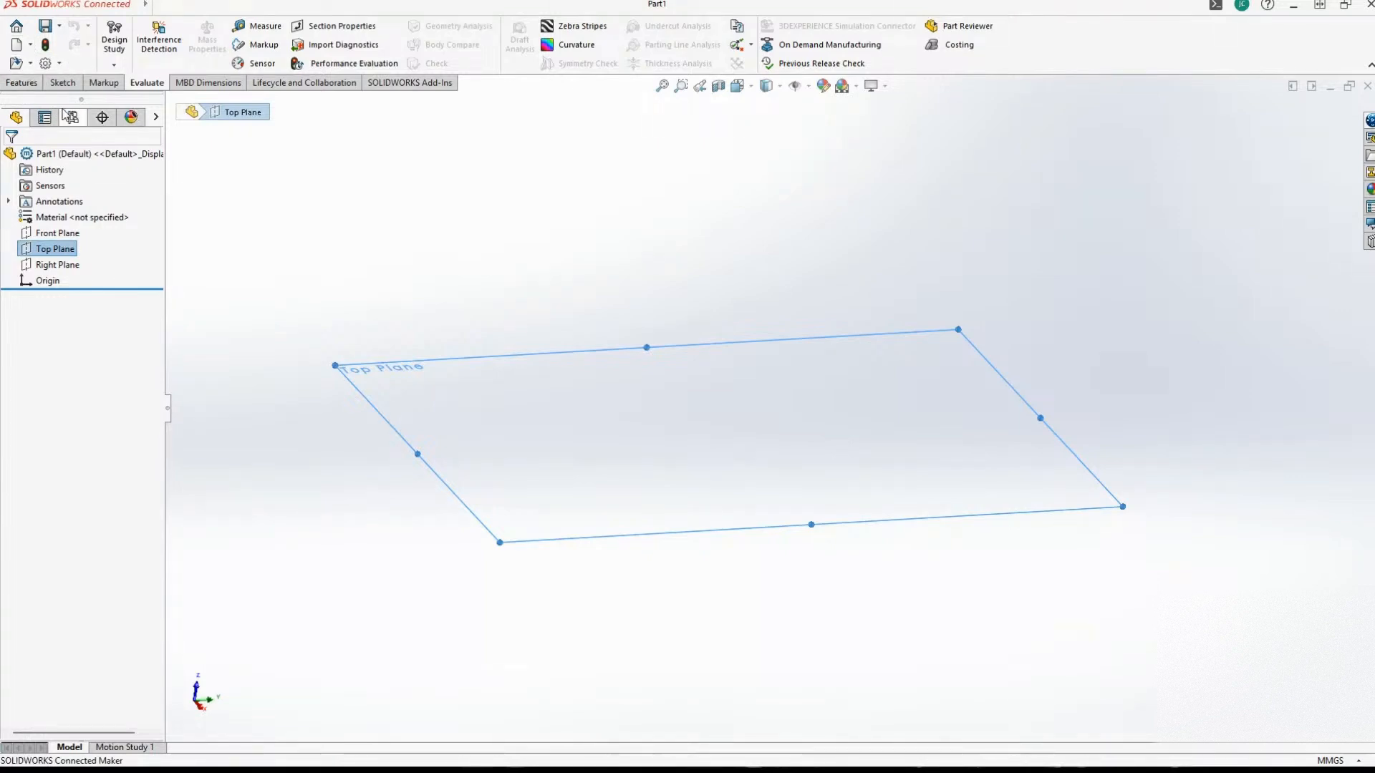
click(62, 82)
click(113, 32)
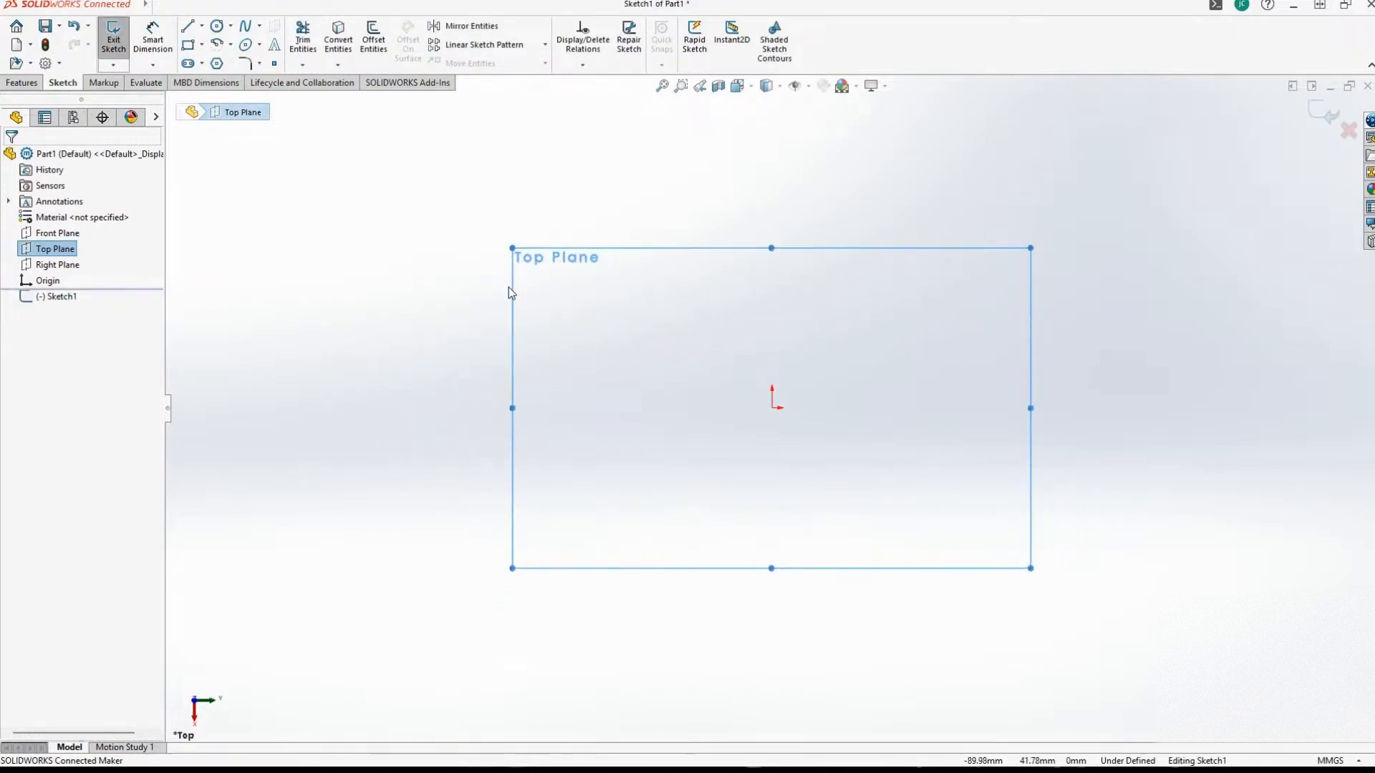
click(188, 46)
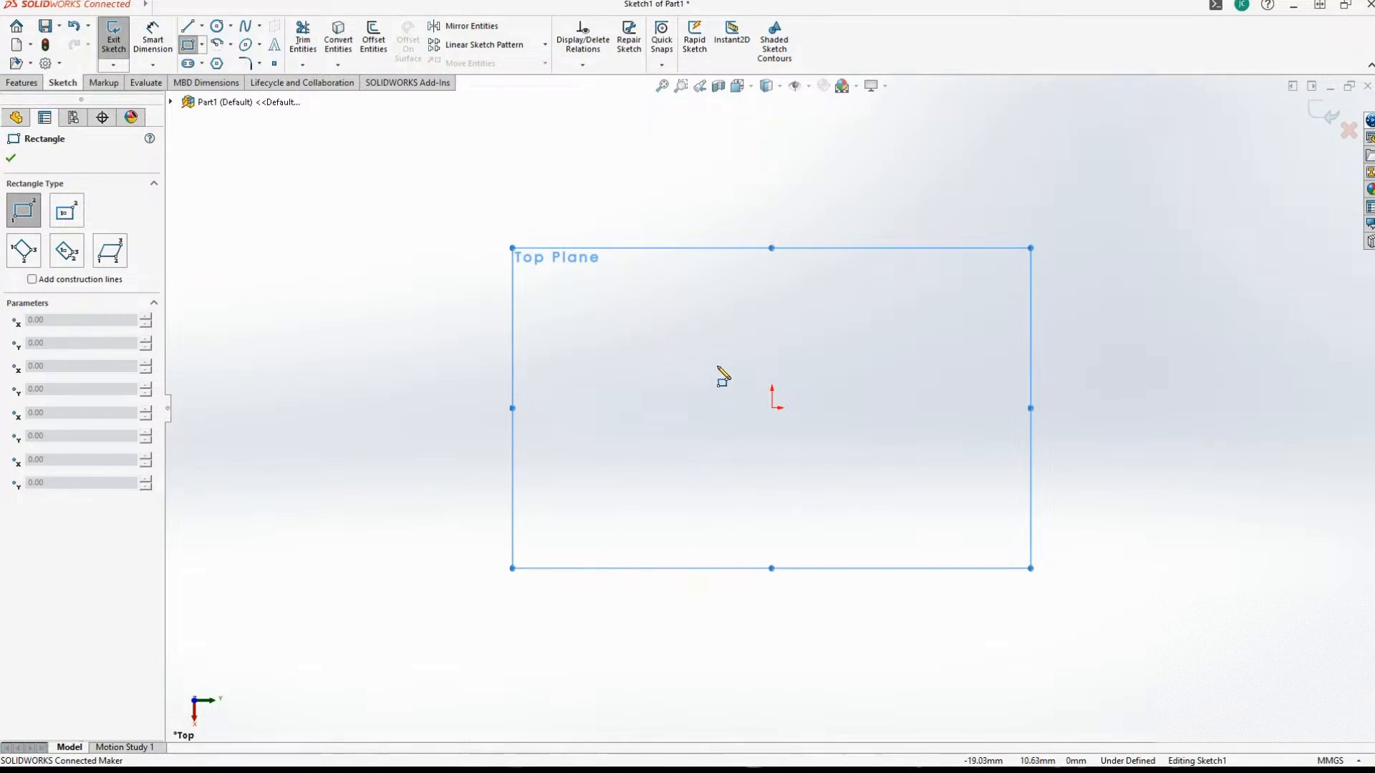
click(694, 301)
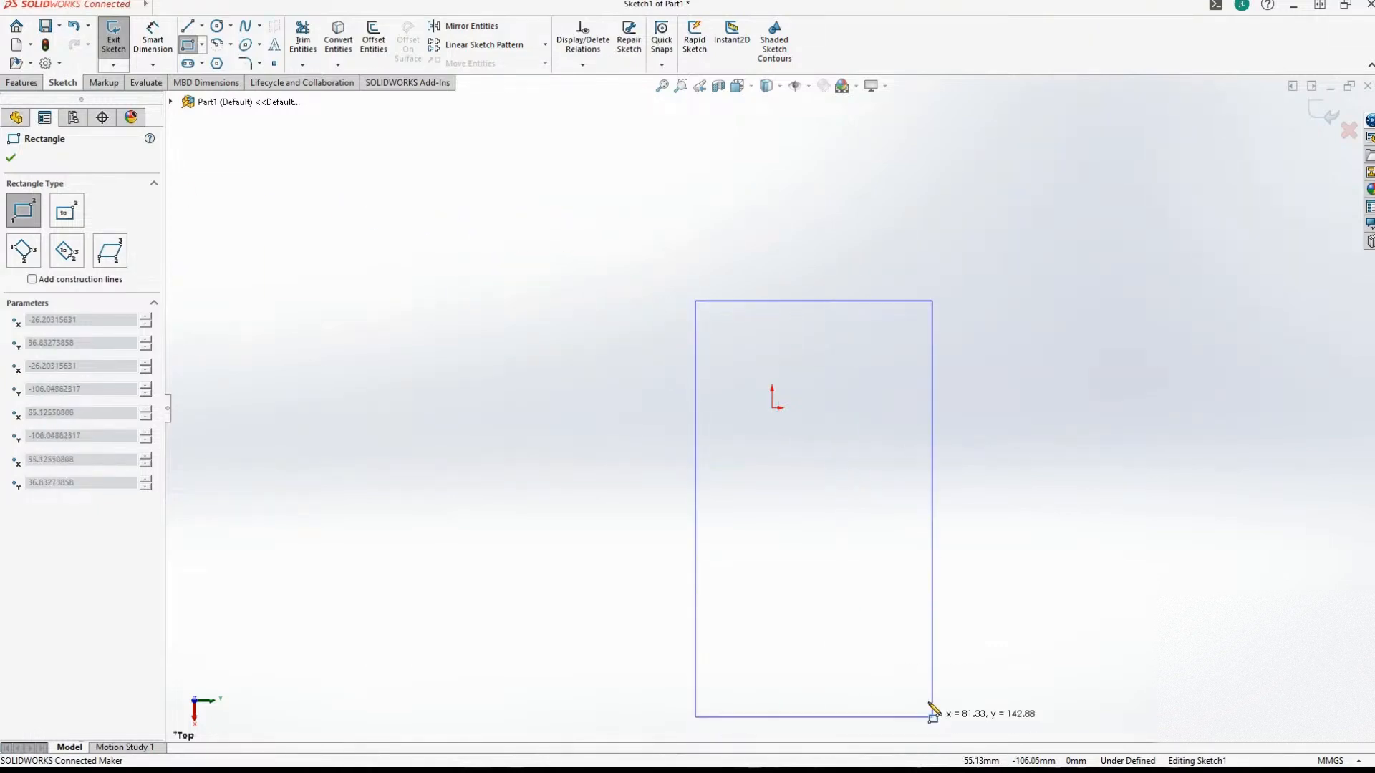
click(80, 144)
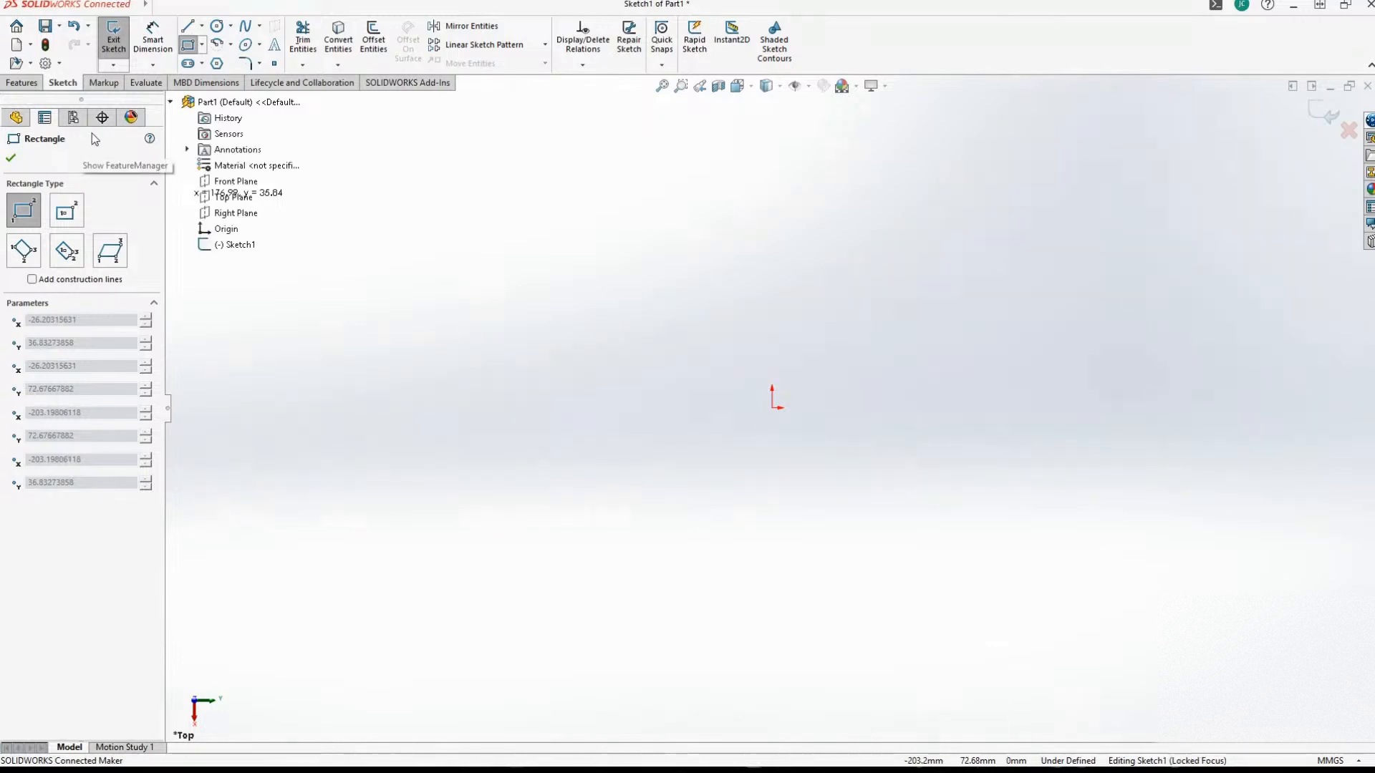
click(17, 120)
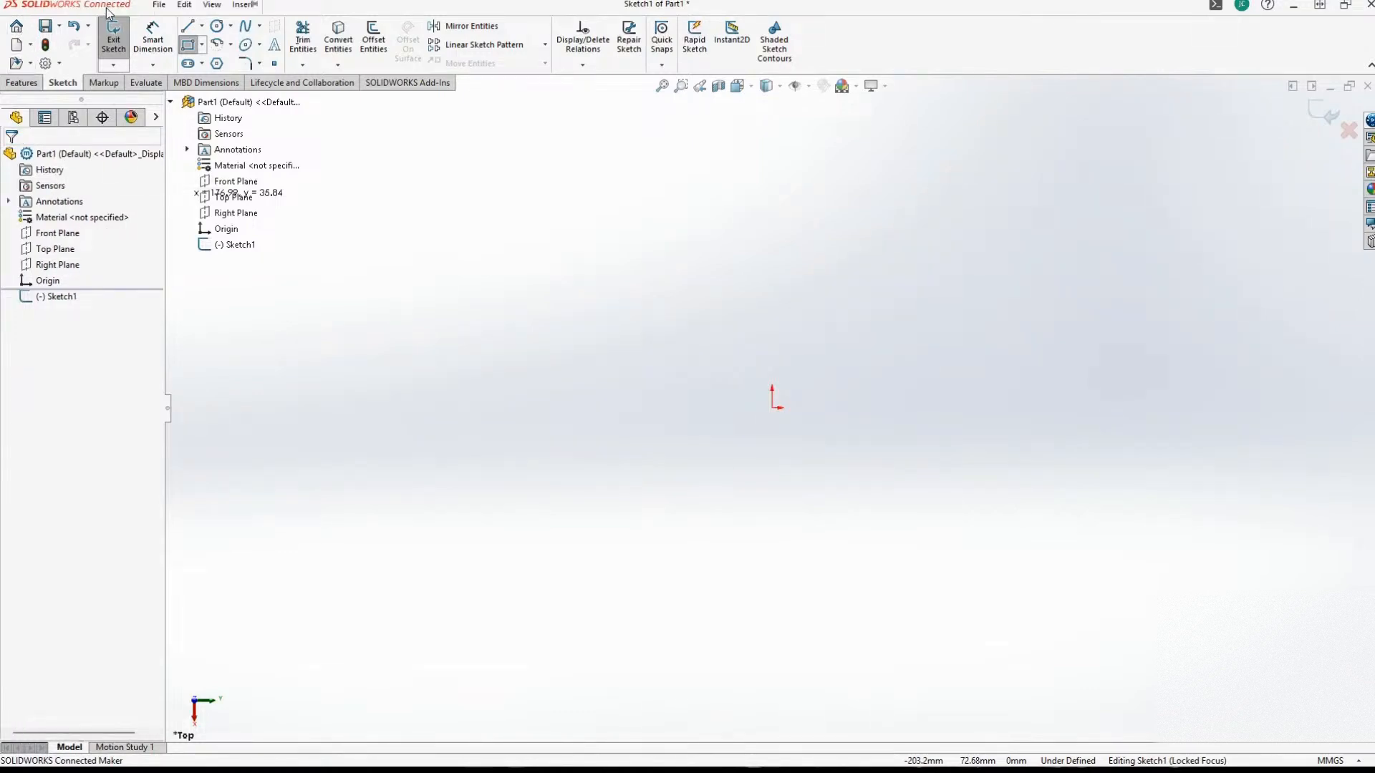
click(154, 5)
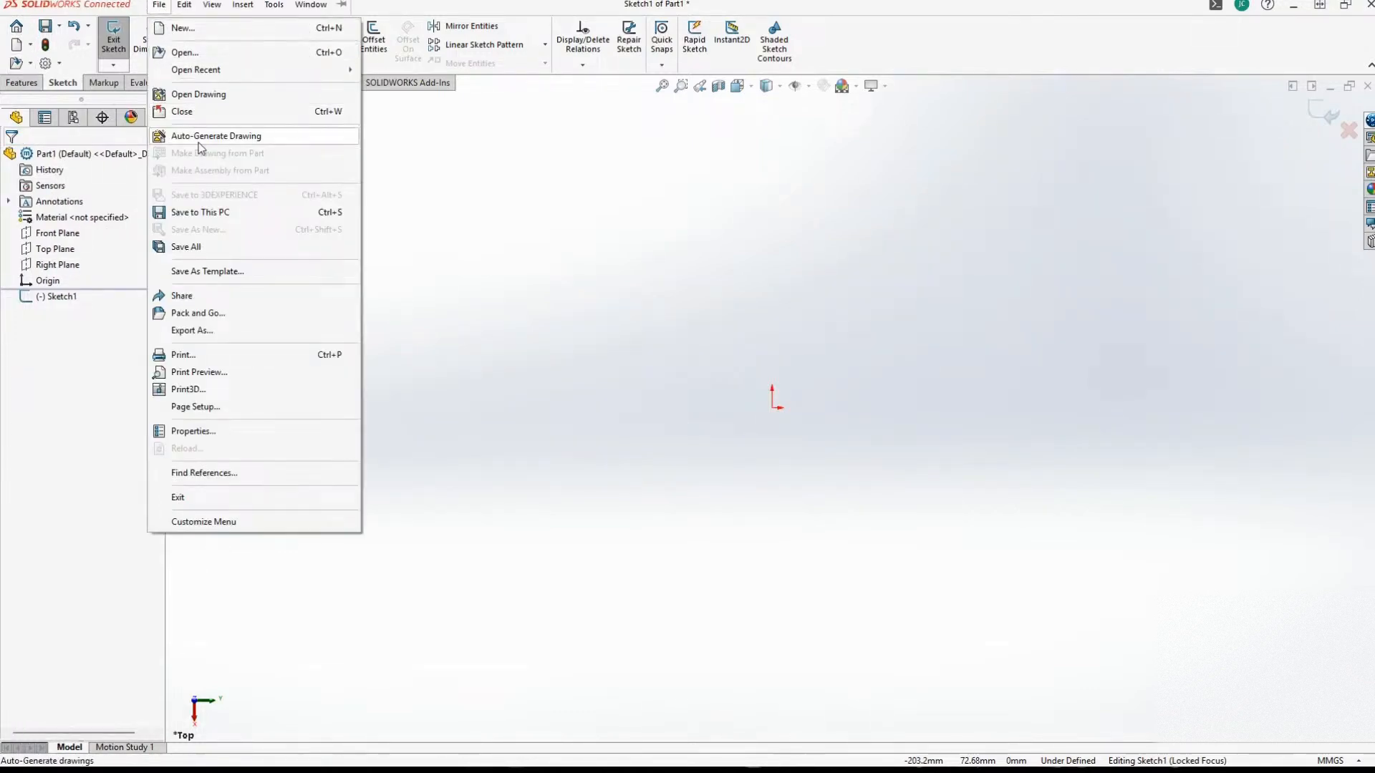
click(207, 431)
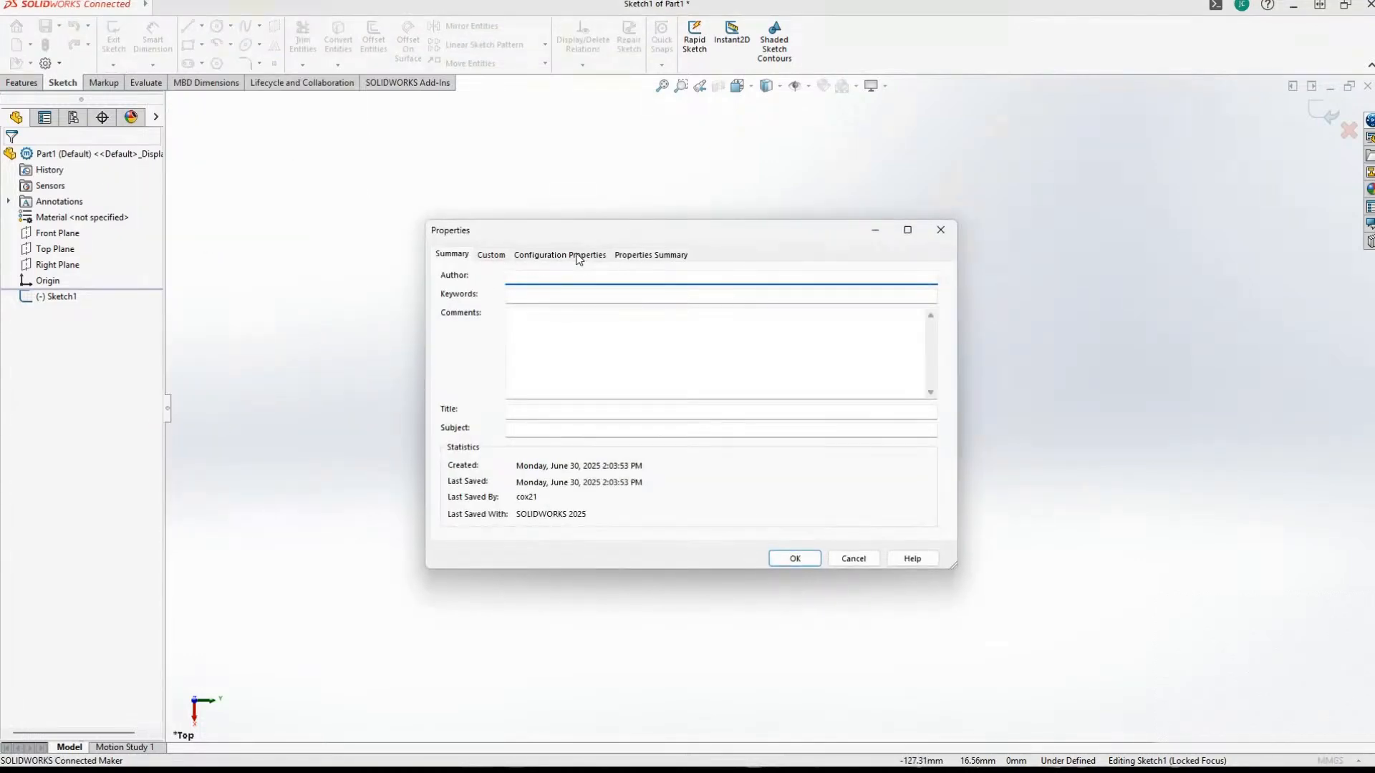
click(579, 256)
click(493, 256)
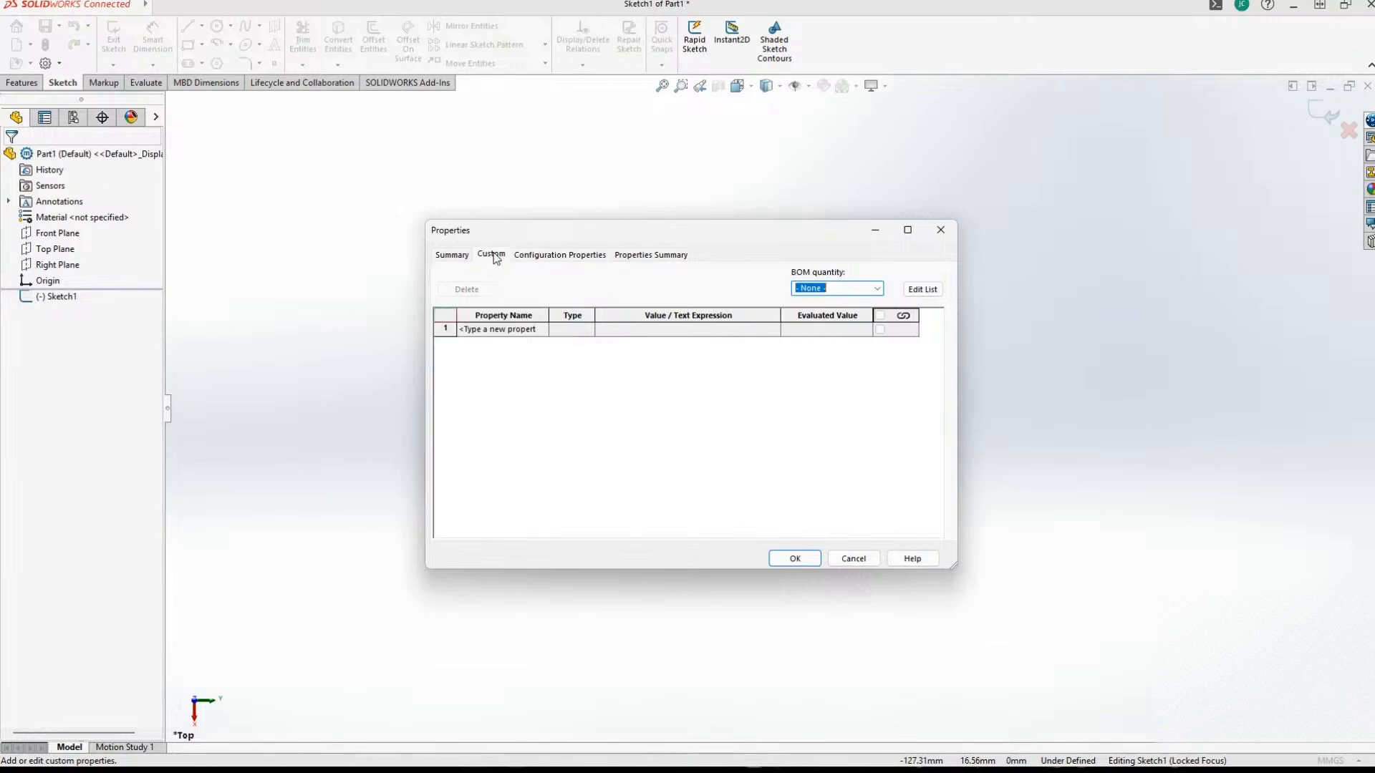
click(853, 558)
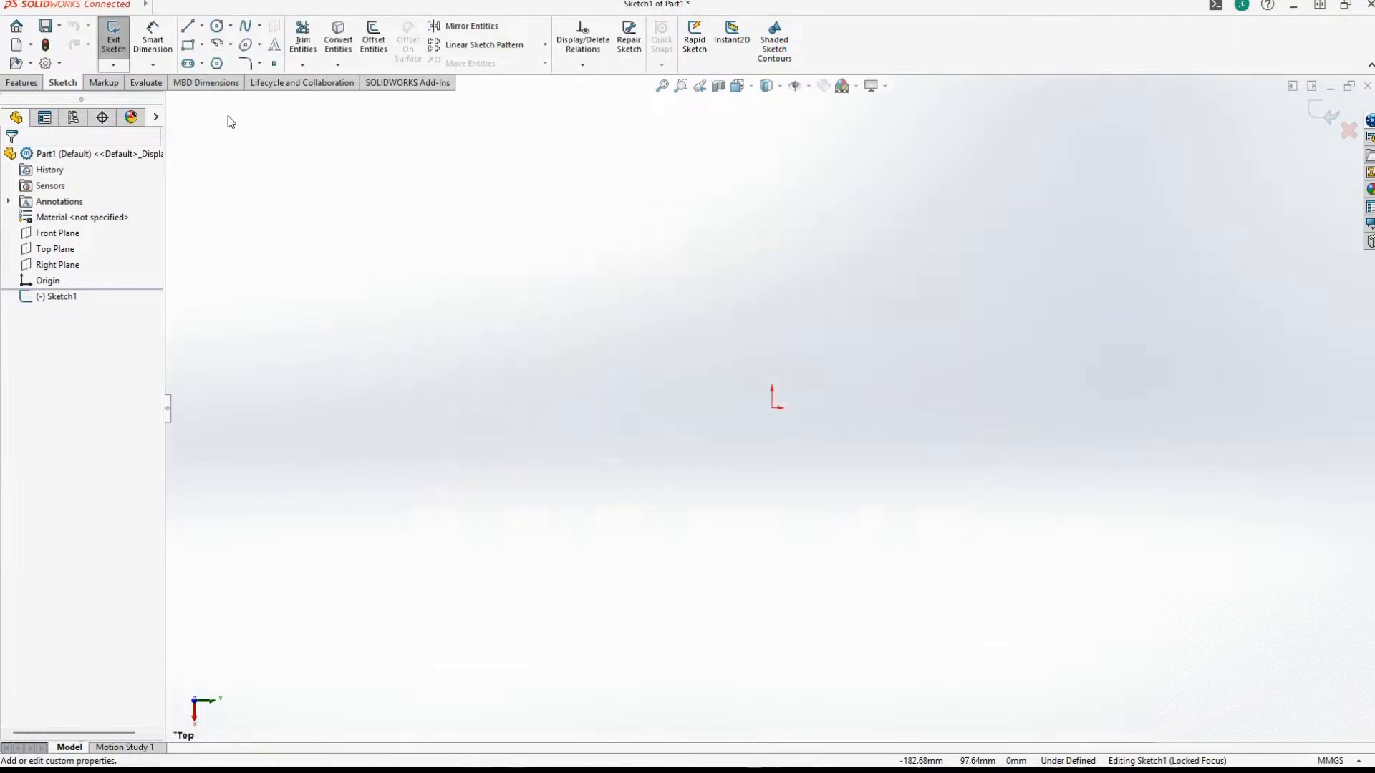
Set the part document's unit system to IPS (inch, pound, second).
click(159, 6)
mouse_move(192, 8)
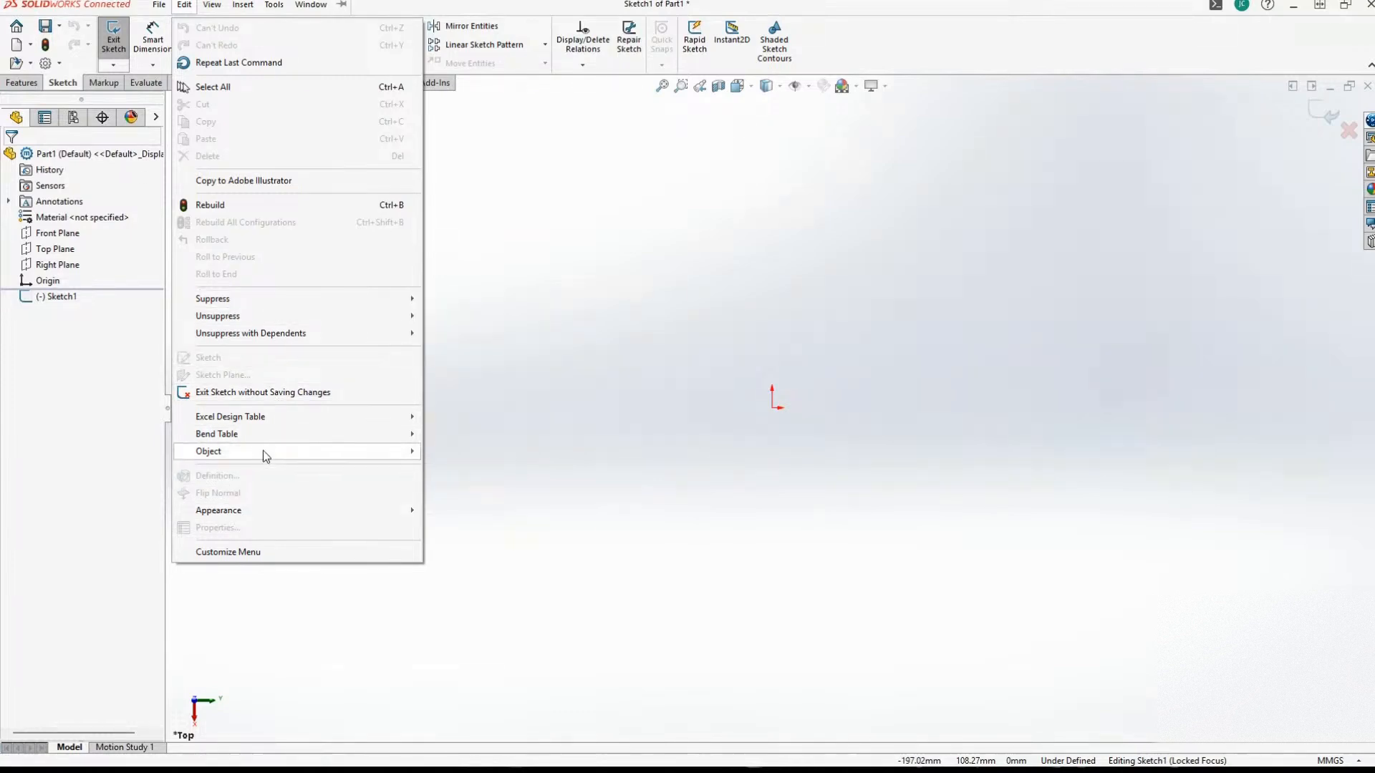
mouse_move(275, 8)
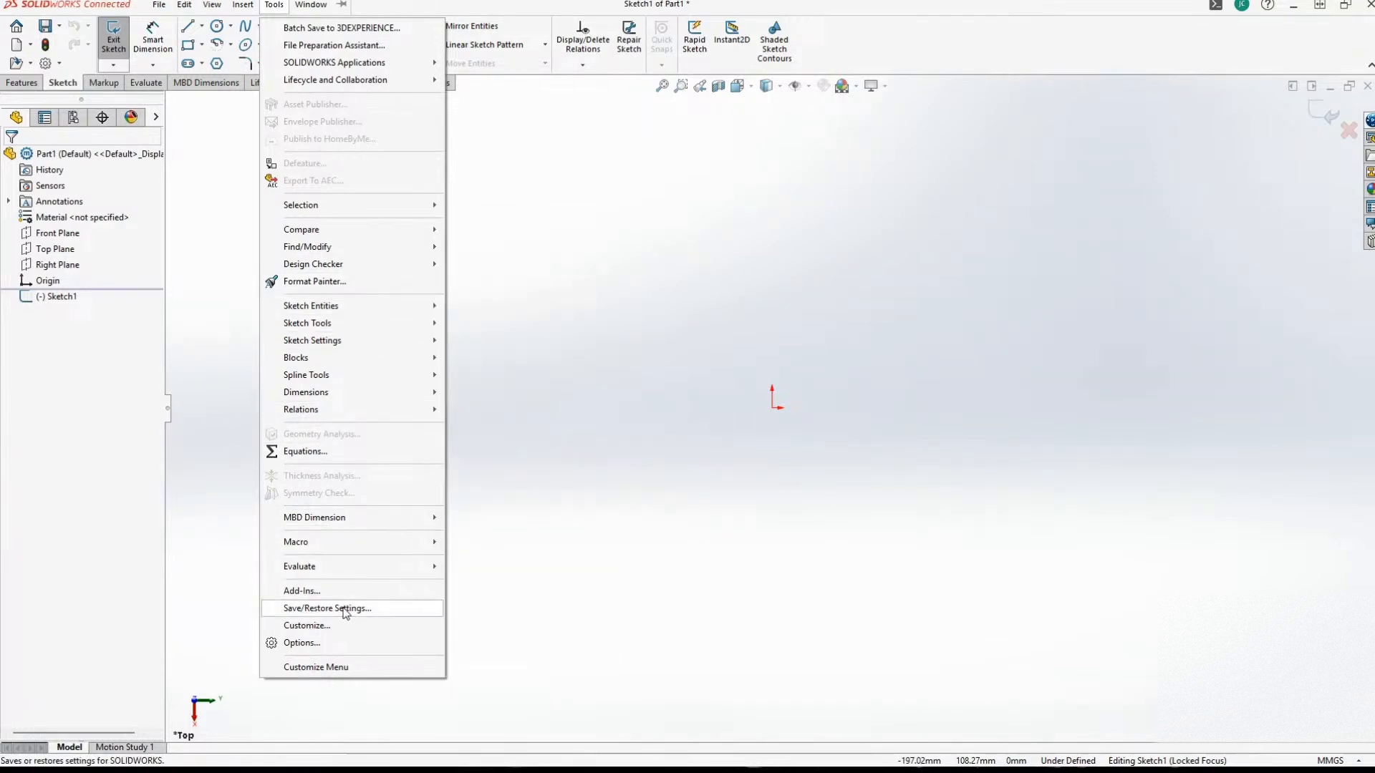
click(304, 641)
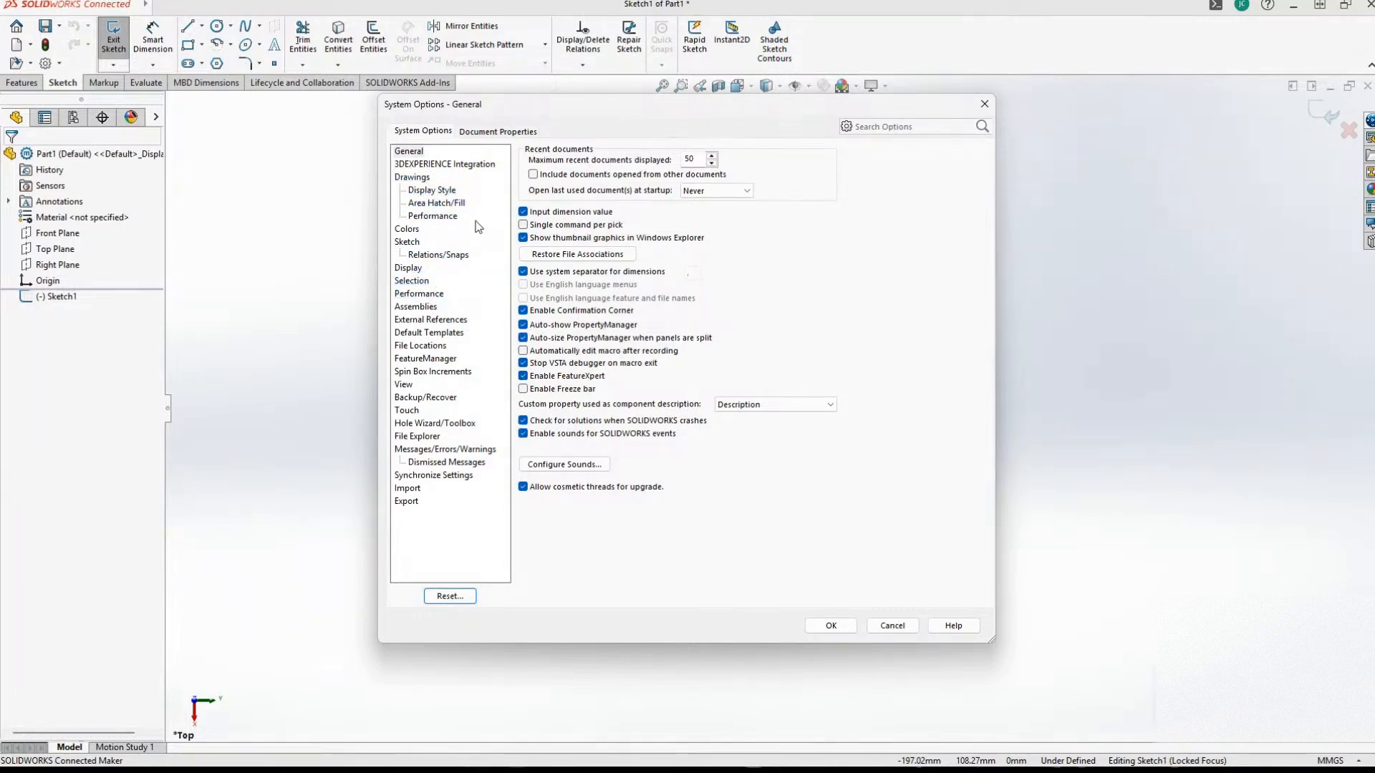
click(408, 151)
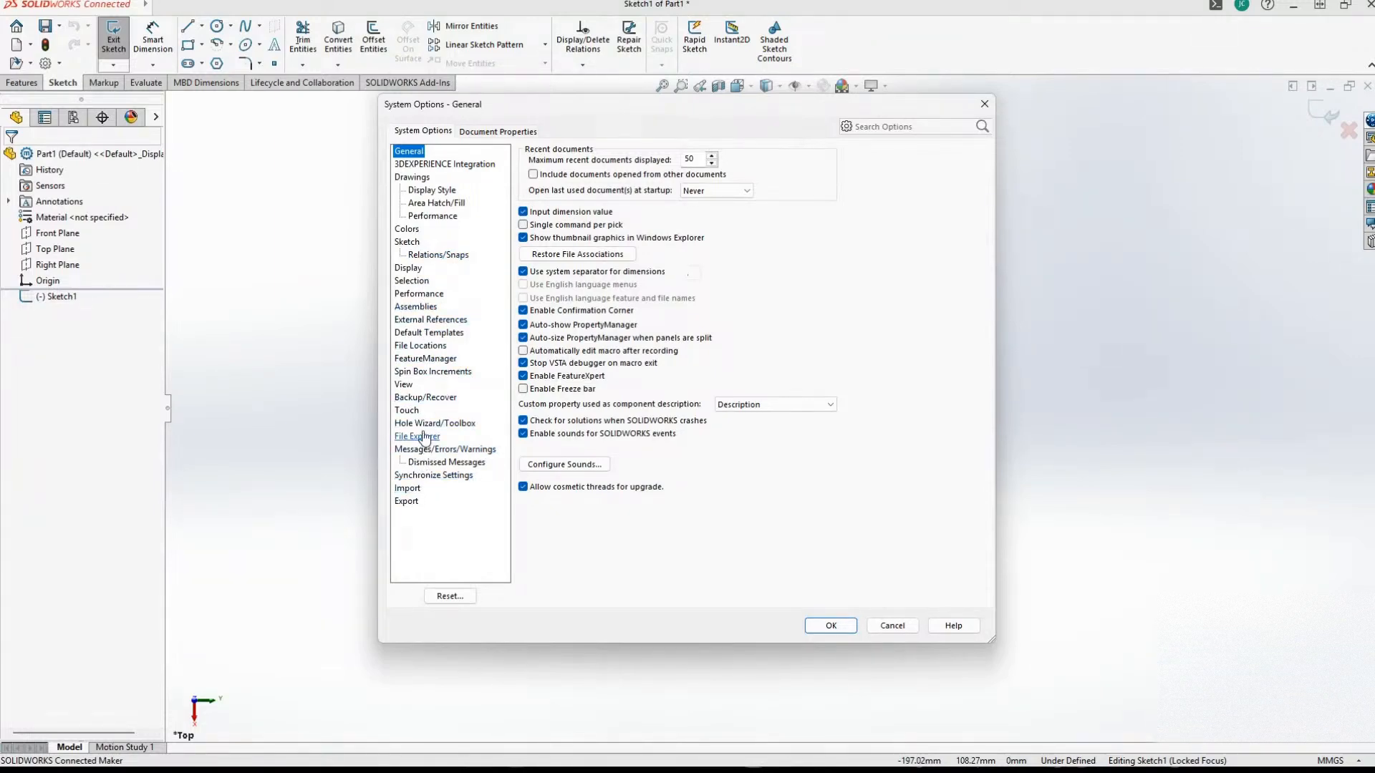
click(476, 136)
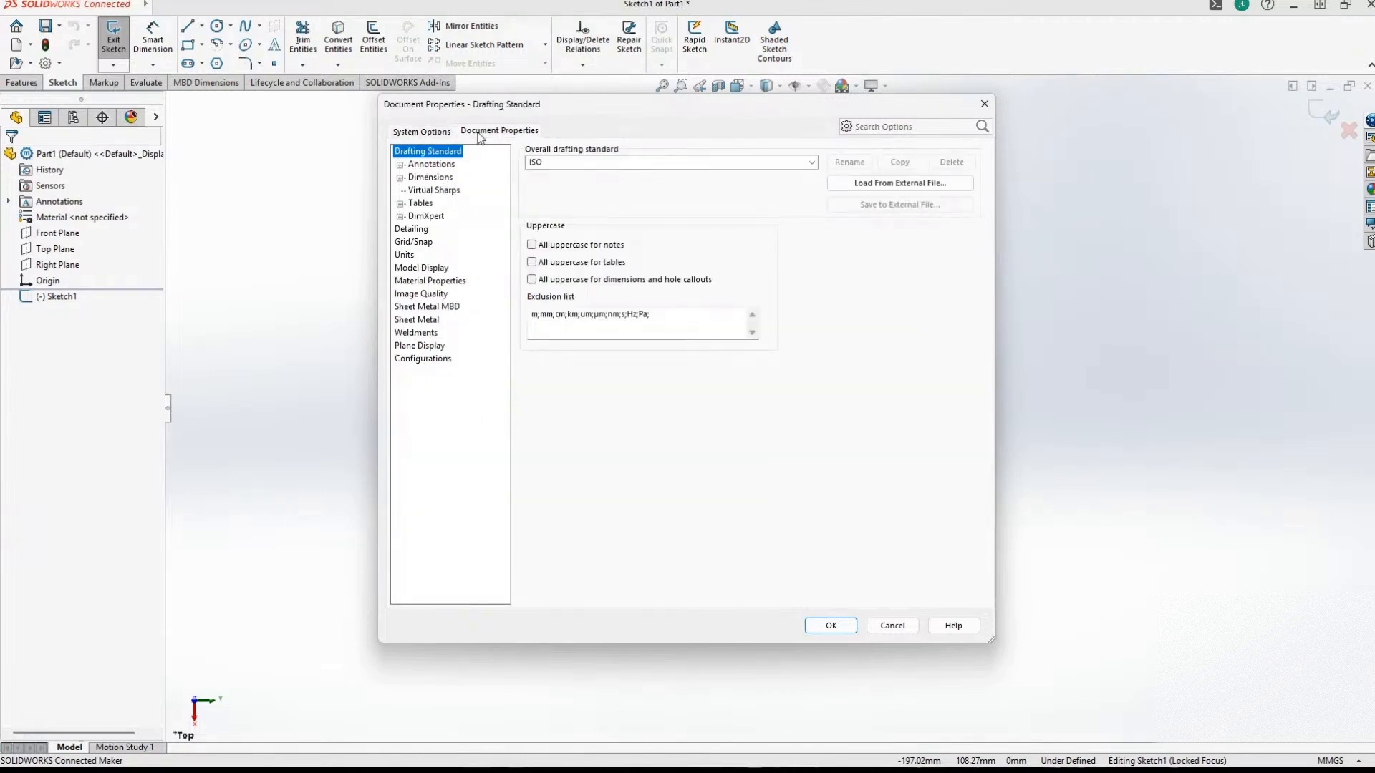
click(399, 177)
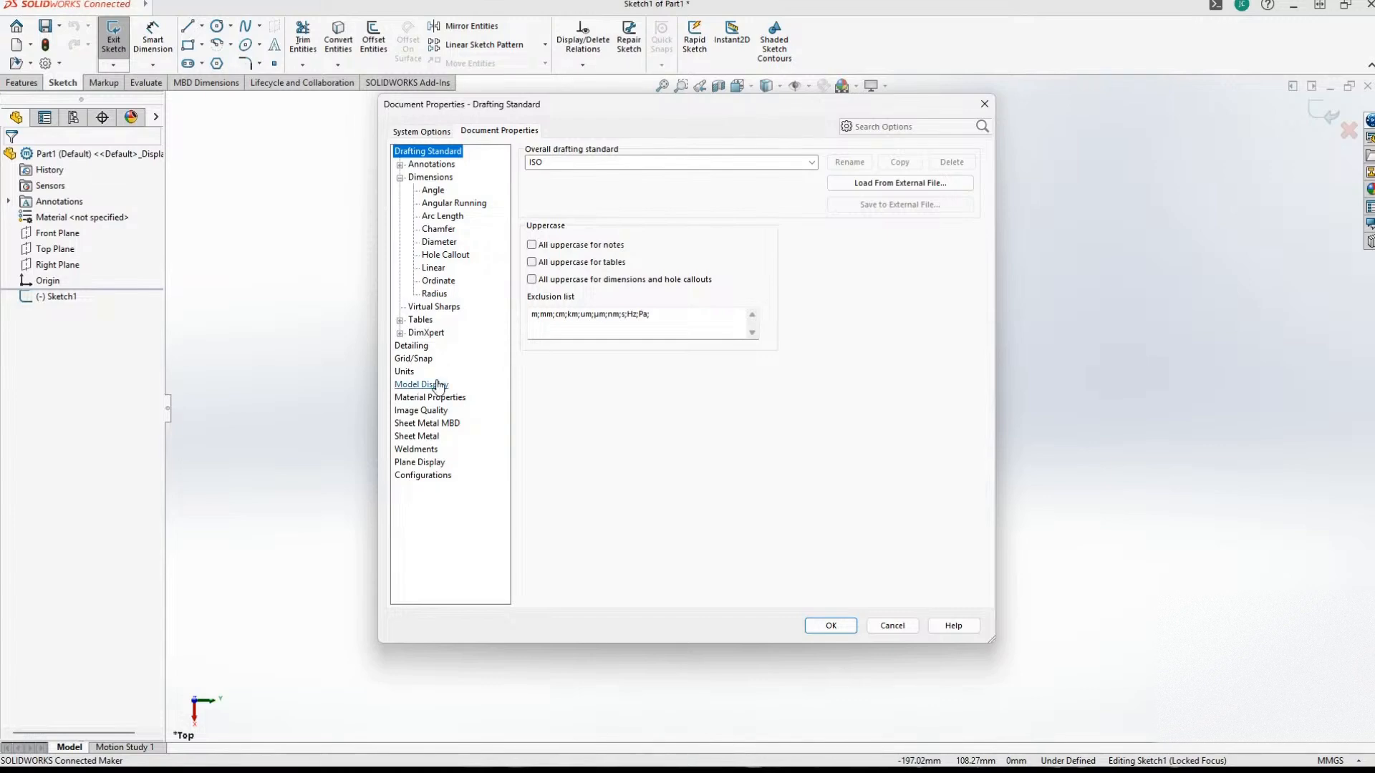
click(405, 372)
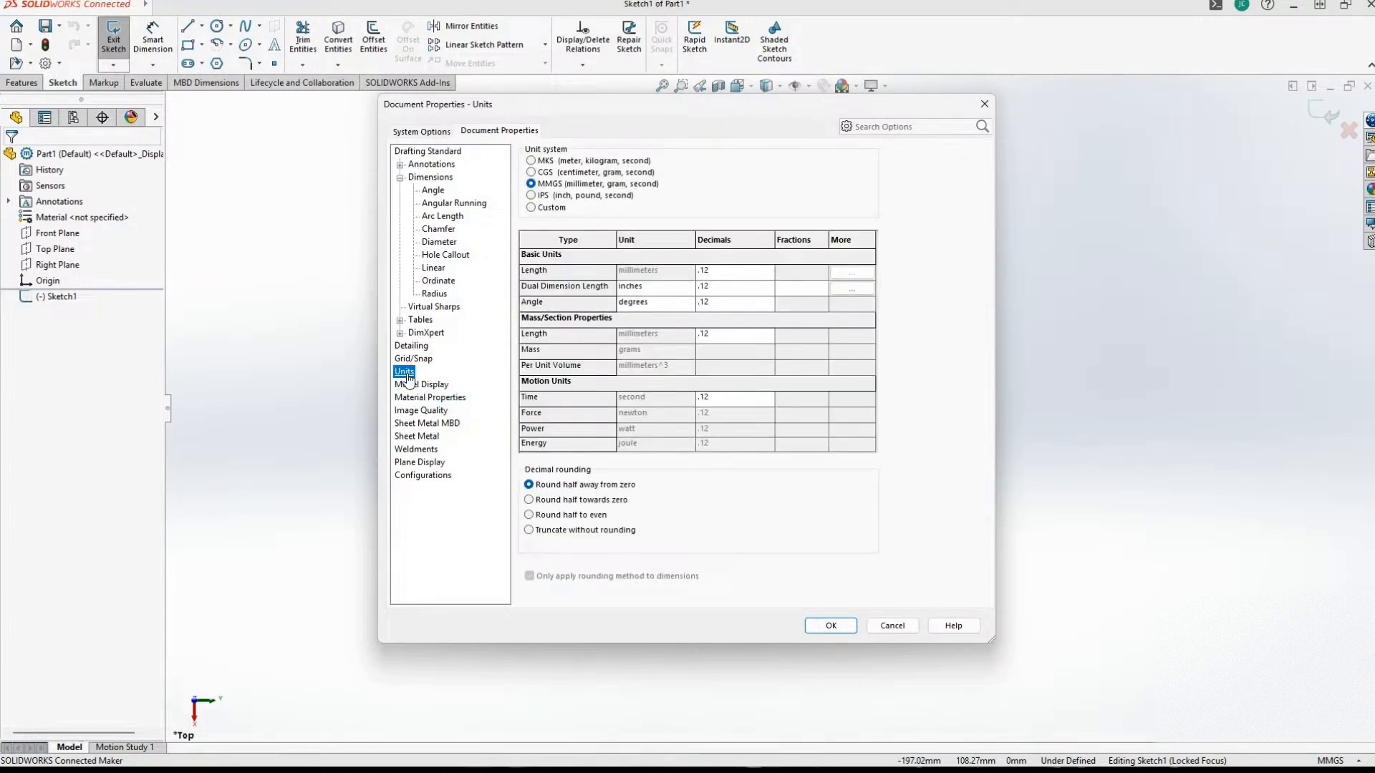
click(531, 195)
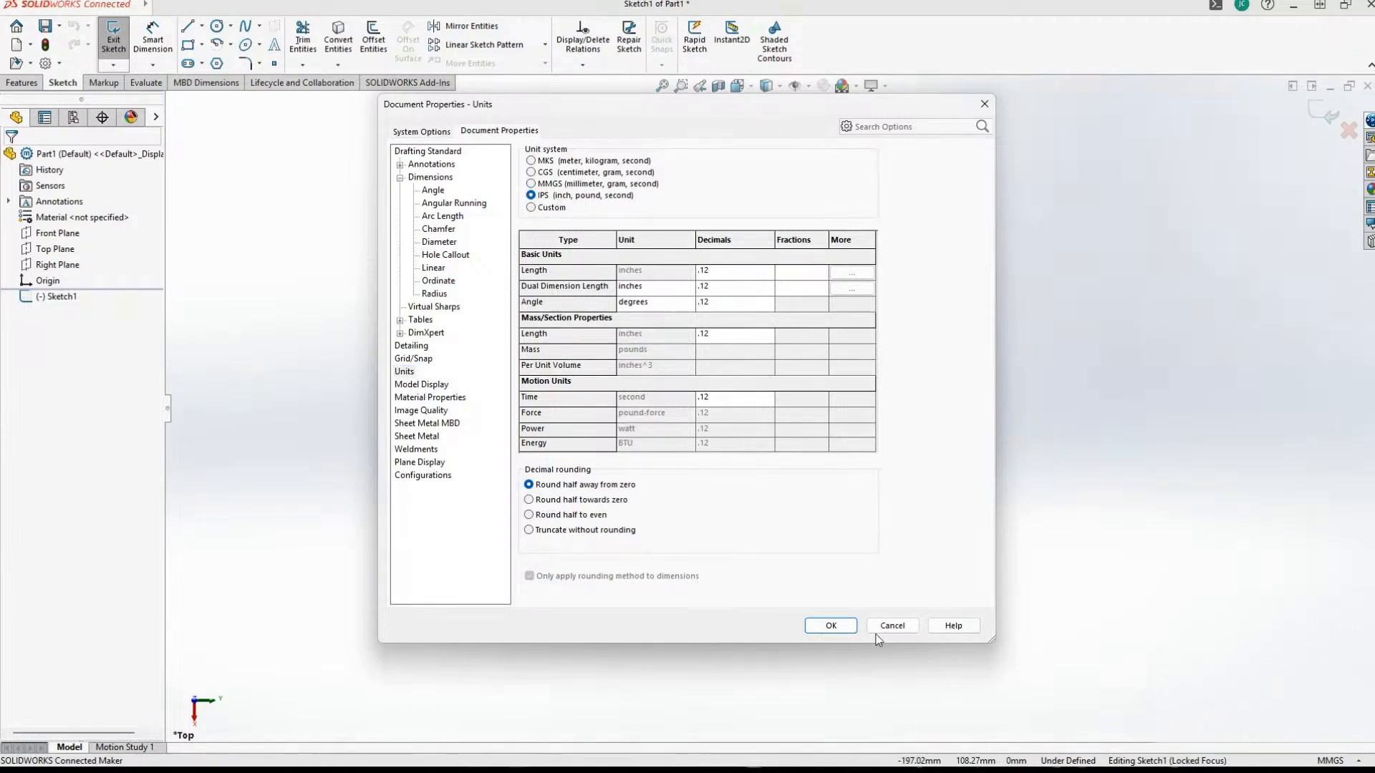
click(830, 626)
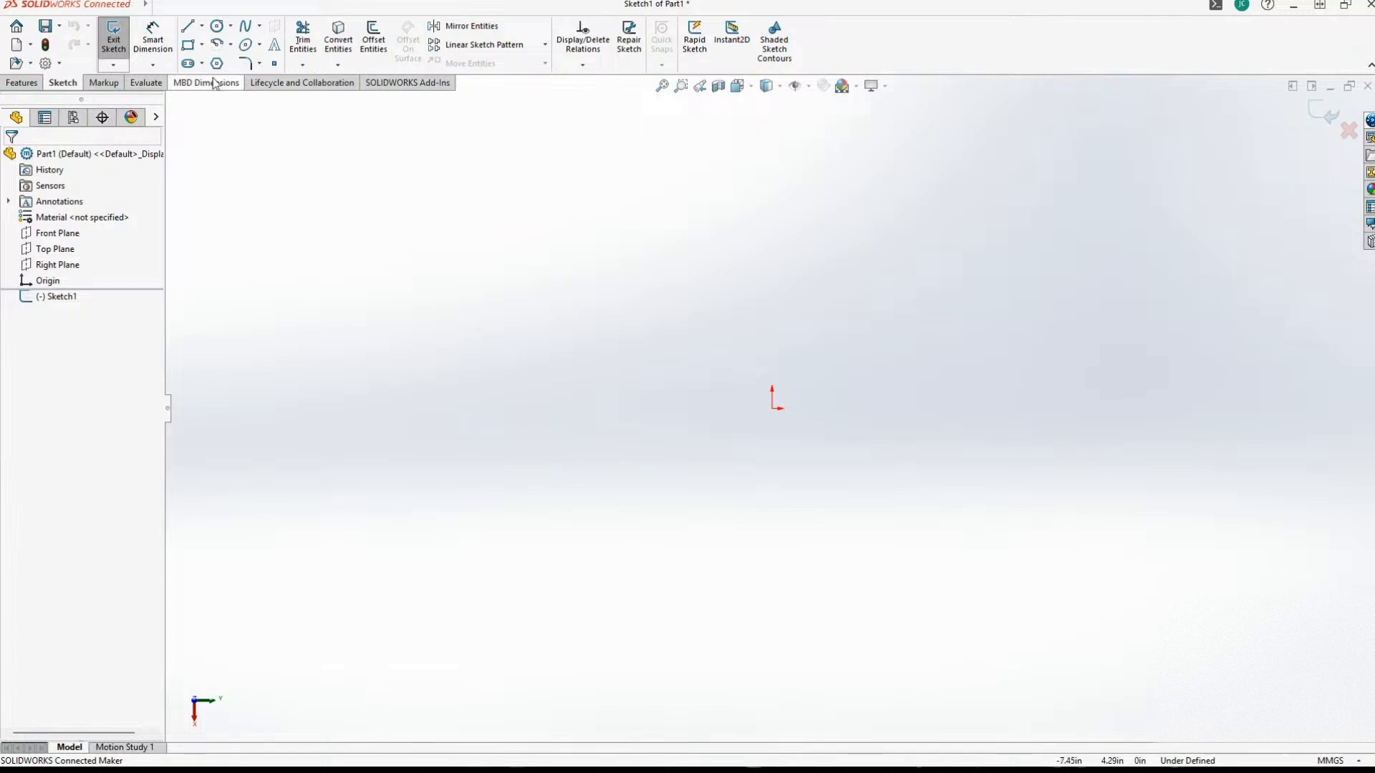
Sketch a corner rectangle around the origin on the Top Plane, about 5.54 in wide and 11.68 in high.
click(187, 48)
click(615, 254)
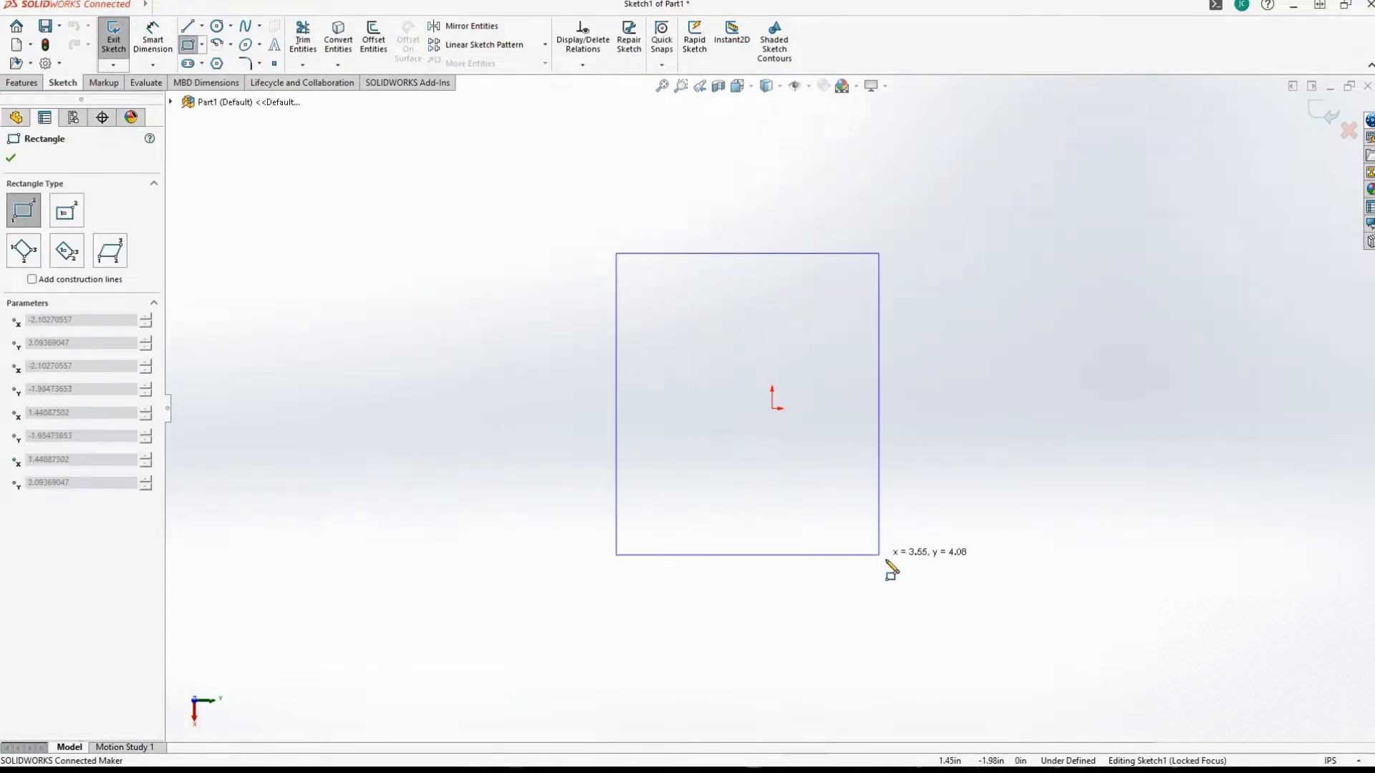
middle_drag(1068, 636, 970, 574)
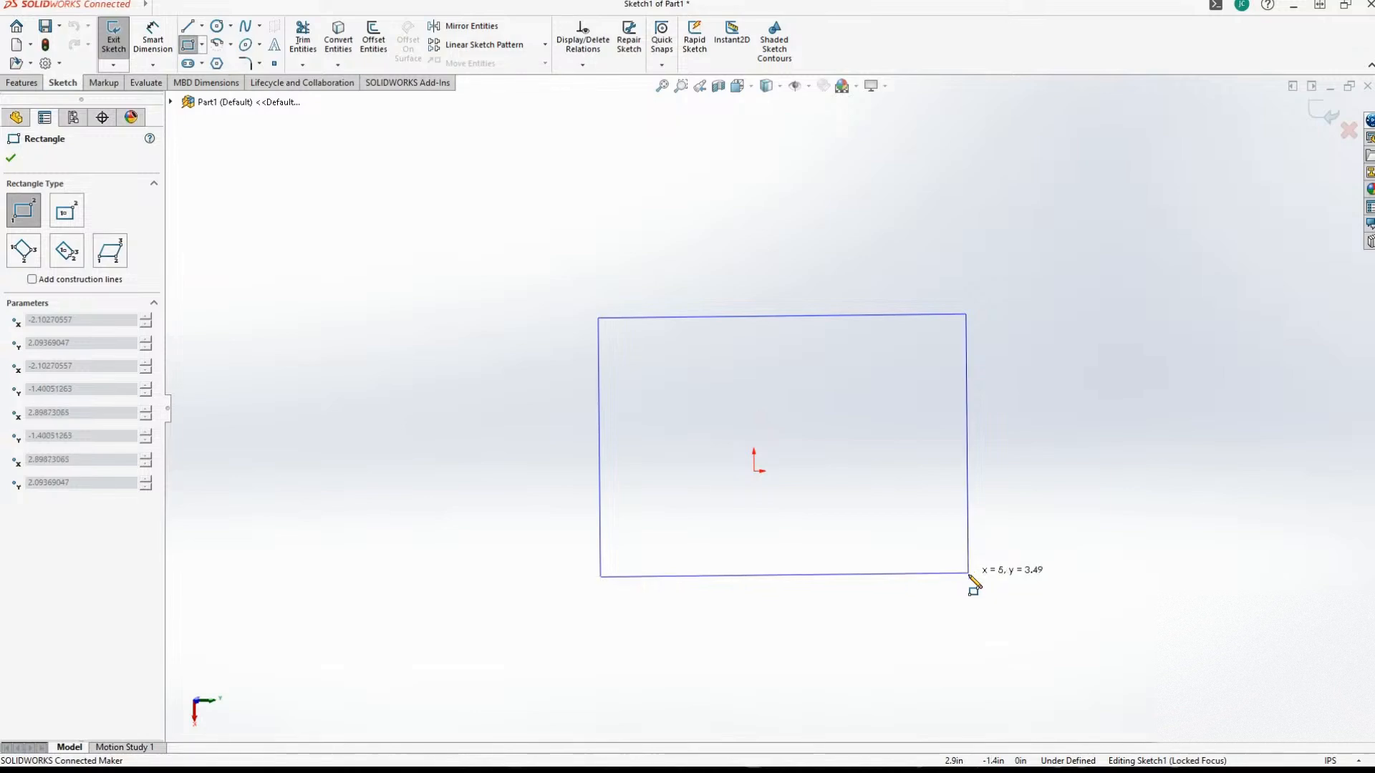
middle_drag(993, 663, 900, 527)
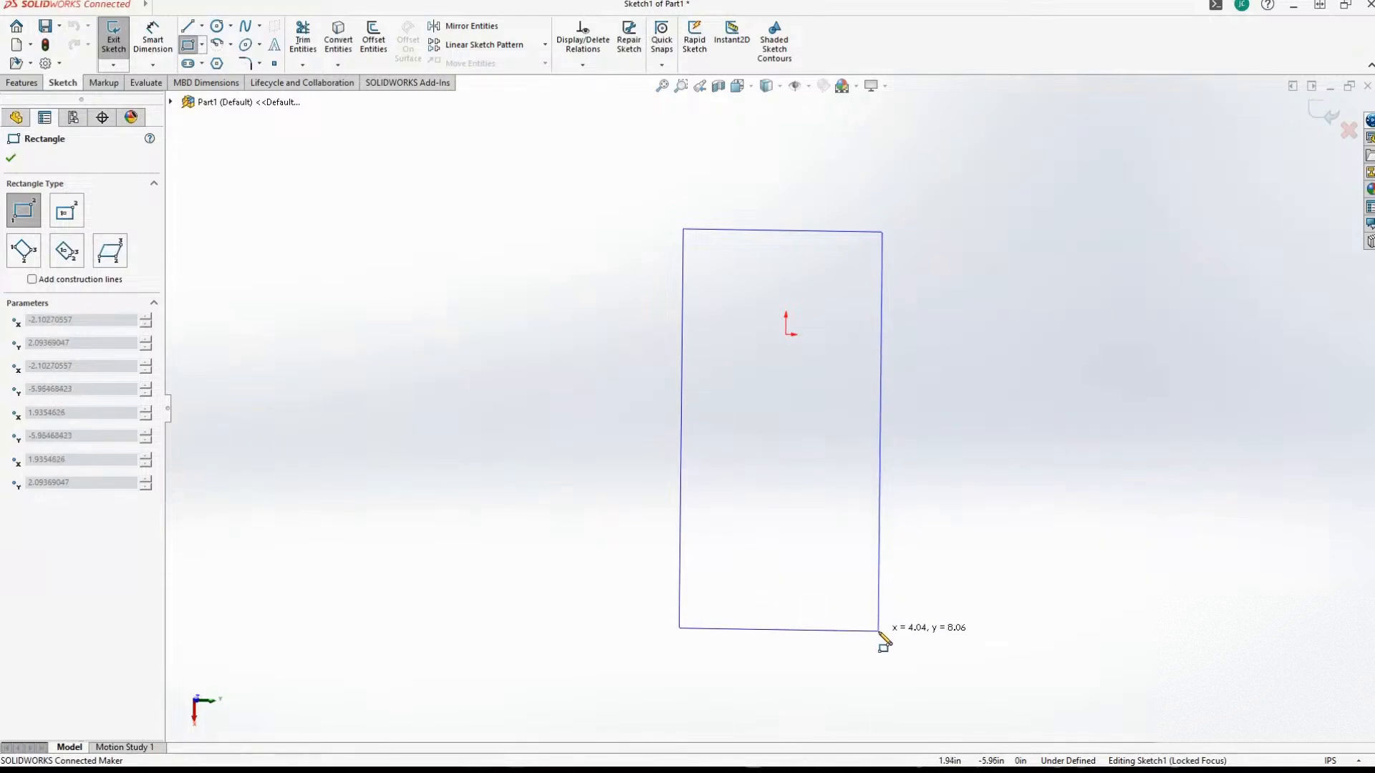
middle_drag(890, 686, 890, 672)
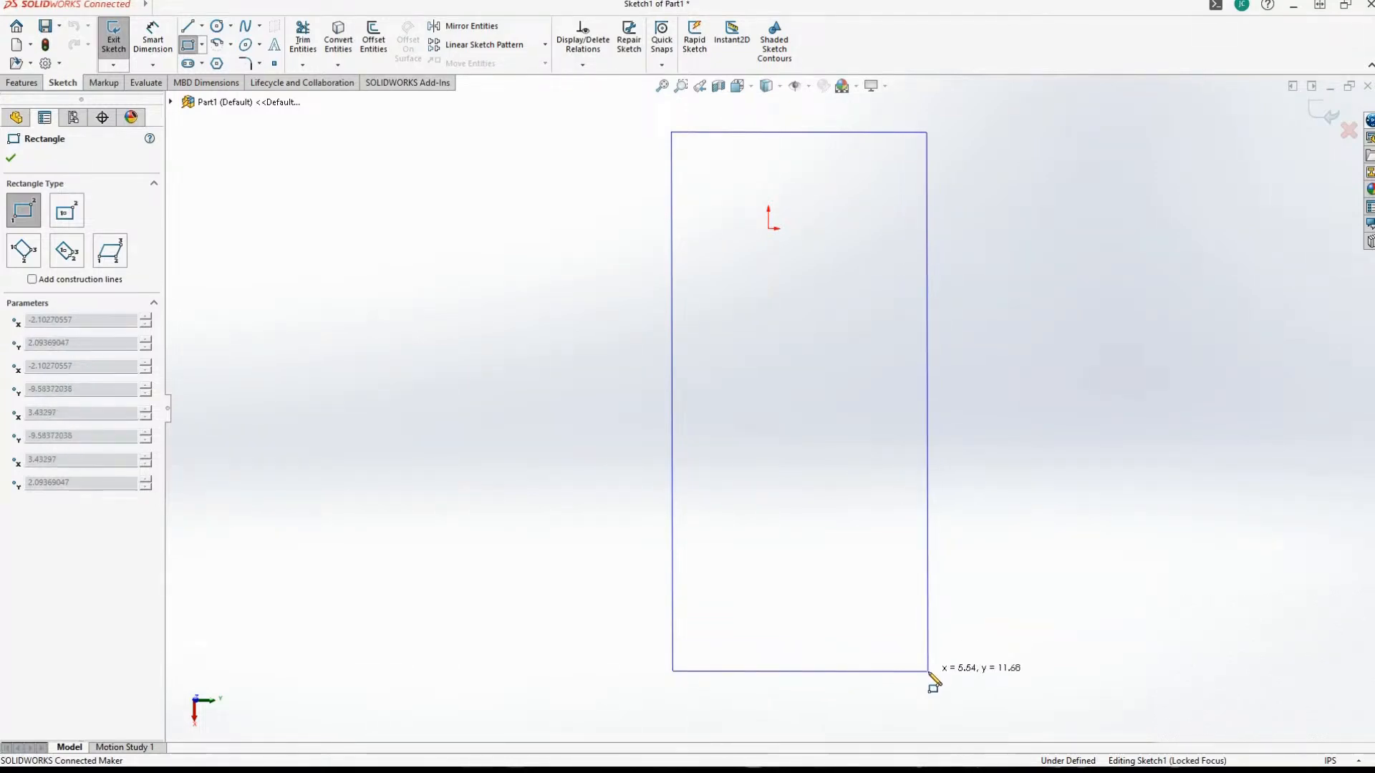
click(930, 673)
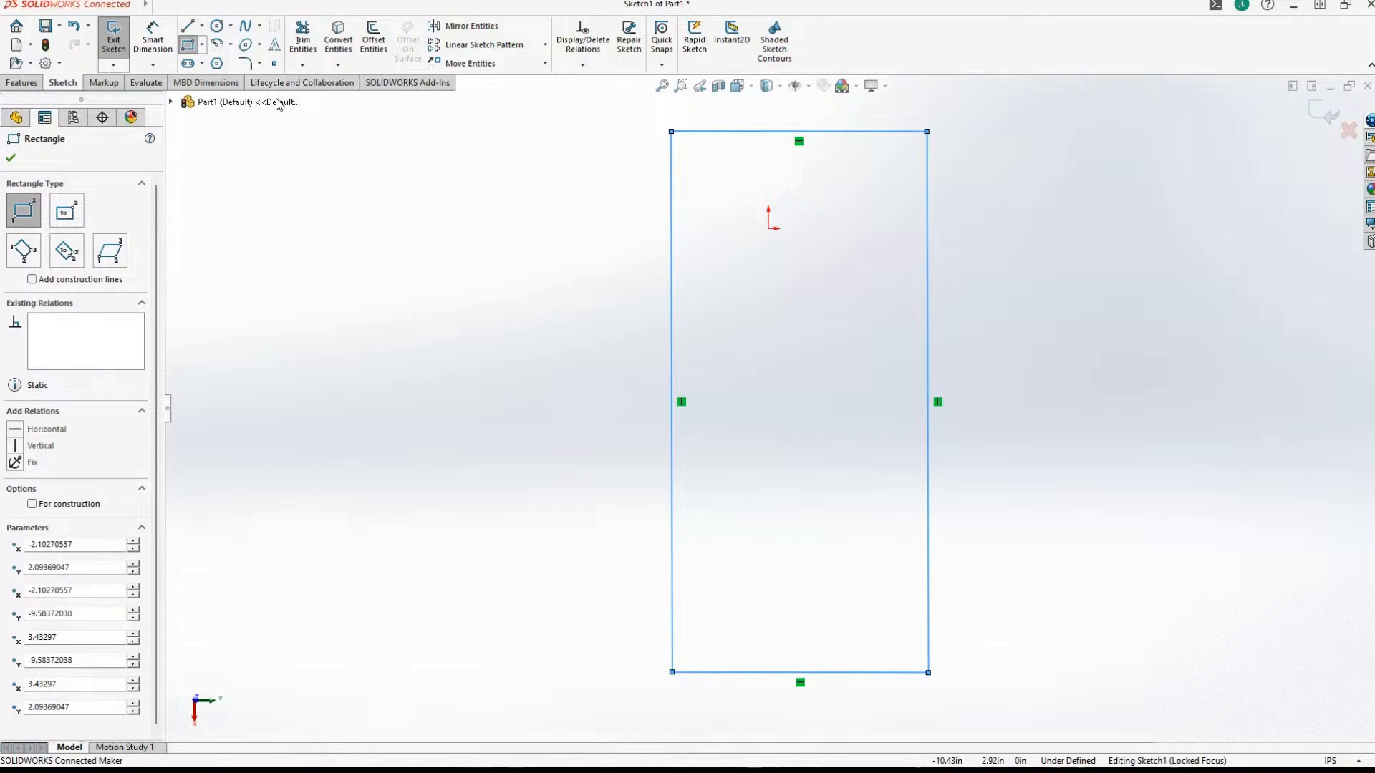
Dimension the rectangle's width to 6 in and its height to 12 in.
click(153, 39)
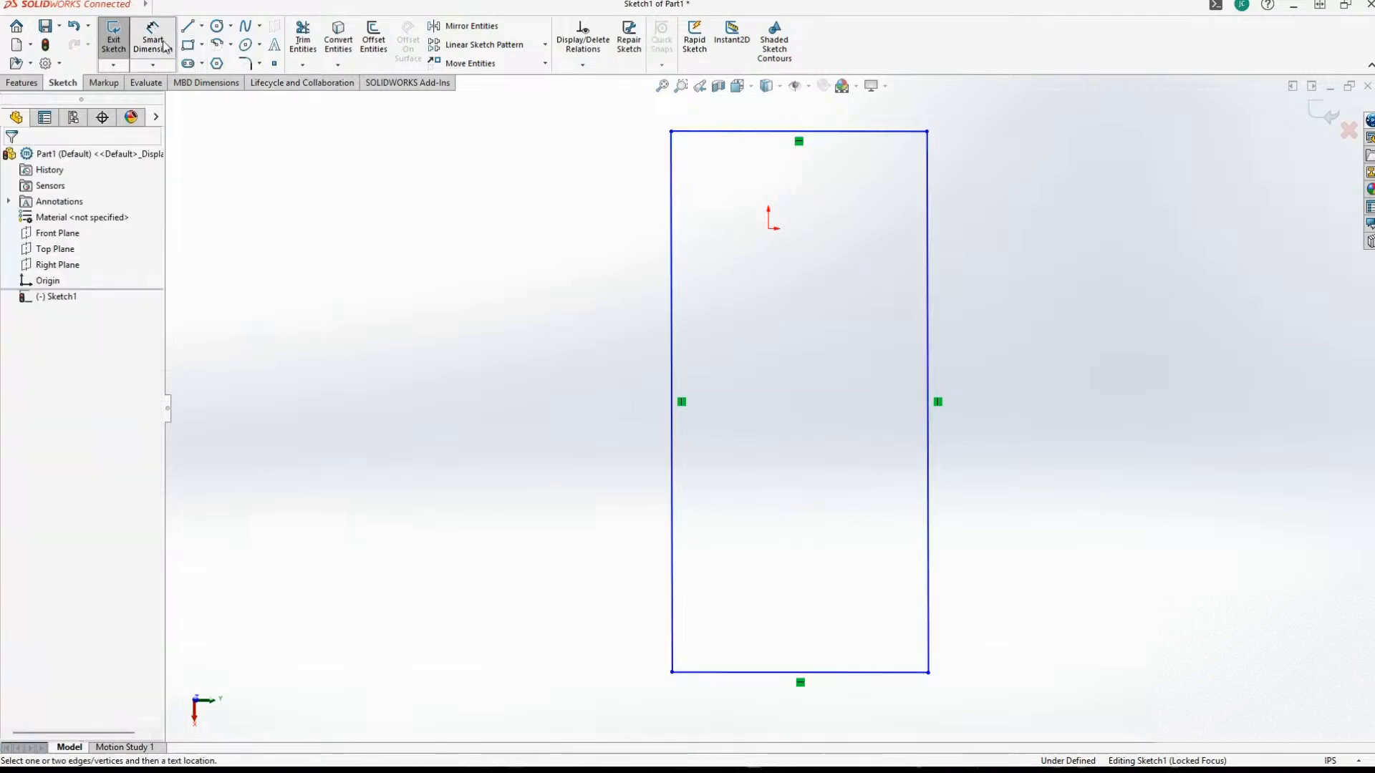
click(727, 131)
click(790, 335)
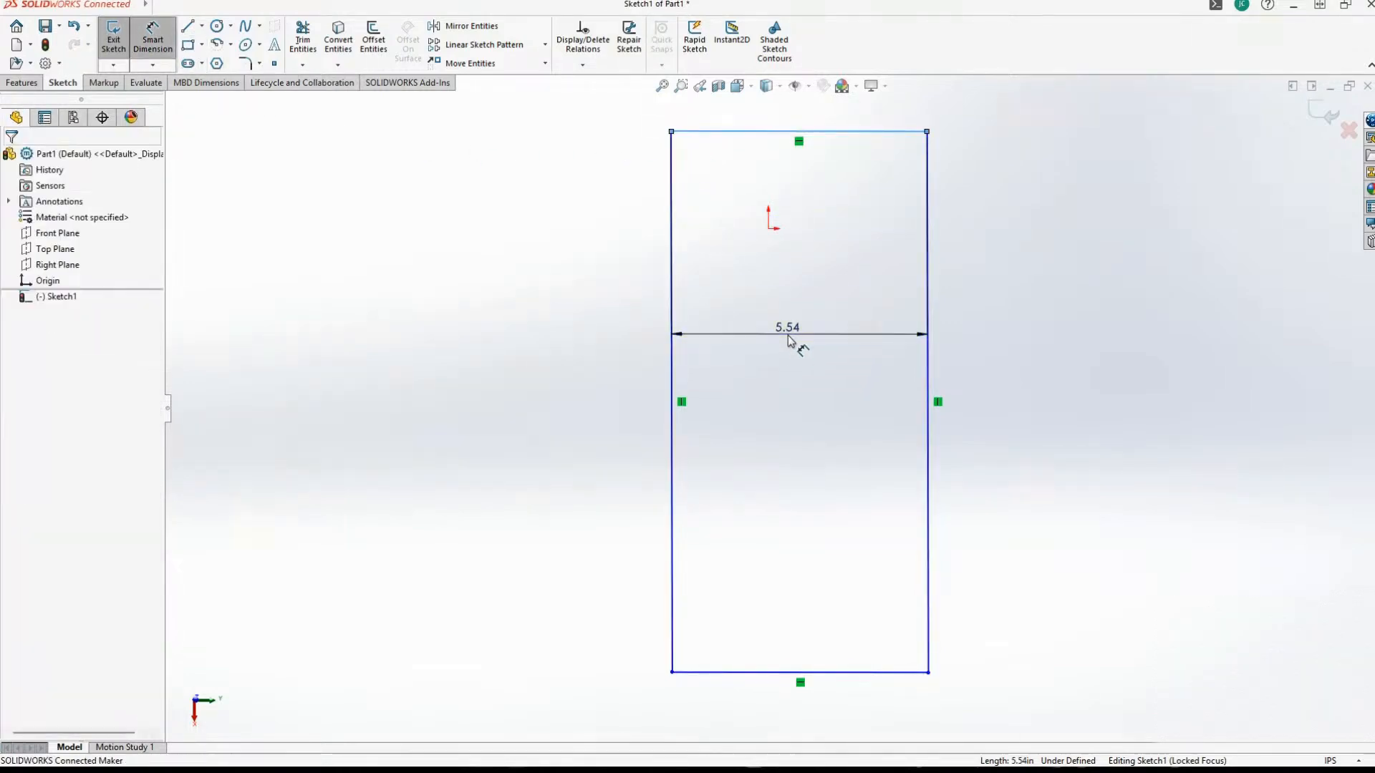
text(6)
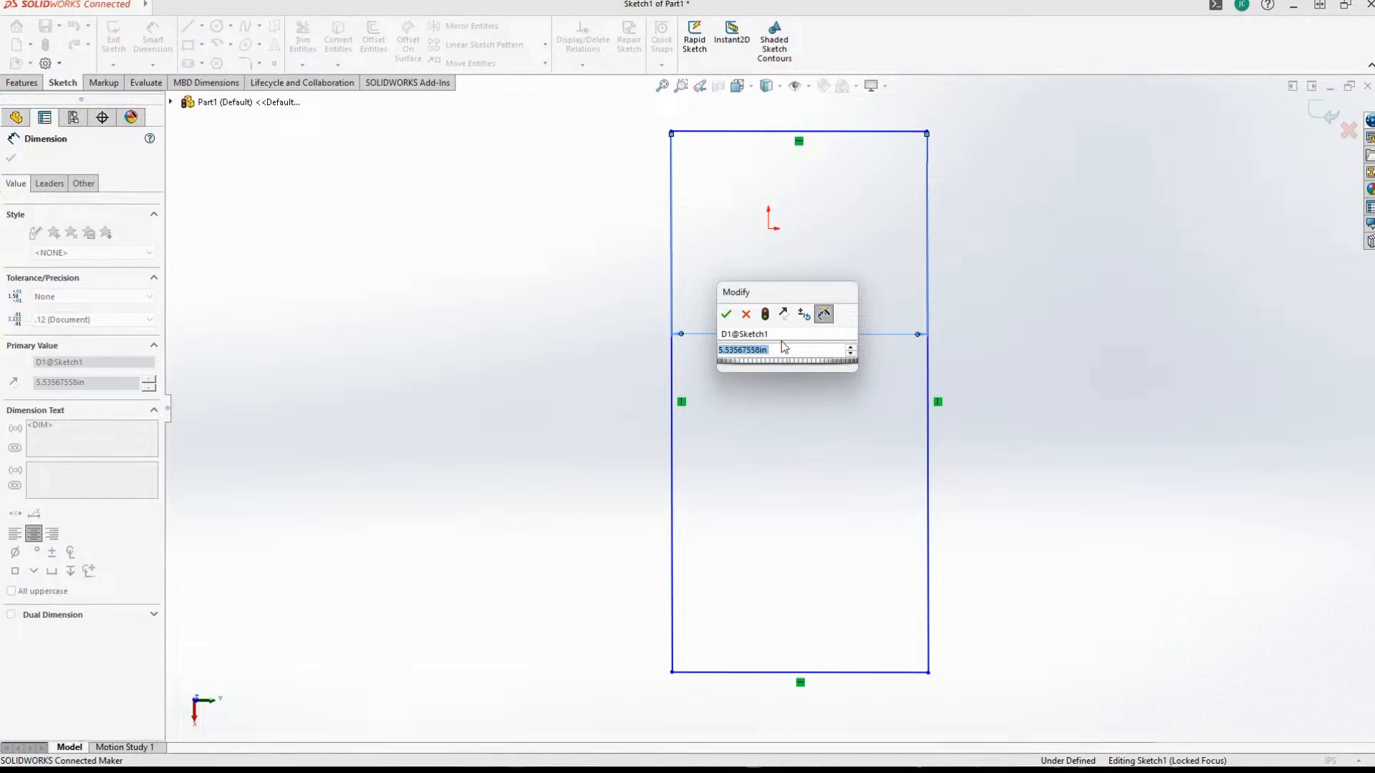
key(Return)
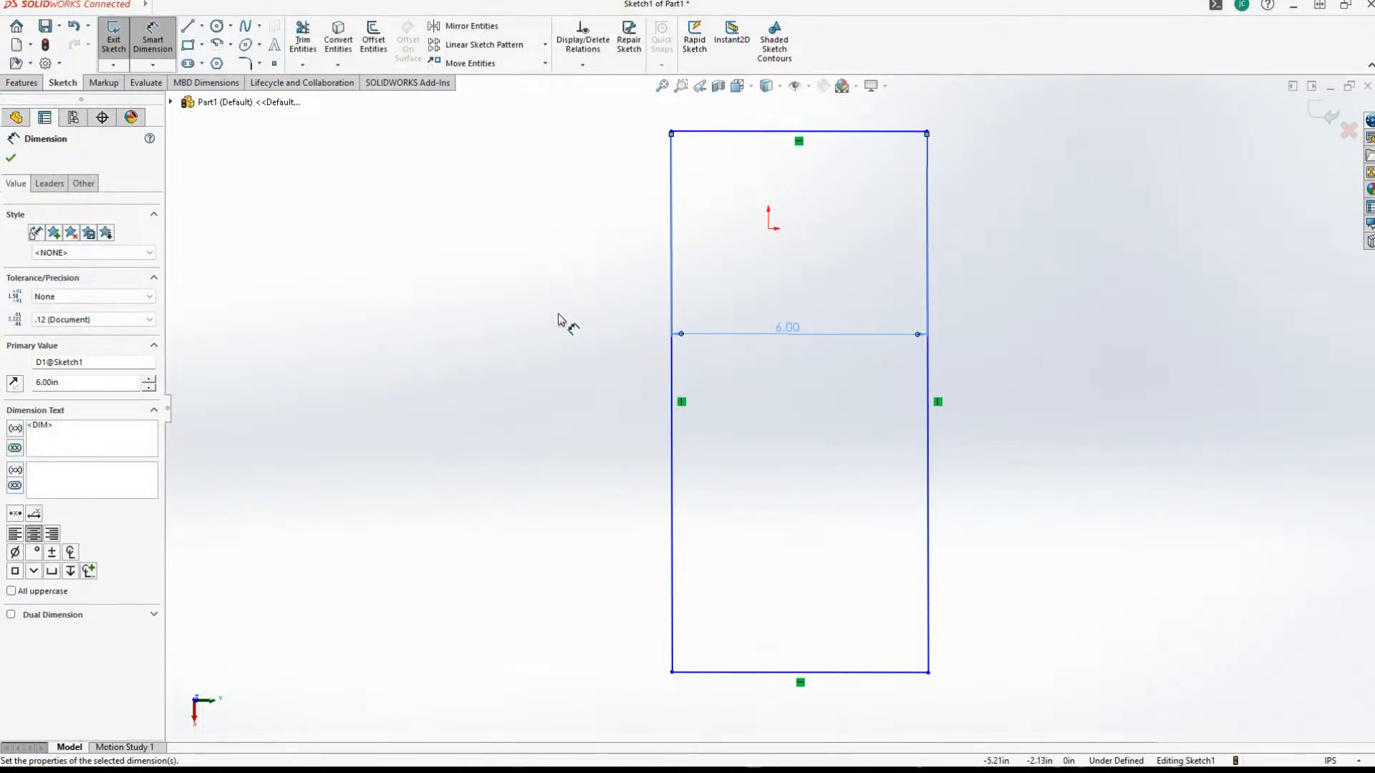
click(672, 271)
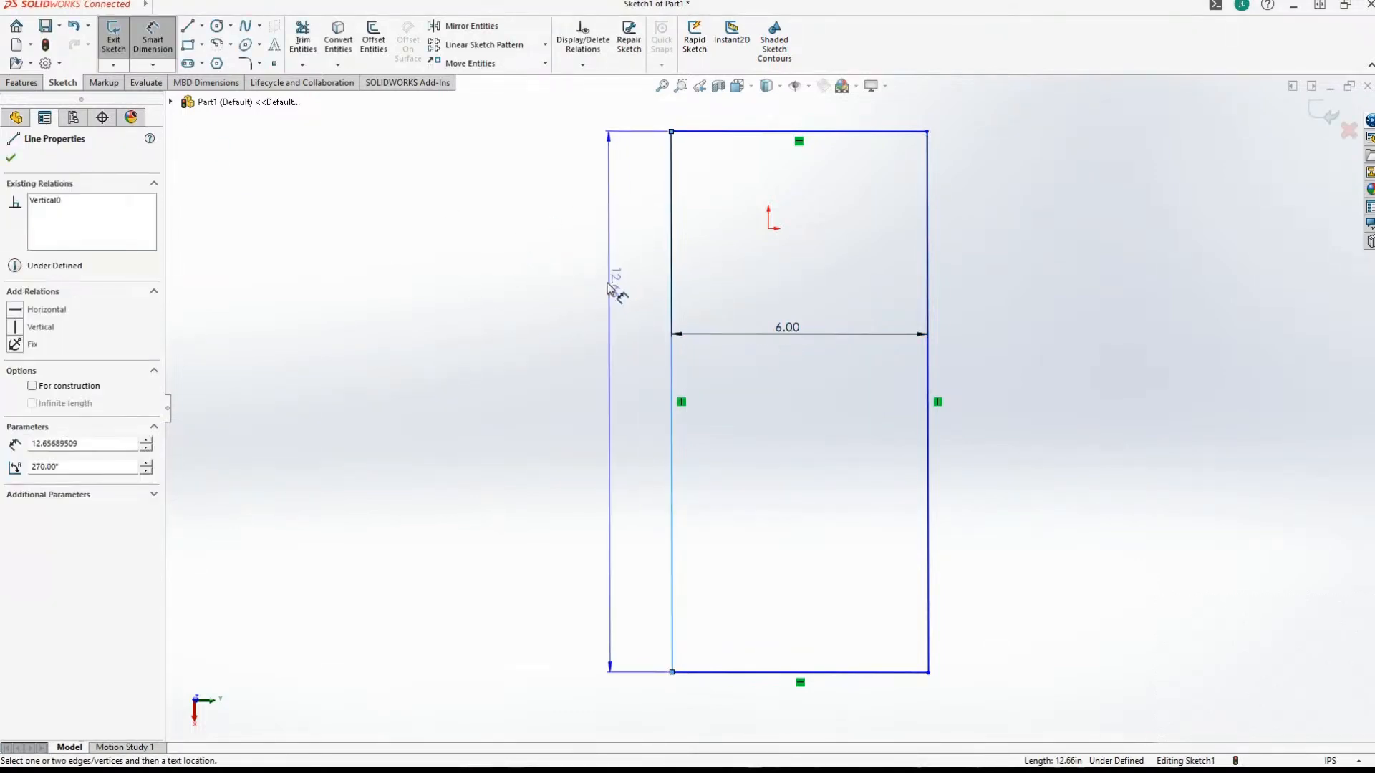
click(605, 322)
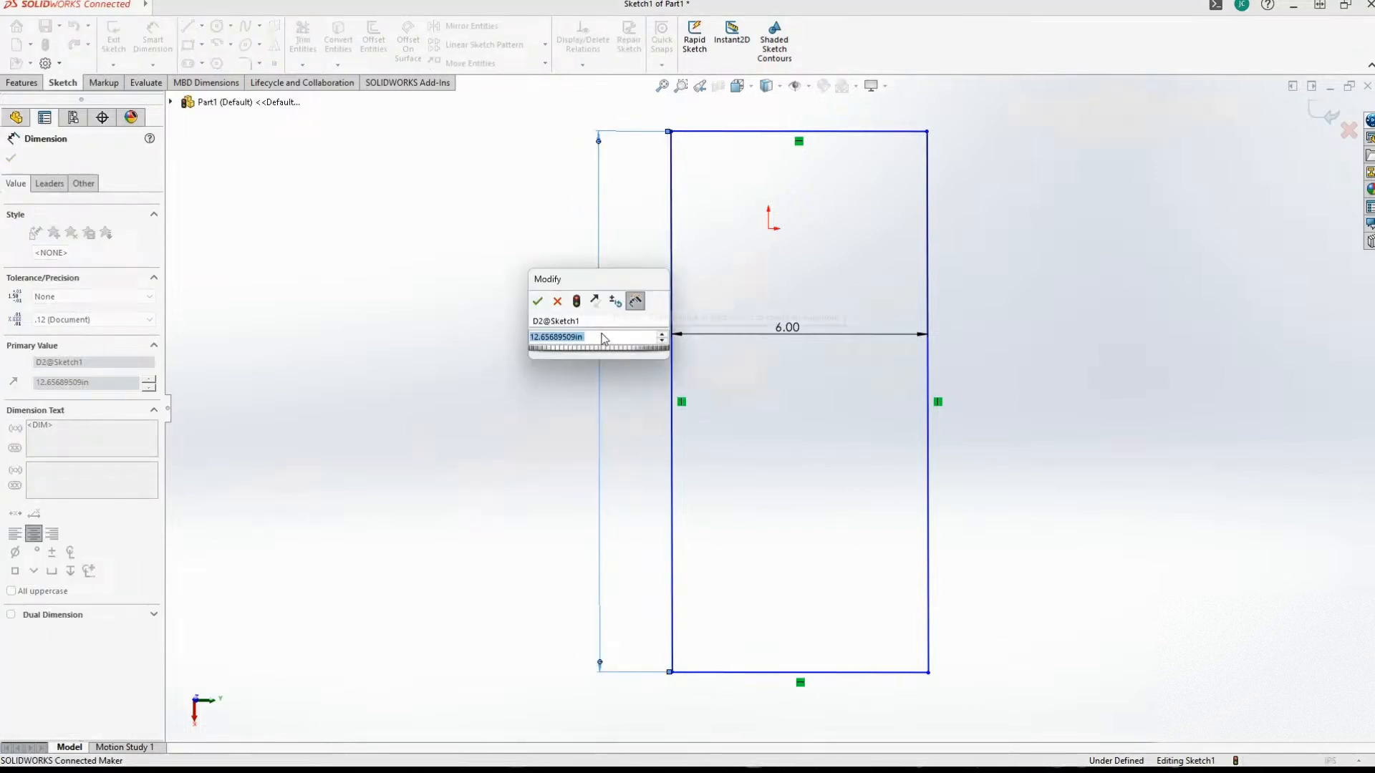
text(12)
key(Return)
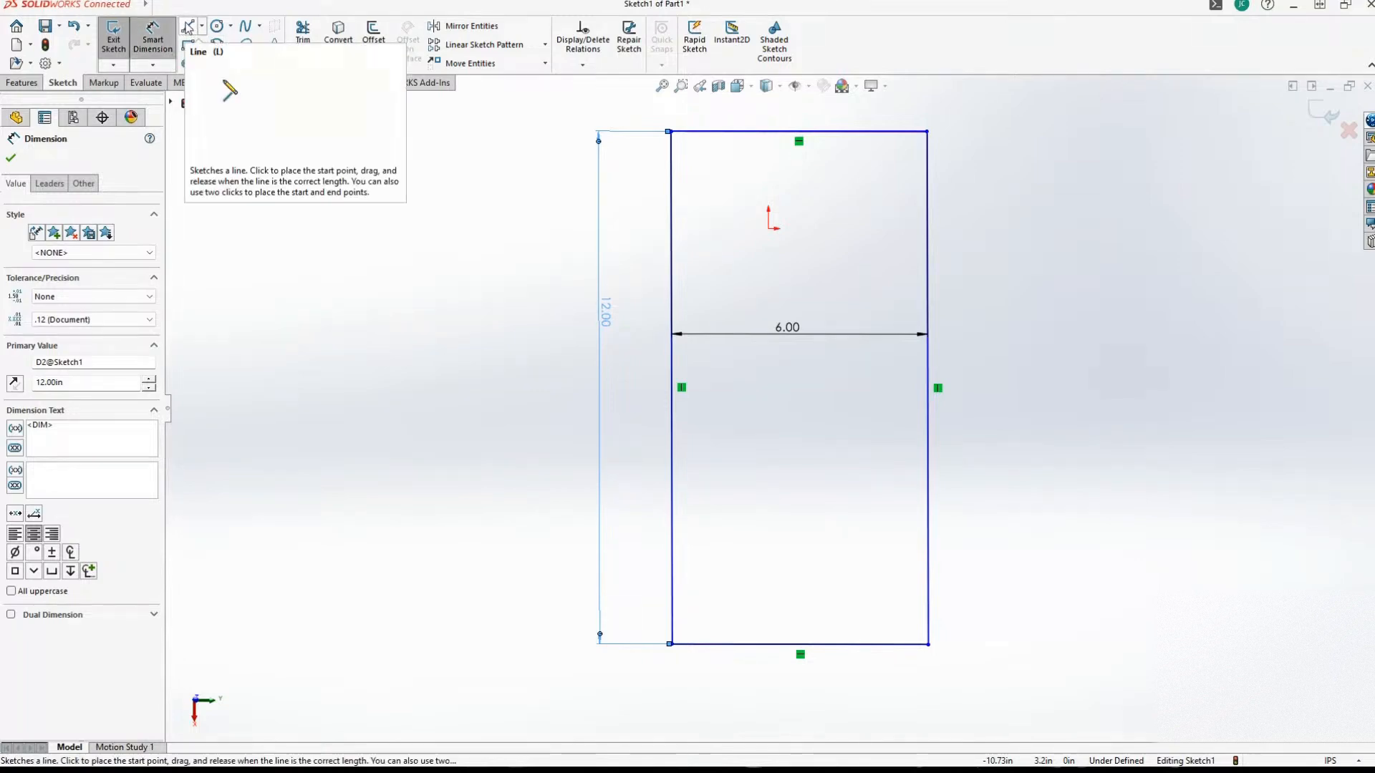
Try to offset the rectangle outline outward by 0.10 in and undo the offset.
click(186, 29)
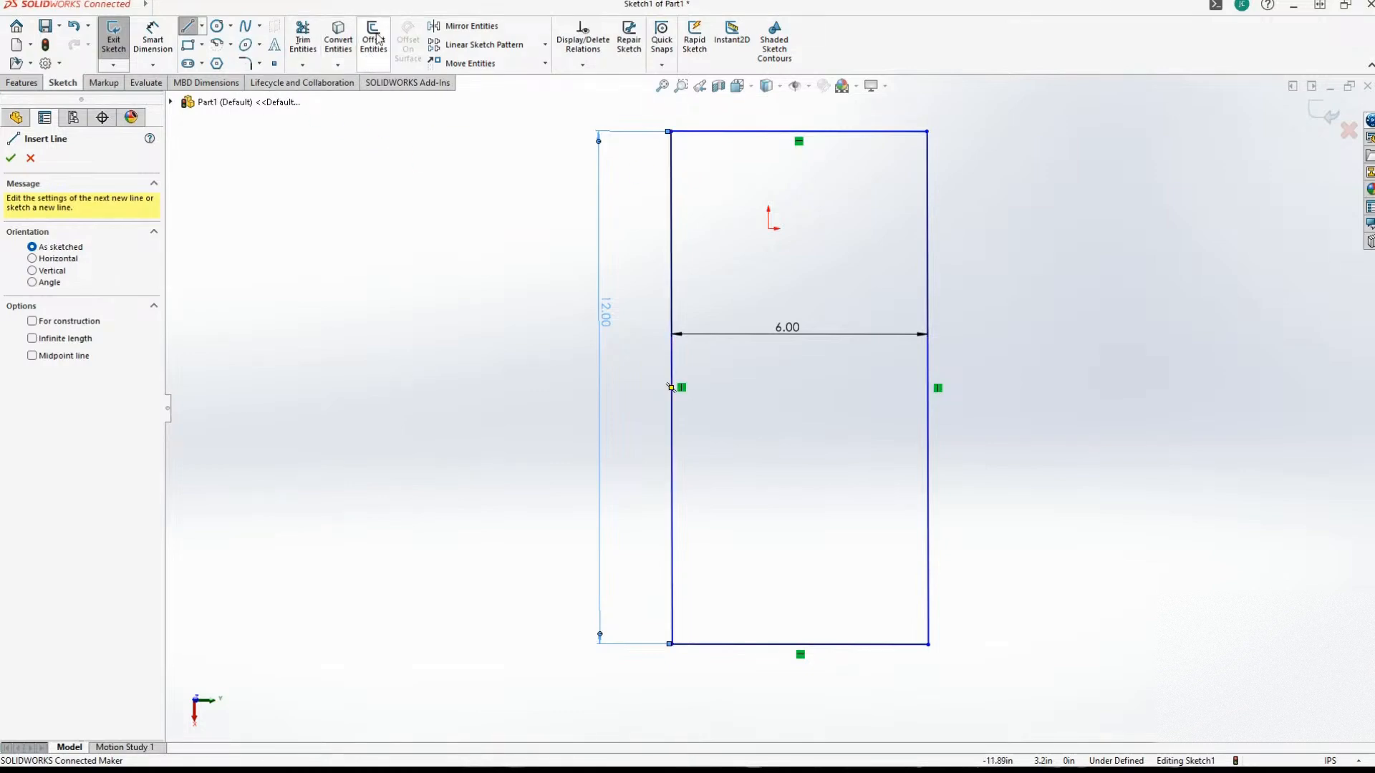
click(373, 40)
click(671, 239)
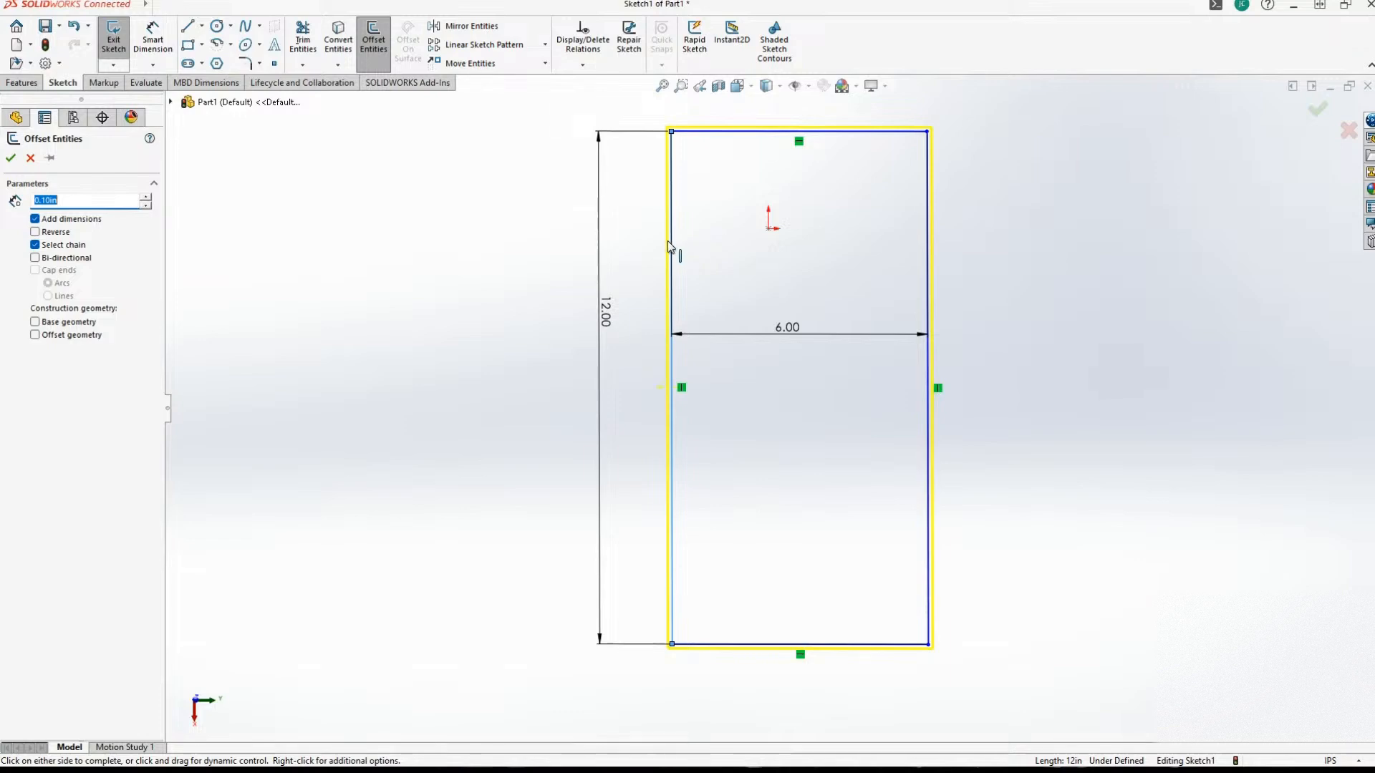
click(426, 168)
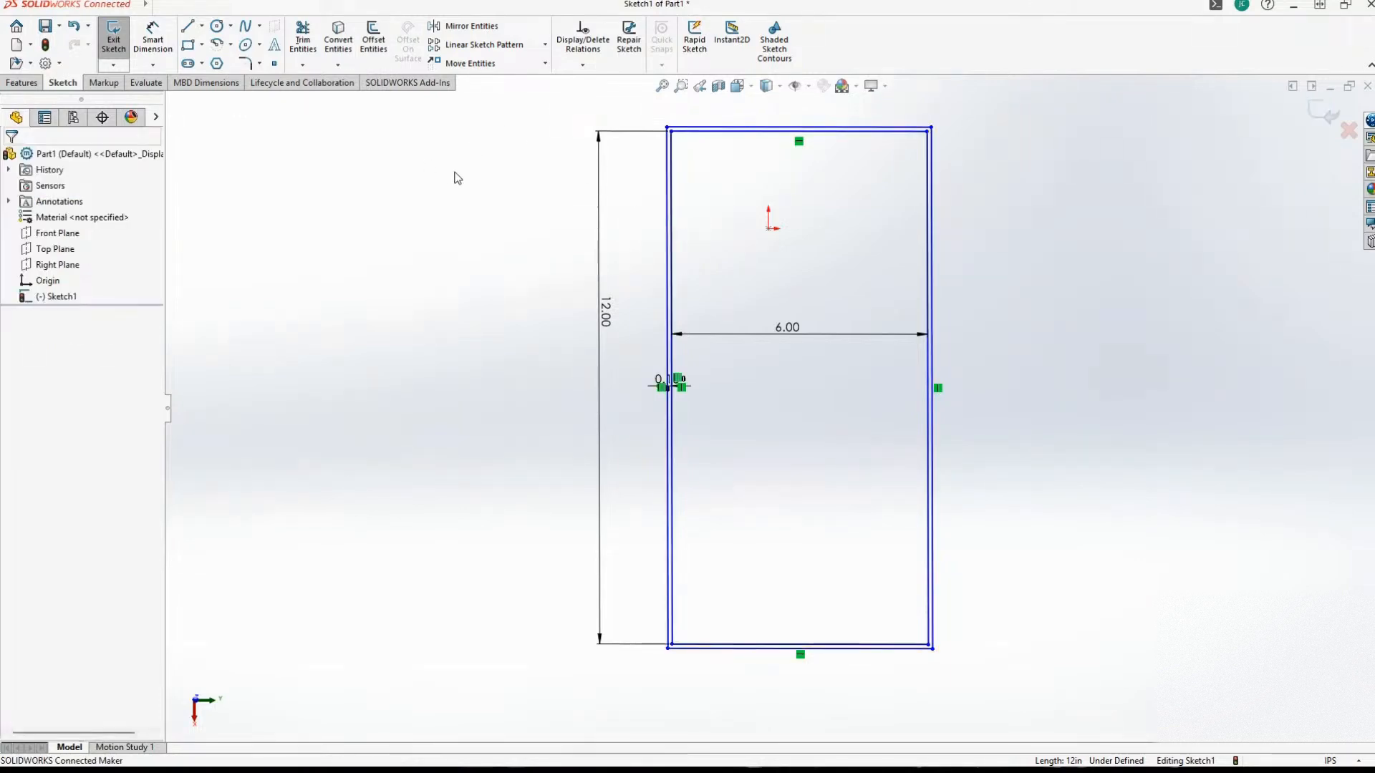
click(673, 222)
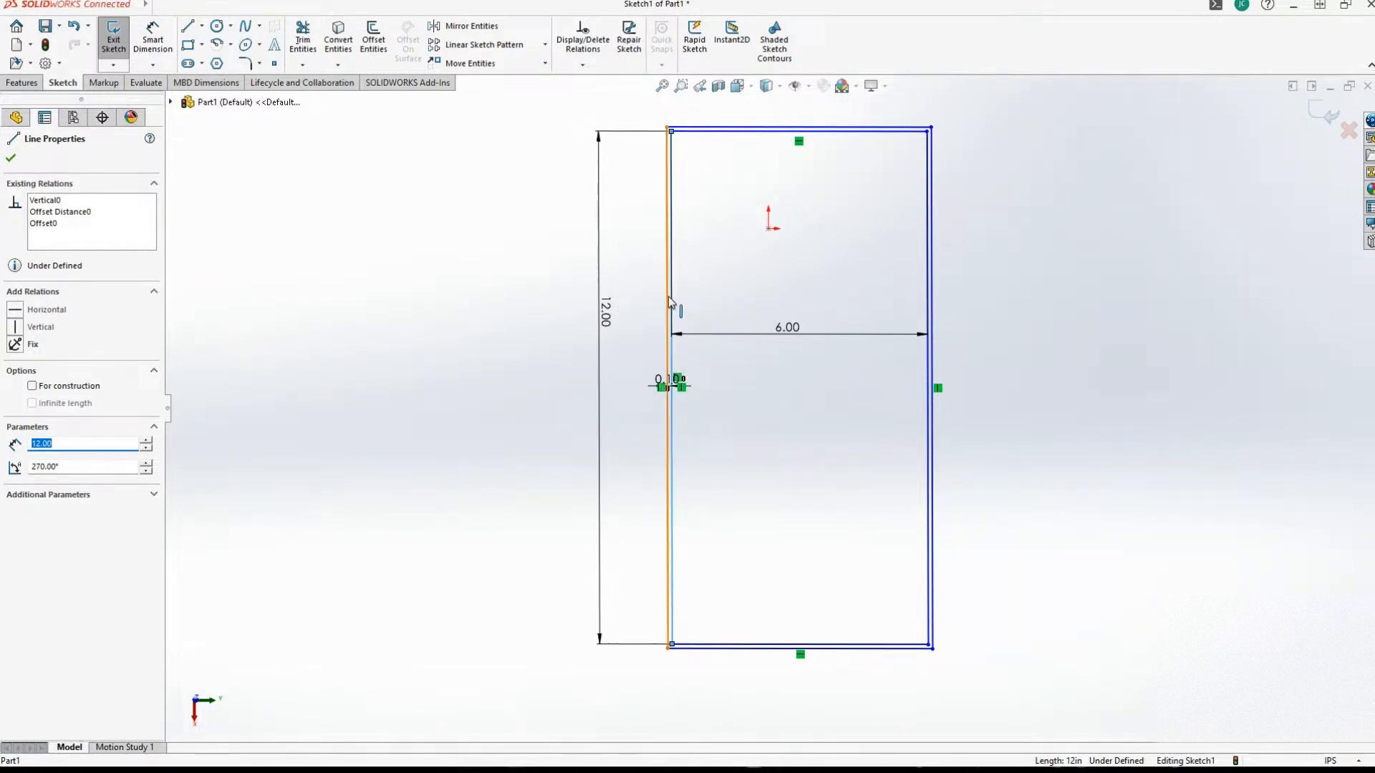
key(ctrl+z)
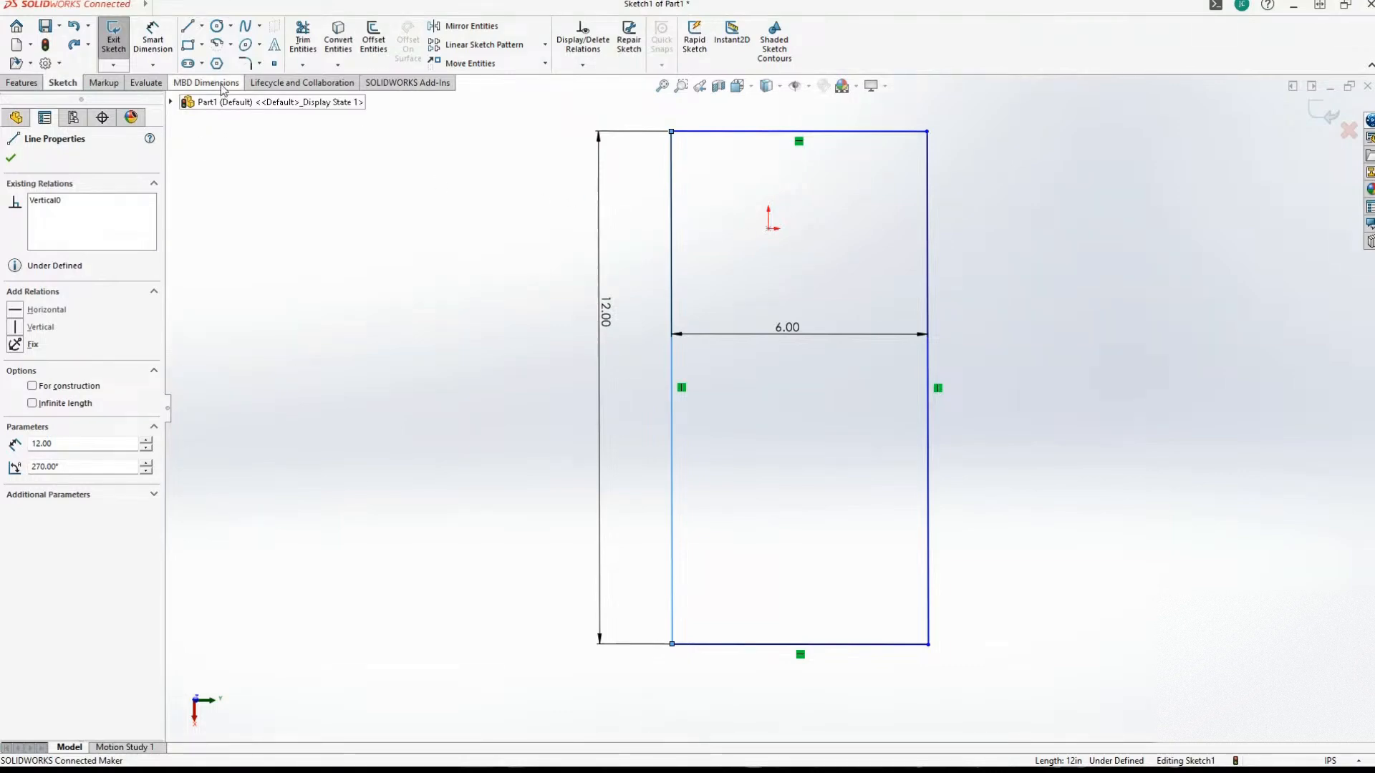
click(187, 26)
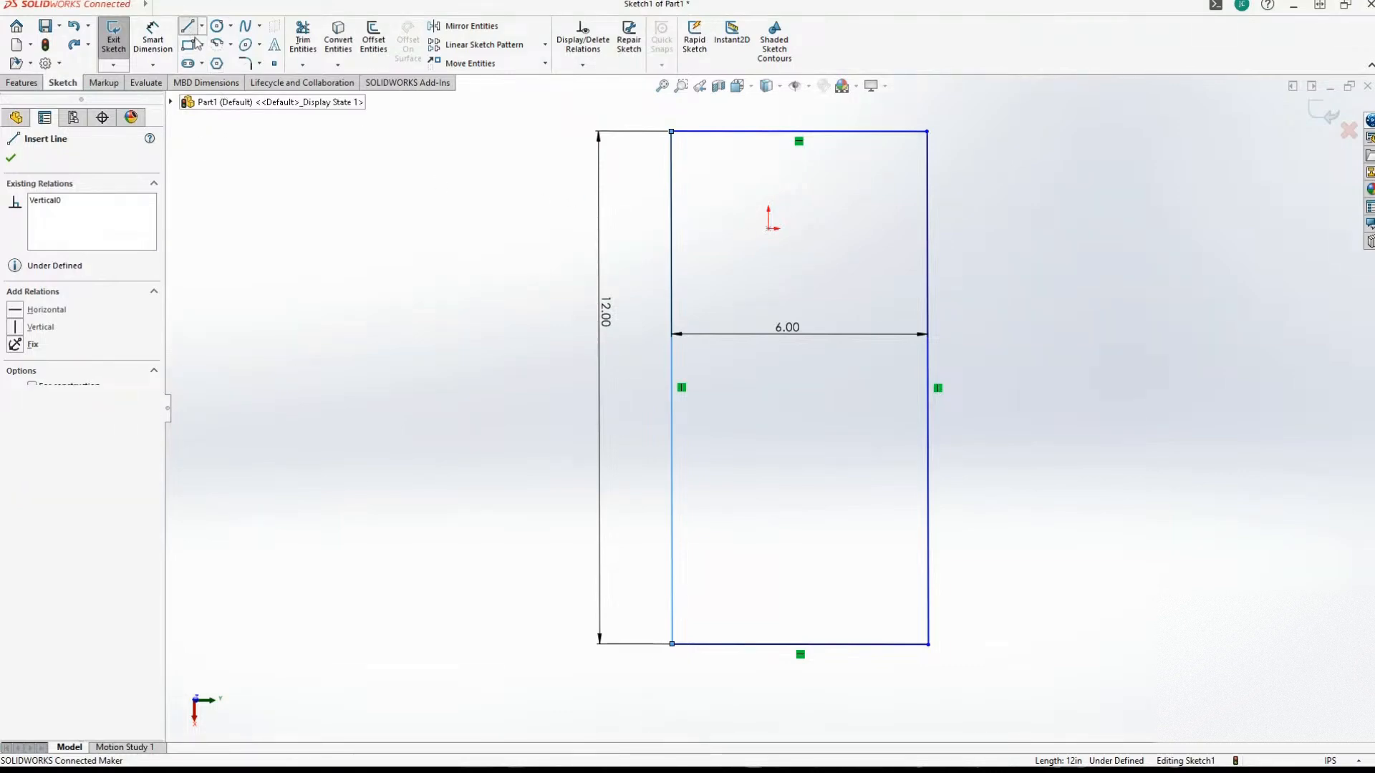
click(672, 220)
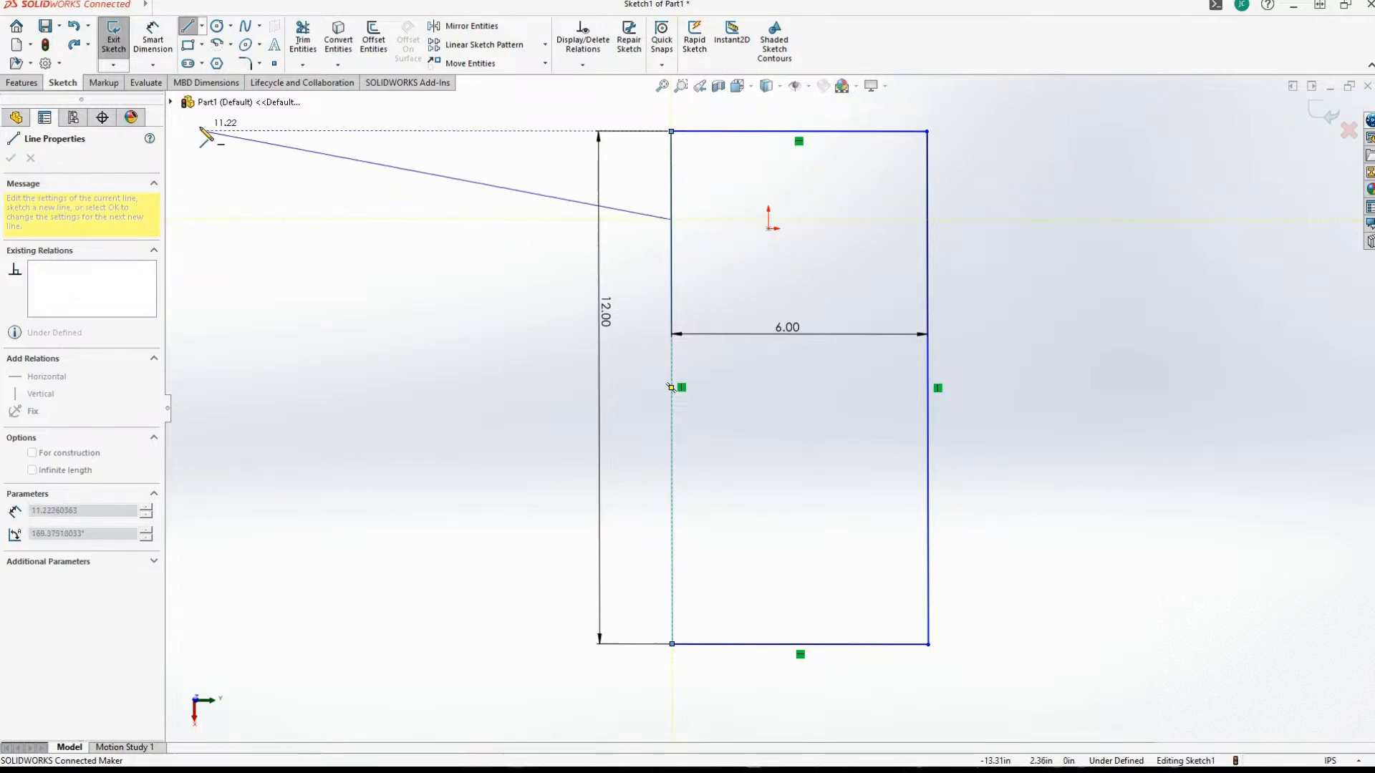
key(Escape)
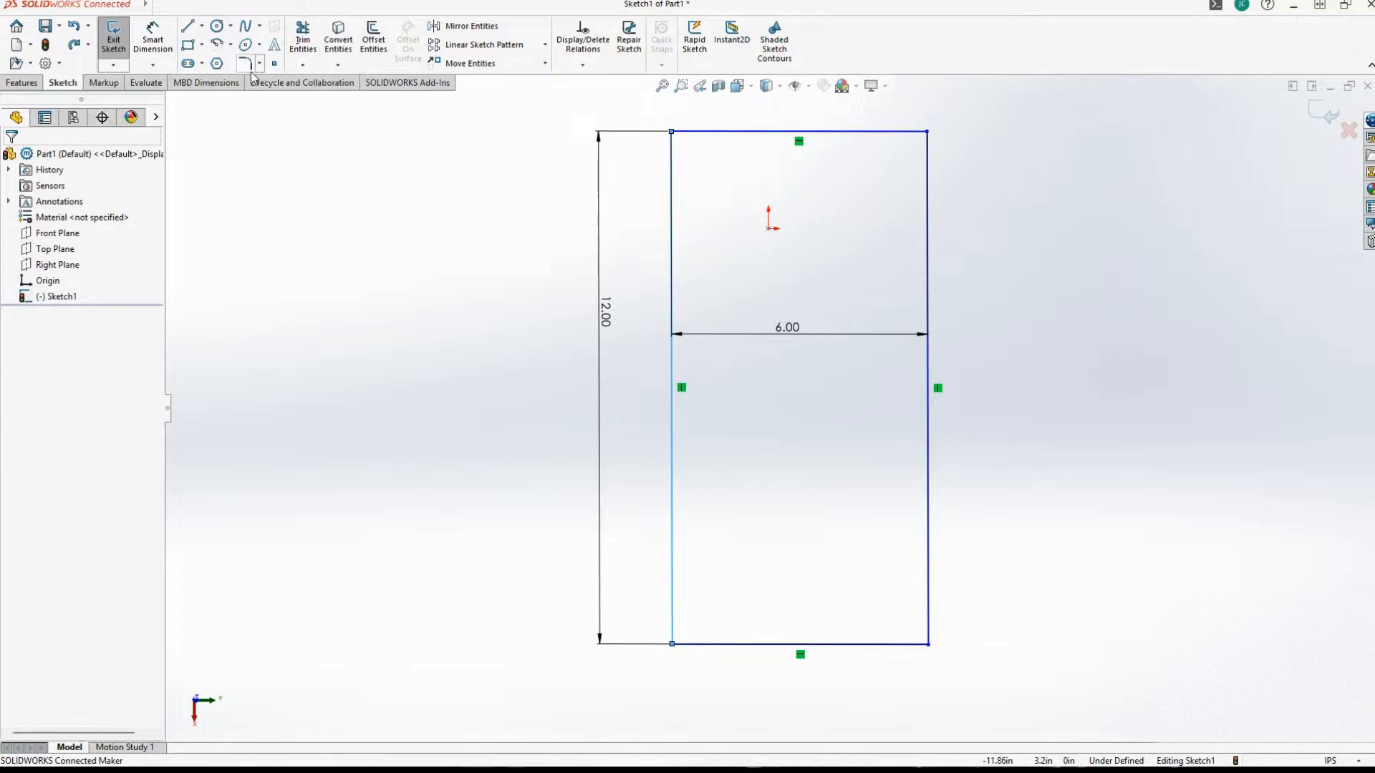
Retry the 0.10 in outward offset of the whole rectangle chain and undo it.
click(202, 27)
click(338, 64)
click(373, 40)
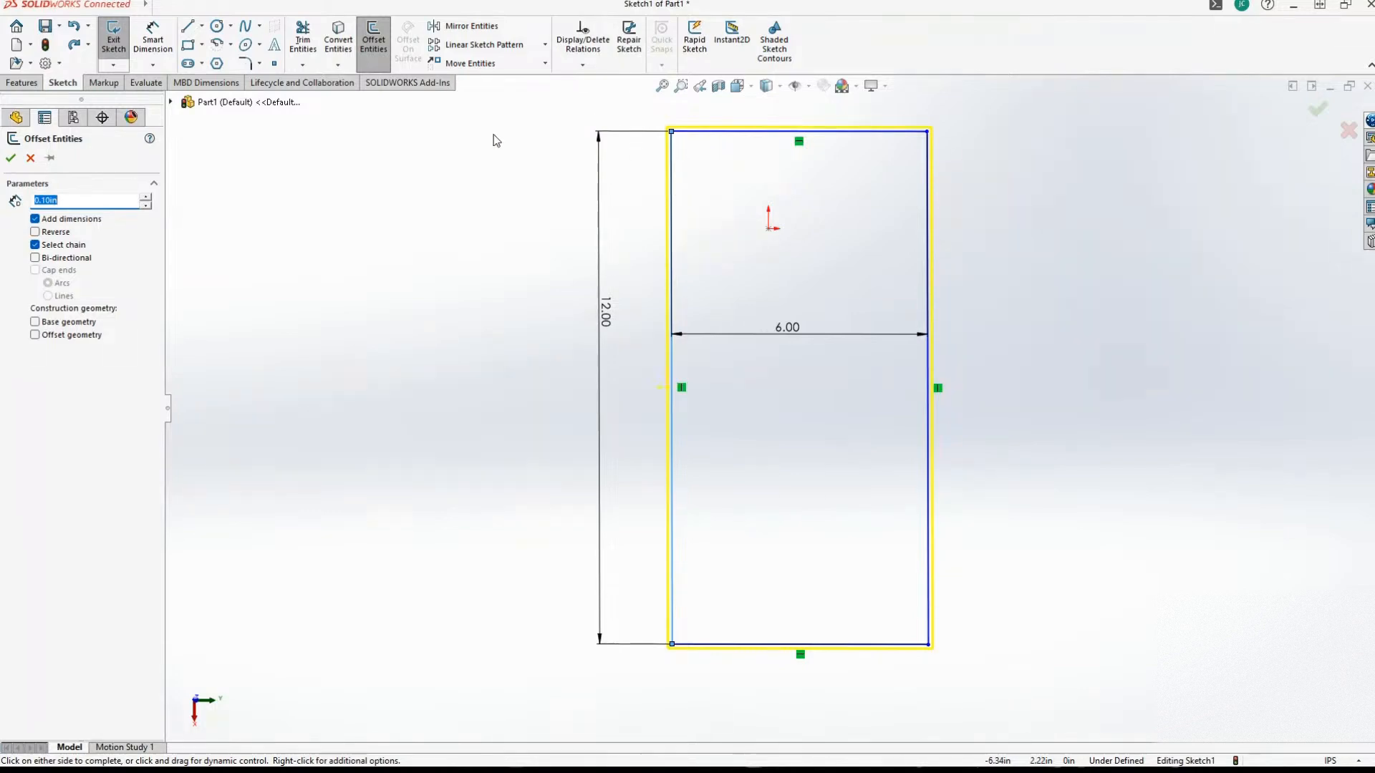
click(337, 147)
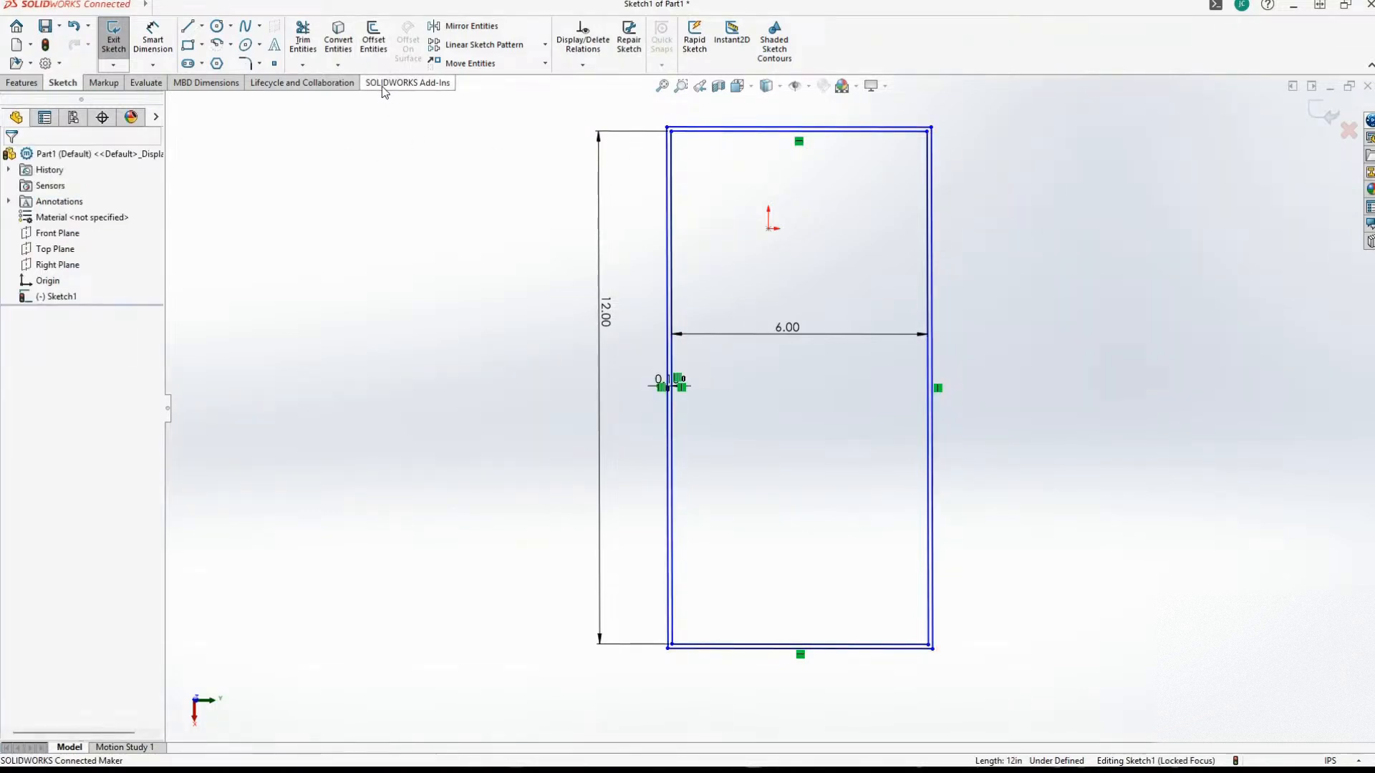
key(ctrl+z)
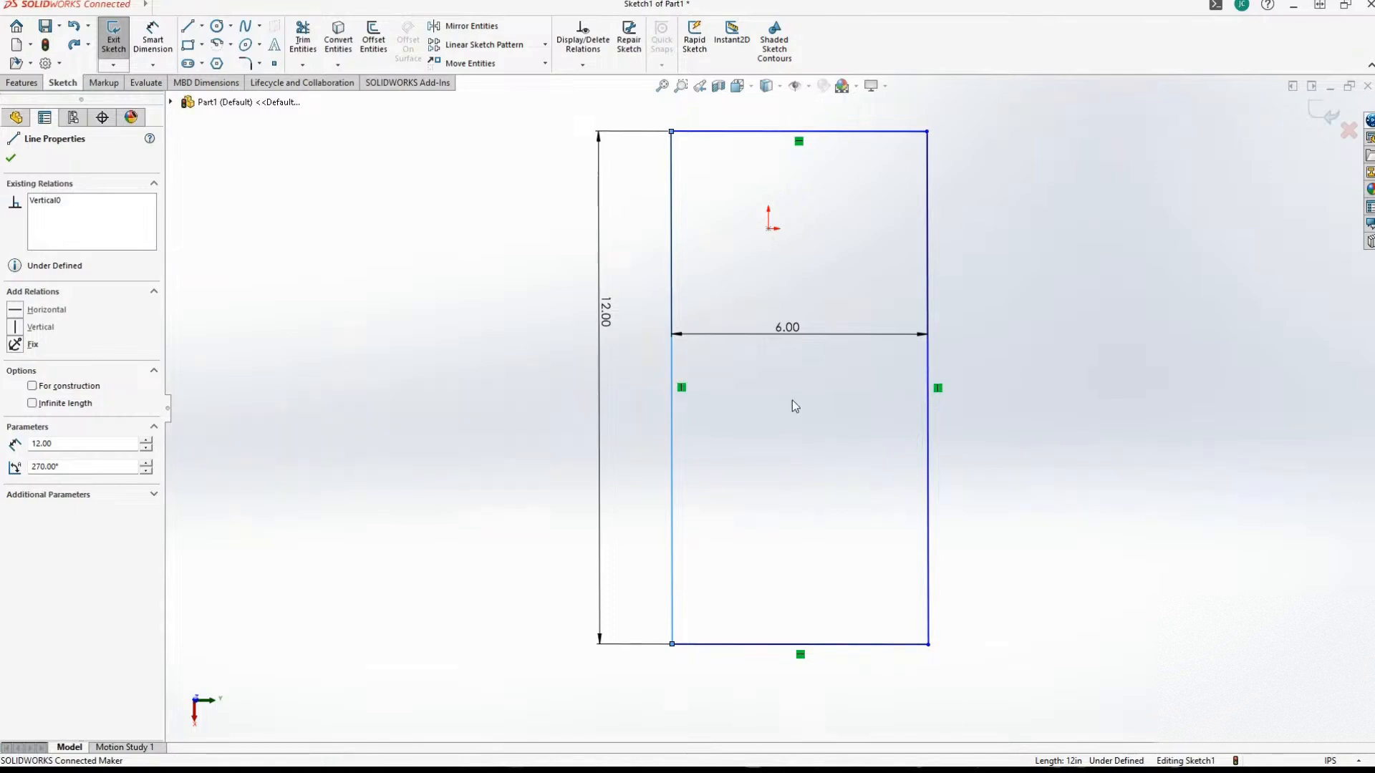
Delete the rectangle's 6 in width dimension and try offsetting the outline by 0.10 in again.
click(790, 332)
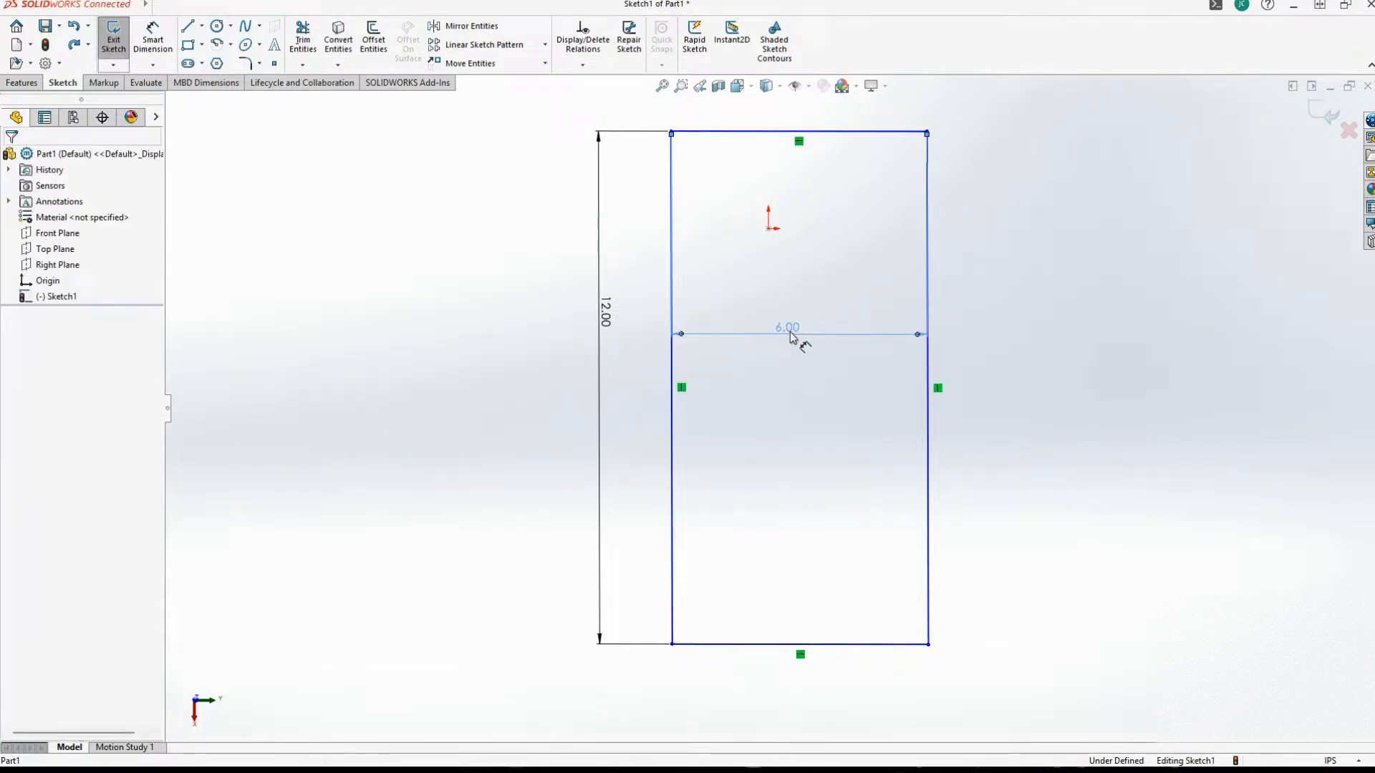
key(Delete)
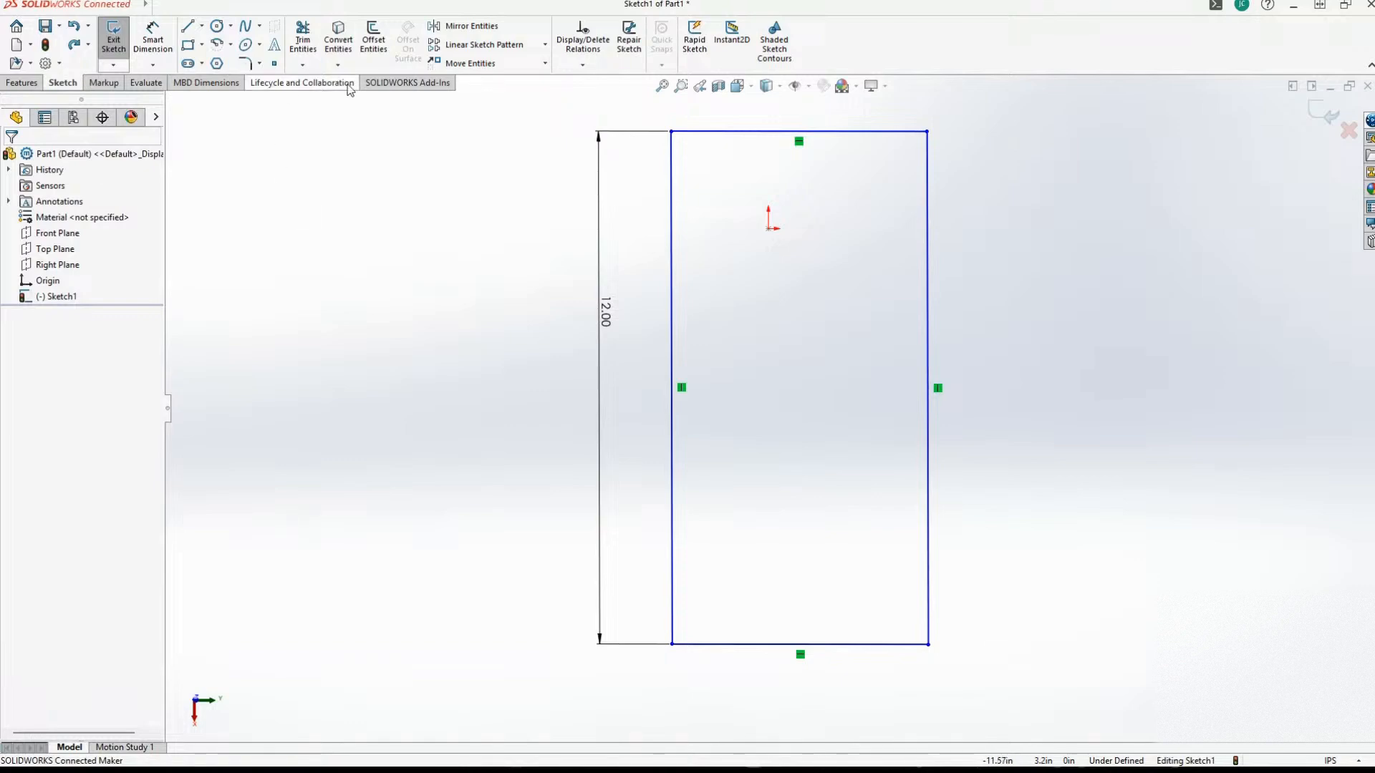
click(373, 40)
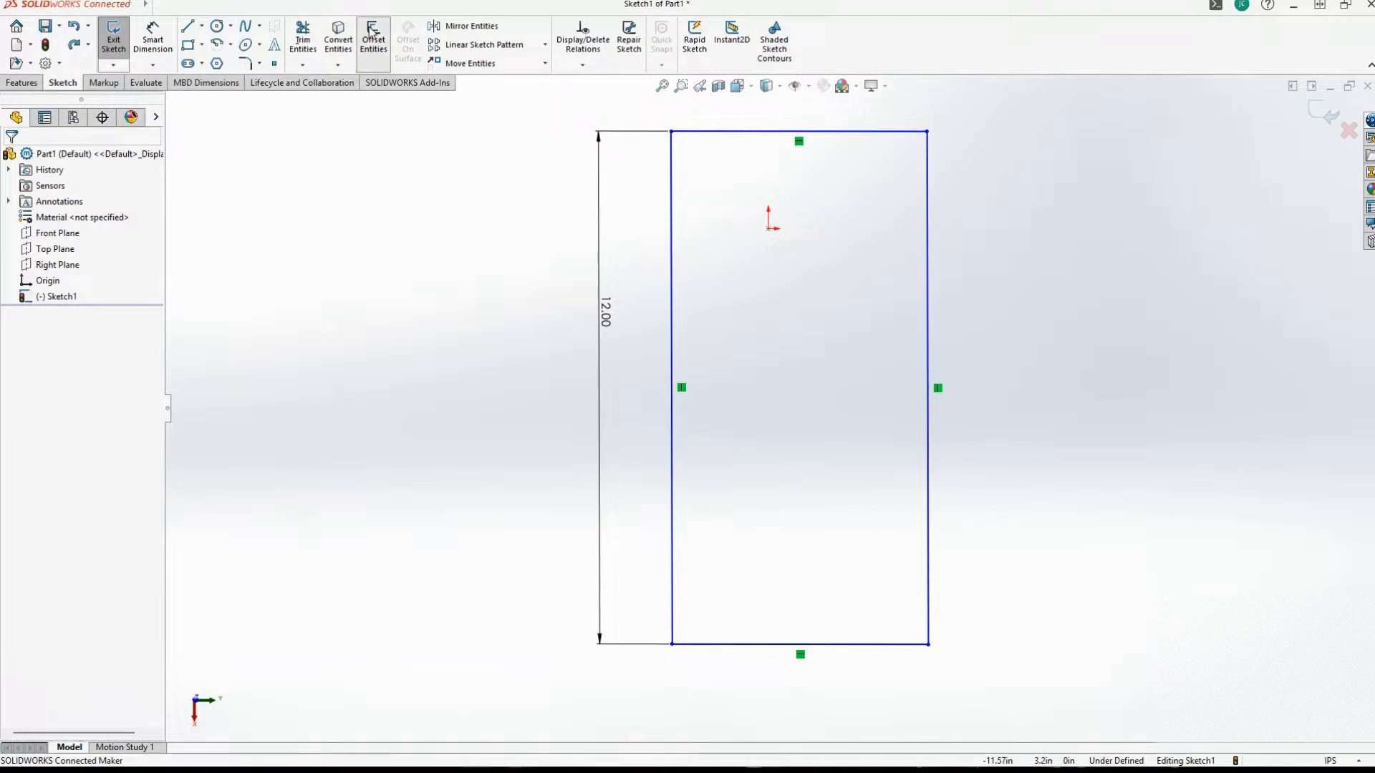
click(673, 187)
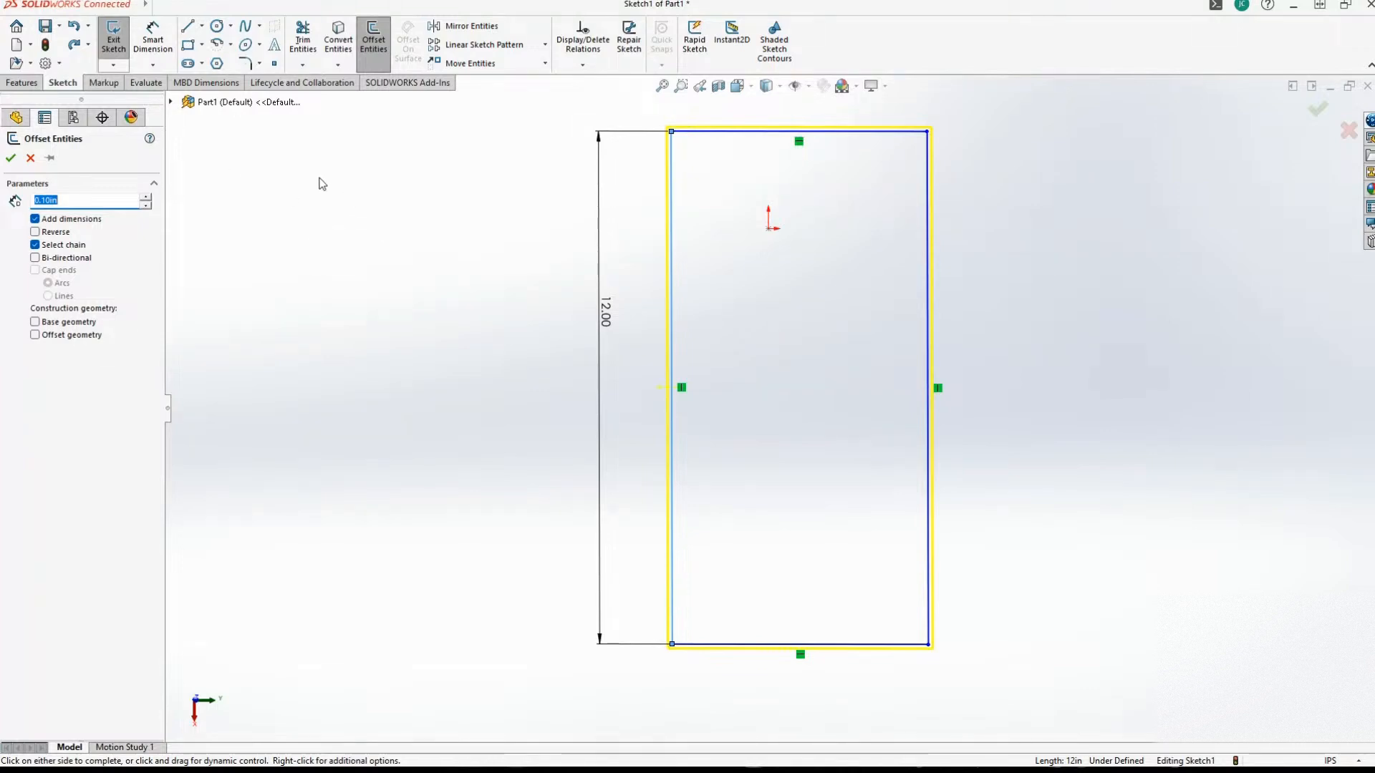
key(Escape)
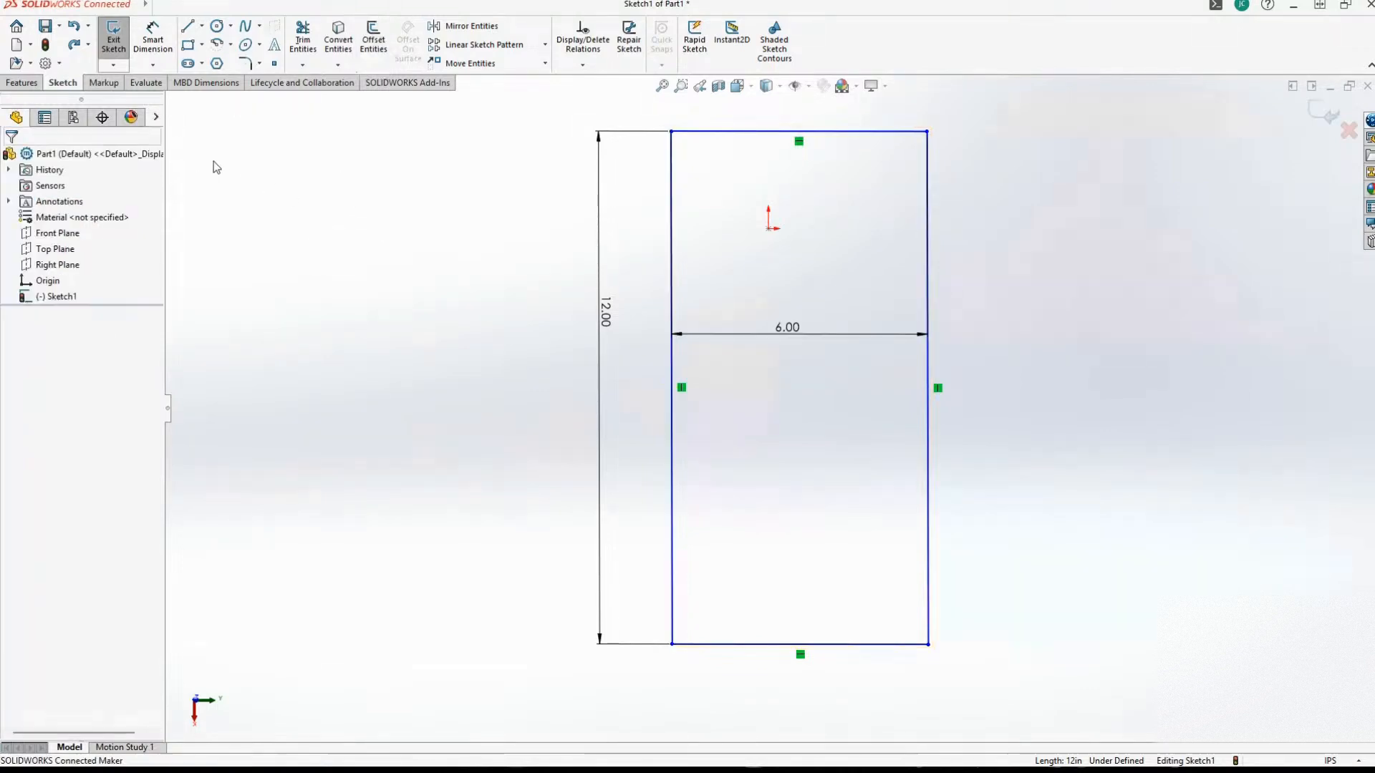
Undo the earlier sketch operations back to an empty sketch, removing the rectangle and its dimensions.
key(ctrl+z)
key(ctrl+z)
key(ctrl+z)
key(ctrl+z)
key(ctrl+z)
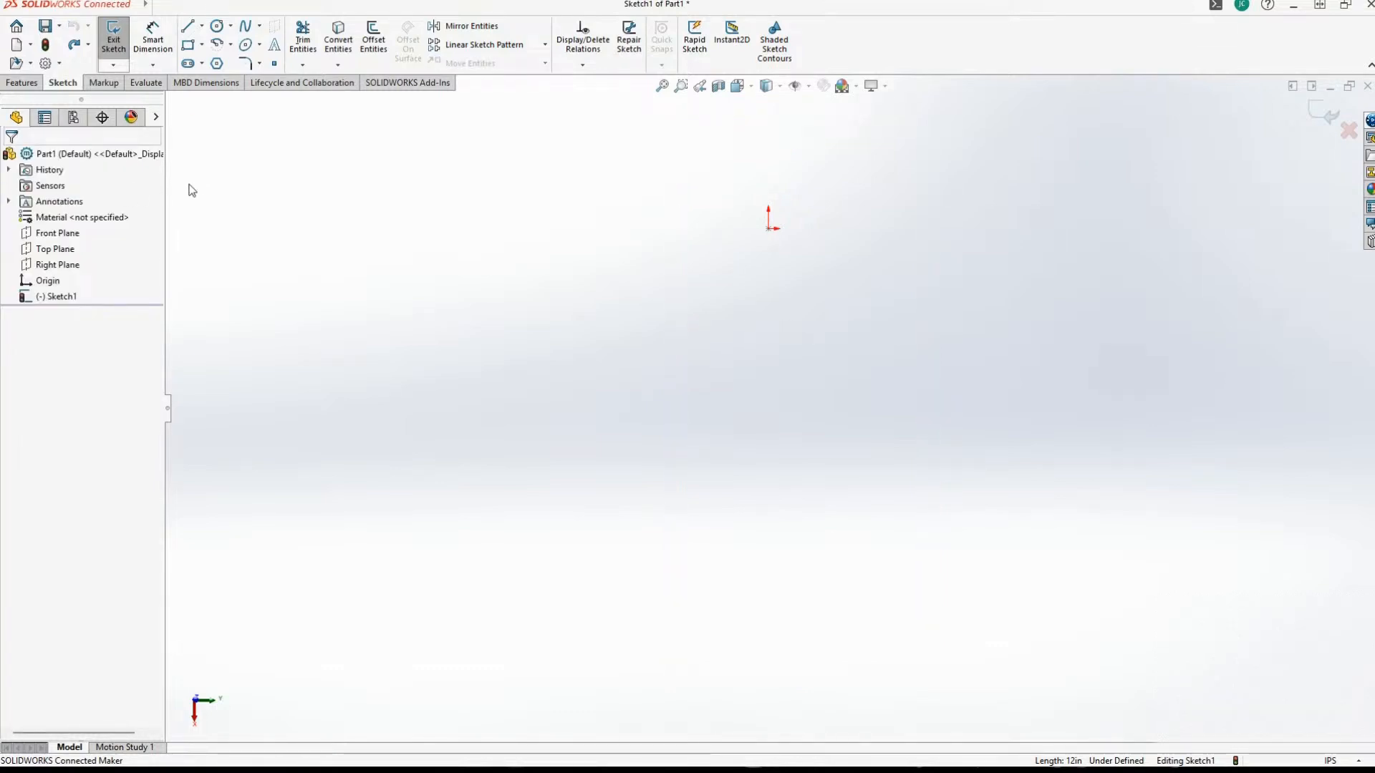
Sketch a vertical line about 12.57 in long straight down from the origin.
click(188, 26)
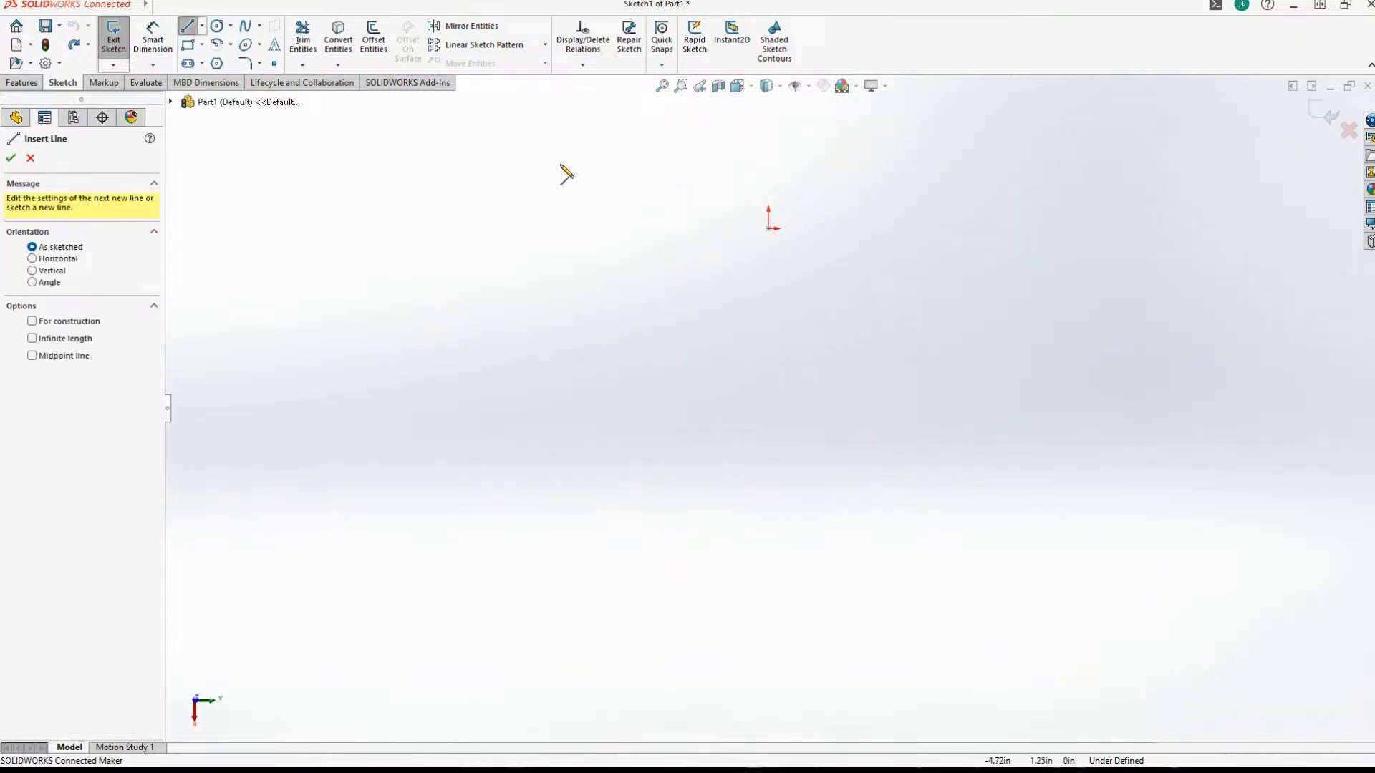
click(768, 229)
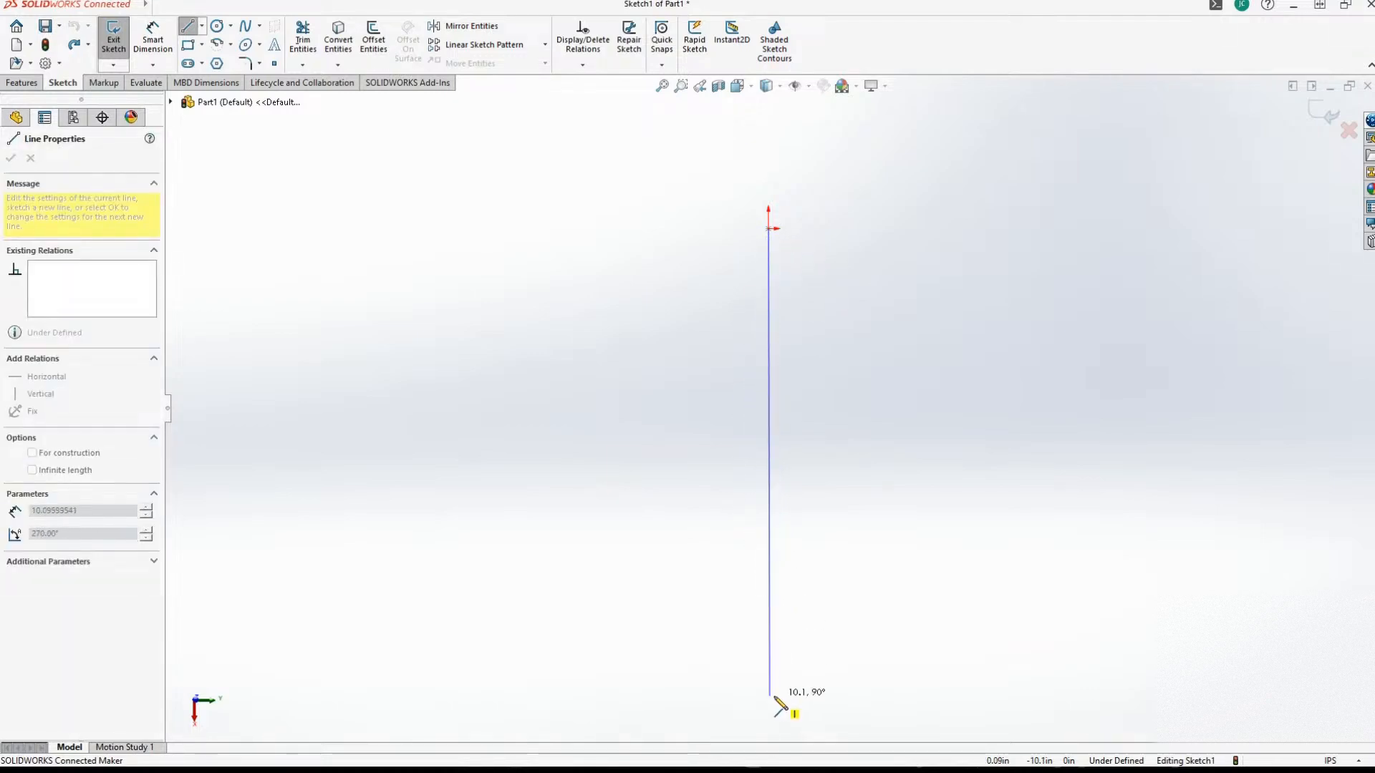
scroll(773, 691, down, 1)
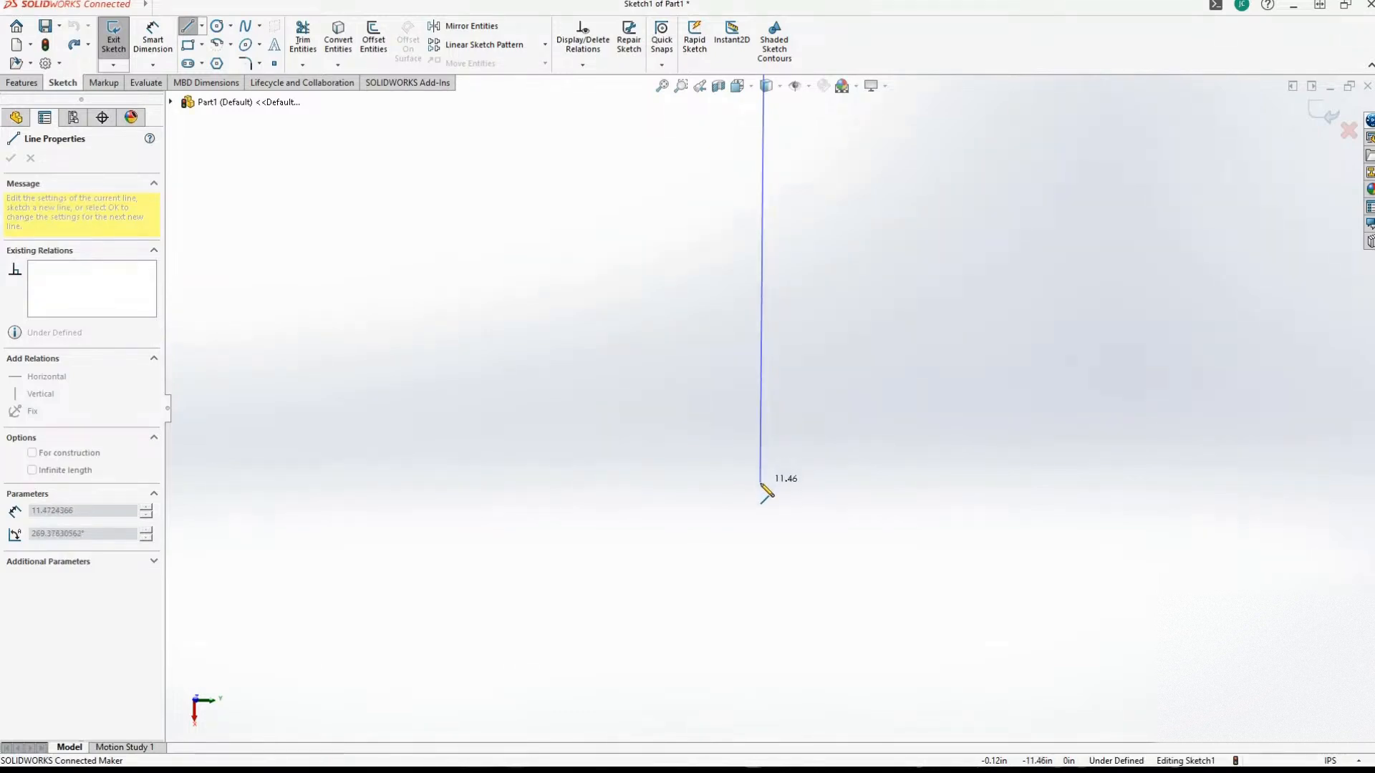
click(766, 536)
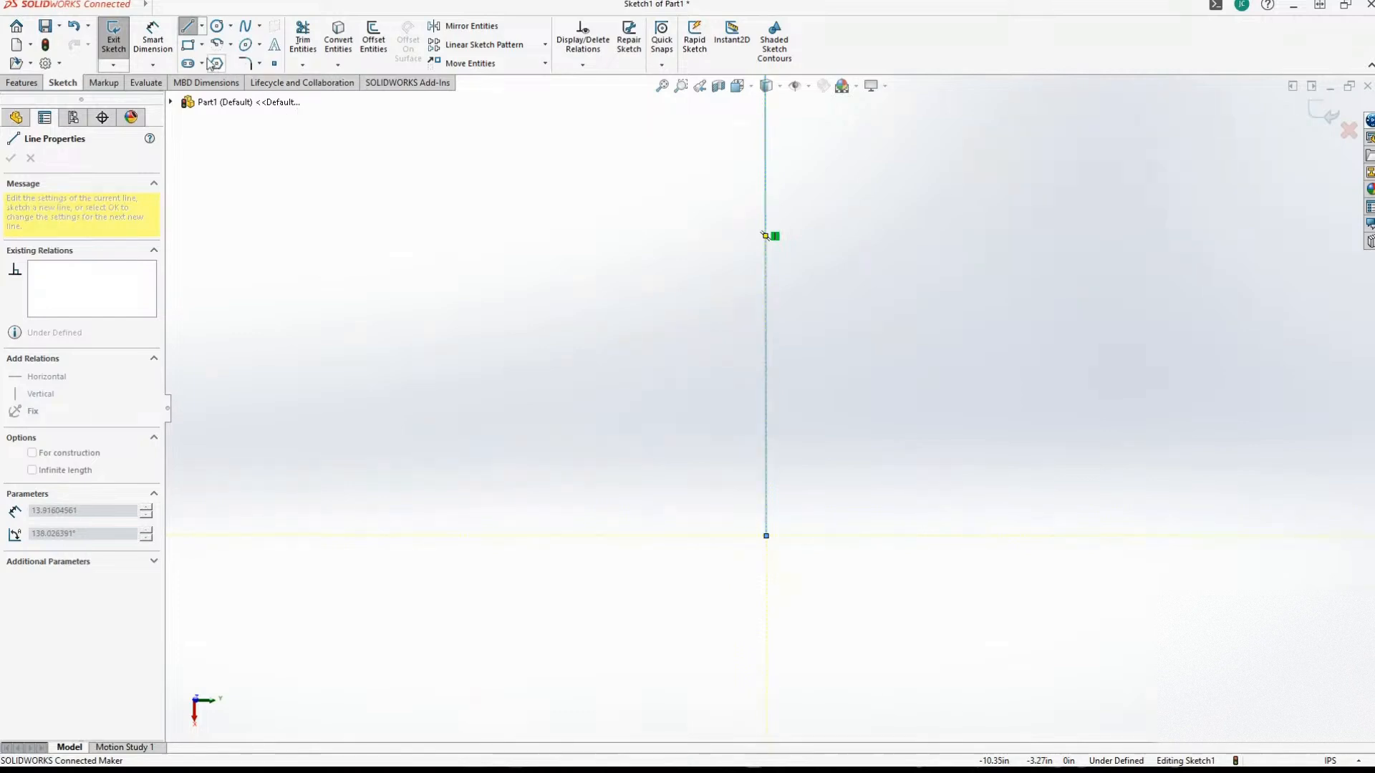
click(188, 28)
Dimension the vertical line's length to 12 in.
click(148, 31)
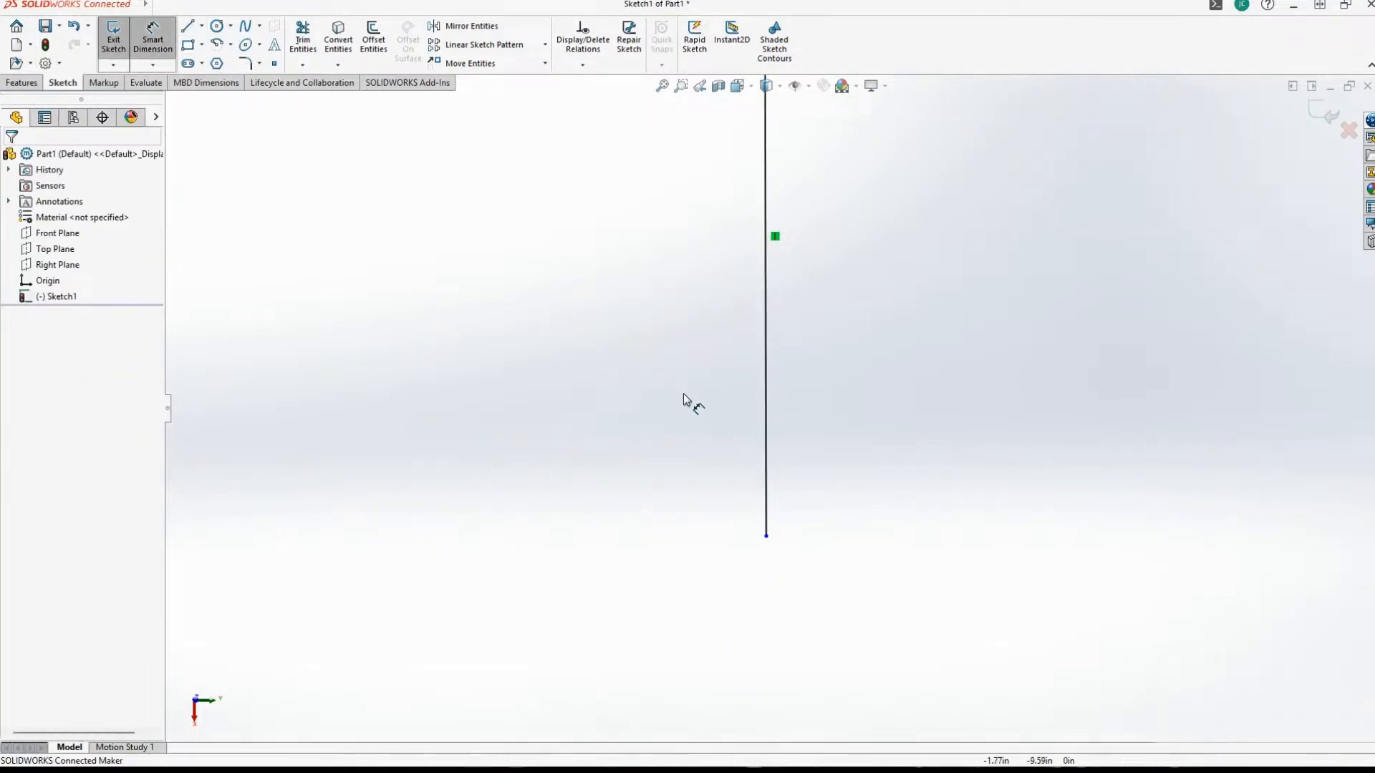
click(767, 375)
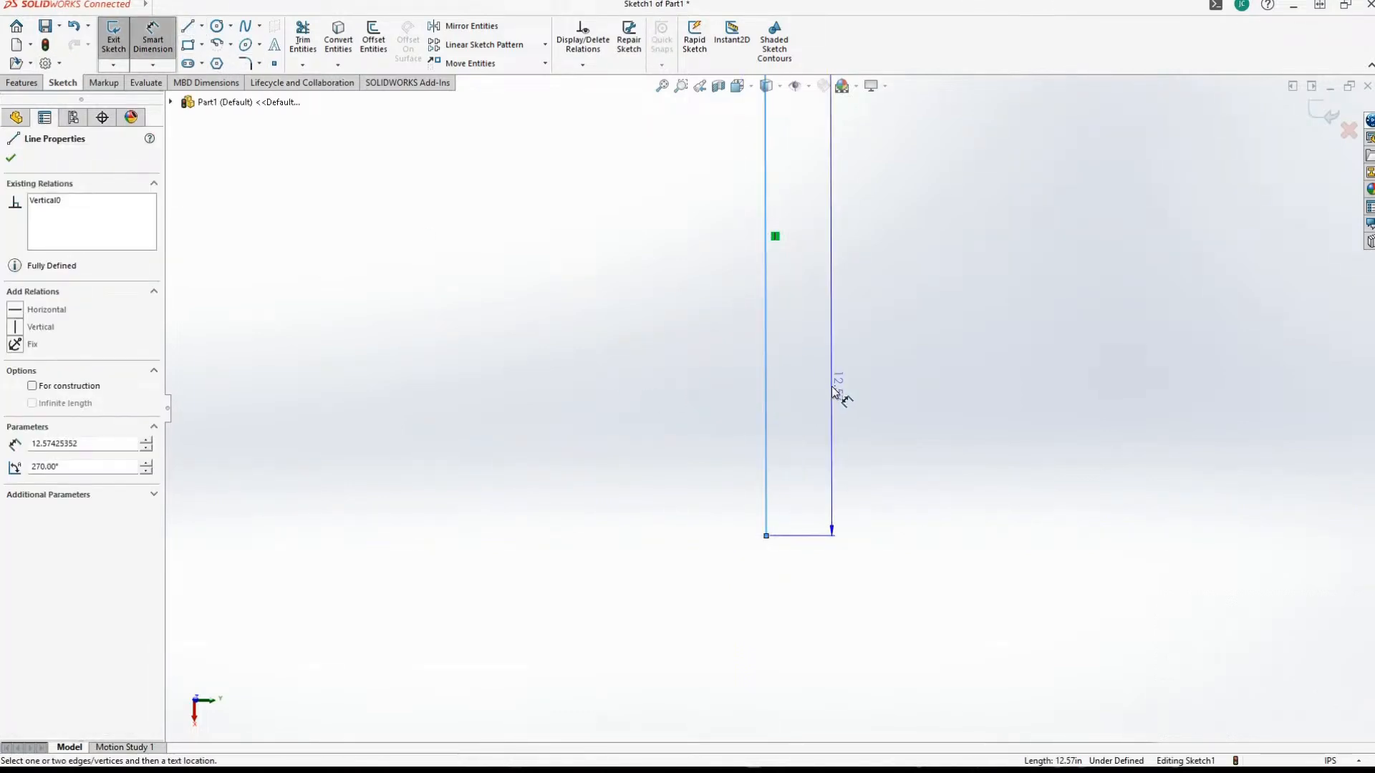
click(730, 386)
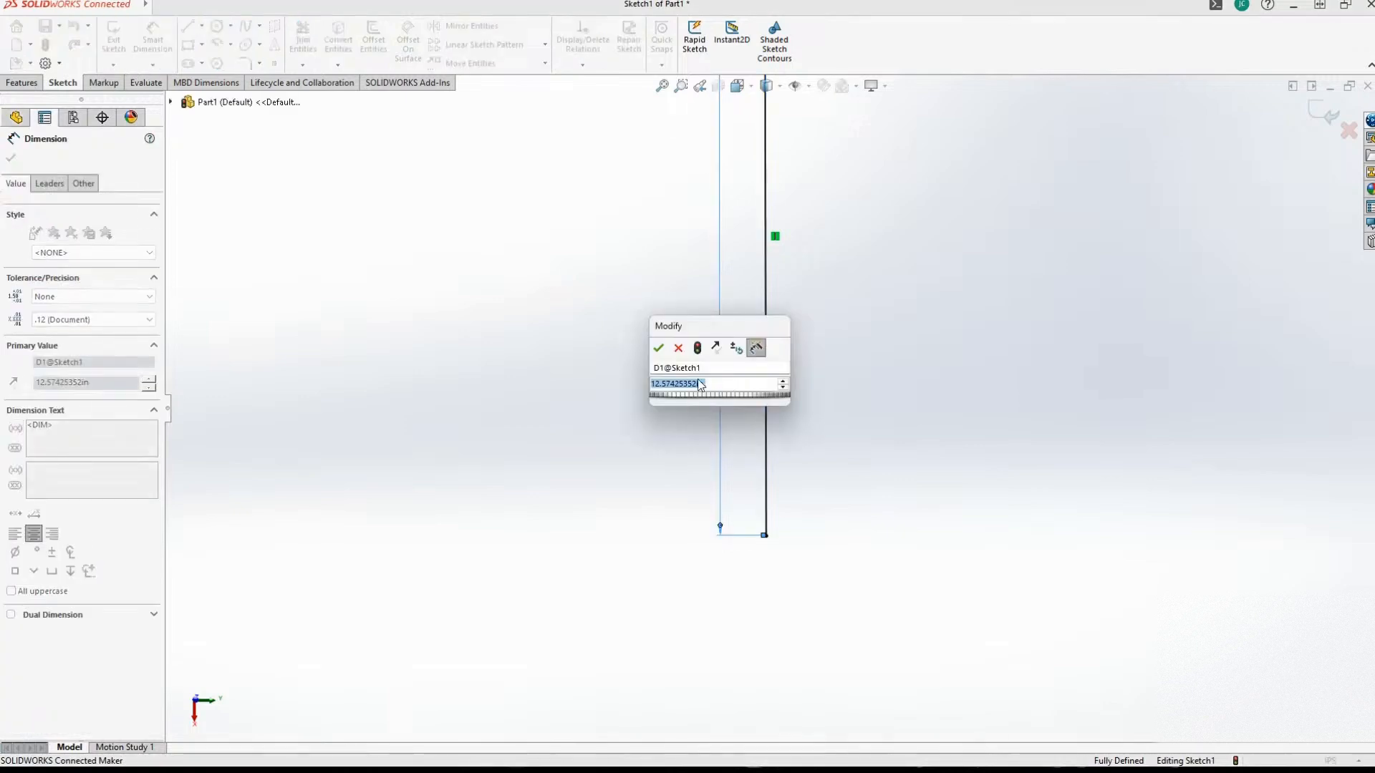
text(12)
key(Return)
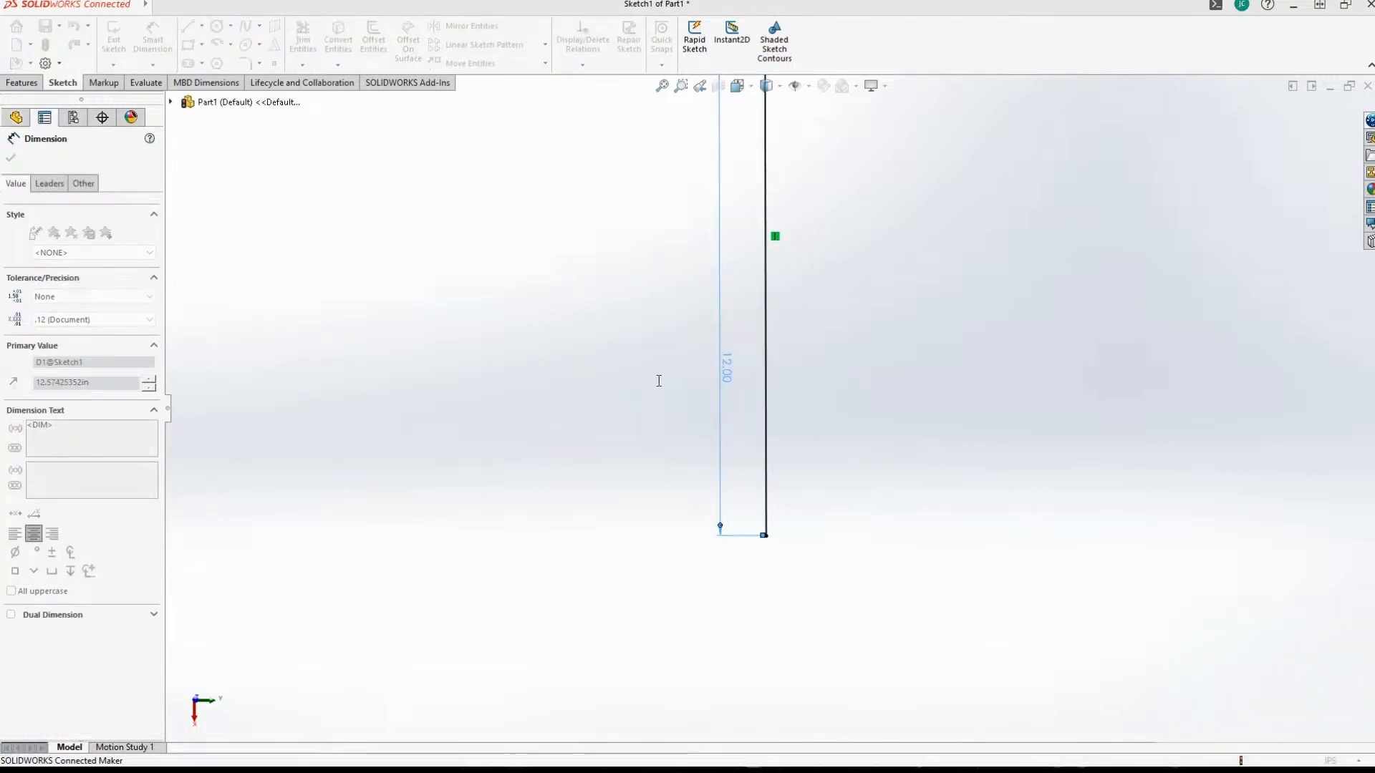
scroll(666, 401, down, 8)
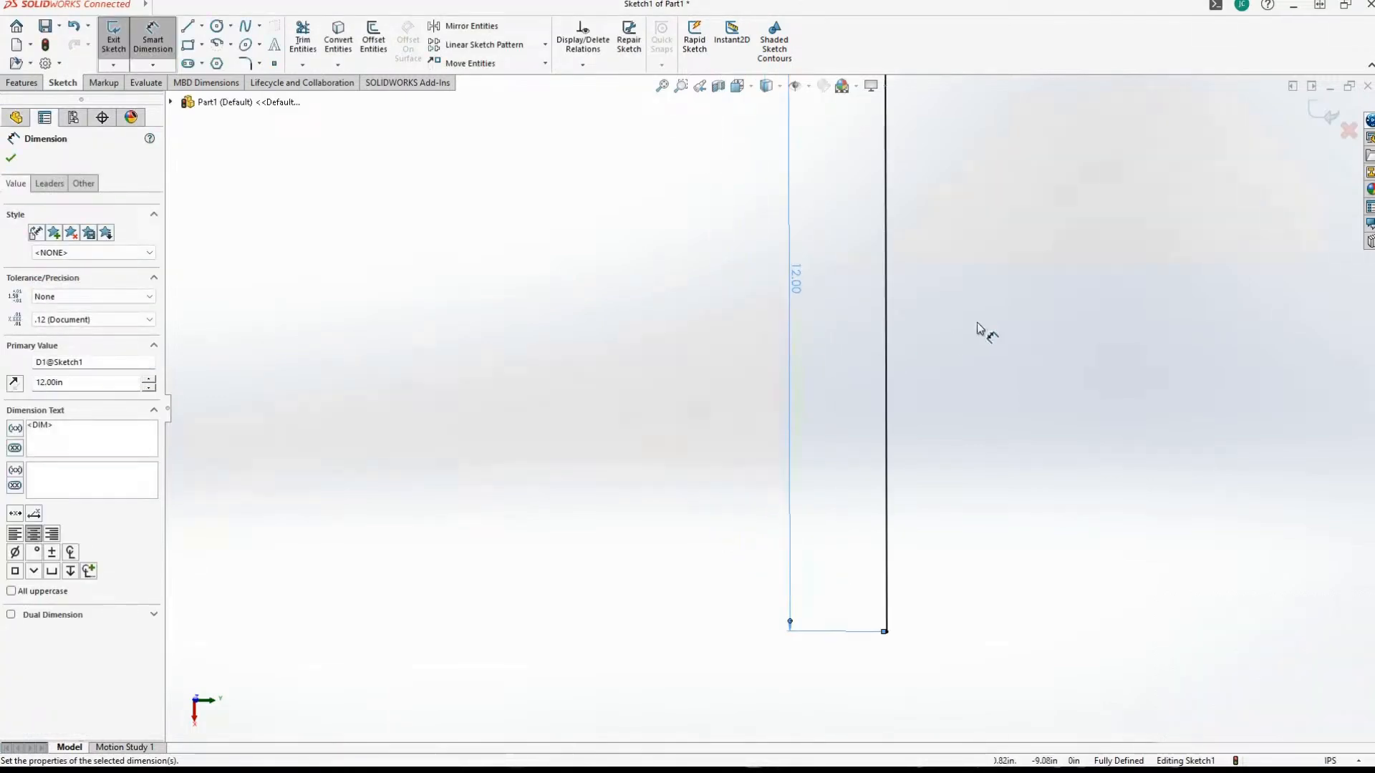
scroll(1031, 368, down, 3)
scroll(809, 354, up, 6)
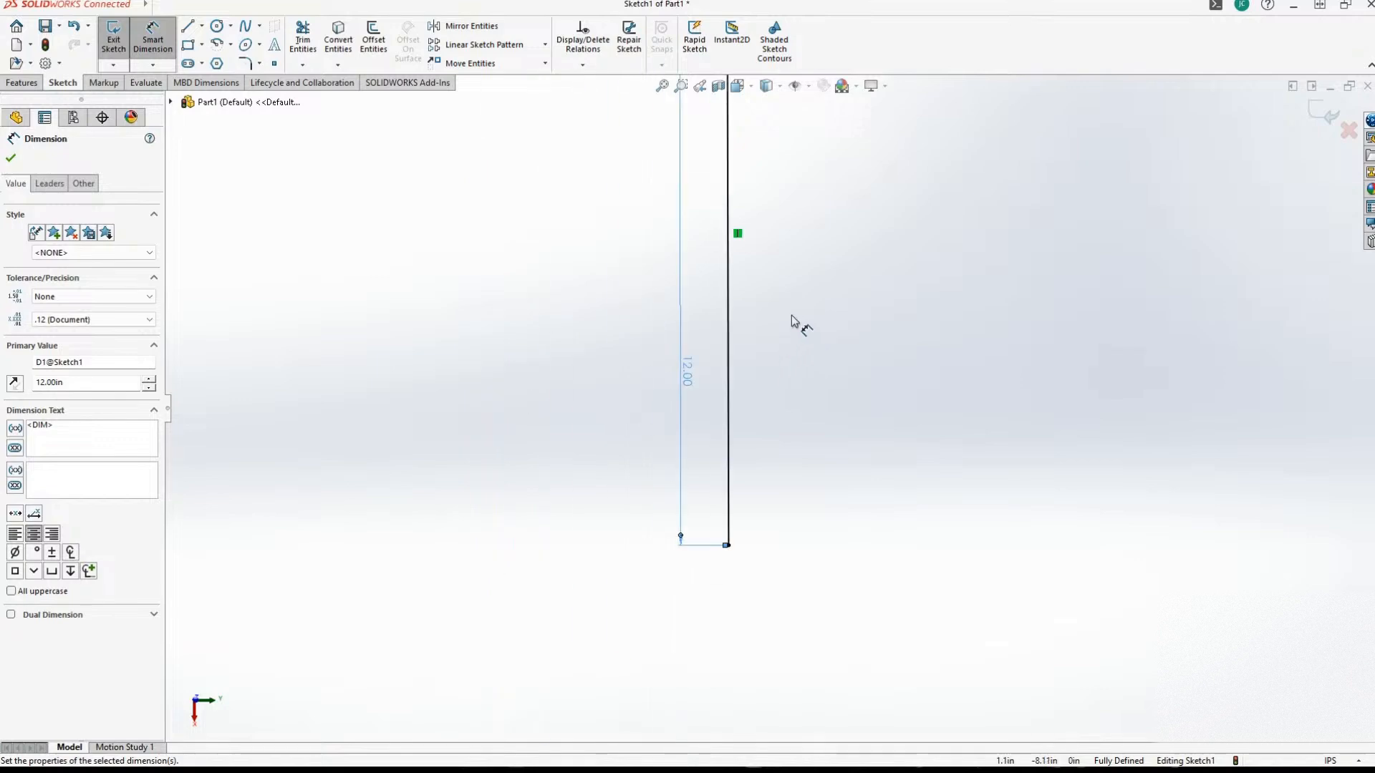
scroll(812, 301, up, 2)
scroll(774, 147, down, 4)
scroll(793, 148, up, 4)
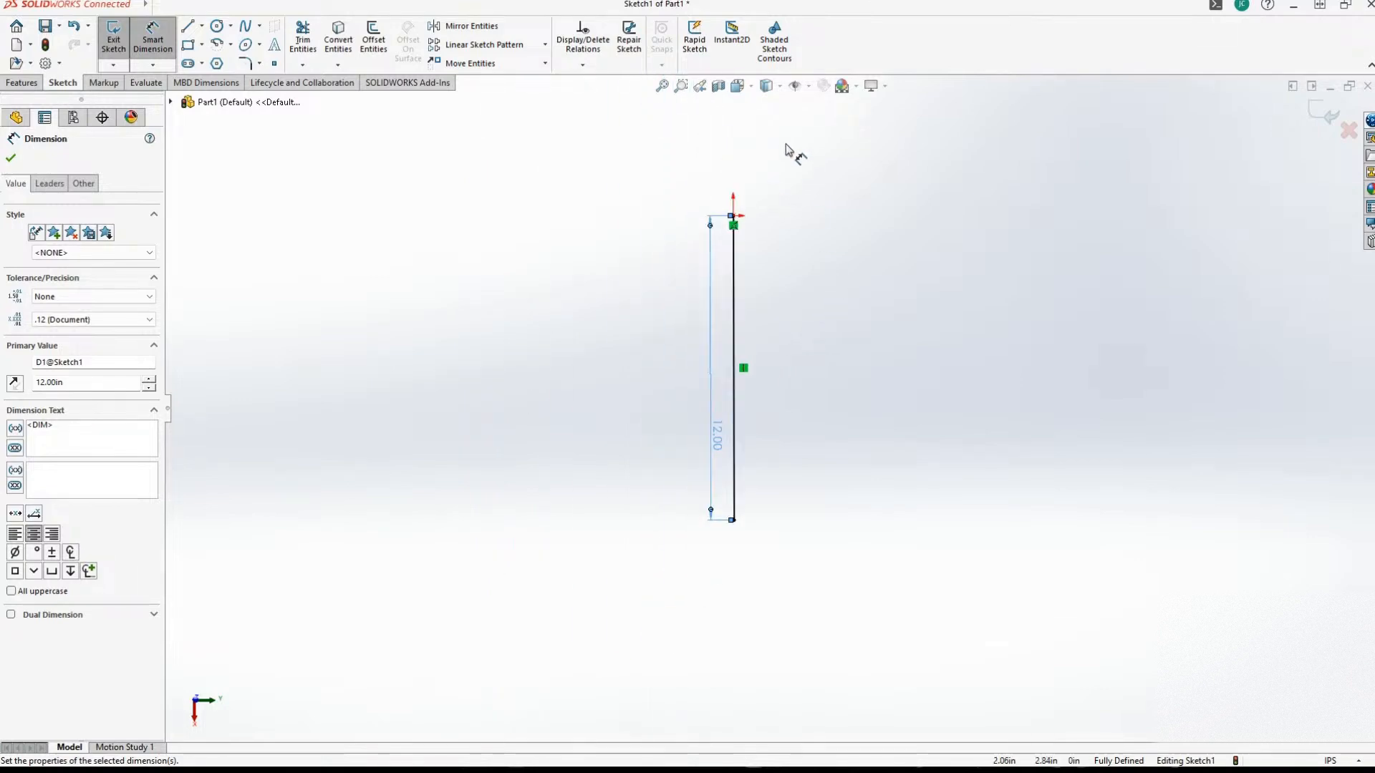
Offset the 12 in vertical line by 1 in to its left, with the offset dimension added.
scroll(760, 243, down, 4)
scroll(816, 475, up, 4)
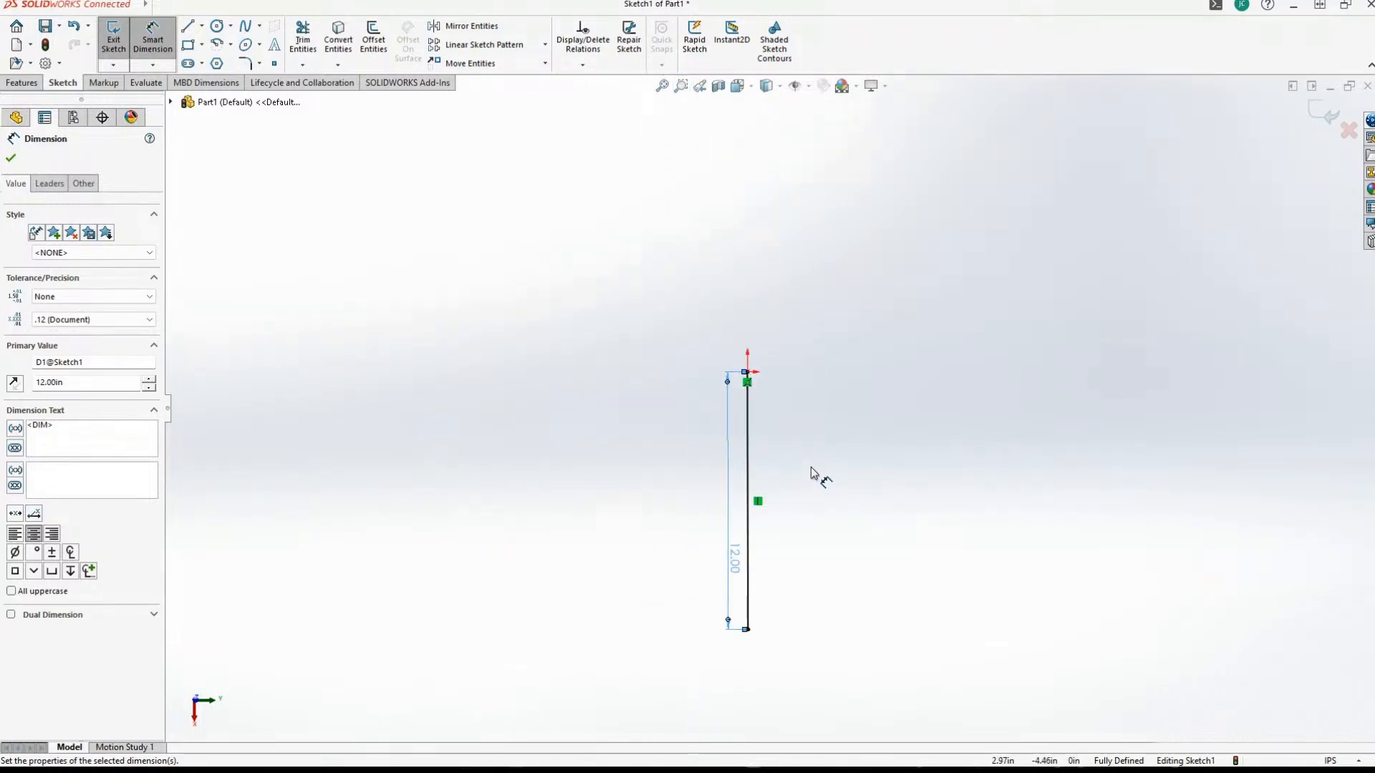
scroll(808, 497, down, 4)
scroll(807, 499, up, 4)
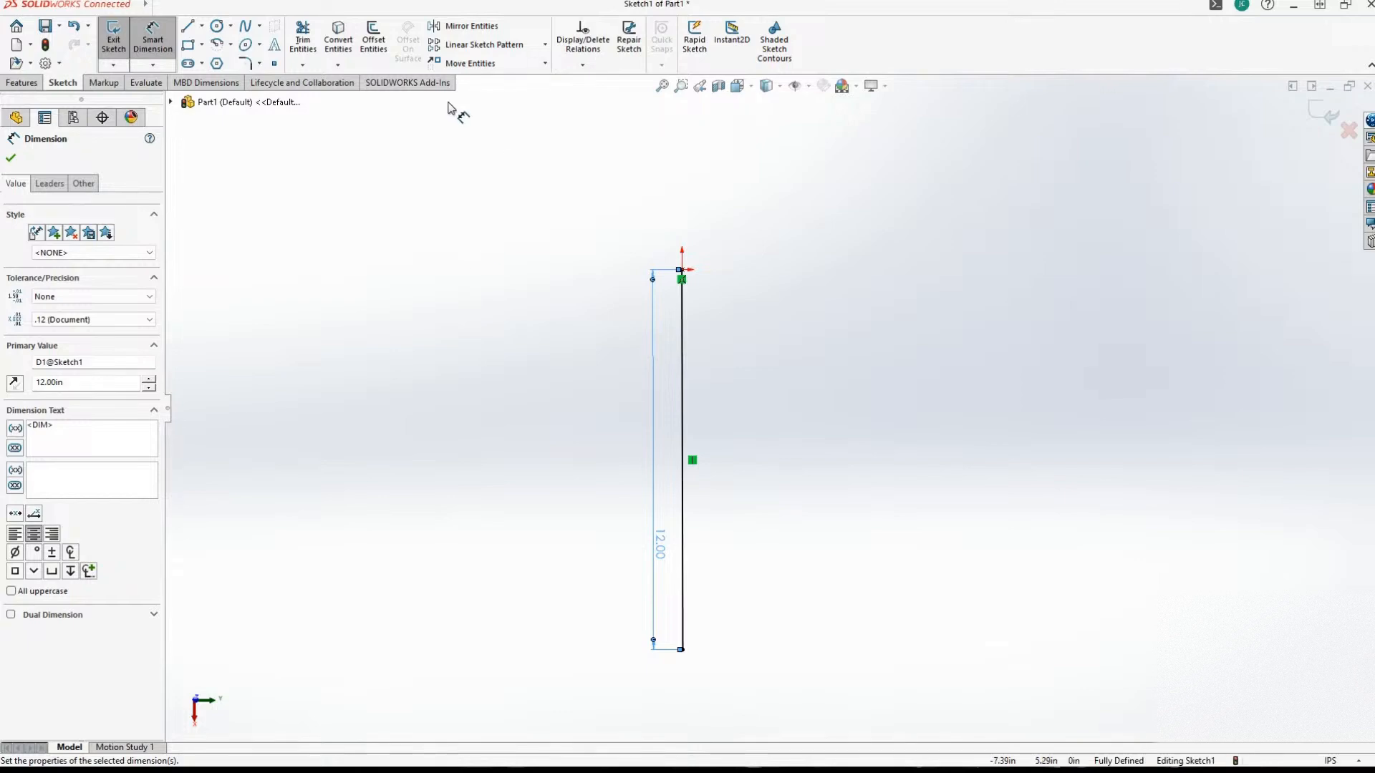
click(378, 37)
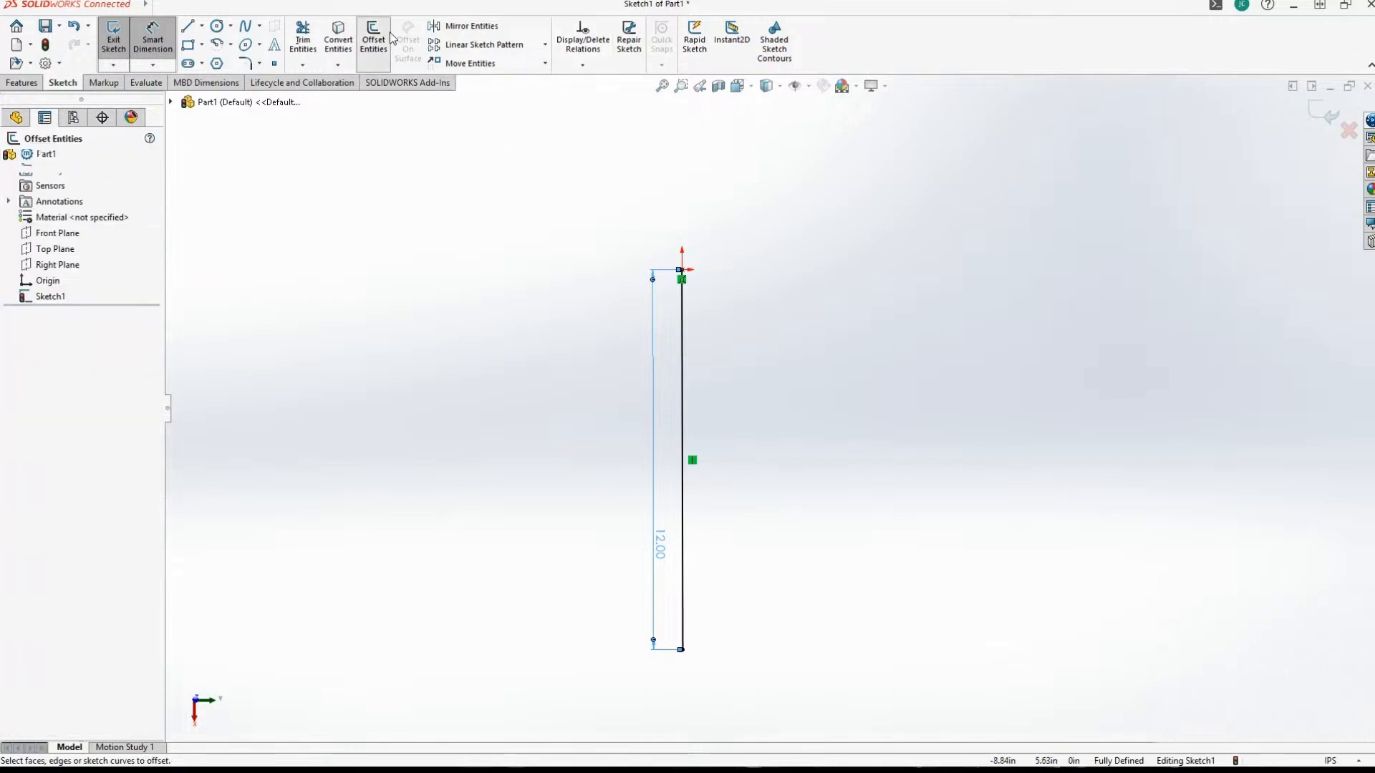
click(684, 344)
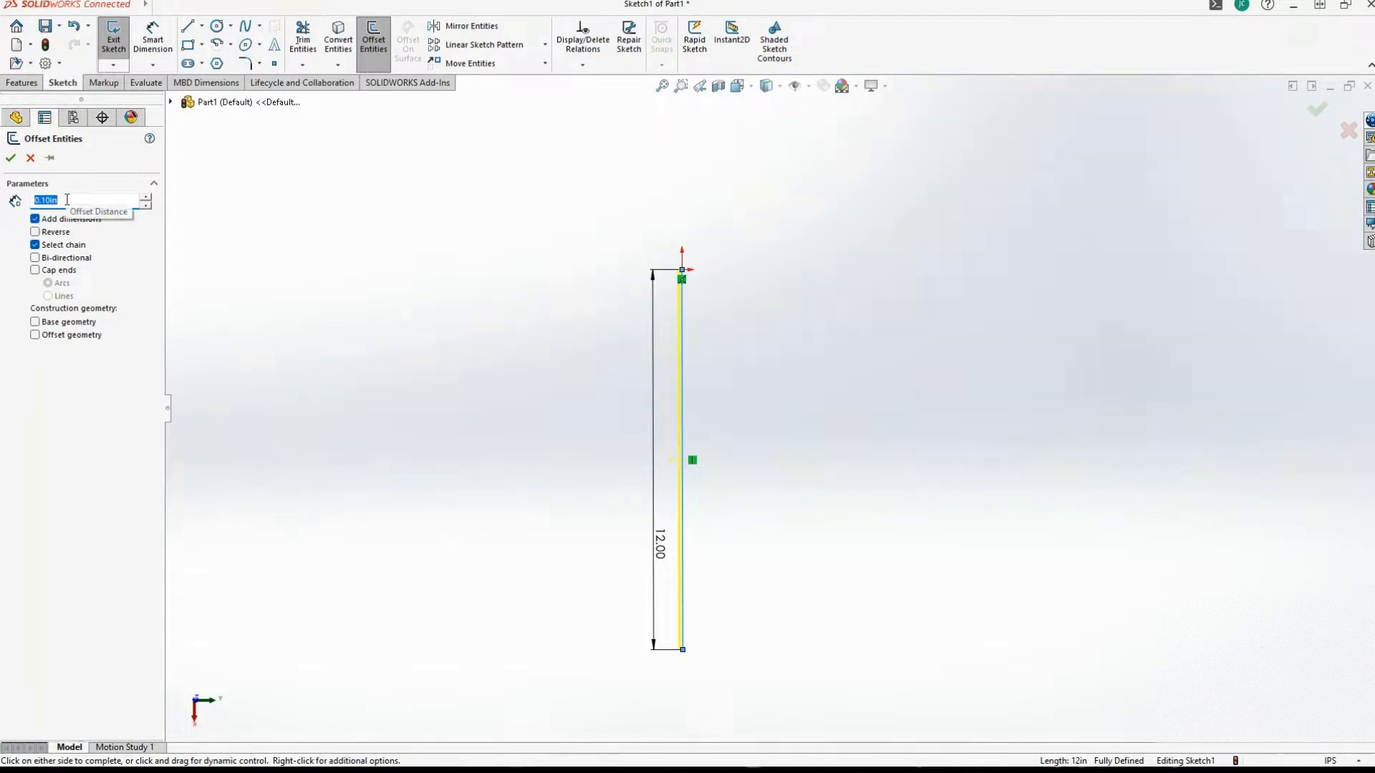
text(1)
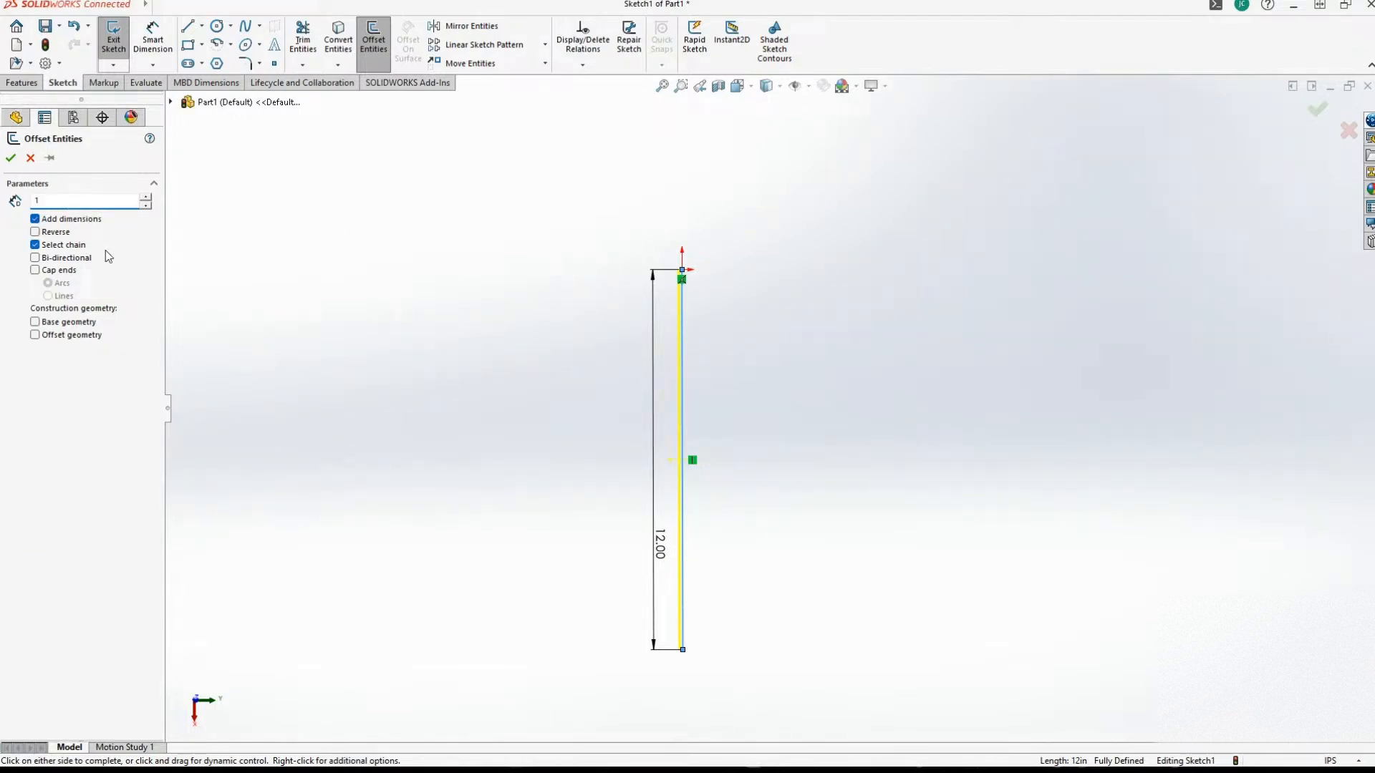
key(Return)
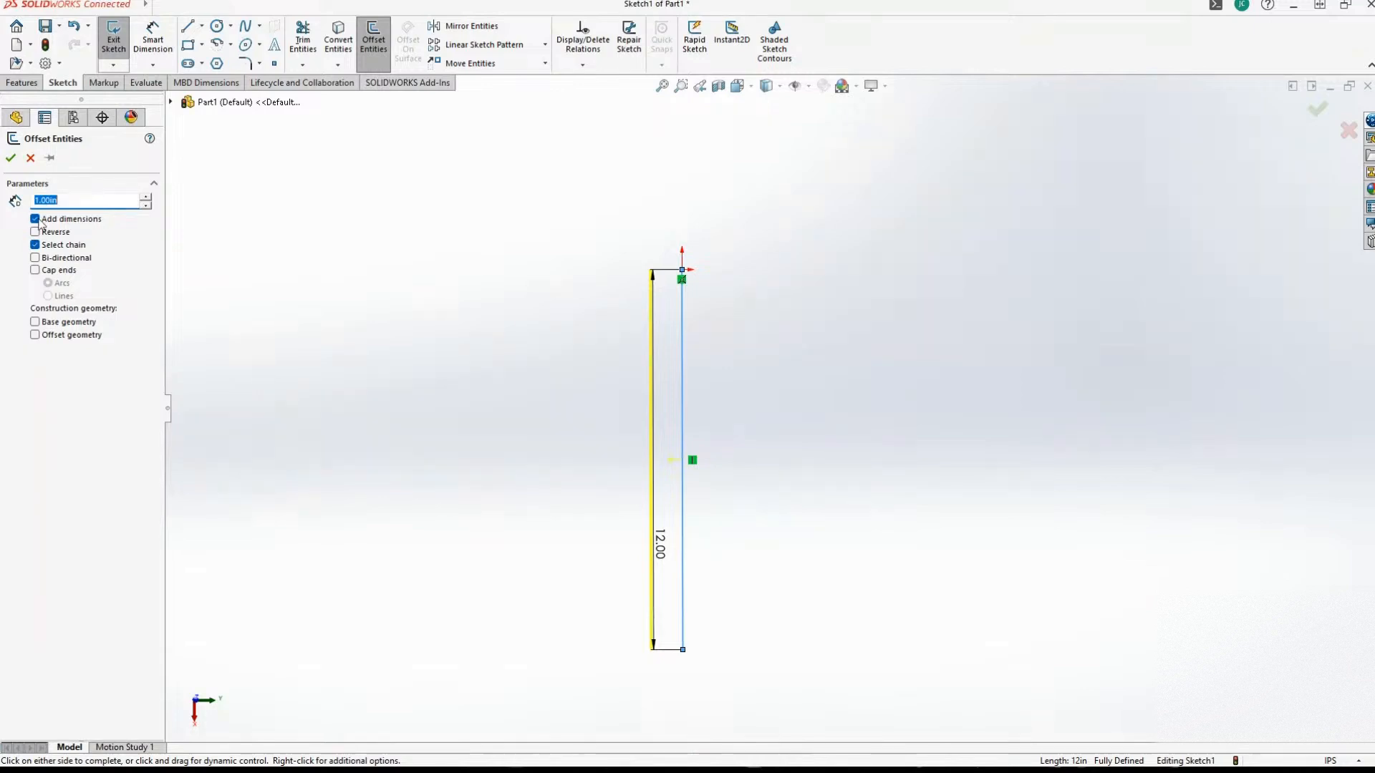
click(10, 158)
scroll(547, 455, down, 3)
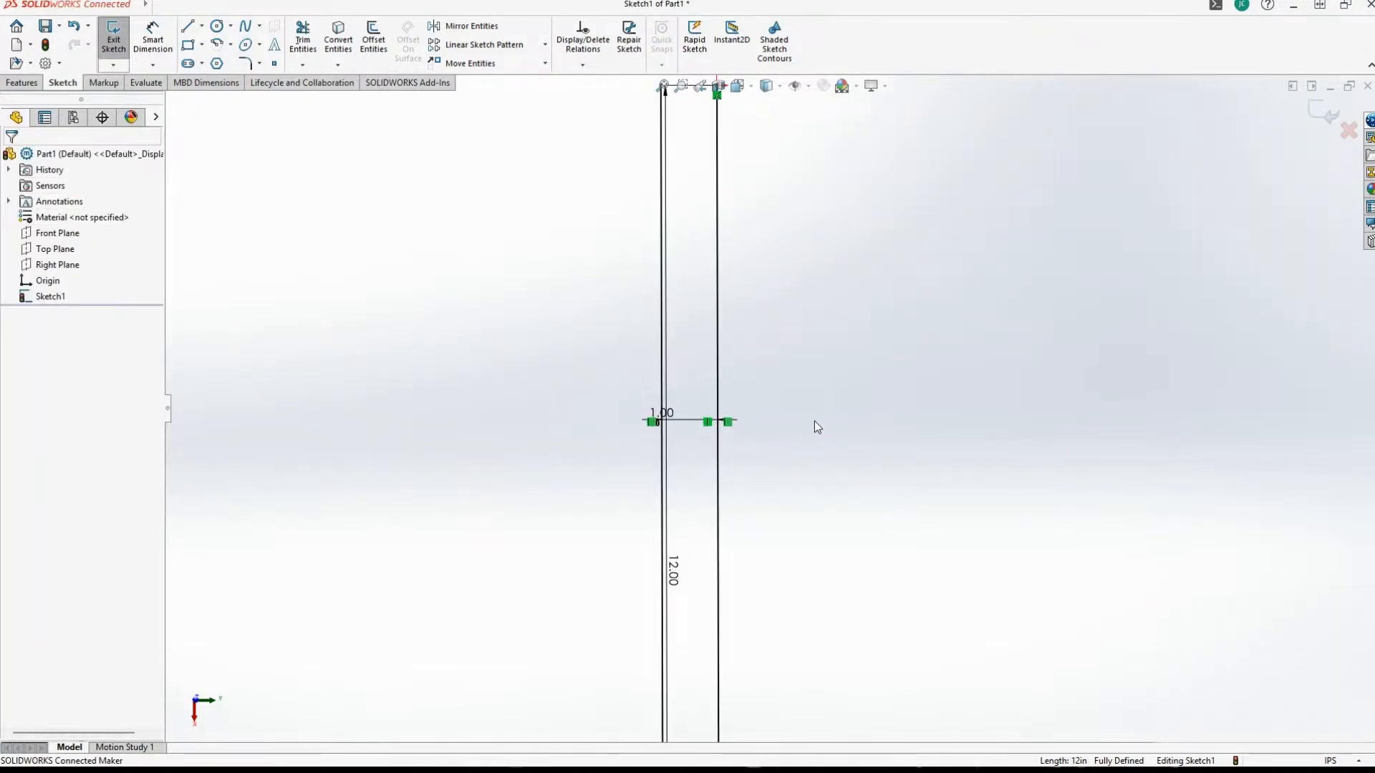
key(f)
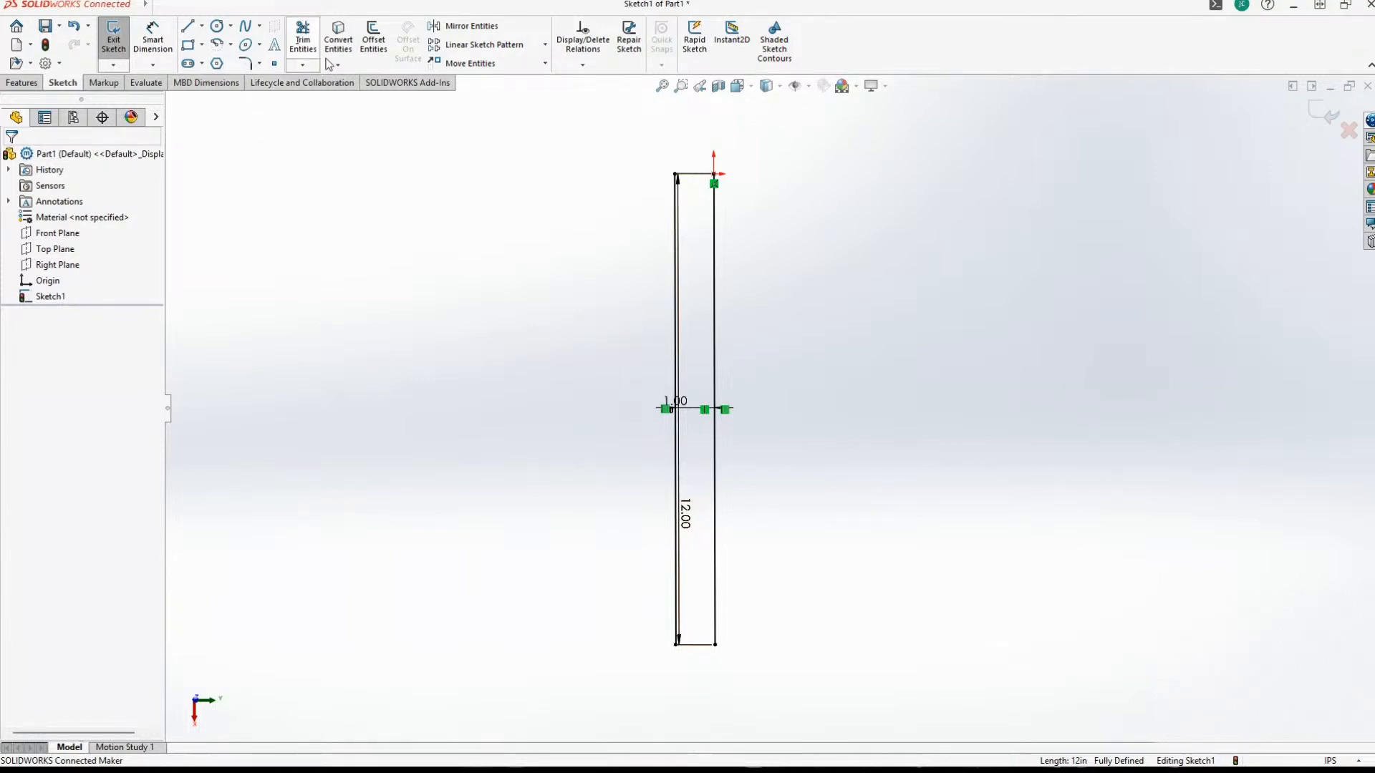
Try to offset the original line through the origin by 1 in to the left again.
click(381, 40)
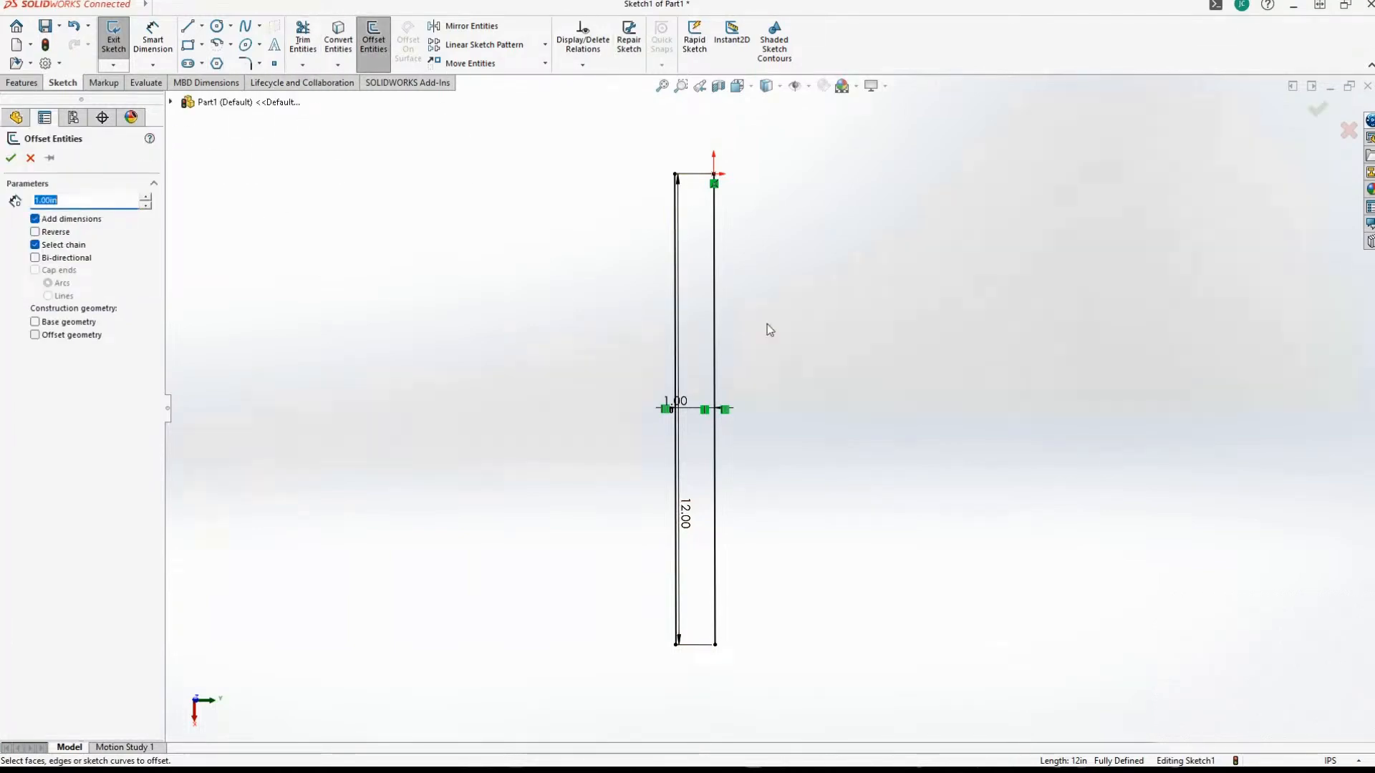
click(714, 320)
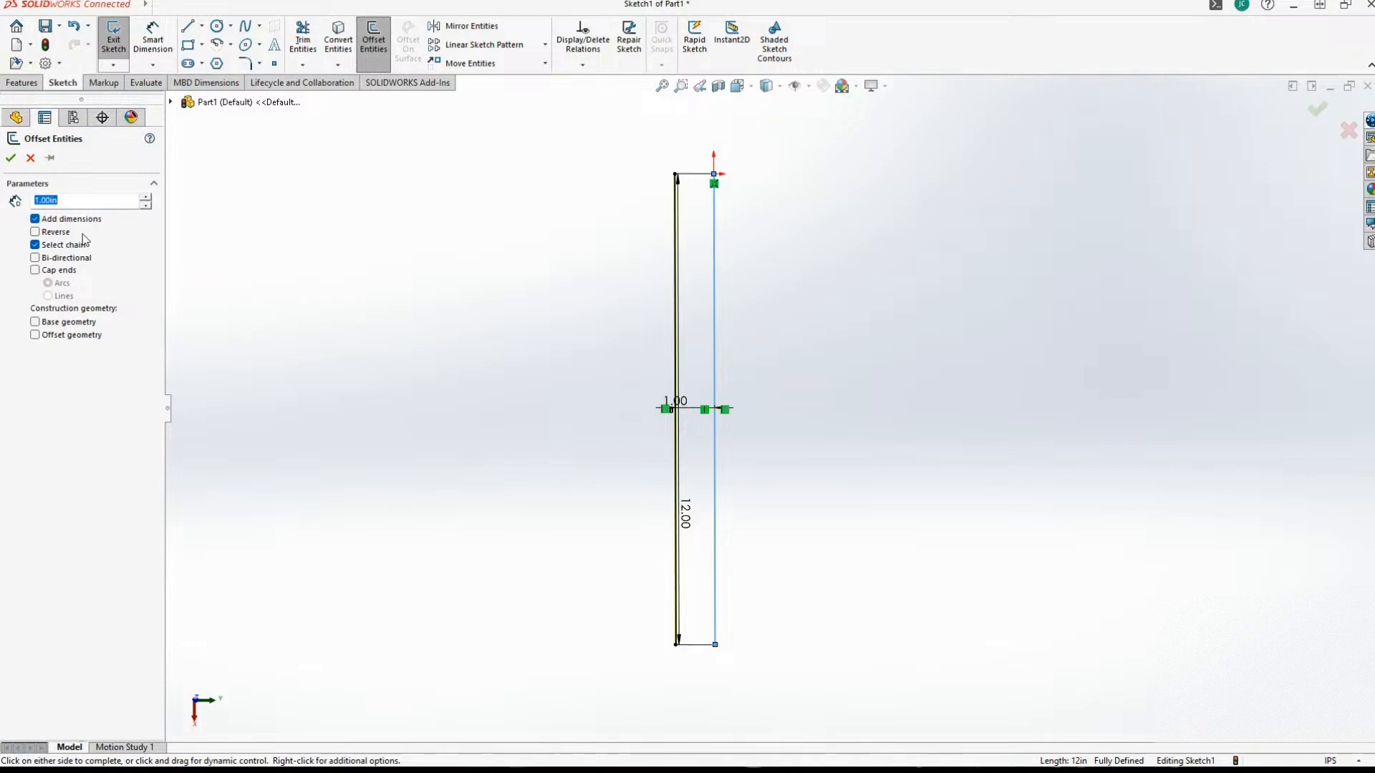
click(10, 158)
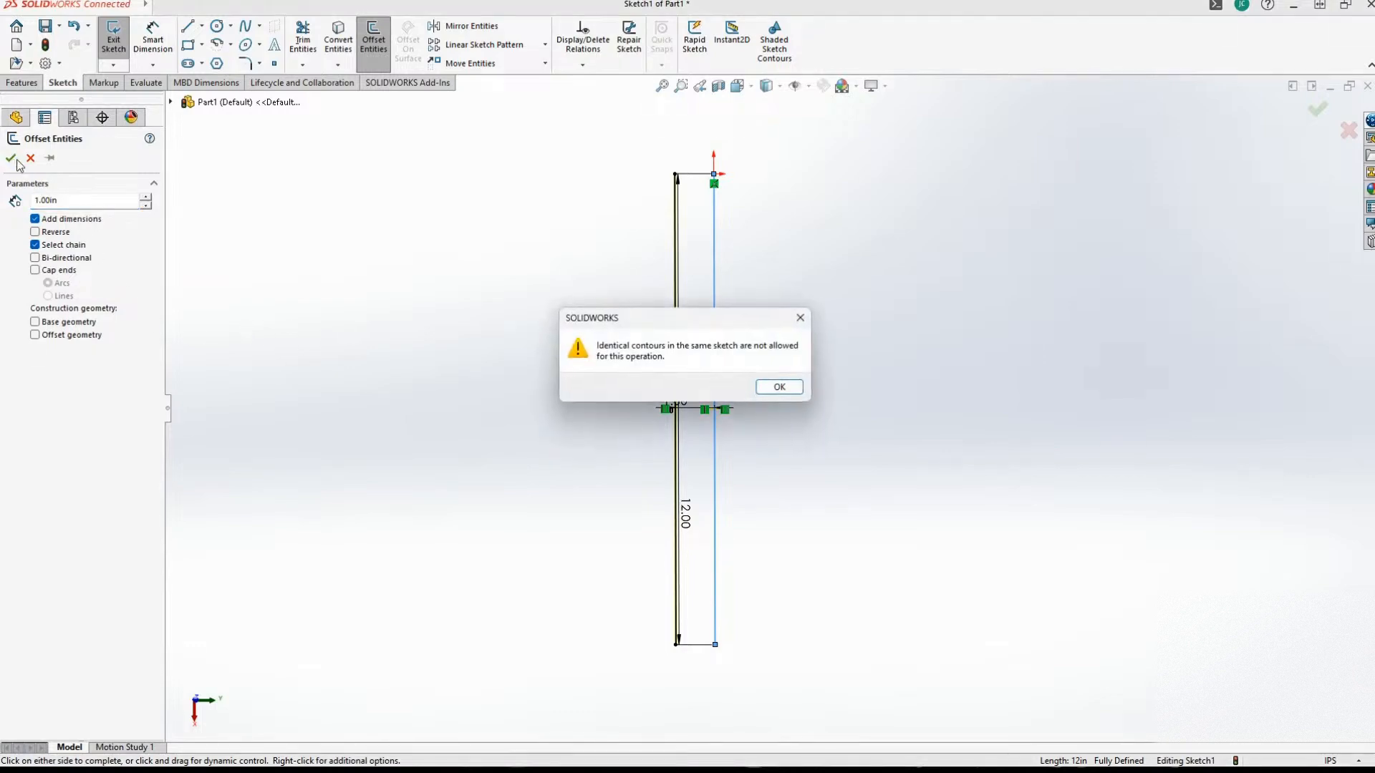
click(779, 386)
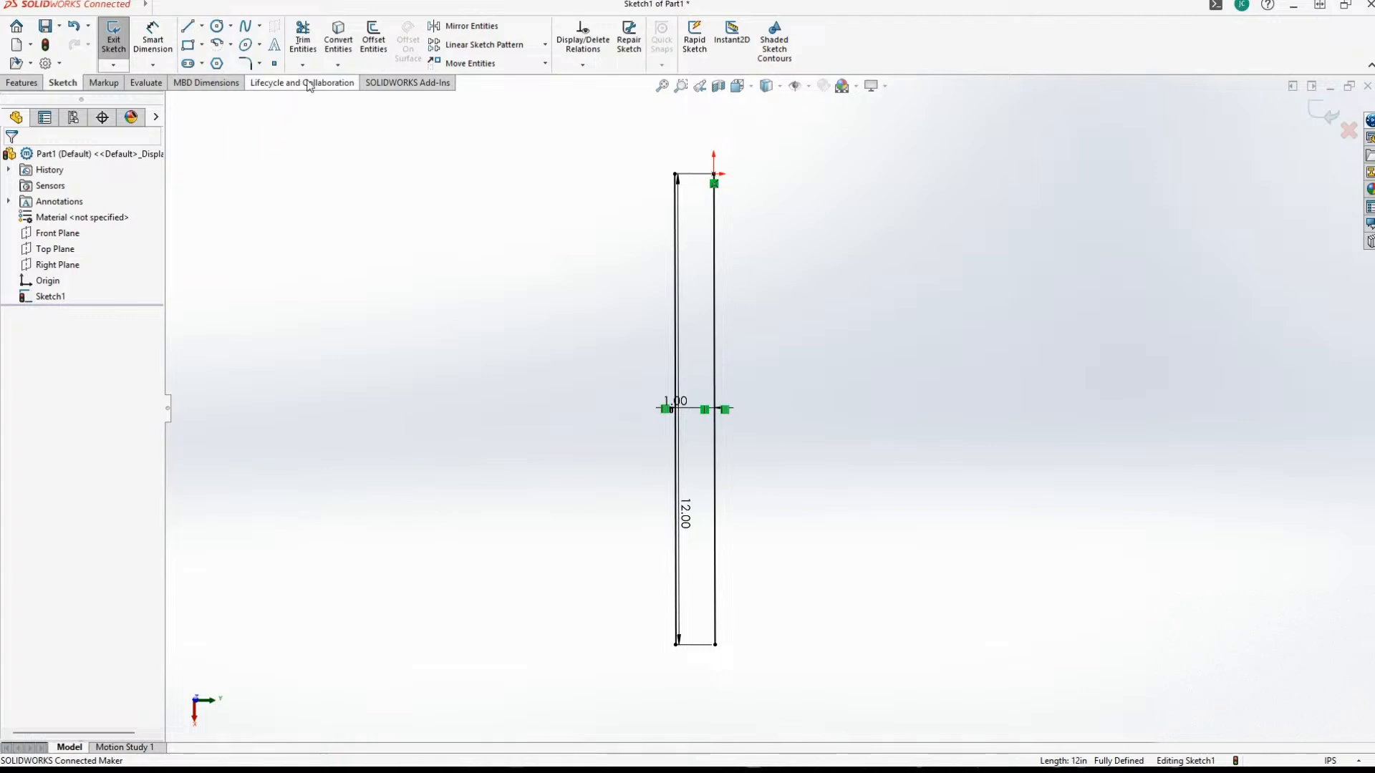
Add four more parallel lines at 1 in spacing to the left, offsetting the newest outermost line each time.
click(373, 40)
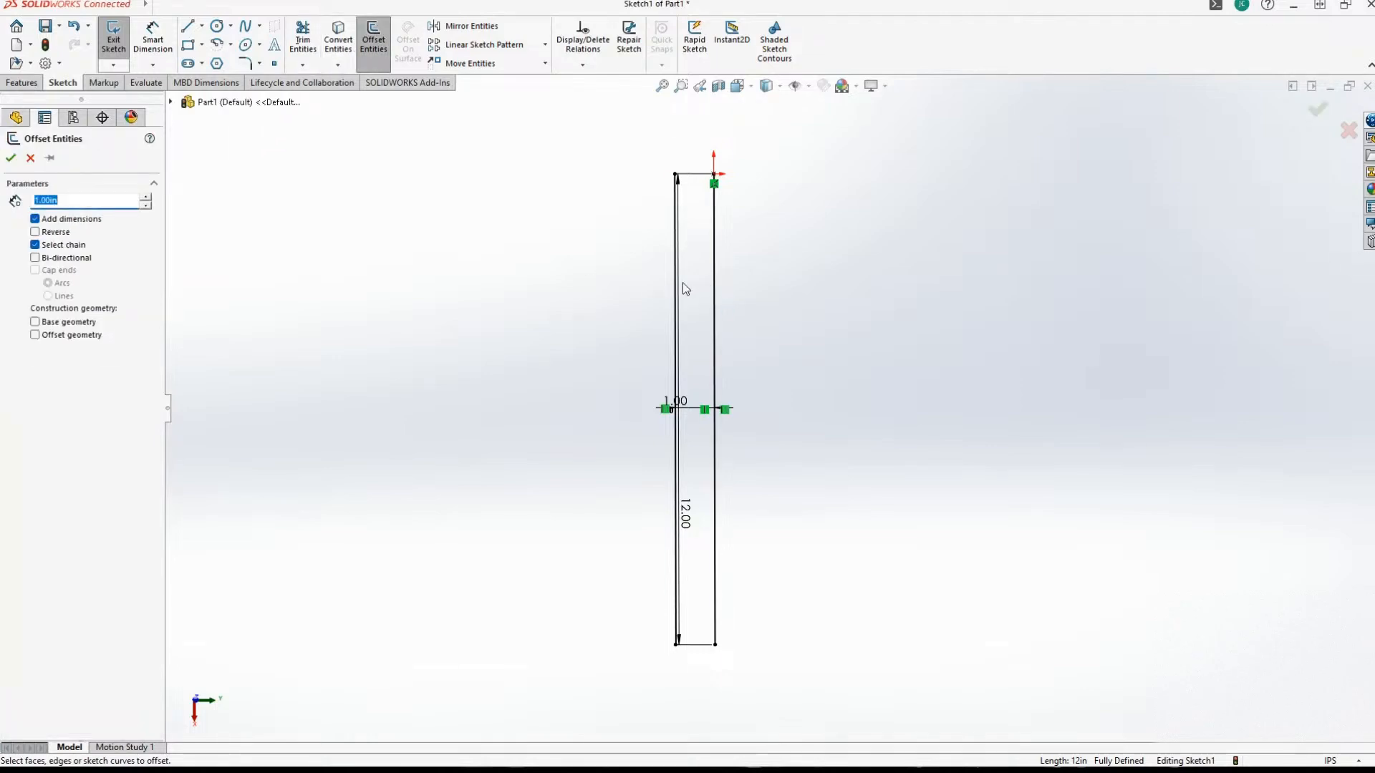
click(676, 283)
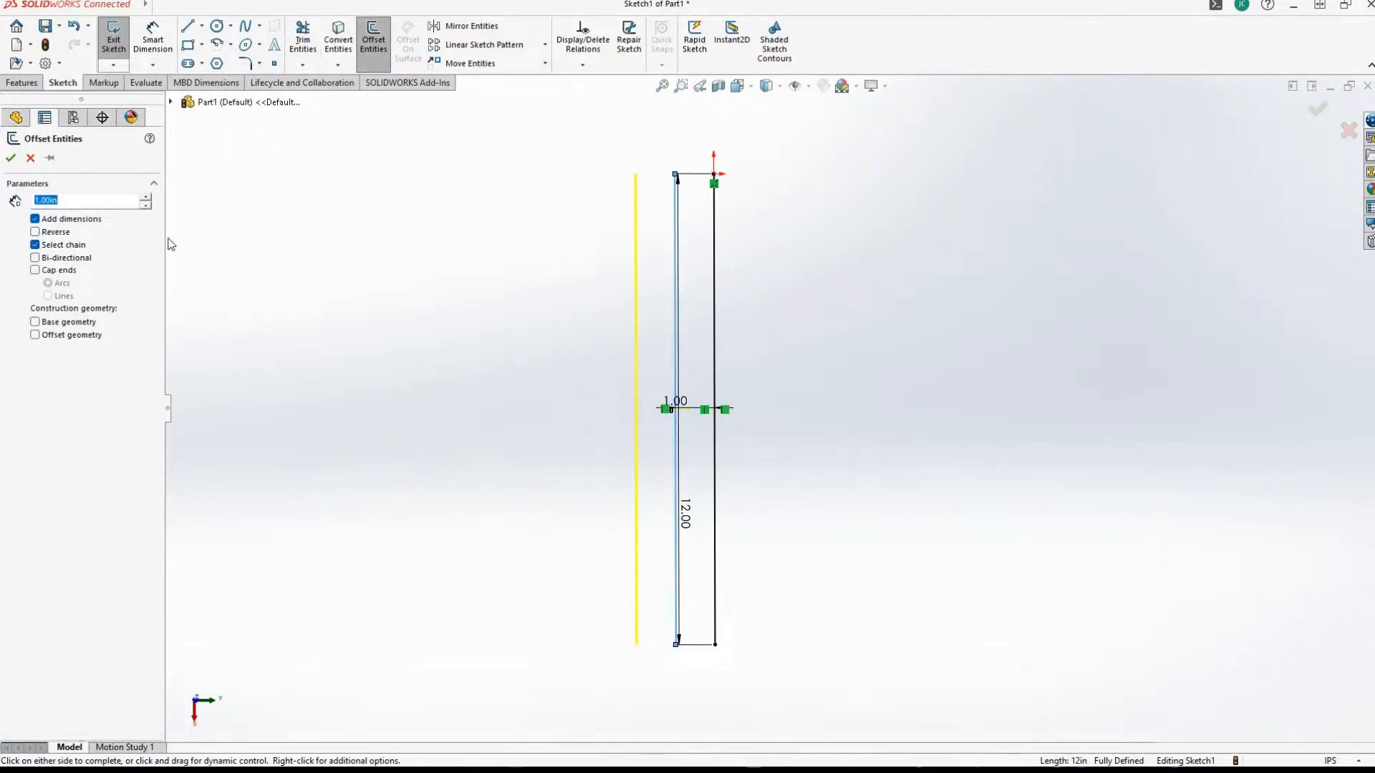
click(13, 159)
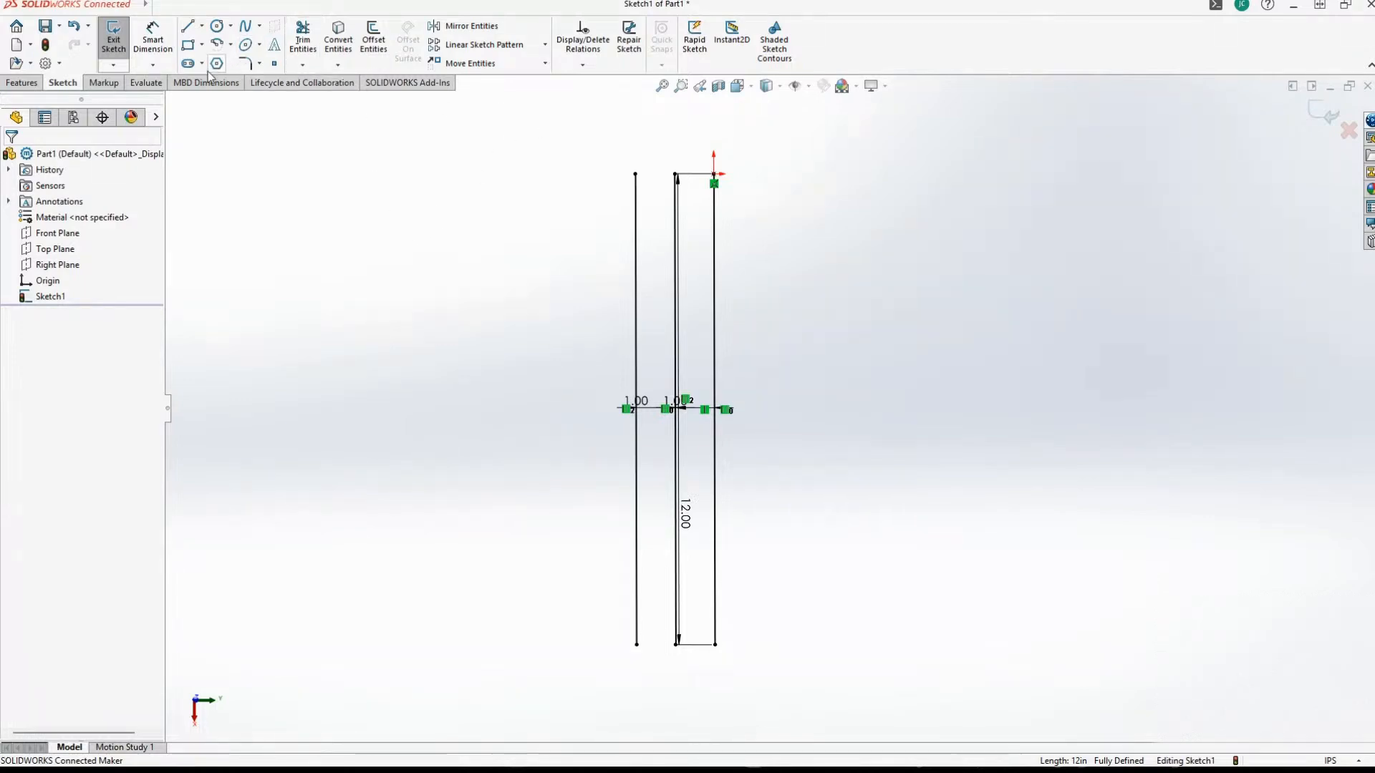
click(373, 39)
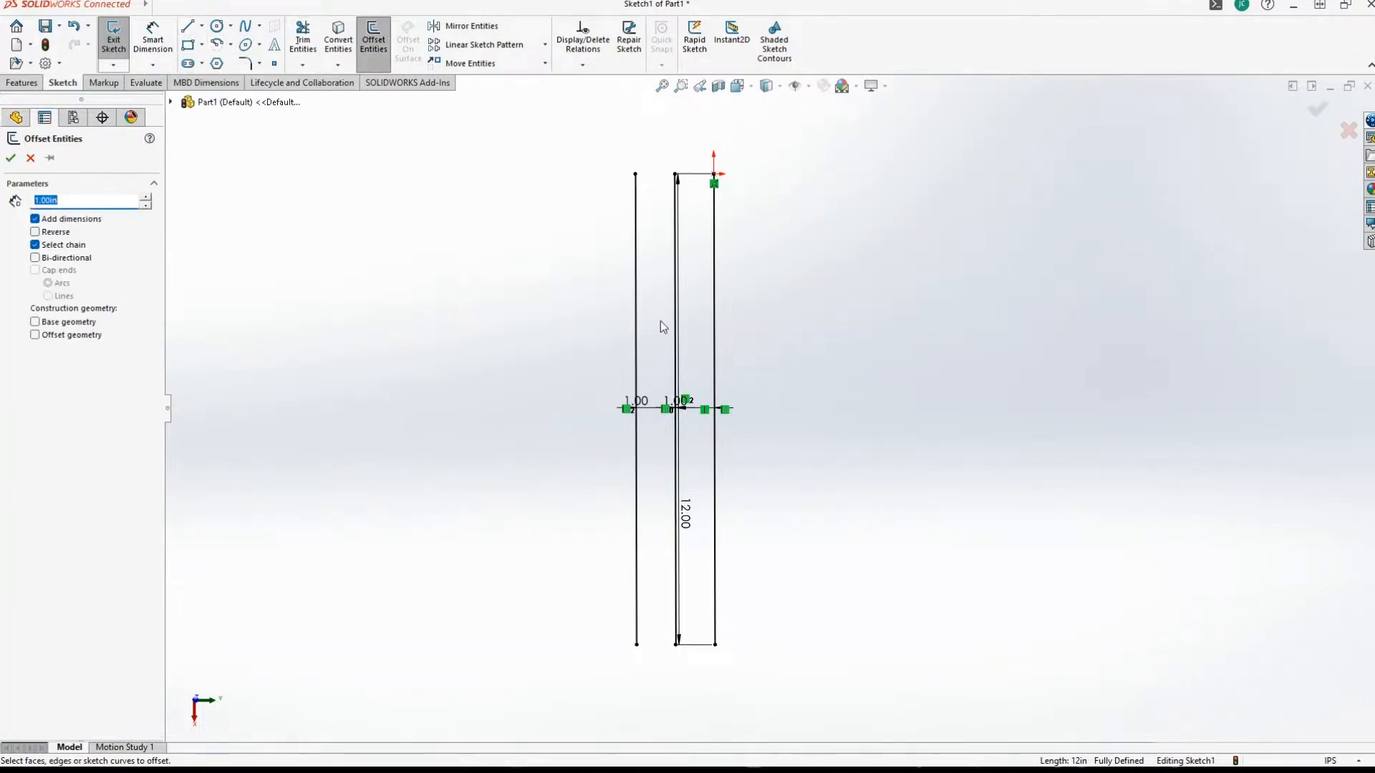
click(636, 316)
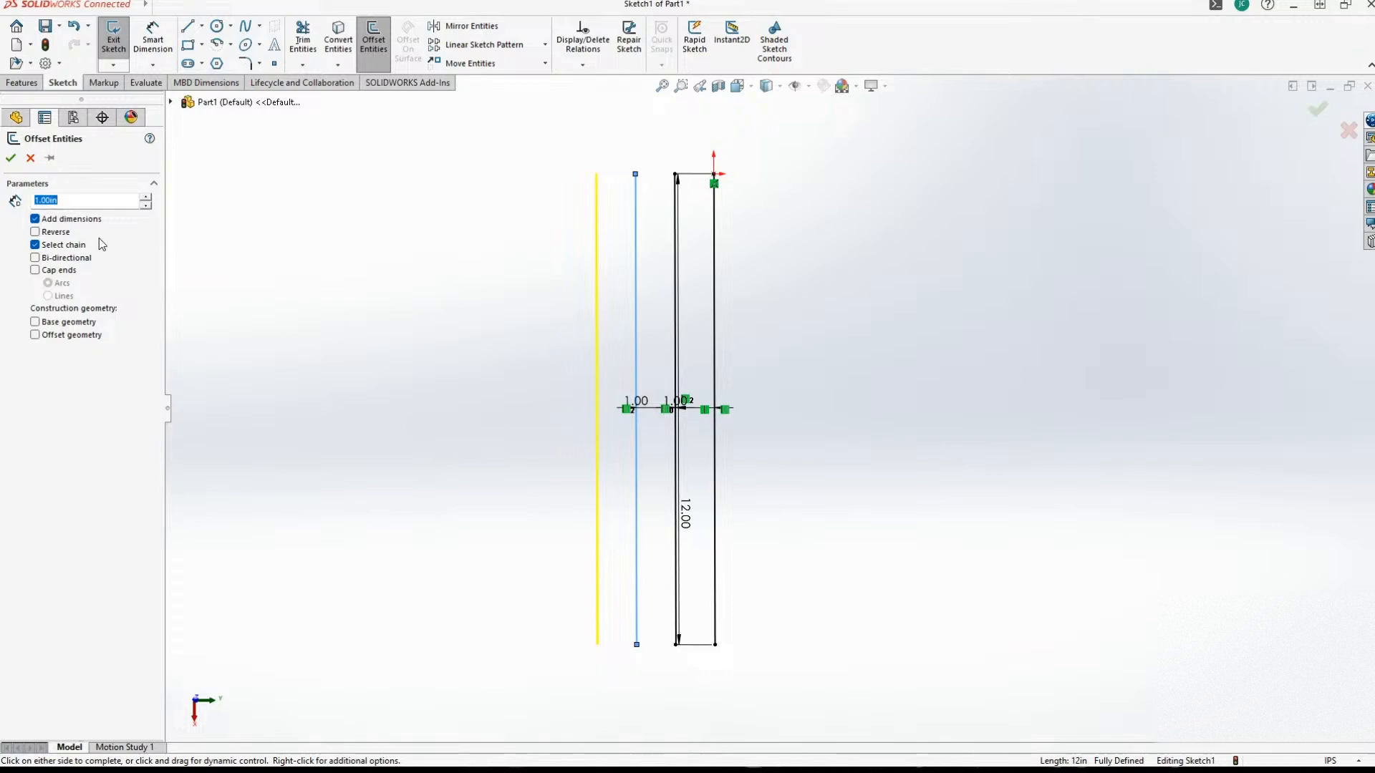
click(10, 158)
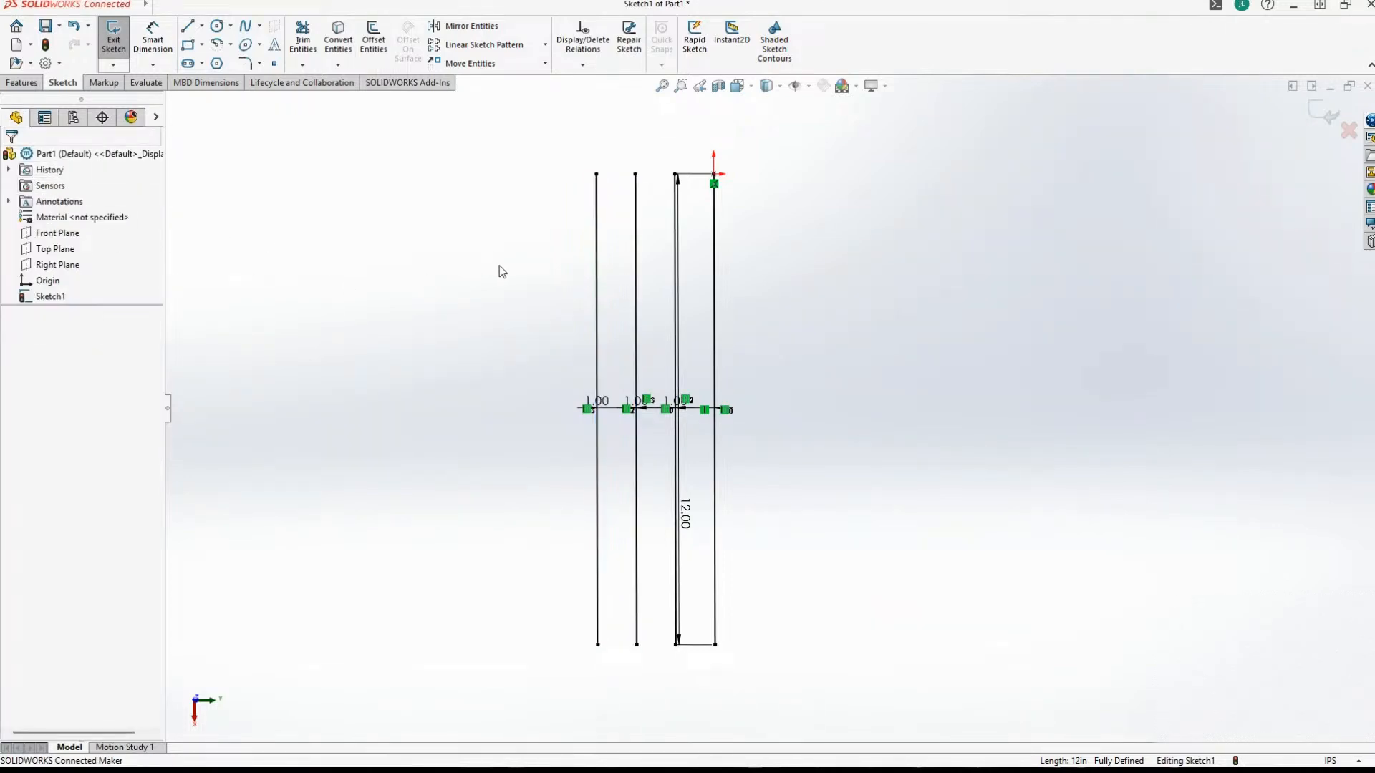
click(373, 40)
click(598, 302)
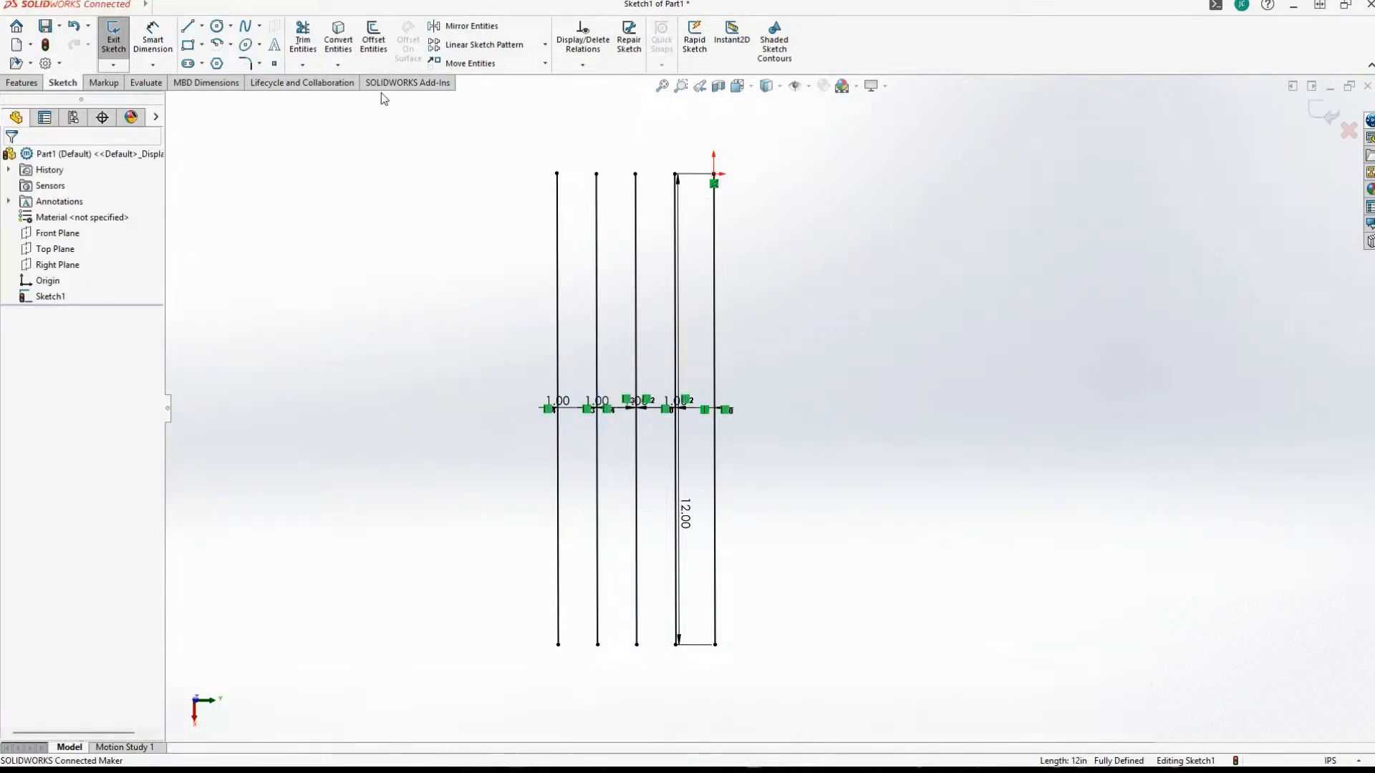
click(373, 42)
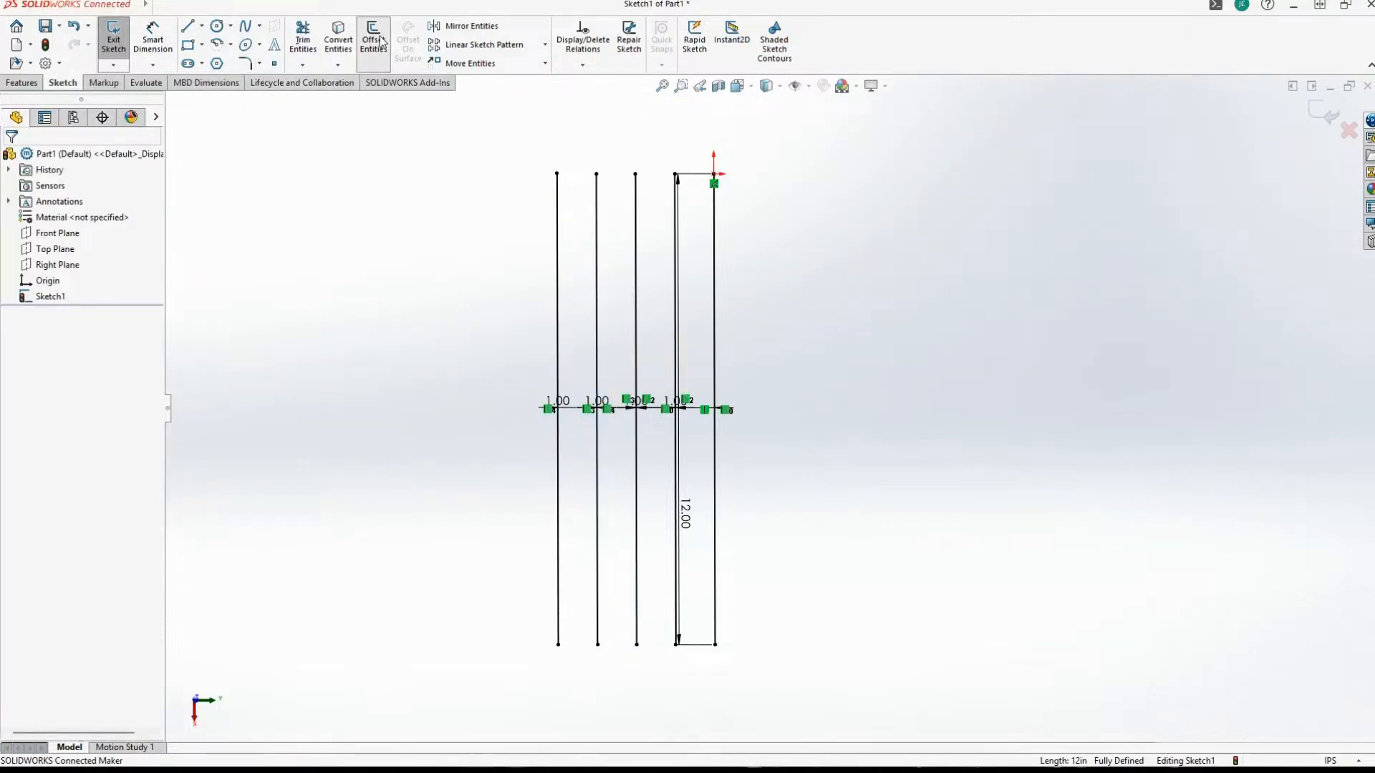
click(564, 267)
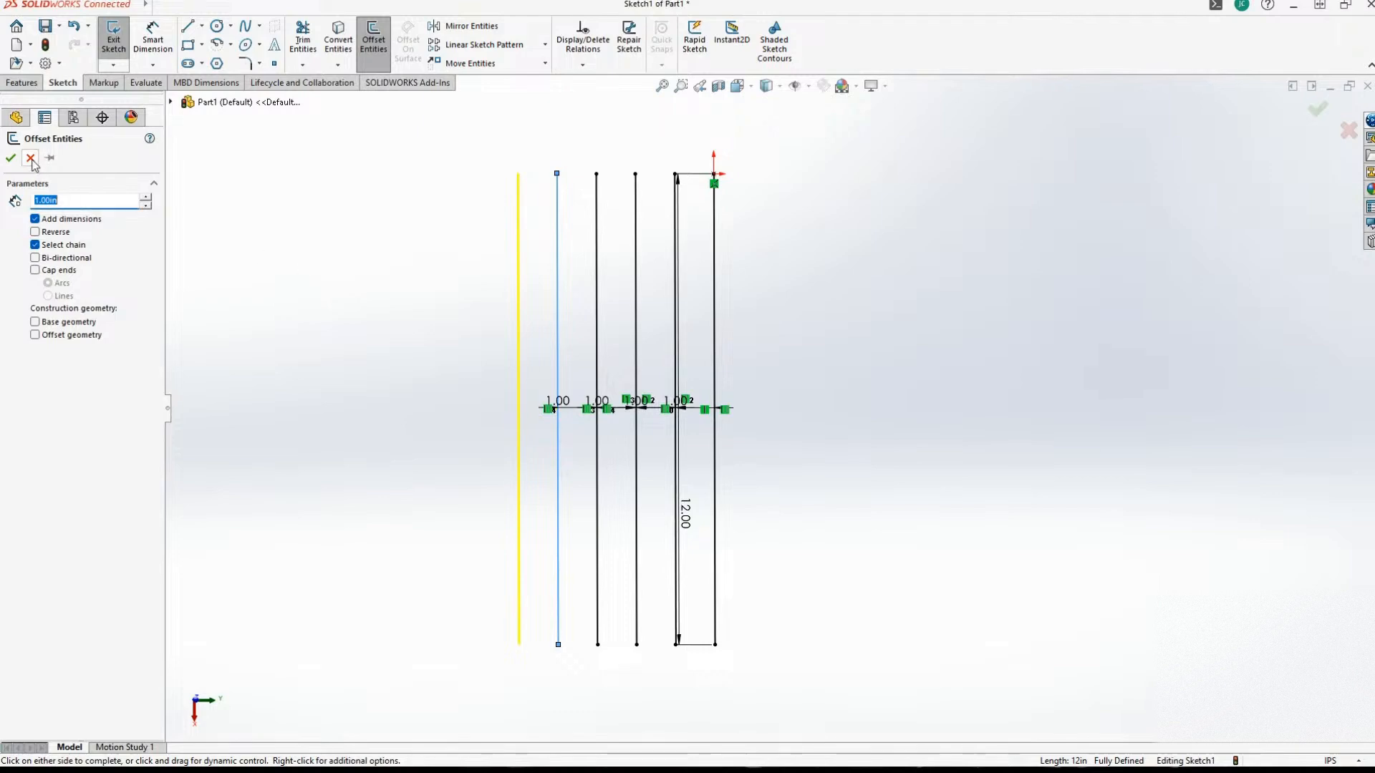
click(505, 447)
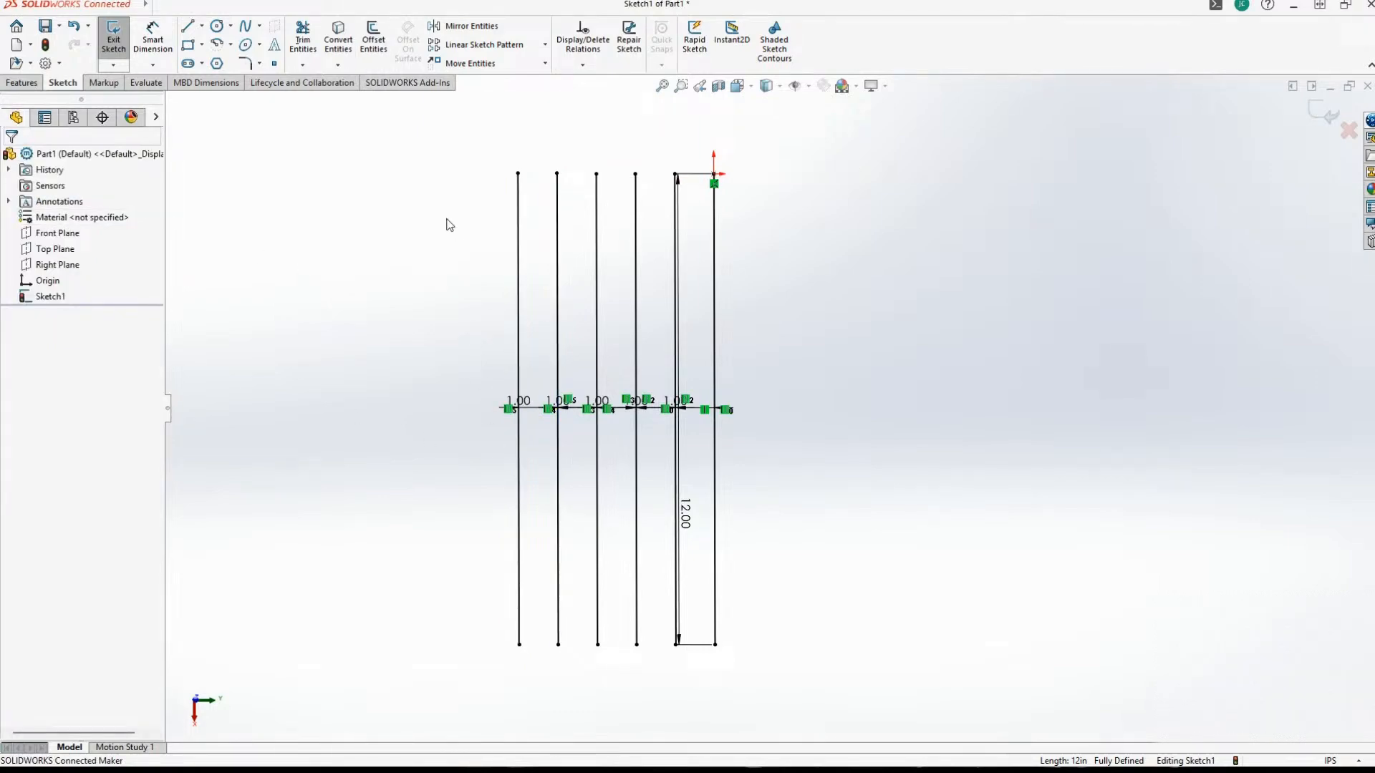
Join the upper endpoints of the two leftmost vertical lines with a short horizontal line.
click(187, 26)
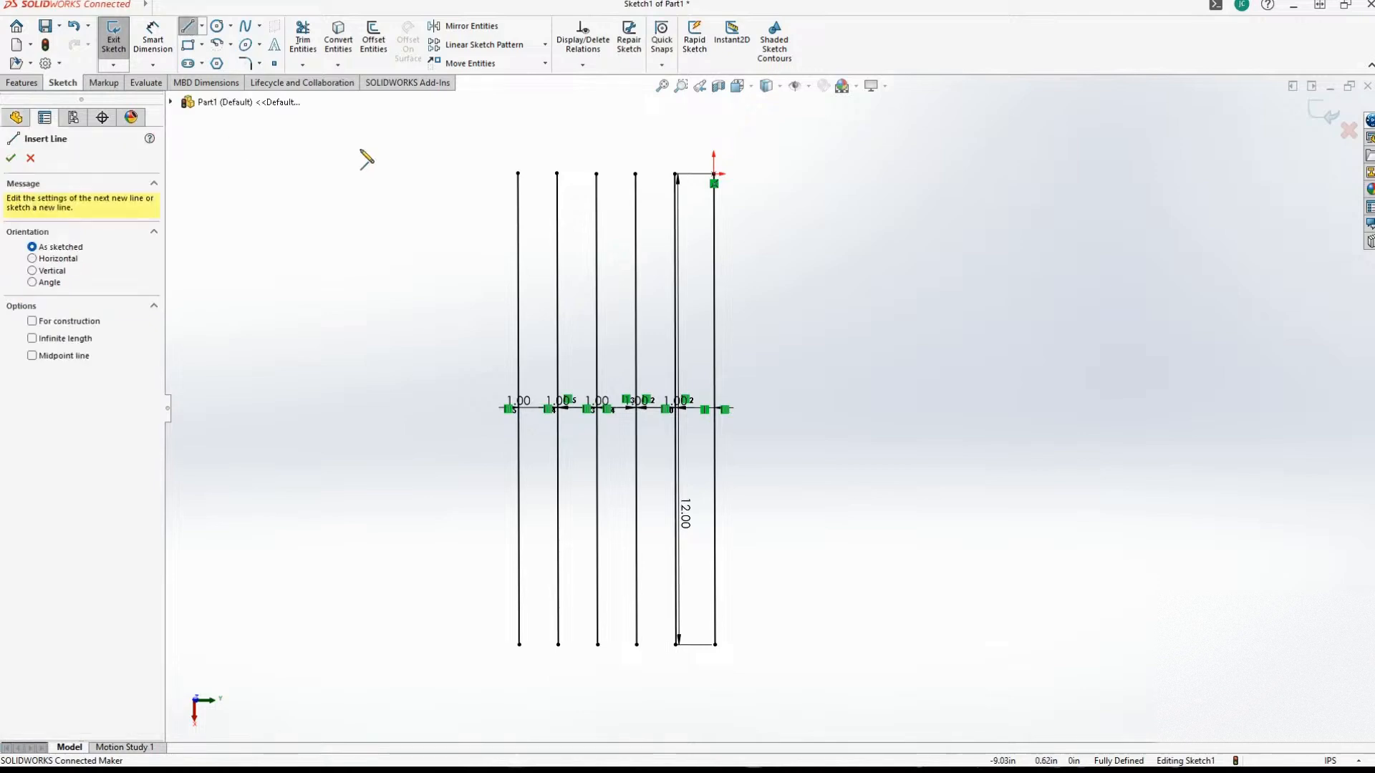
drag(519, 173, 557, 173)
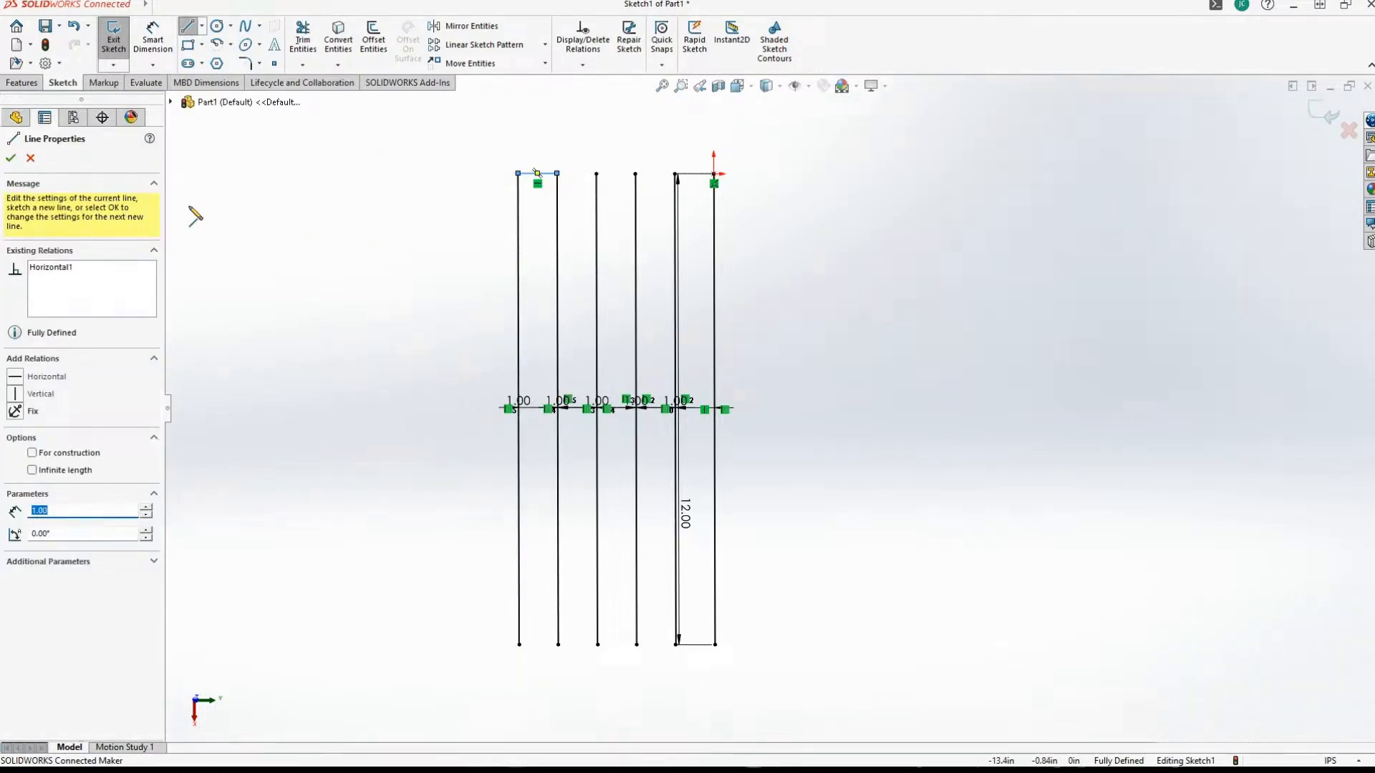
click(10, 158)
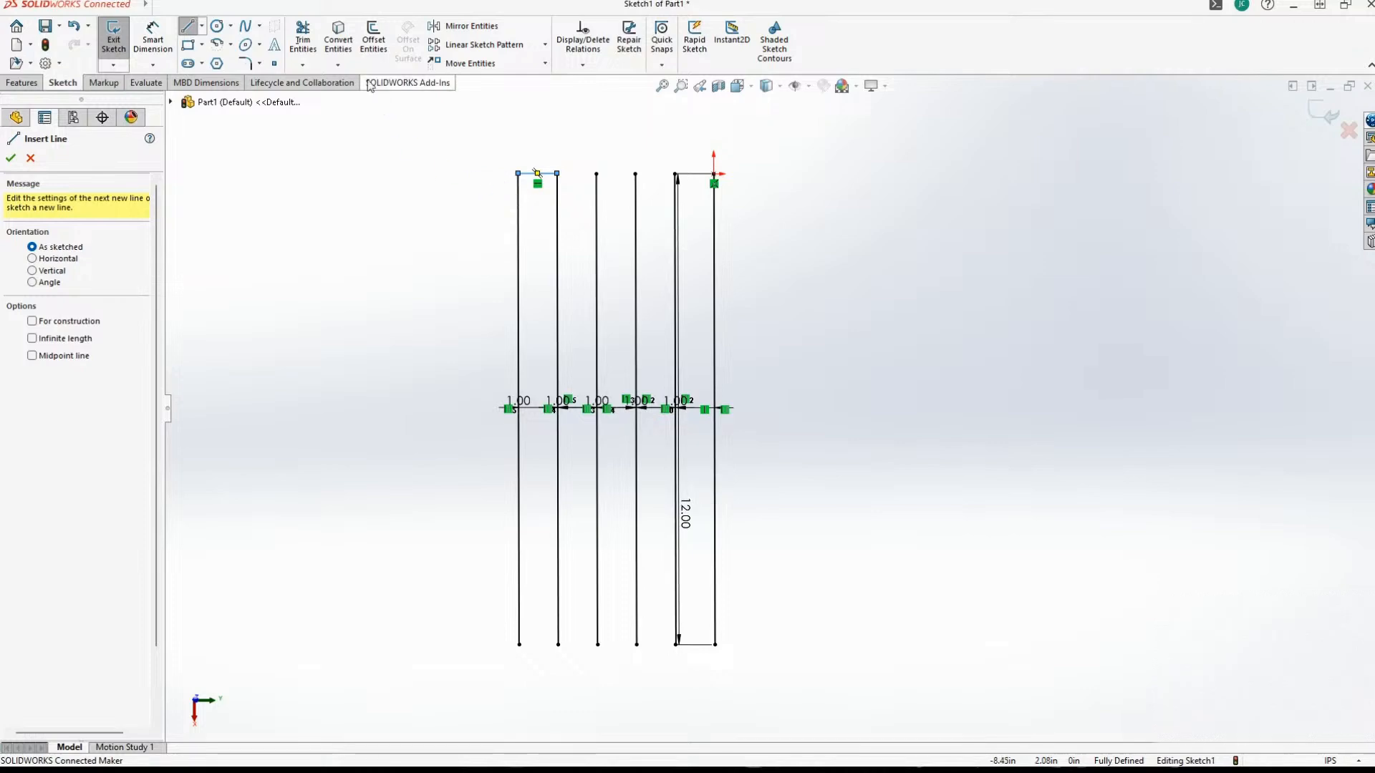
click(373, 37)
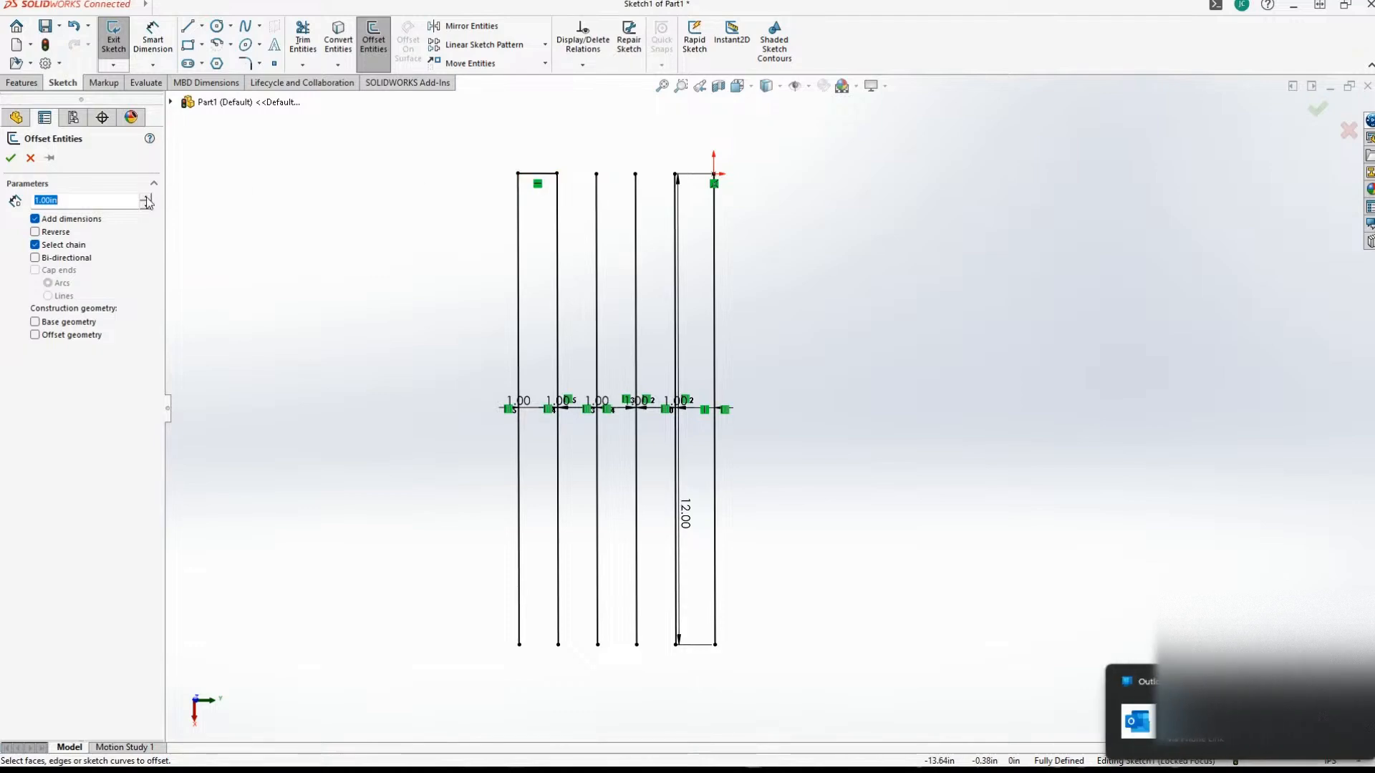
text(2)
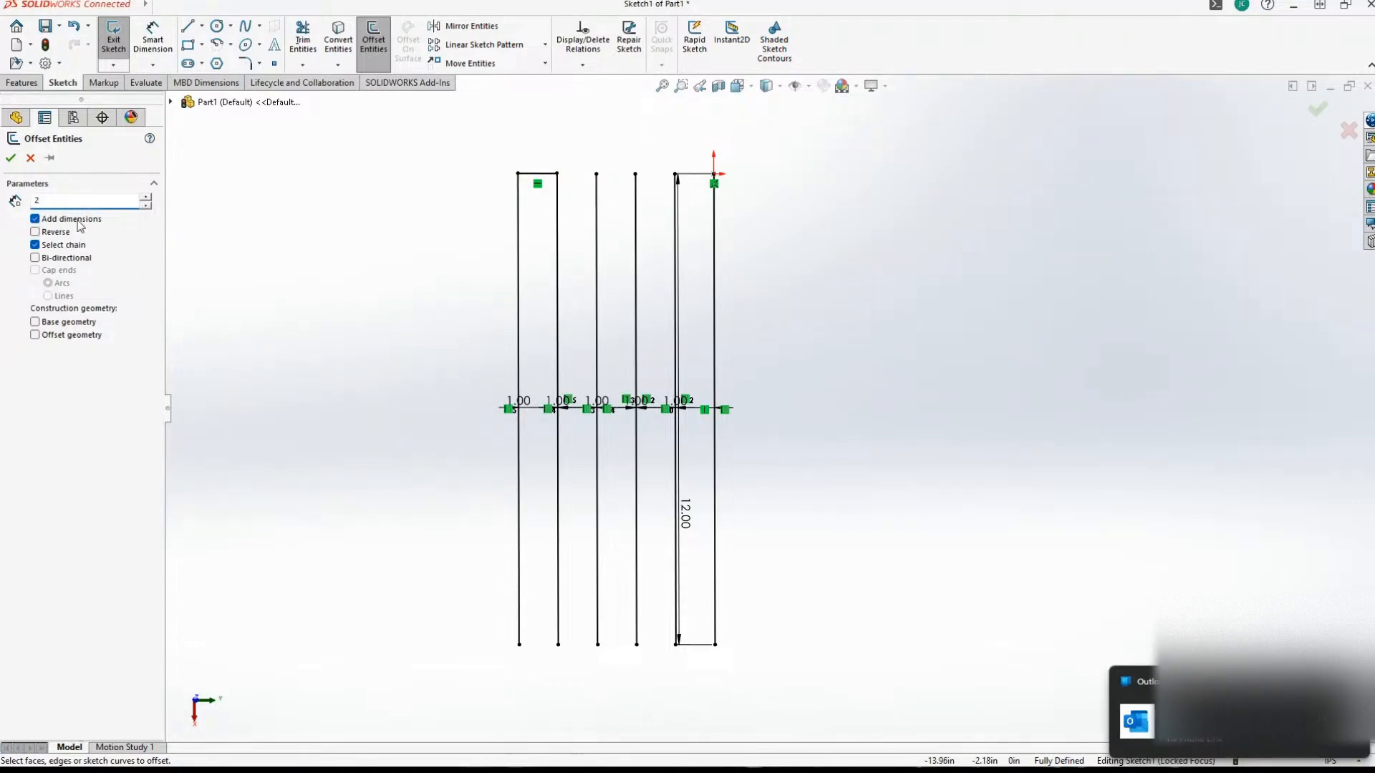
click(30, 158)
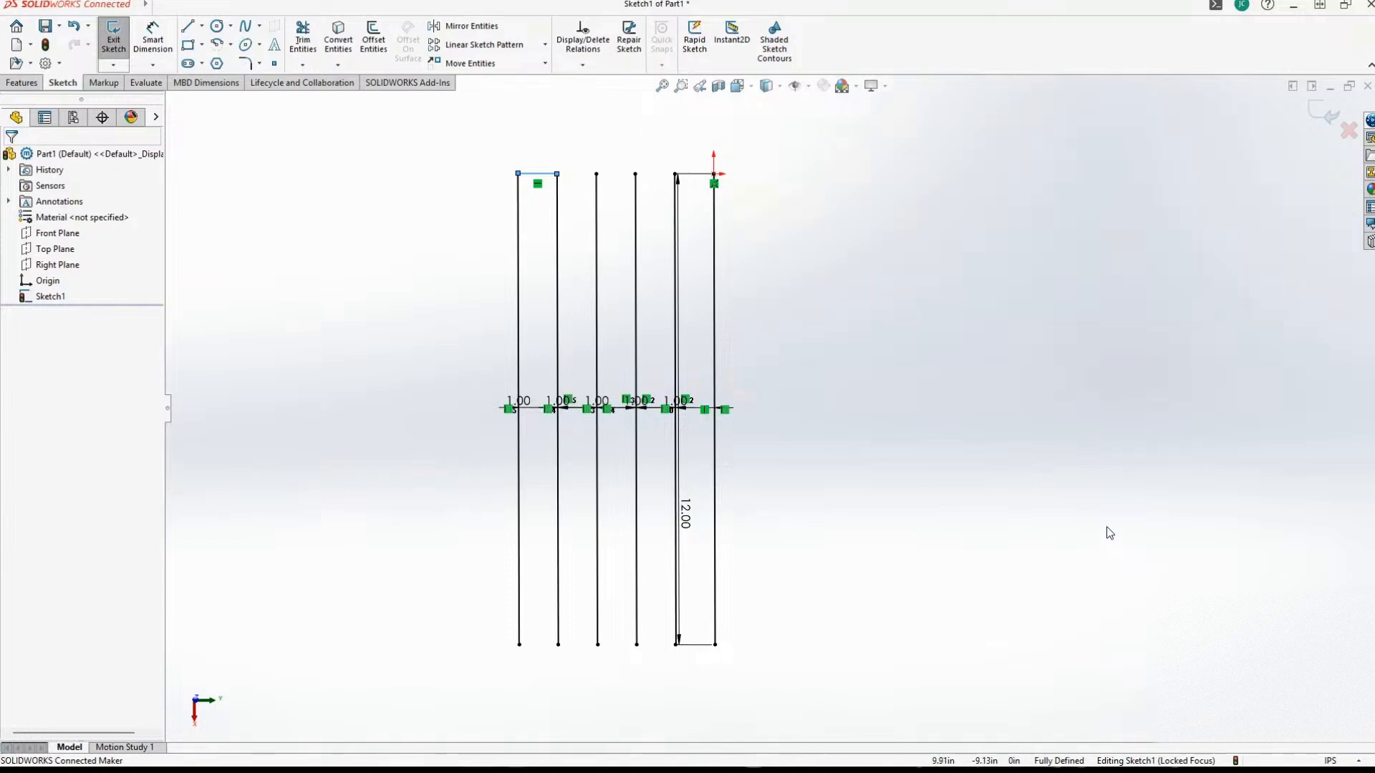
Undo the short horizontal line between the two leftmost vertical lines.
click(421, 185)
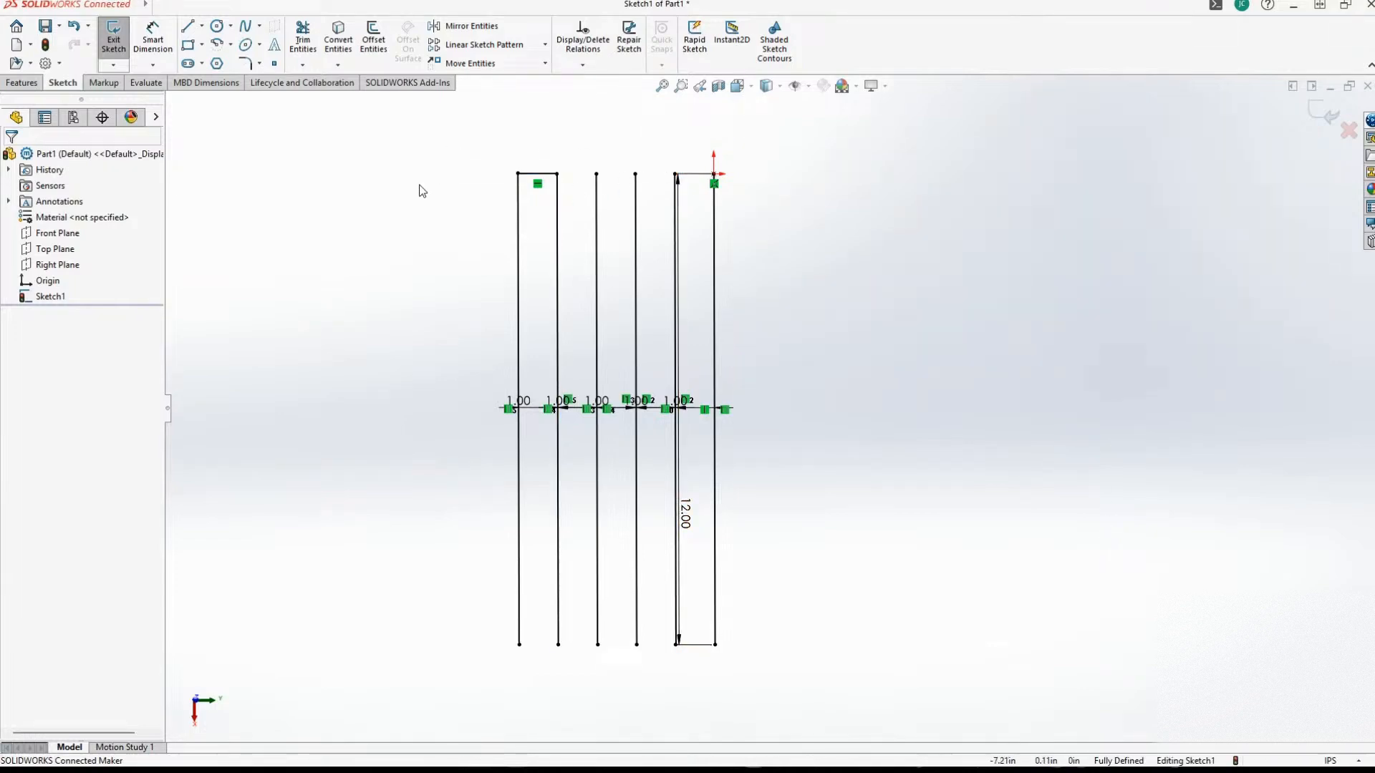
key(ctrl+z)
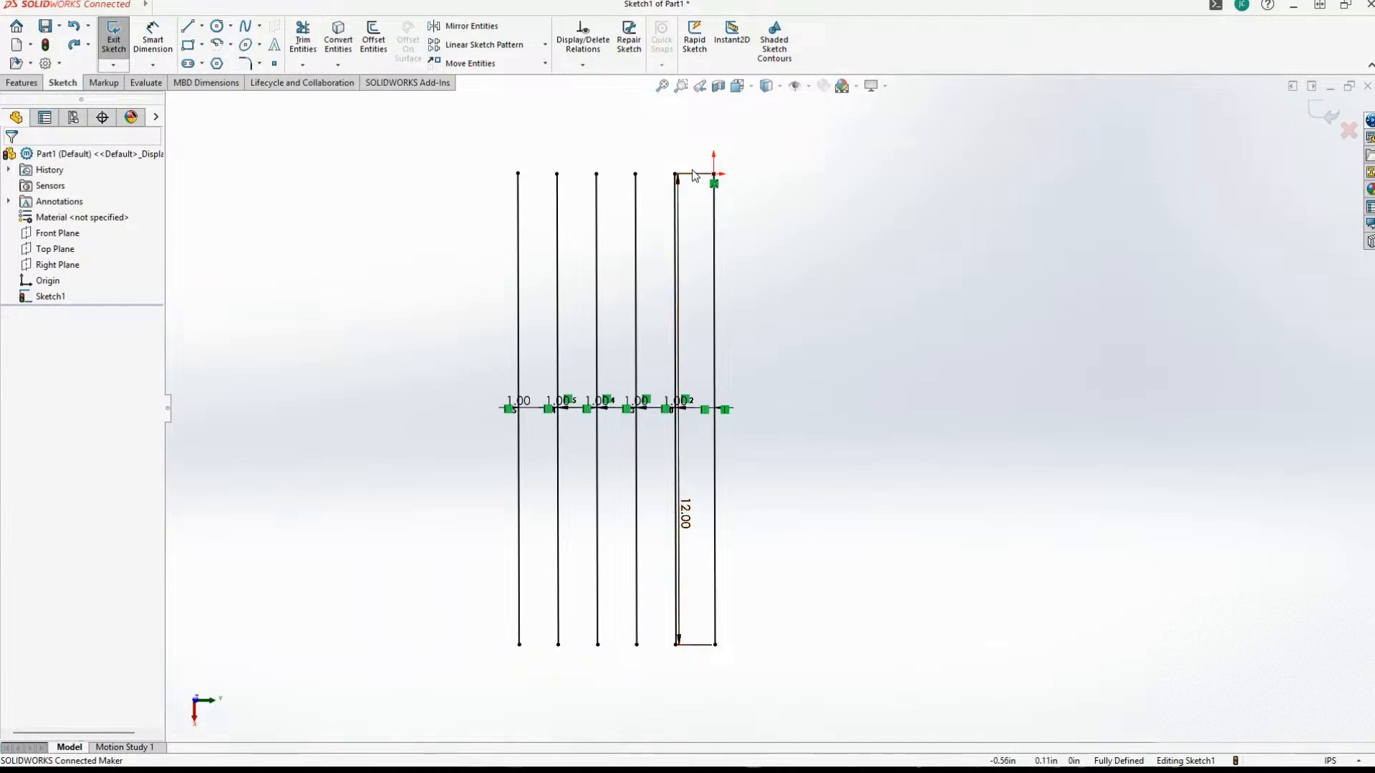
Move the 12 in length dimension out to the right of the line through the origin.
click(679, 389)
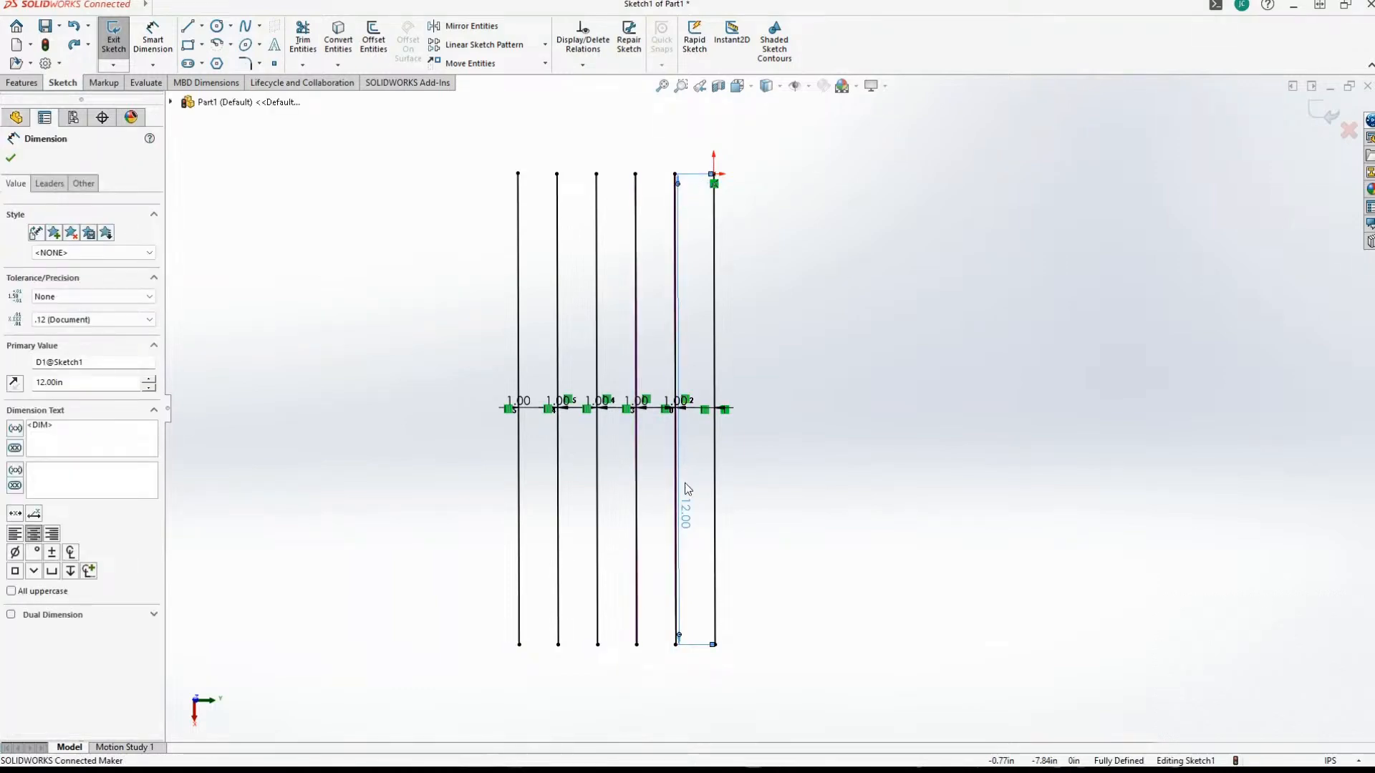
drag(689, 514, 777, 504)
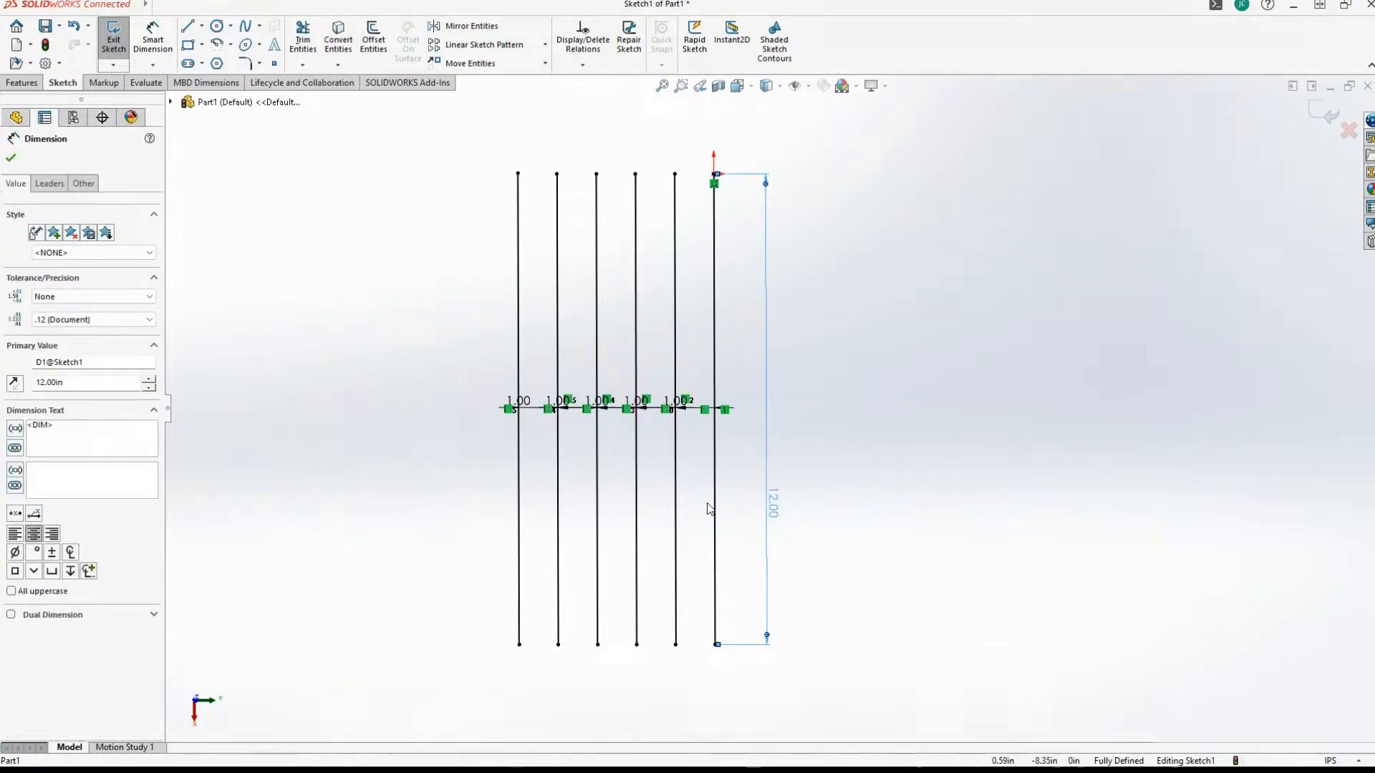
click(368, 309)
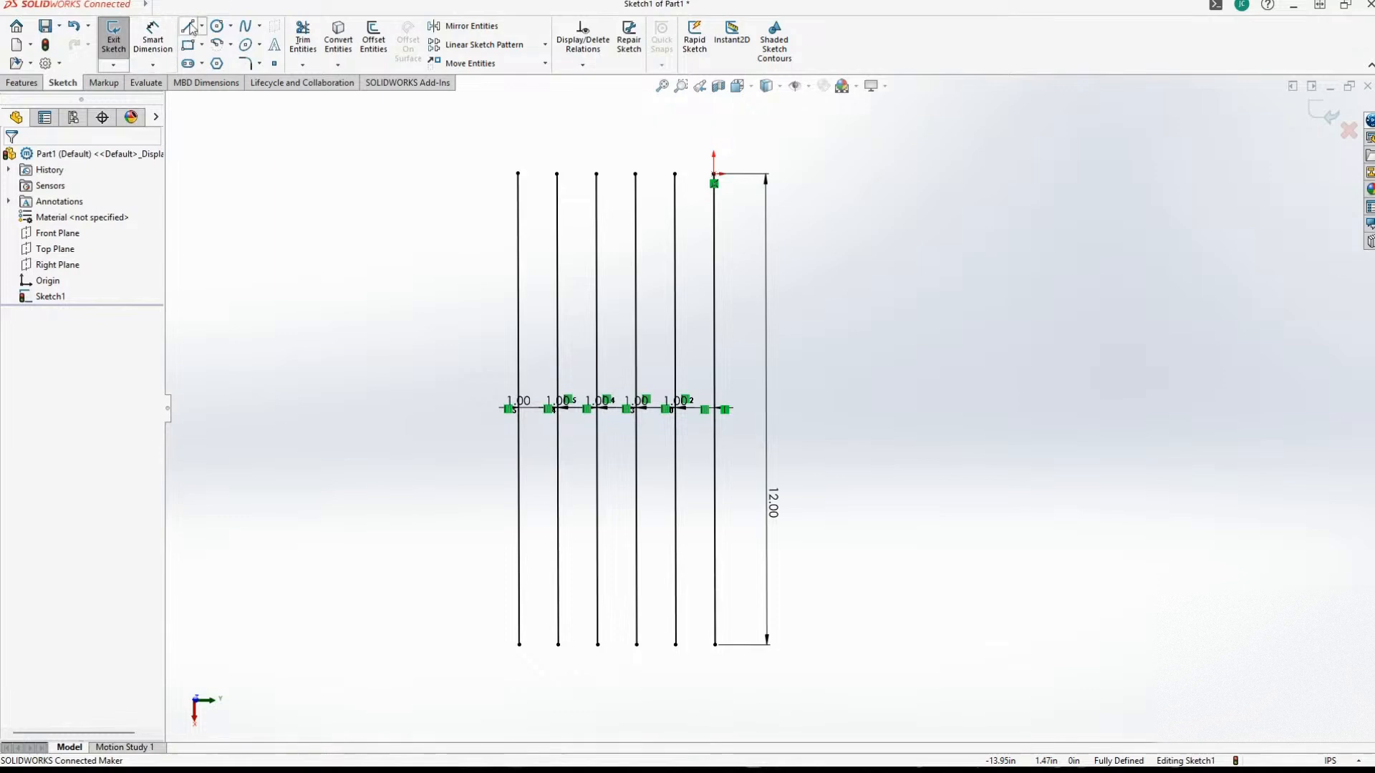
Sketch a 1 in horizontal line connecting the upper endpoints of the two leftmost vertical lines.
click(190, 27)
click(519, 173)
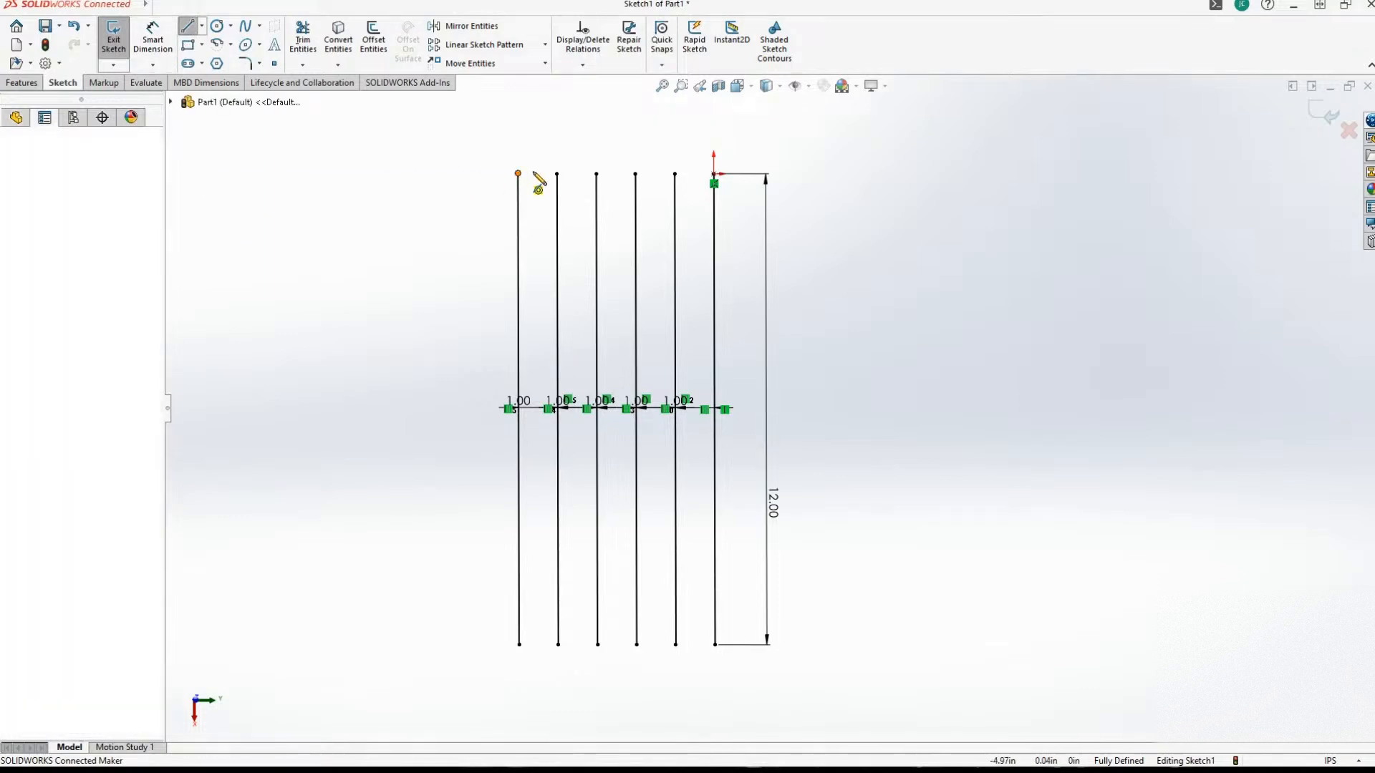
click(557, 173)
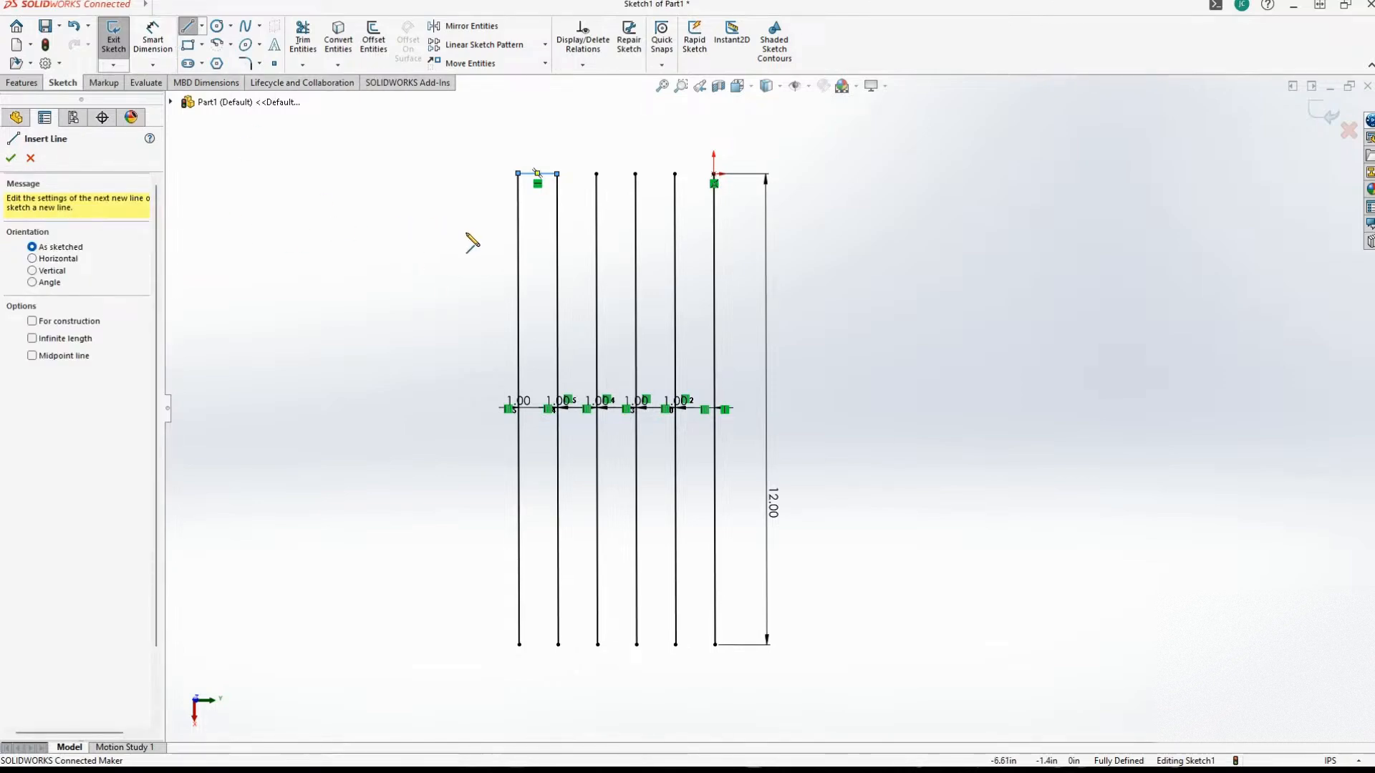
Sketch a 1 in horizontal line between the second and third vertical lines from the left, about 2.09 in below the short upper line.
click(557, 256)
click(597, 256)
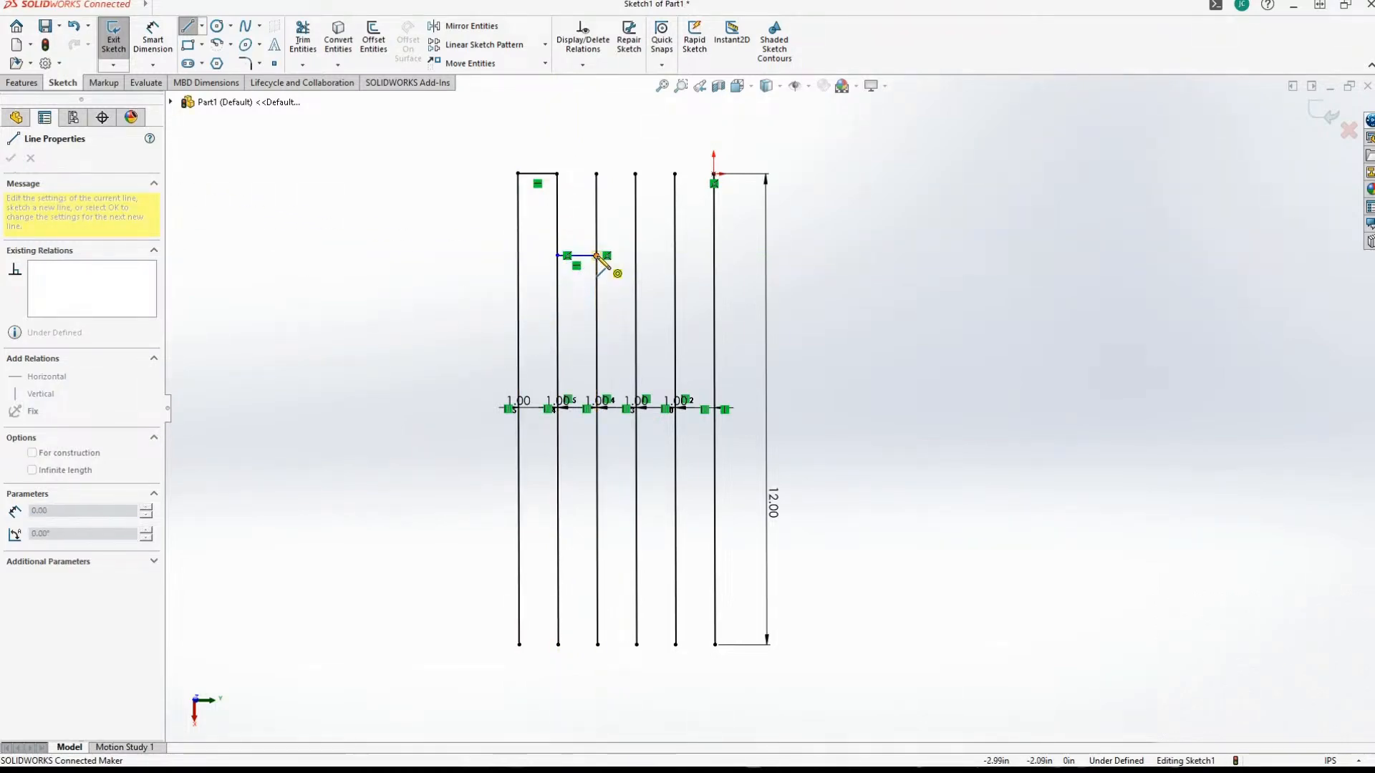
click(596, 256)
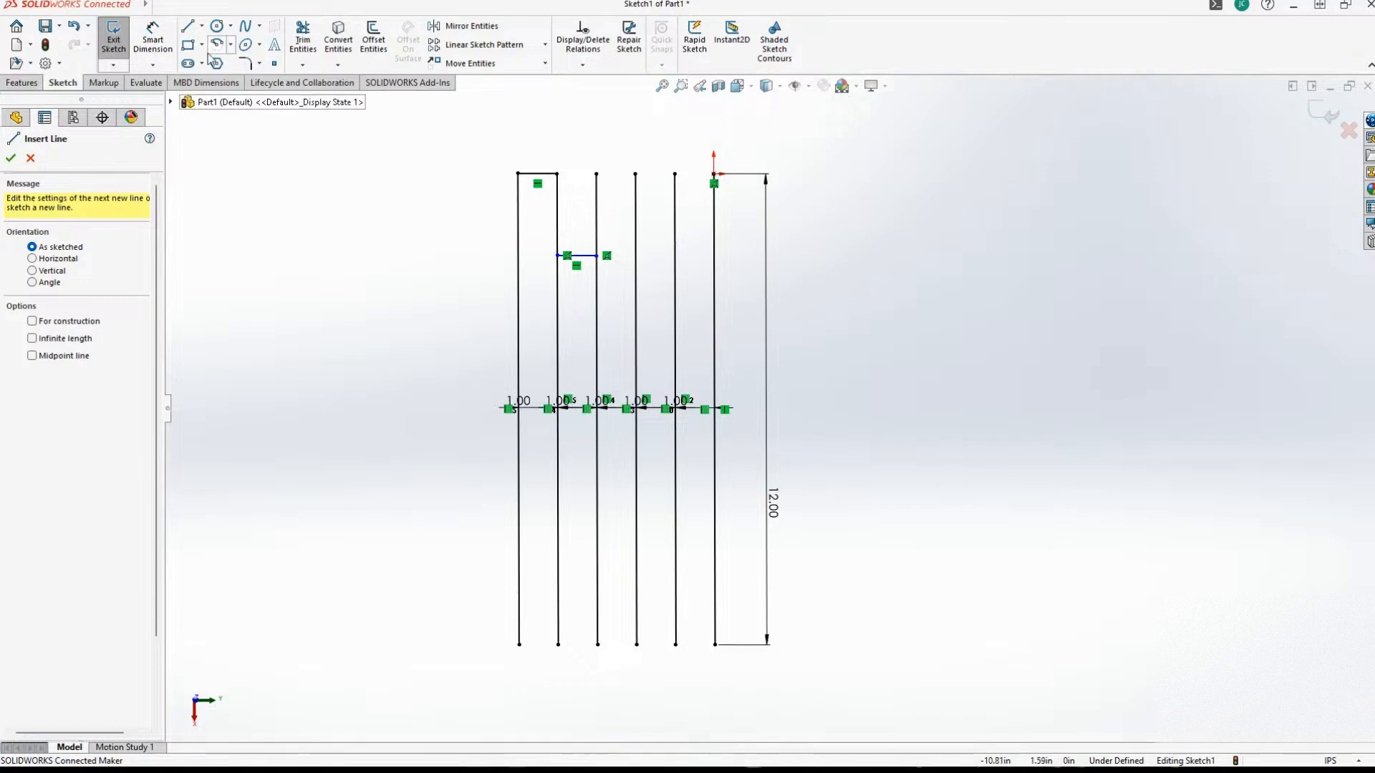
click(188, 26)
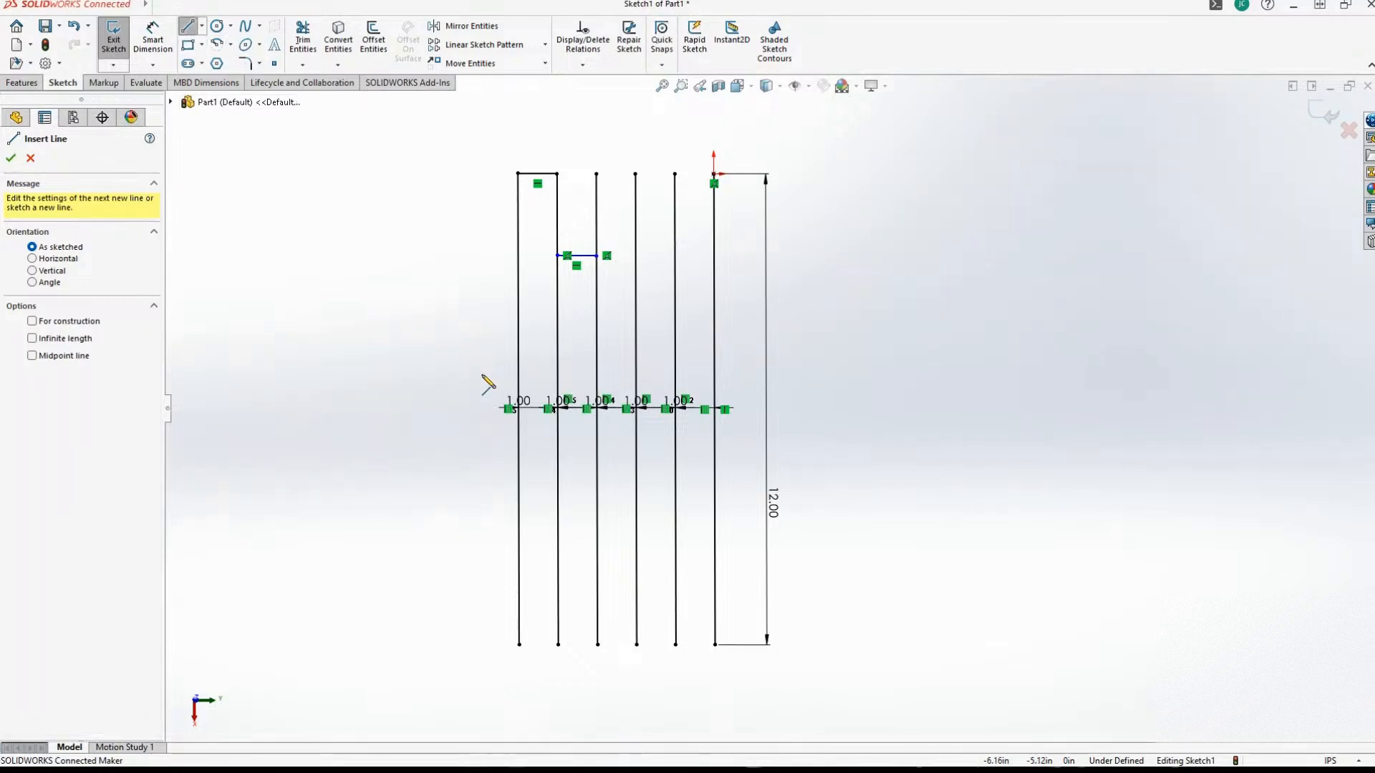
click(597, 331)
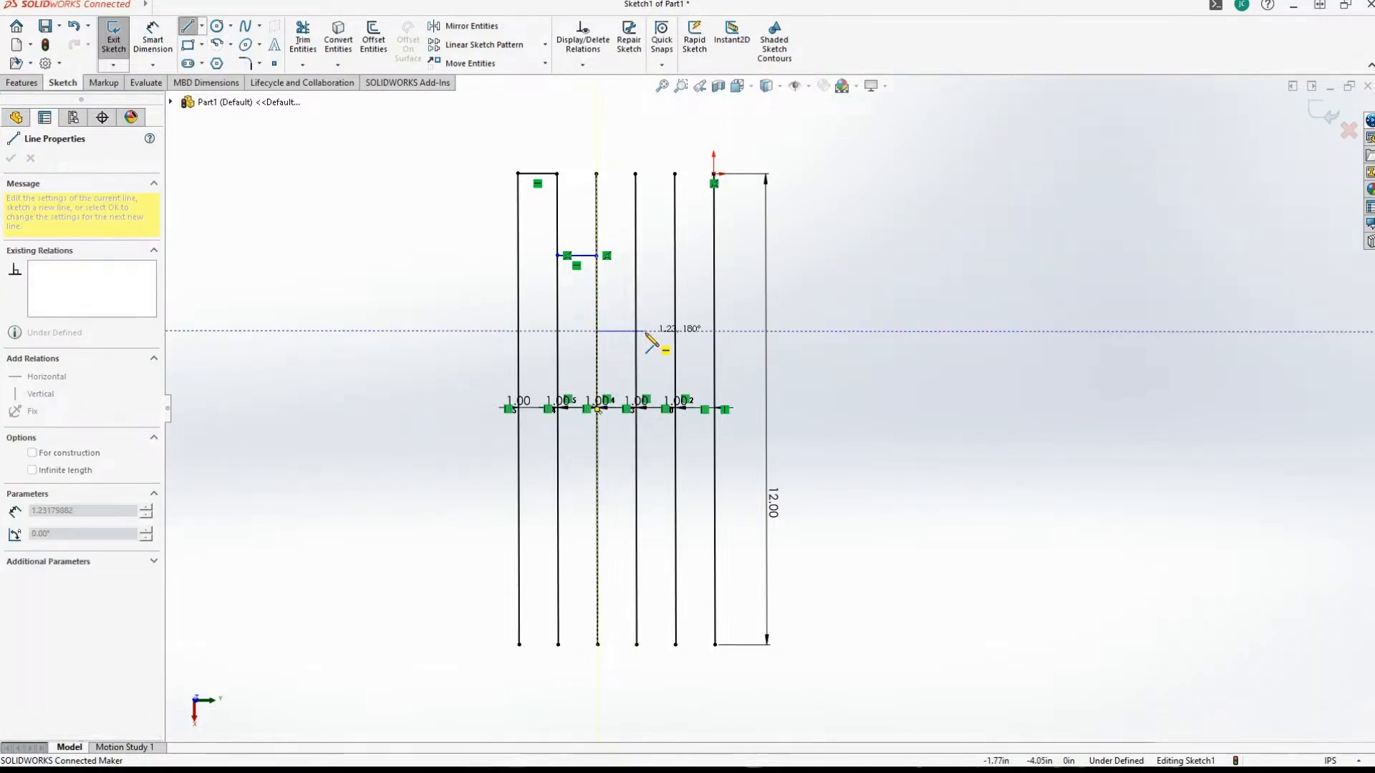
key(Escape)
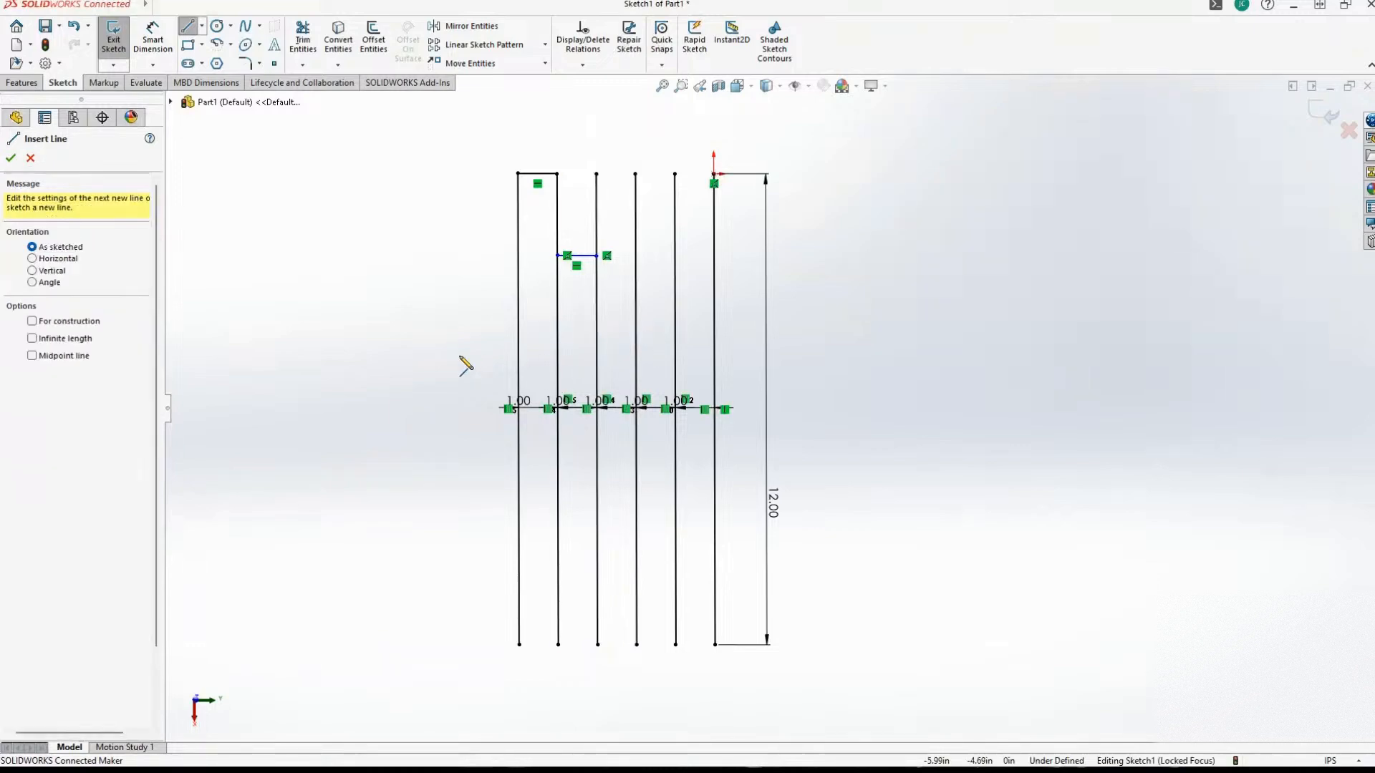
click(459, 373)
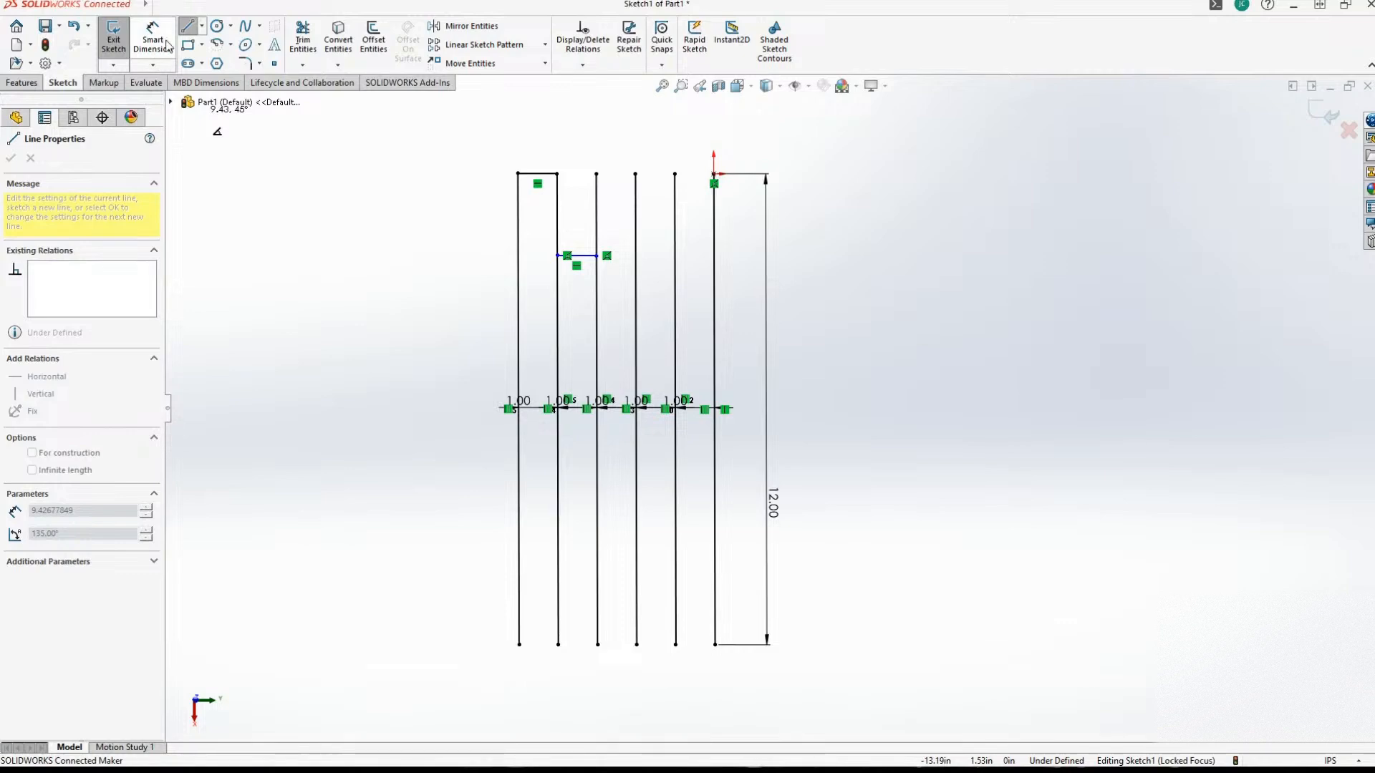
key(Escape)
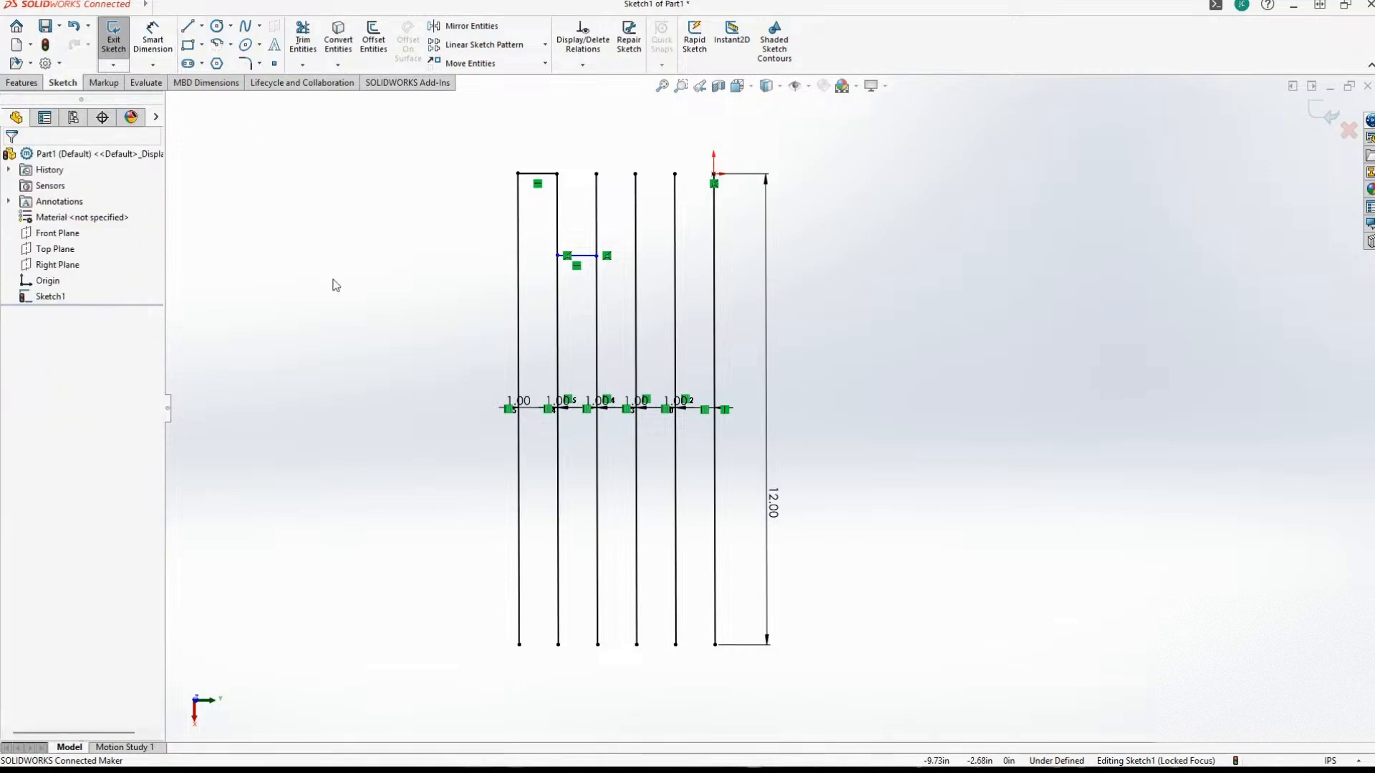
Dimension the vertical distance between the short upper line and the horizontal line below it as 2 in.
click(141, 56)
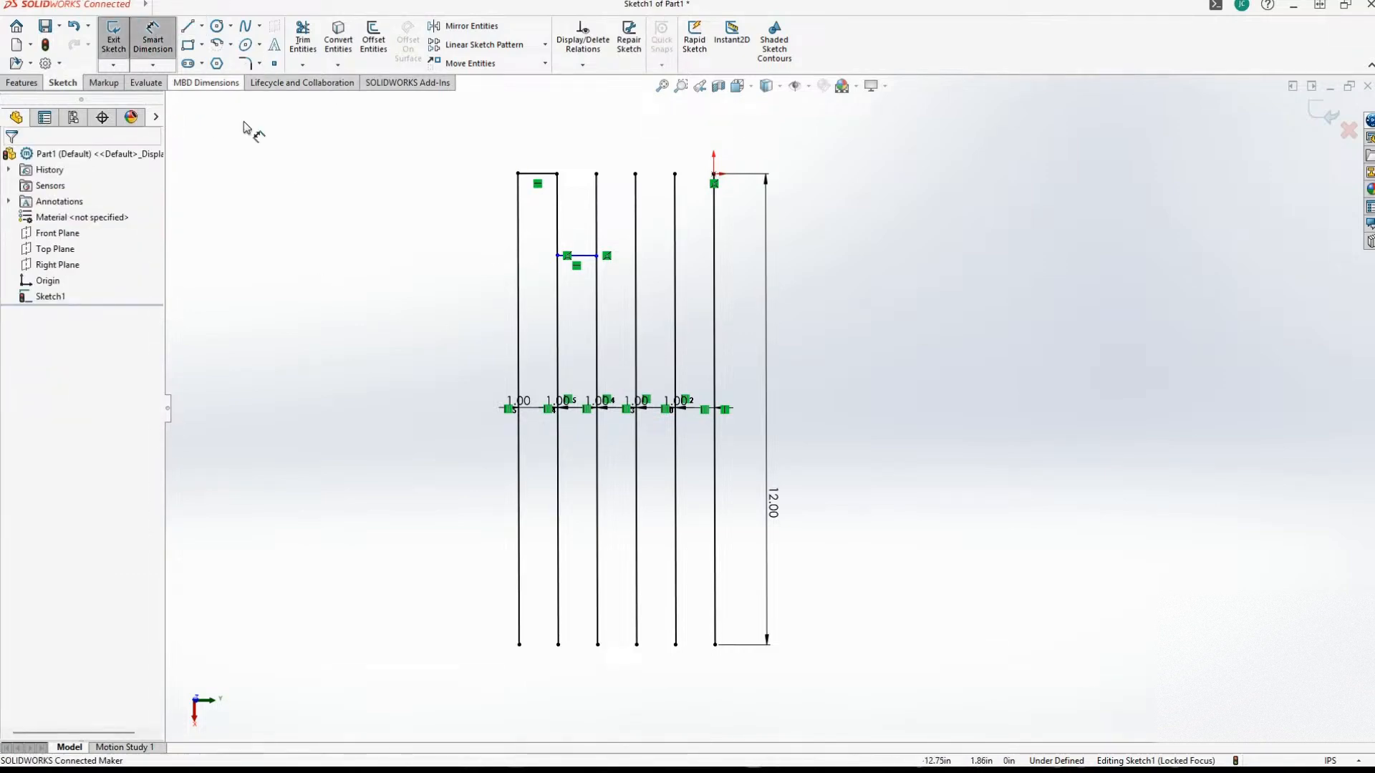
click(550, 174)
click(581, 255)
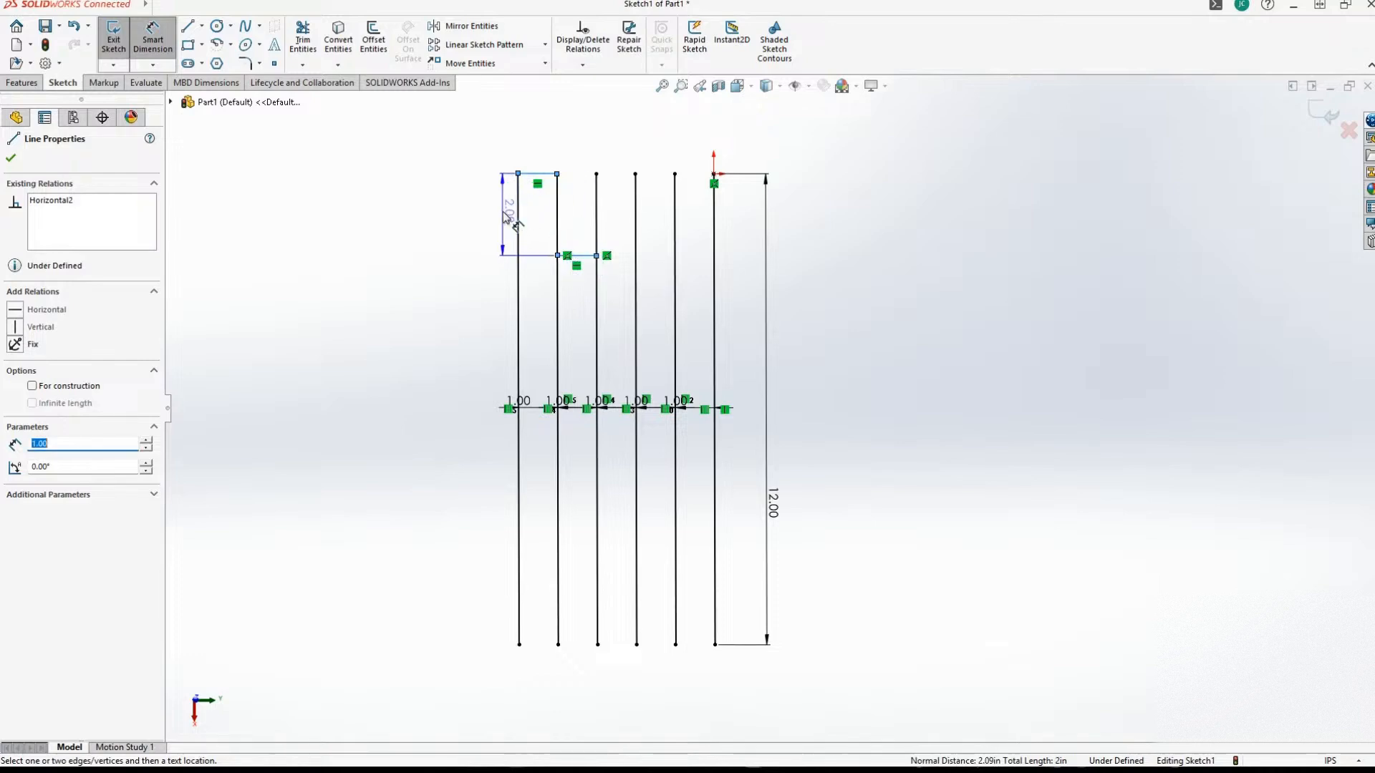
click(576, 211)
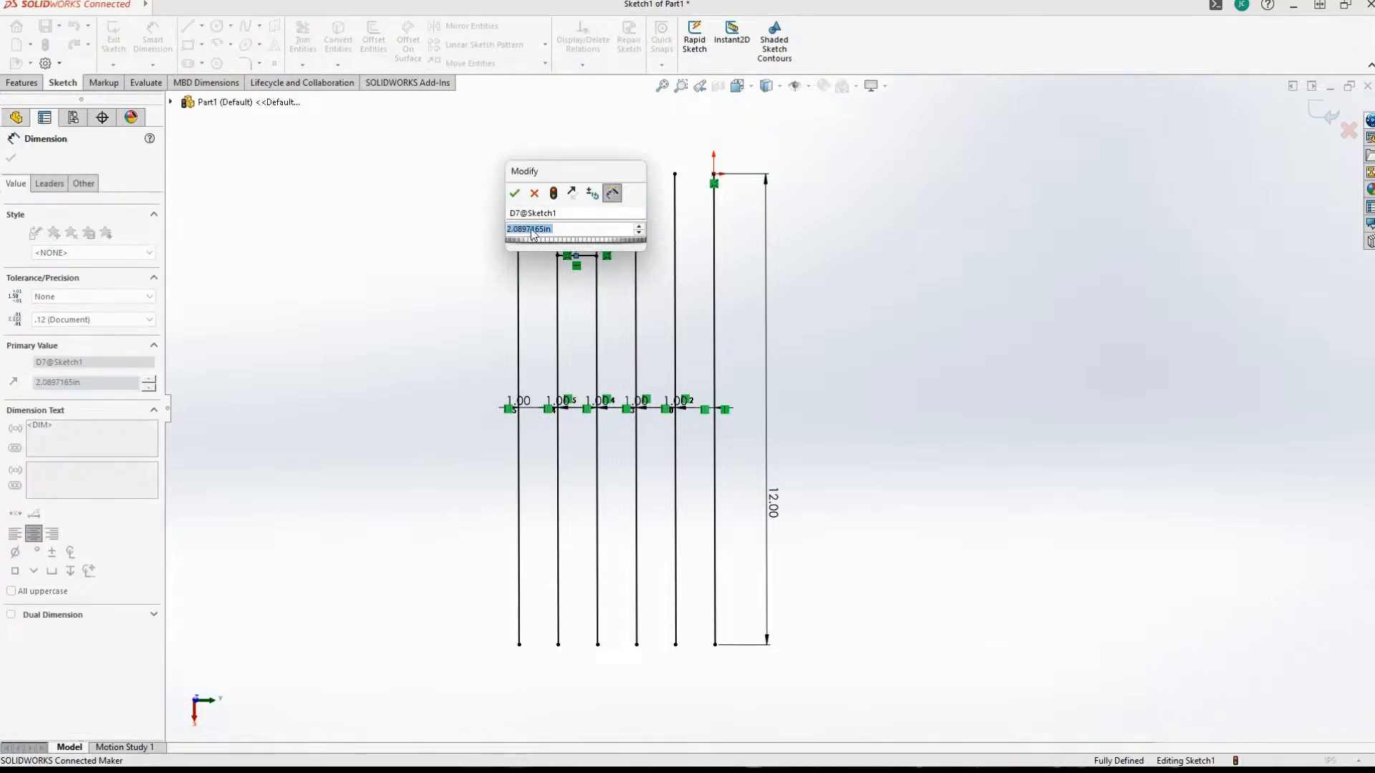
text(2)
key(Return)
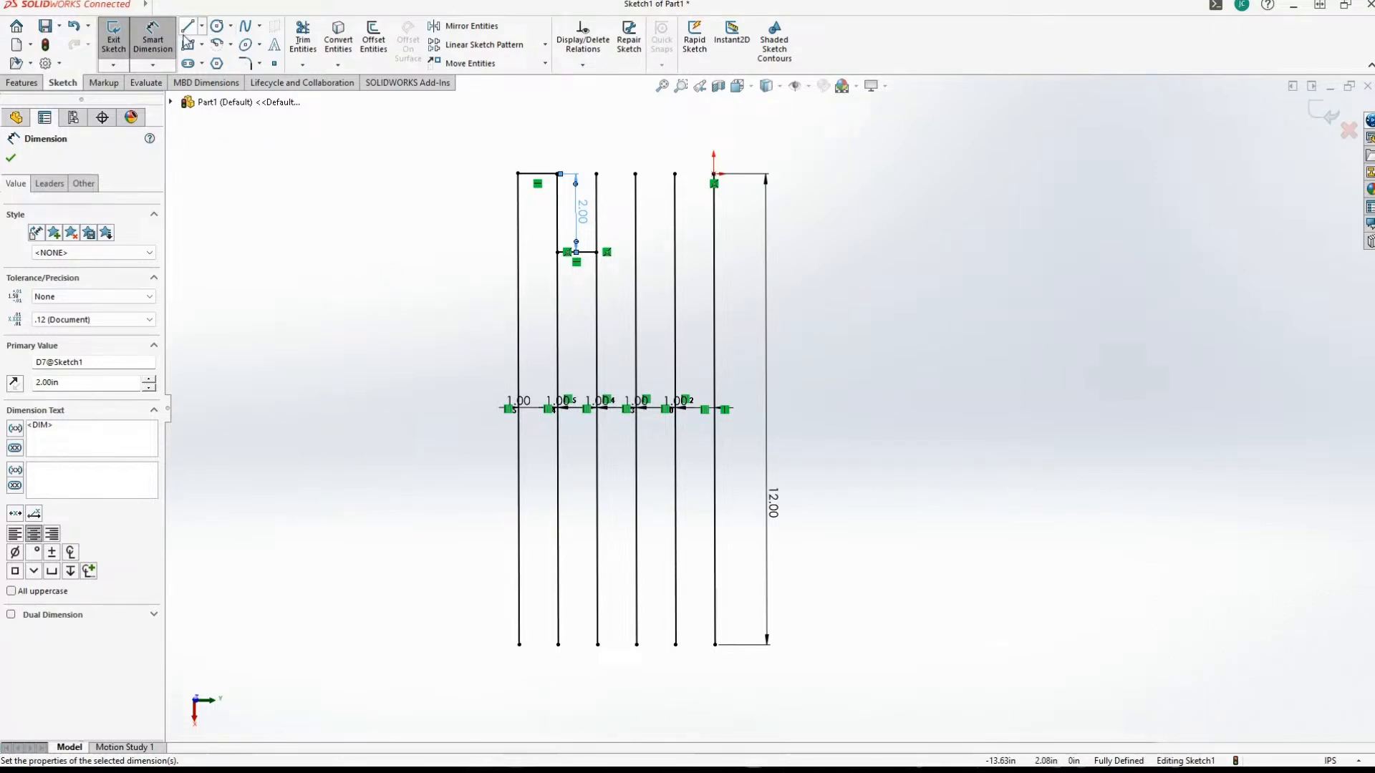
click(187, 29)
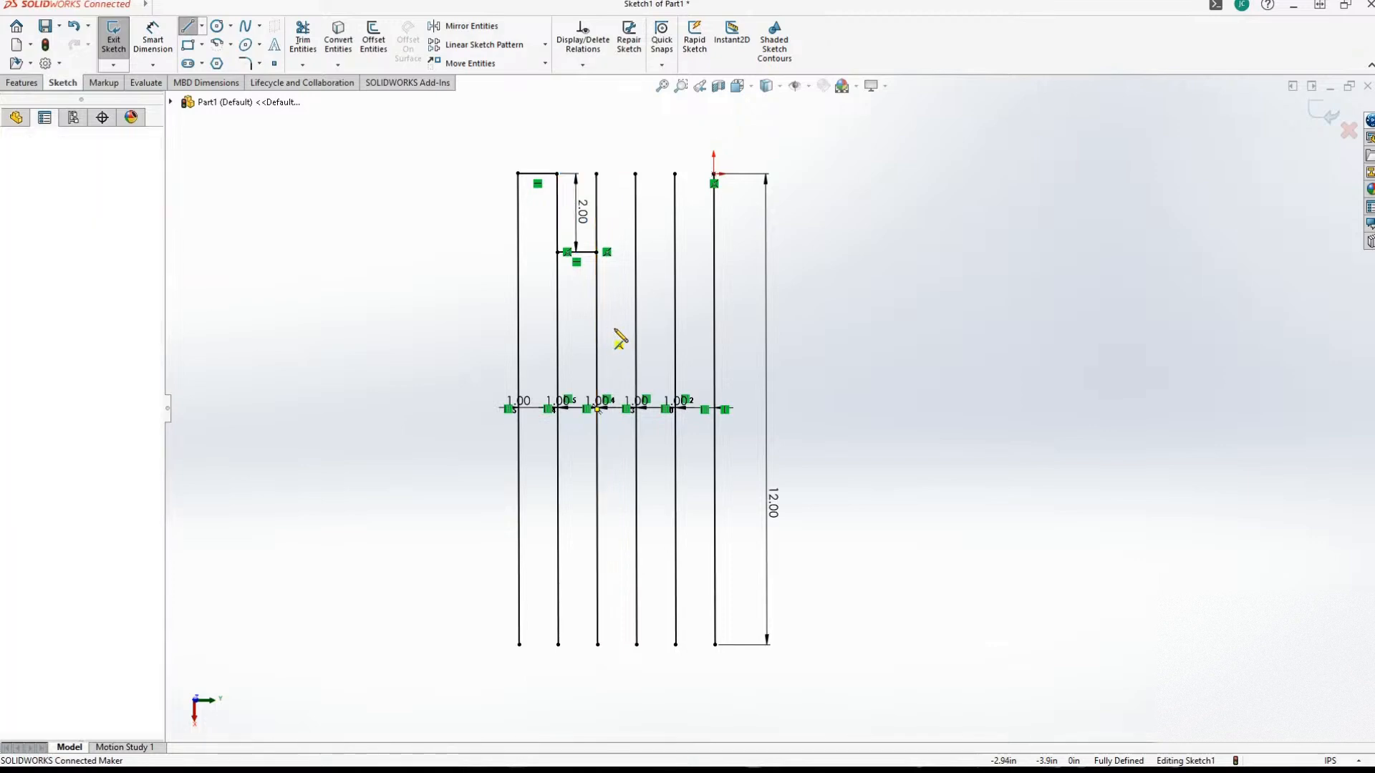
click(597, 326)
double_click(635, 328)
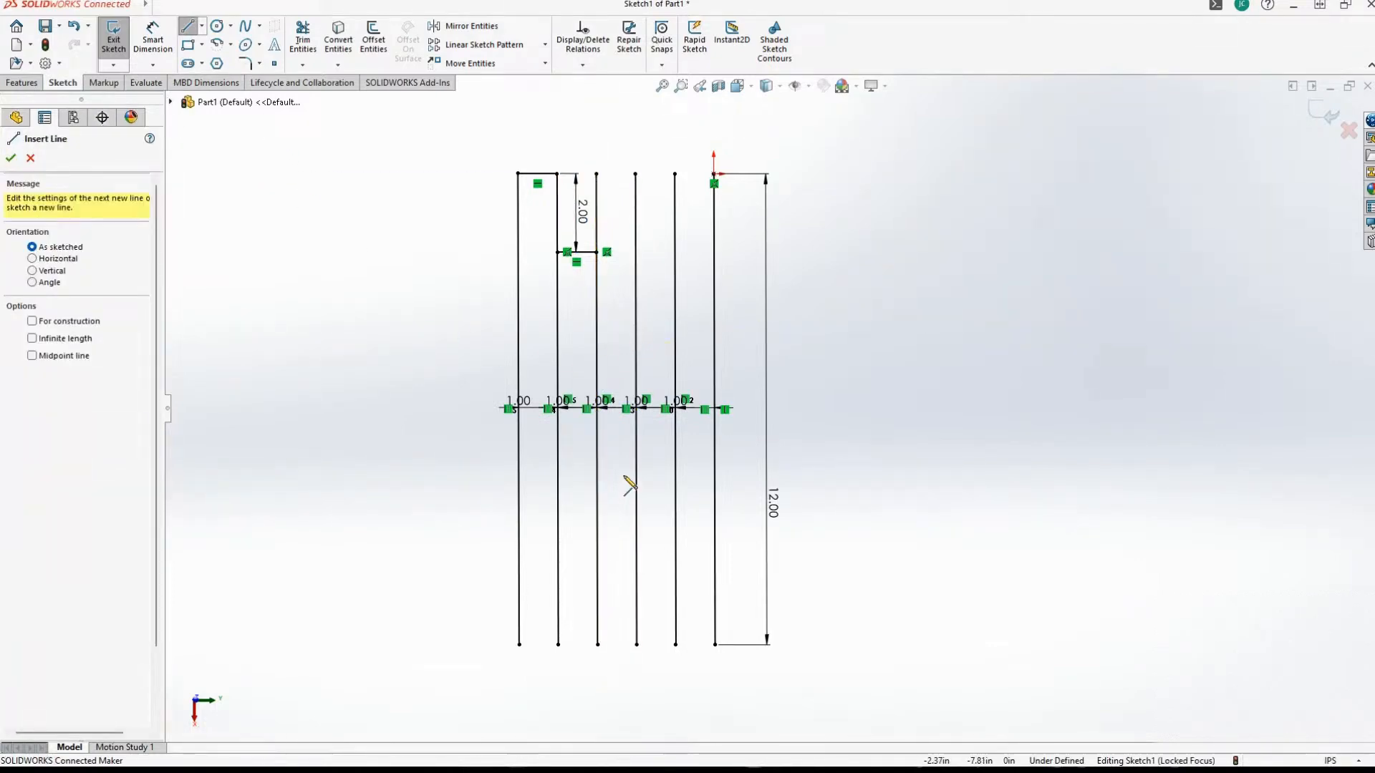
click(597, 342)
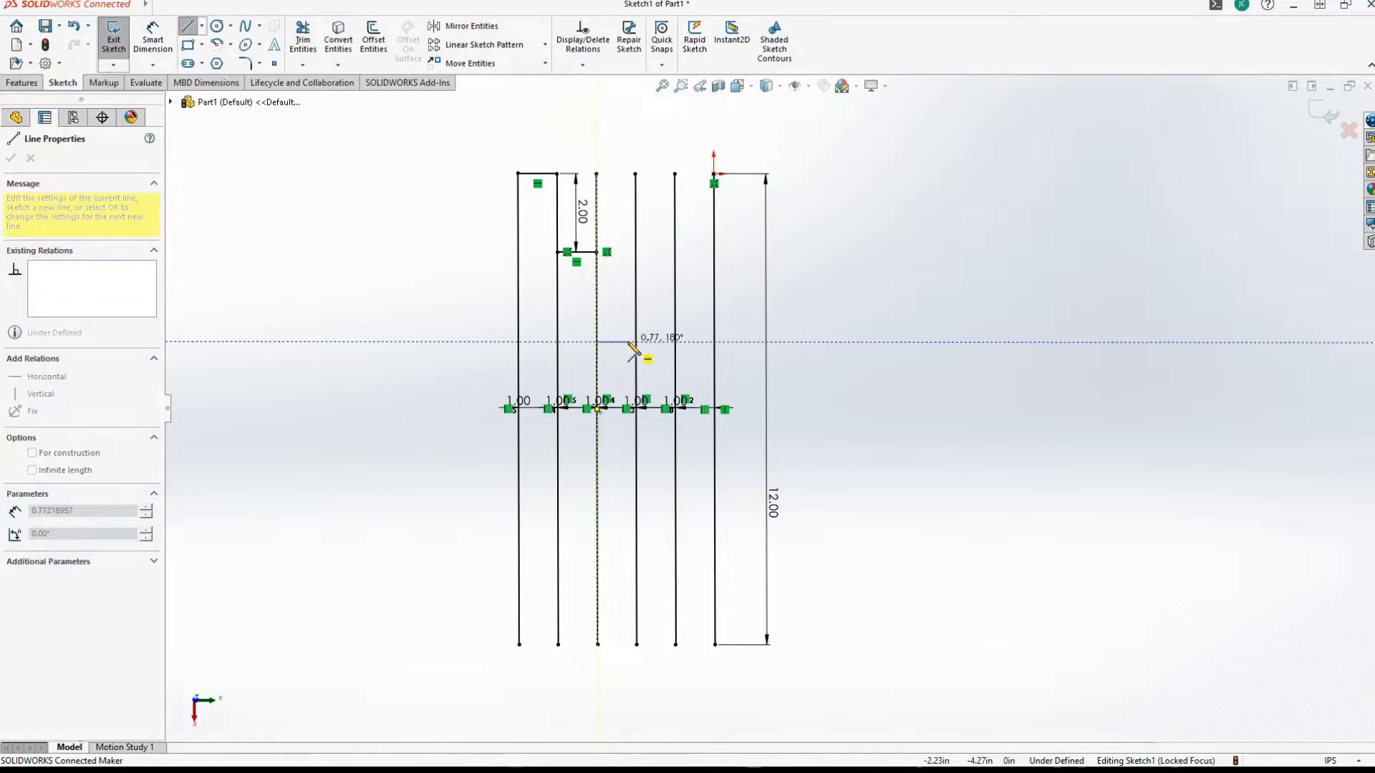
click(636, 341)
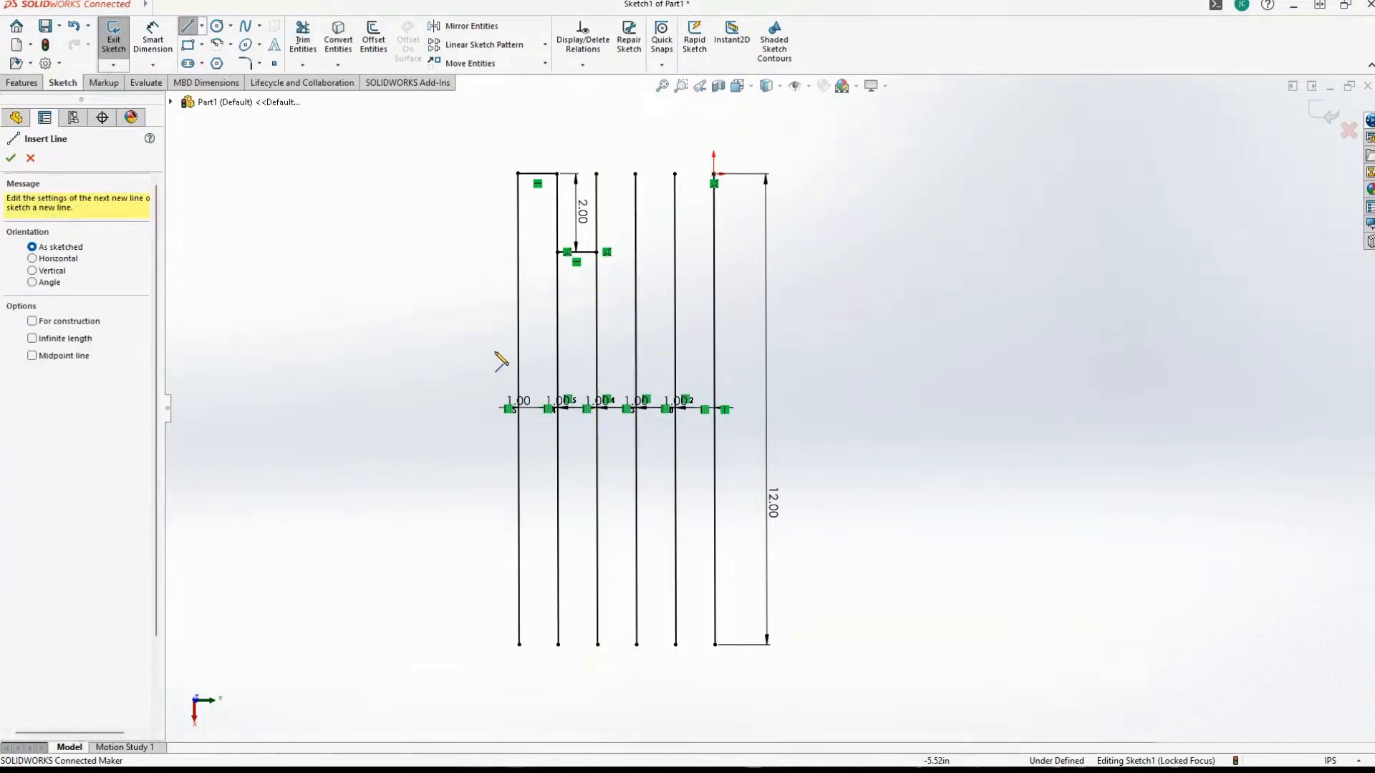
Sketch a 1 in horizontal line between the third and fourth vertical lines, about 1.83 in below the second horizontal line.
click(597, 324)
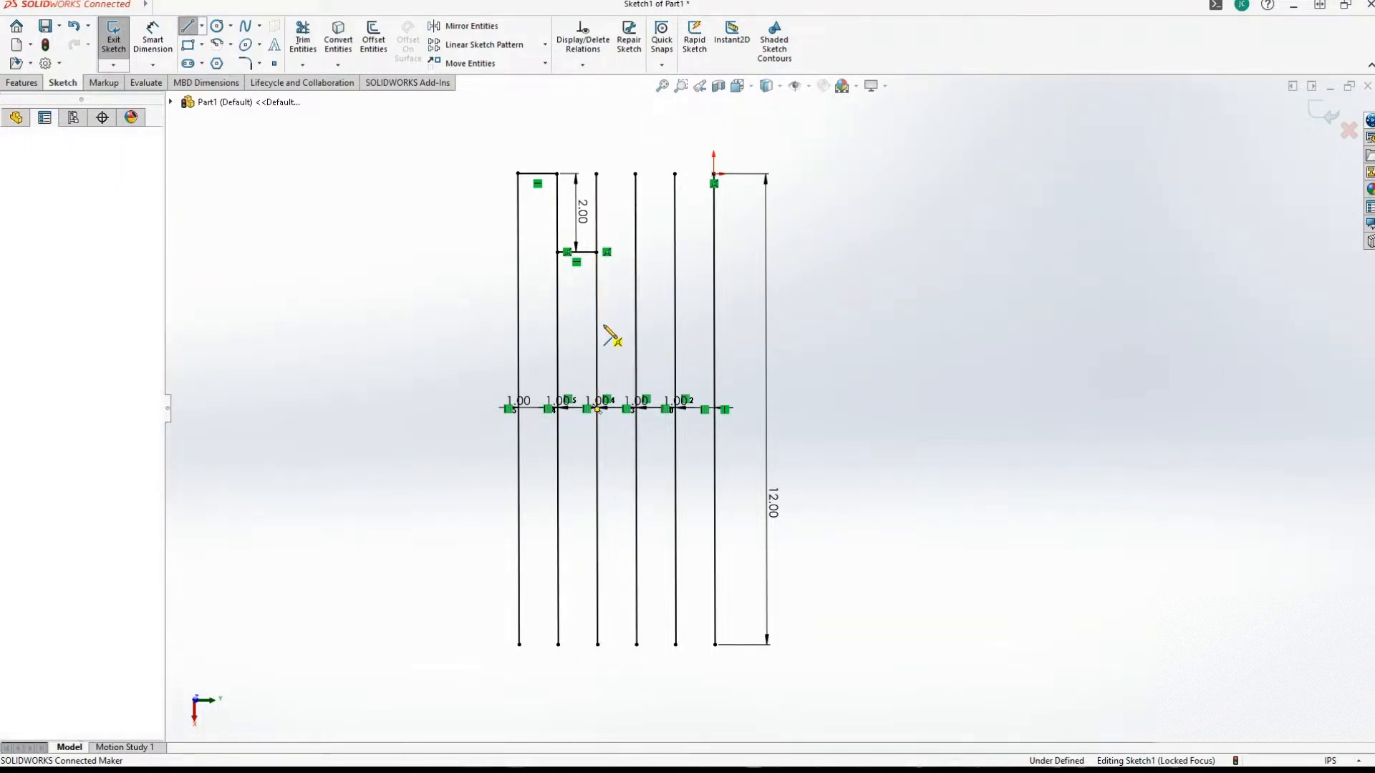
click(636, 324)
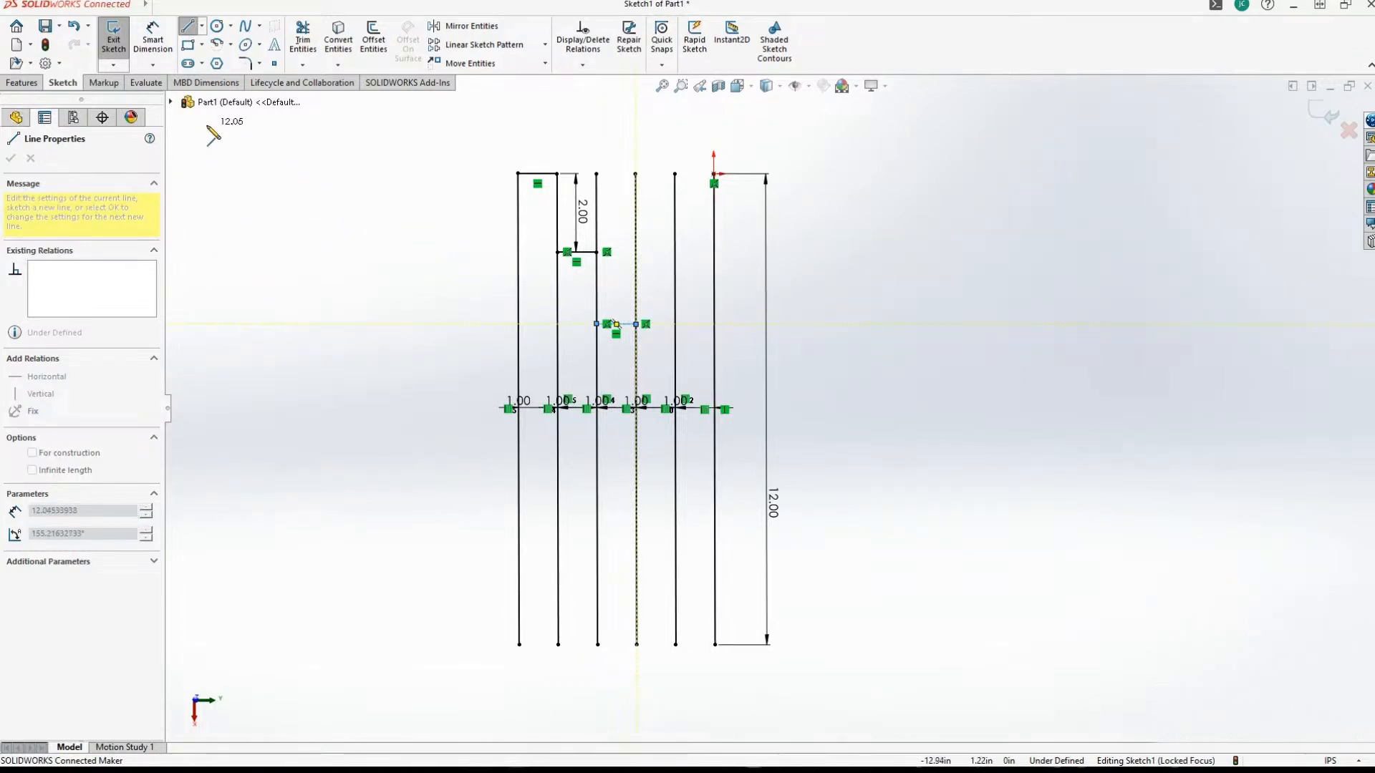
click(187, 27)
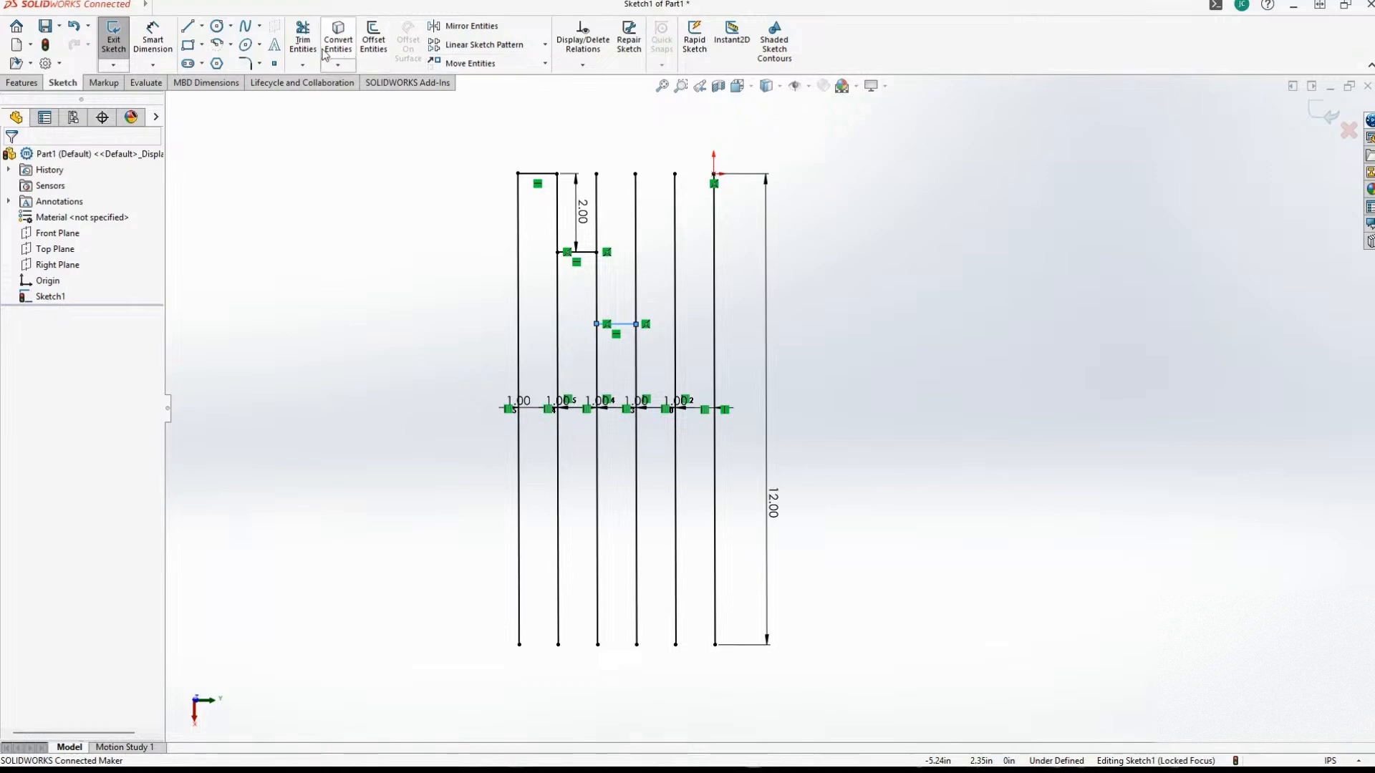
Dimension the vertical distance between the second and third short horizontal lines as 2 in.
click(152, 36)
click(586, 252)
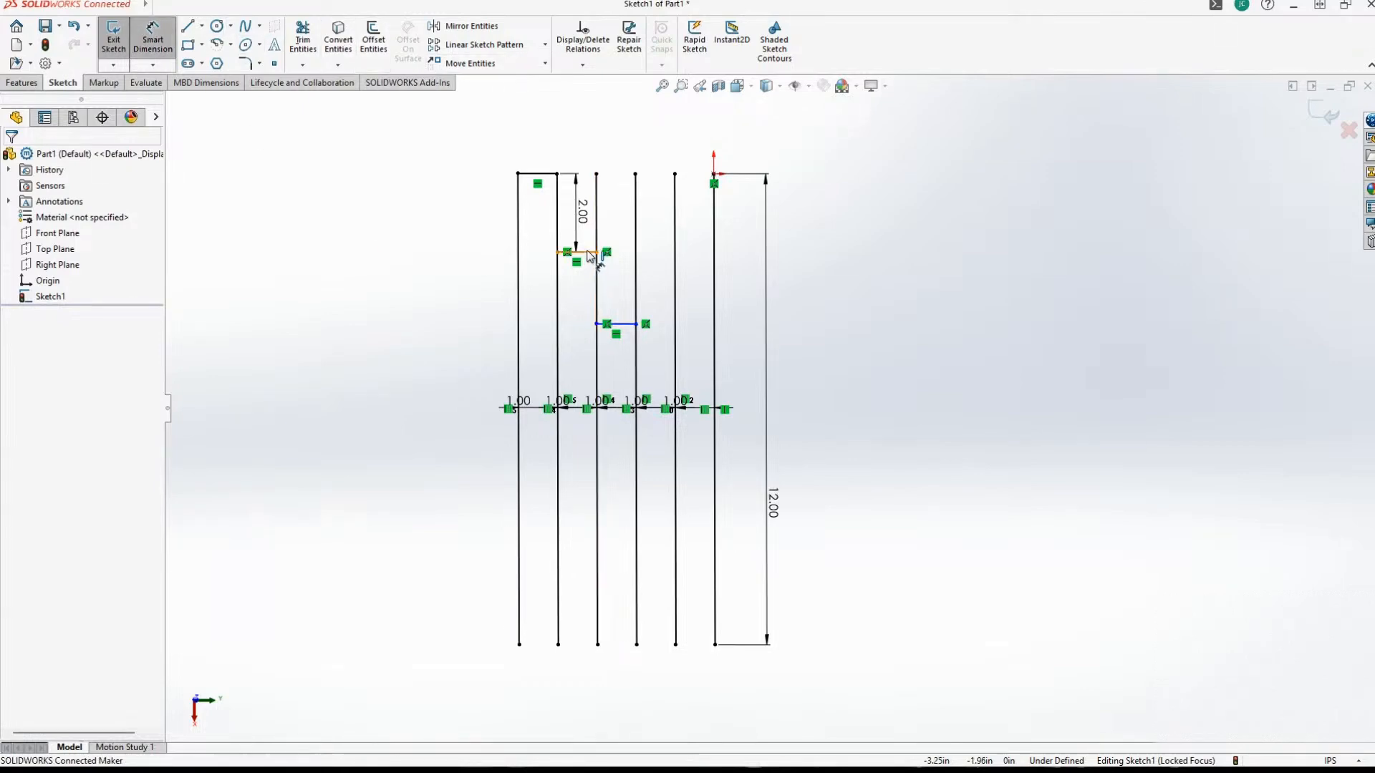
click(622, 323)
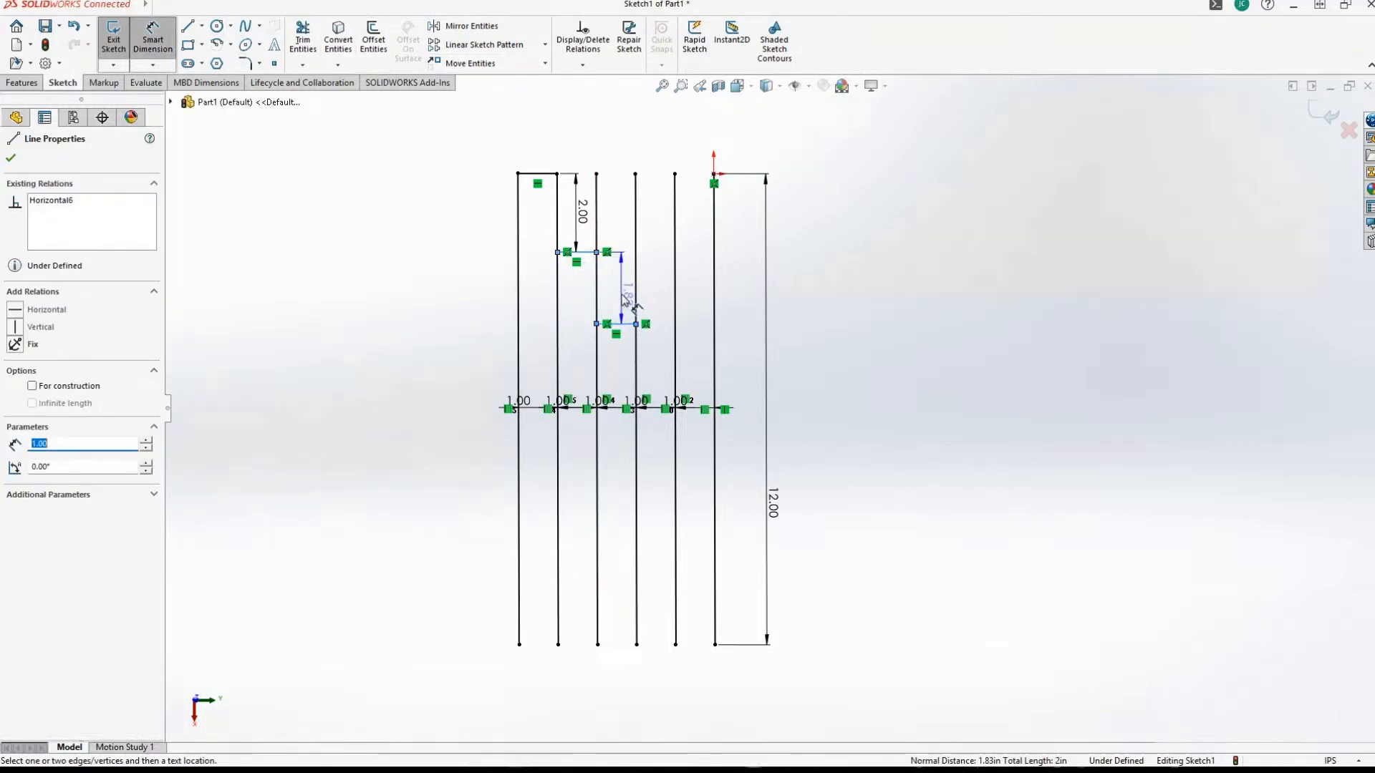
click(628, 304)
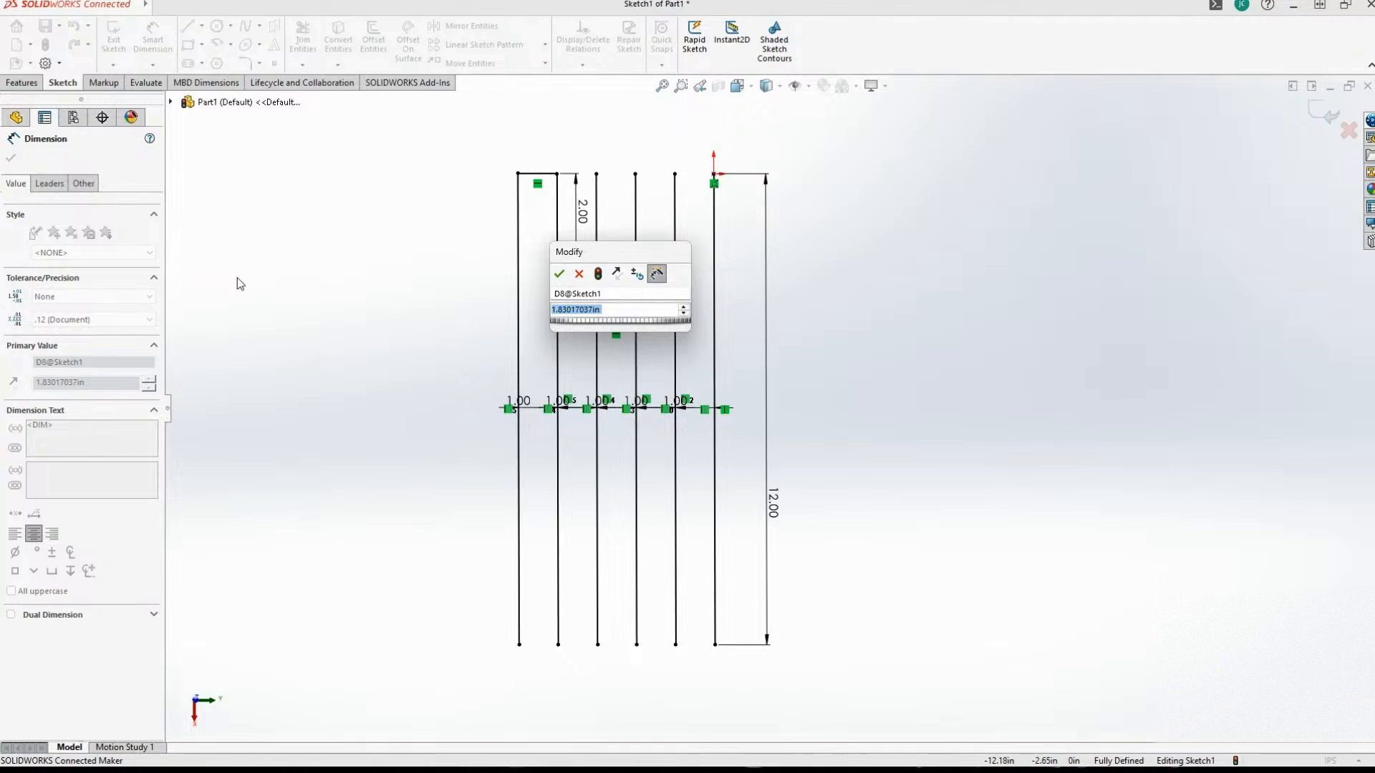
text(2)
key(Return)
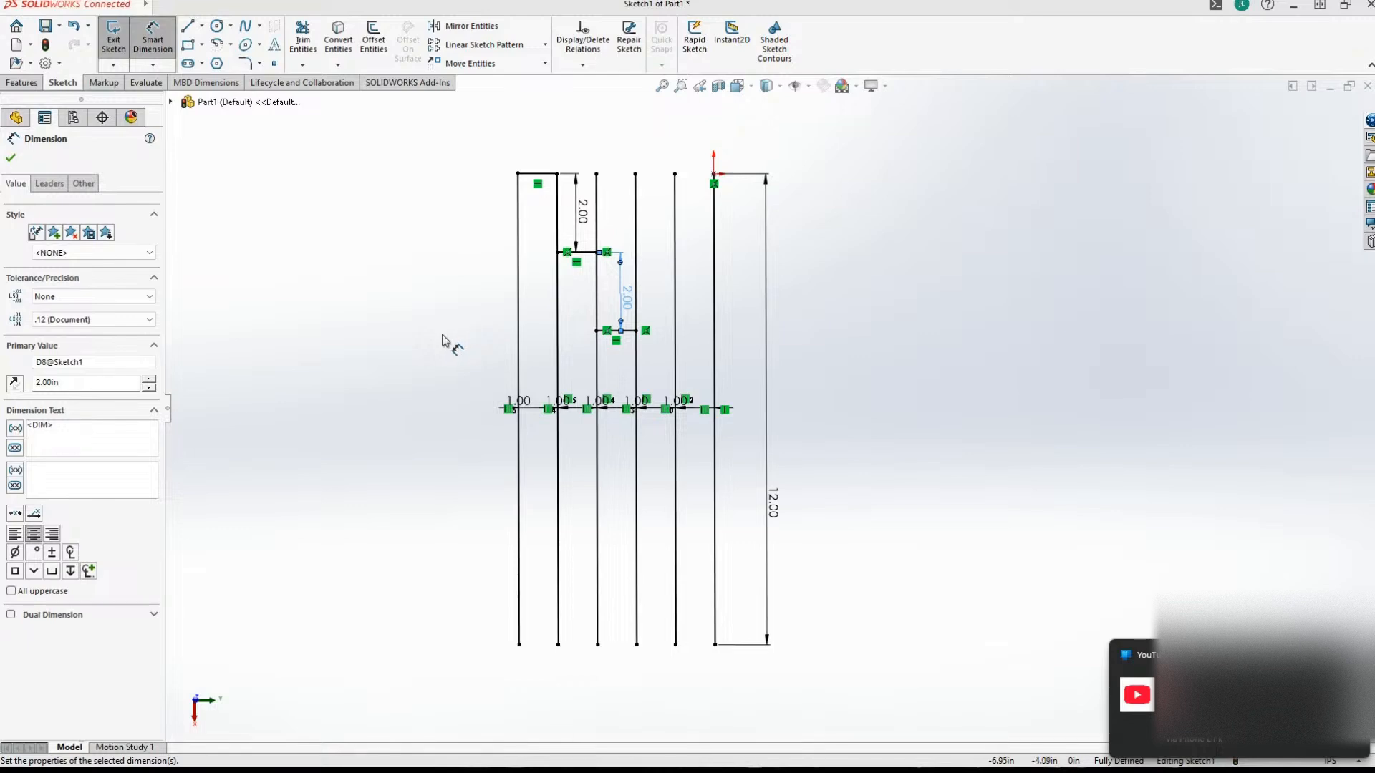
click(366, 343)
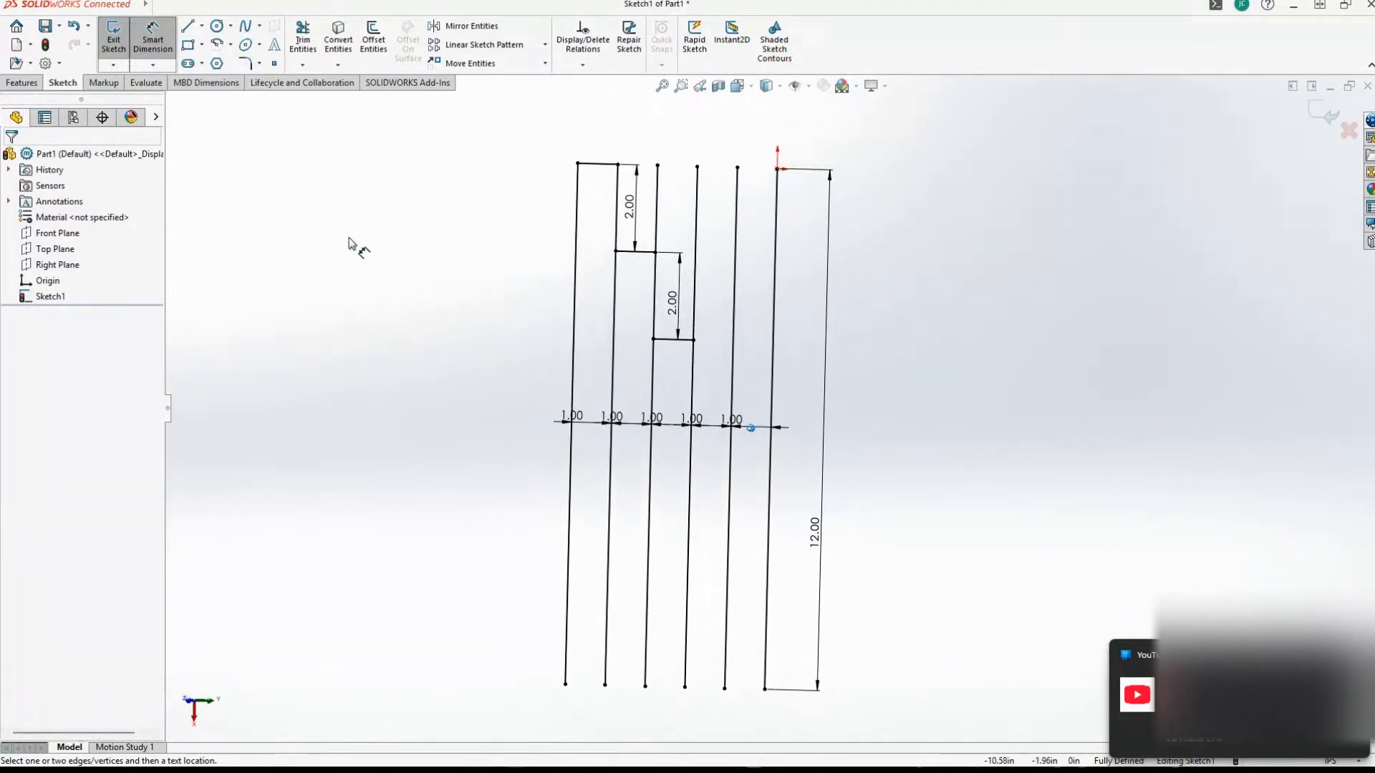
Sketch a 1 in horizontal line between the fourth and fifth vertical lines, about 1.45 in below the third horizontal line.
key(l)
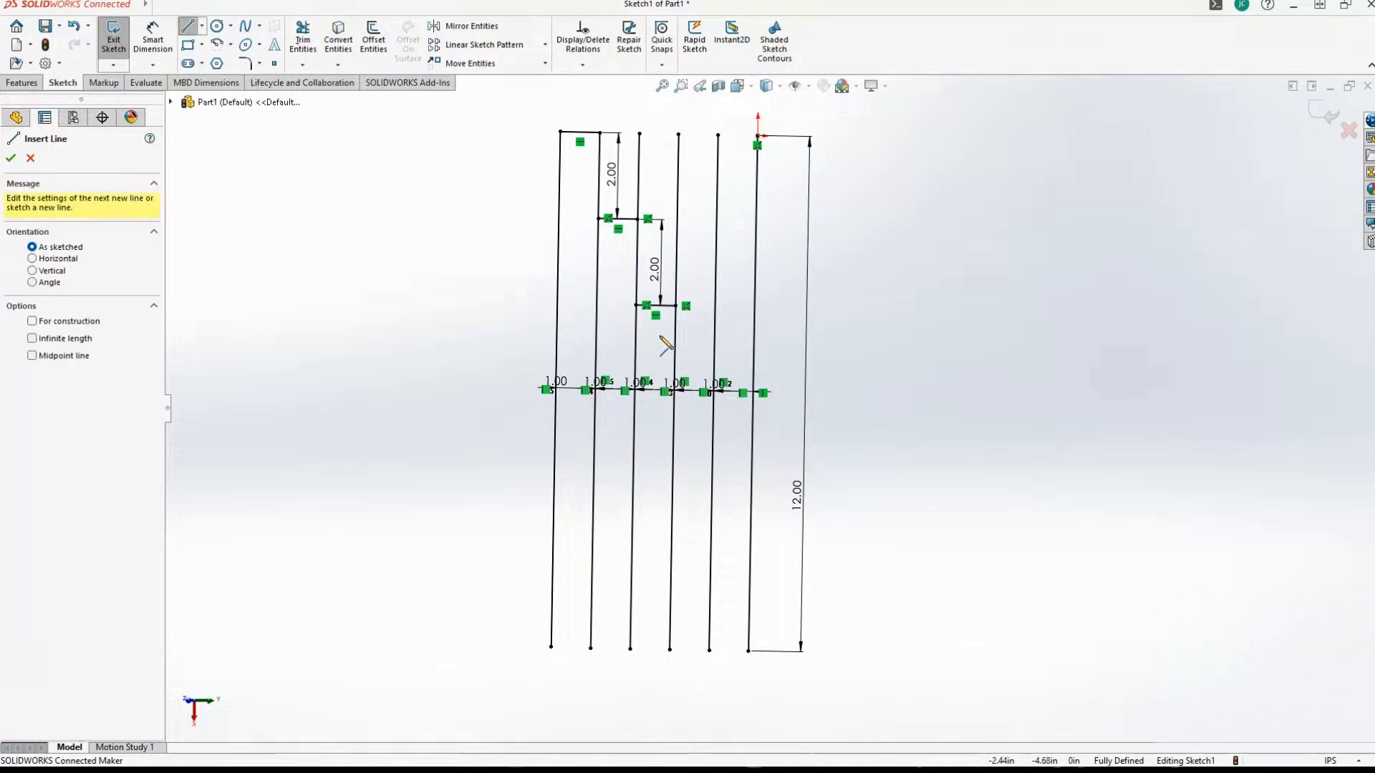
click(673, 393)
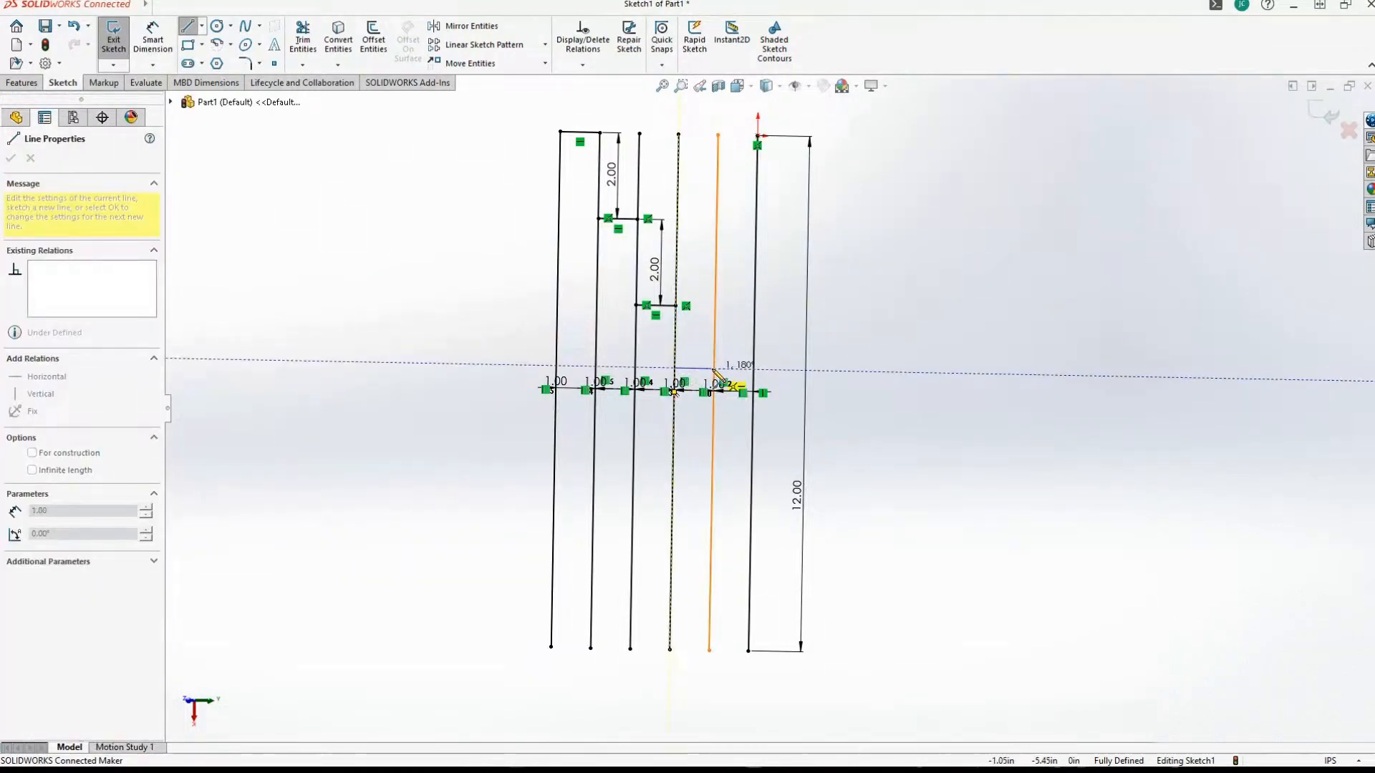
click(713, 369)
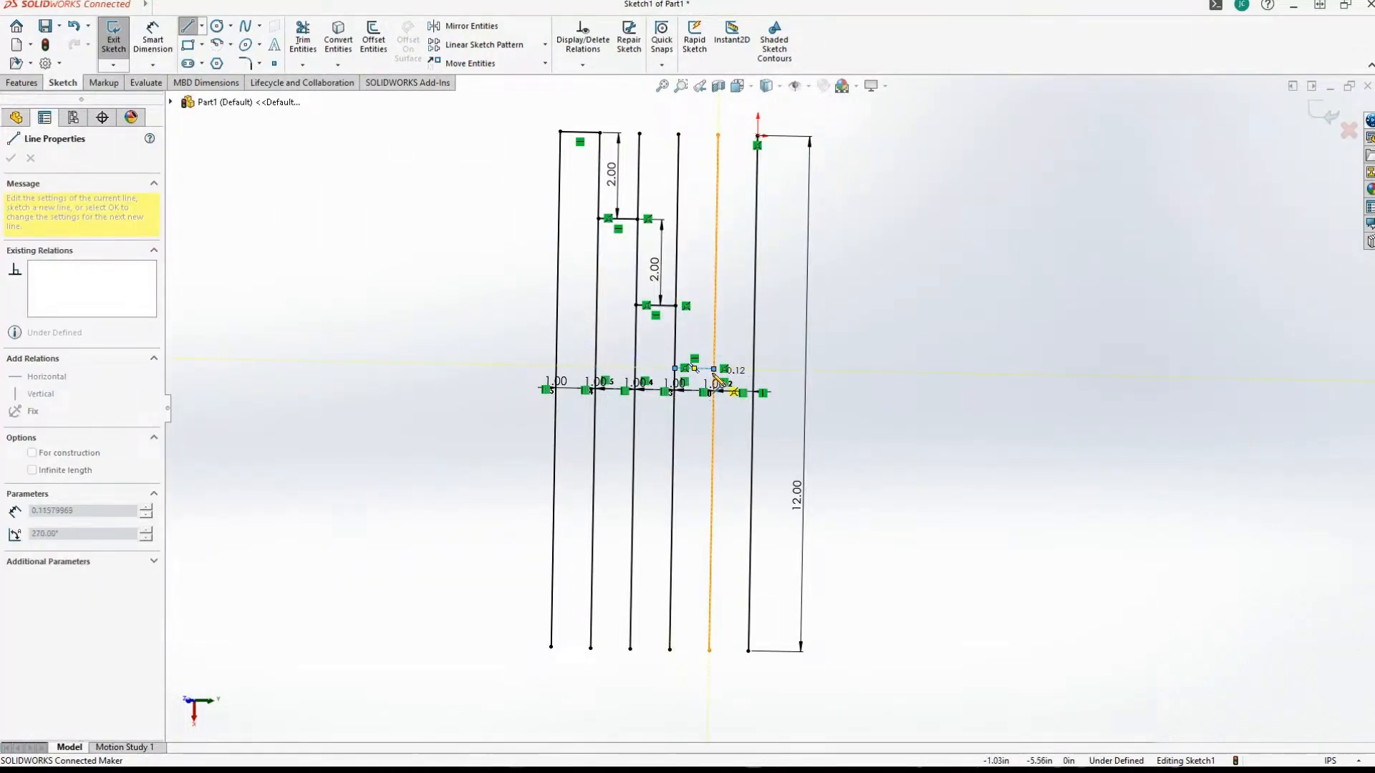
key(Escape)
key(Escape)
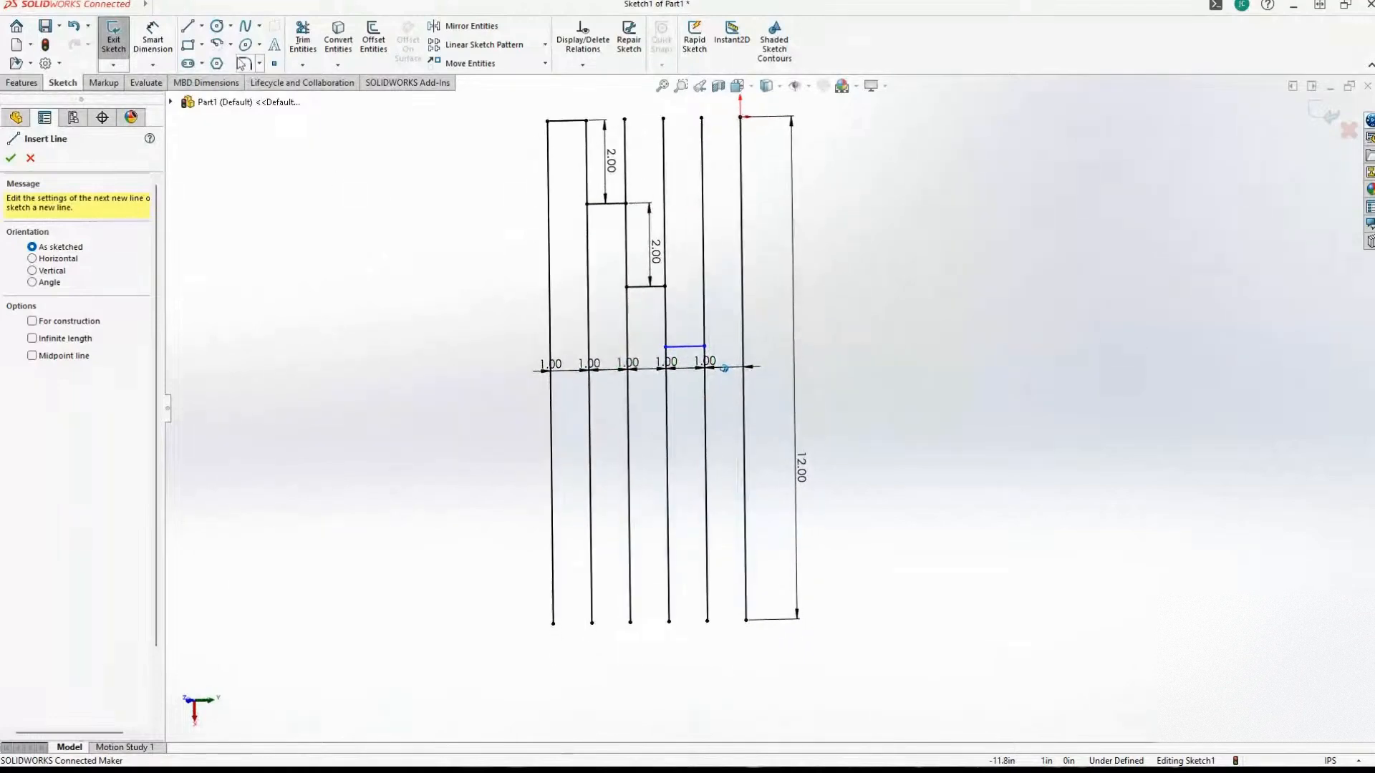
Dimension the vertical distance between the third and fourth short horizontal lines as 2 in.
click(152, 39)
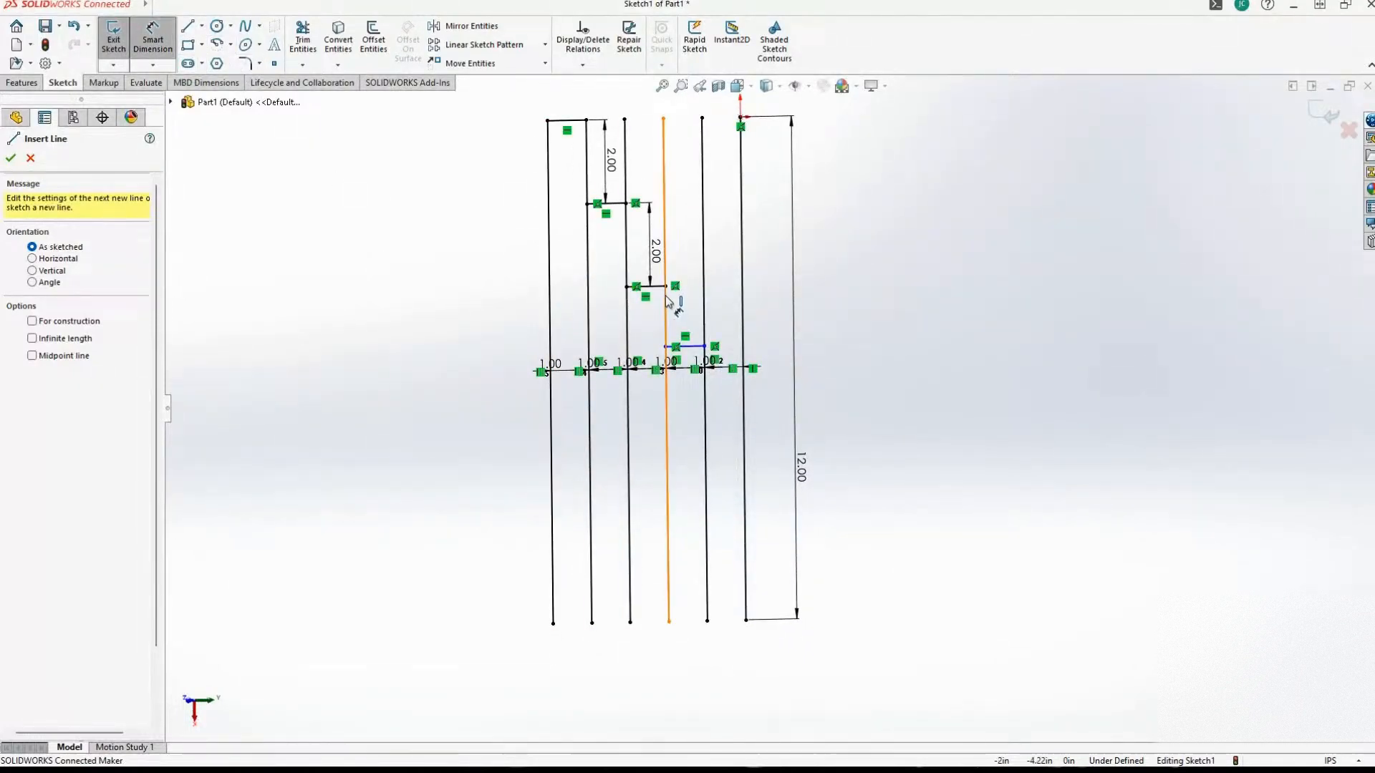
click(653, 286)
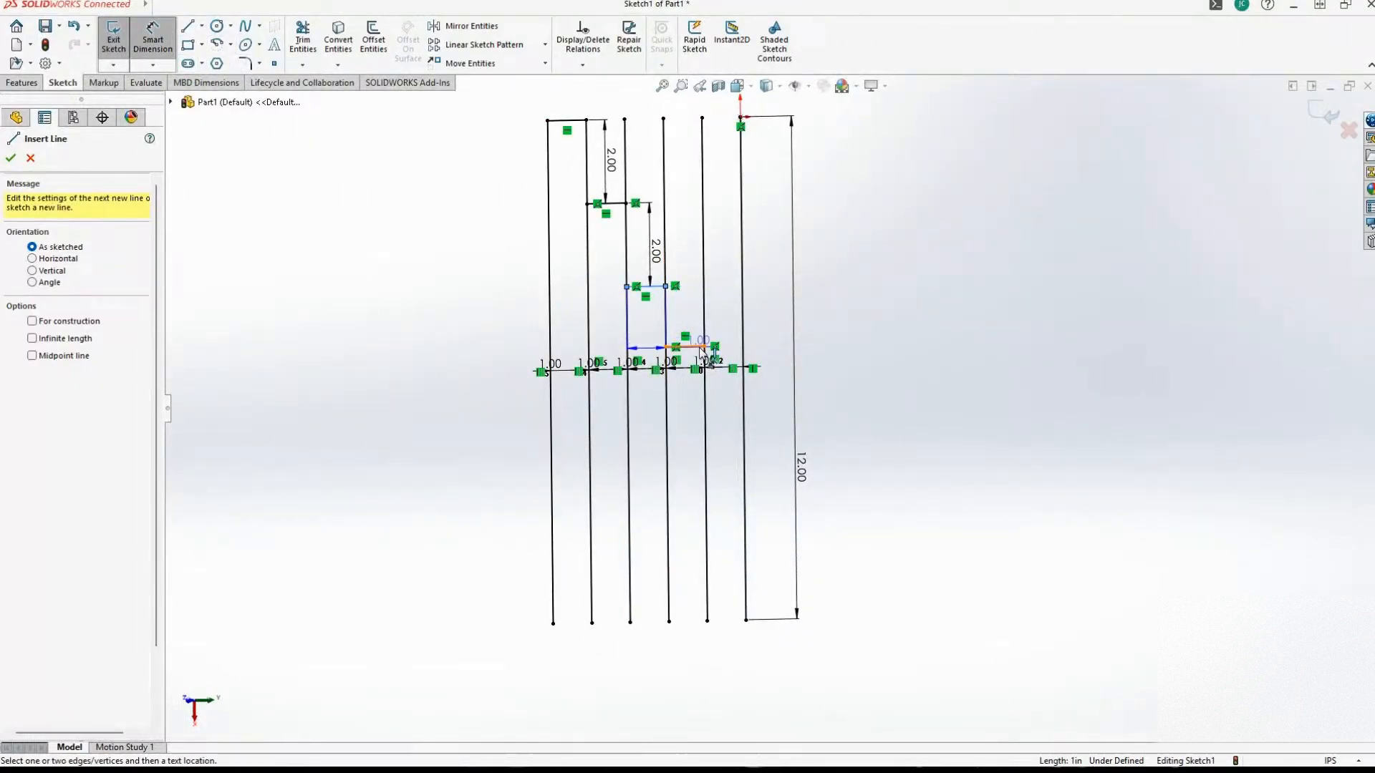
click(725, 319)
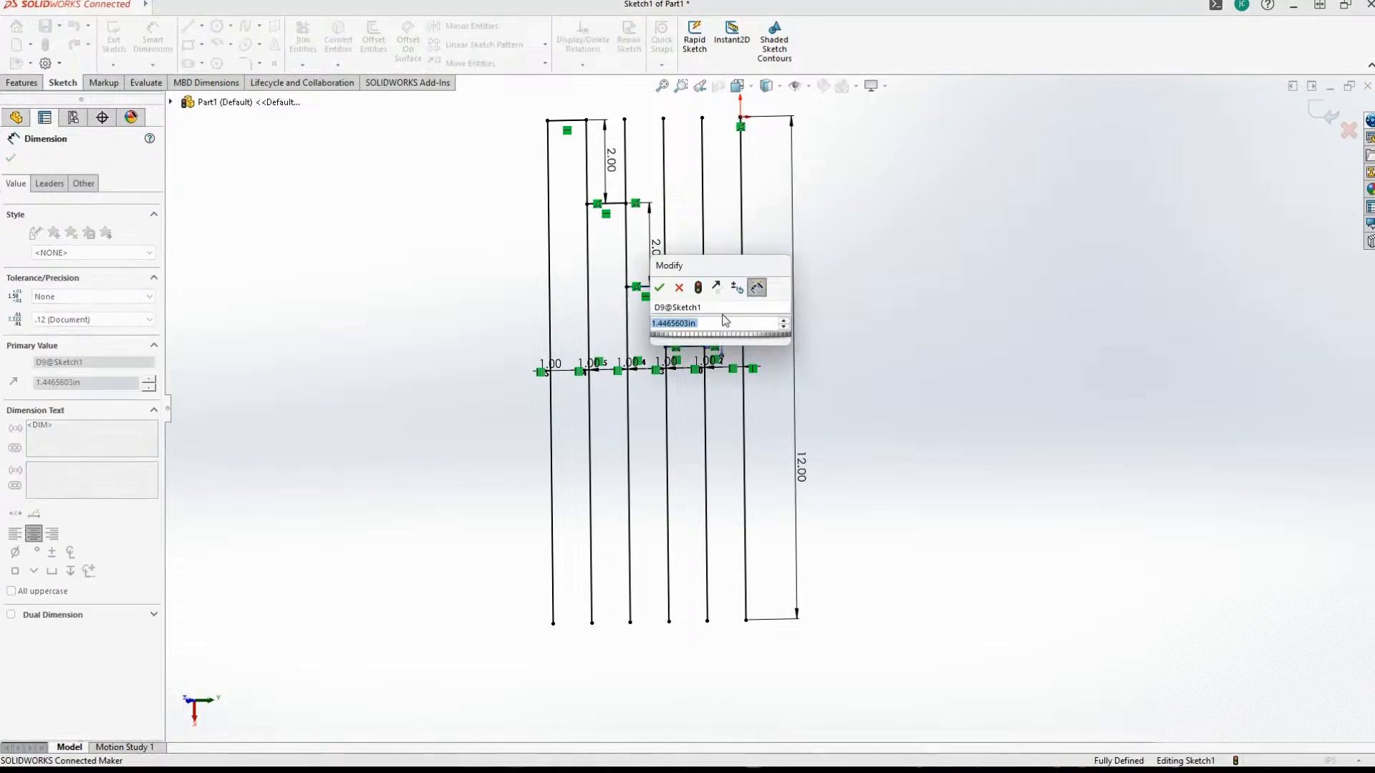
key(Return)
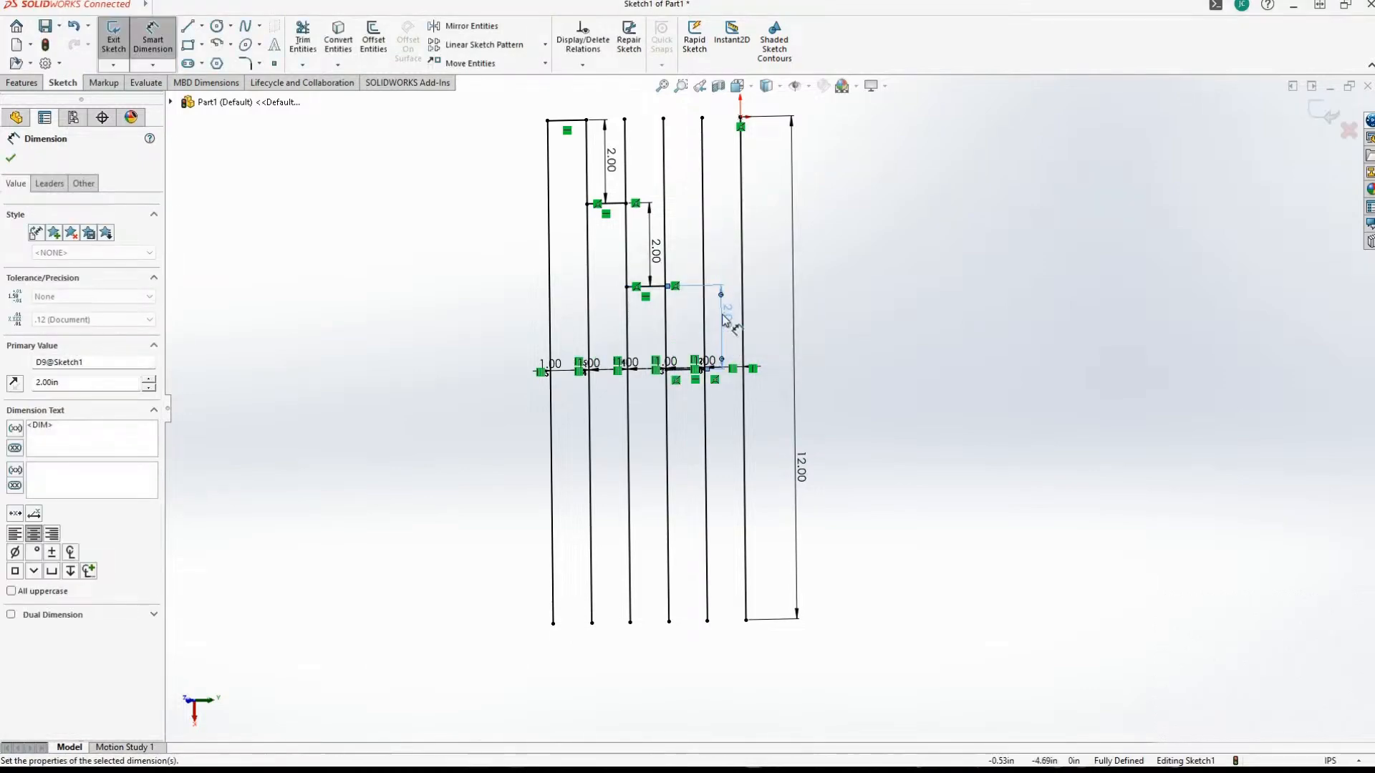
Sketch a 1 in horizontal line between the fifth and sixth vertical lines, about 2.28 in below the fourth short horizontal line.
scroll(716, 330, down, 5)
scroll(768, 360, up, 5)
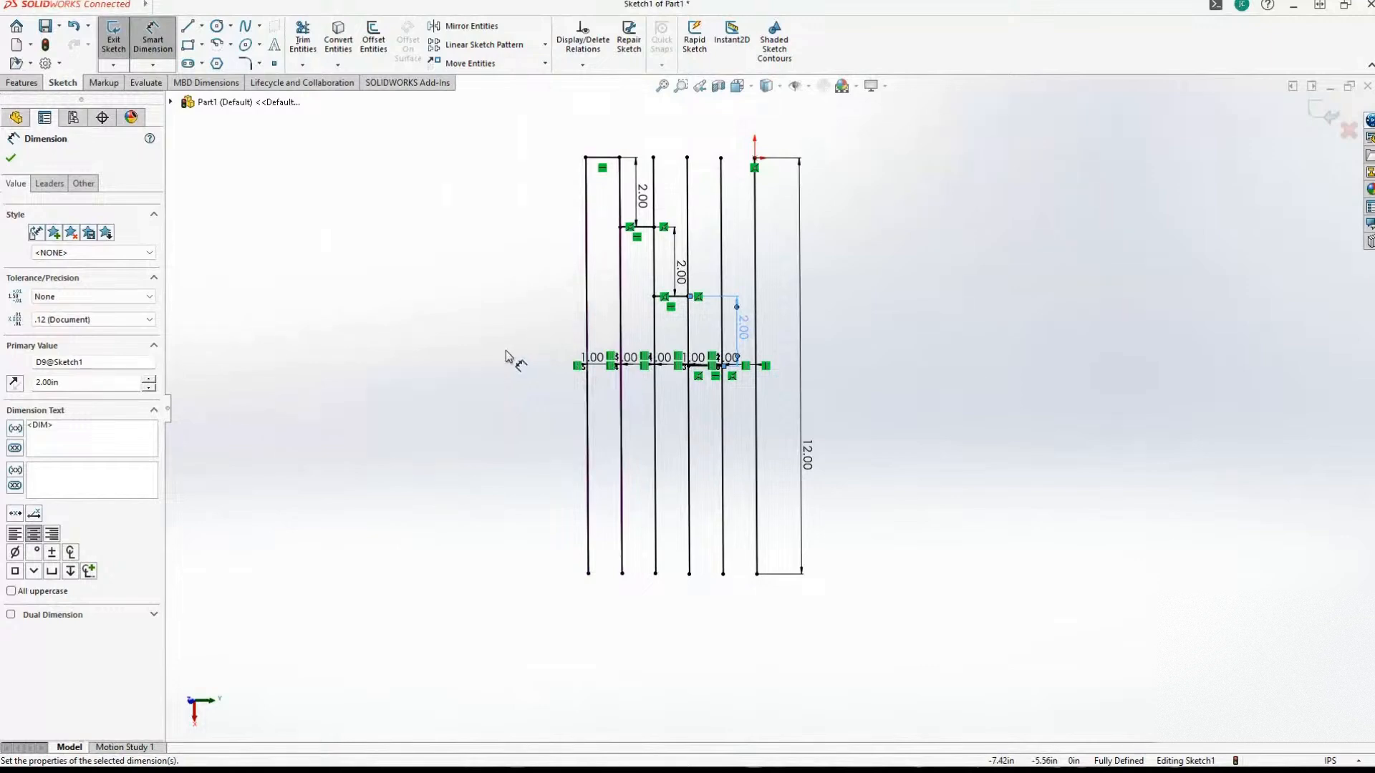
scroll(506, 356, down, 3)
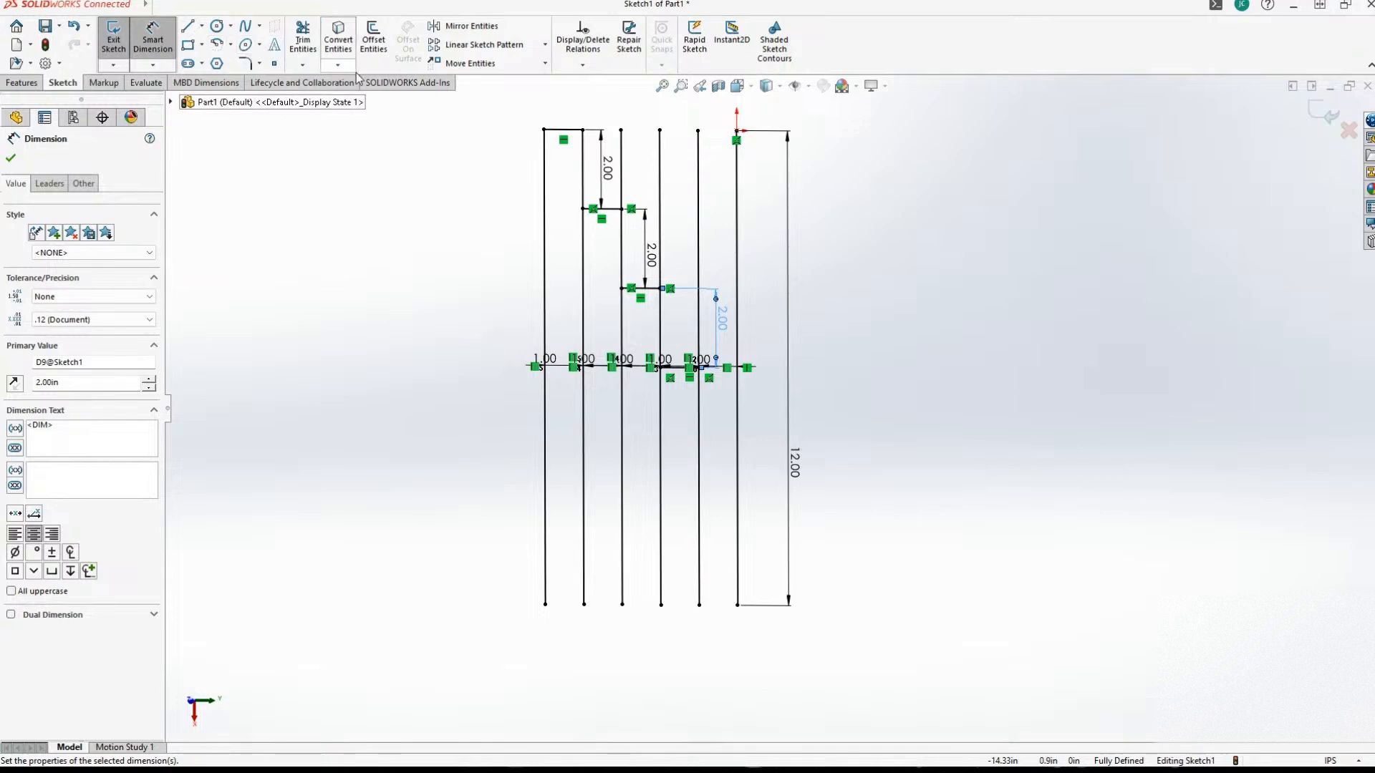
click(187, 27)
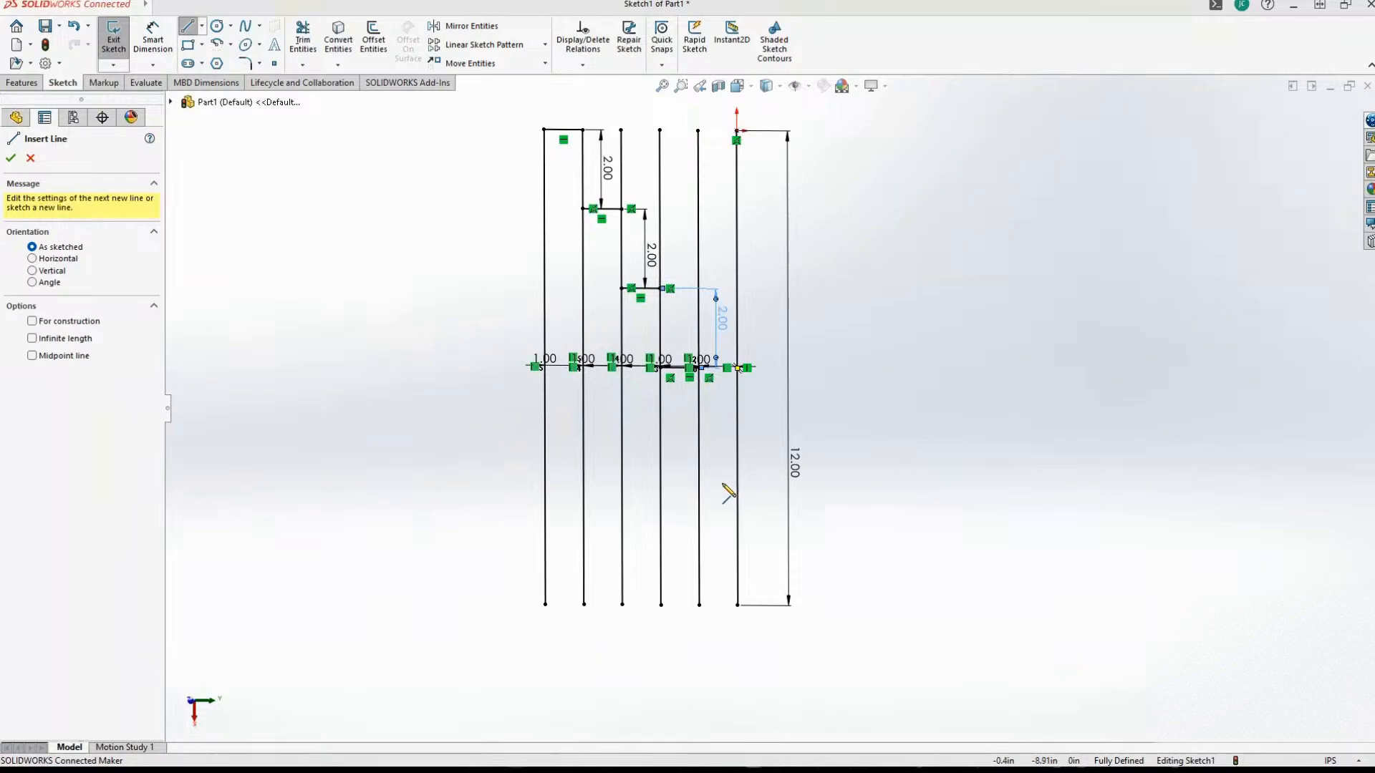
click(700, 457)
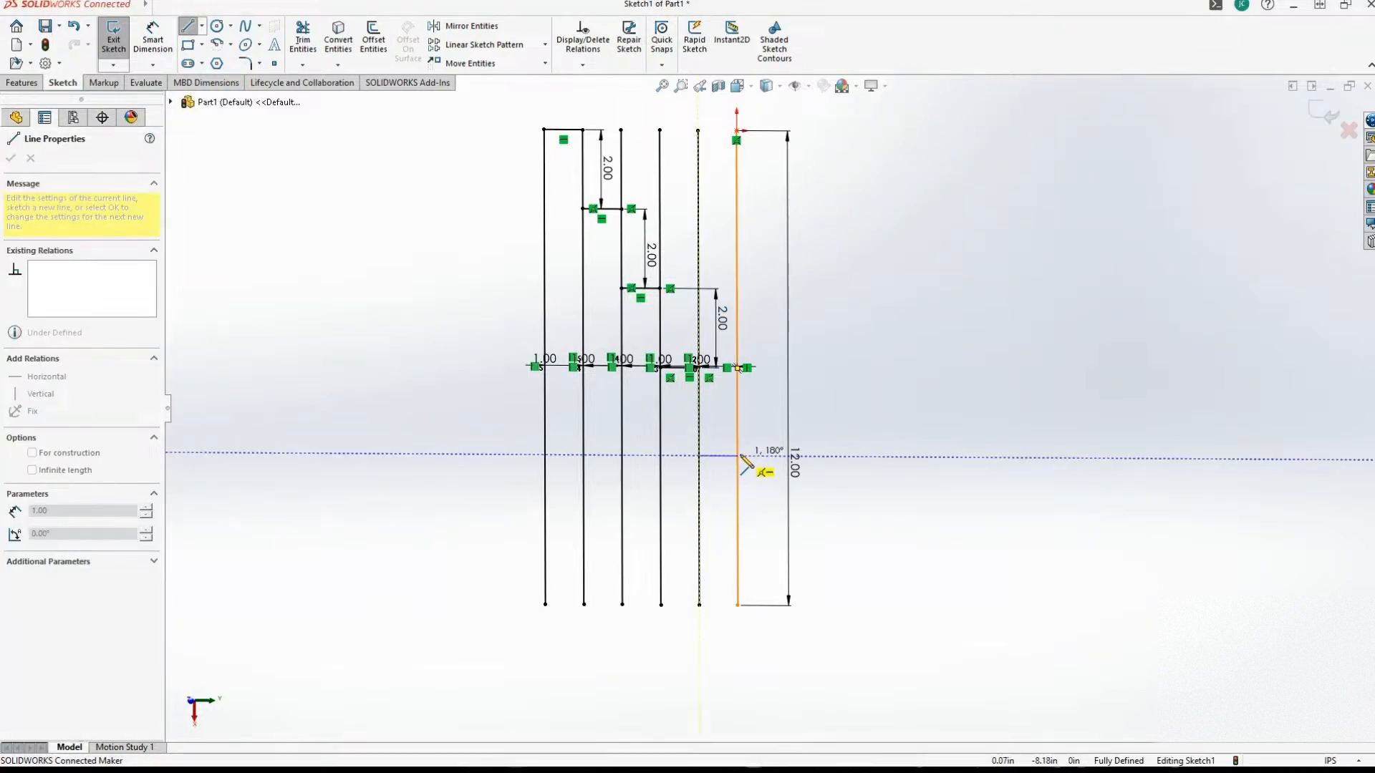
key(ctrl+z)
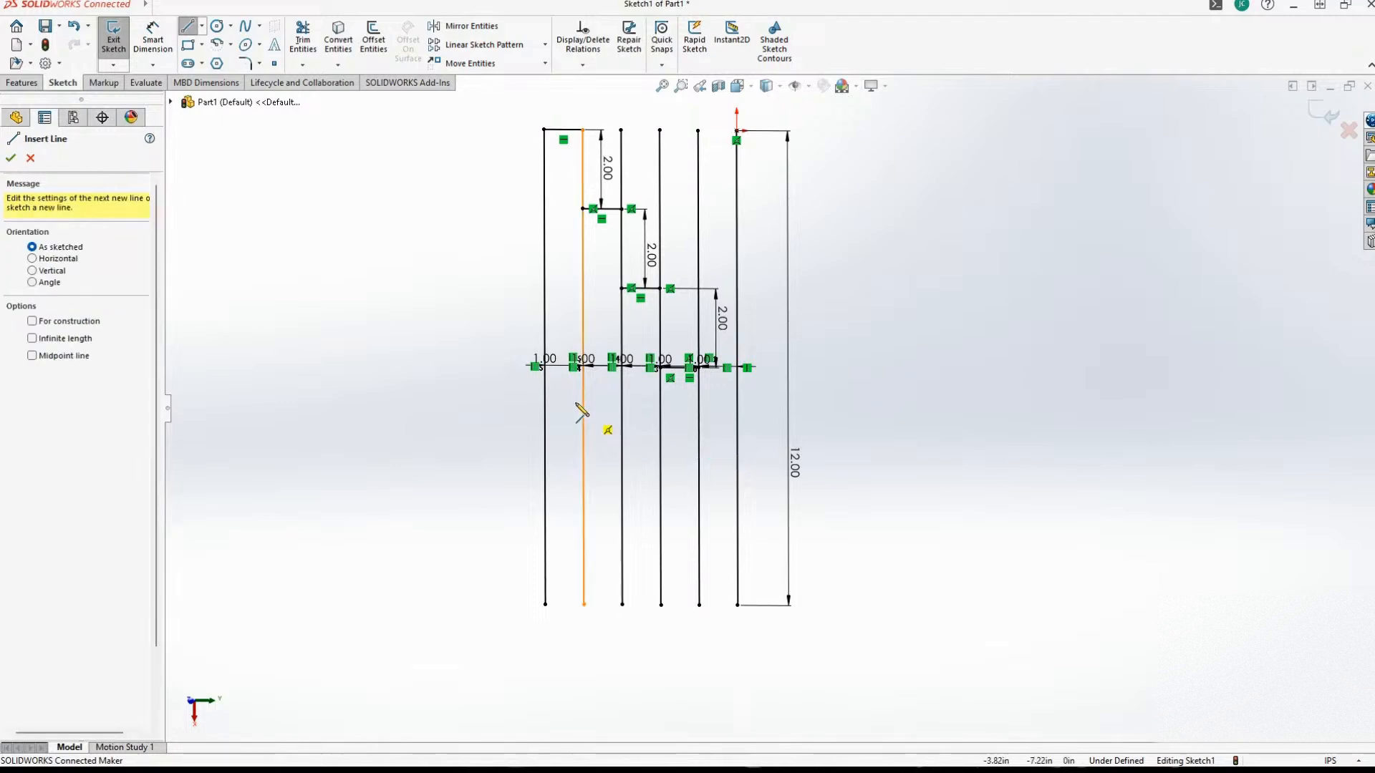
scroll(718, 492, down, 3)
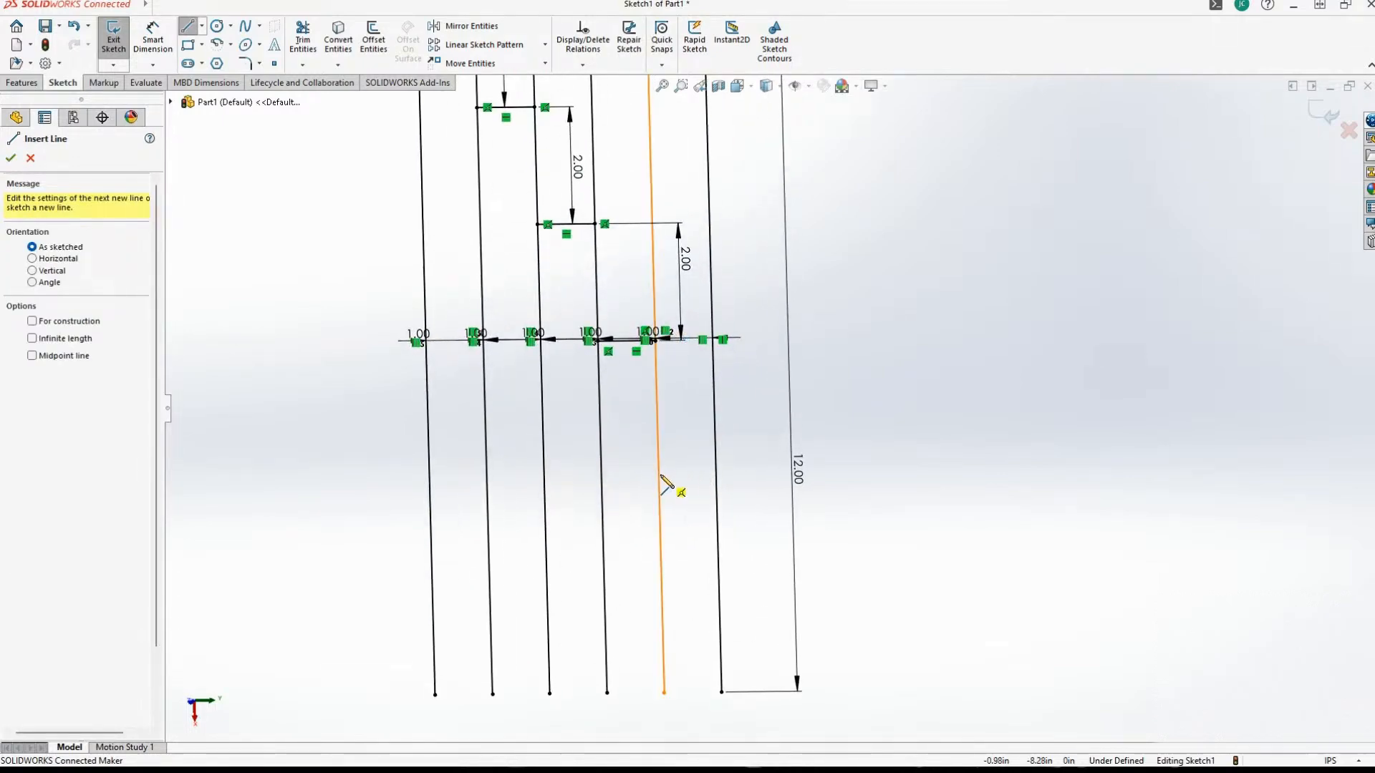
click(716, 475)
click(716, 475)
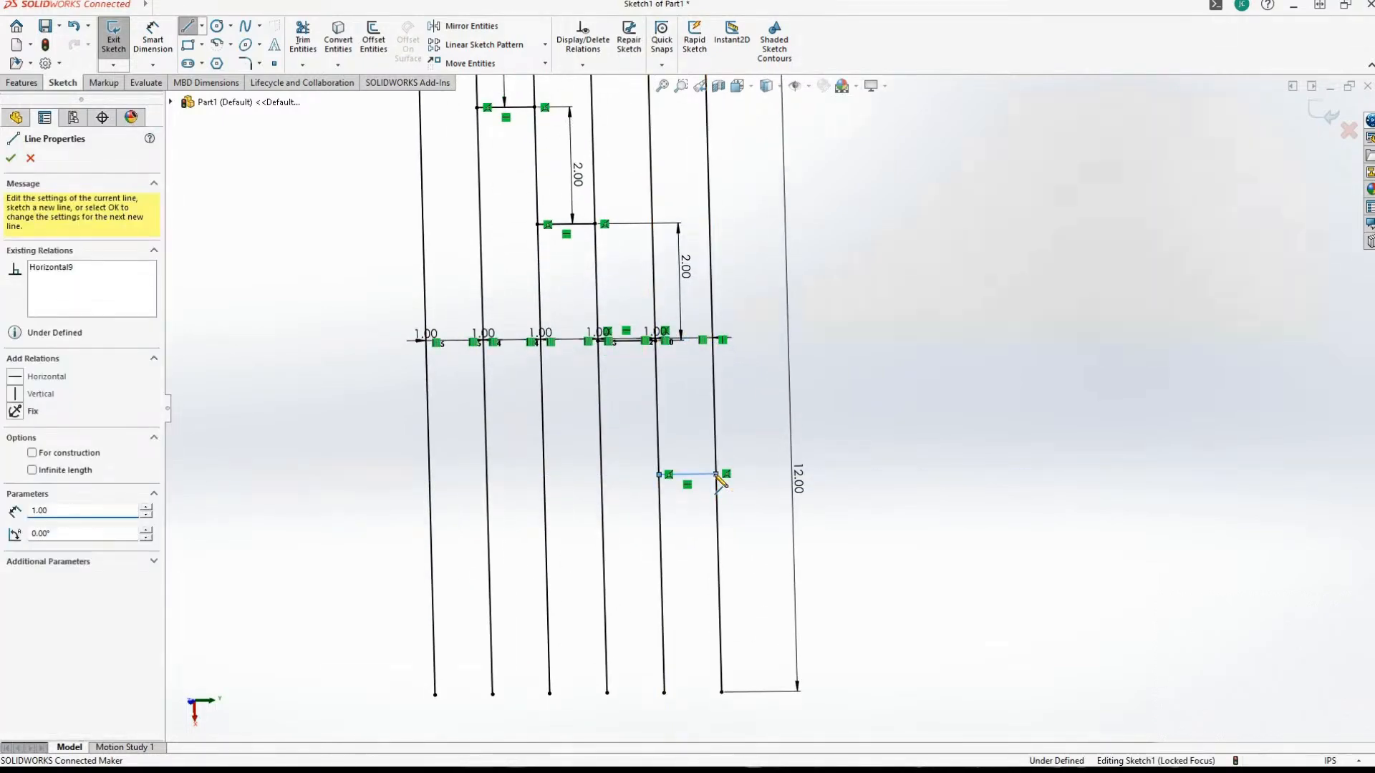
scroll(719, 482, up, 1)
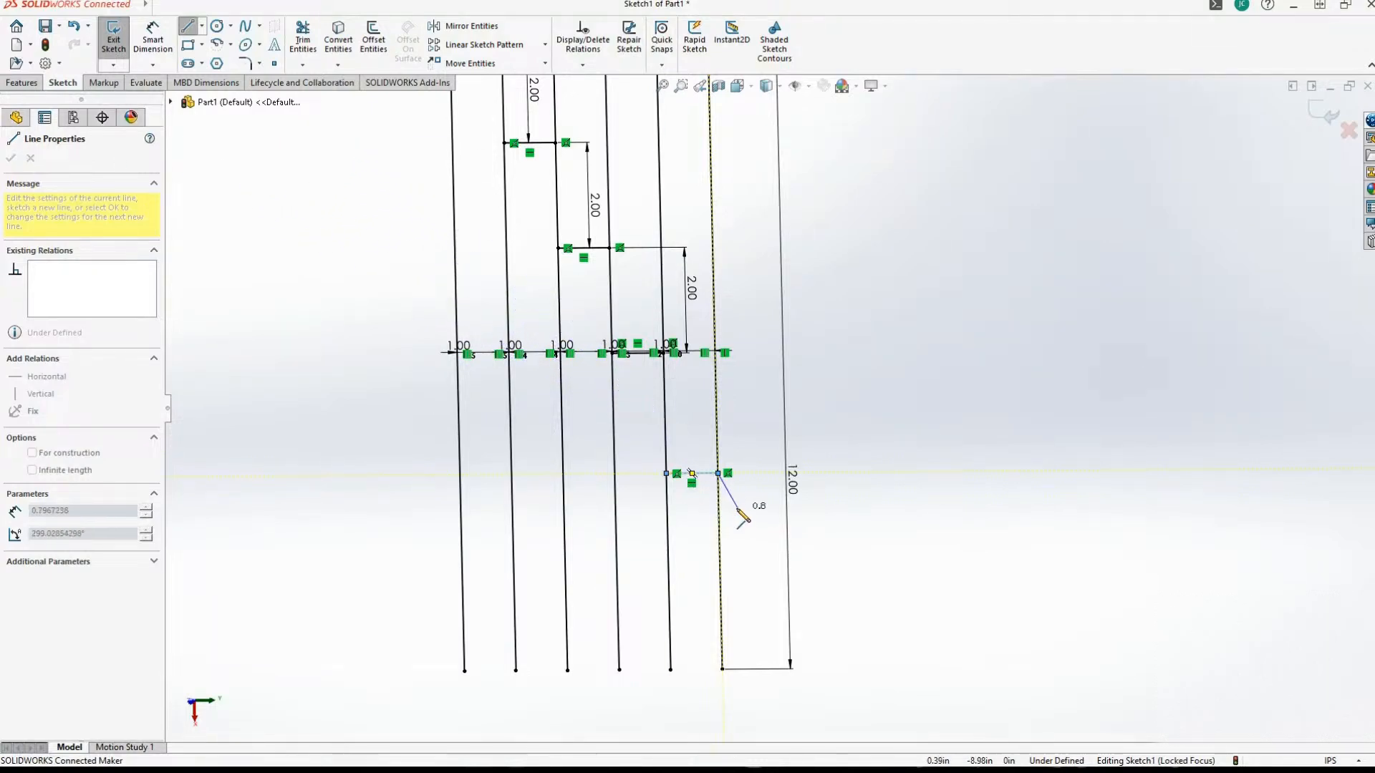
click(718, 474)
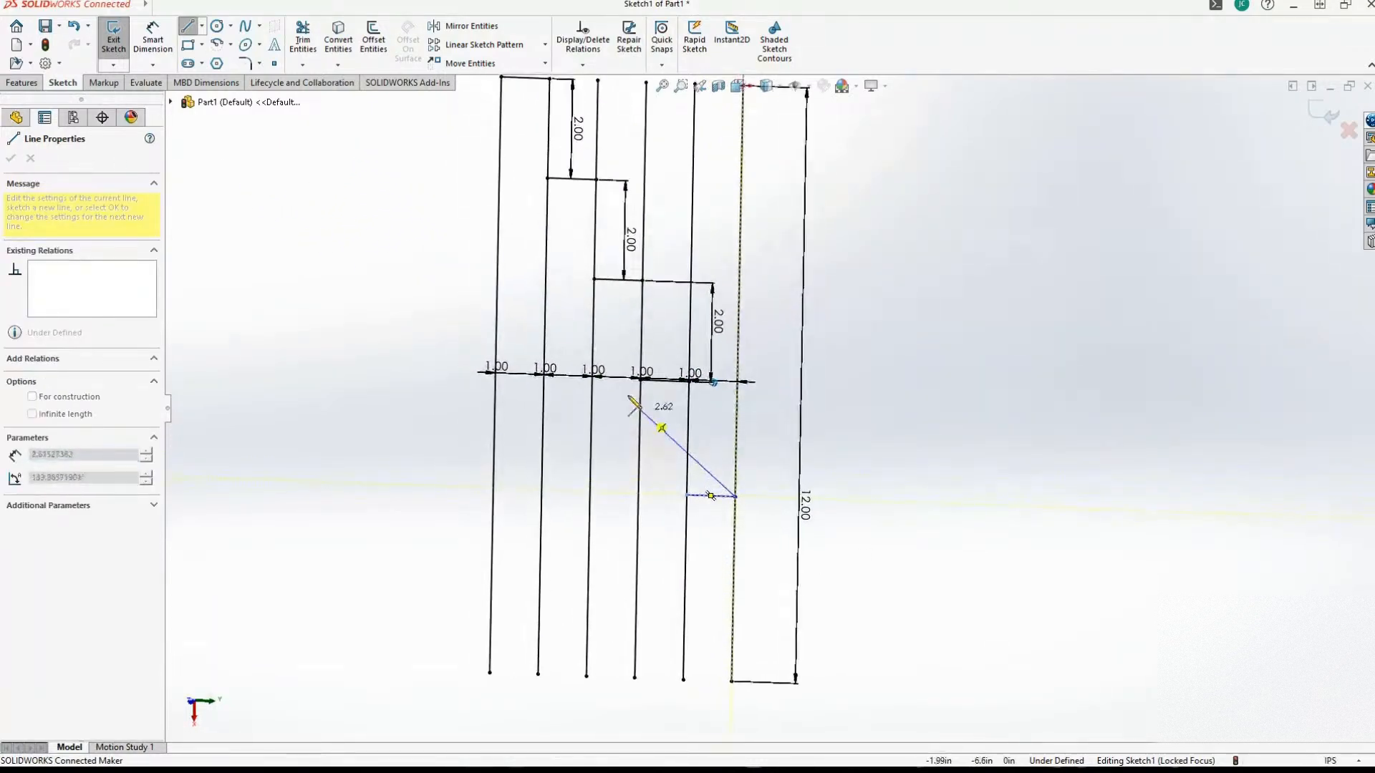
Dimension the vertical distance between the fourth and fifth short horizontal lines as 2 in.
click(157, 32)
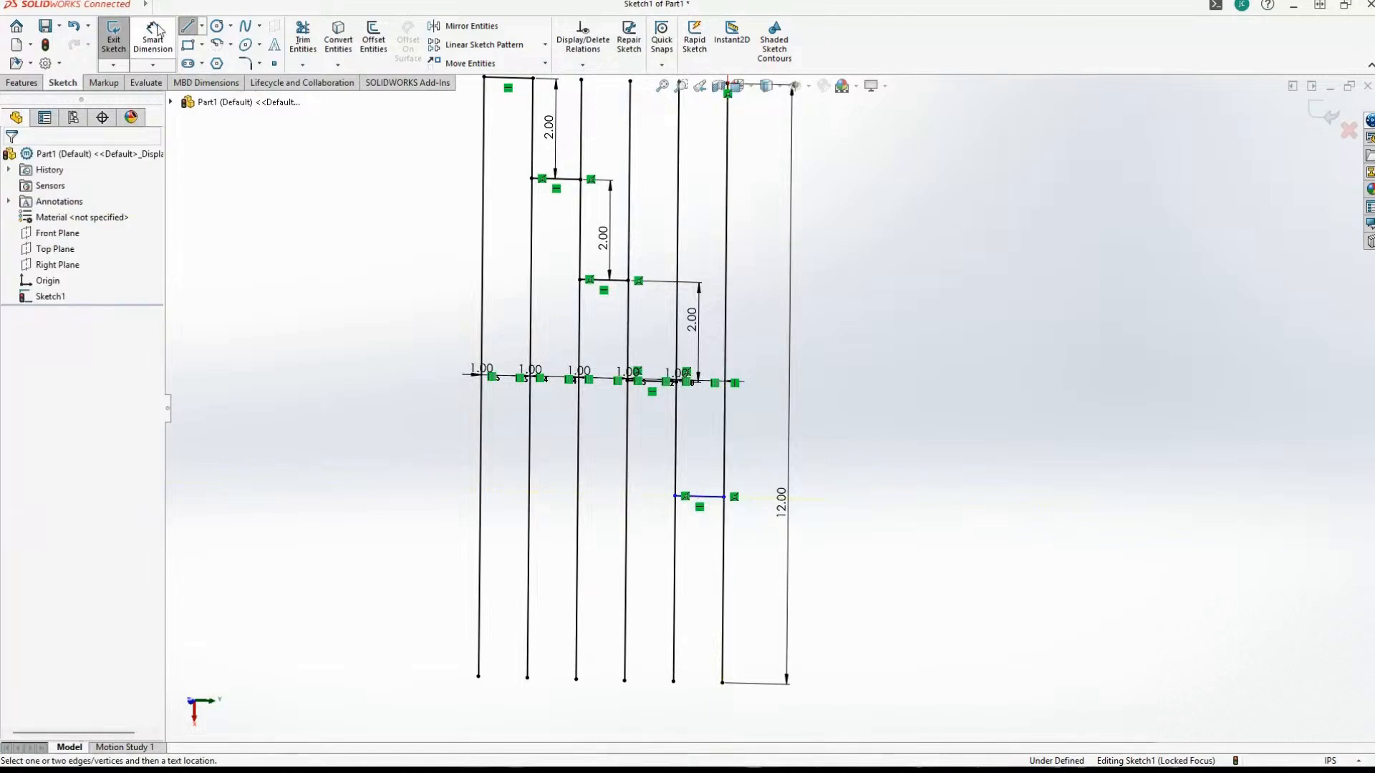
scroll(662, 397, down, 3)
click(656, 393)
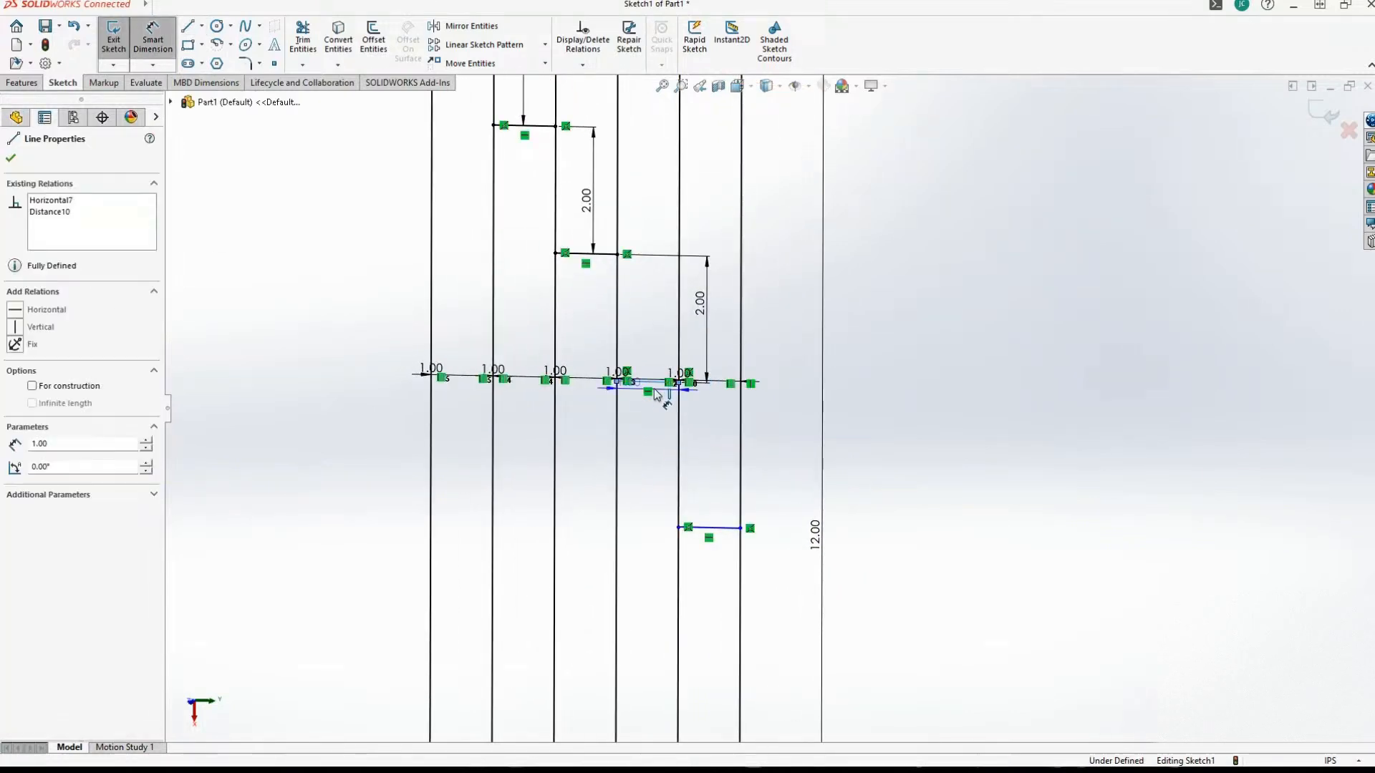
click(711, 527)
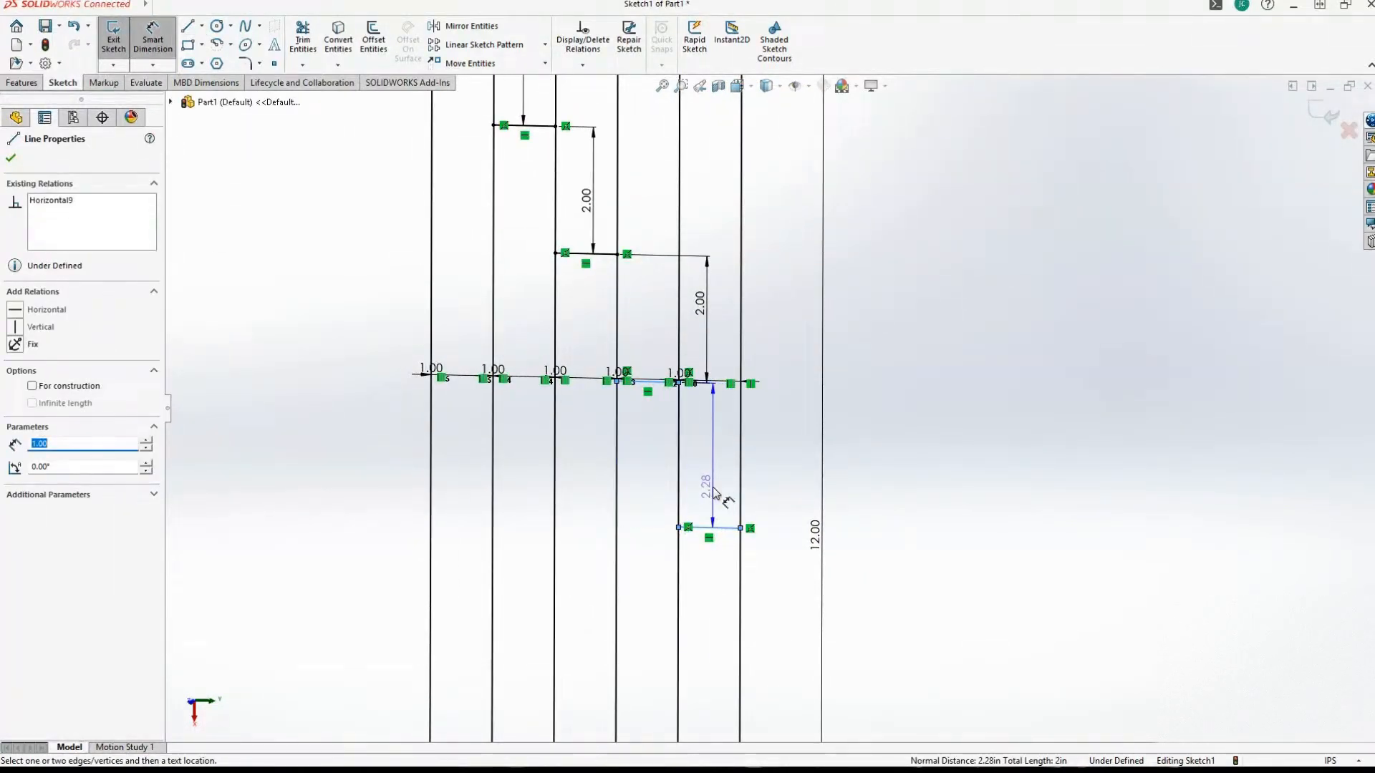
click(716, 467)
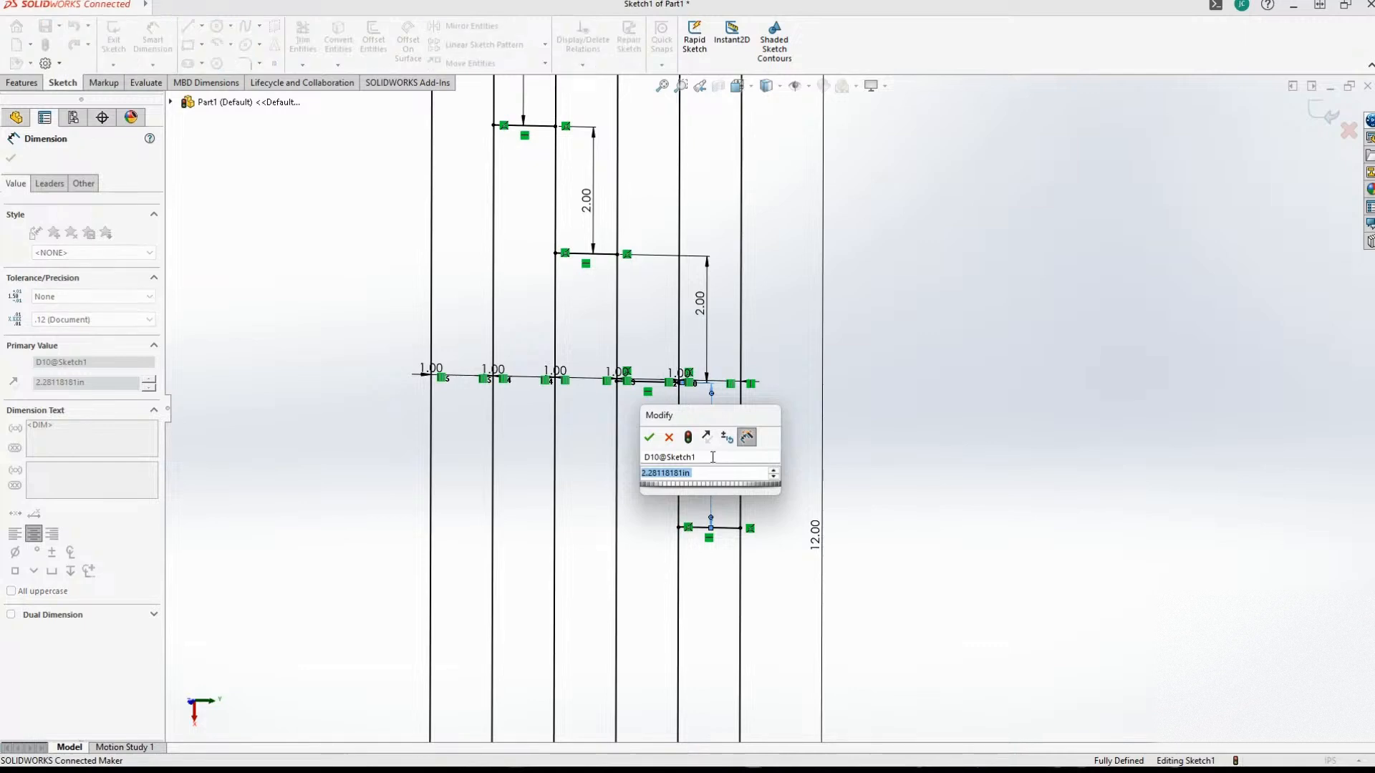
text(2)
key(Return)
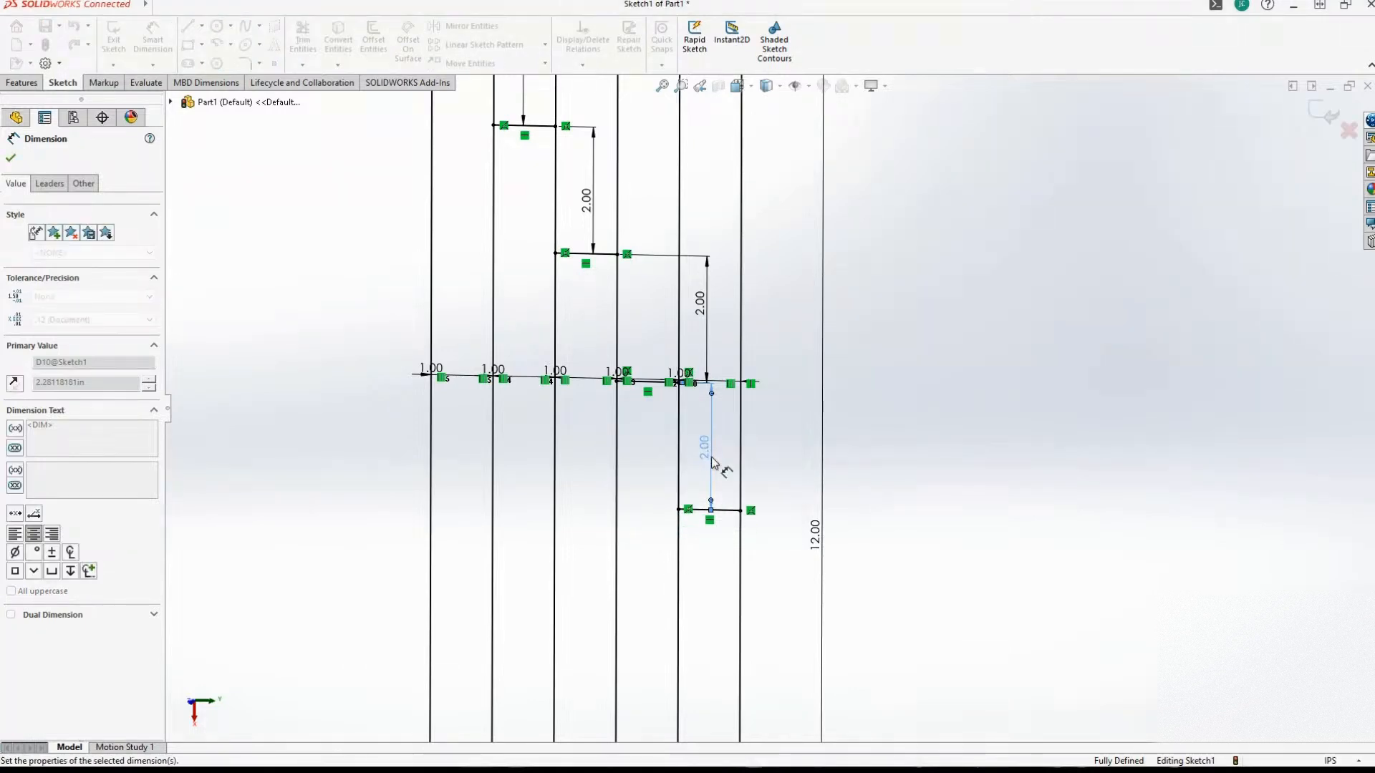
Delete the 12 in length dimension from the sixth vertical line at the origin.
scroll(687, 630, up, 3)
scroll(419, 398, up, 2)
scroll(429, 411, down, 5)
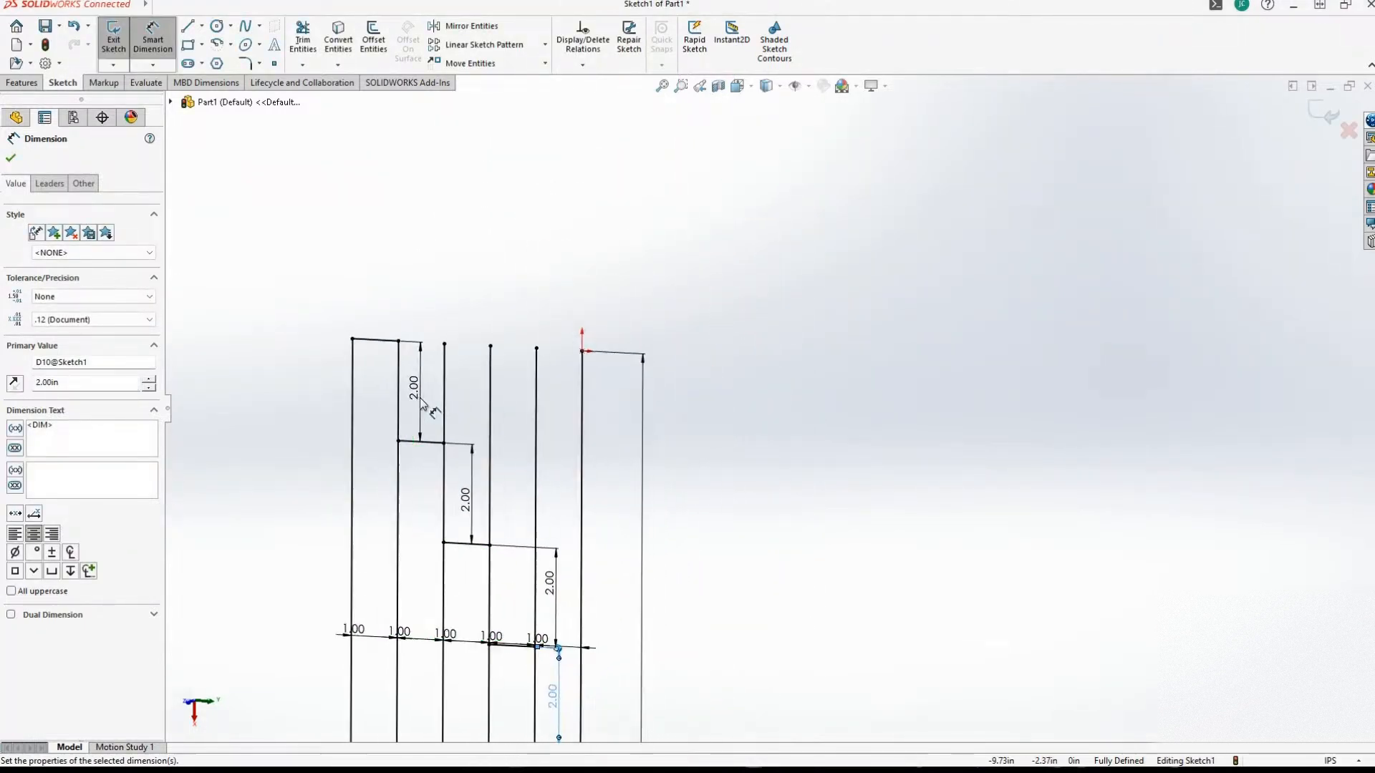
scroll(325, 376, up, 1)
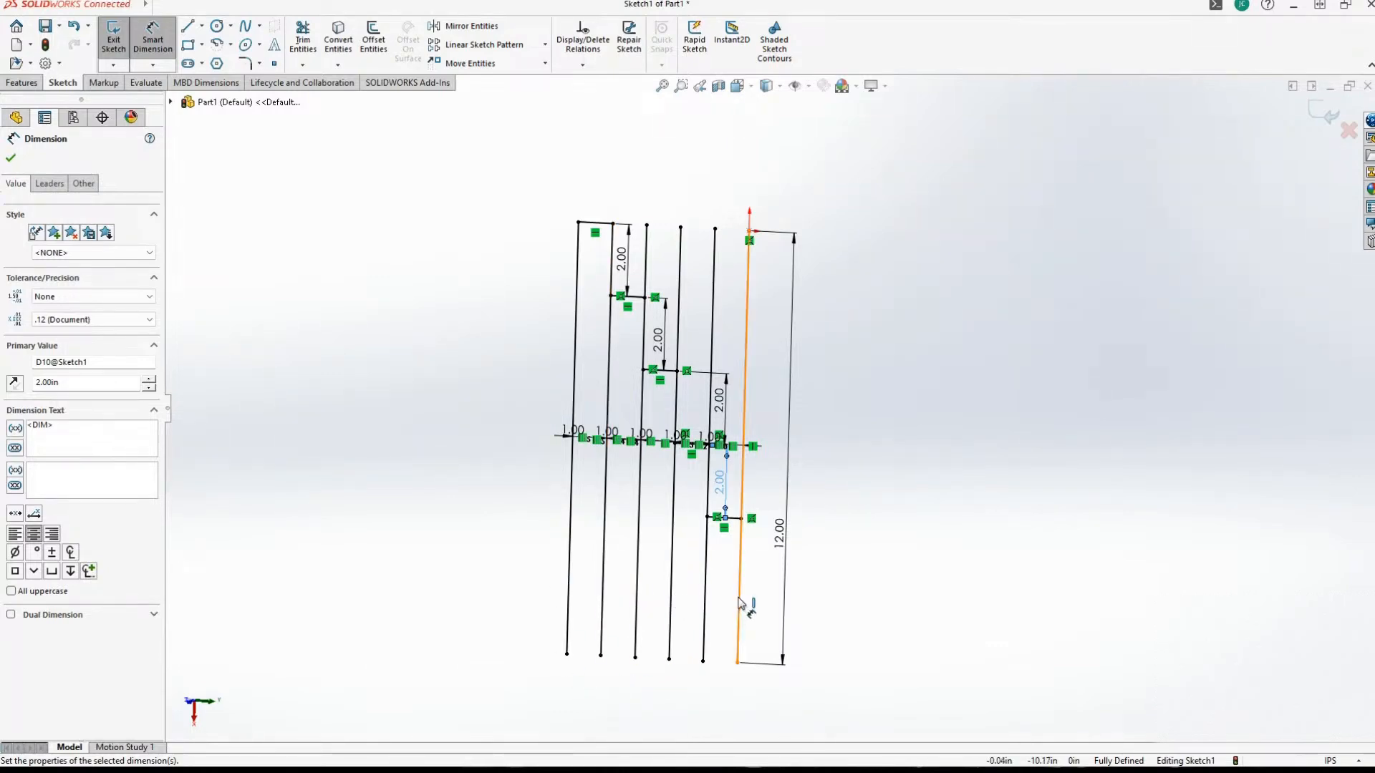
scroll(601, 501, down, 4)
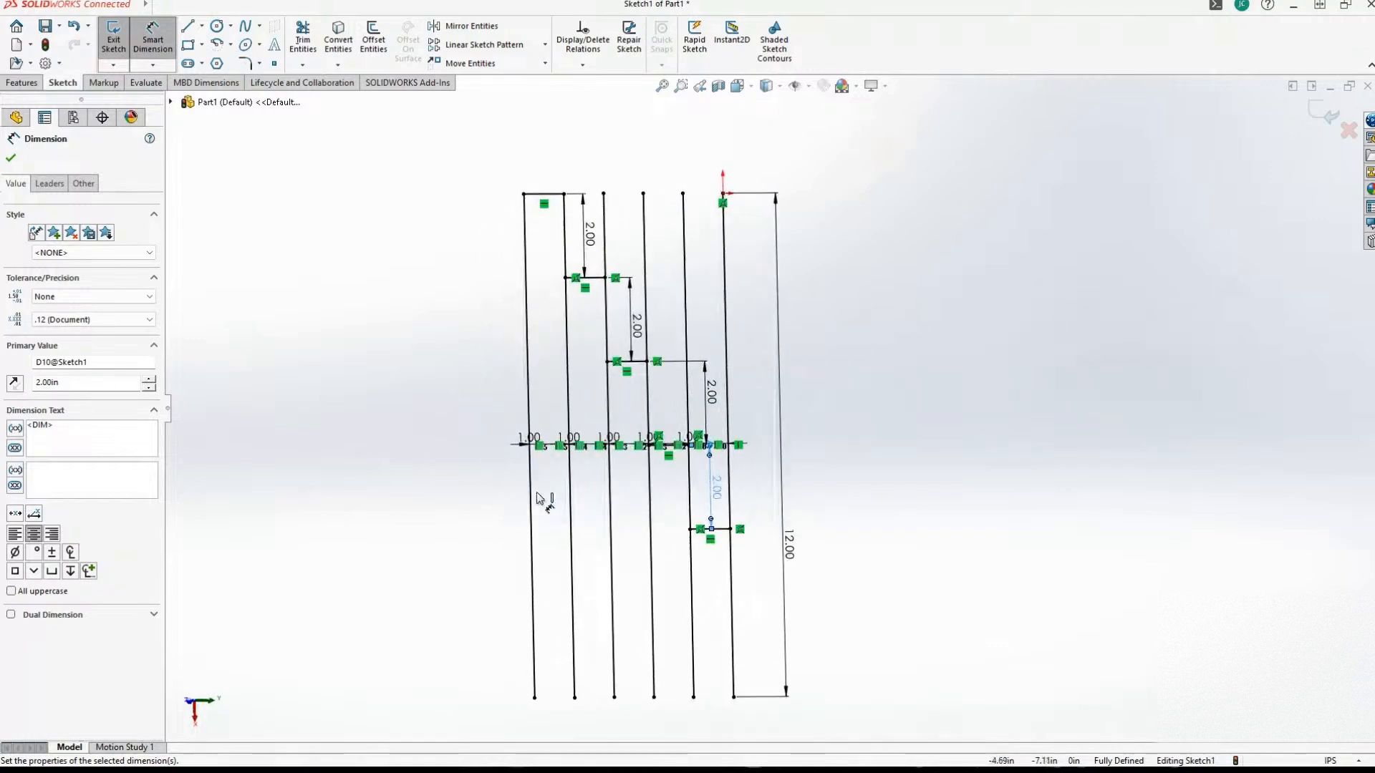
scroll(427, 215, up, 3)
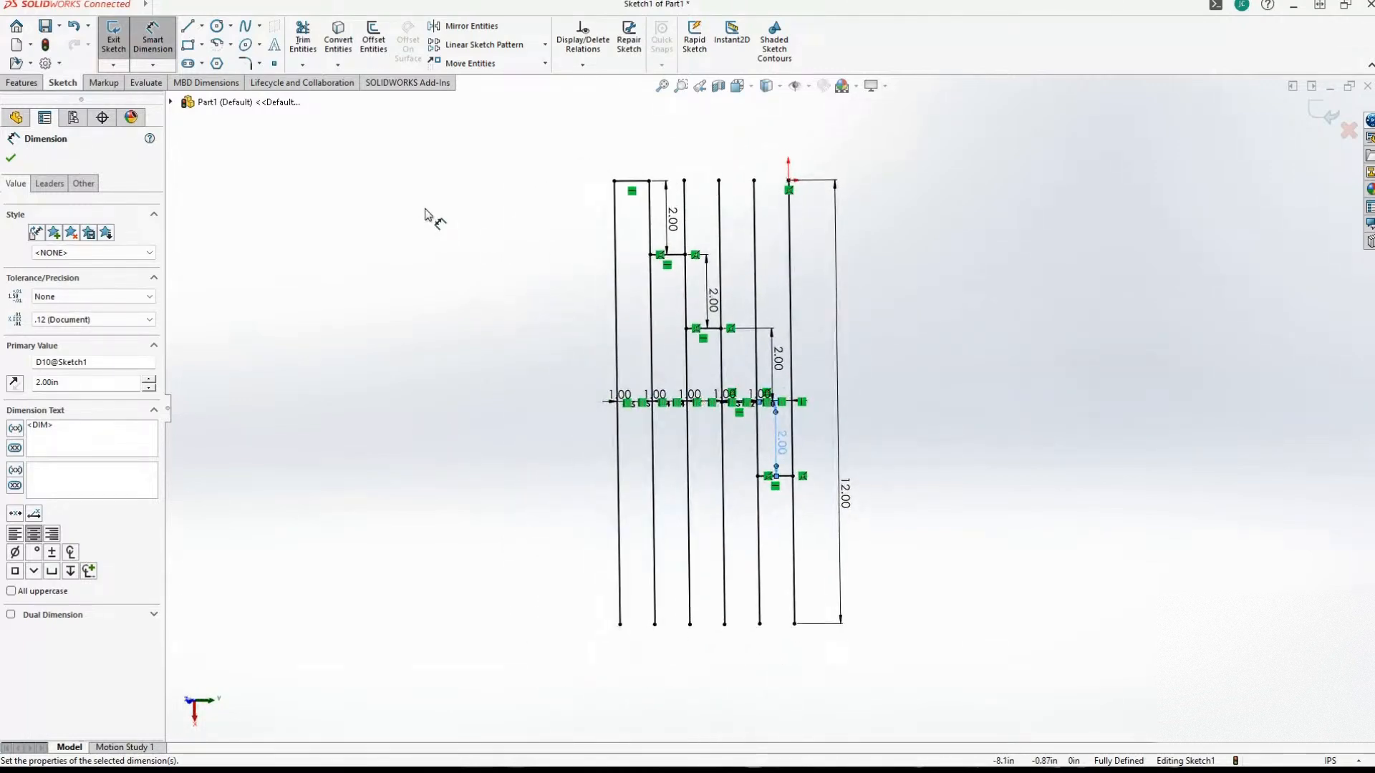
scroll(424, 237, down, 3)
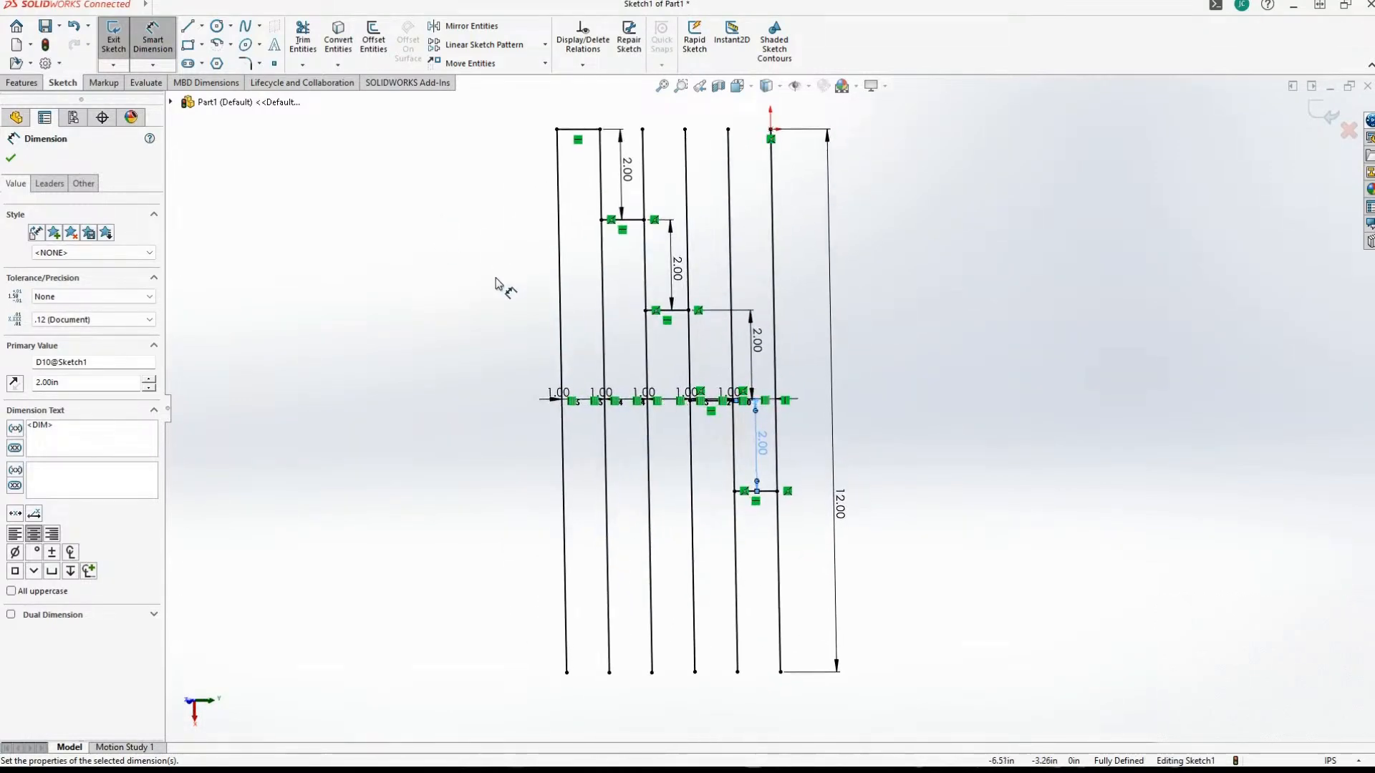
scroll(454, 340, down, 2)
scroll(452, 340, up, 2)
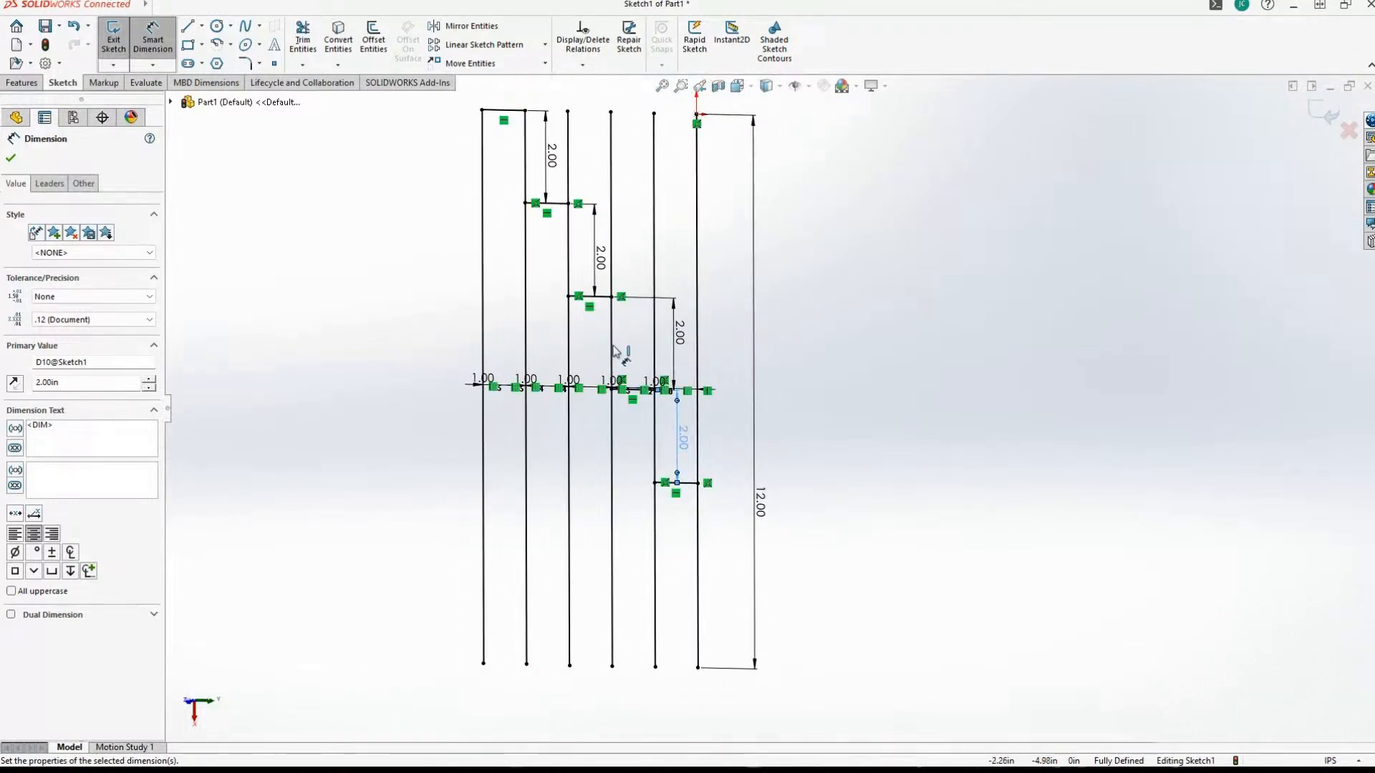
click(754, 445)
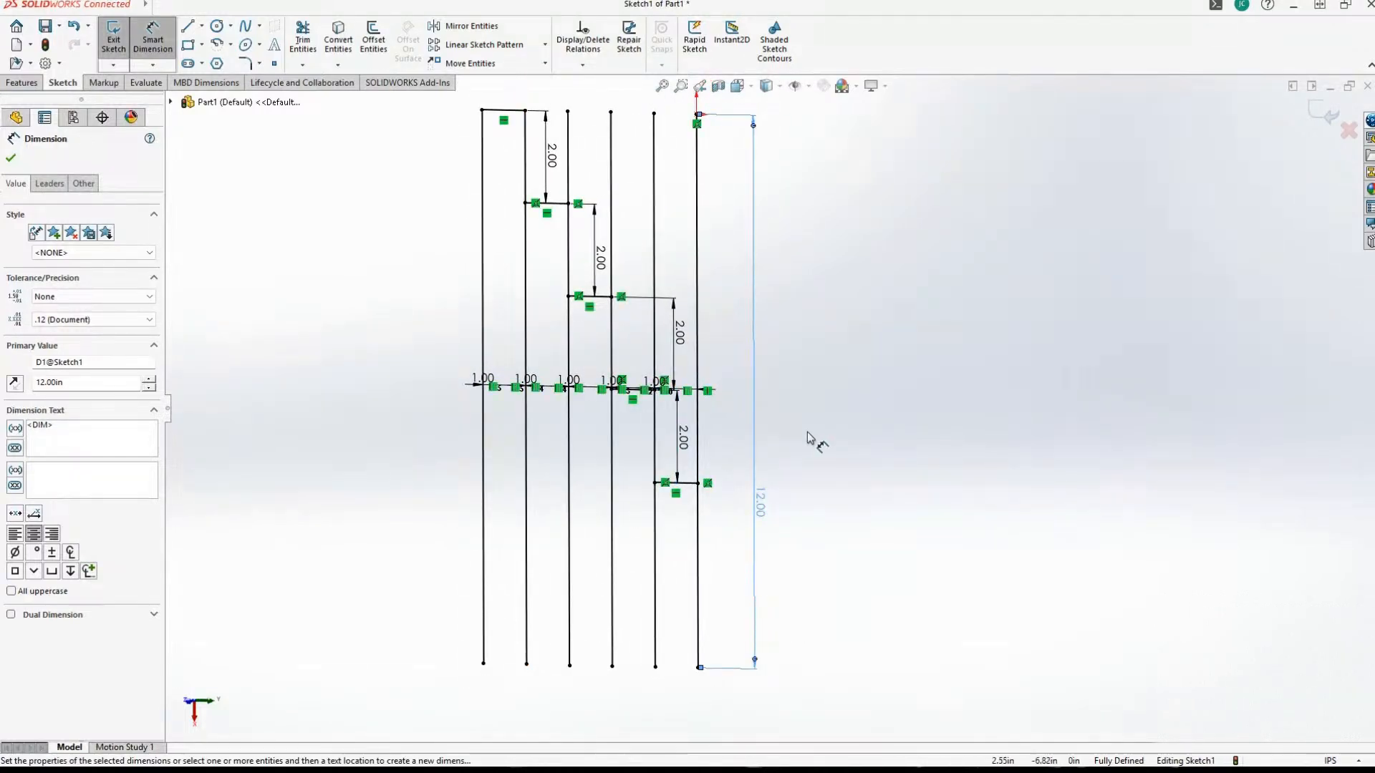
key(Delete)
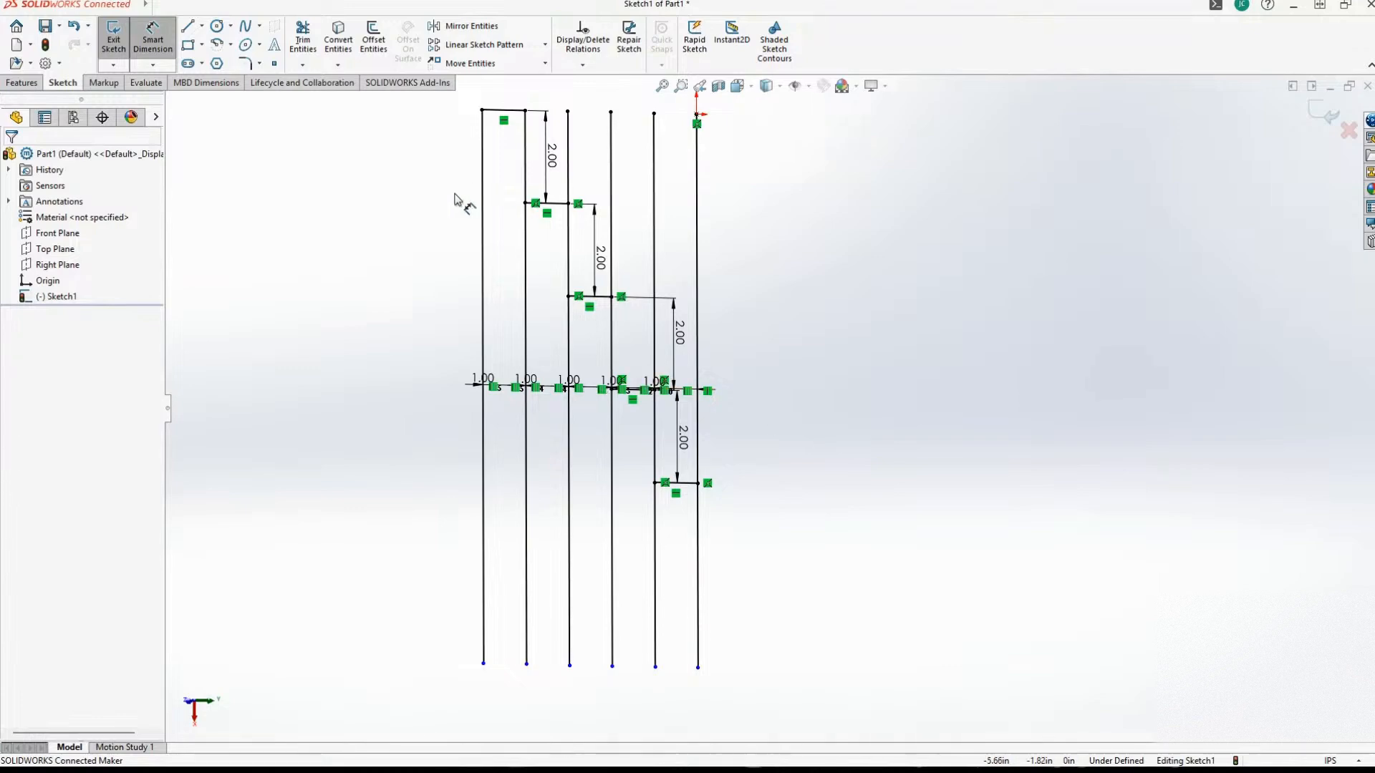
Exit the sketch and reopen Sketch1 for editing.
click(375, 37)
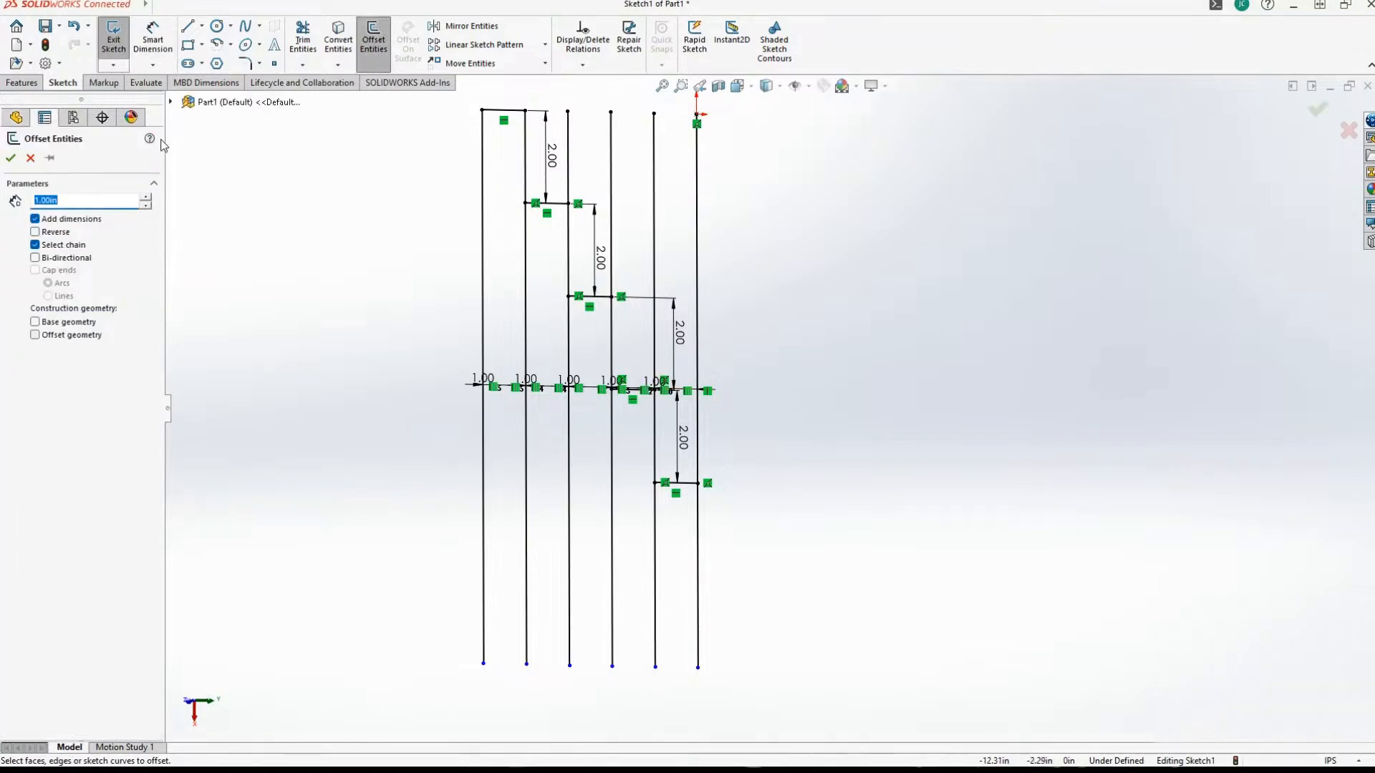
click(113, 30)
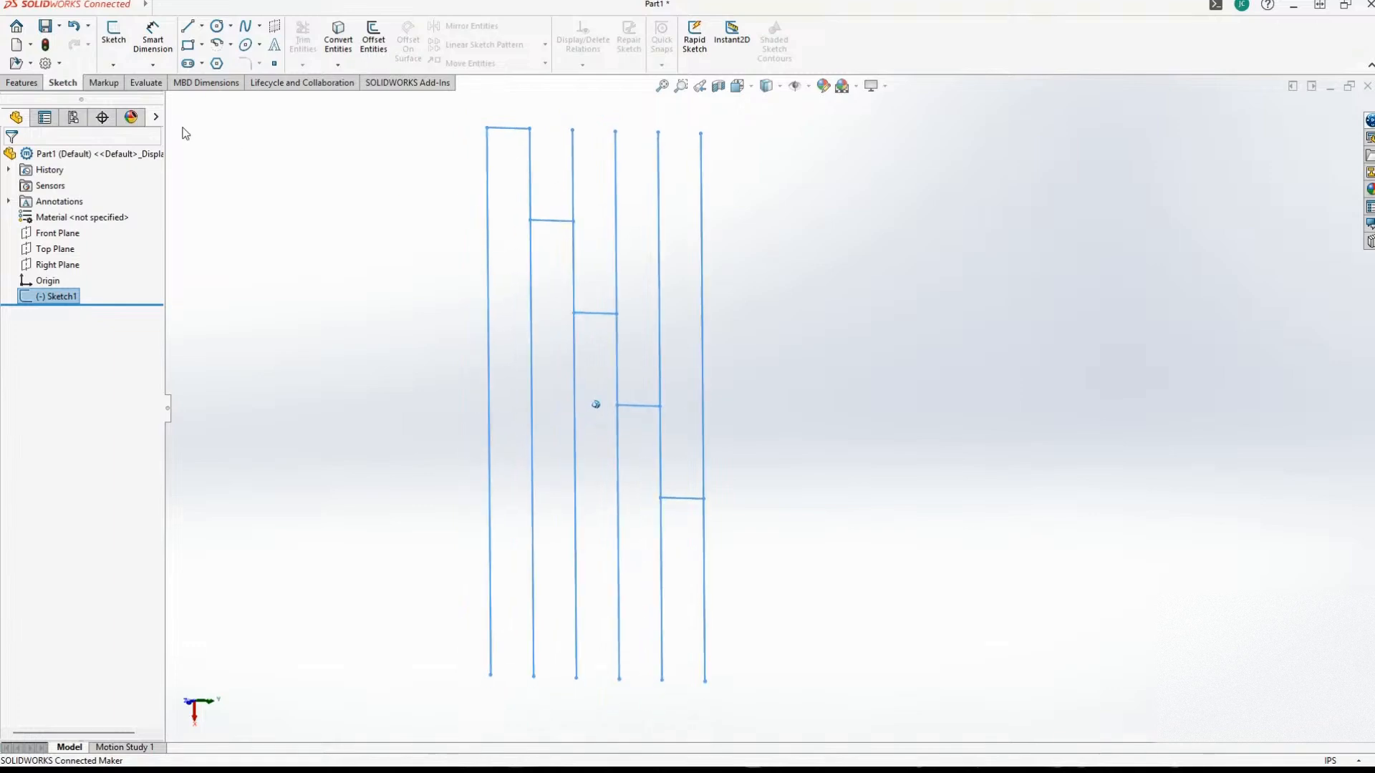
right_click(59, 298)
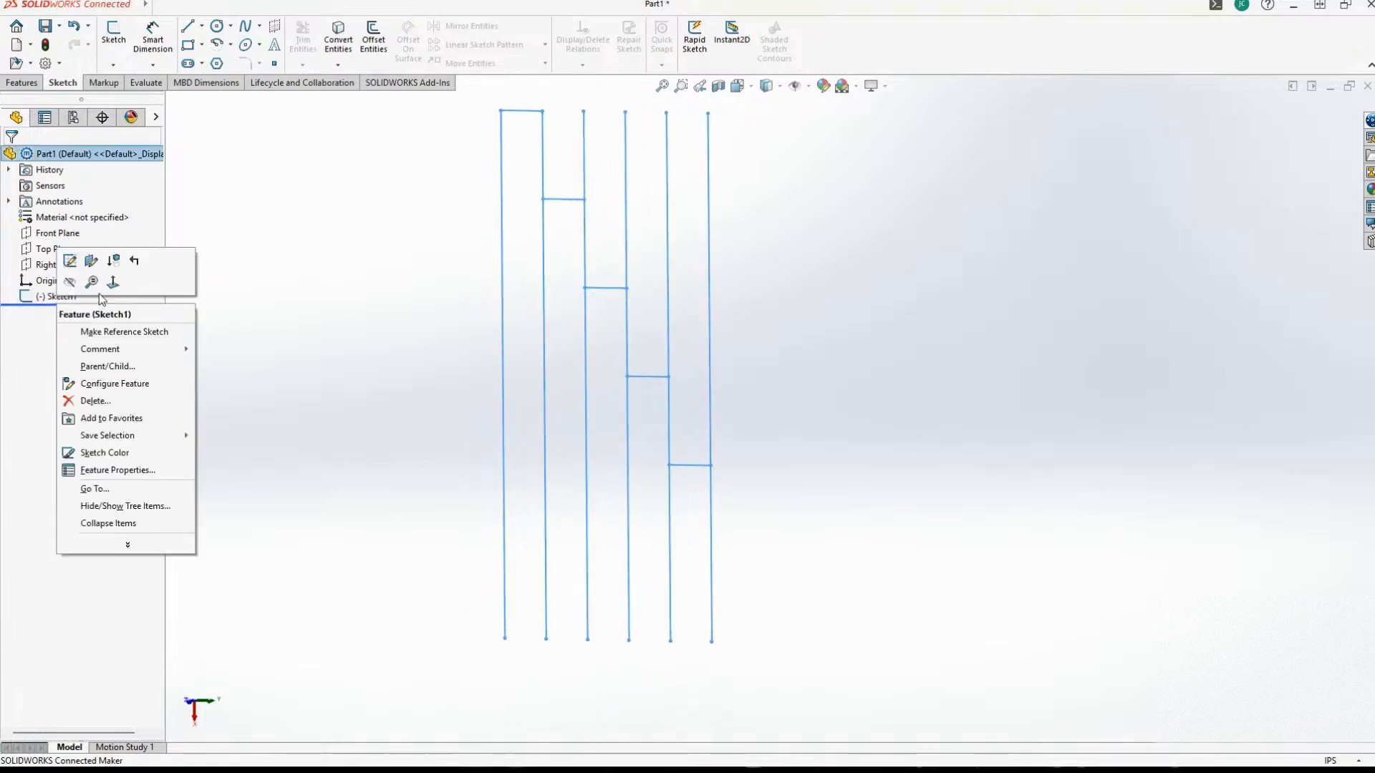
click(74, 263)
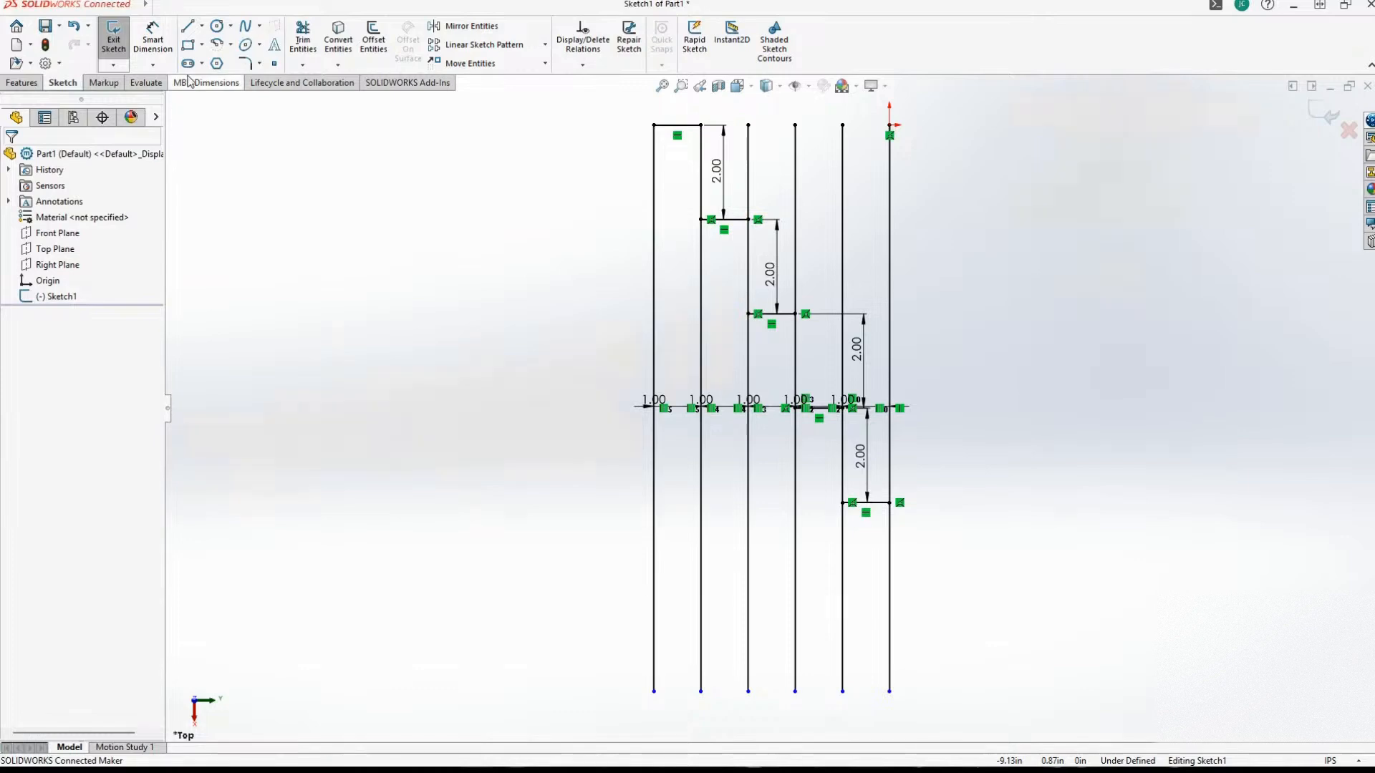
Try to trim the second vertical line against the second short horizontal line, picking it just above their junction.
click(304, 43)
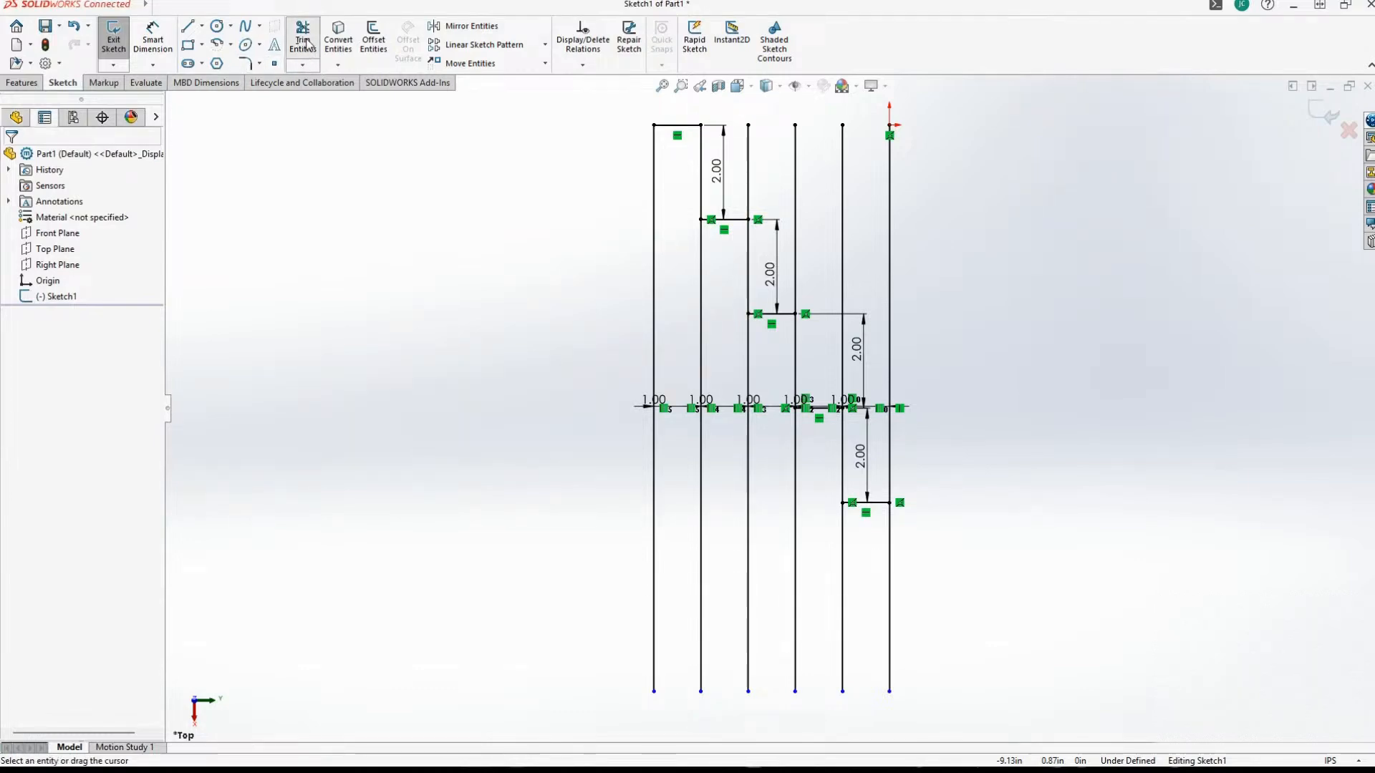
scroll(526, 349, down, 4)
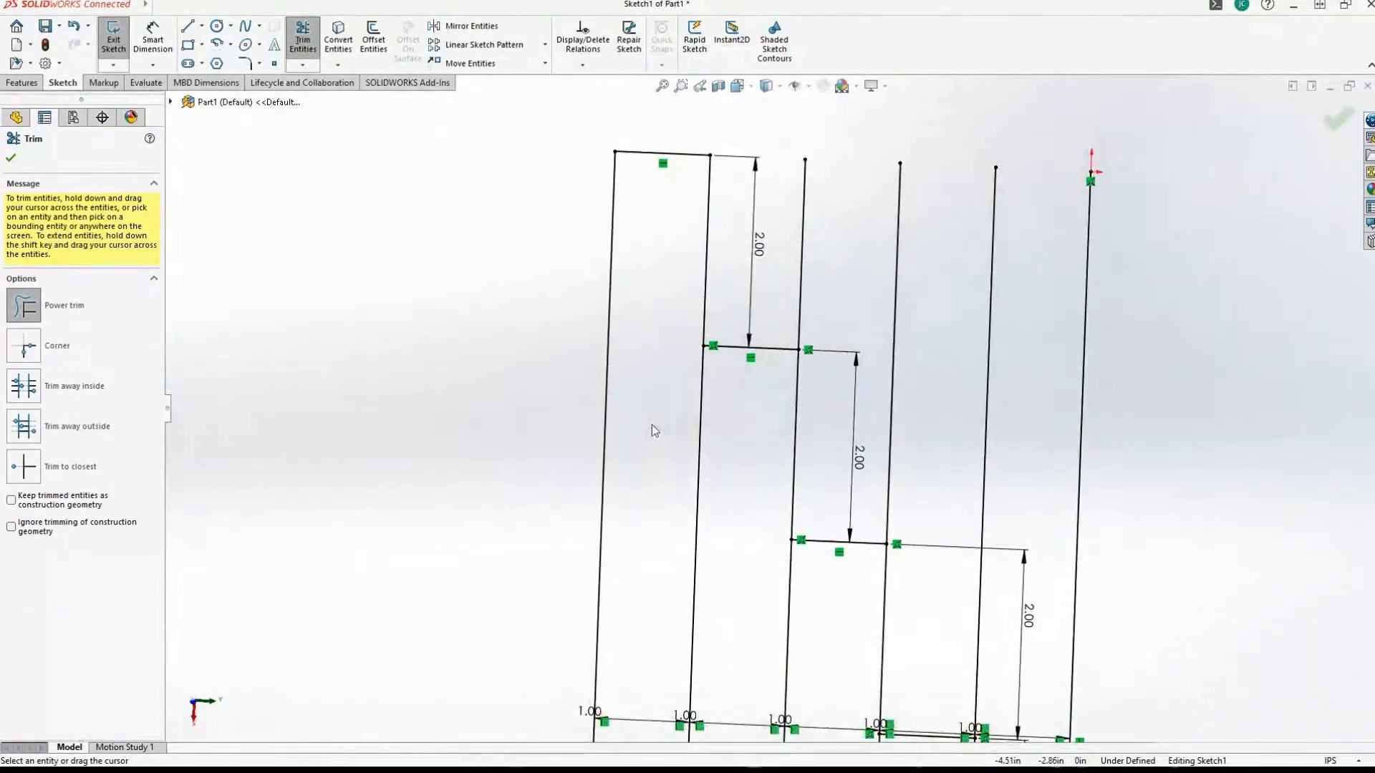
click(706, 334)
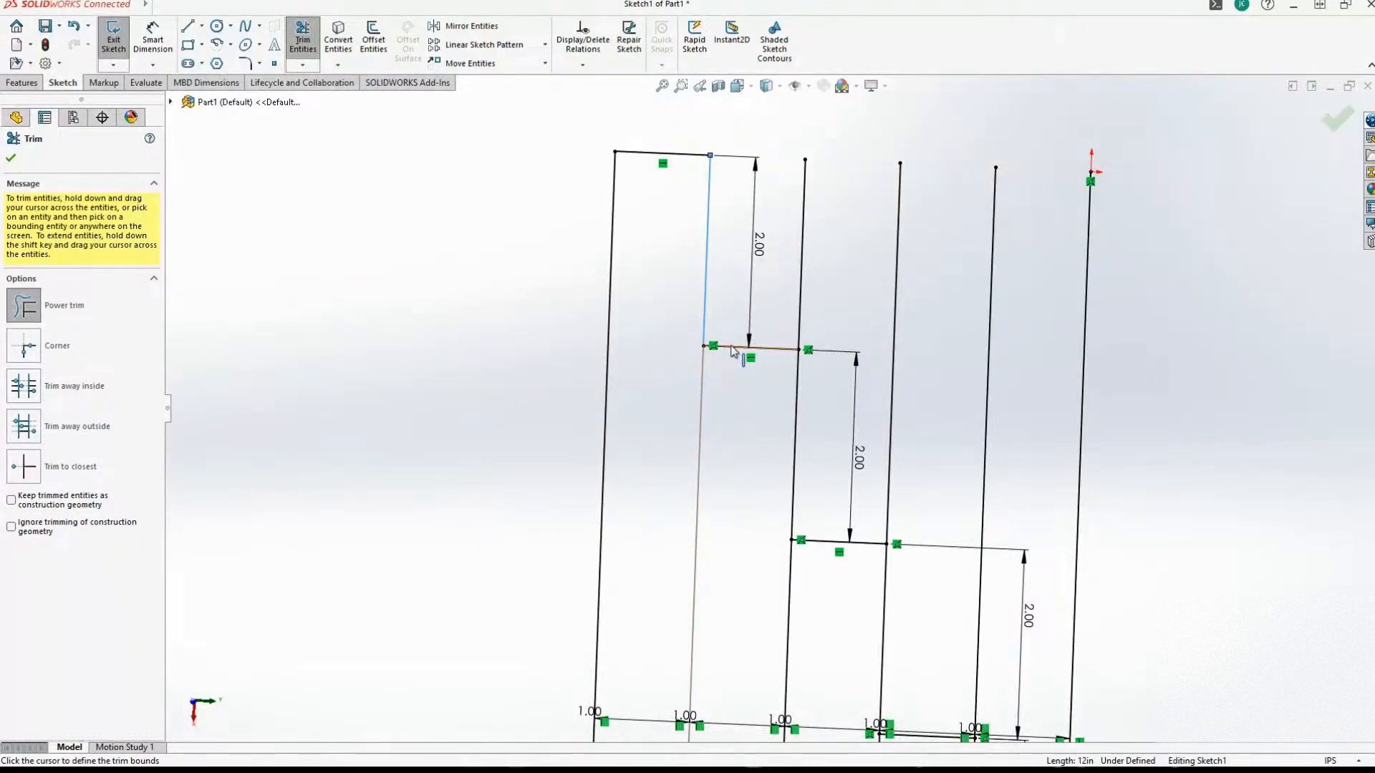
click(730, 347)
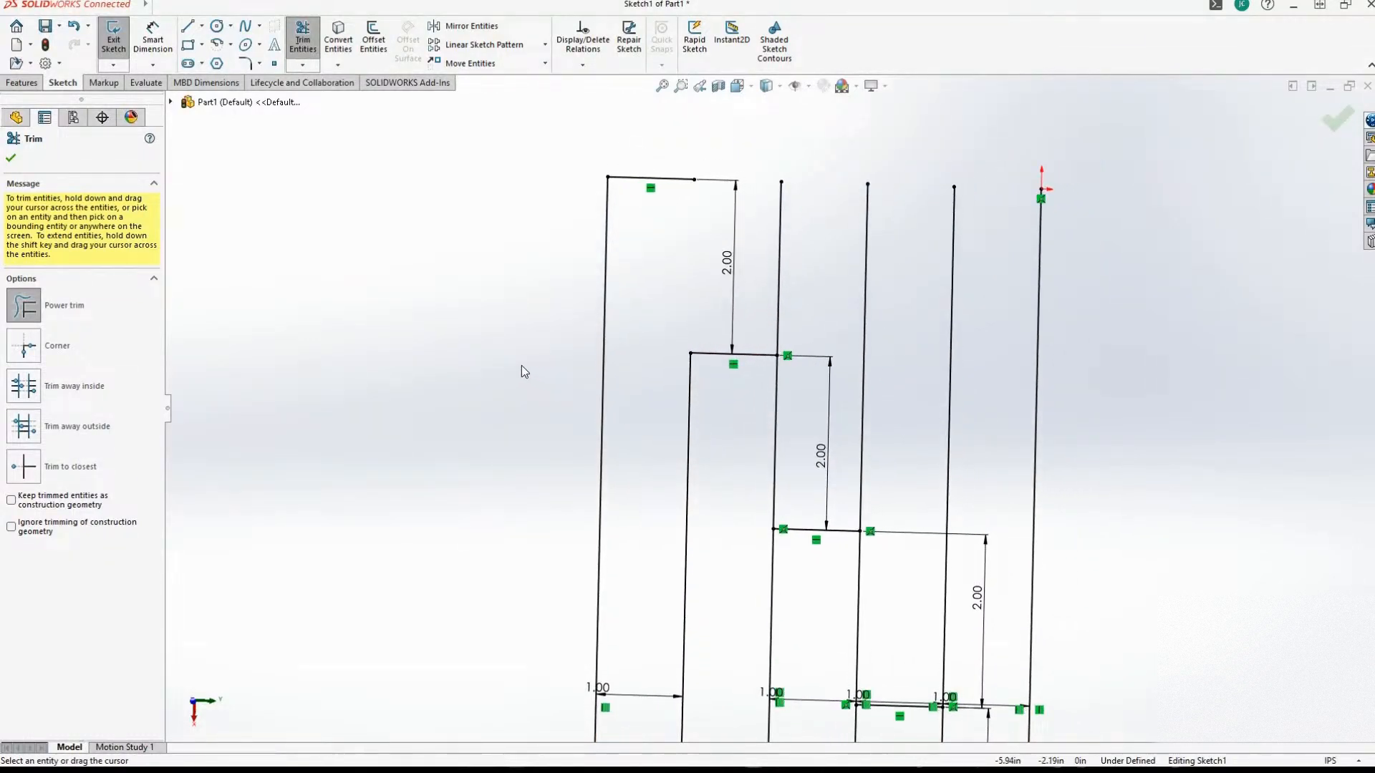
key(Escape)
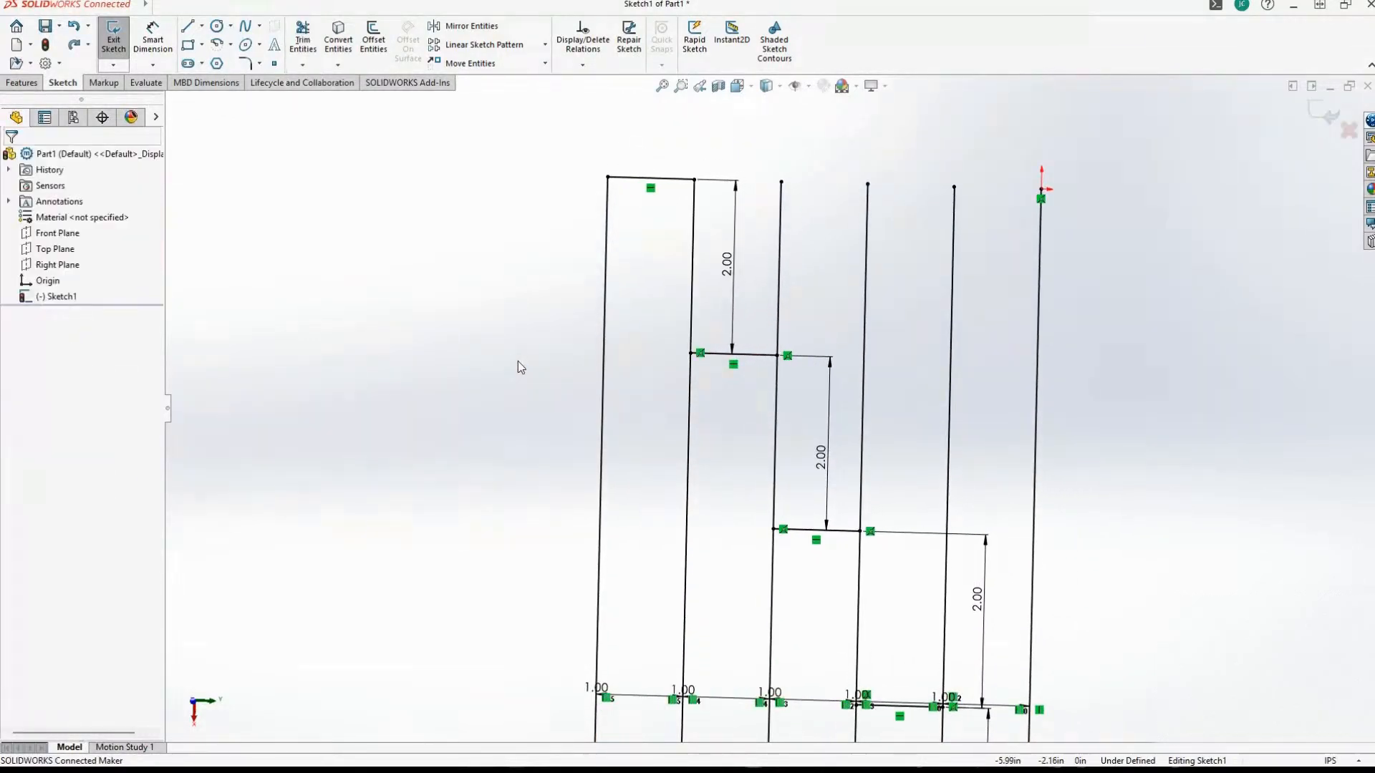
Try again to trim the second vertical line against the second short horizontal line, picking it below their junction, and undo the trim.
click(691, 394)
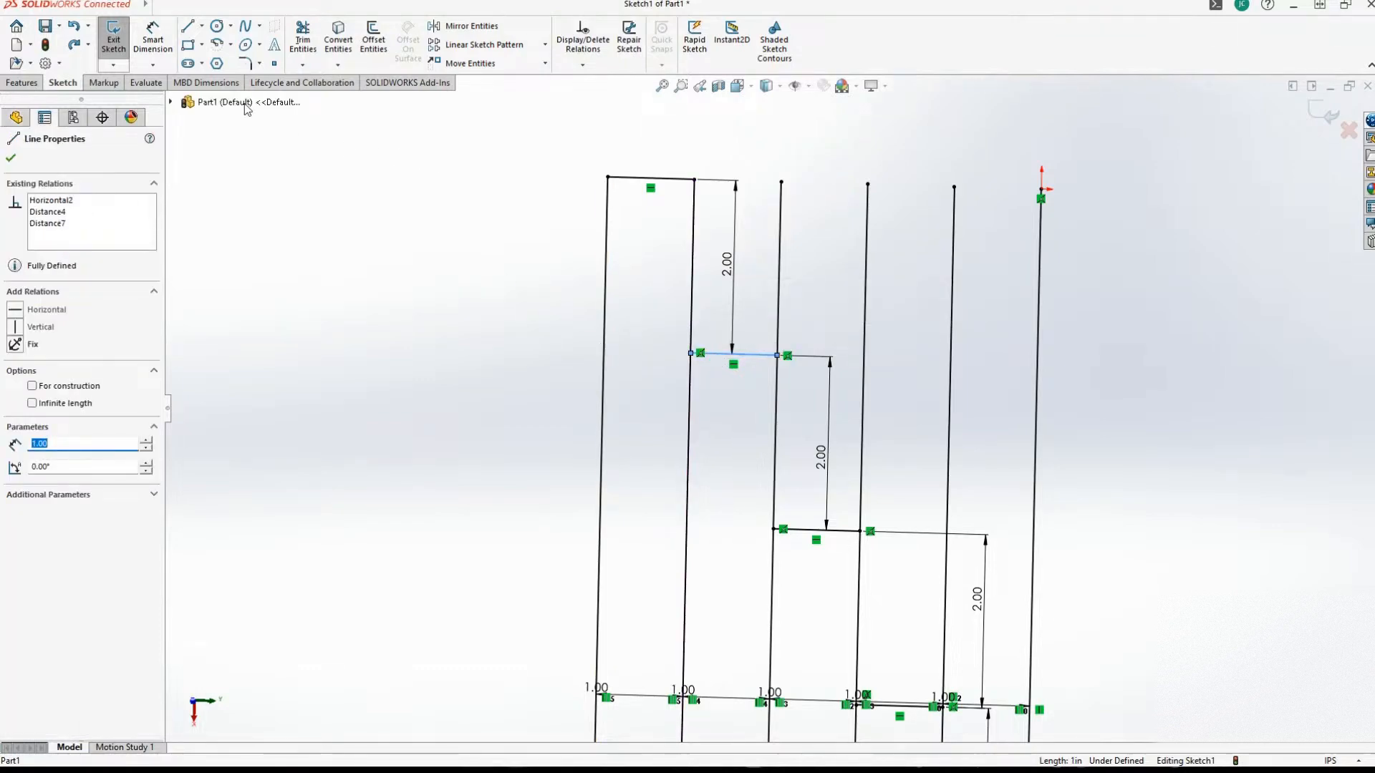
click(297, 38)
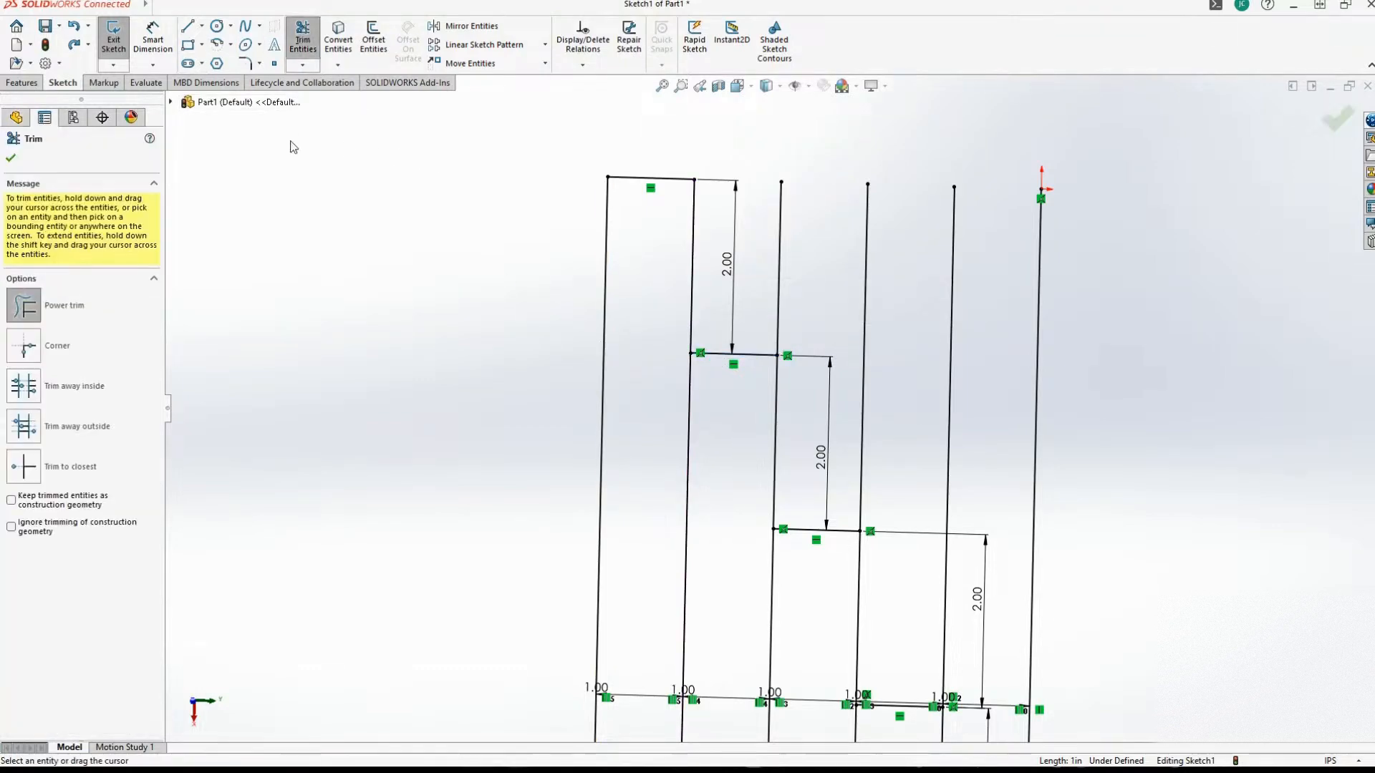
click(693, 381)
click(719, 354)
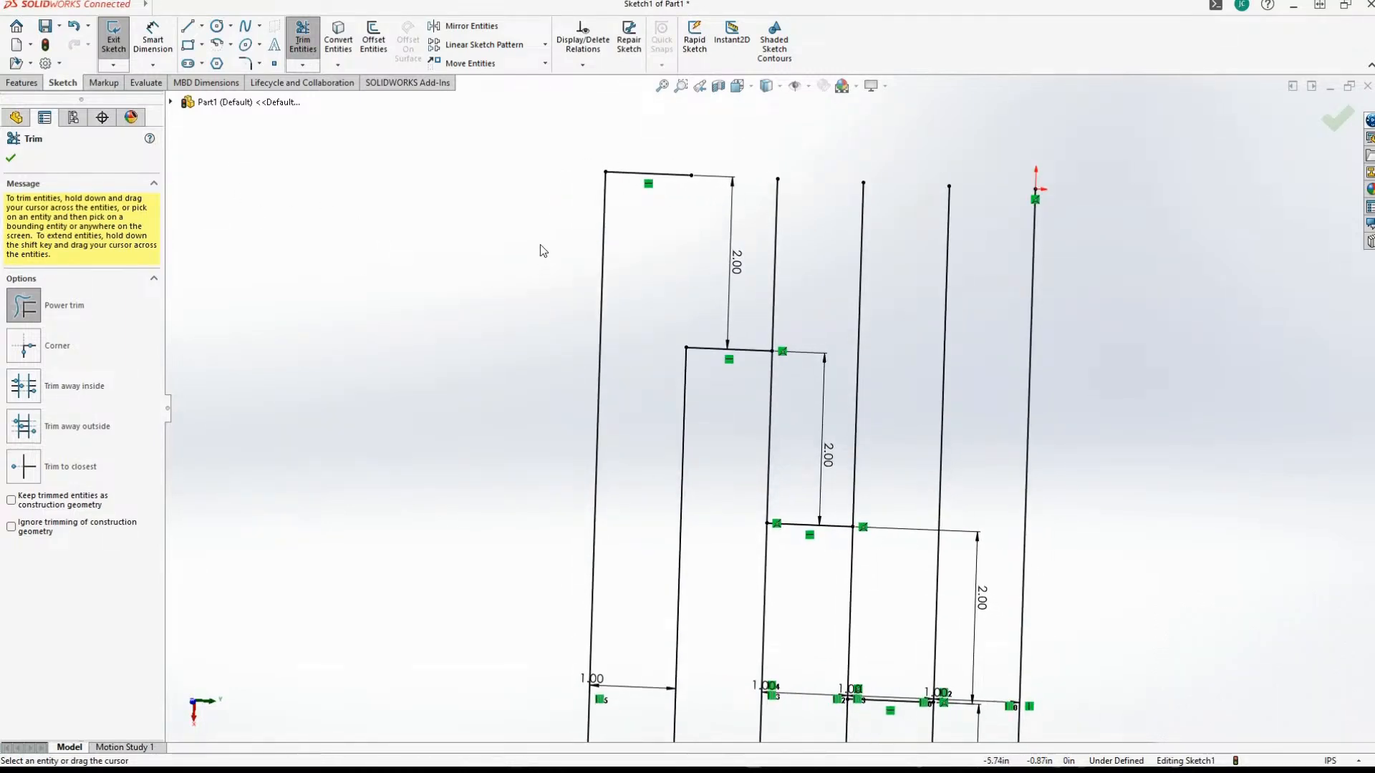
key(Escape)
Try Power trim on the second vertical line against the second short horizontal line, picking below their junction, and undo the trim.
click(303, 40)
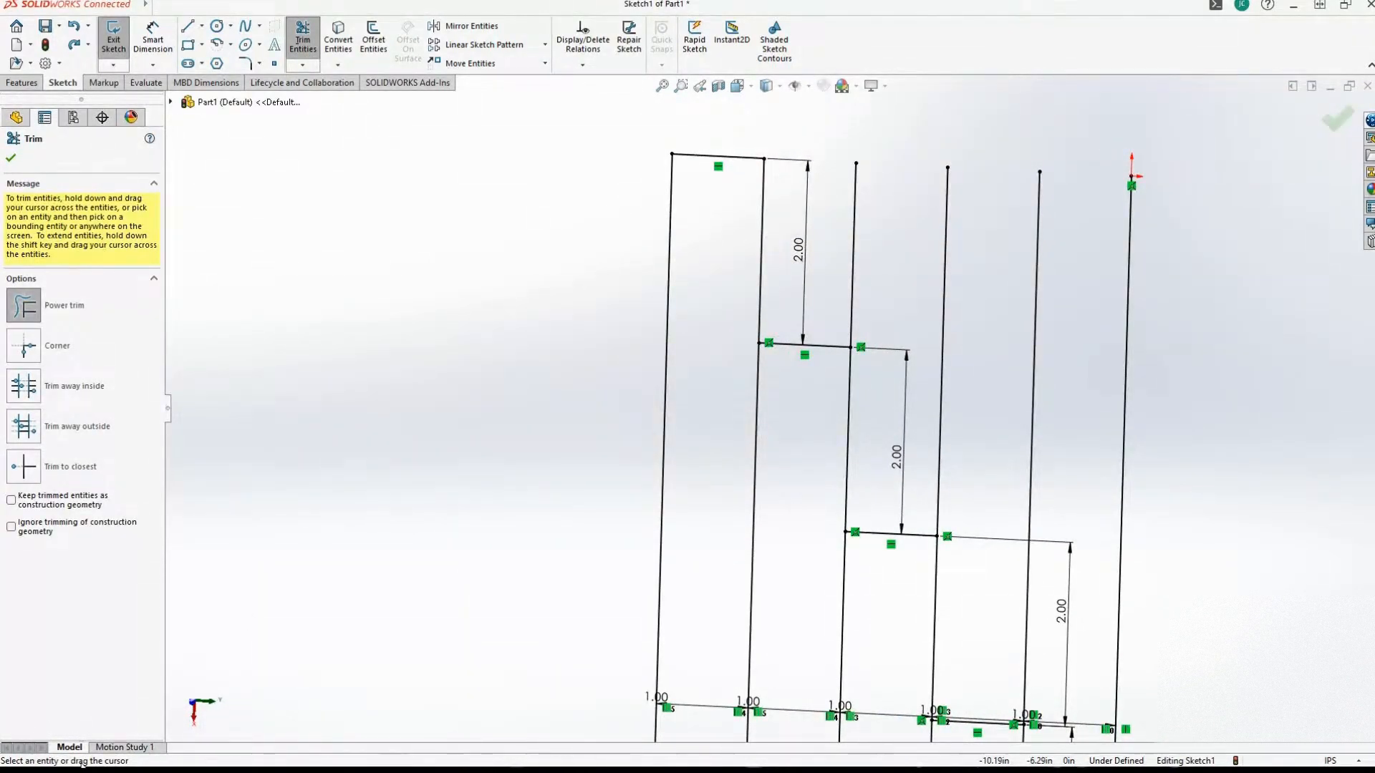
click(759, 380)
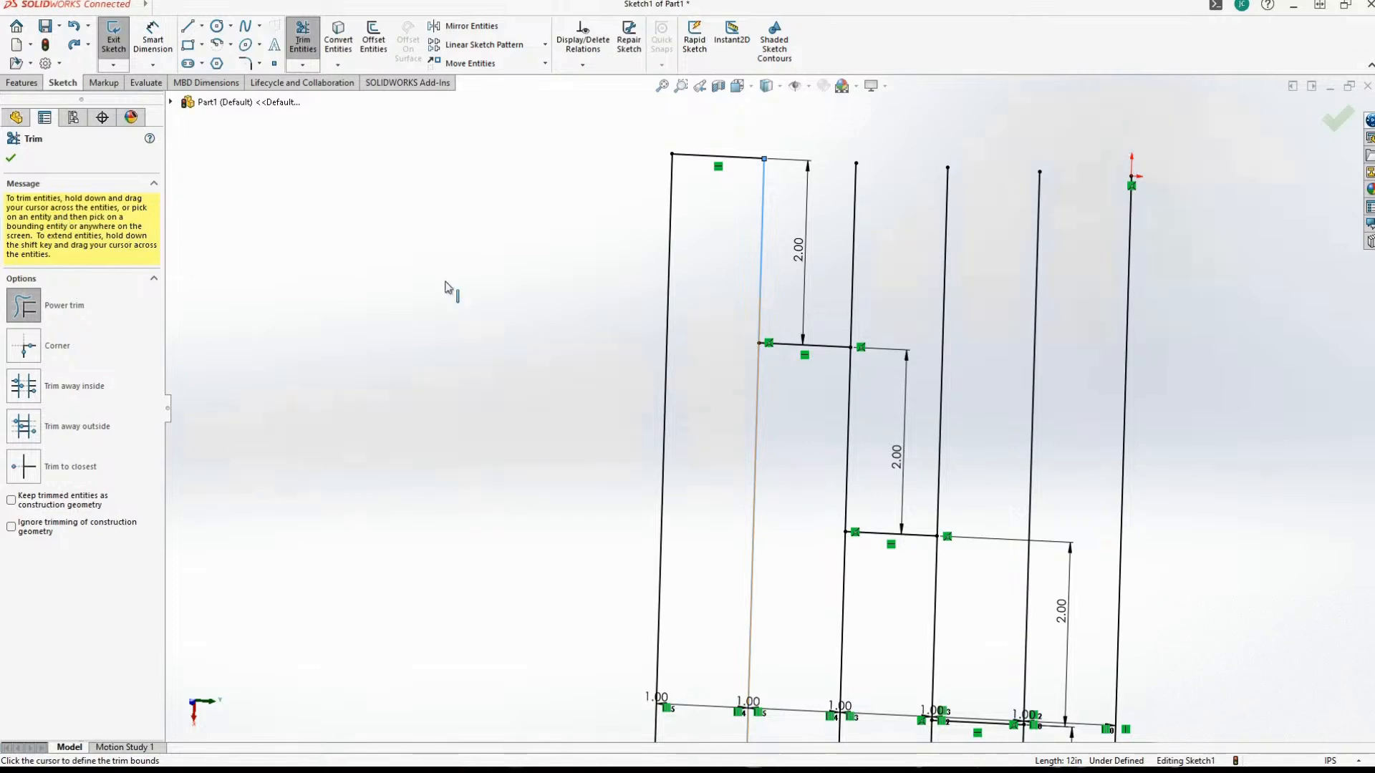
click(783, 346)
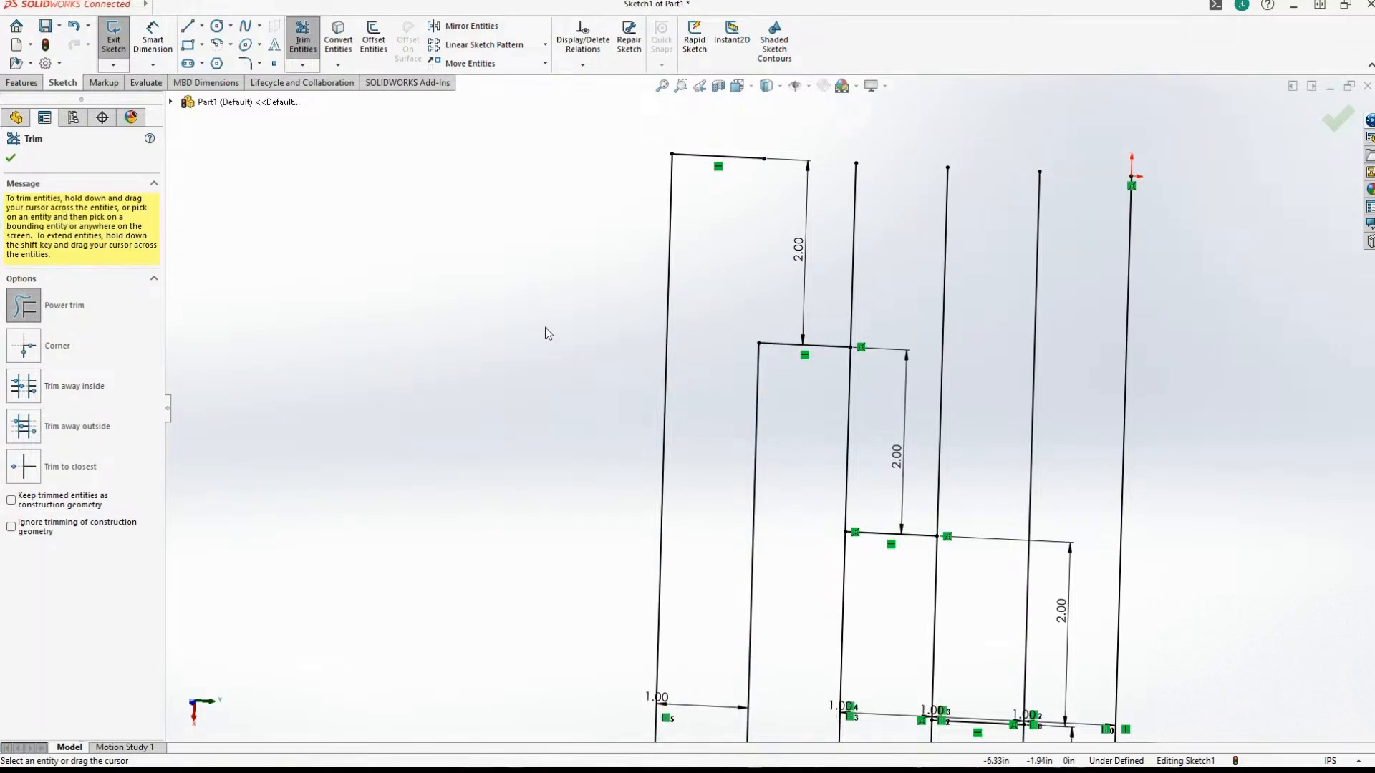
key(Escape)
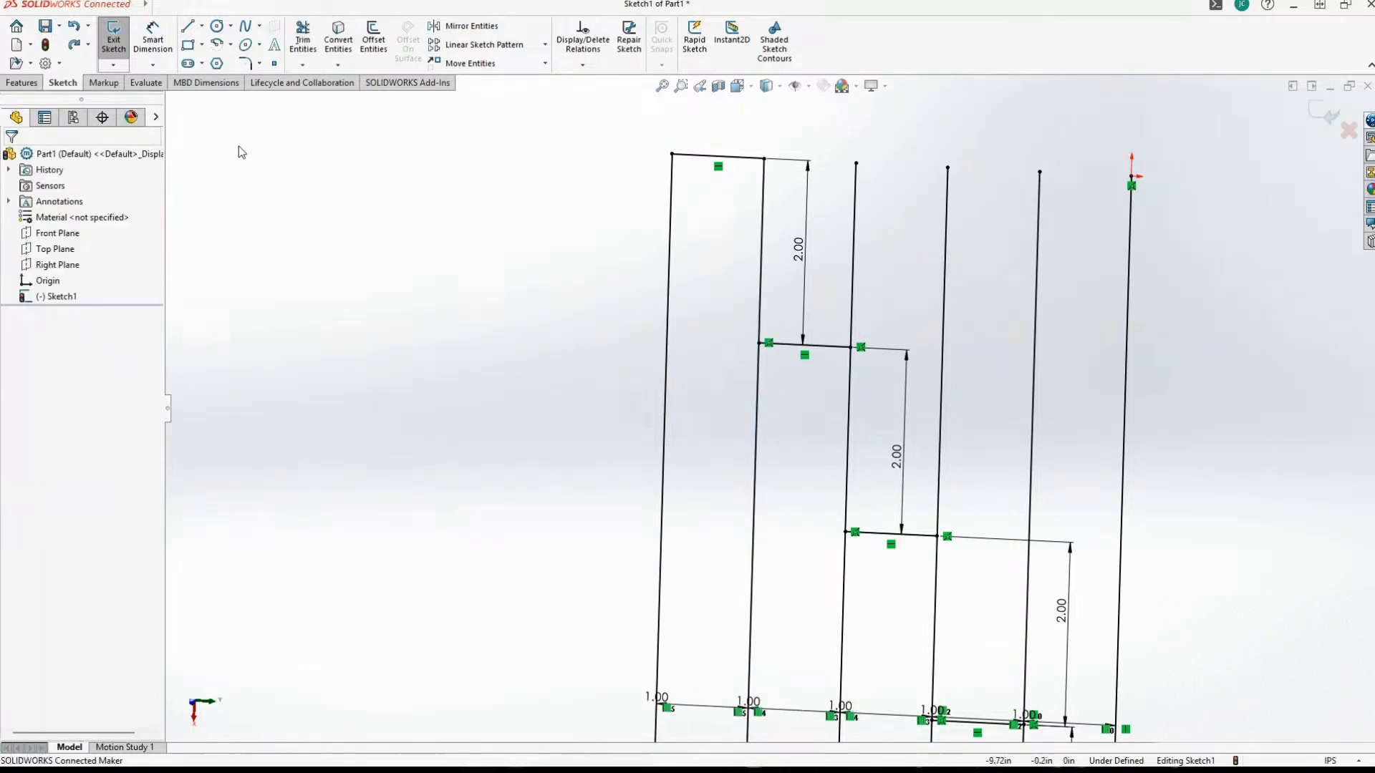
Repeat the Power trim of the second vertical line, picking it above the second short horizontal line, and undo the trim.
click(302, 37)
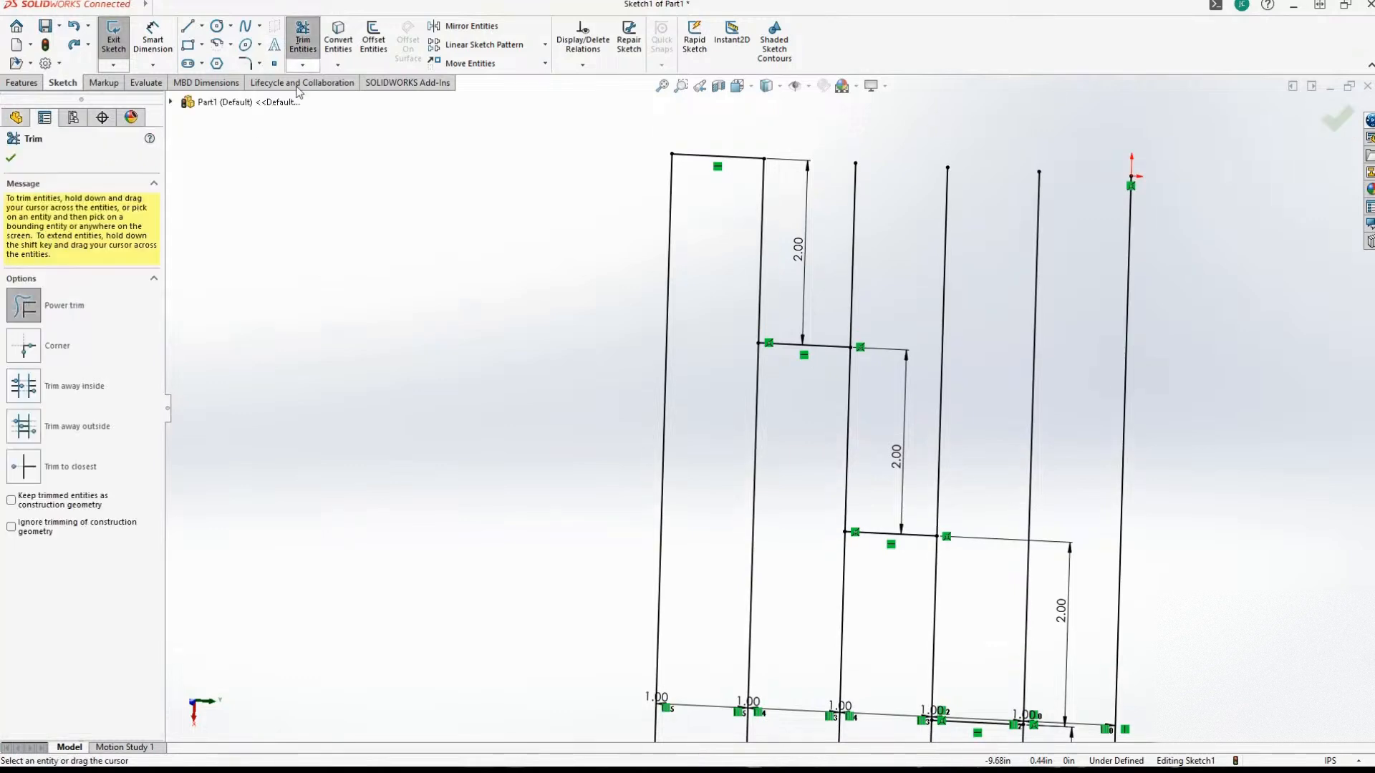
click(760, 283)
click(784, 342)
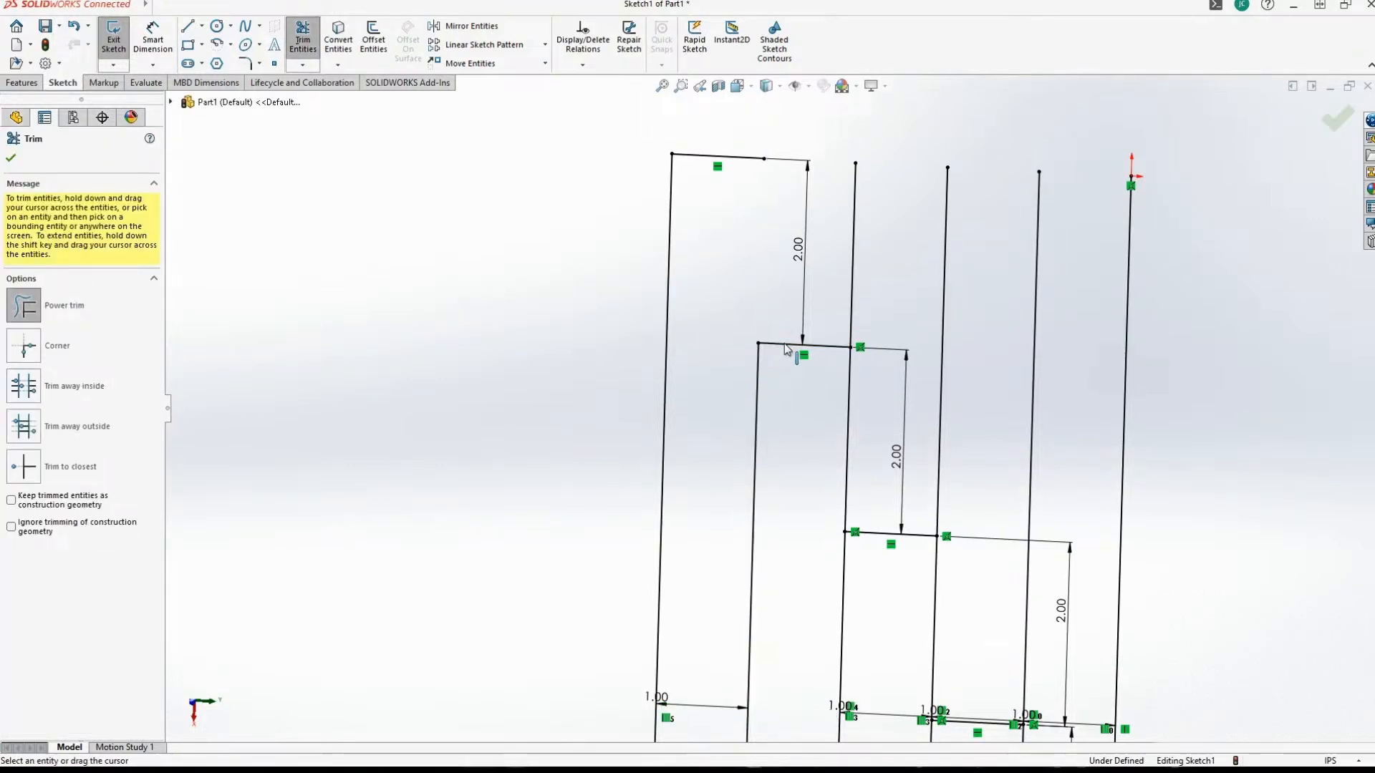
mouse_move(784, 343)
middle_down()
mouse_move(670, 404)
mouse_move(356, 258)
mouse_move(322, 126)
mouse_move(304, 129)
middle_up()
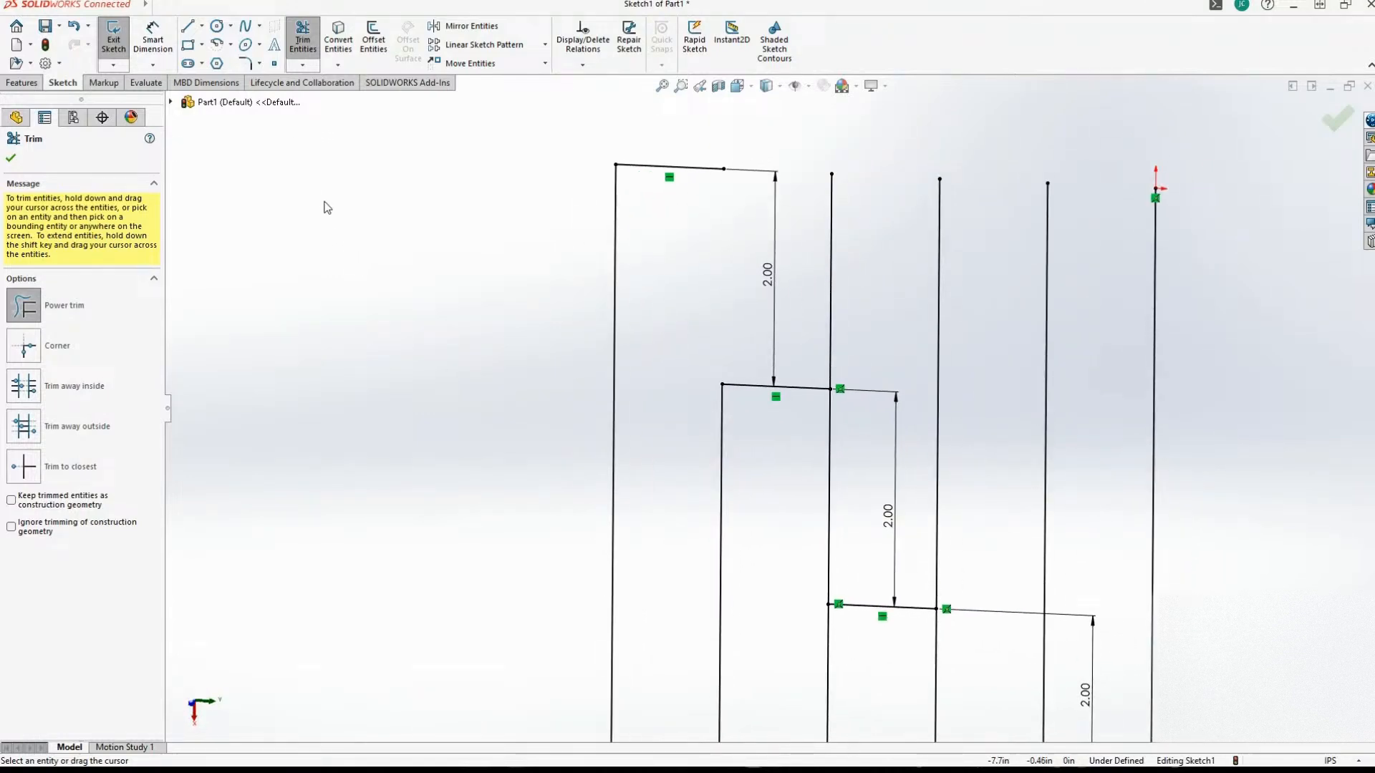
key(Escape)
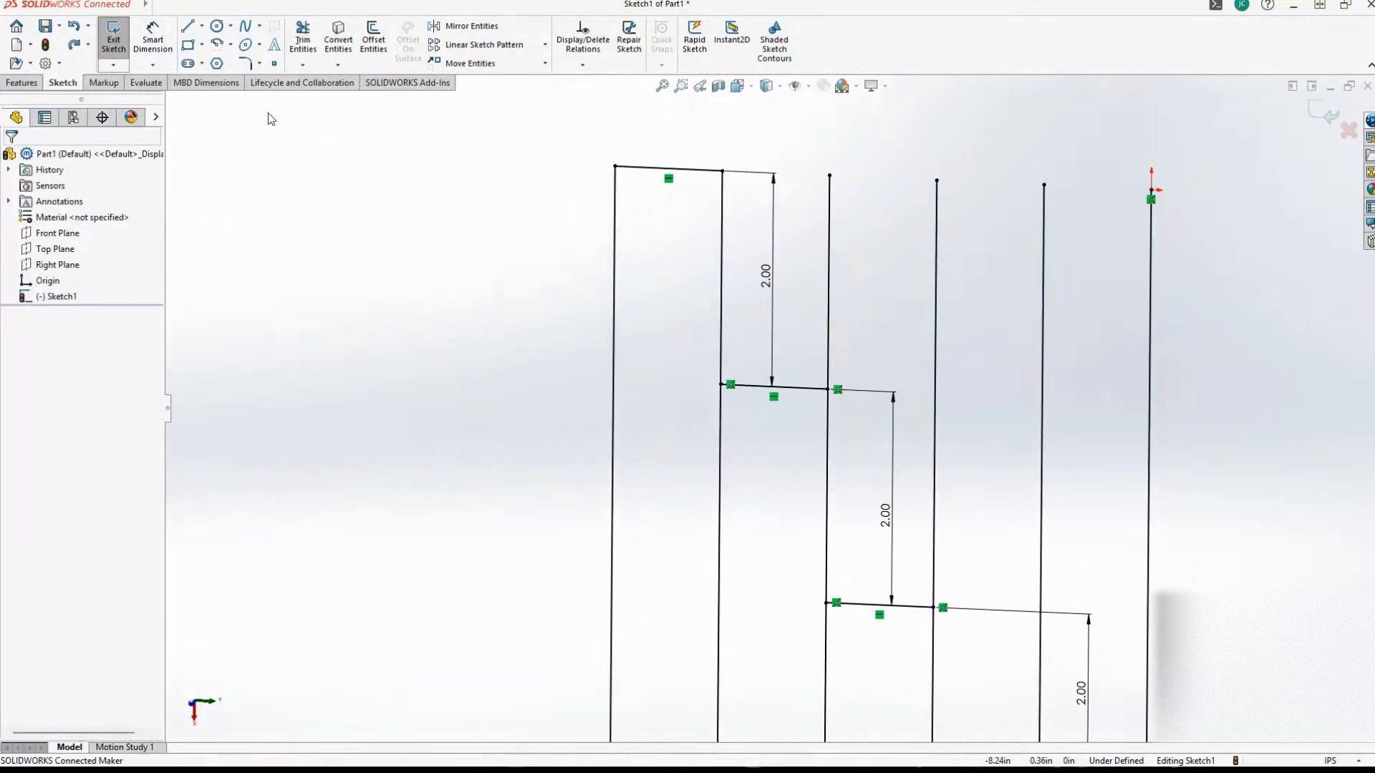
Power trim the third vertical line against the second short horizontal line, removing the segment above their junction.
click(305, 65)
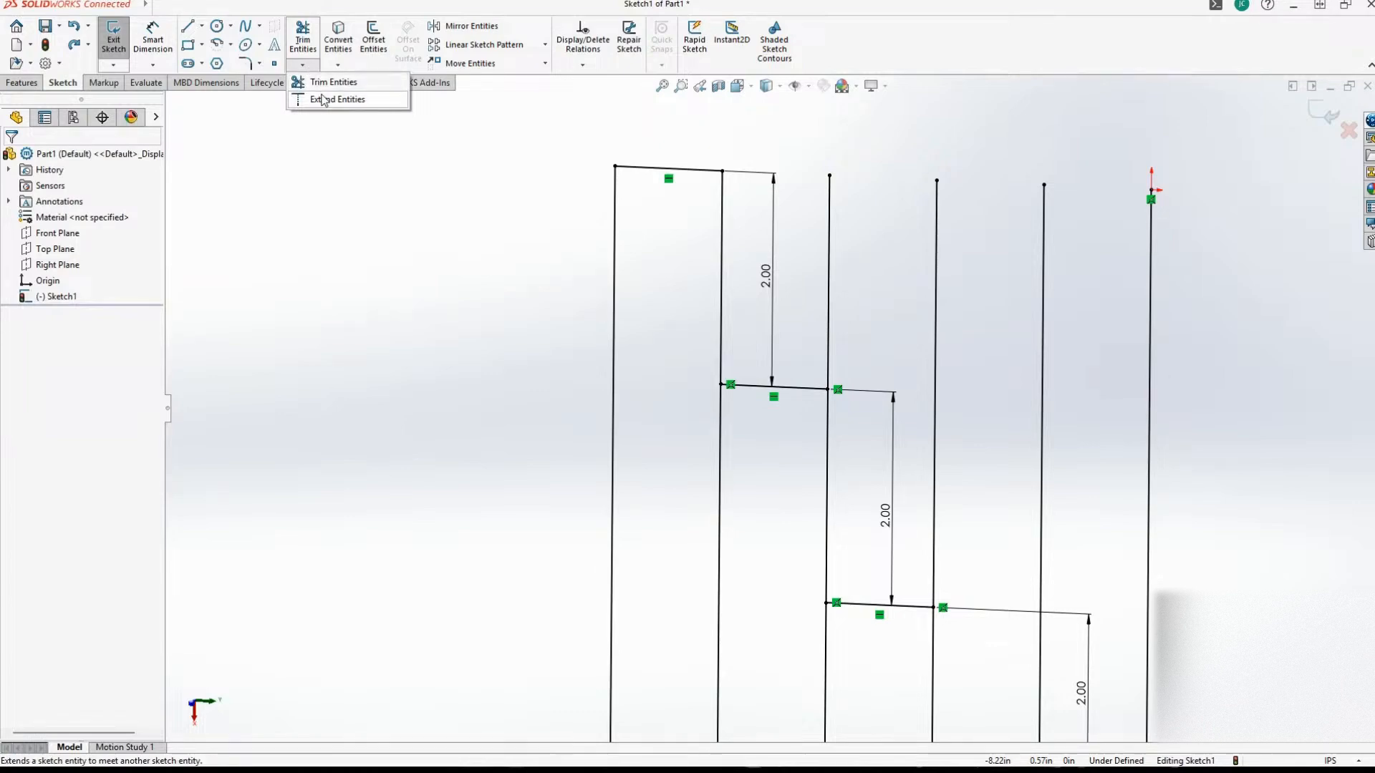
click(326, 82)
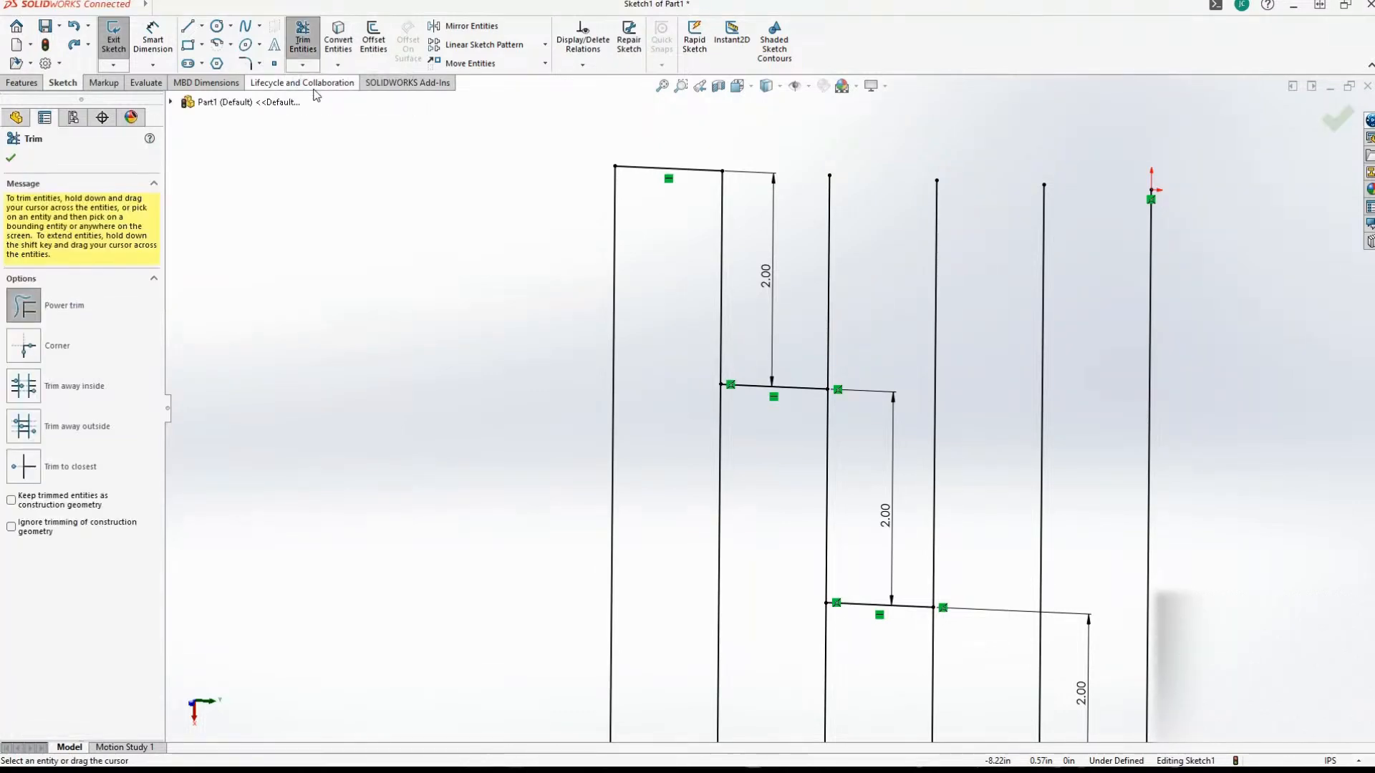
scroll(738, 411, down, 3)
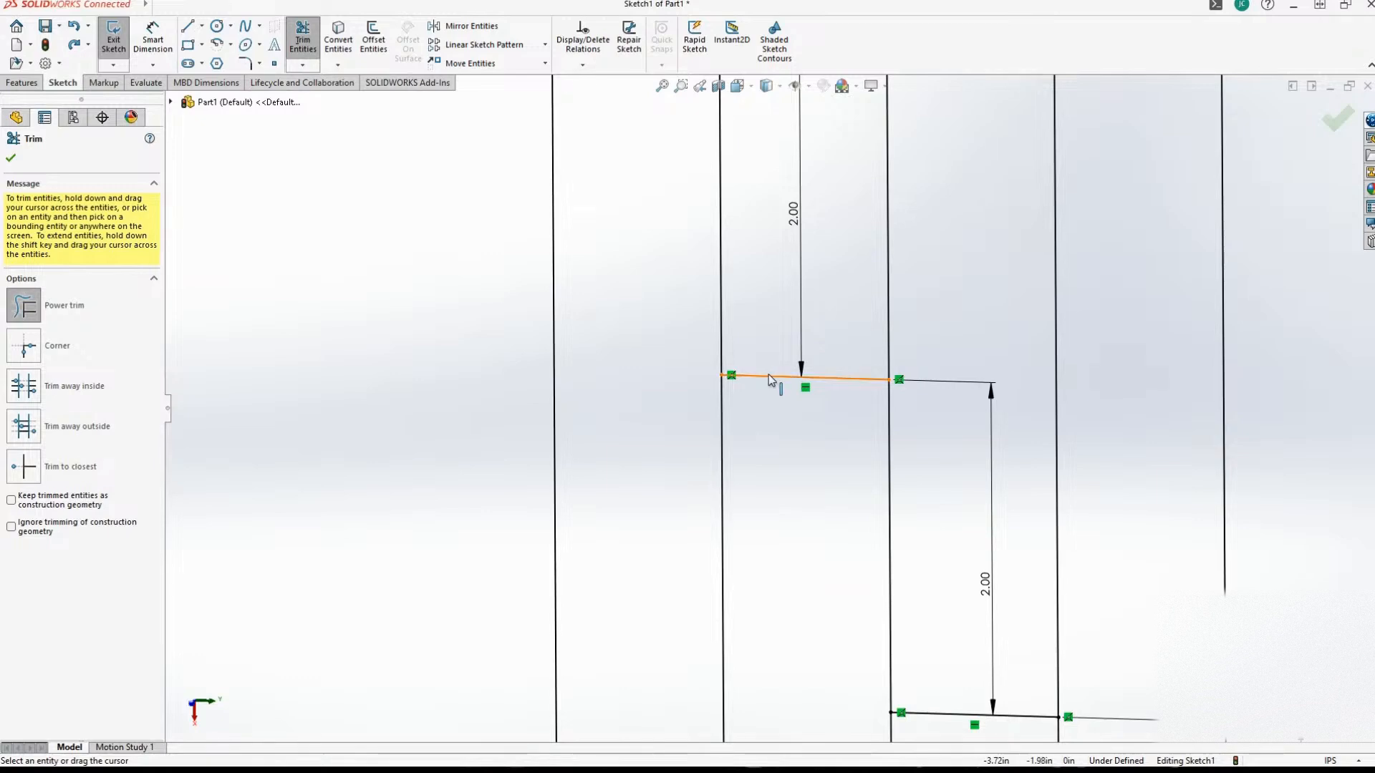
click(720, 402)
scroll(723, 407, up, 2)
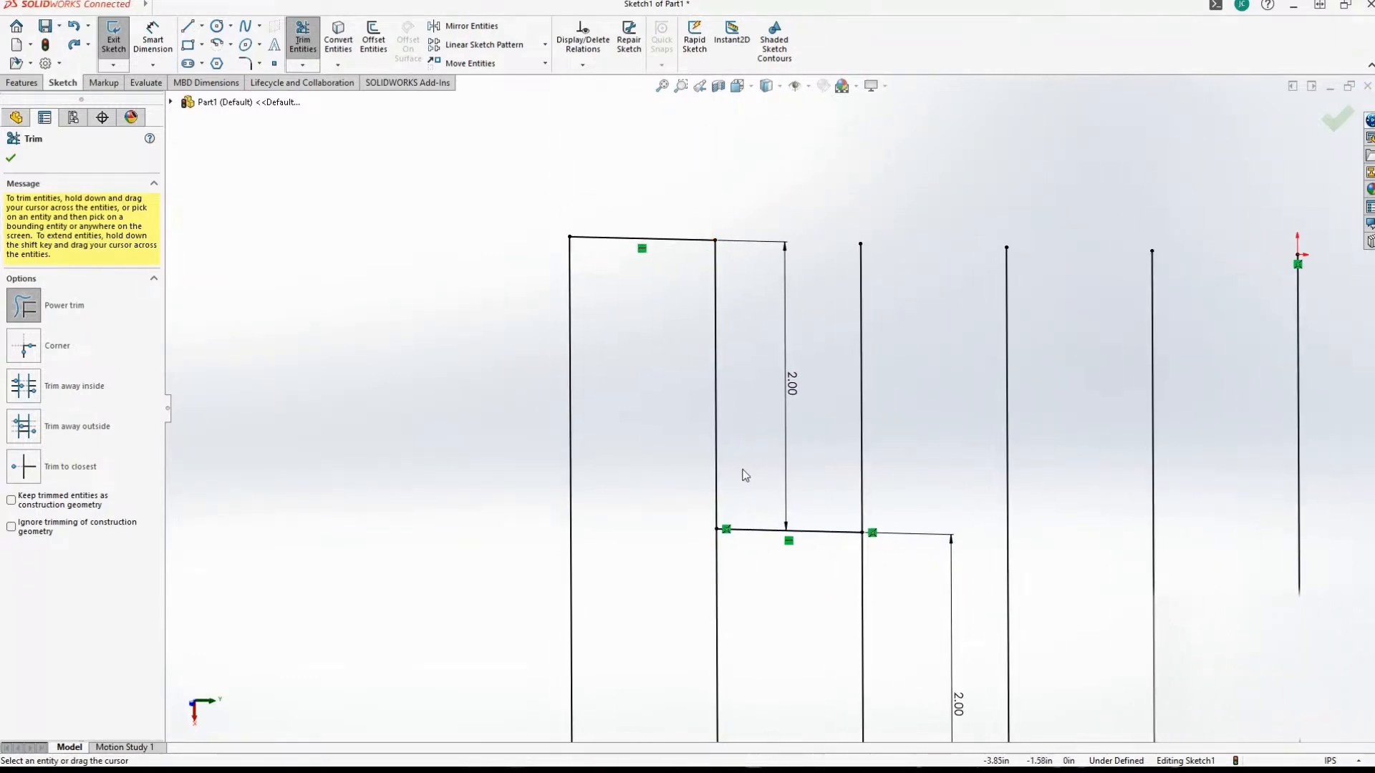
scroll(798, 476, up, 1)
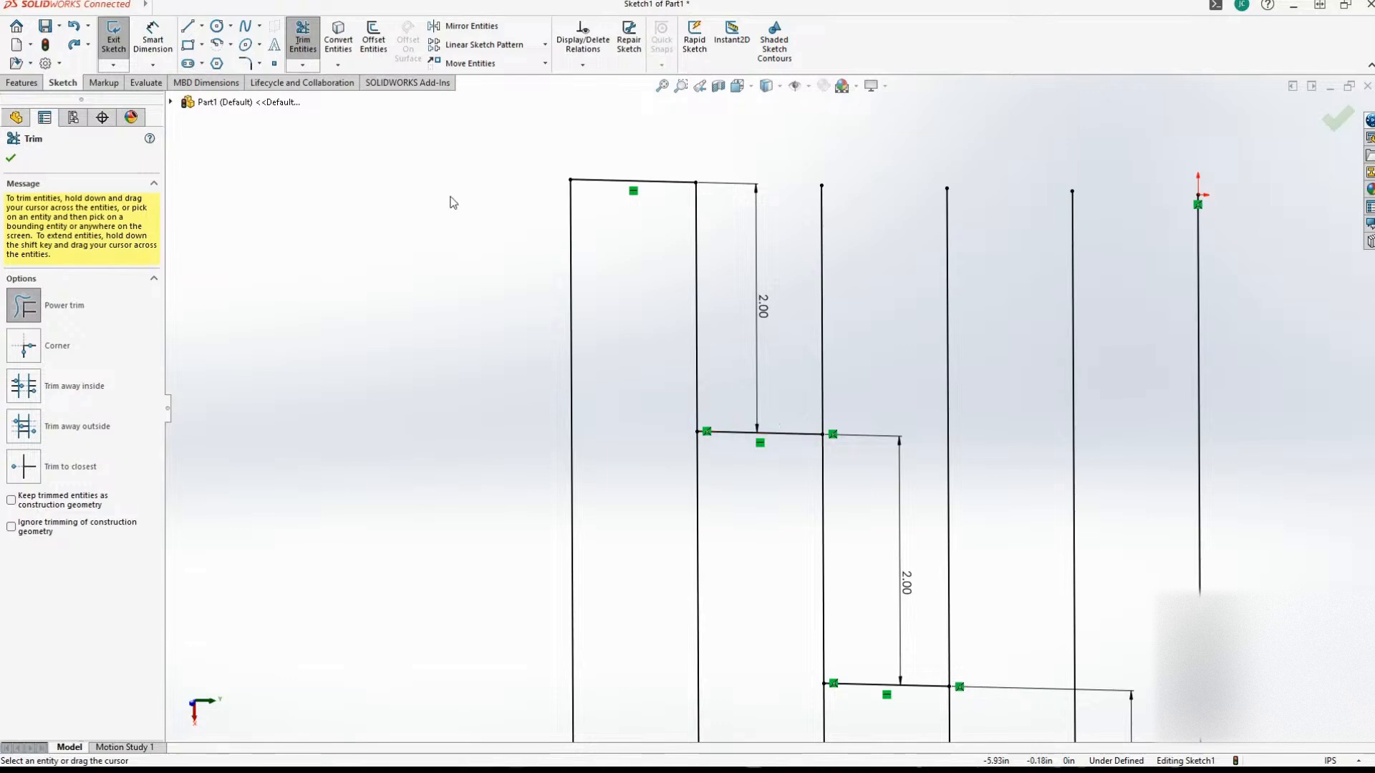
click(799, 432)
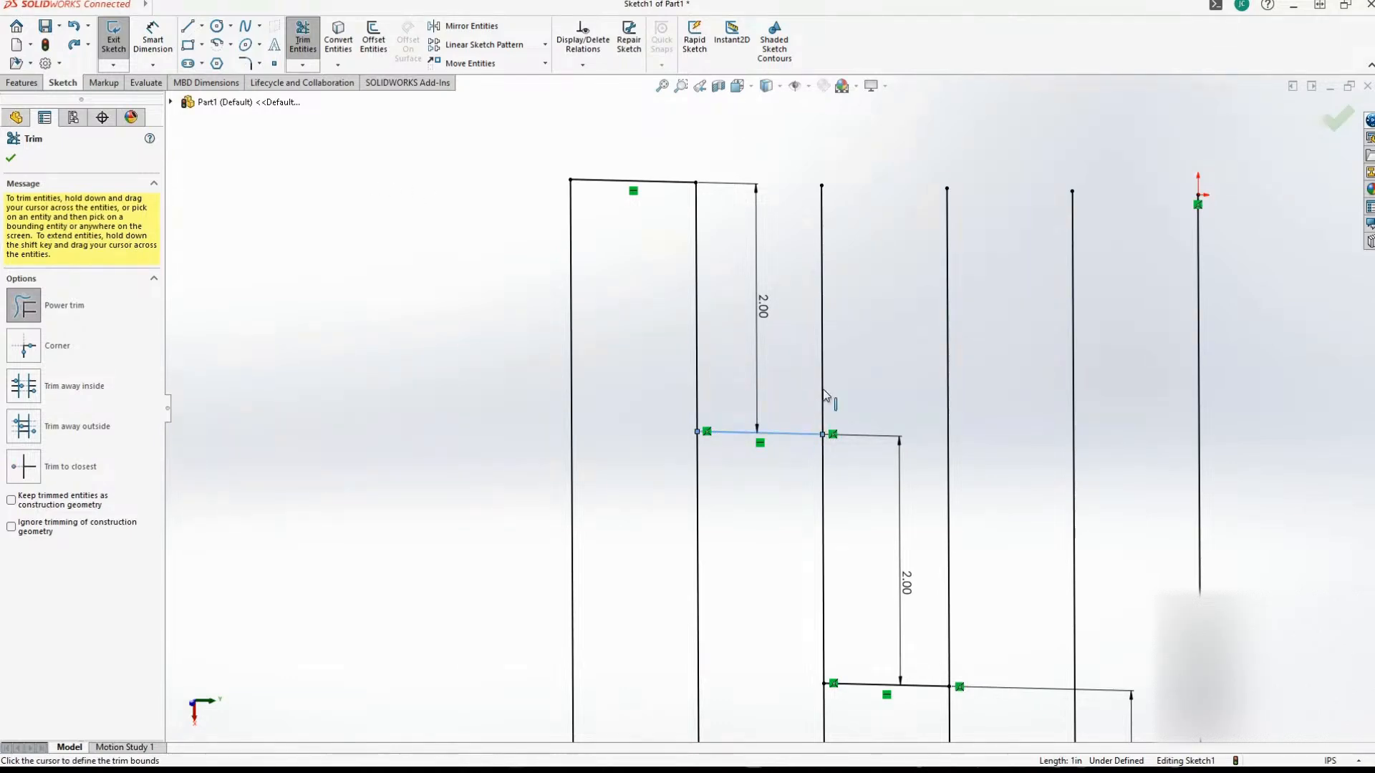
click(822, 391)
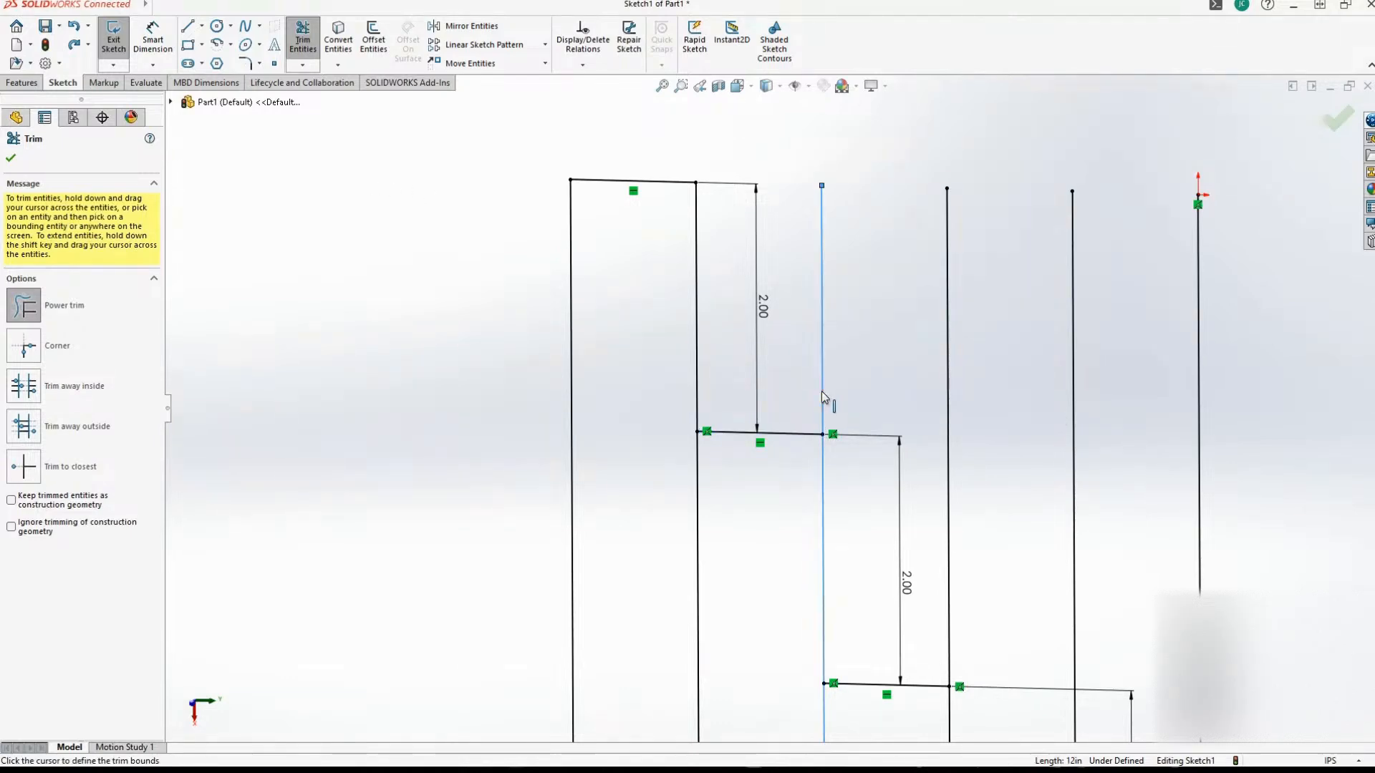
click(800, 432)
Power trim the fourth vertical line against the third short horizontal line, removing the segment above their junction.
scroll(817, 411, down, 3)
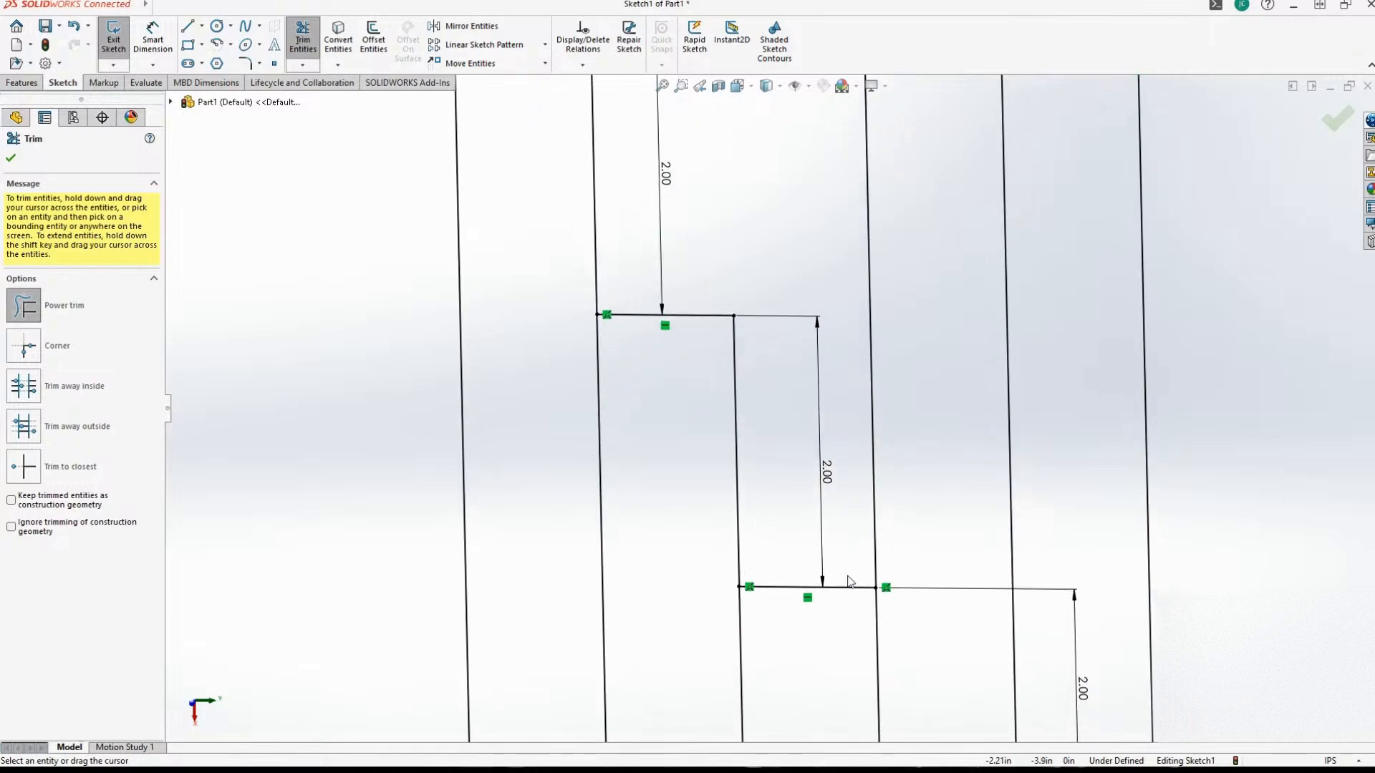
click(848, 592)
click(875, 549)
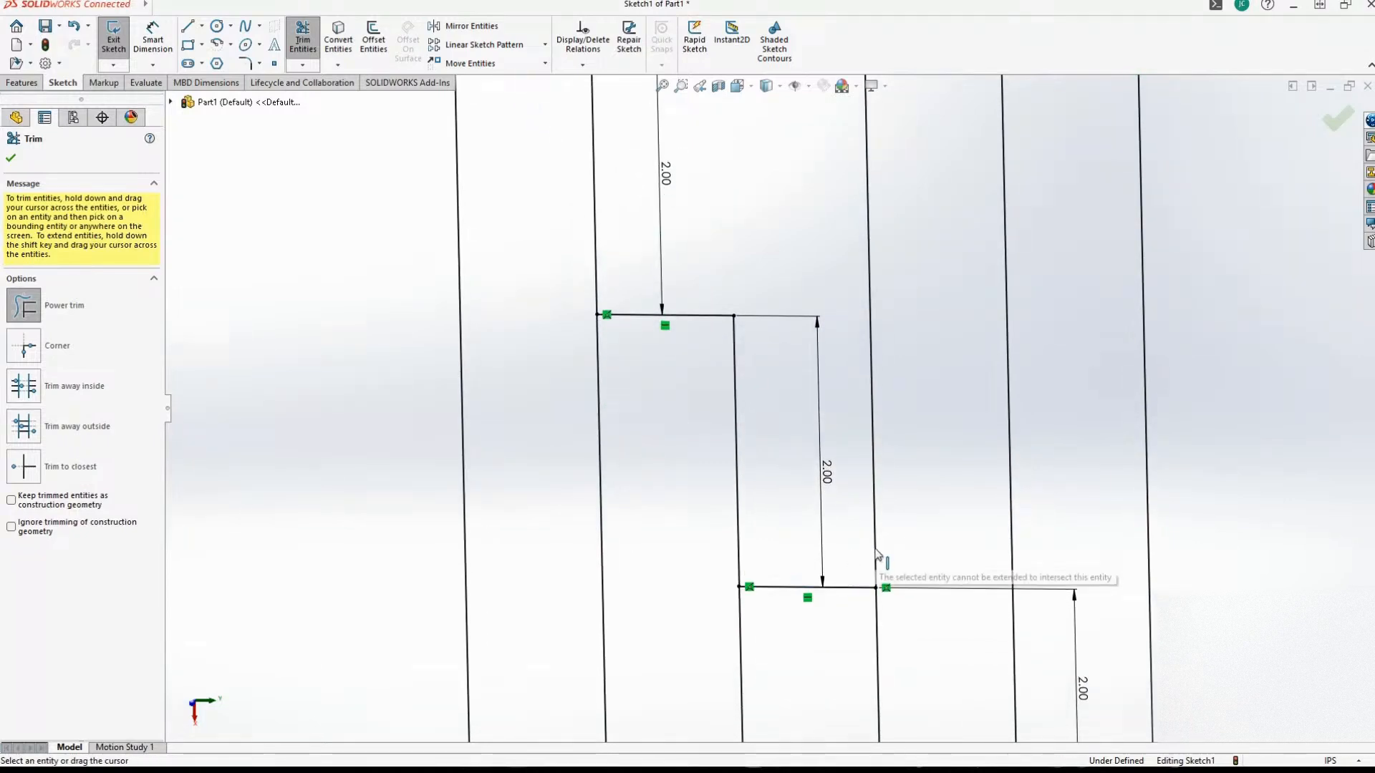
click(874, 514)
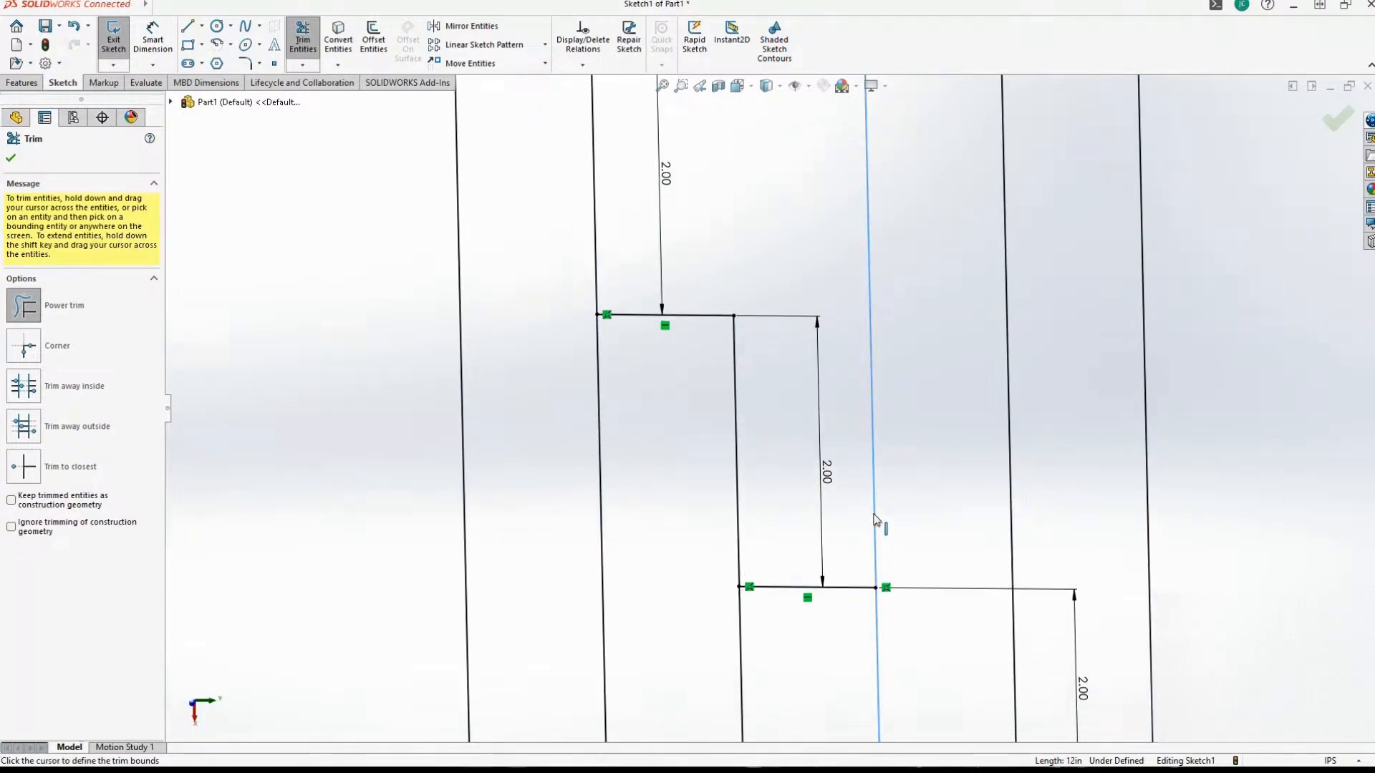
click(858, 588)
Power trim the fifth vertical line against the fourth short horizontal line, removing the segment above their junction.
scroll(901, 430, up, 3)
scroll(920, 494, up, 1)
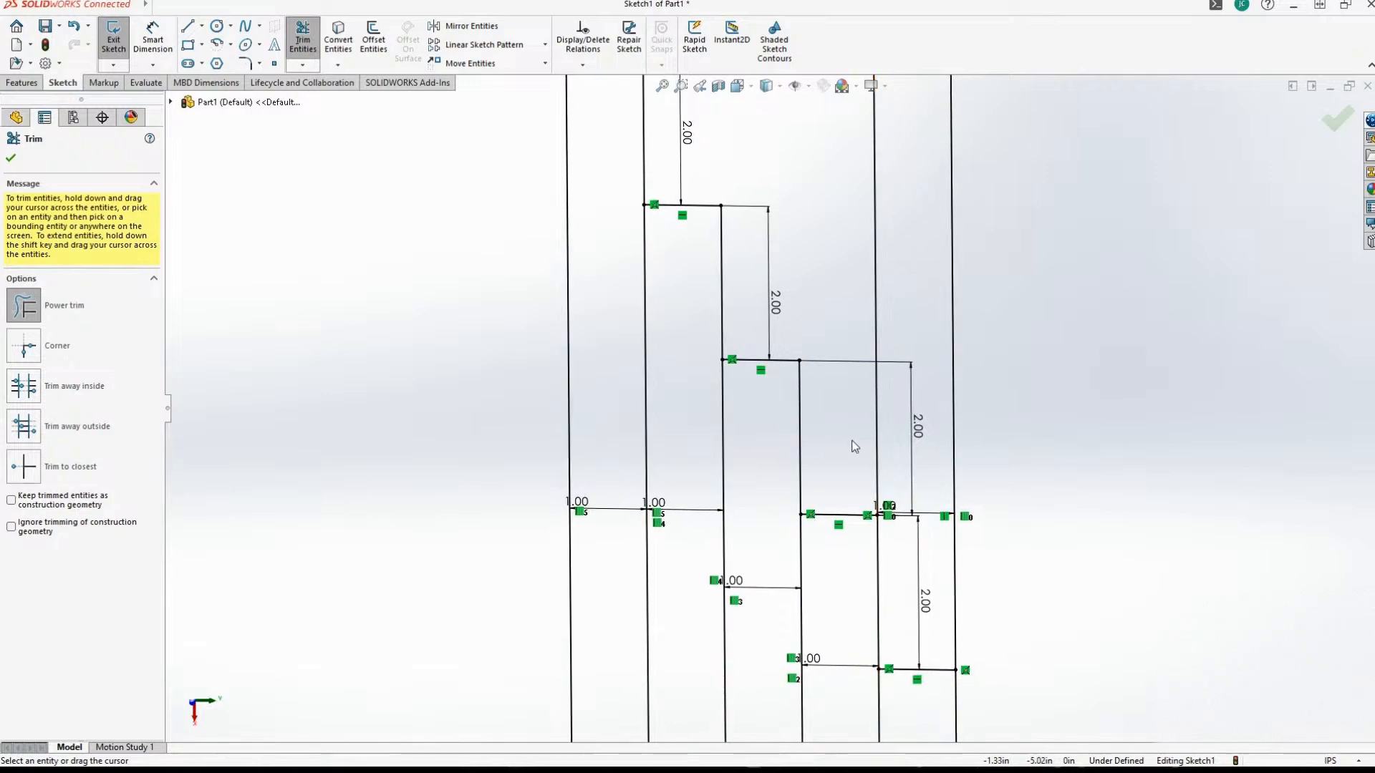
click(878, 440)
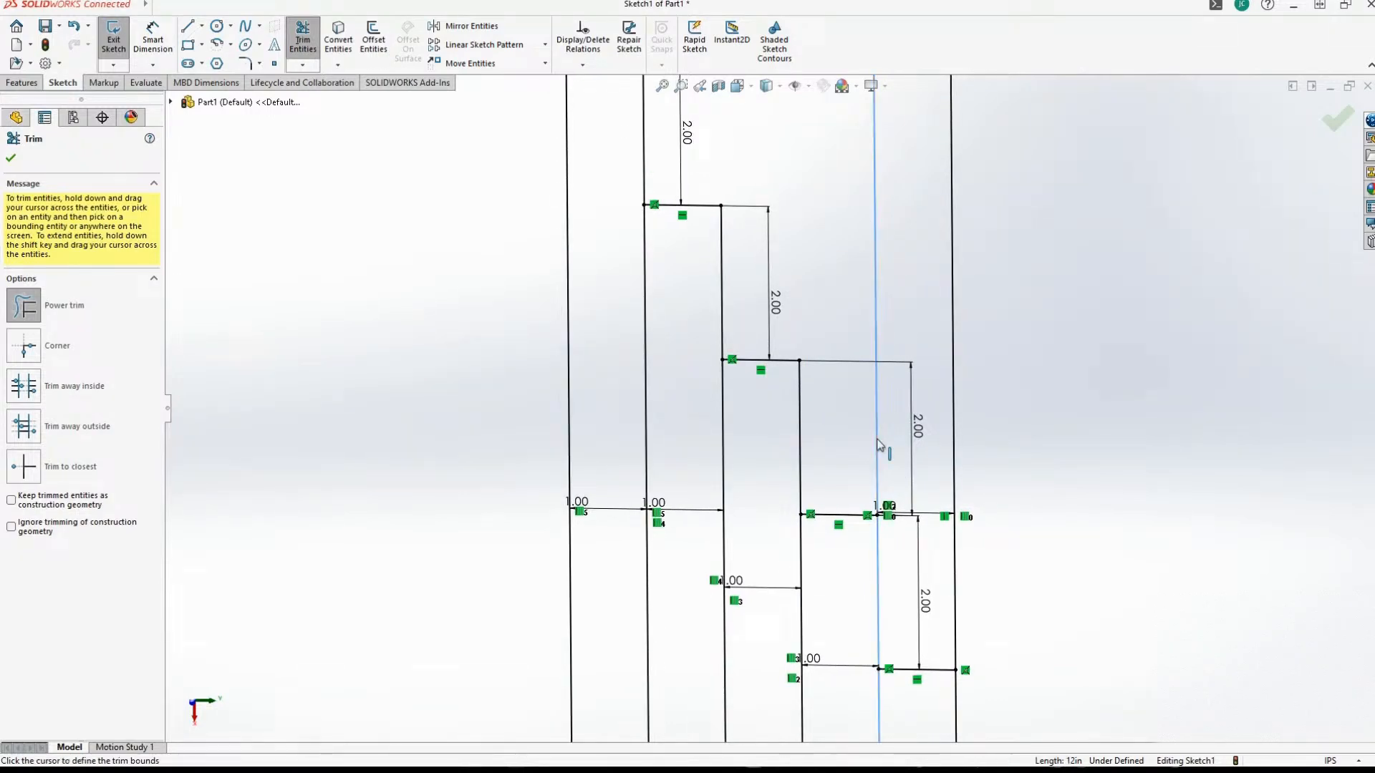
scroll(875, 458, up, 2)
scroll(849, 494, down, 1)
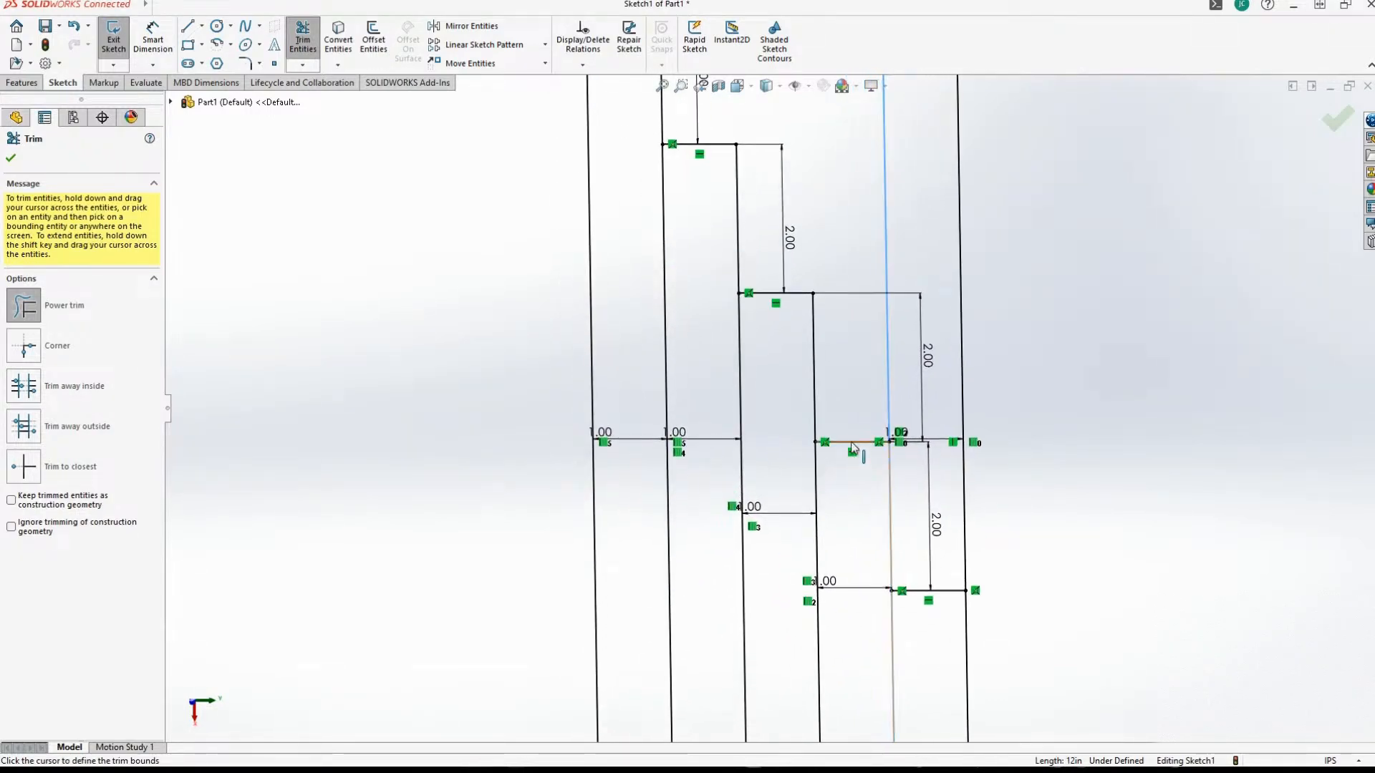
click(850, 442)
Try Power trim on the sixth vertical line against the fifth short horizontal line, and undo the trim.
scroll(732, 572, up, 4)
scroll(723, 577, down, 4)
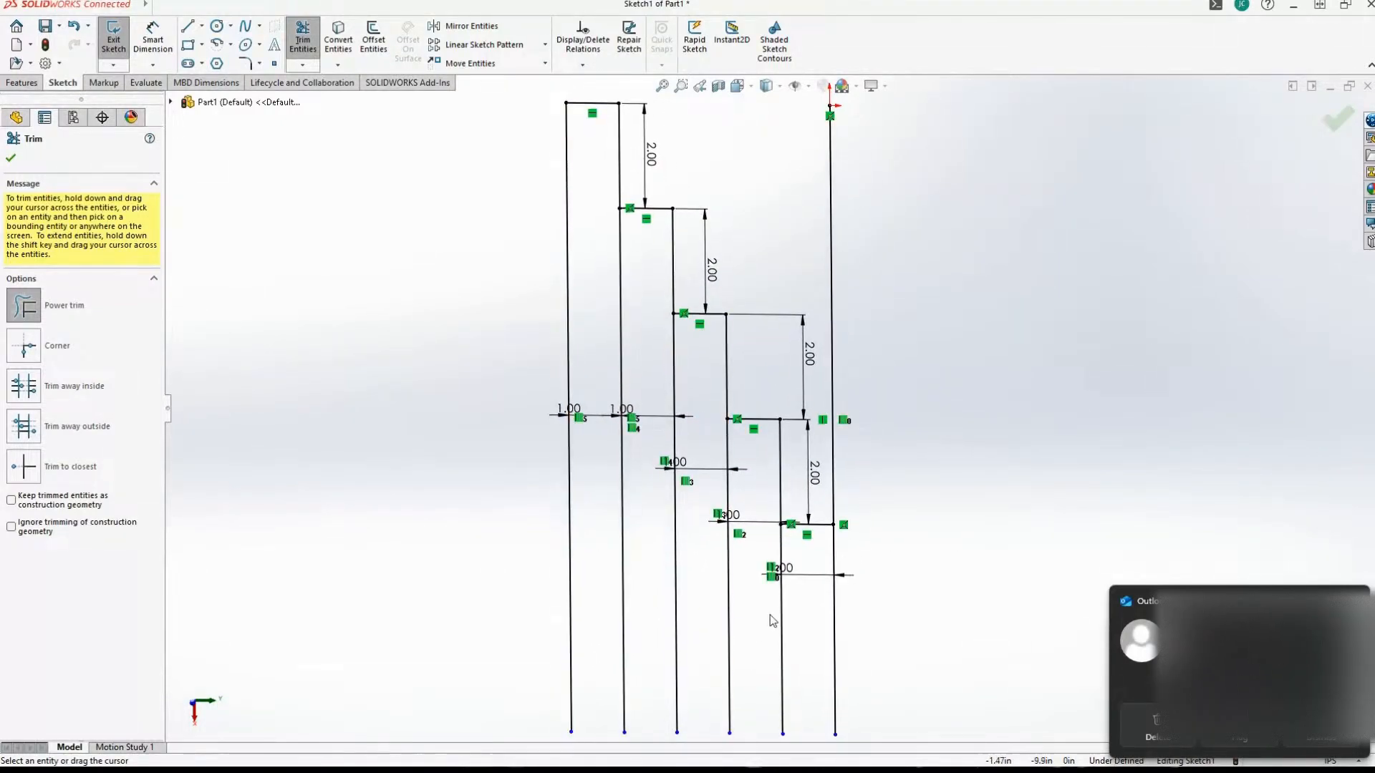
click(833, 514)
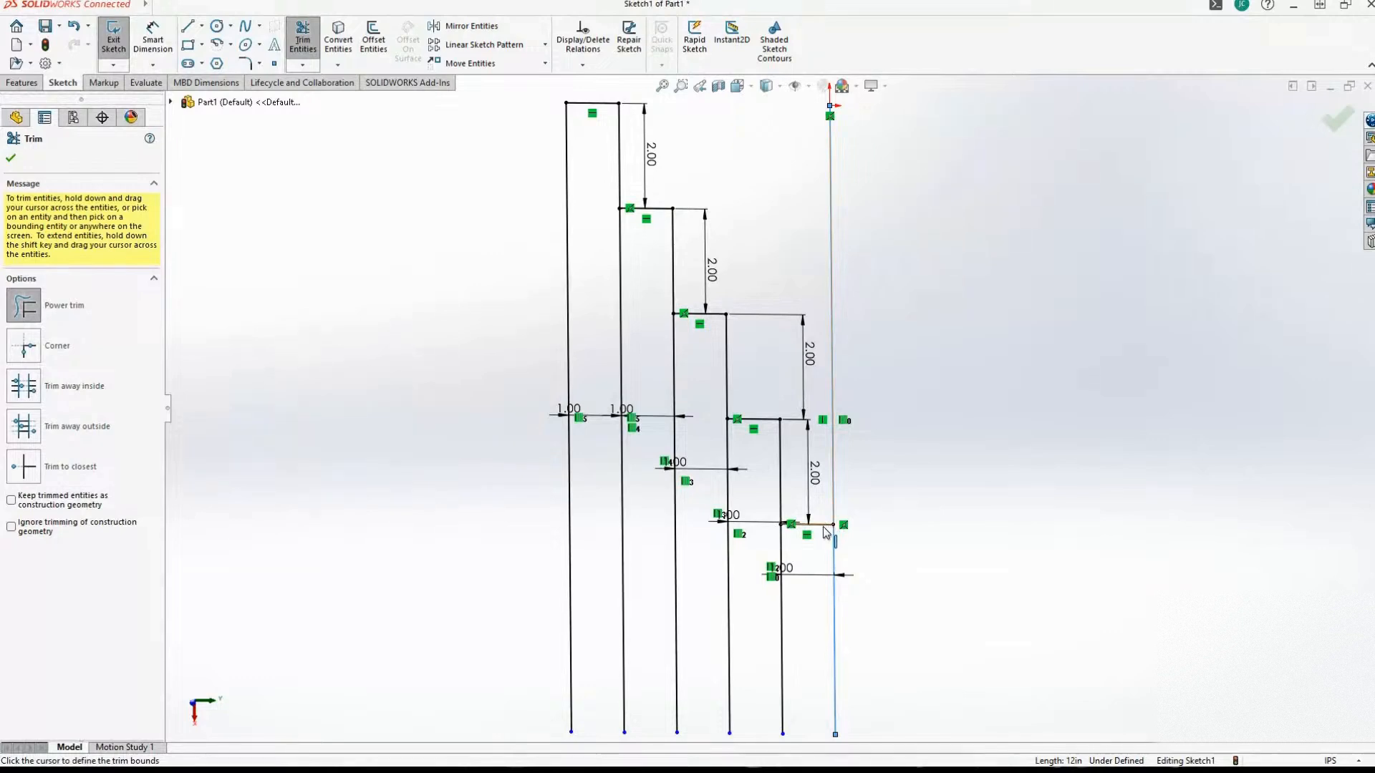
click(827, 530)
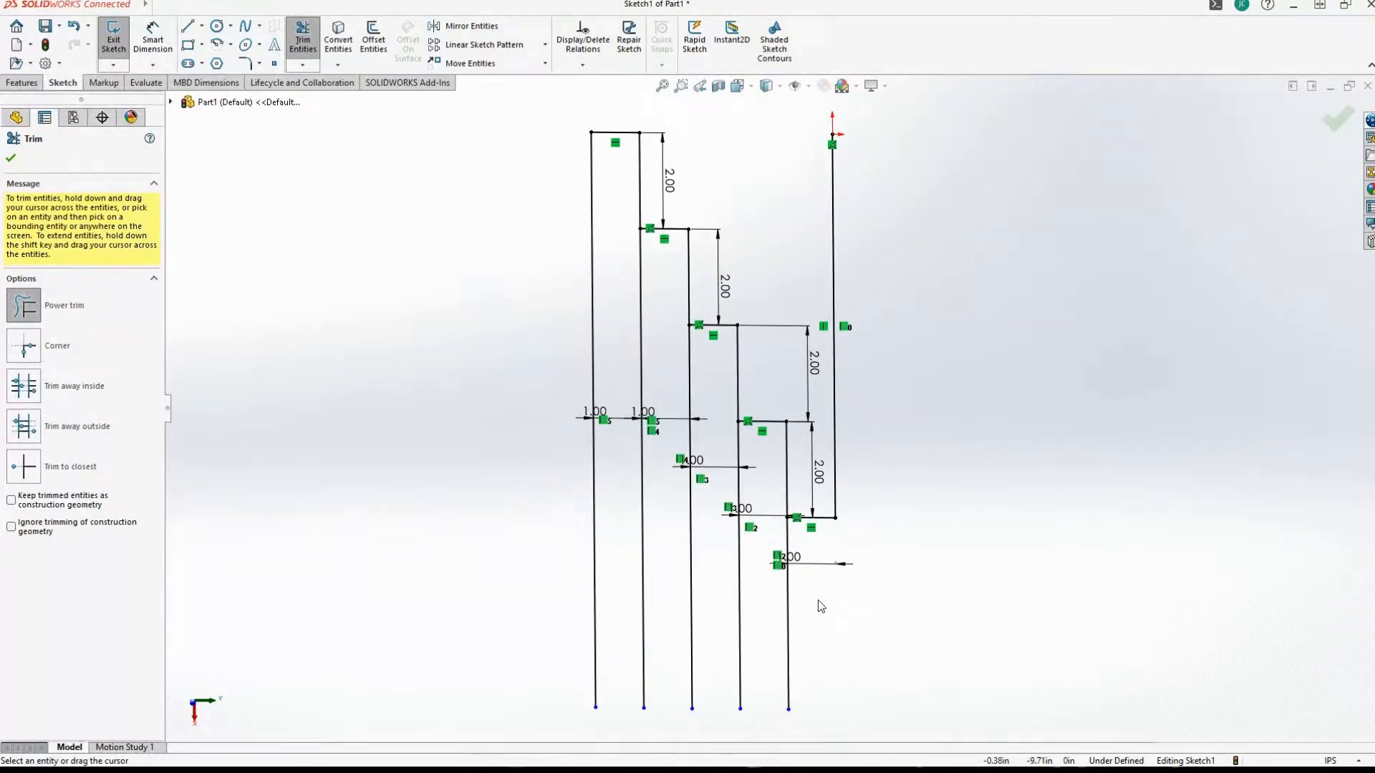
key(Escape)
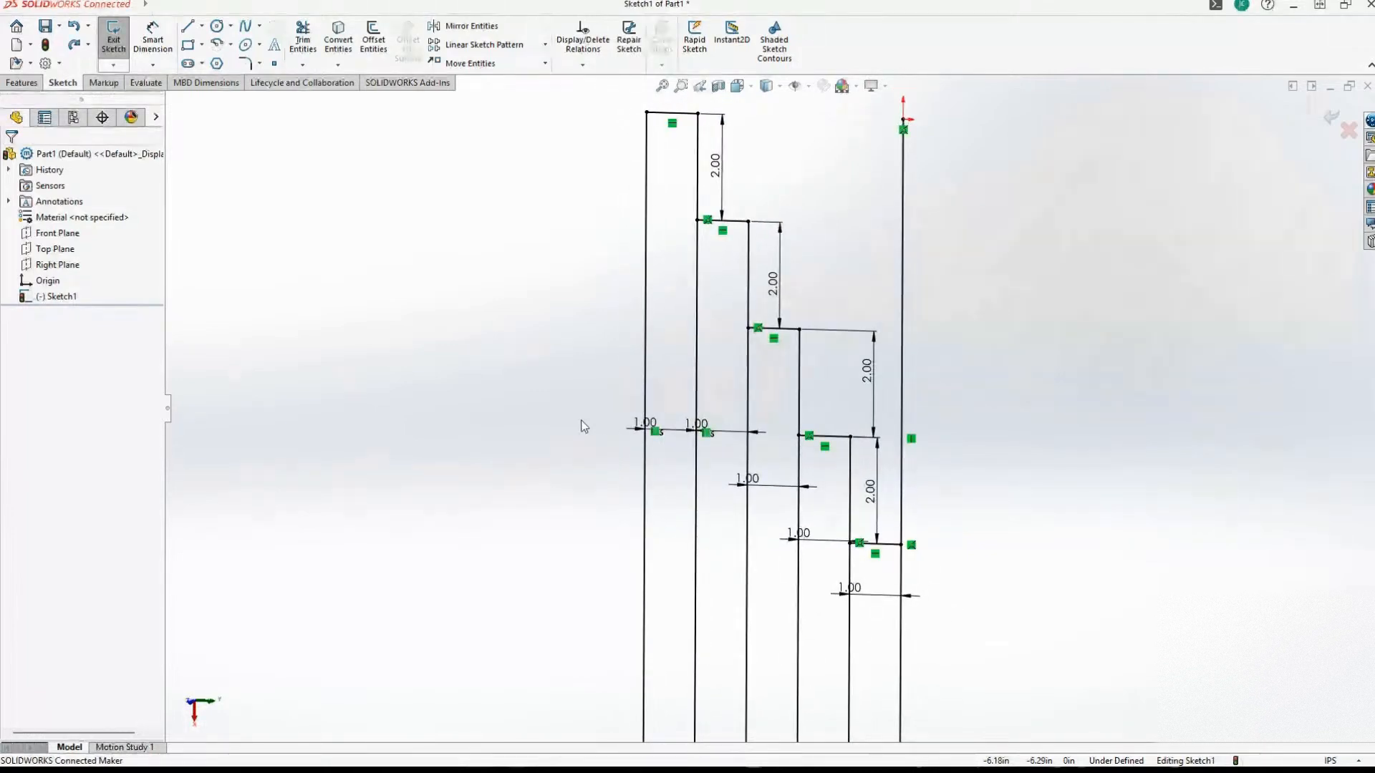
Trim the sixth vertical line and the fifth short horizontal line to a corner with the Corner option, keeping the vertical line's lower segment.
click(303, 42)
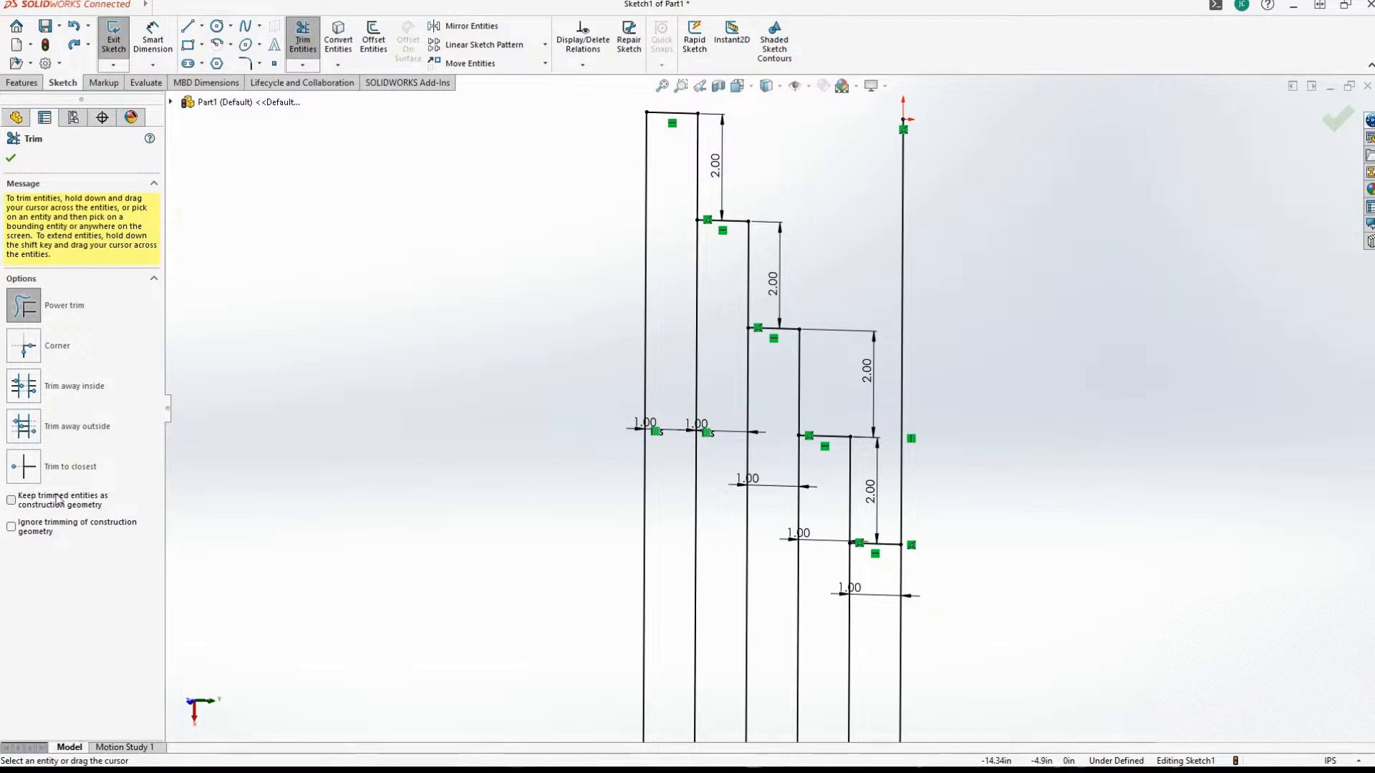
click(27, 351)
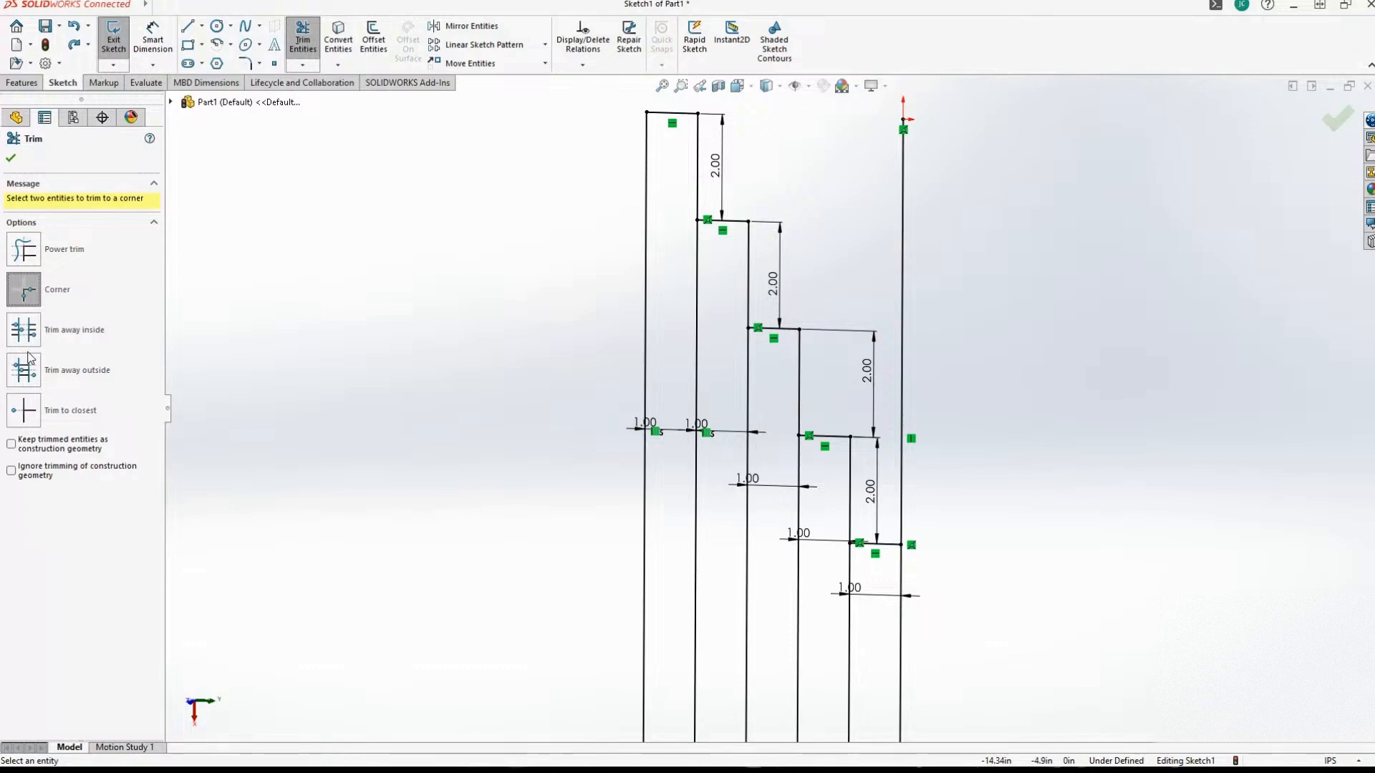
click(900, 569)
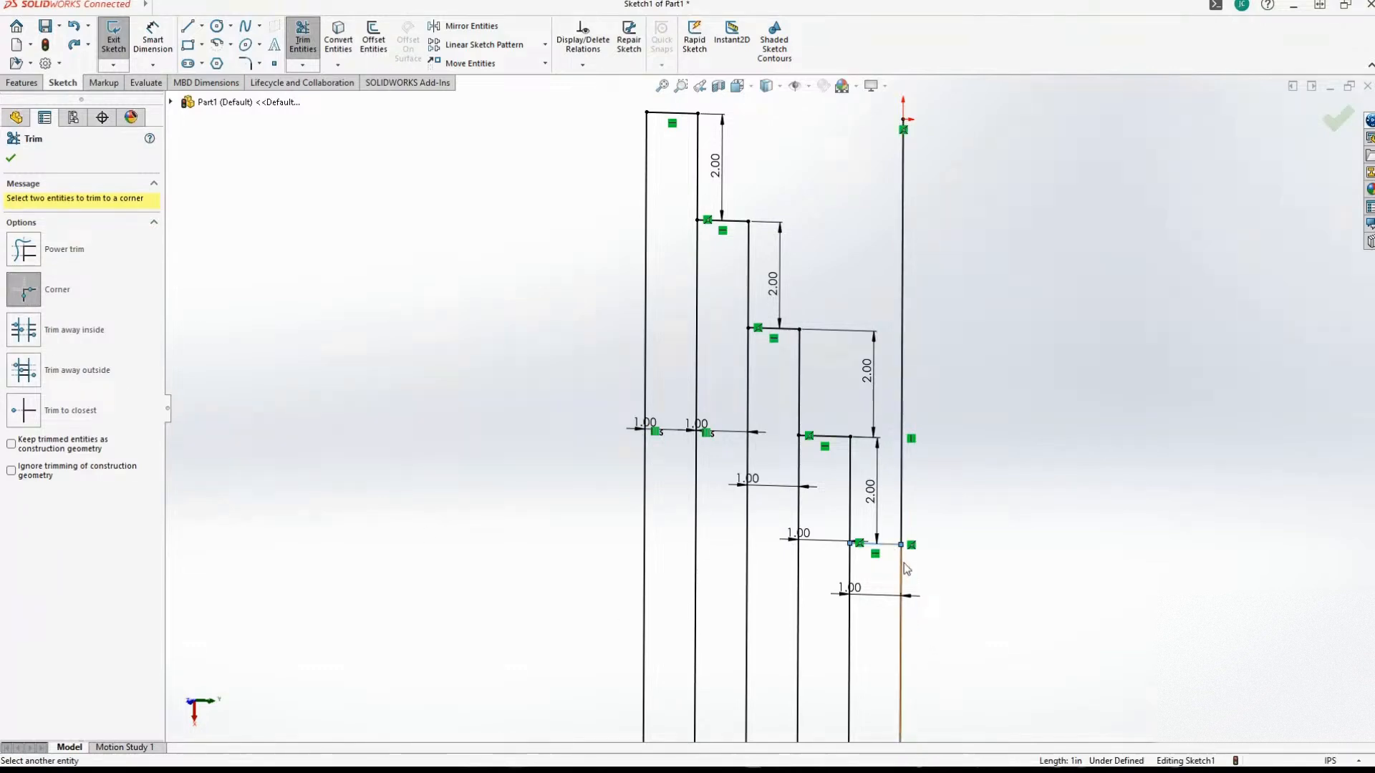
click(884, 544)
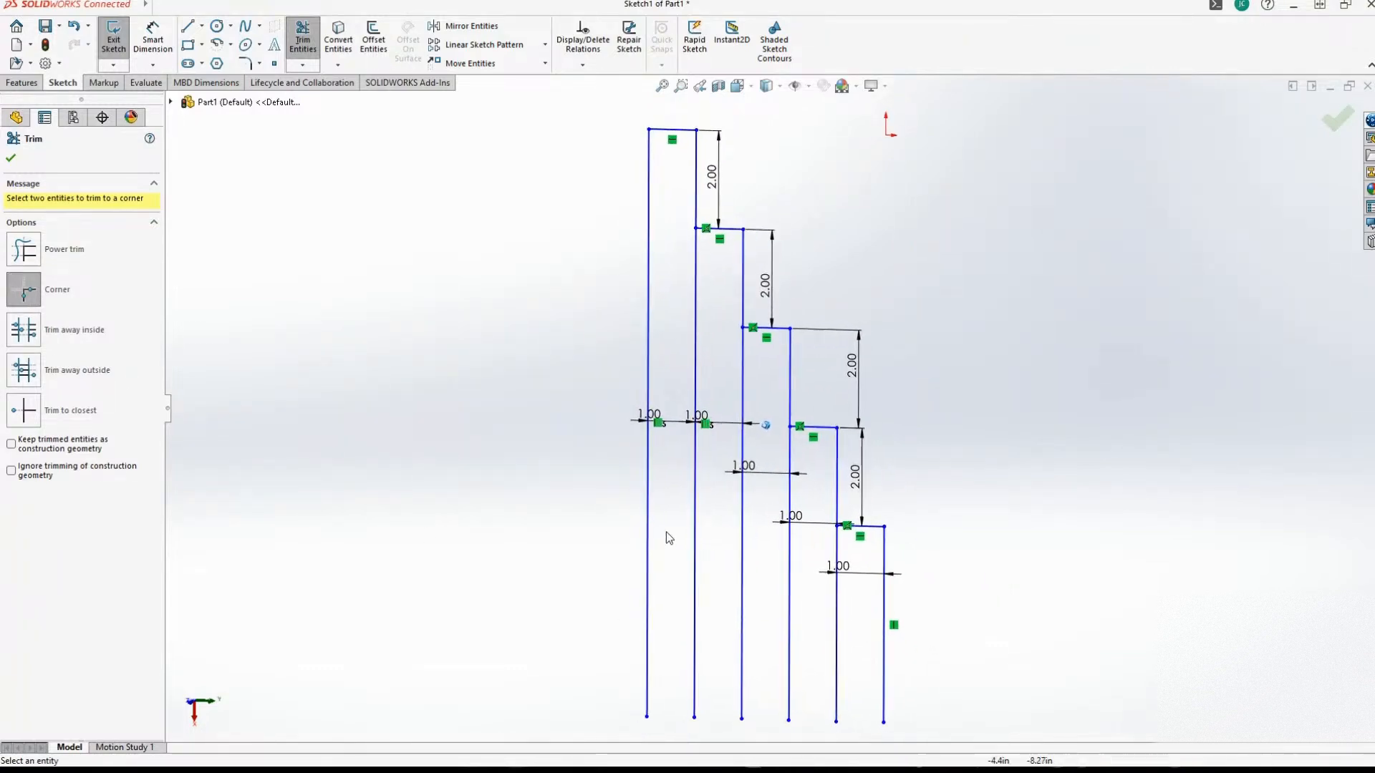
Corner-trim the second and third vertical lines with the second and third short horizontal lines, keeping the segments above each junction.
scroll(666, 538, down, 3)
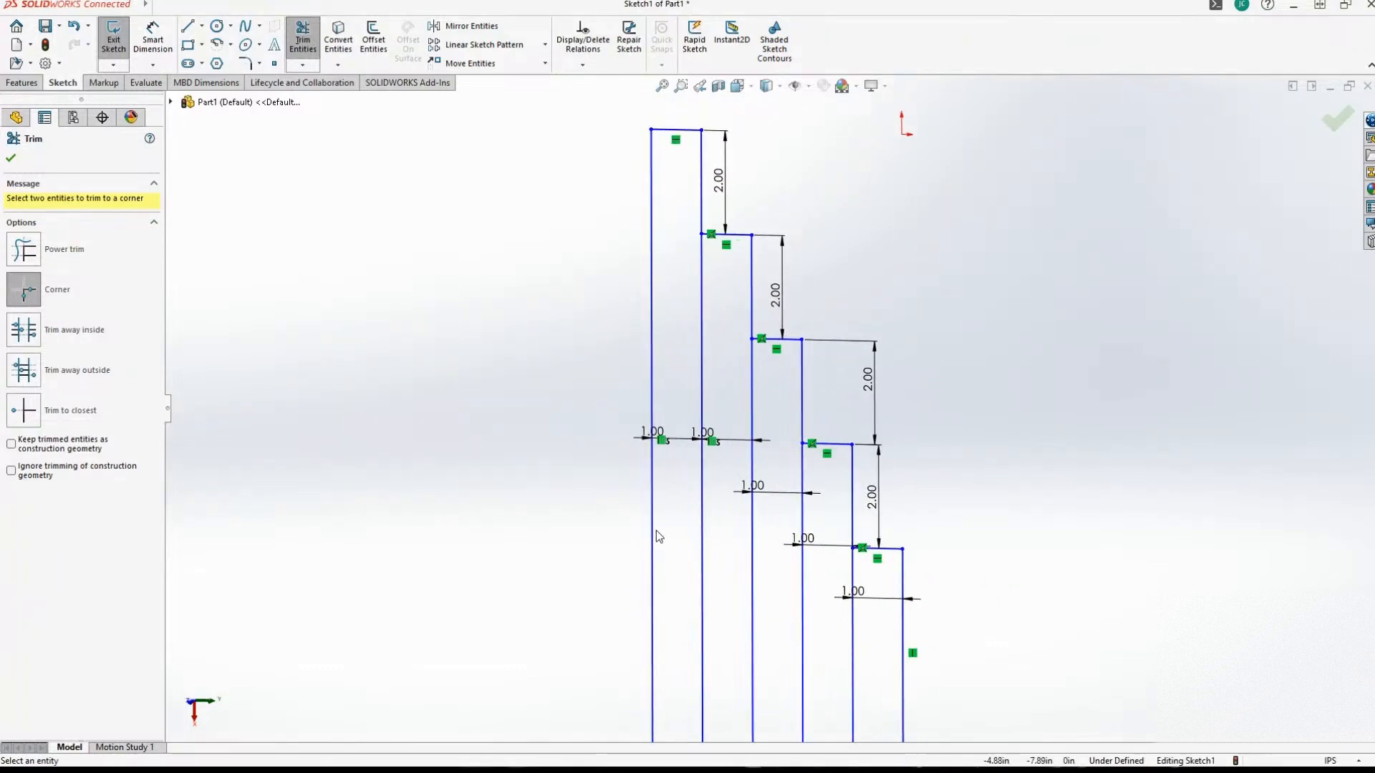
click(706, 263)
click(731, 279)
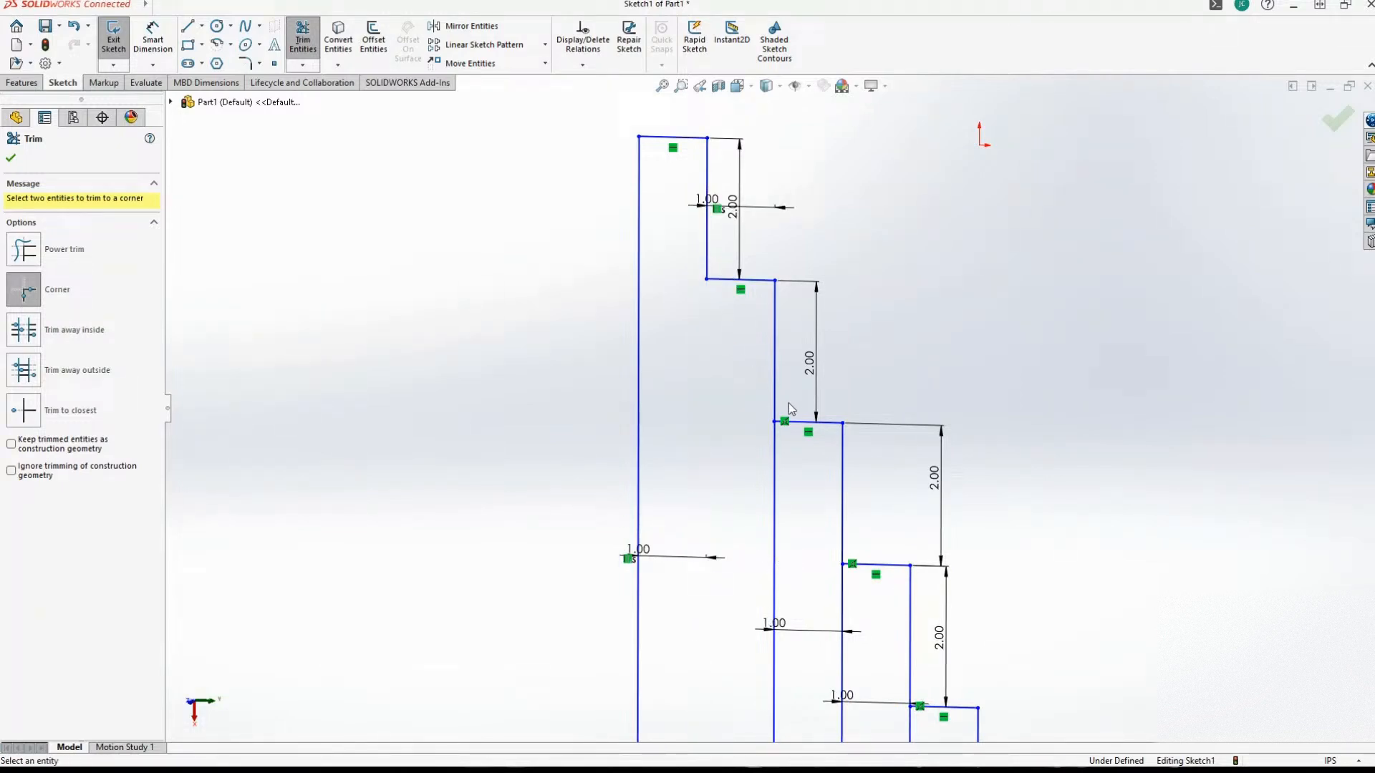
click(775, 405)
click(804, 424)
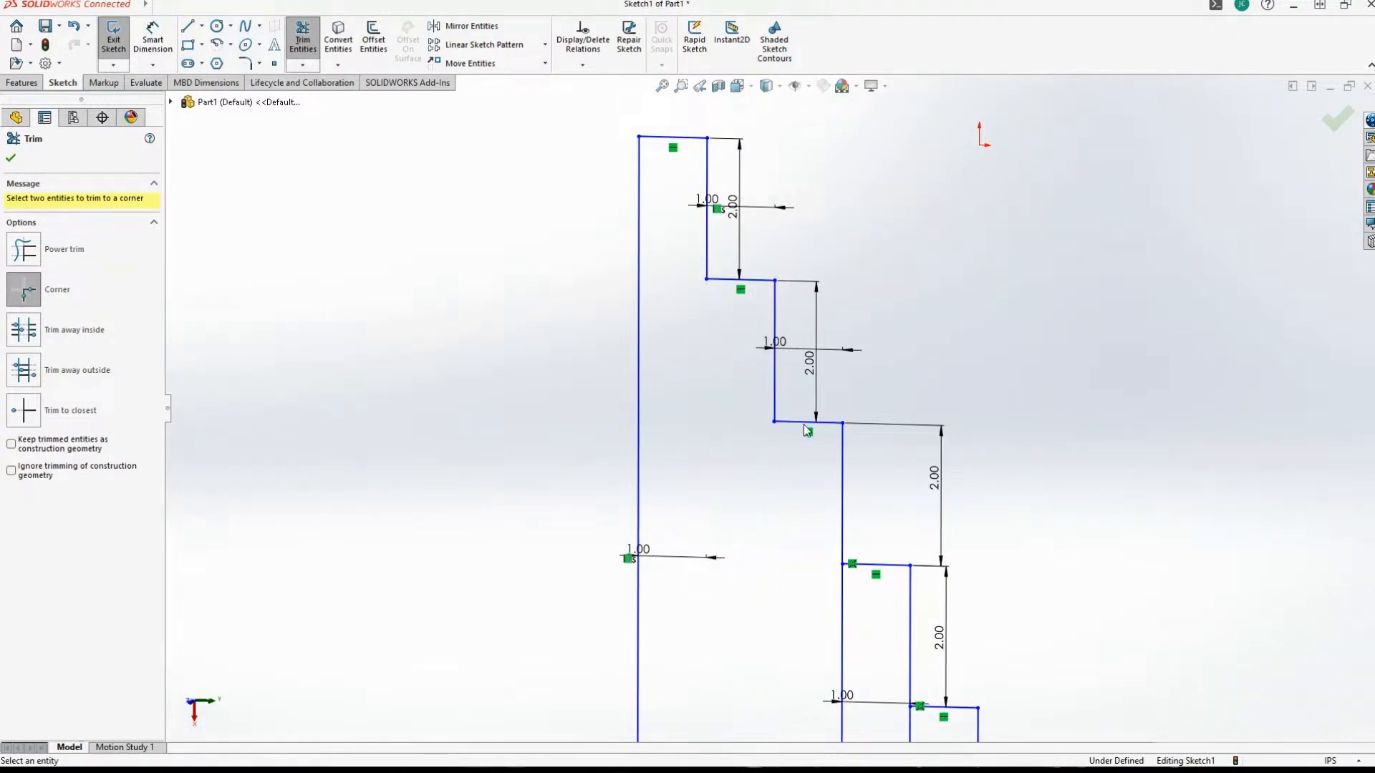
Corner-trim the fourth and fifth vertical lines with the fourth and fifth short horizontal lines, keeping the segments above each junction.
click(842, 555)
click(878, 565)
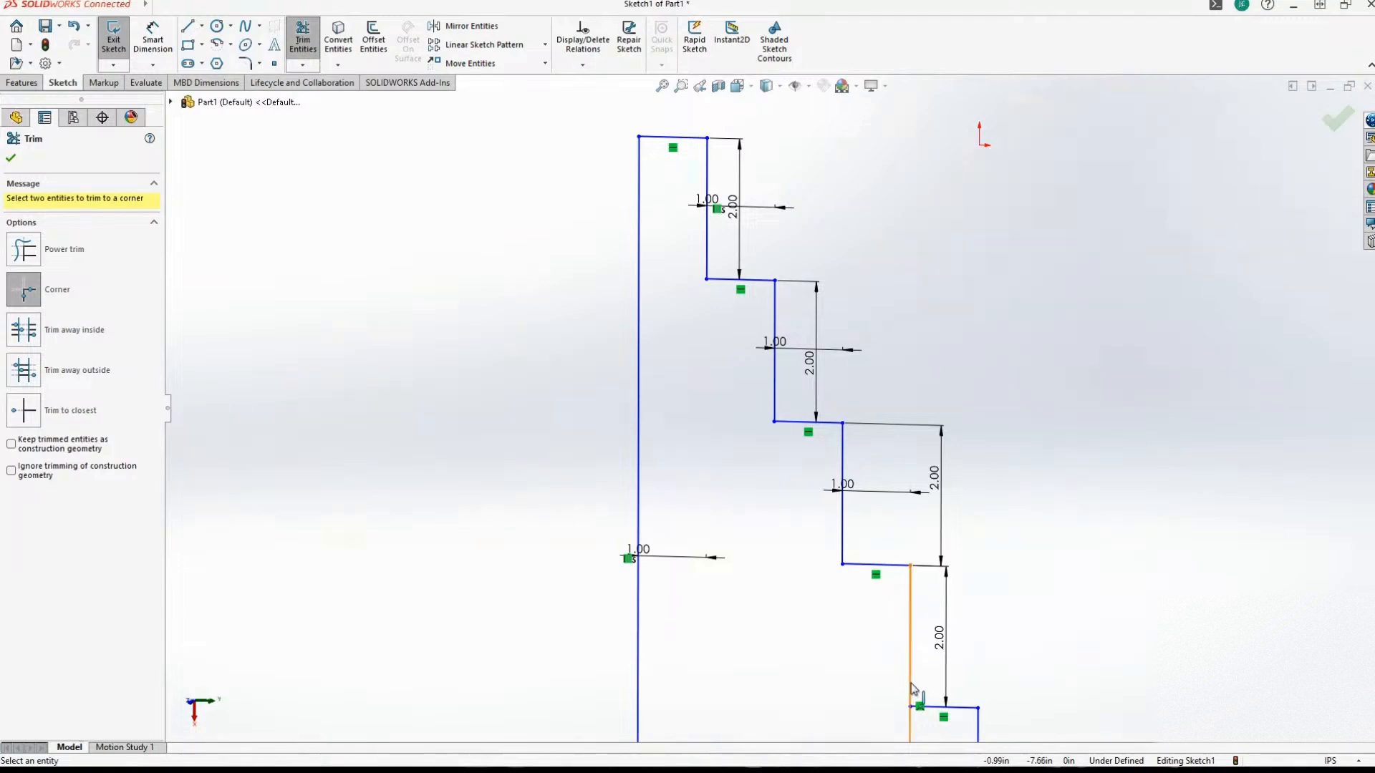
click(910, 686)
click(947, 708)
scroll(614, 360, up, 4)
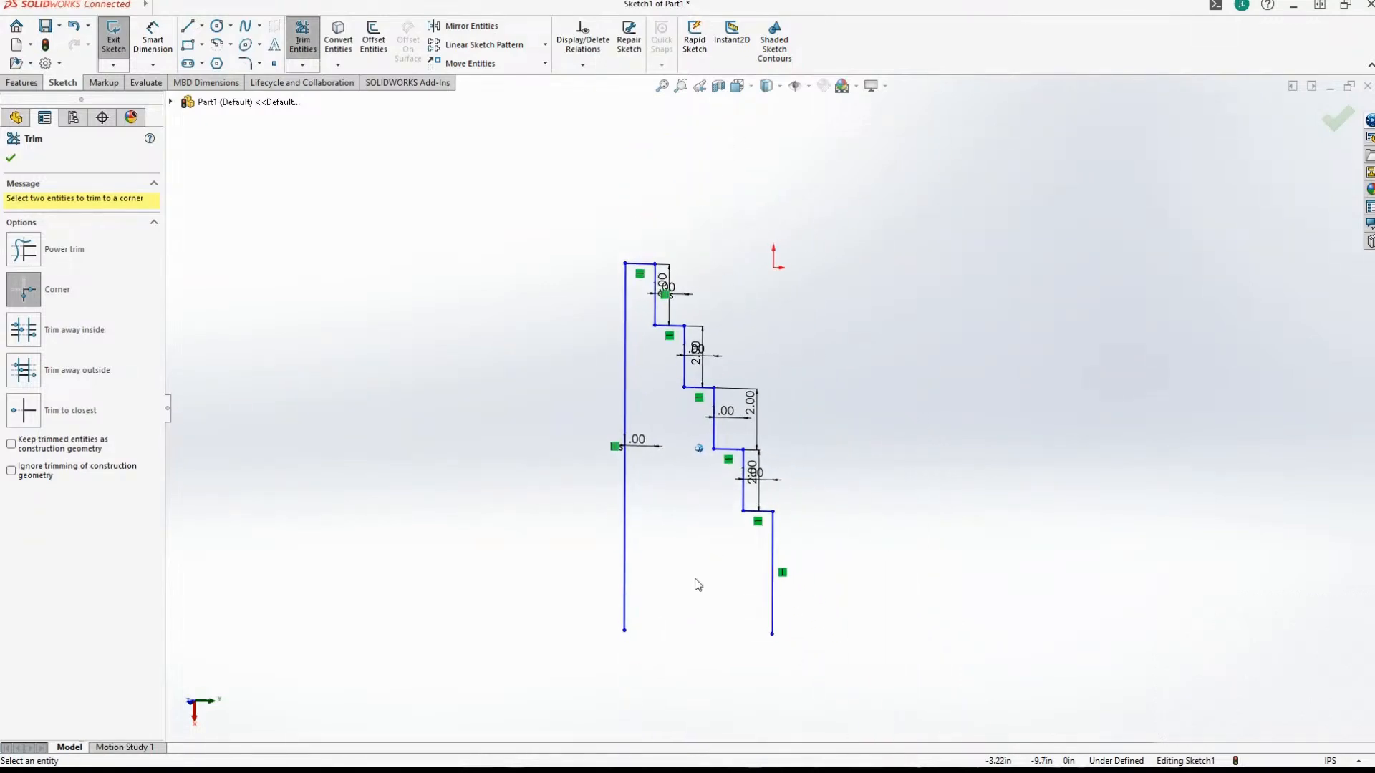
scroll(698, 585, down, 2)
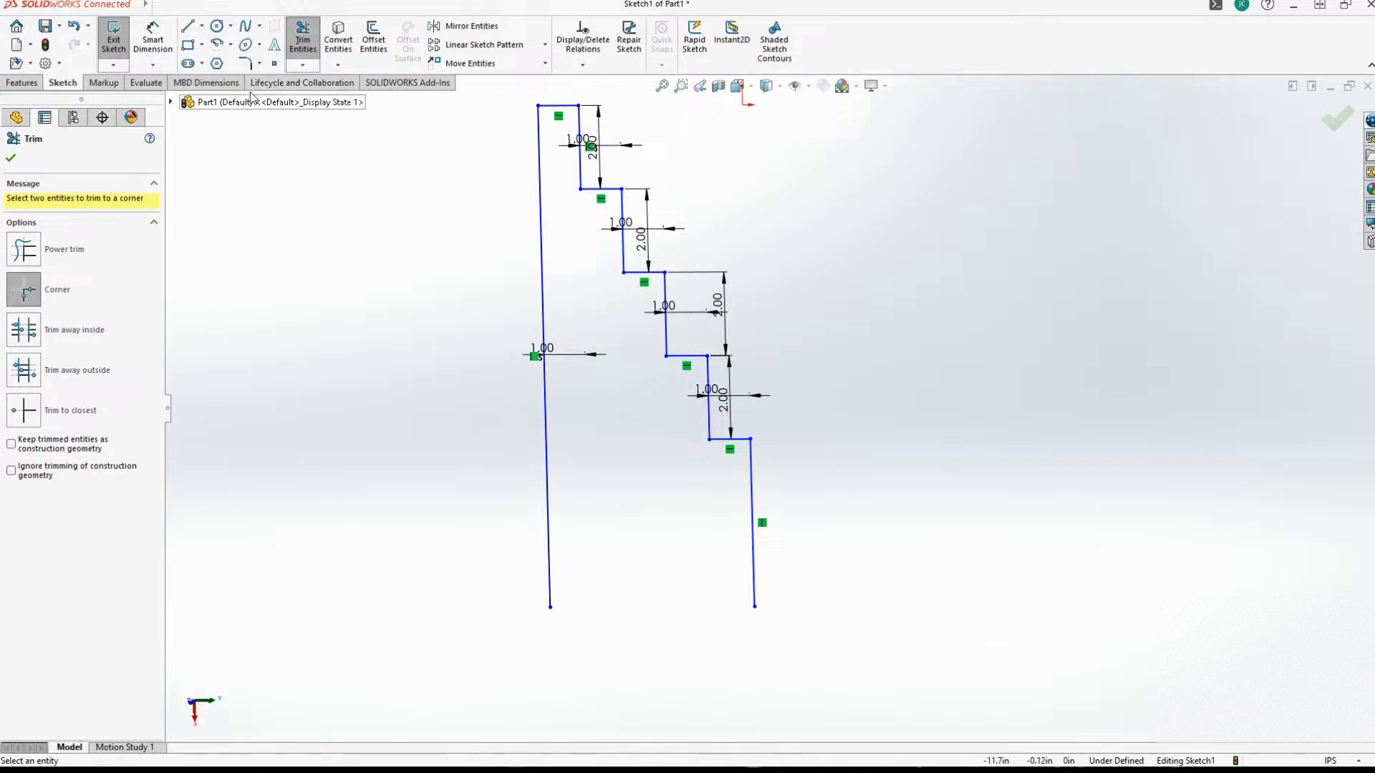
click(375, 41)
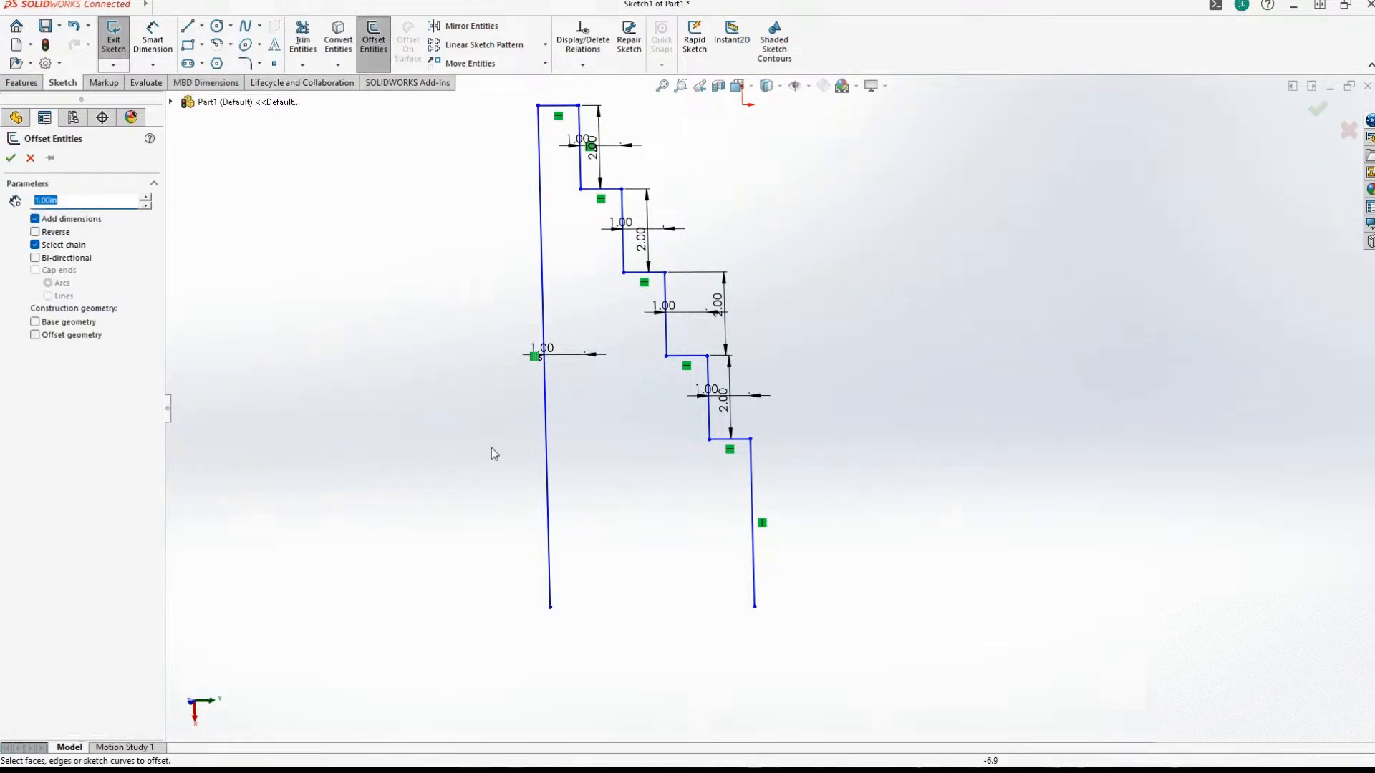
click(754, 567)
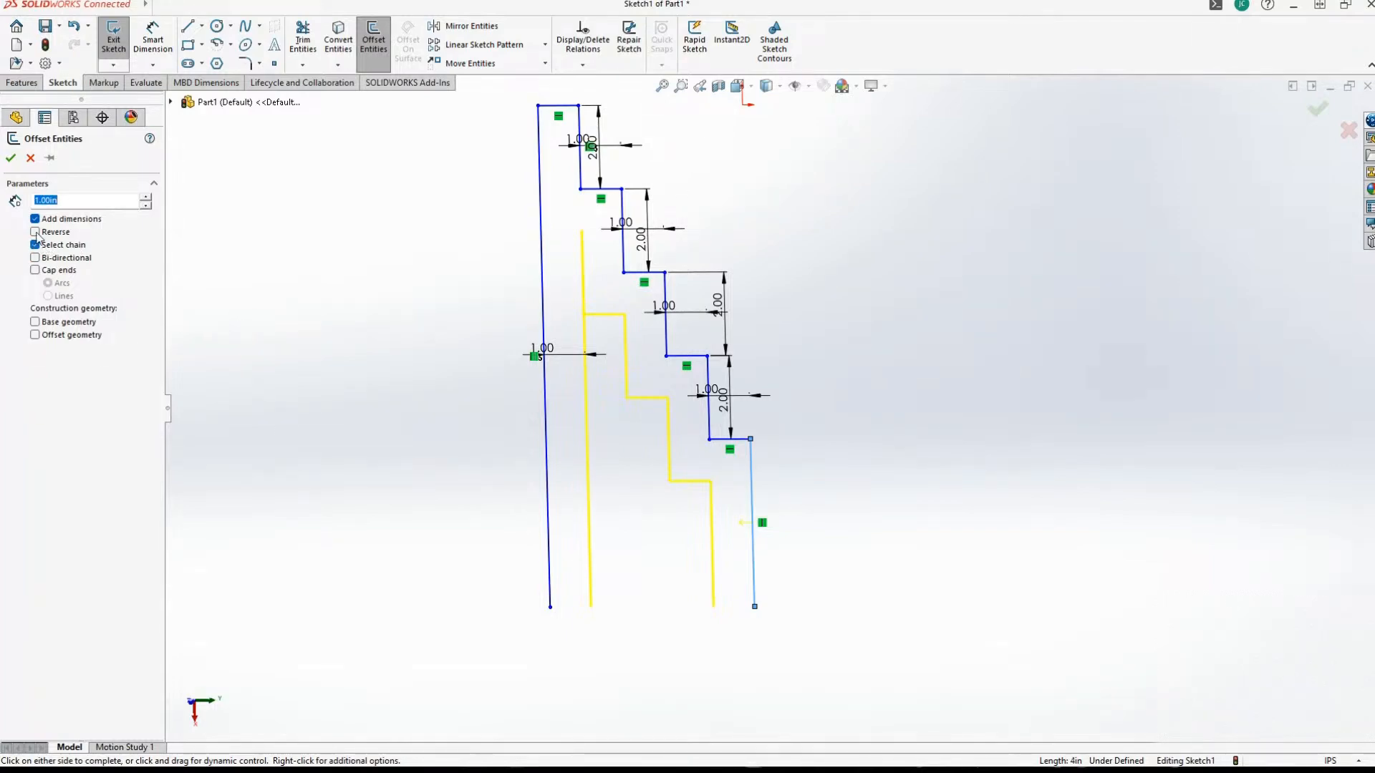
click(30, 158)
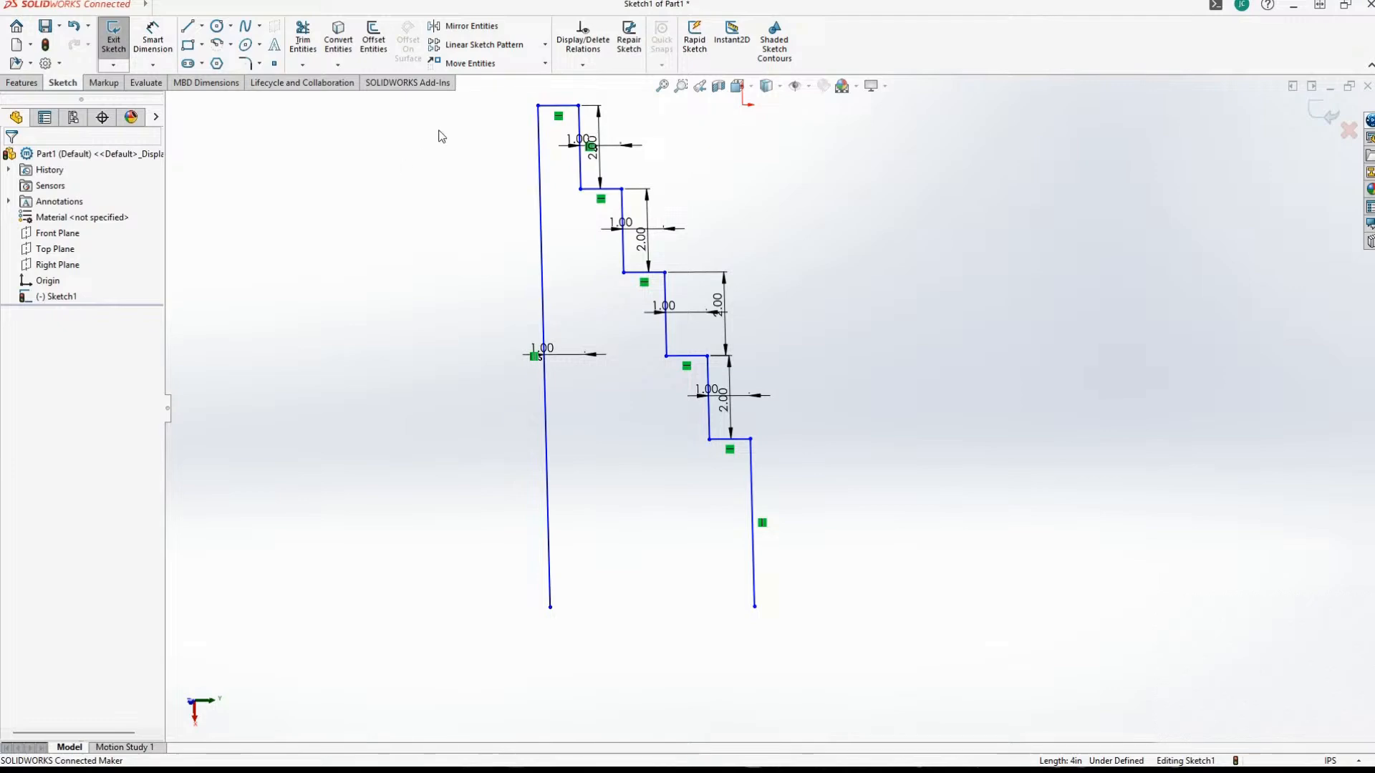
Offset only the sixth vertical line 1 in outward, away from the profile, with Select chain turned off.
click(373, 40)
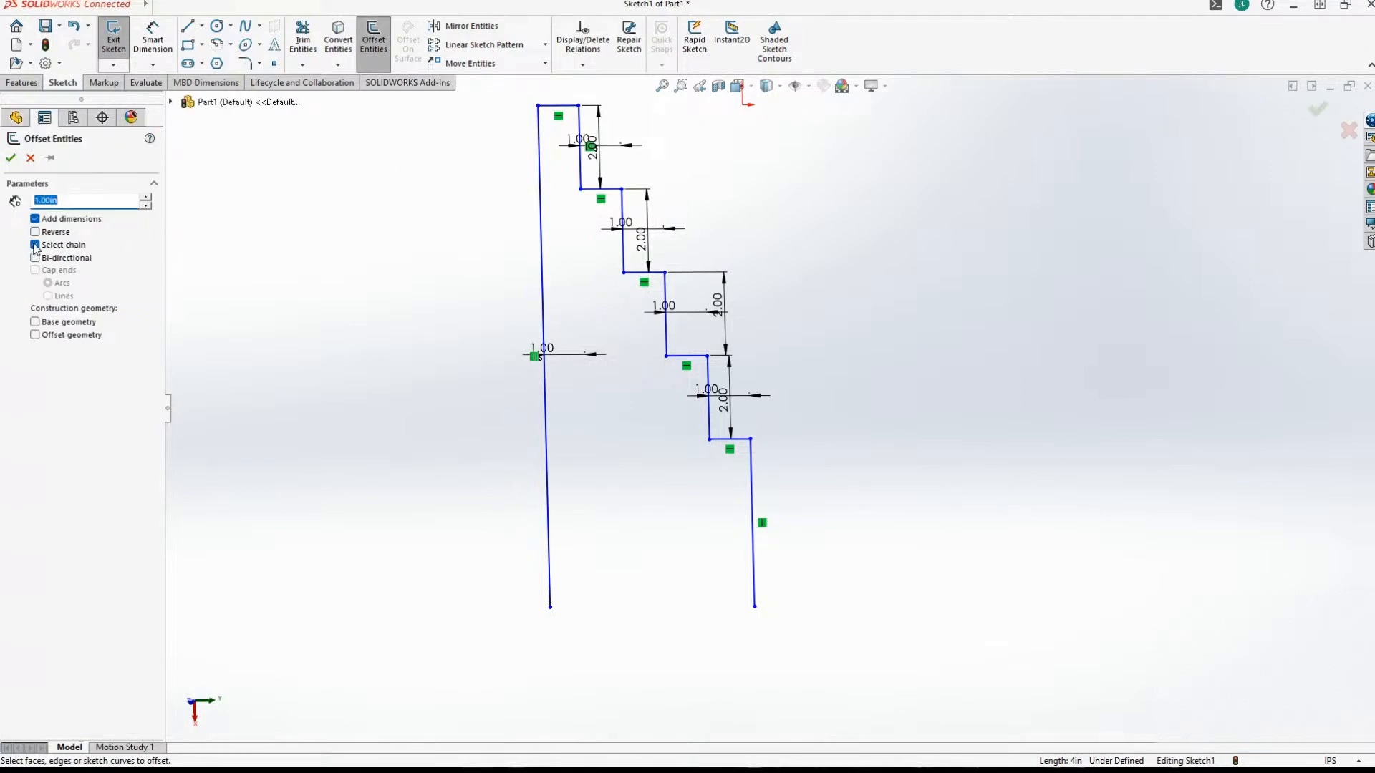
click(35, 245)
click(751, 494)
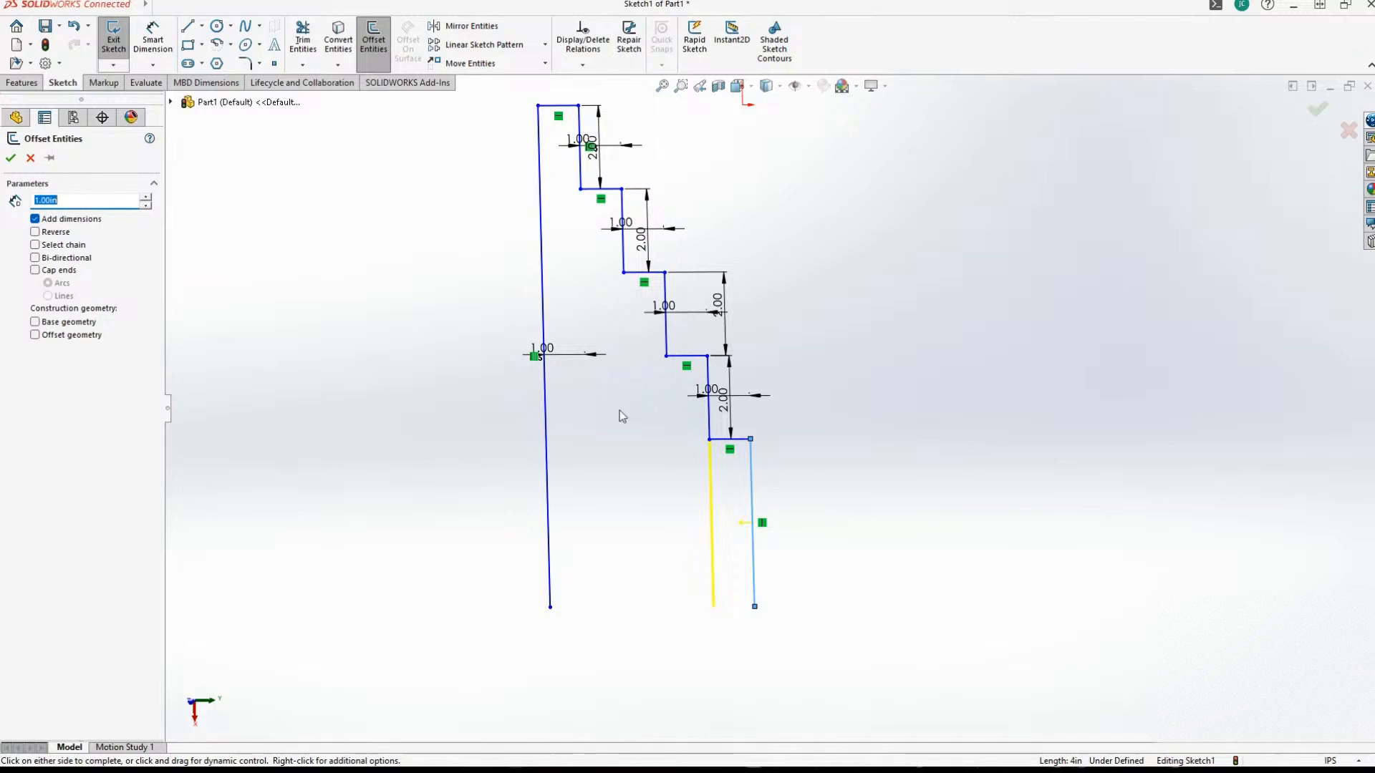
click(823, 500)
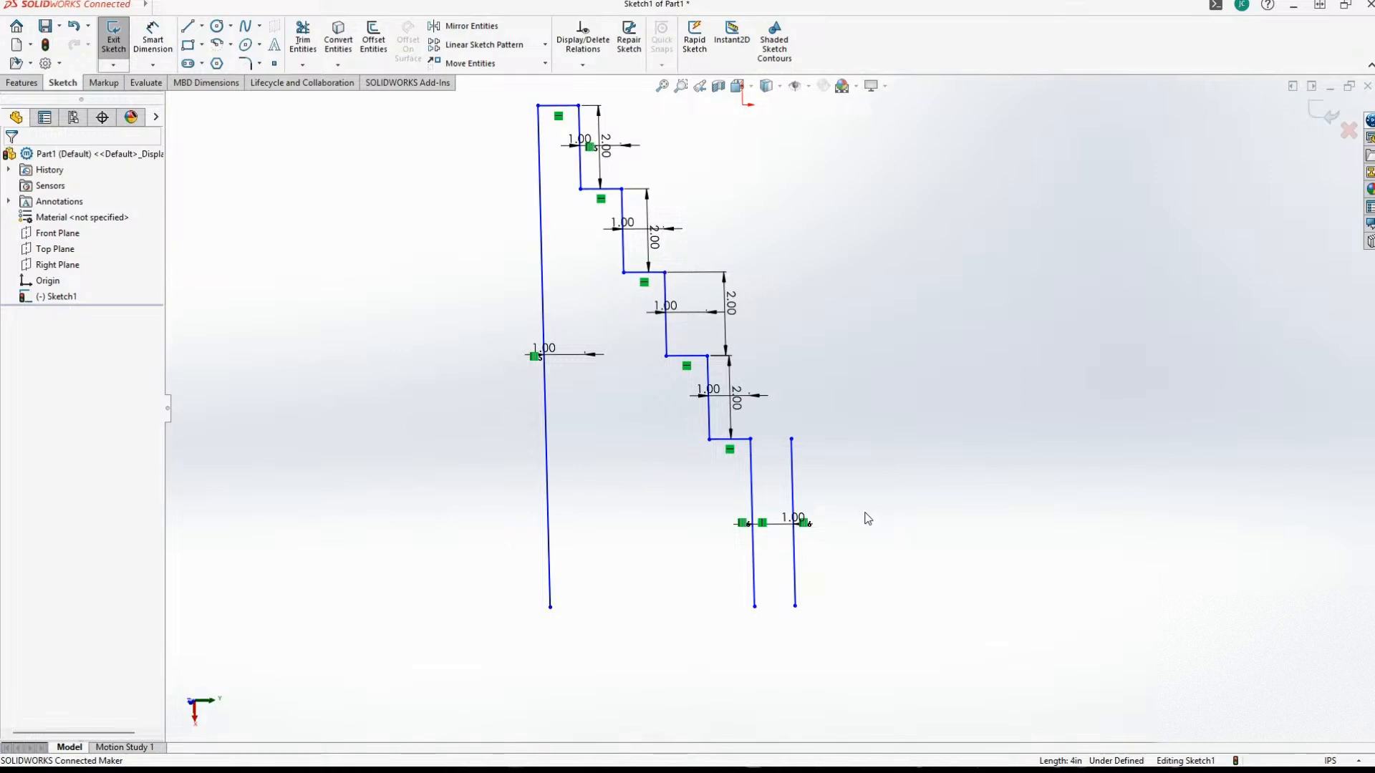
Draw a 1 in horizontal line connecting the sixth vertical line to its outer offset, somewhat above their midpoints.
click(187, 26)
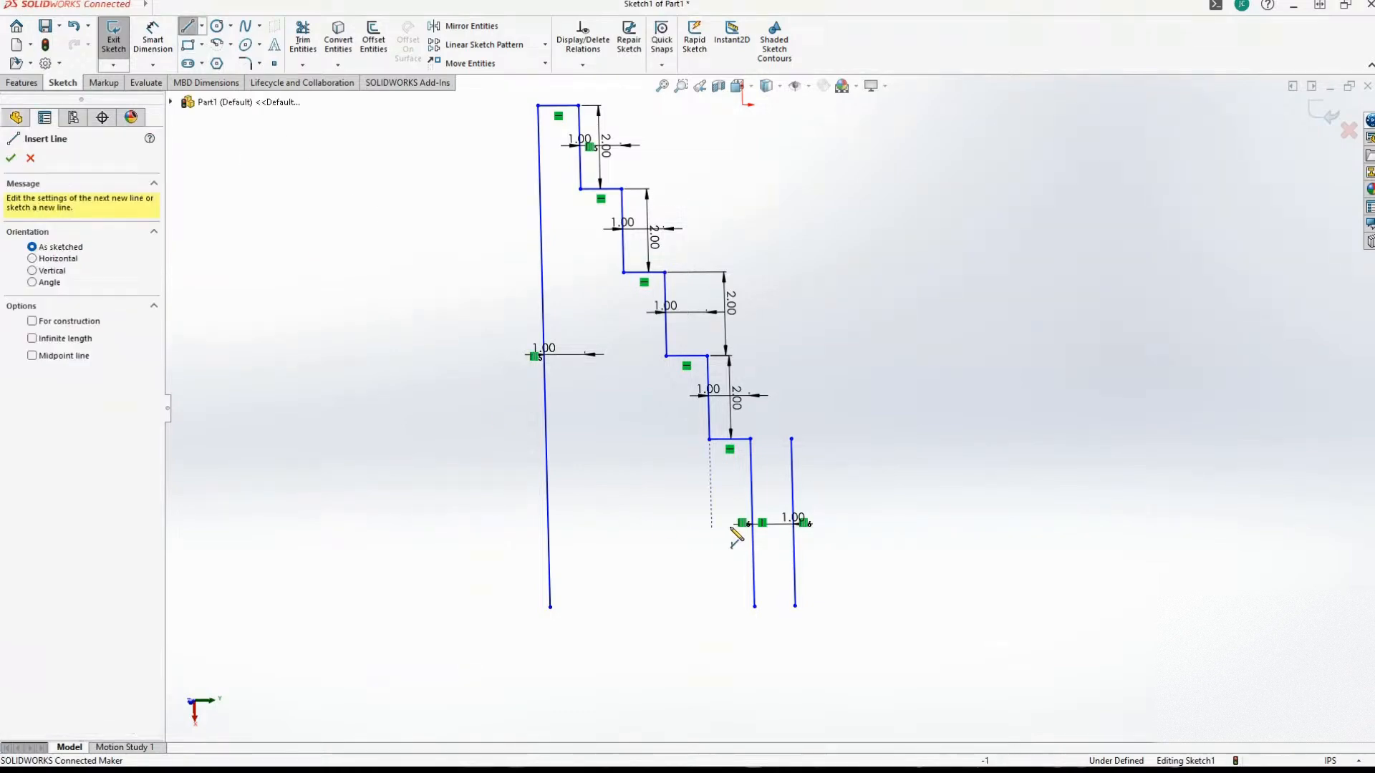
click(752, 513)
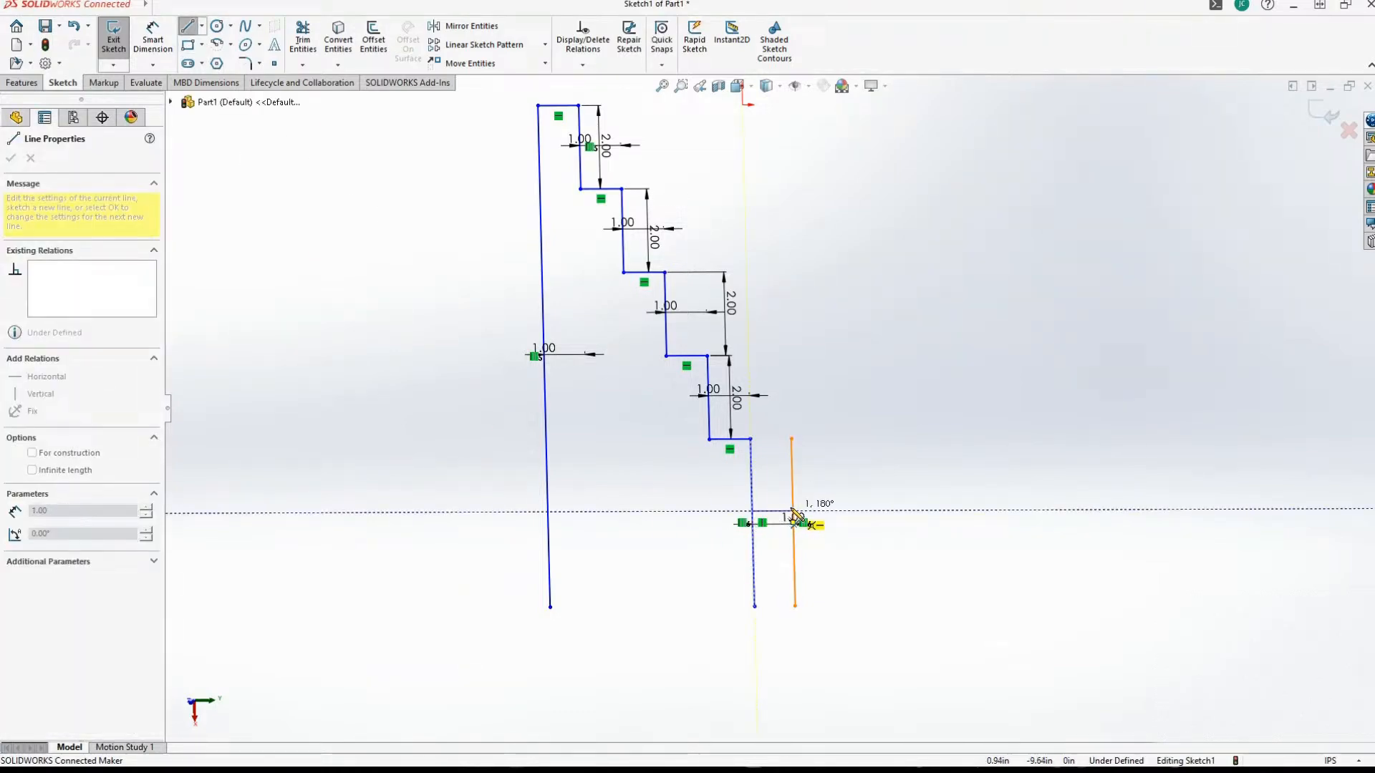
click(793, 512)
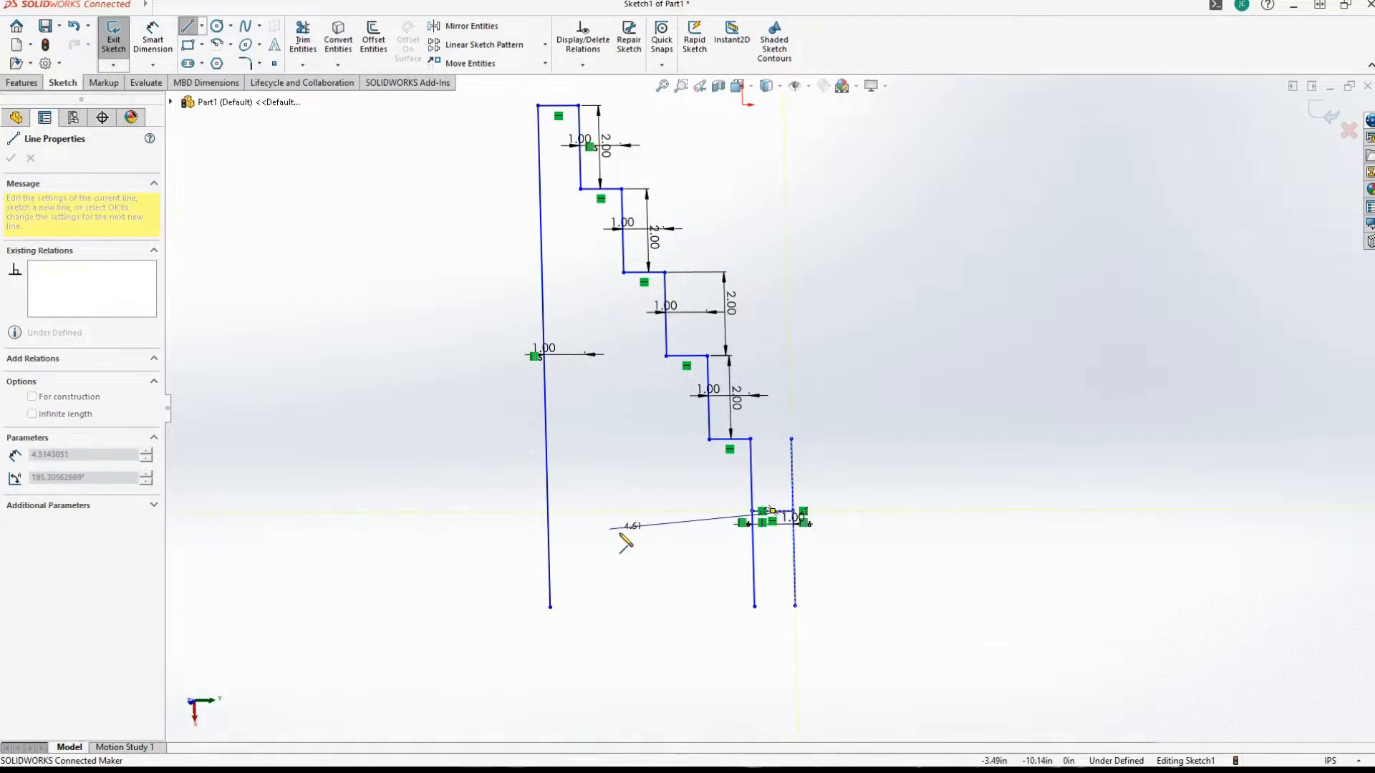
click(187, 25)
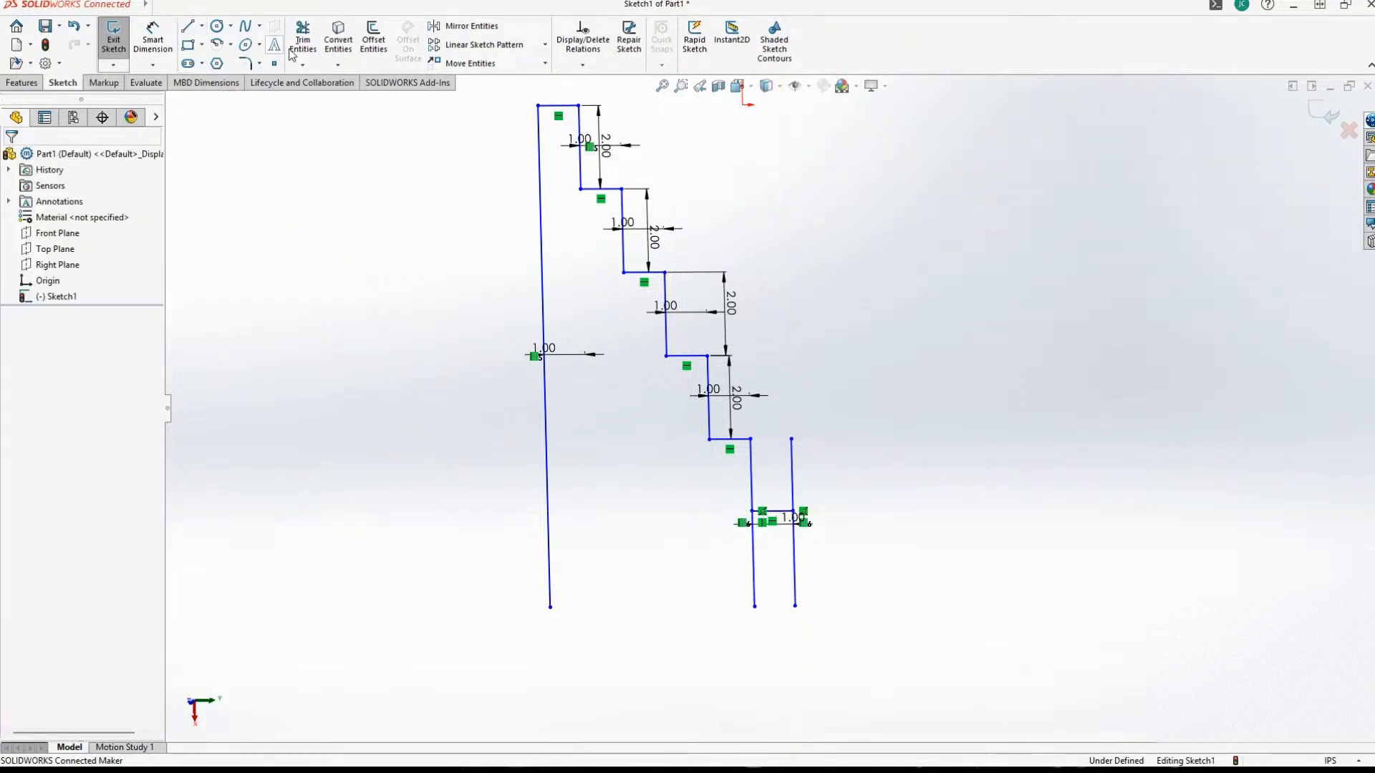
Corner-trim the new short horizontal line with both adjoining verticals, keeping the sixth vertical's upper segment and the seventh's lower segment.
click(304, 45)
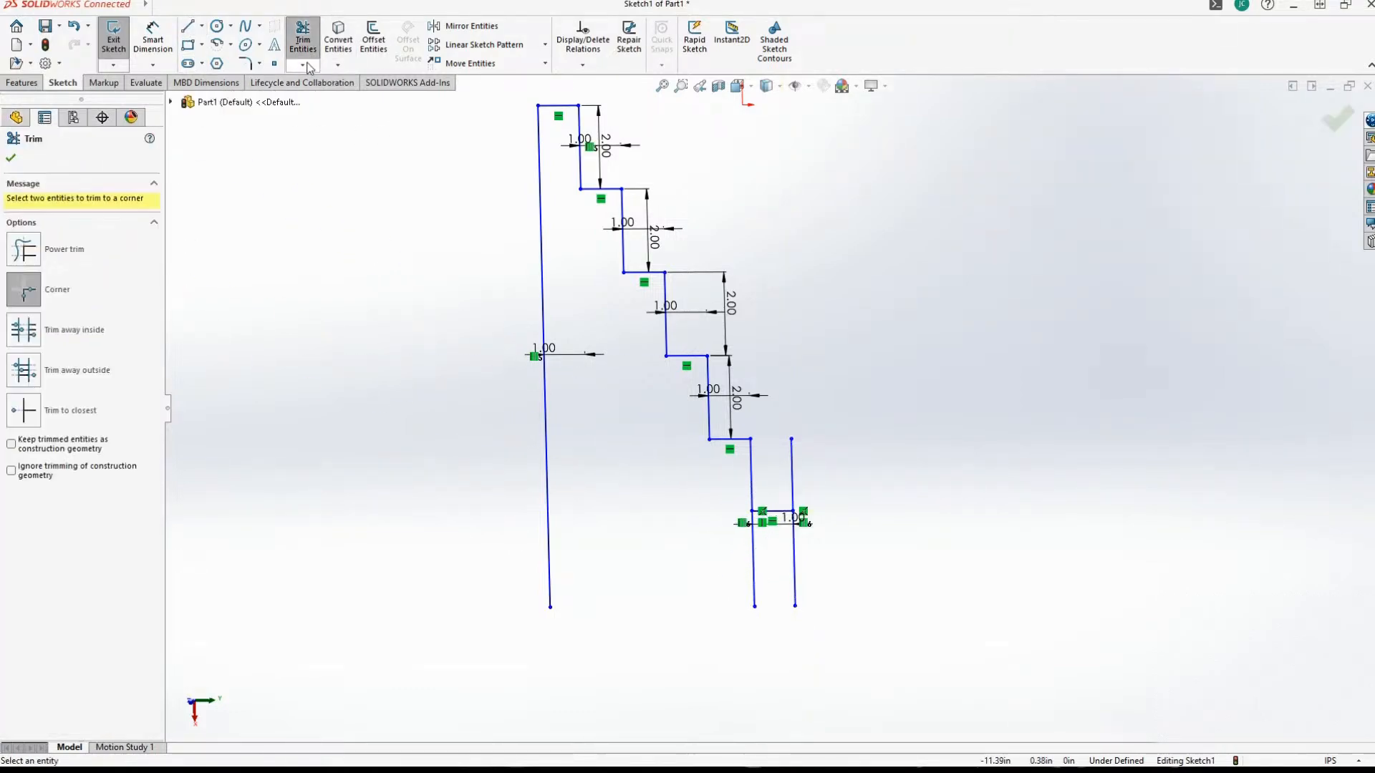
click(304, 65)
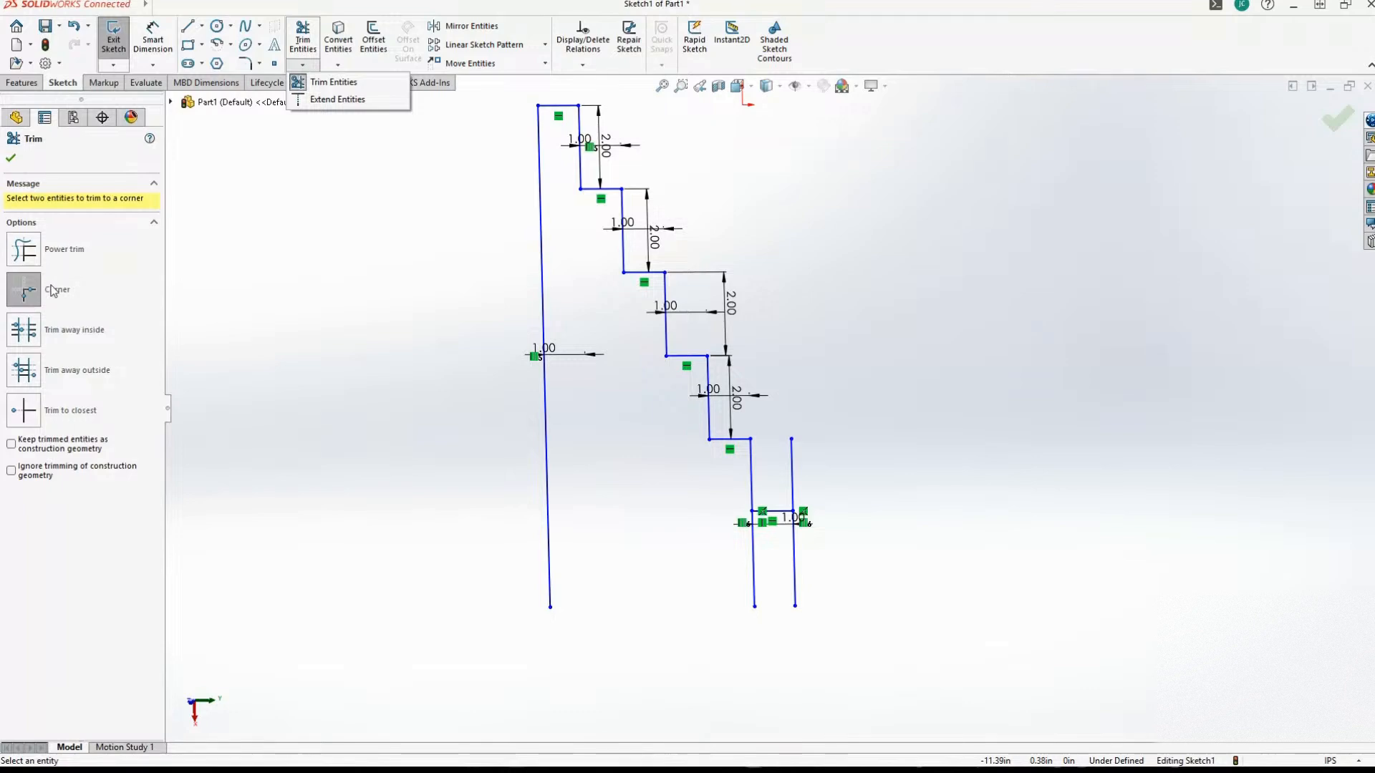
click(753, 492)
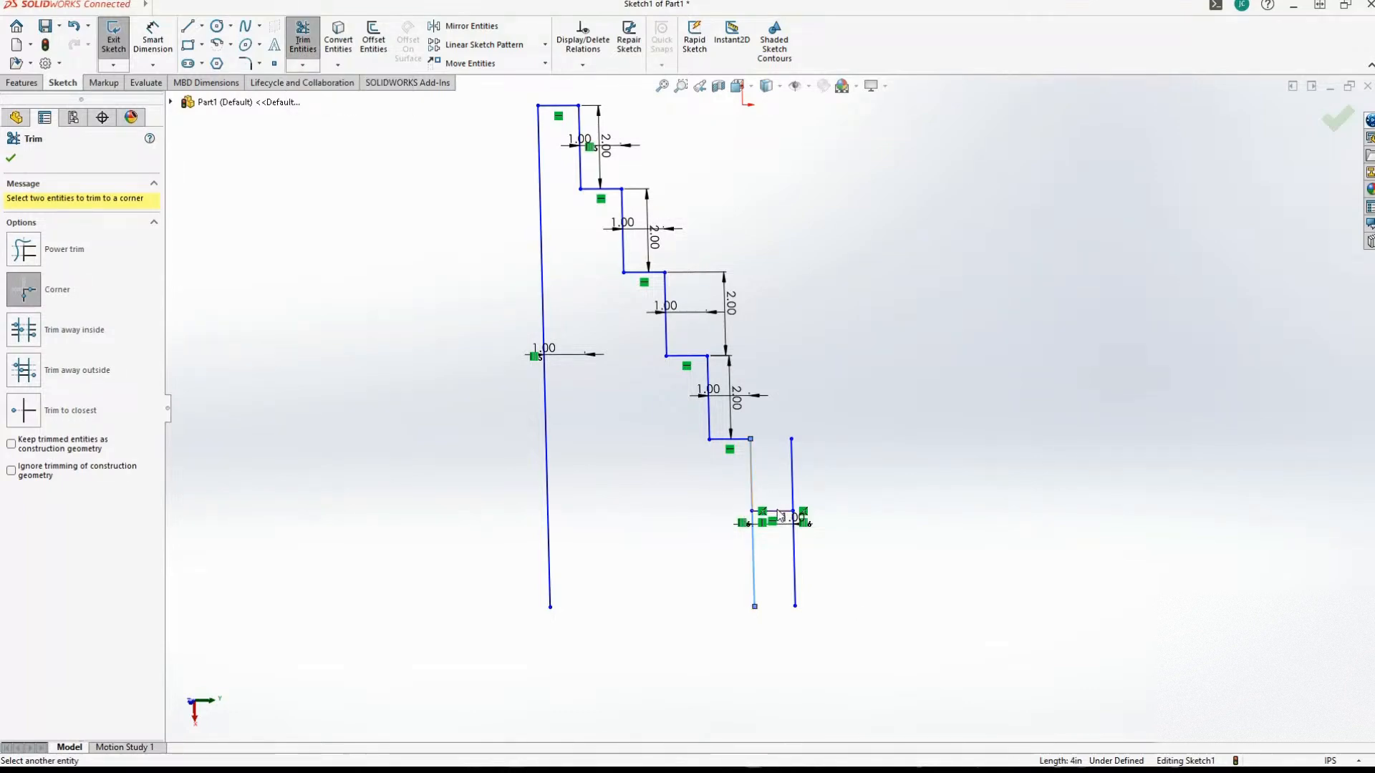
click(777, 511)
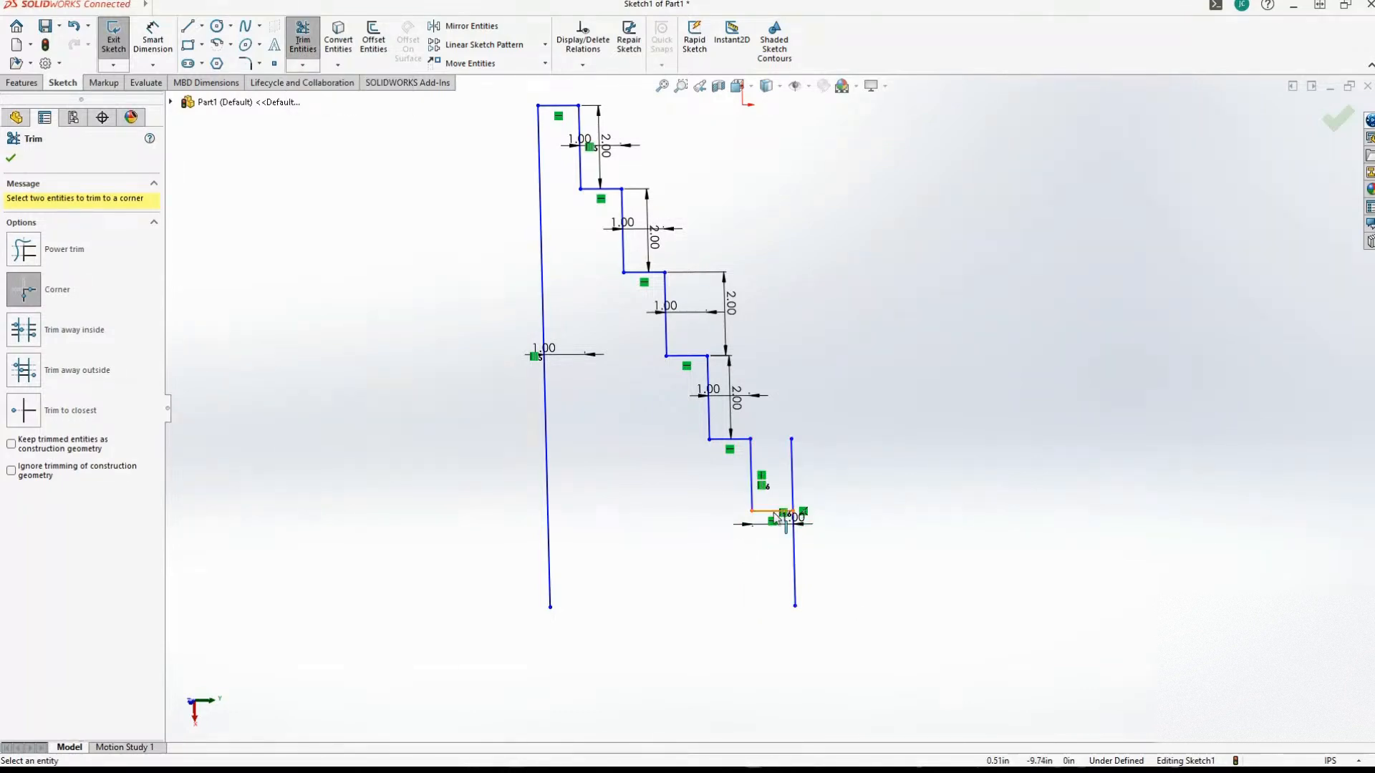
click(793, 548)
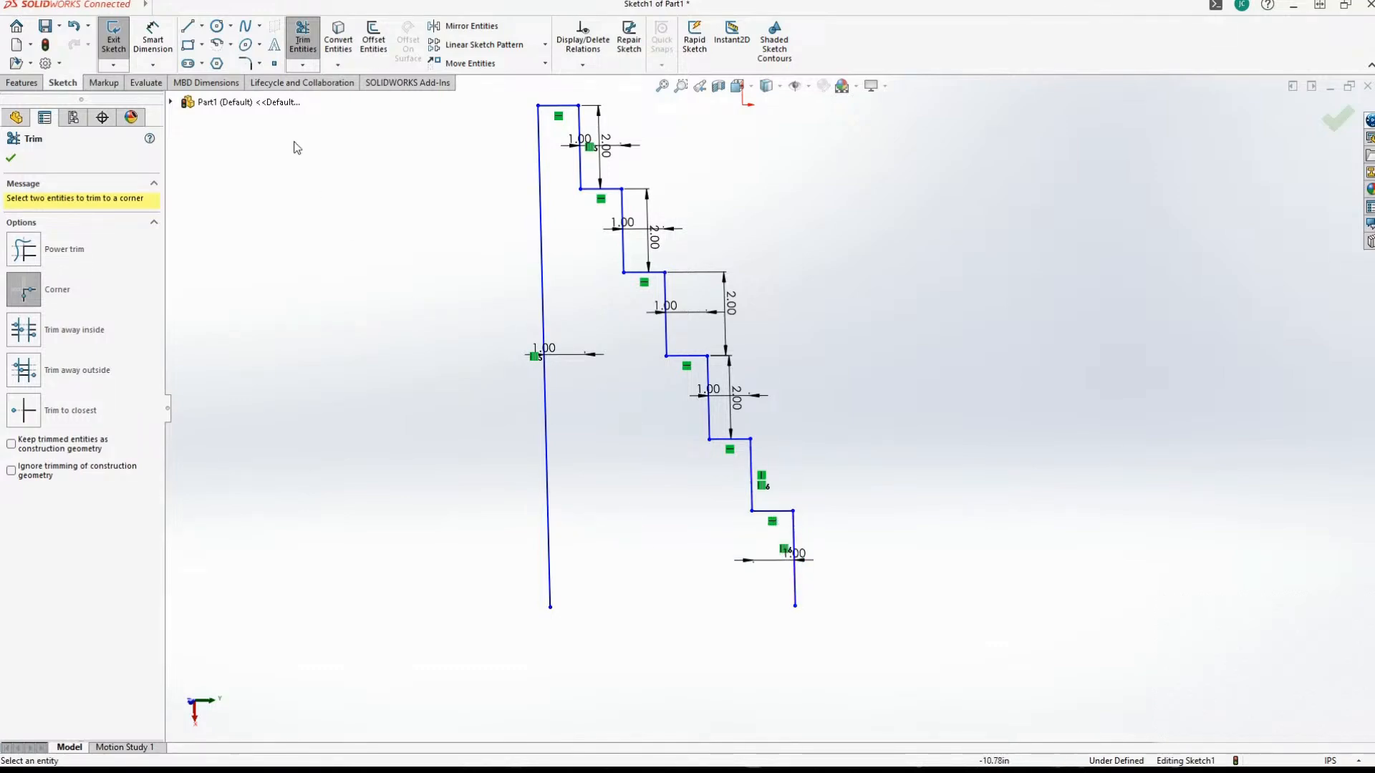
Close the stepped profile with a 6 in horizontal line joining the lower endpoints of the first and seventh vertical lines.
click(188, 27)
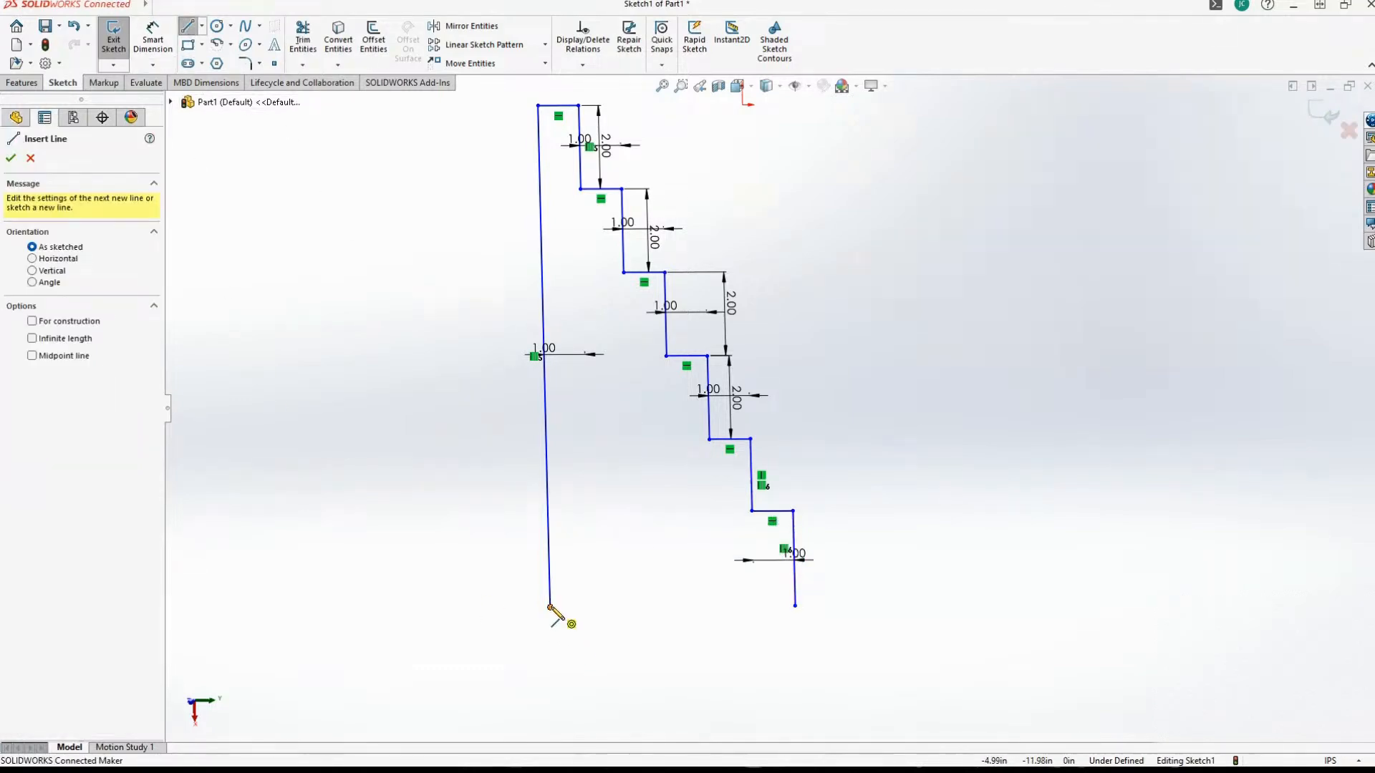
click(550, 607)
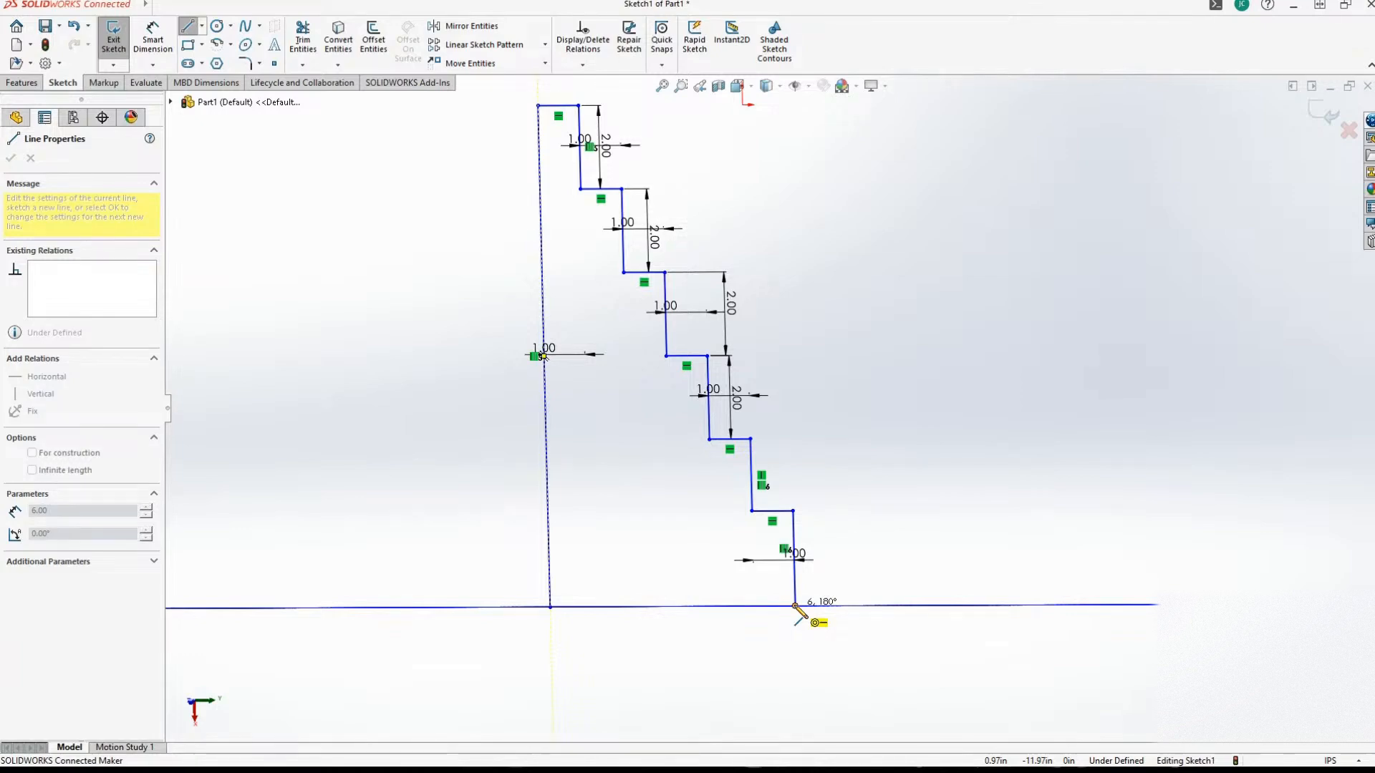
click(794, 605)
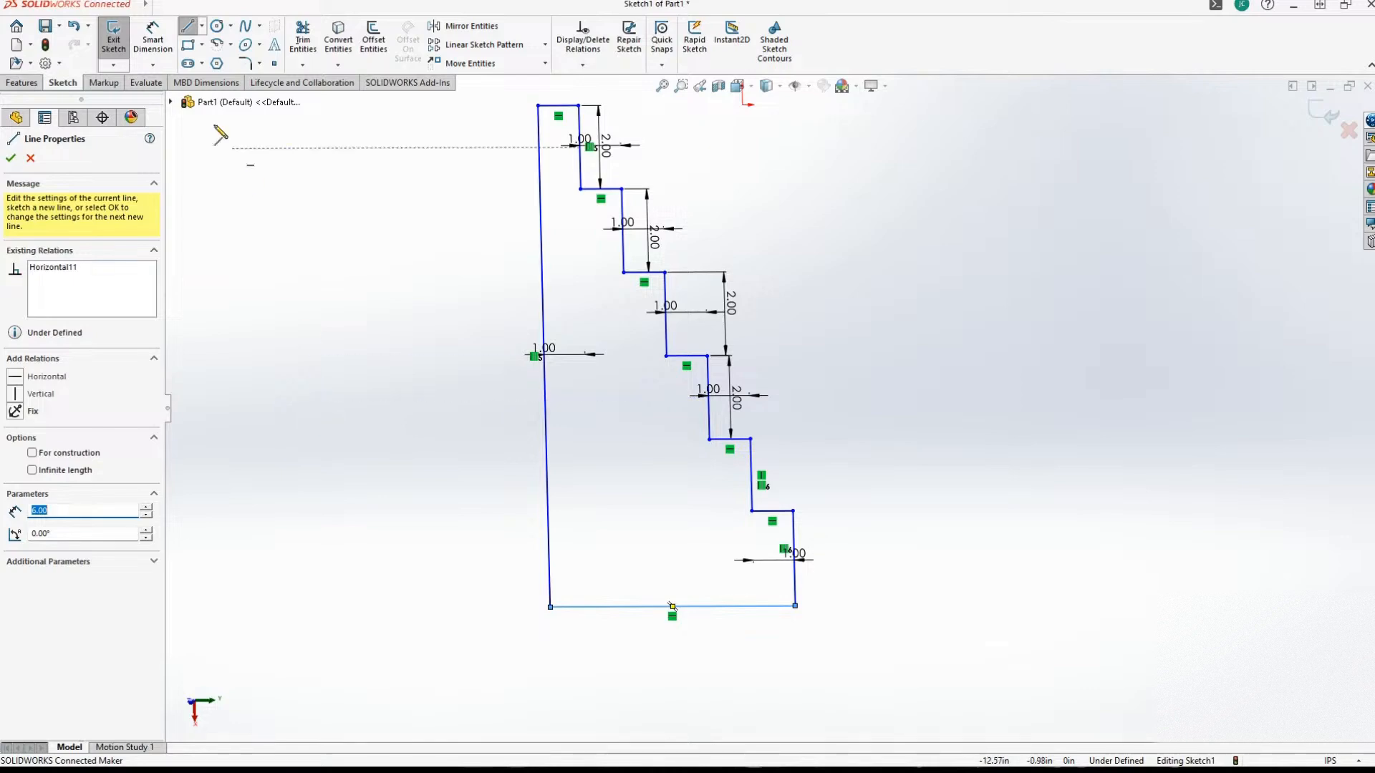
click(10, 159)
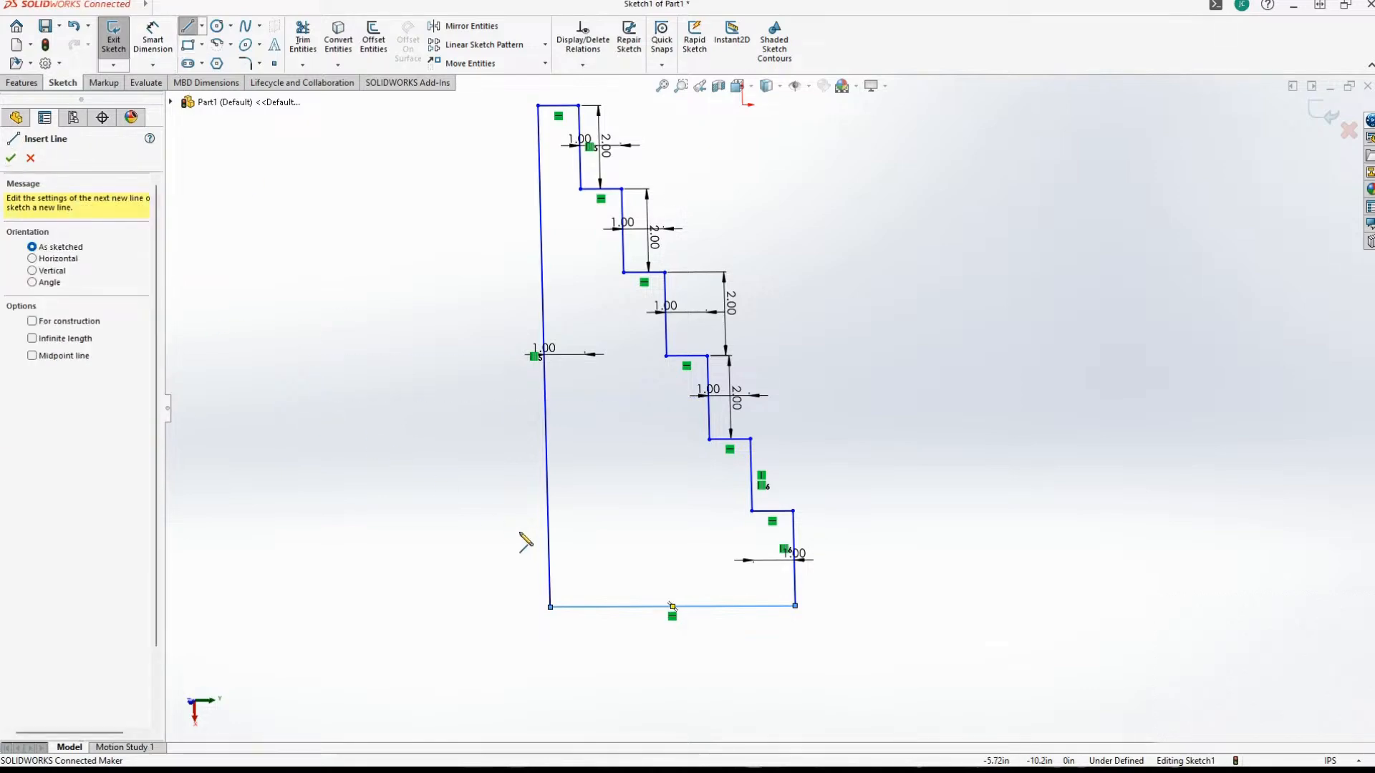
click(440, 491)
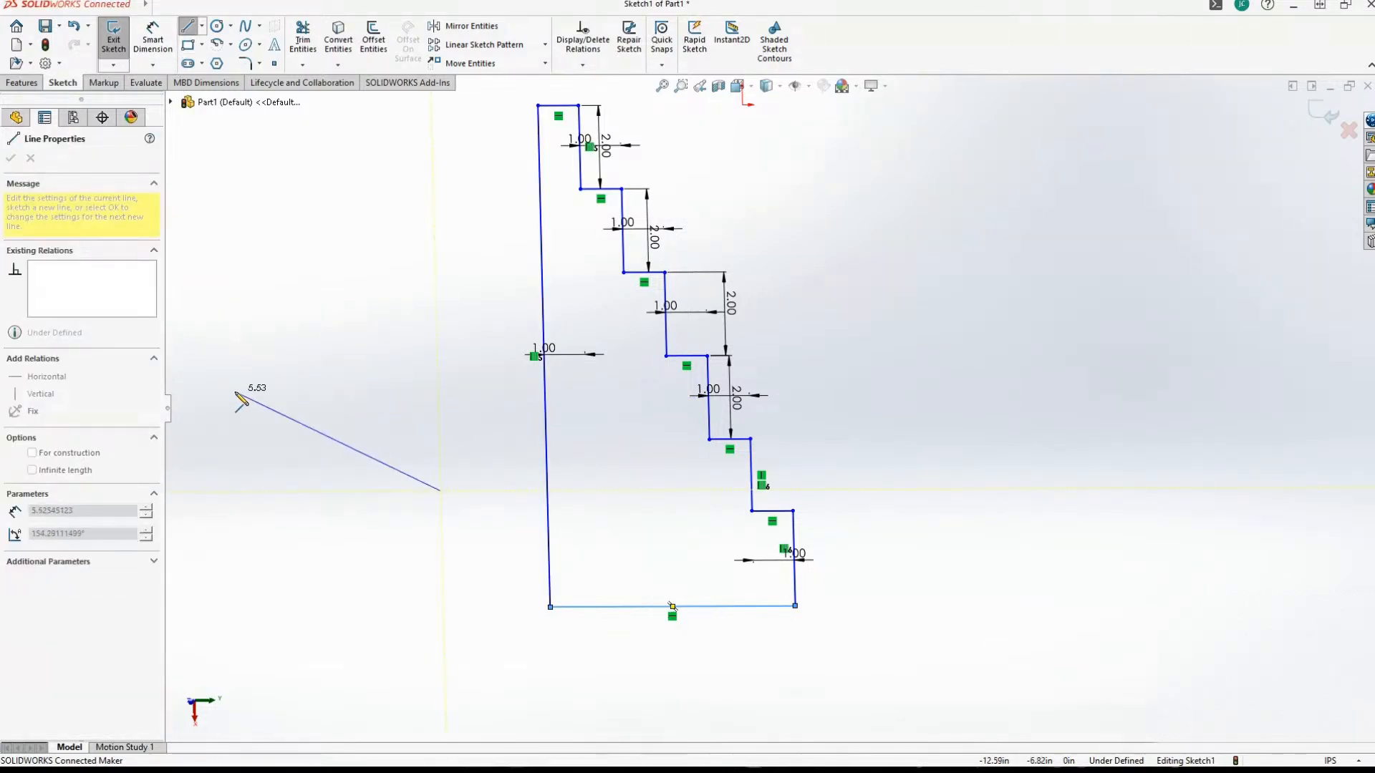
key(Escape)
key(Escape)
Try a centerpoint arc with a 0.5 in radius centred on the midpoint of the second short horizontal line.
mouse_move(430, 436)
middle_down()
mouse_move(372, 454)
mouse_move(362, 433)
mouse_move(341, 446)
mouse_move(355, 457)
middle_up()
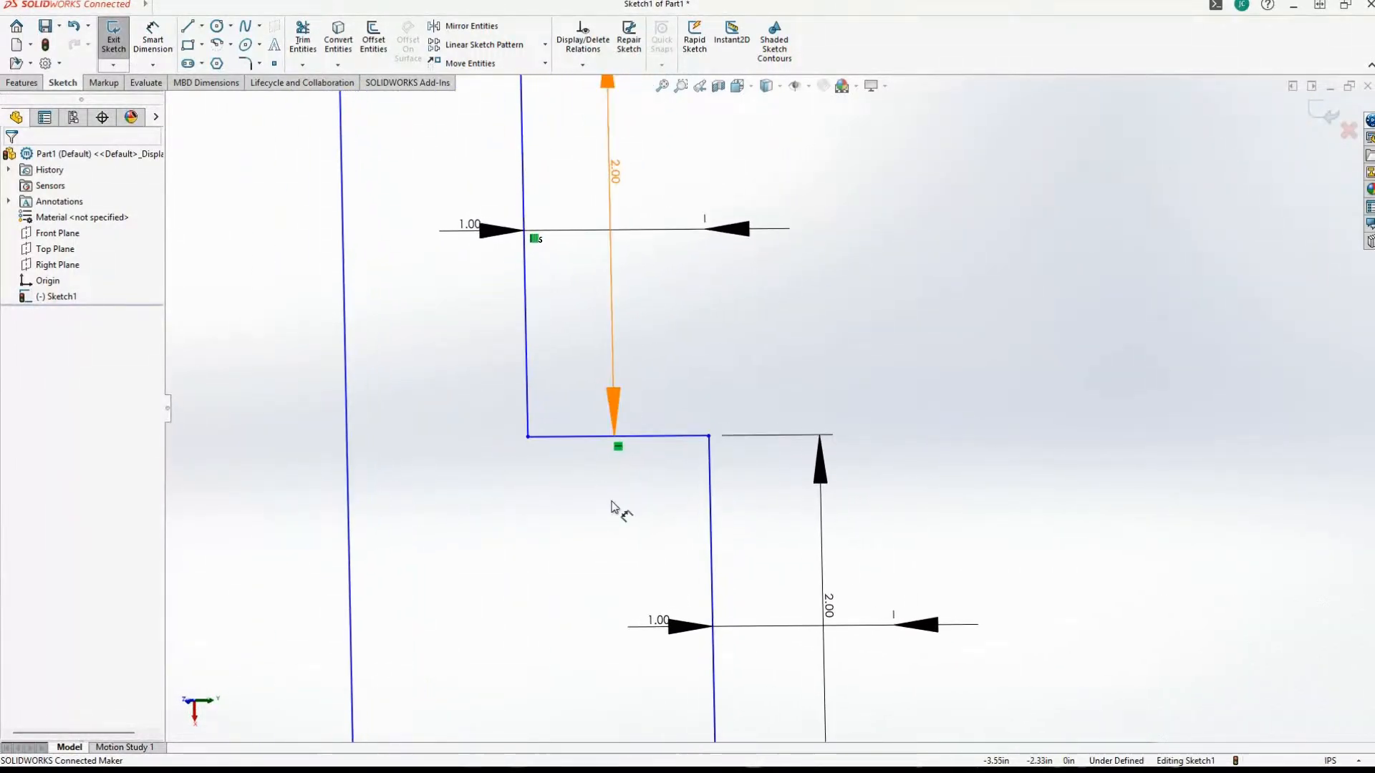
click(217, 25)
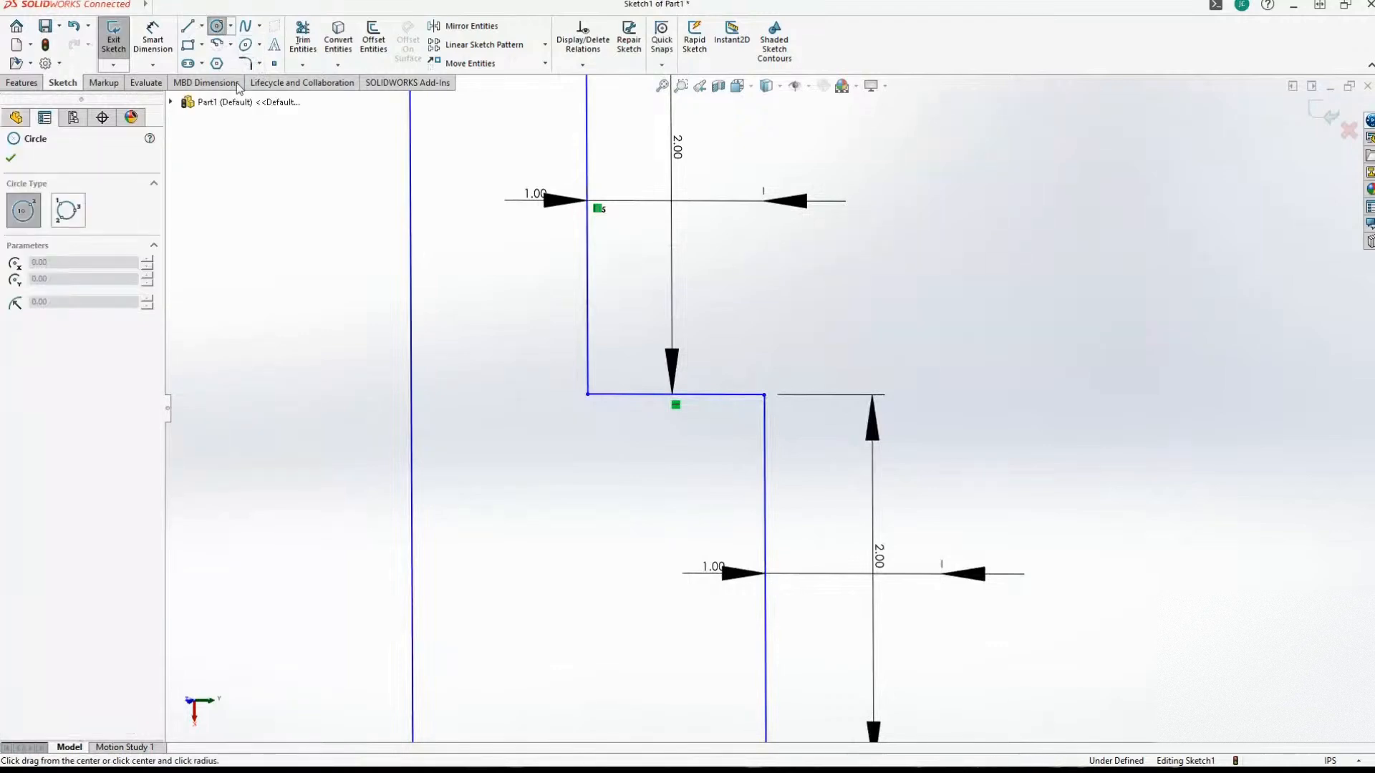
click(219, 44)
scroll(673, 470, down, 3)
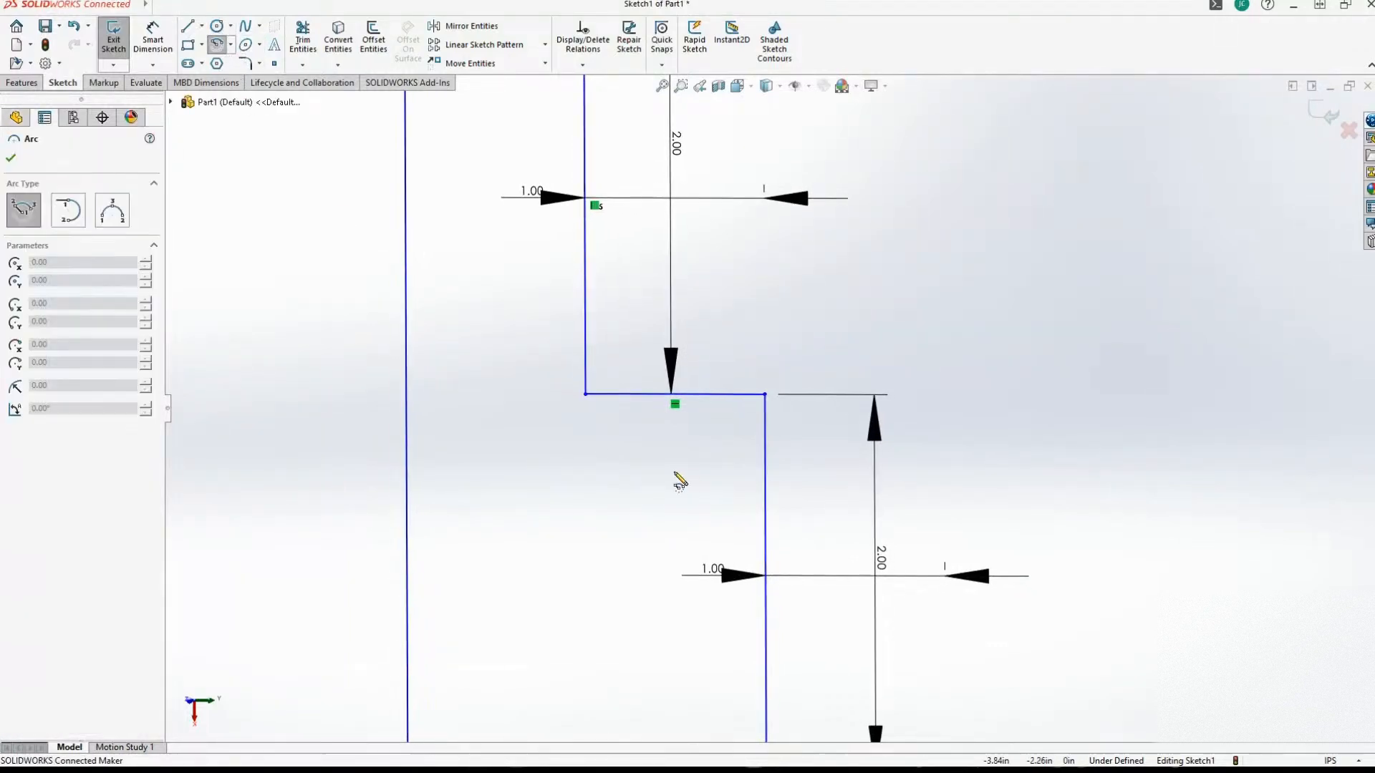
scroll(642, 469, up, 3)
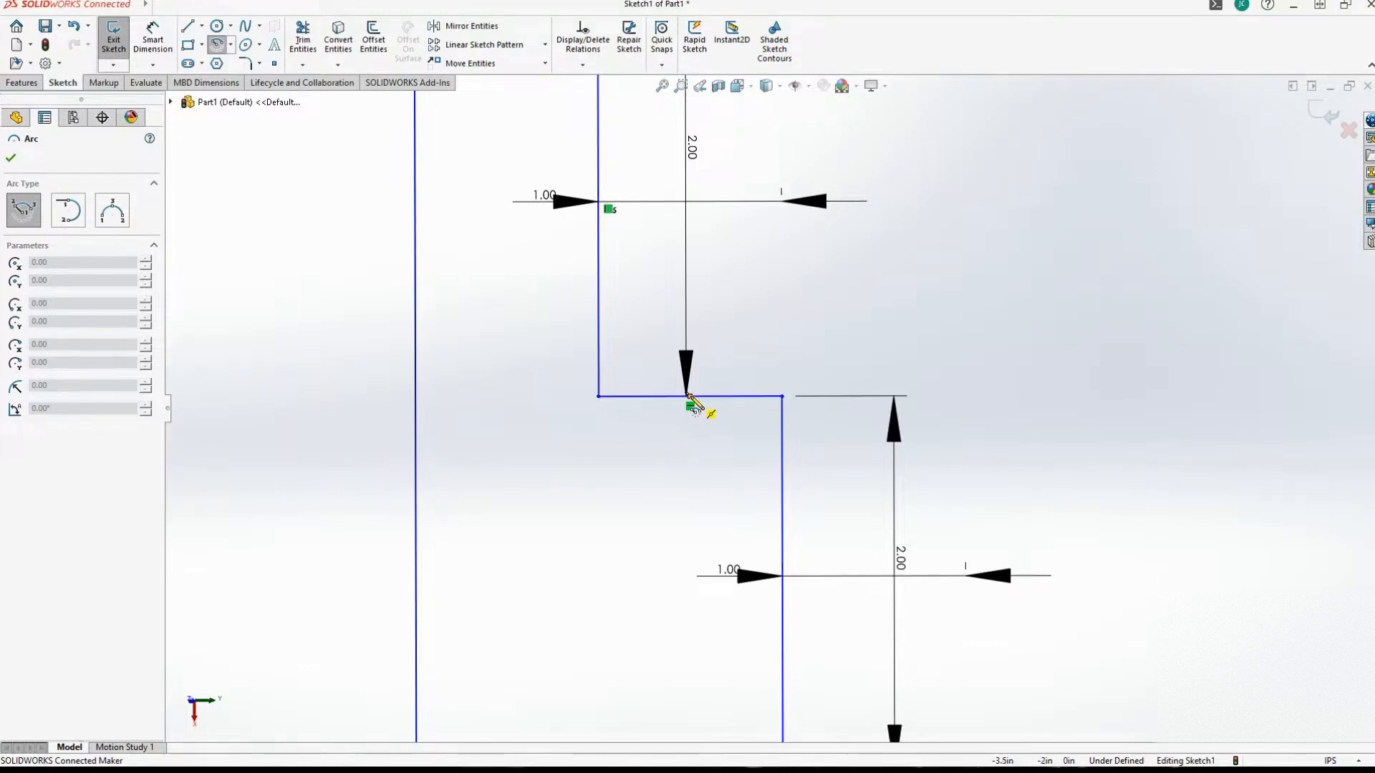
click(688, 396)
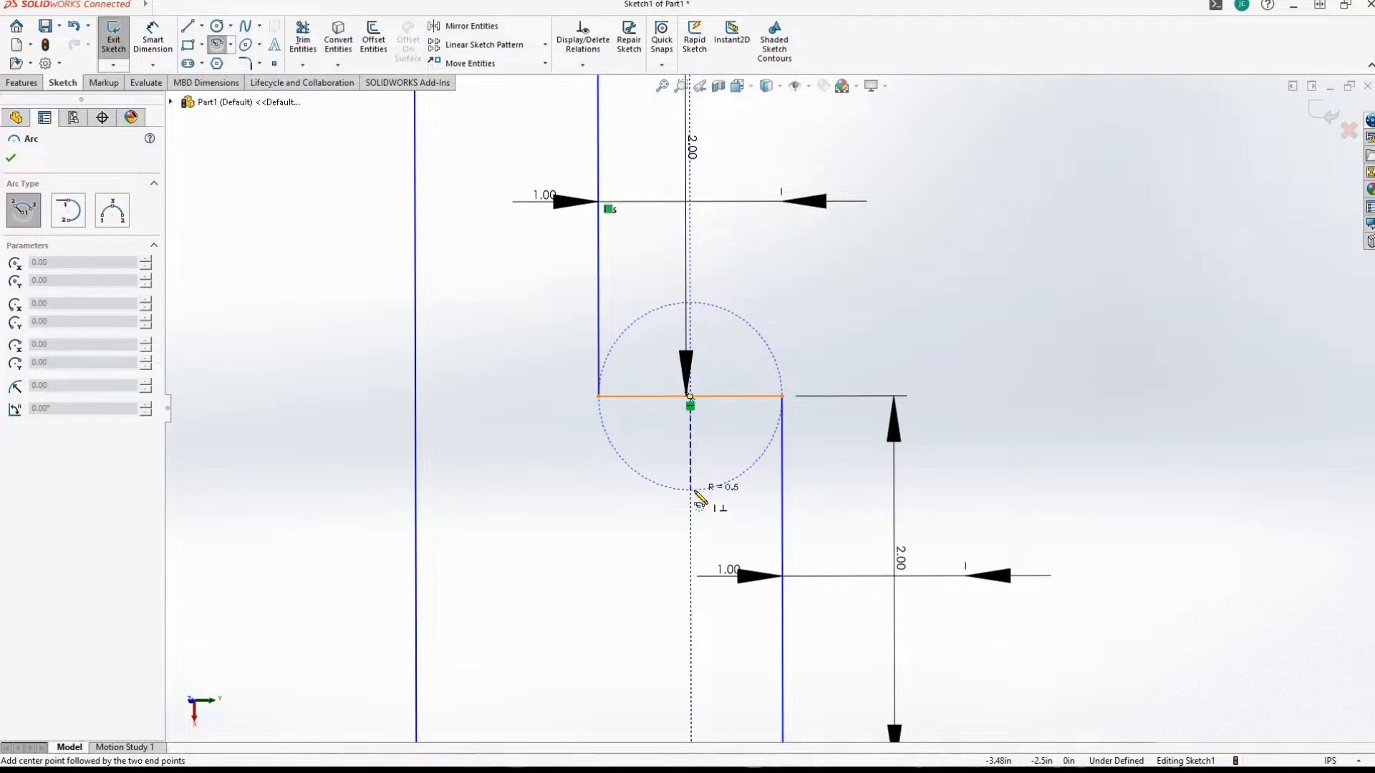
click(692, 491)
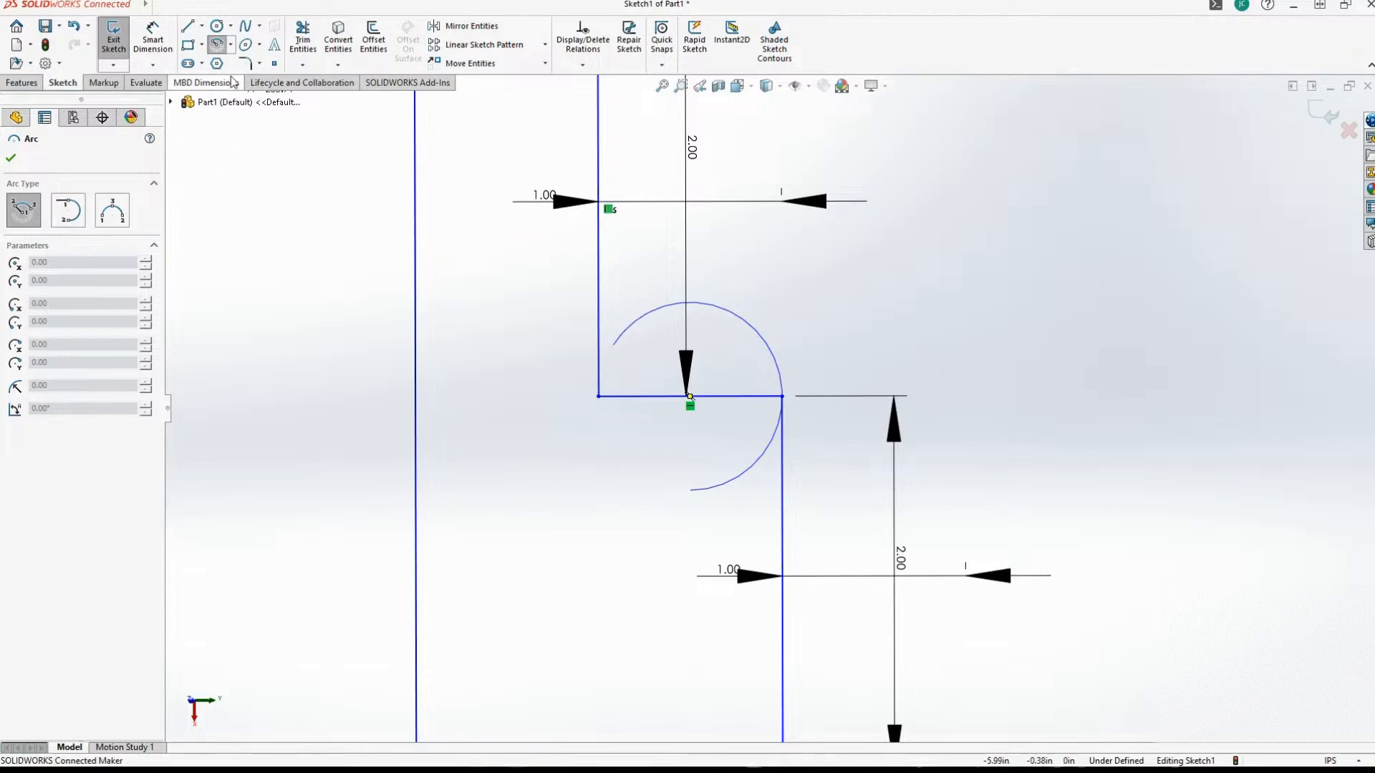
click(214, 47)
click(230, 43)
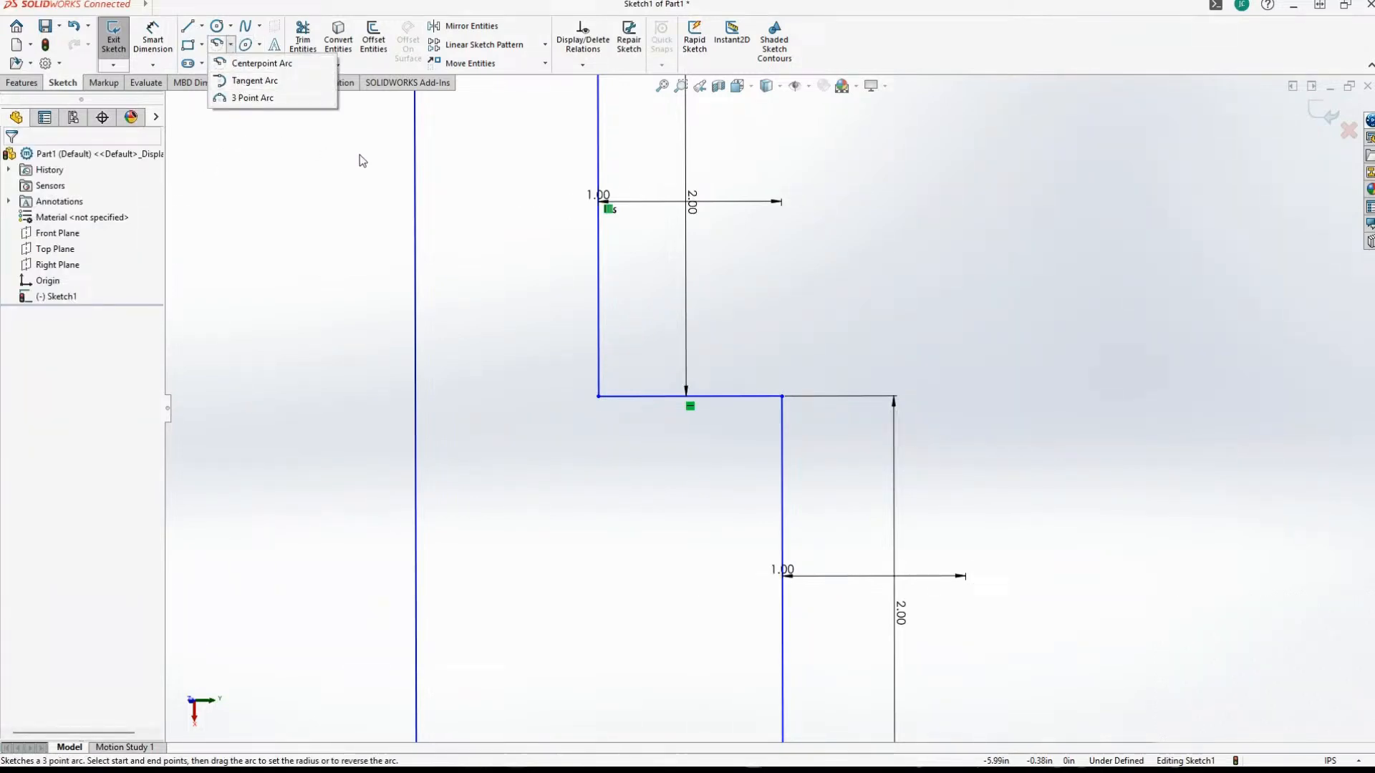
click(443, 14)
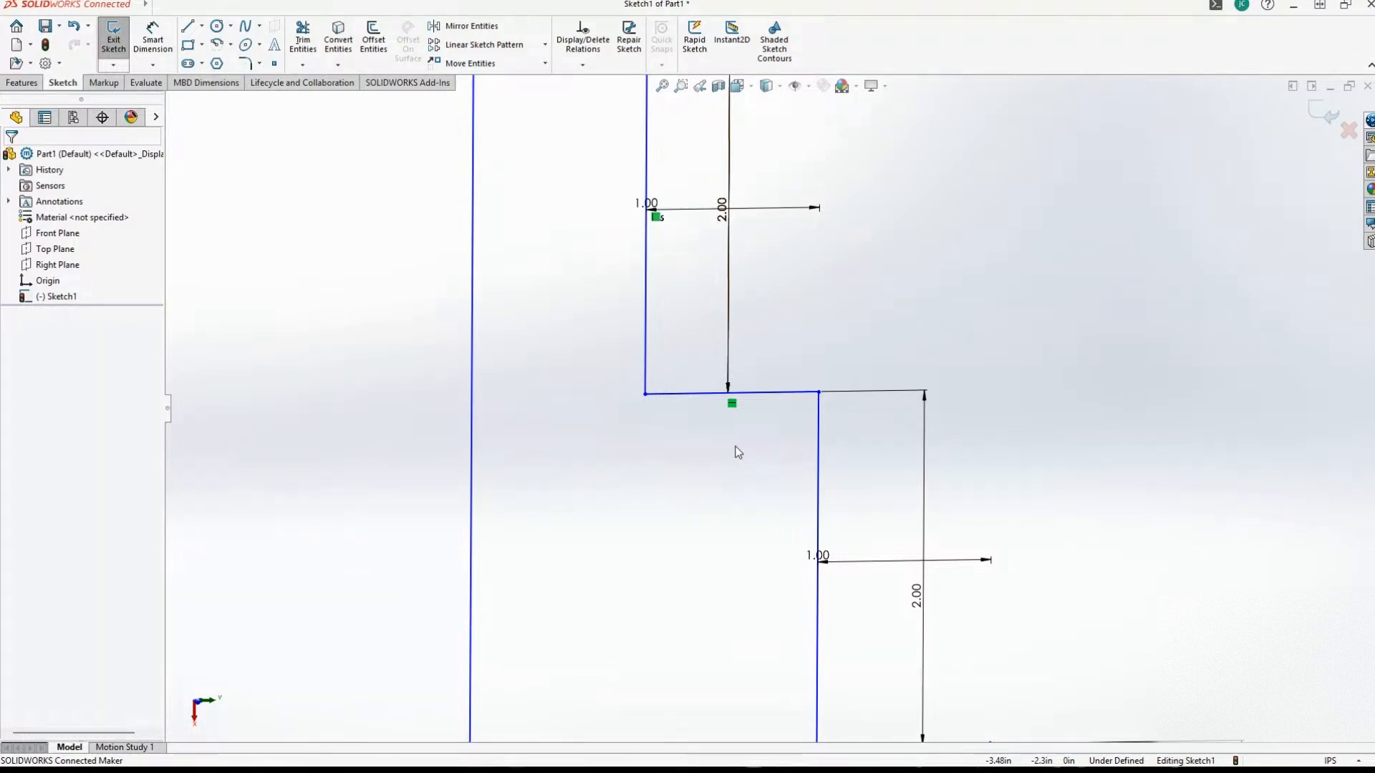
scroll(611, 393, up, 5)
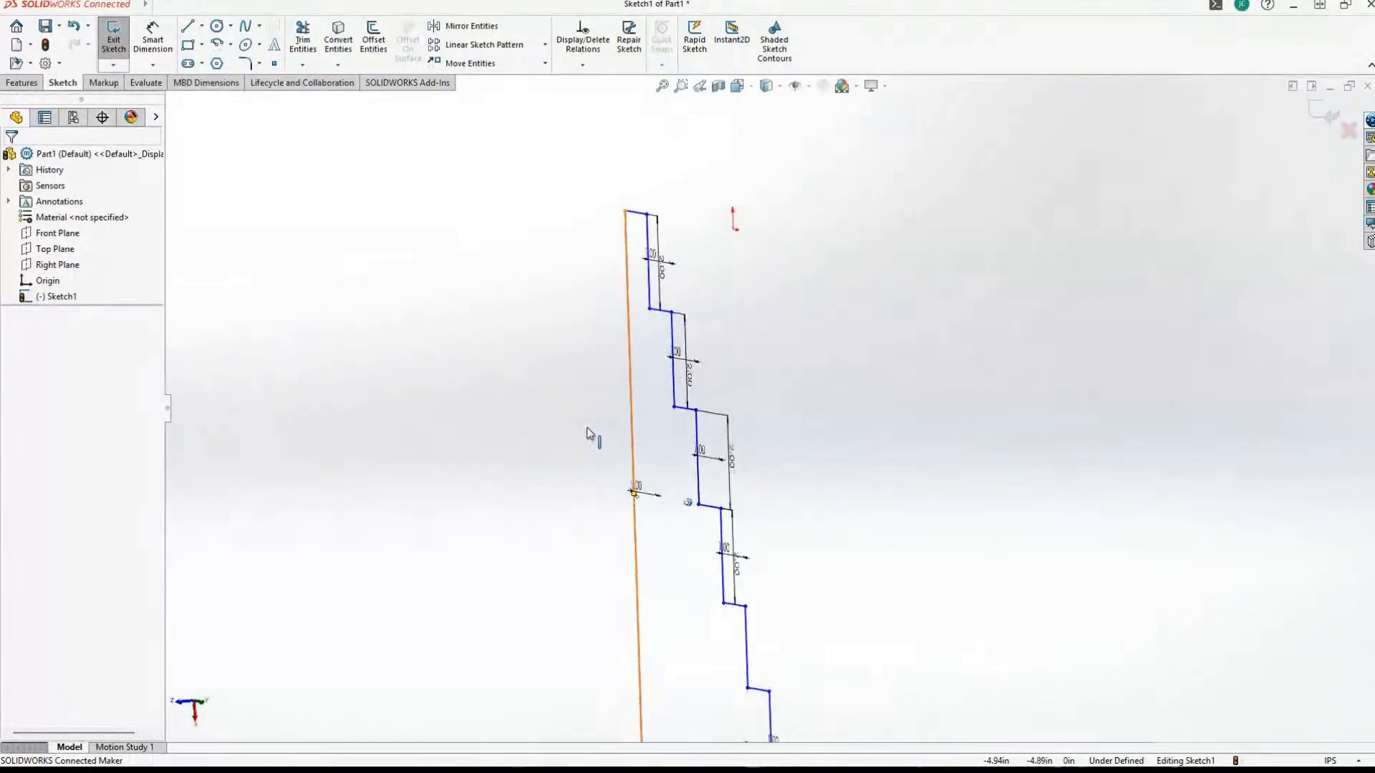
middle_drag(667, 484, 665, 477)
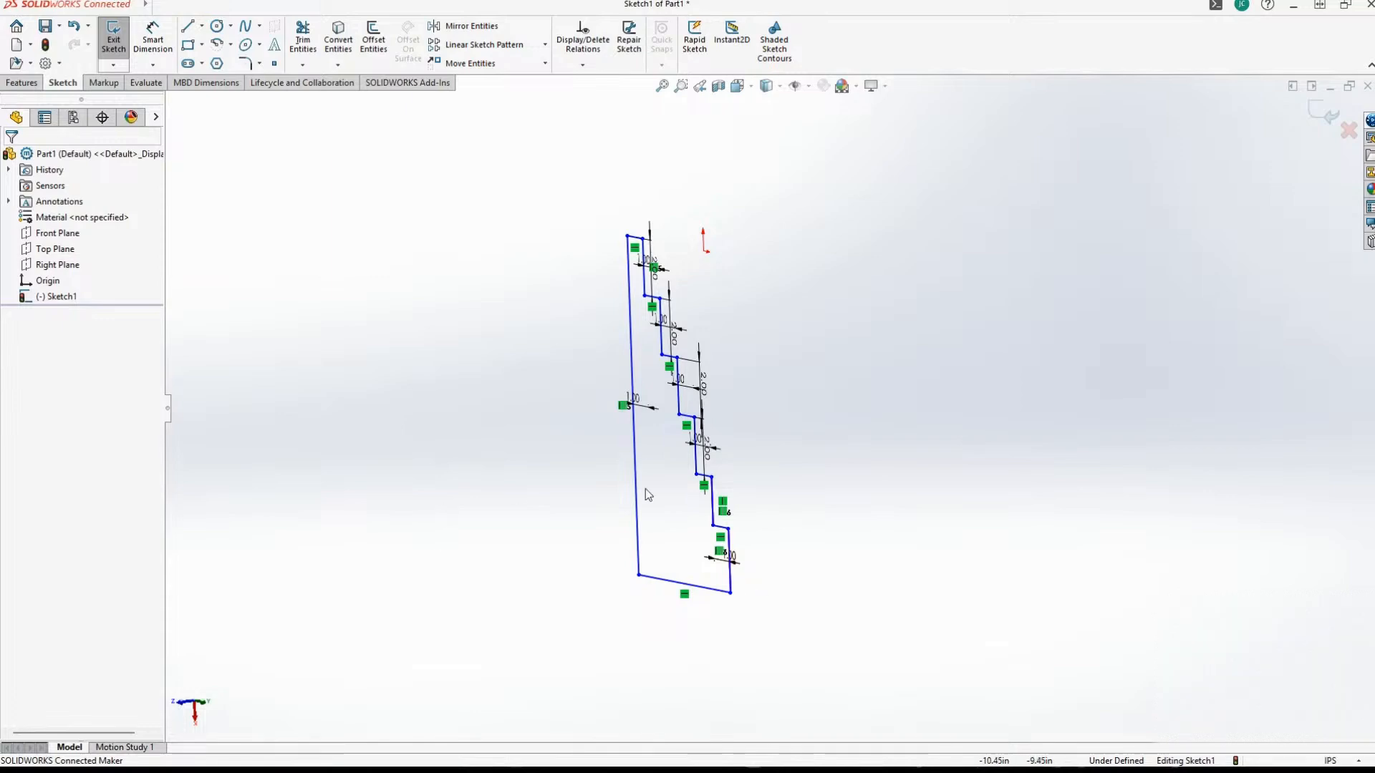
scroll(225, 337, up, 2)
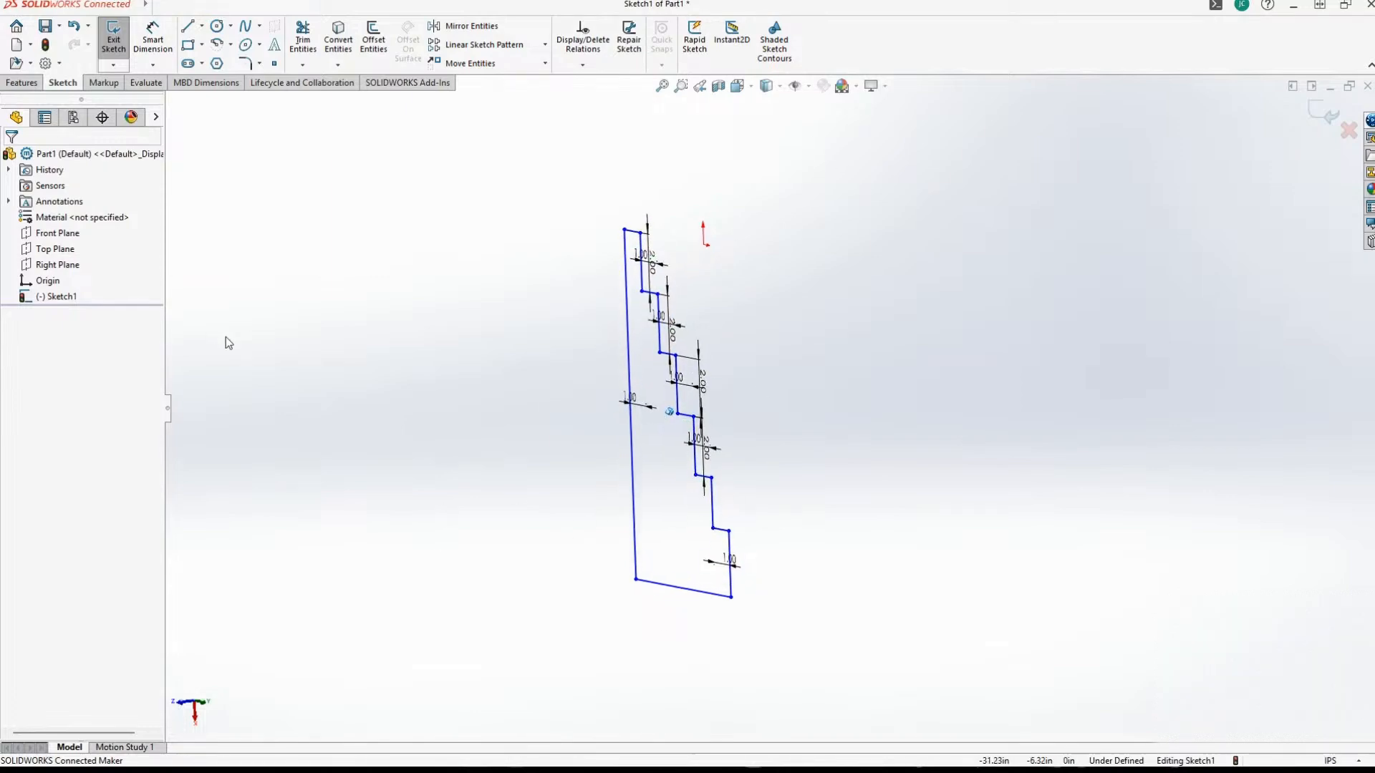
mouse_move(316, 464)
middle_down()
mouse_move(295, 474)
mouse_move(336, 494)
middle_up()
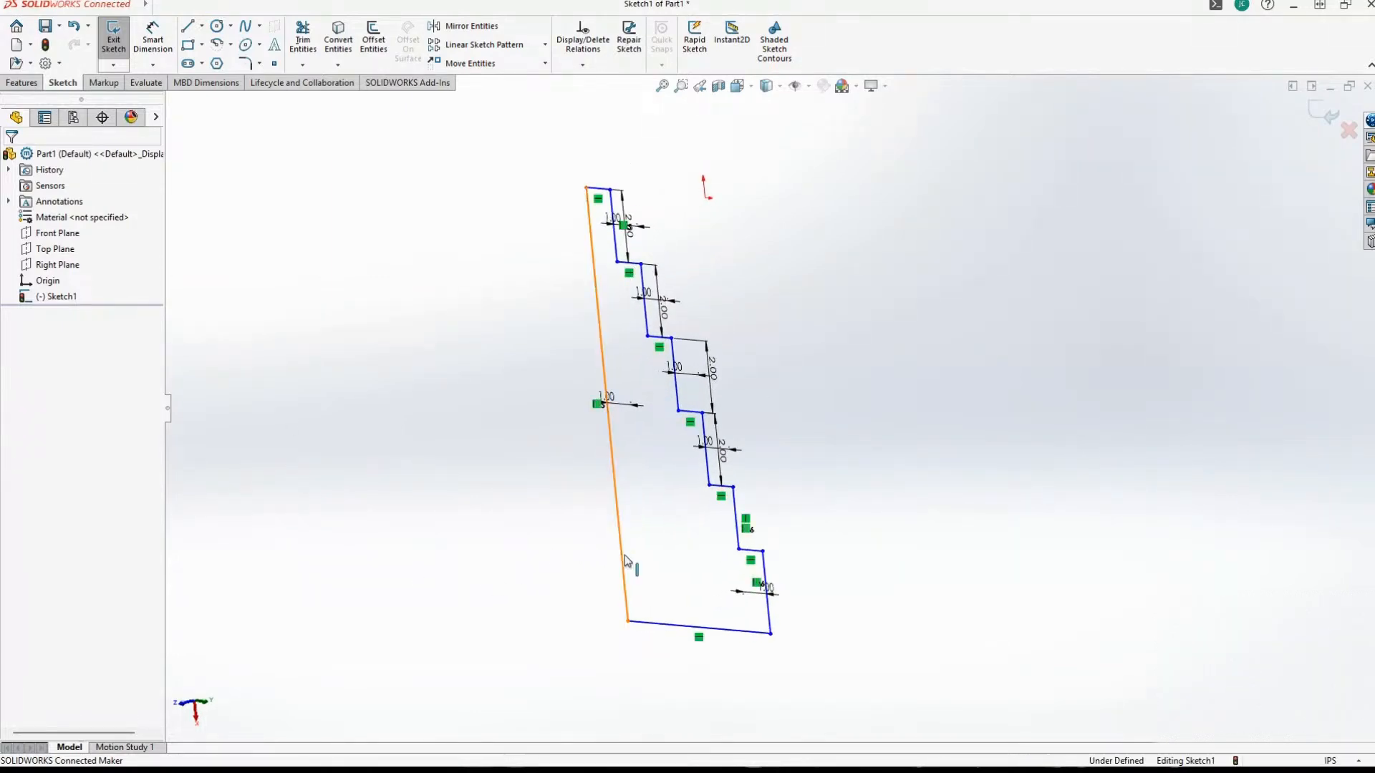
middle_drag(501, 530, 358, 480)
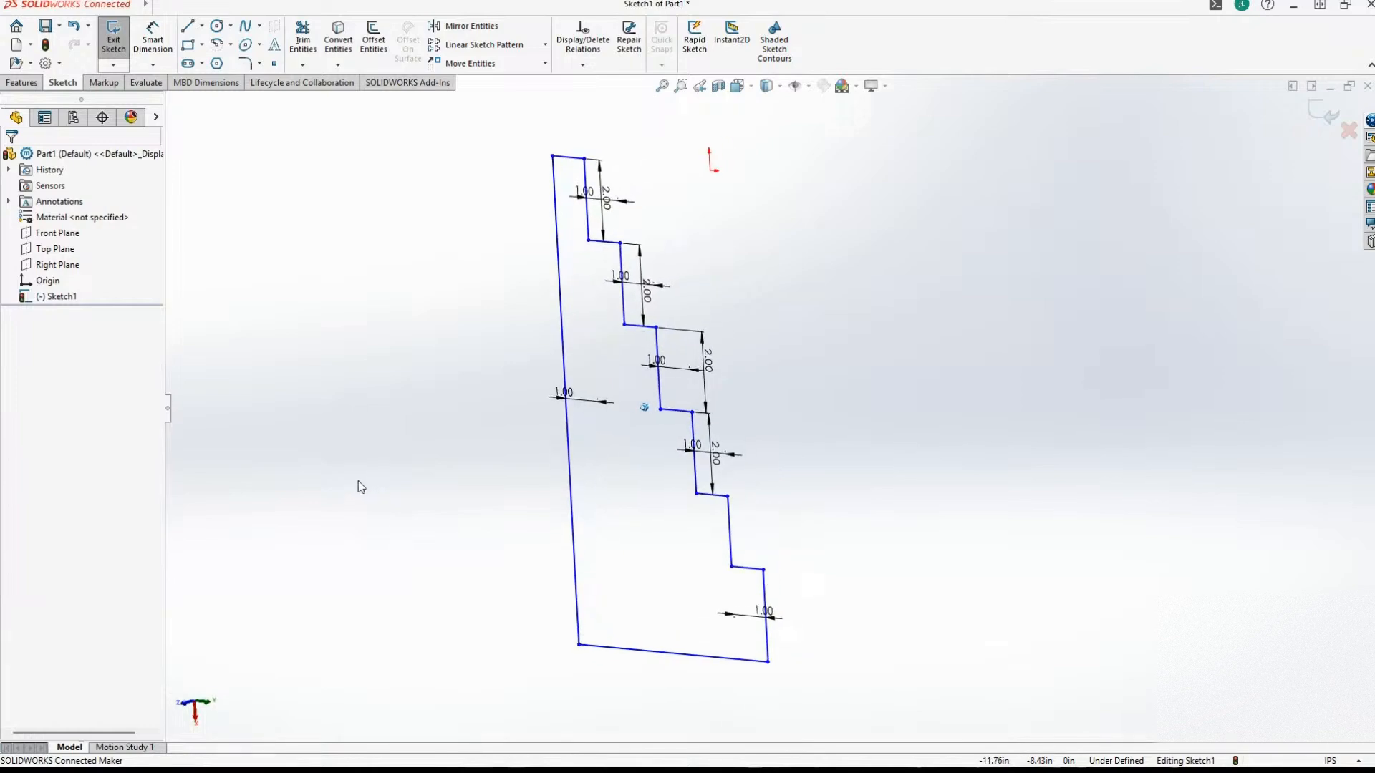
middle_drag(964, 323, 982, 317)
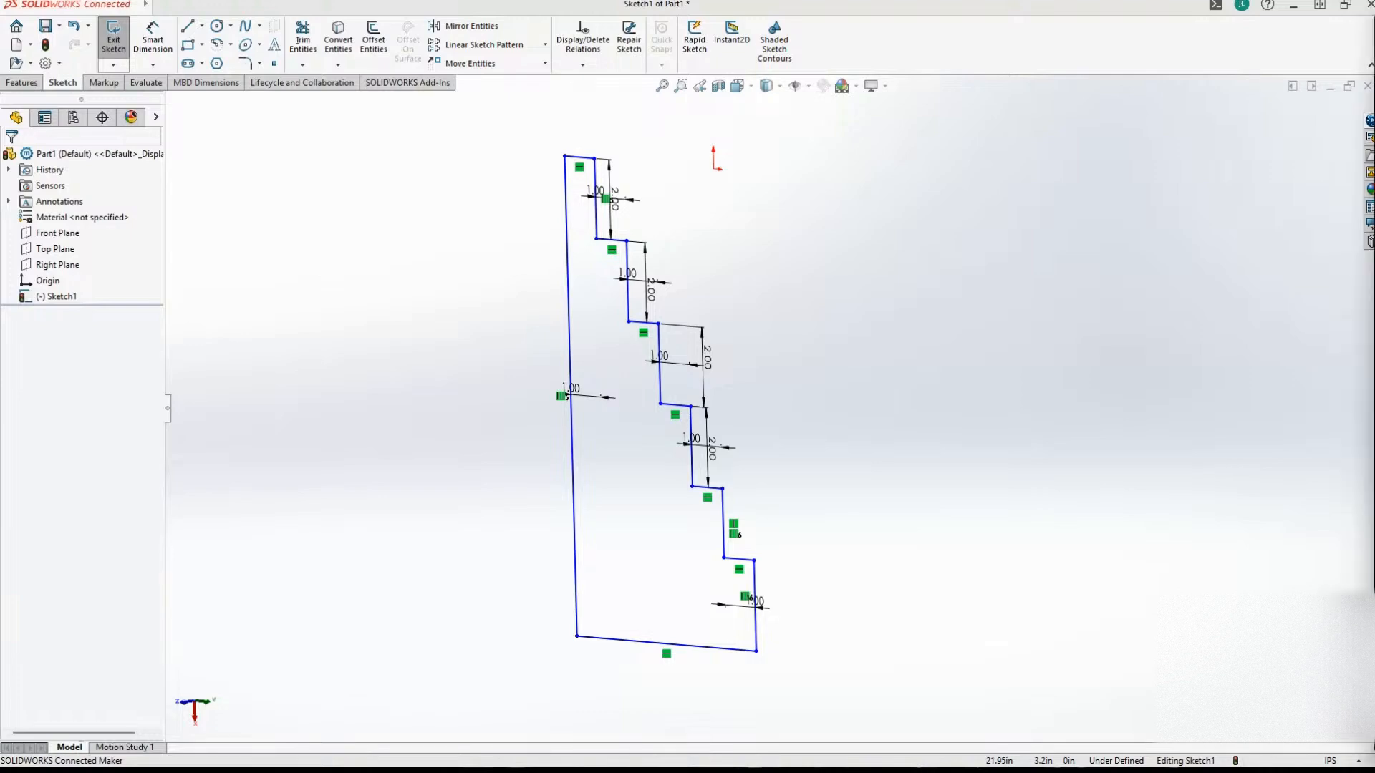
drag(1374, 107, 676, 11)
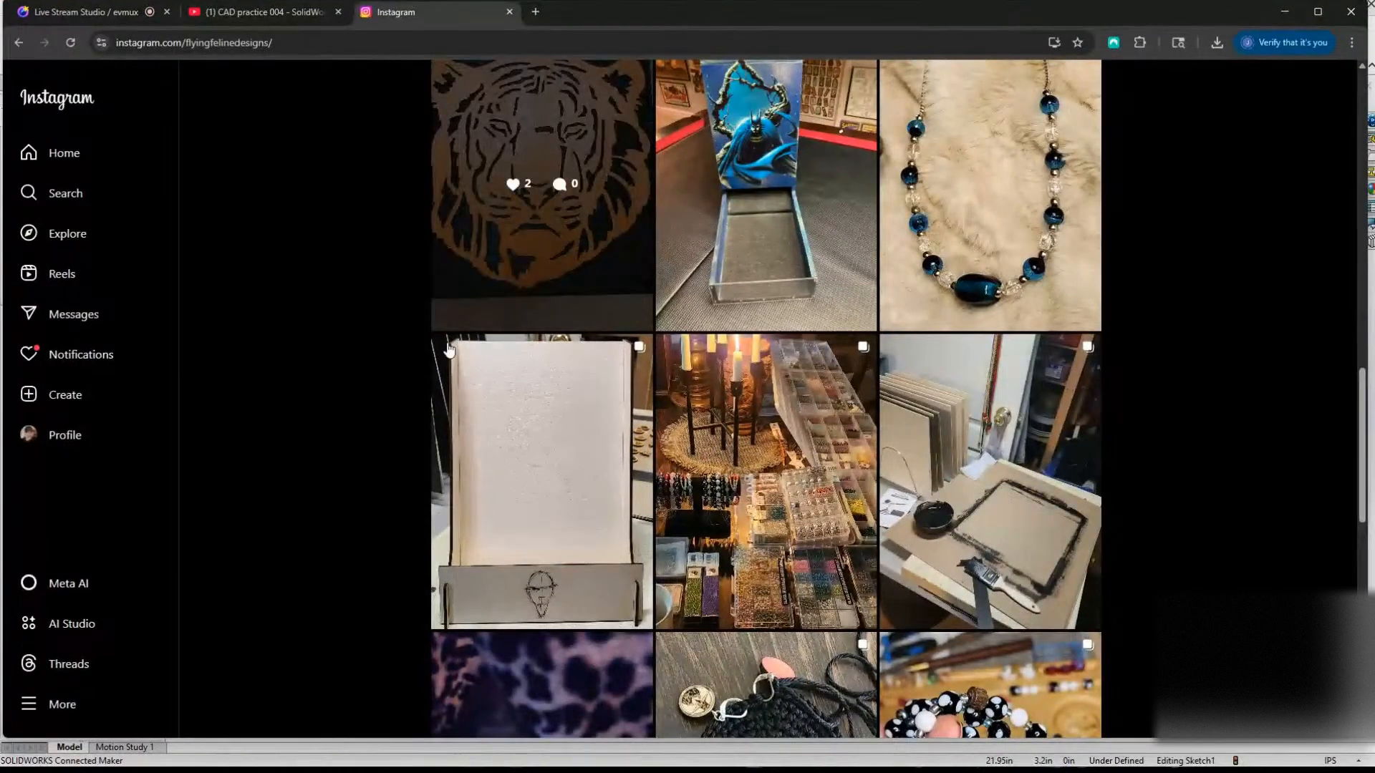
Review the flyingfelinedesigns Instagram profile header and its newest posts.
scroll(346, 310, up, 8)
scroll(336, 315, up, 8)
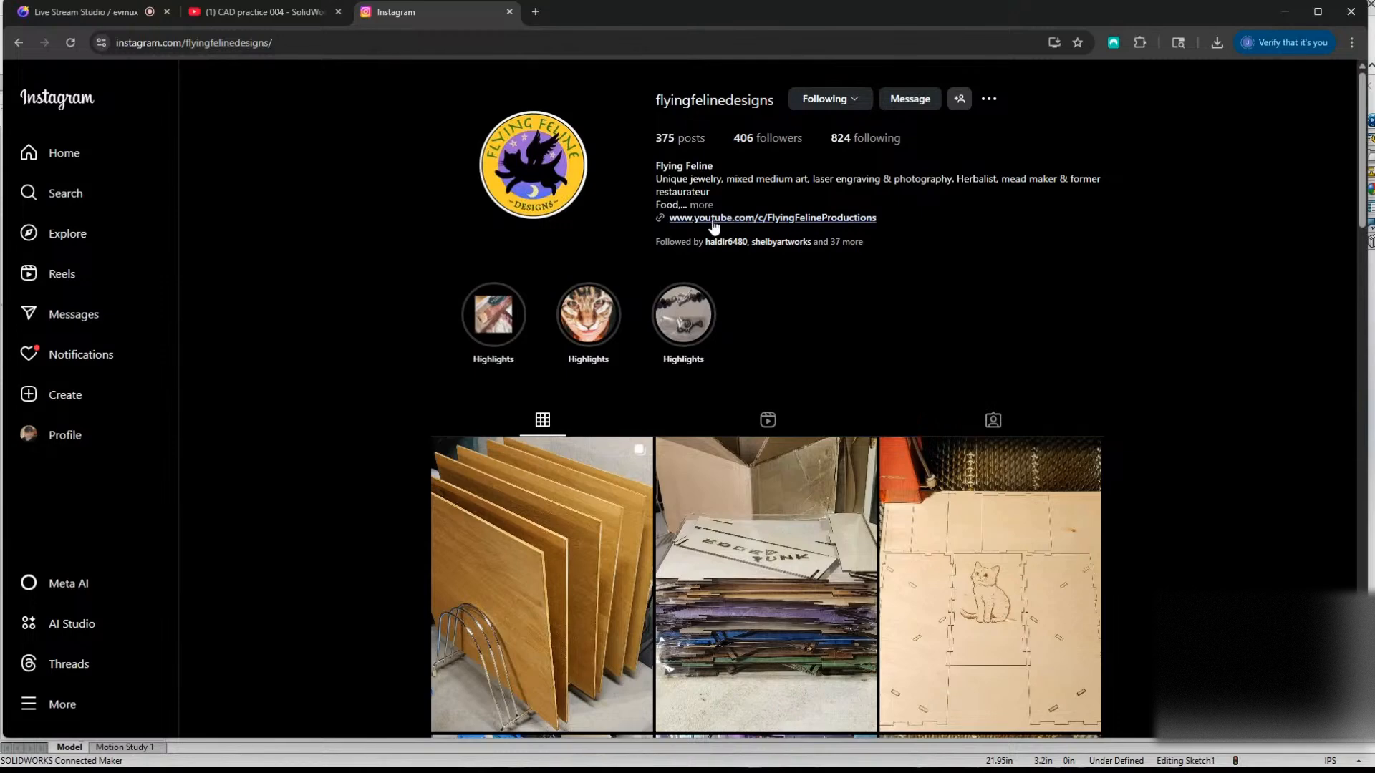
scroll(413, 265, down, 2)
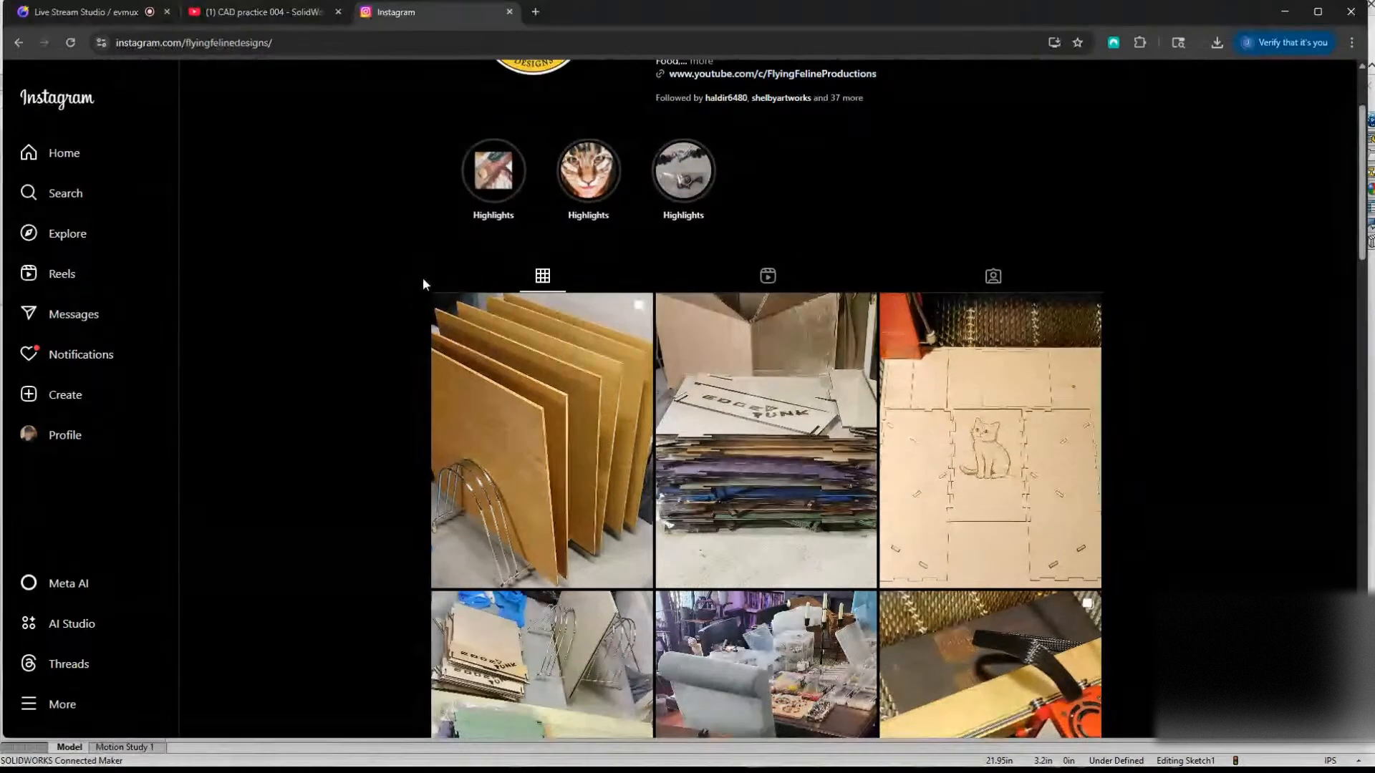
scroll(354, 296, down, 2)
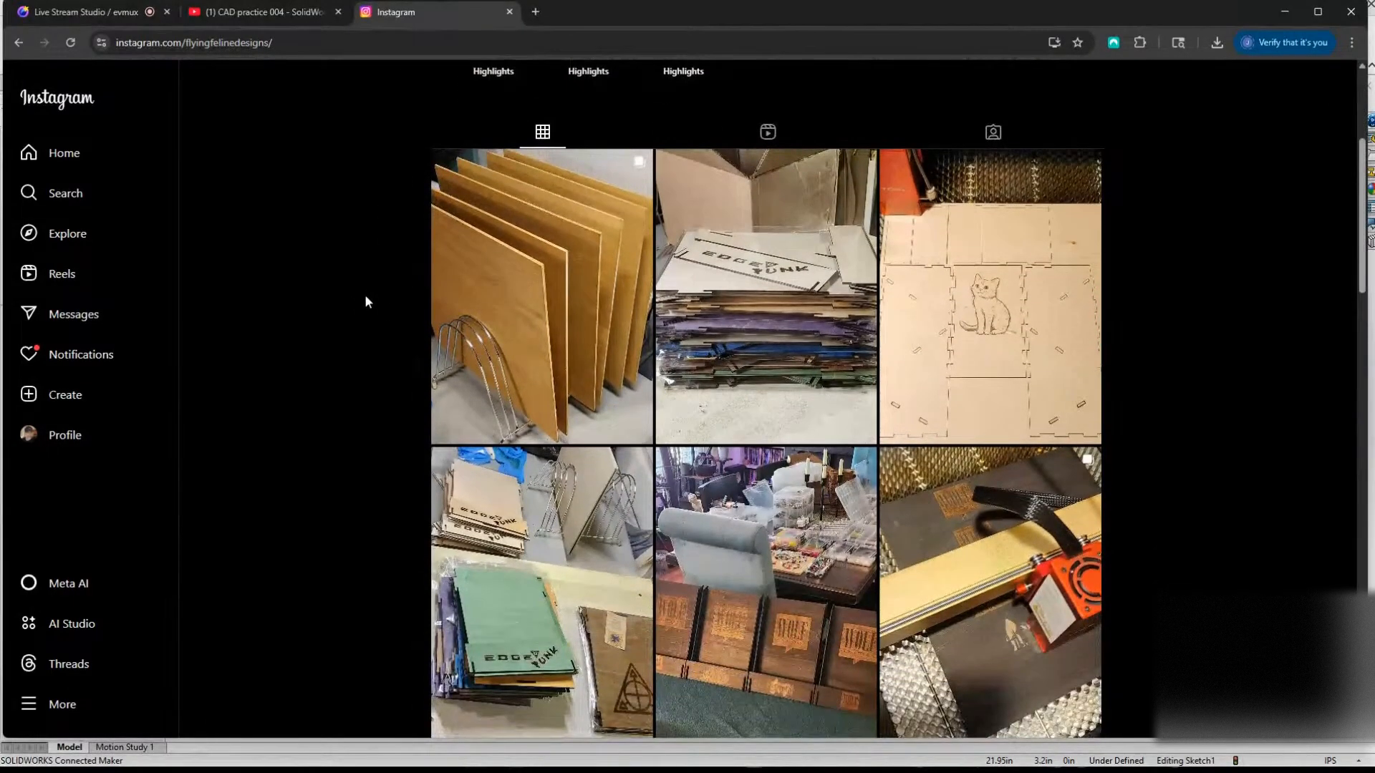
scroll(360, 315, down, 1)
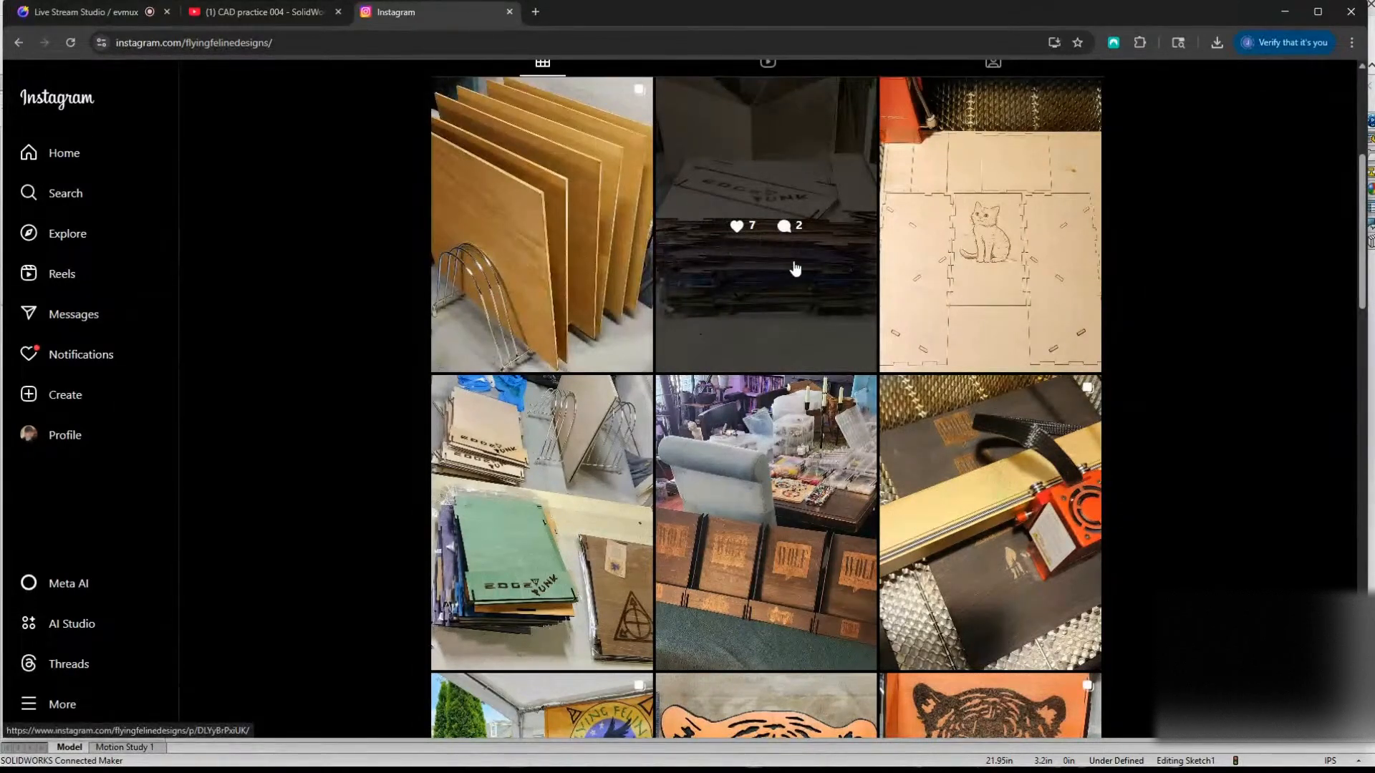
scroll(787, 369, up, 1)
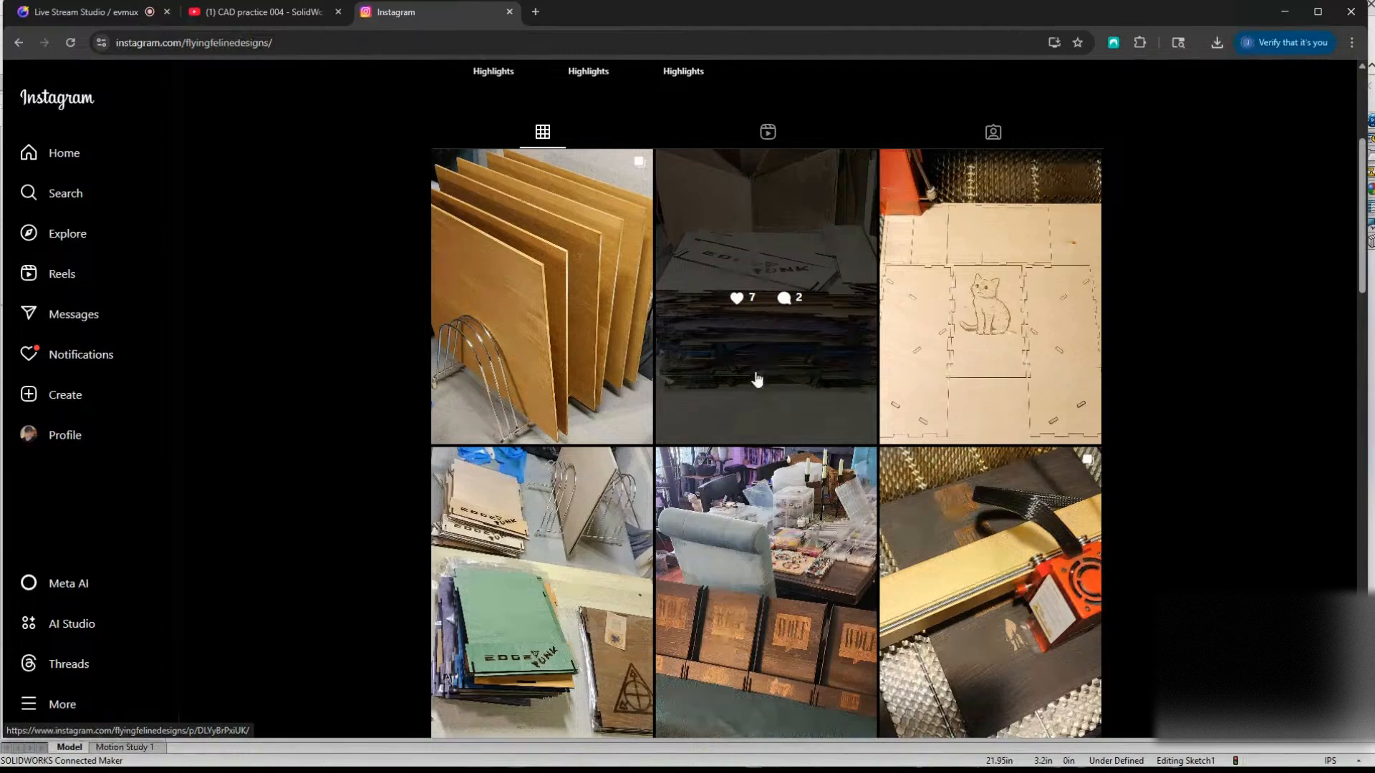
View the commission post with the four engraved Wolf comic book stands, and return to the post grid.
scroll(762, 373, down, 2)
scroll(772, 344, down, 3)
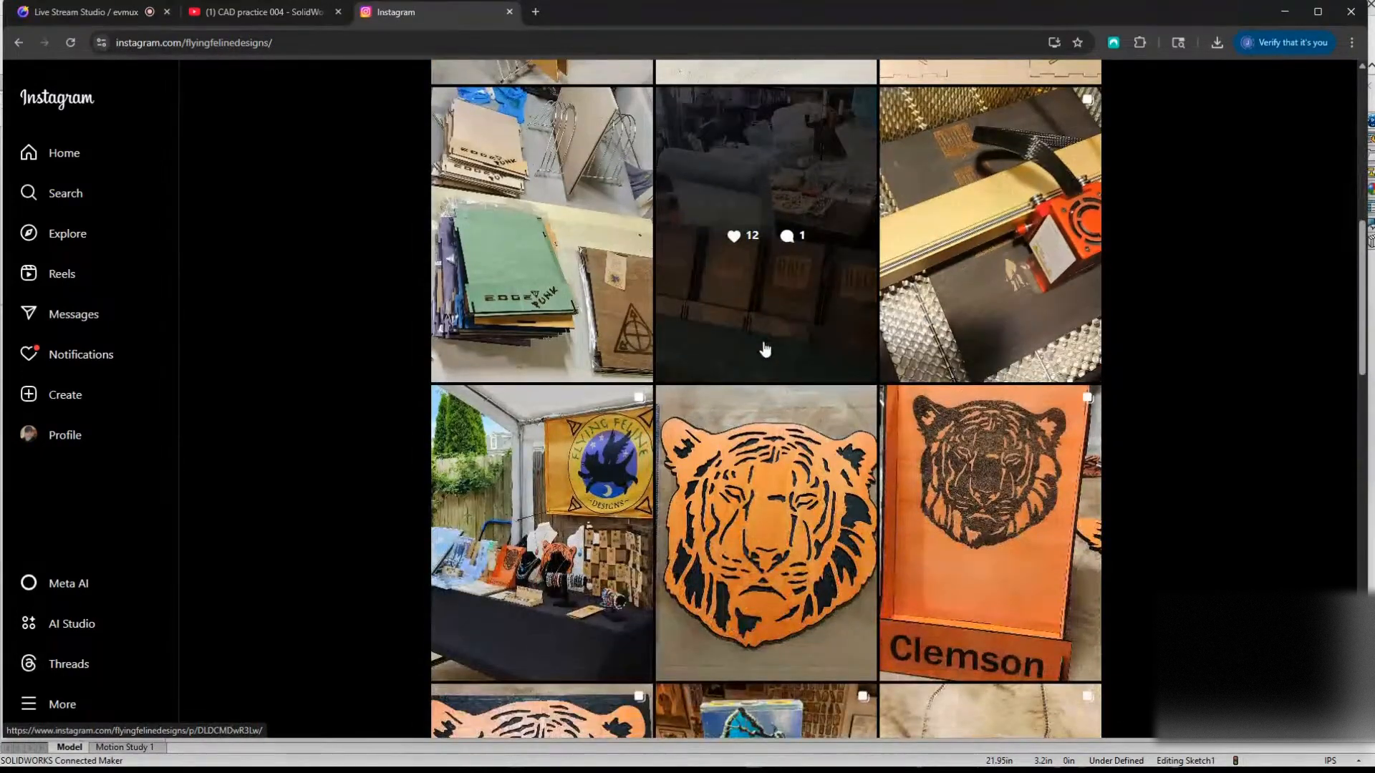
click(764, 349)
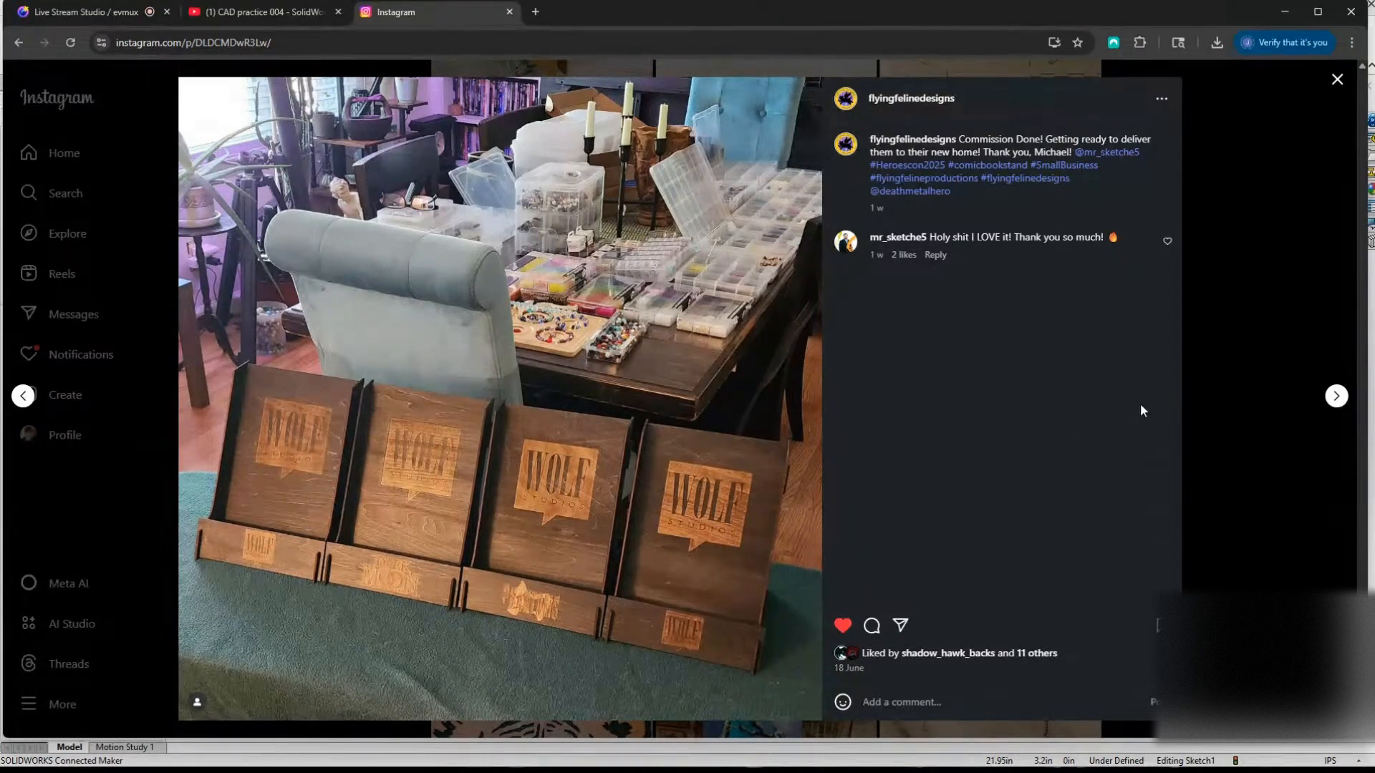
click(1205, 396)
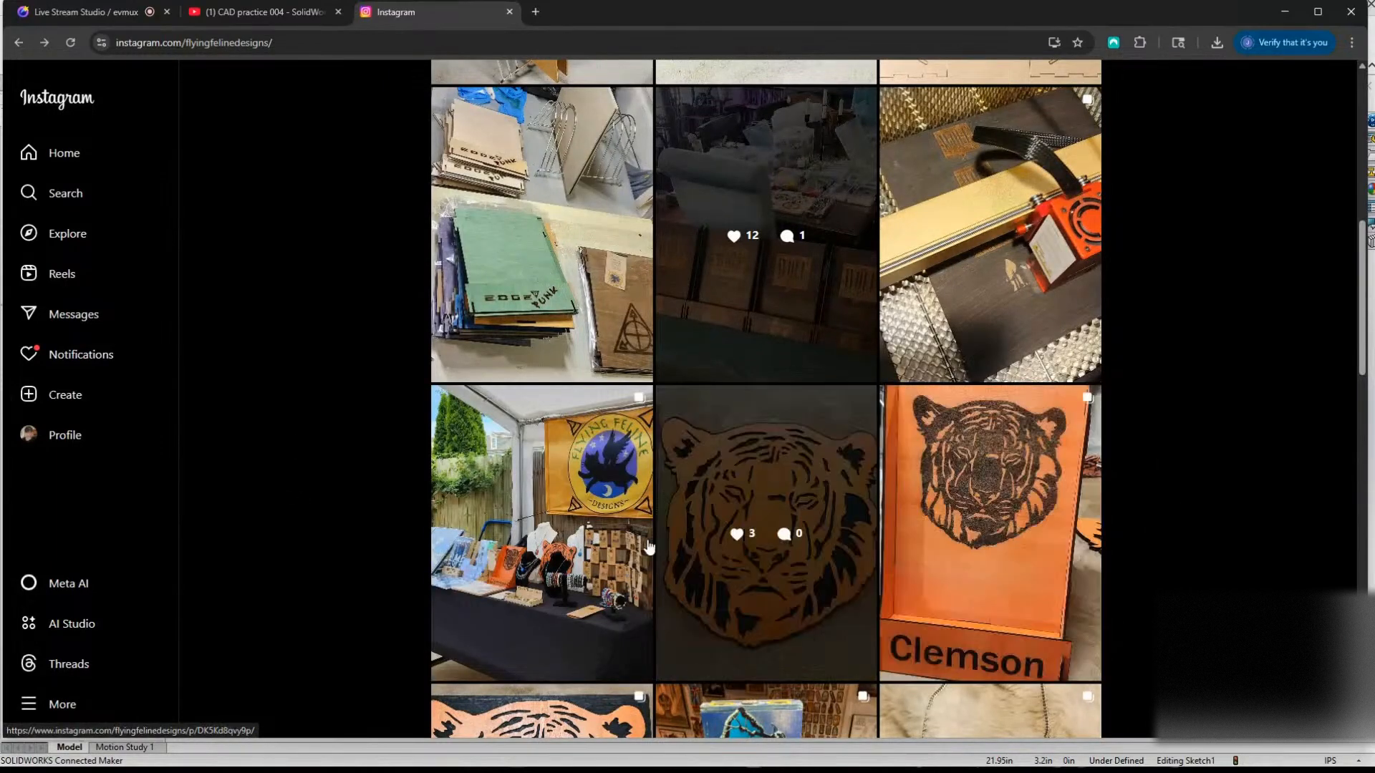
Find and read the comic book stand commission post with the sketched head on its front, and return to the grid.
scroll(648, 547, down, 3)
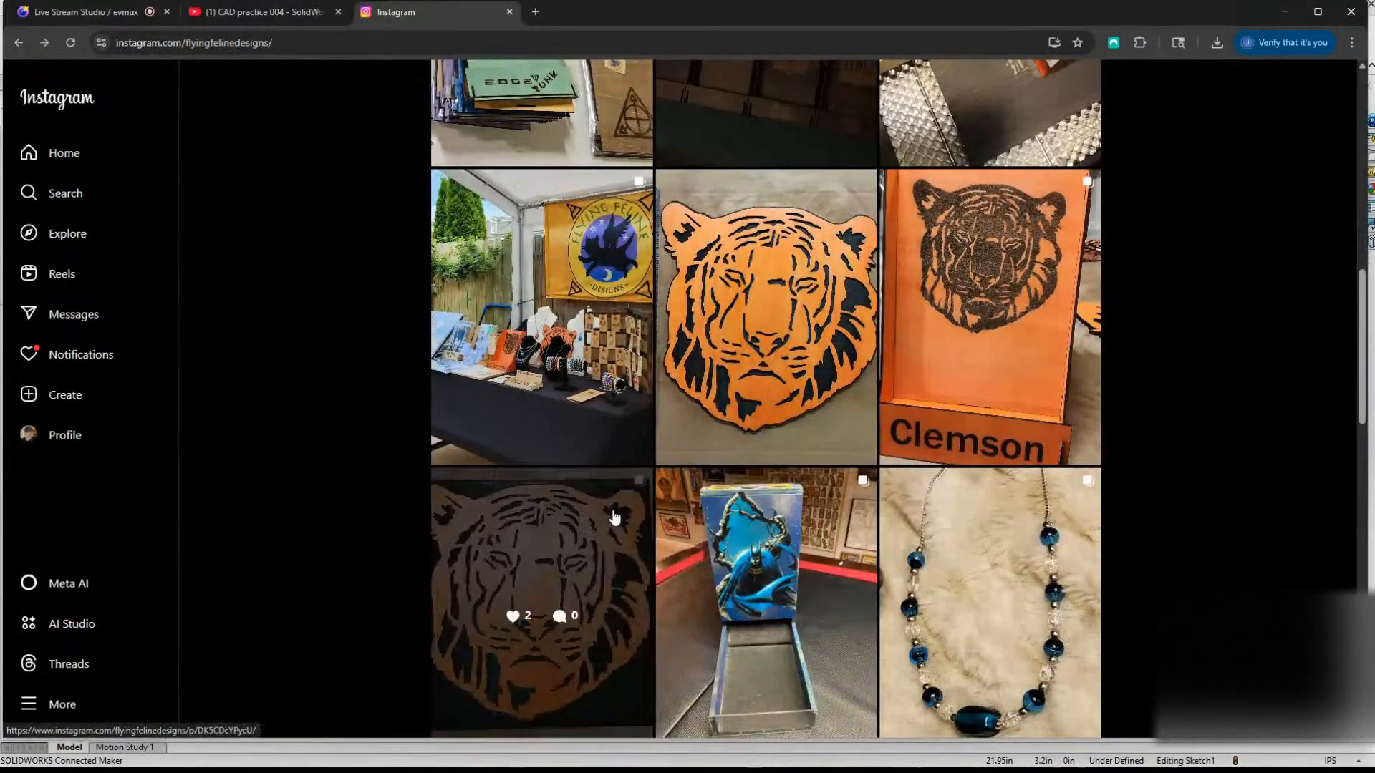
scroll(1185, 539, down, 2)
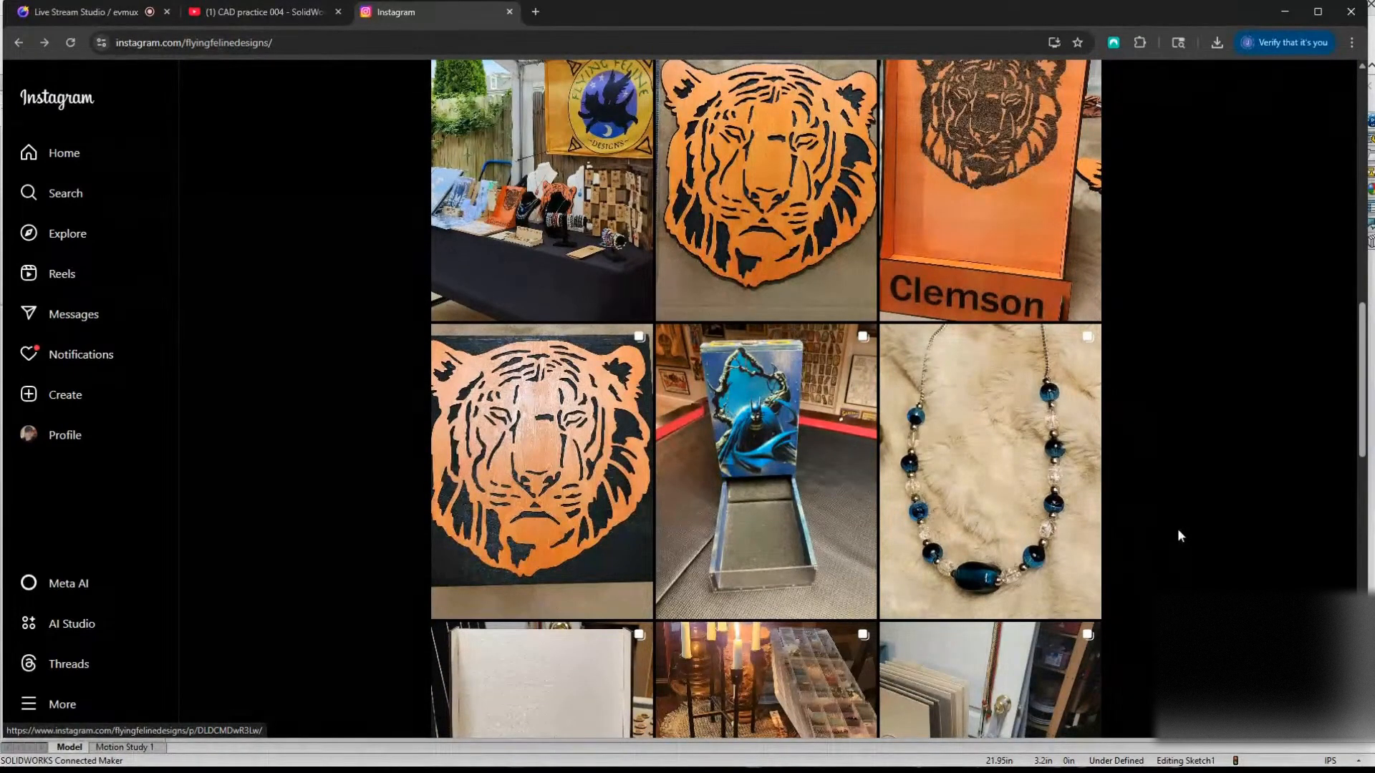
scroll(1177, 535, down, 2)
scroll(1179, 535, down, 2)
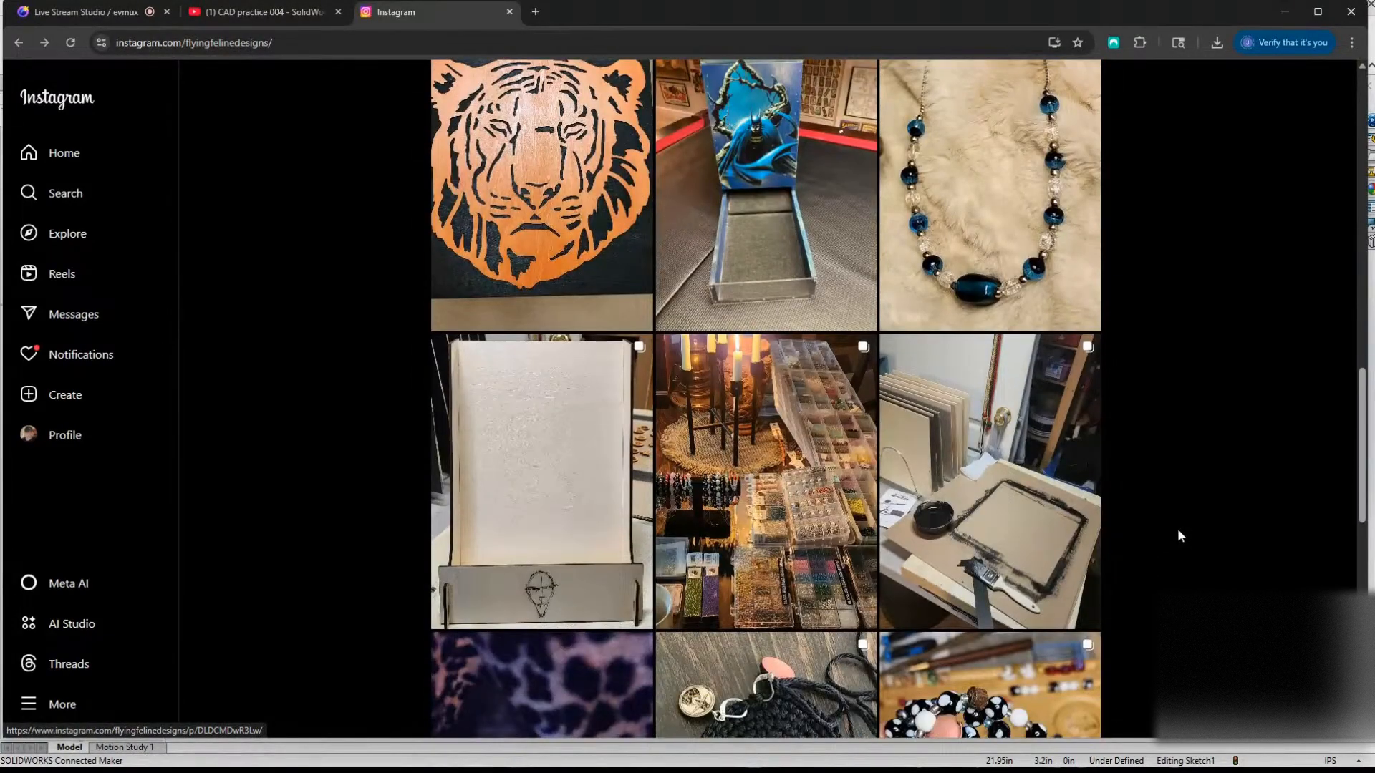
scroll(1179, 526, down, 3)
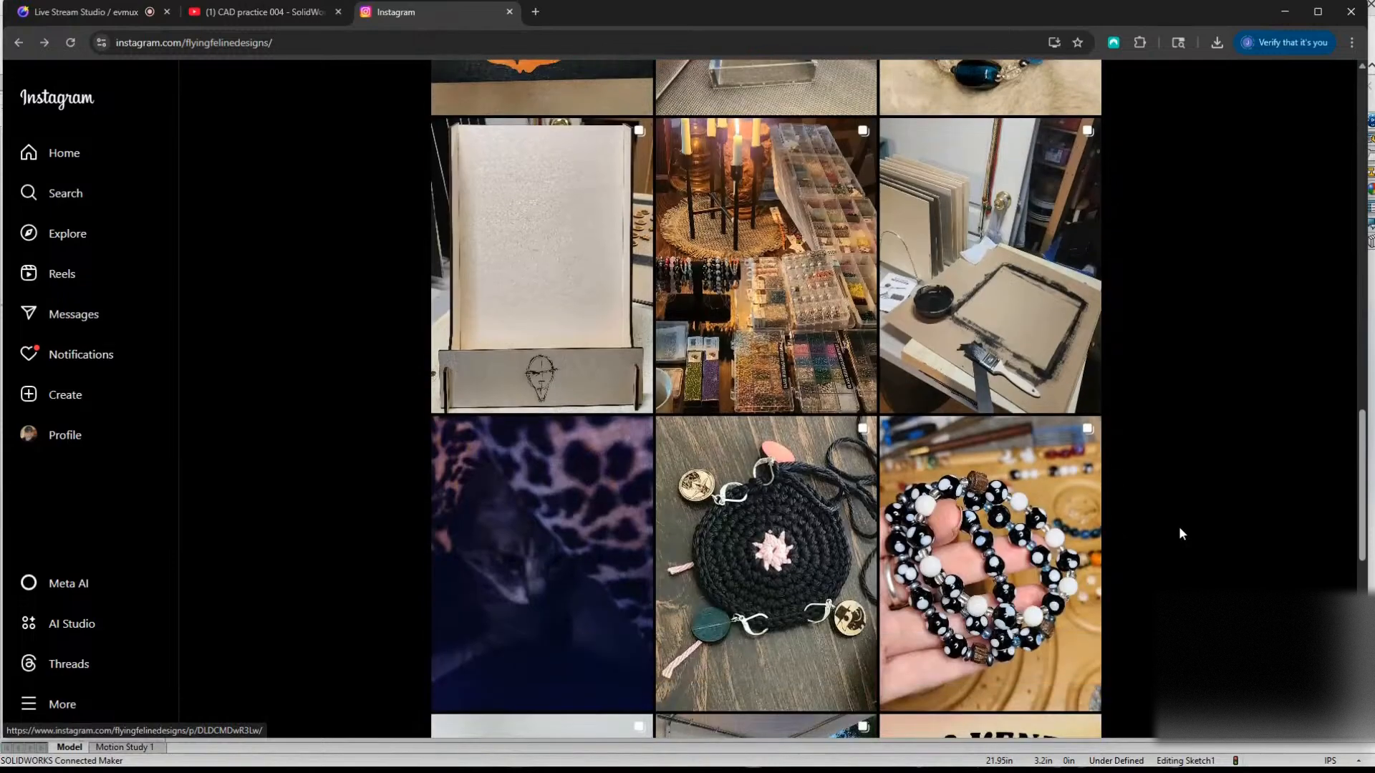
scroll(1179, 532, up, 1)
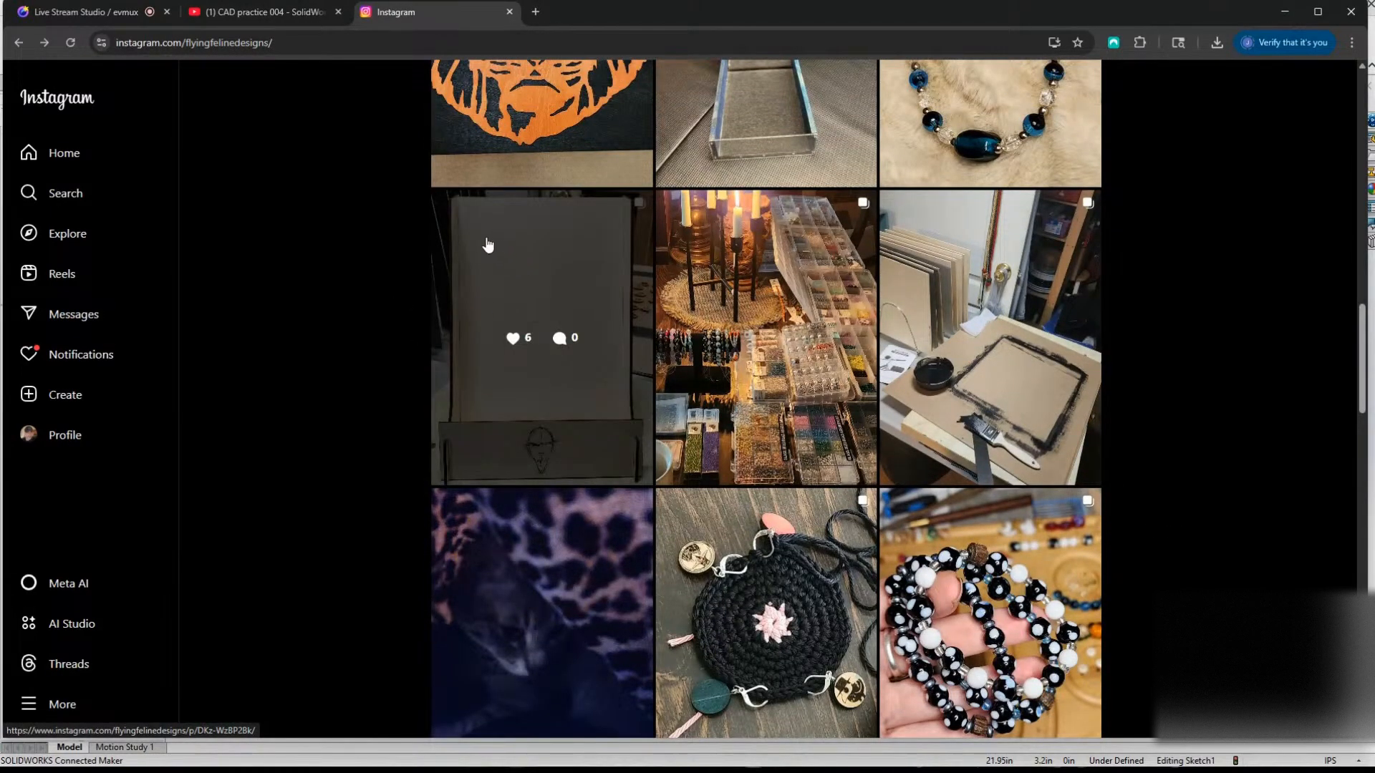
click(504, 266)
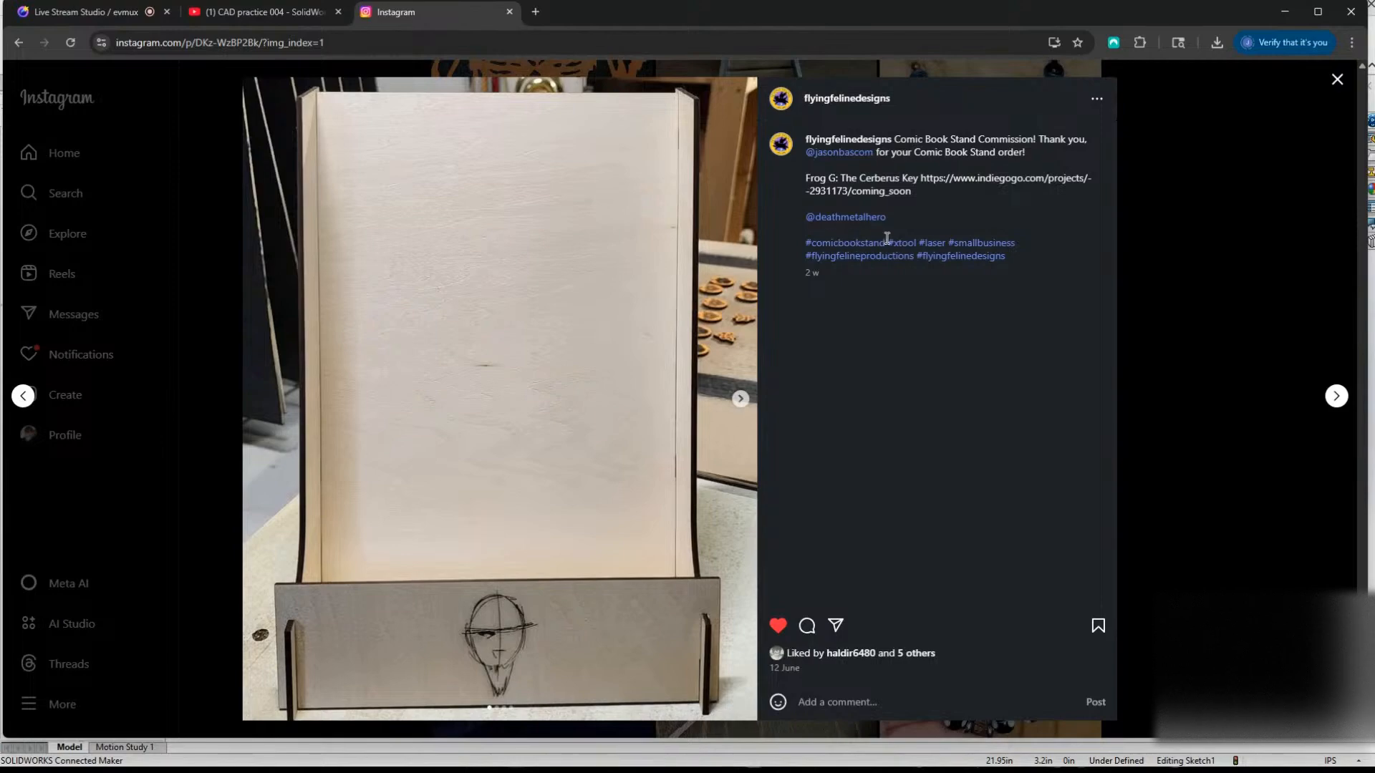
click(1168, 364)
Browse the profile's older posts of earrings, engraved cutting boards and beaded bracelets.
scroll(774, 516, down, 6)
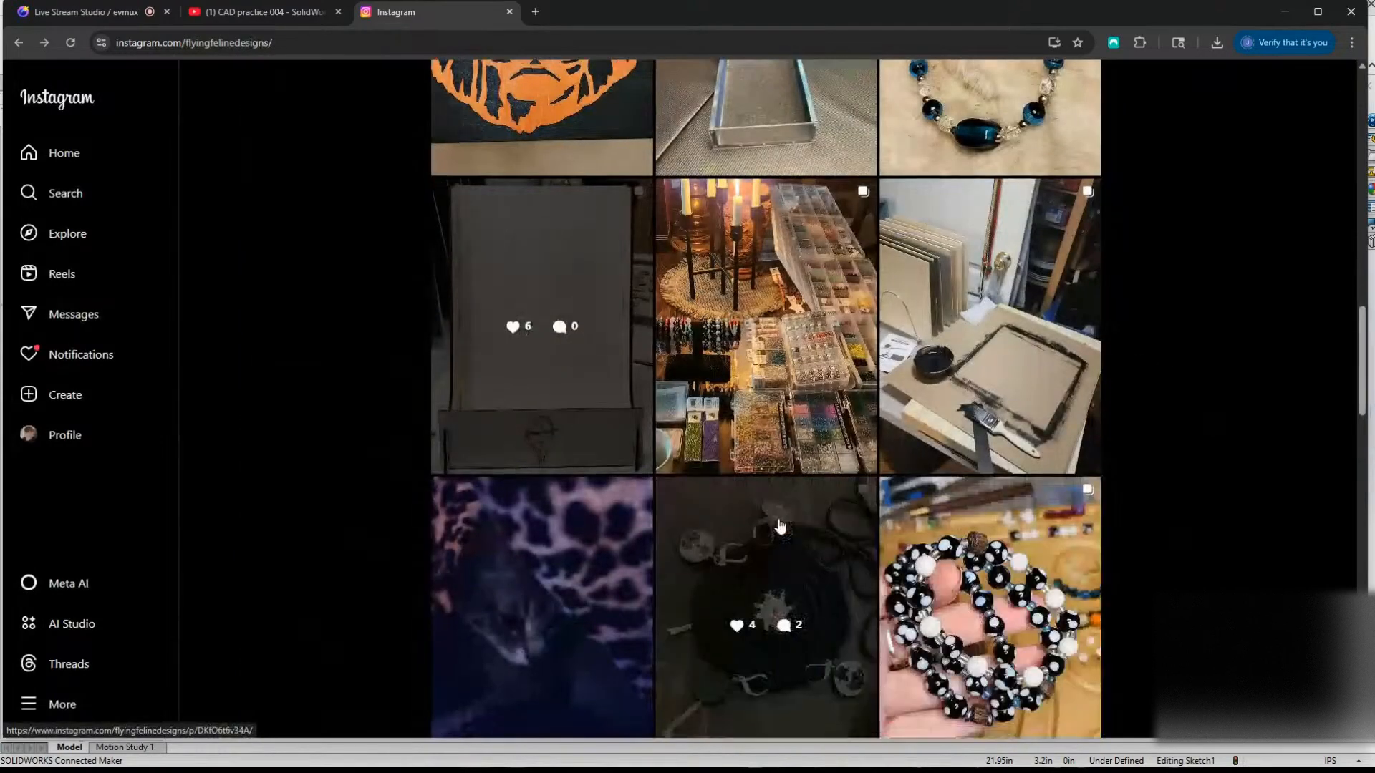
scroll(774, 515, down, 7)
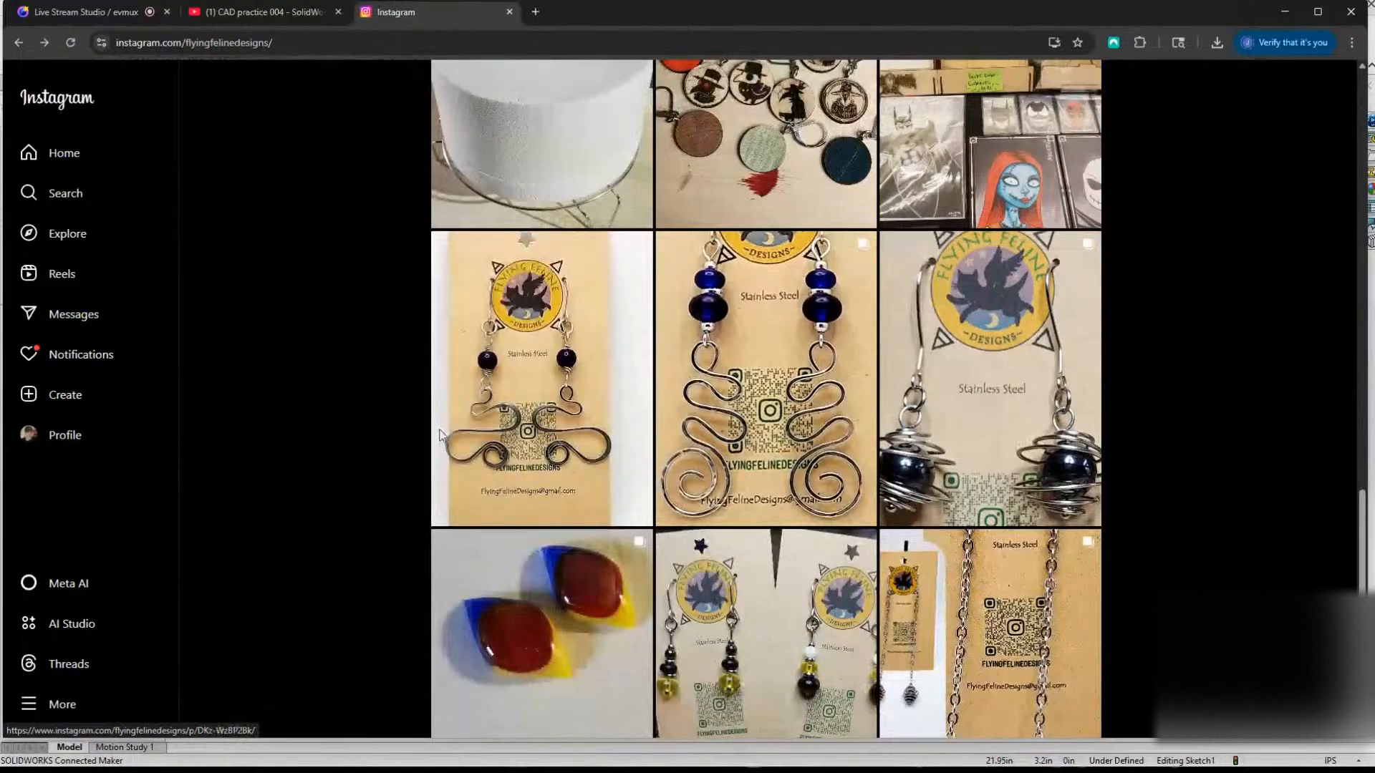
scroll(886, 524, up, 6)
scroll(859, 519, down, 10)
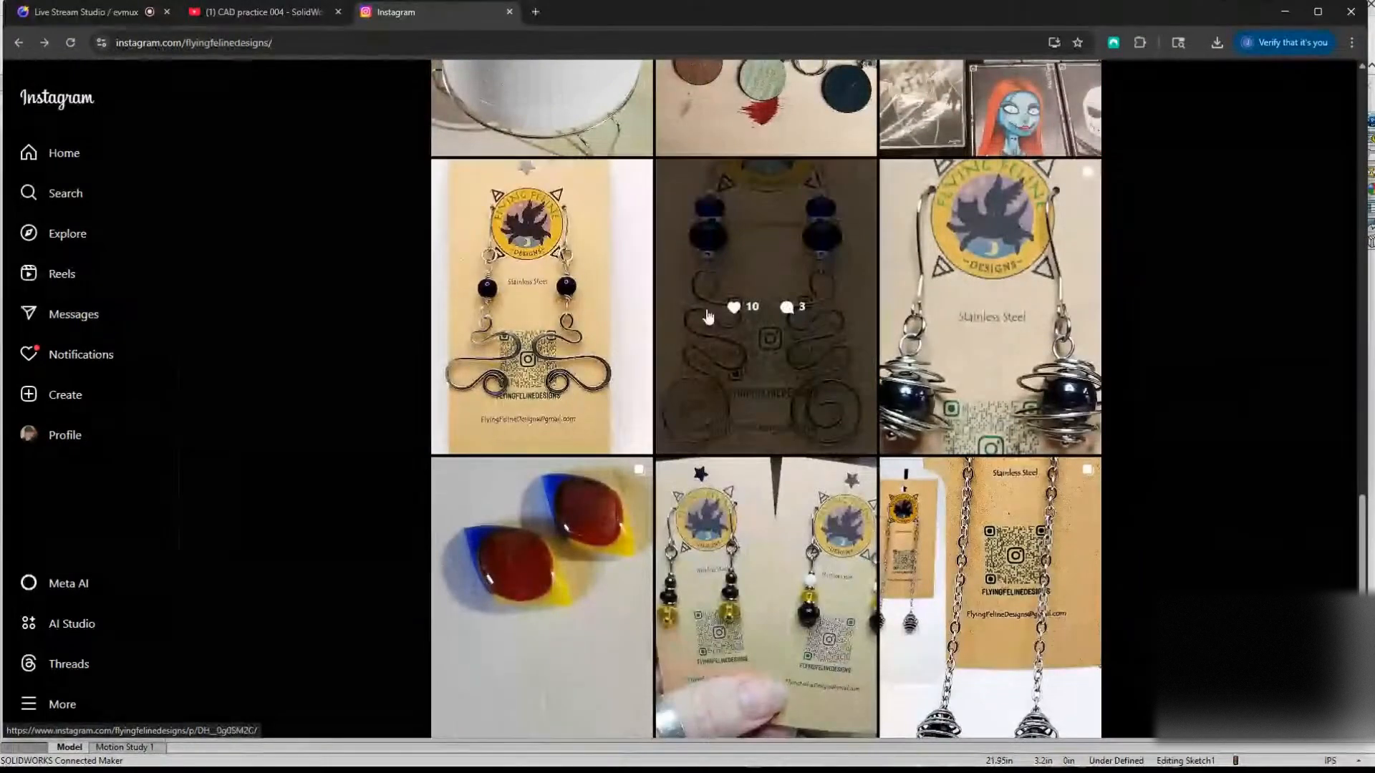
scroll(466, 476, down, 3)
scroll(404, 460, down, 3)
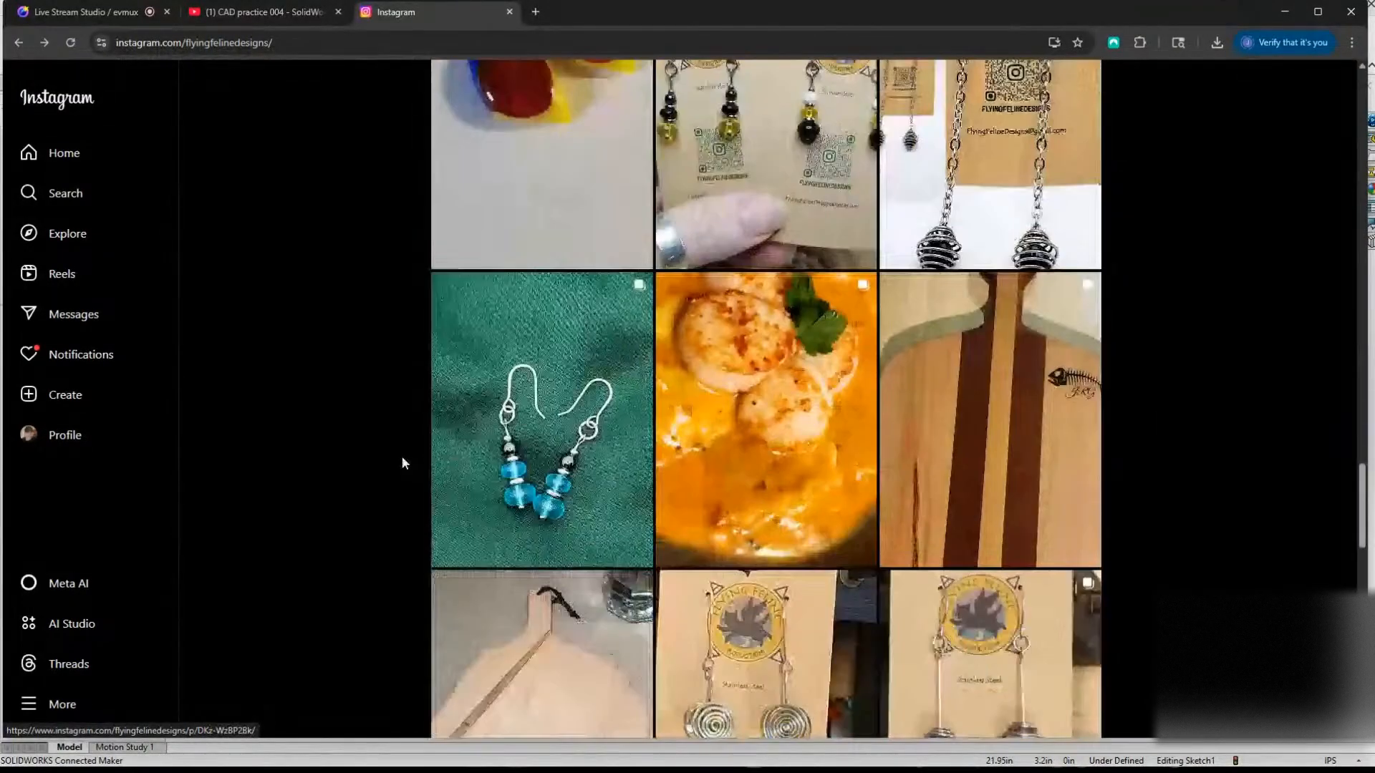
scroll(402, 458, down, 7)
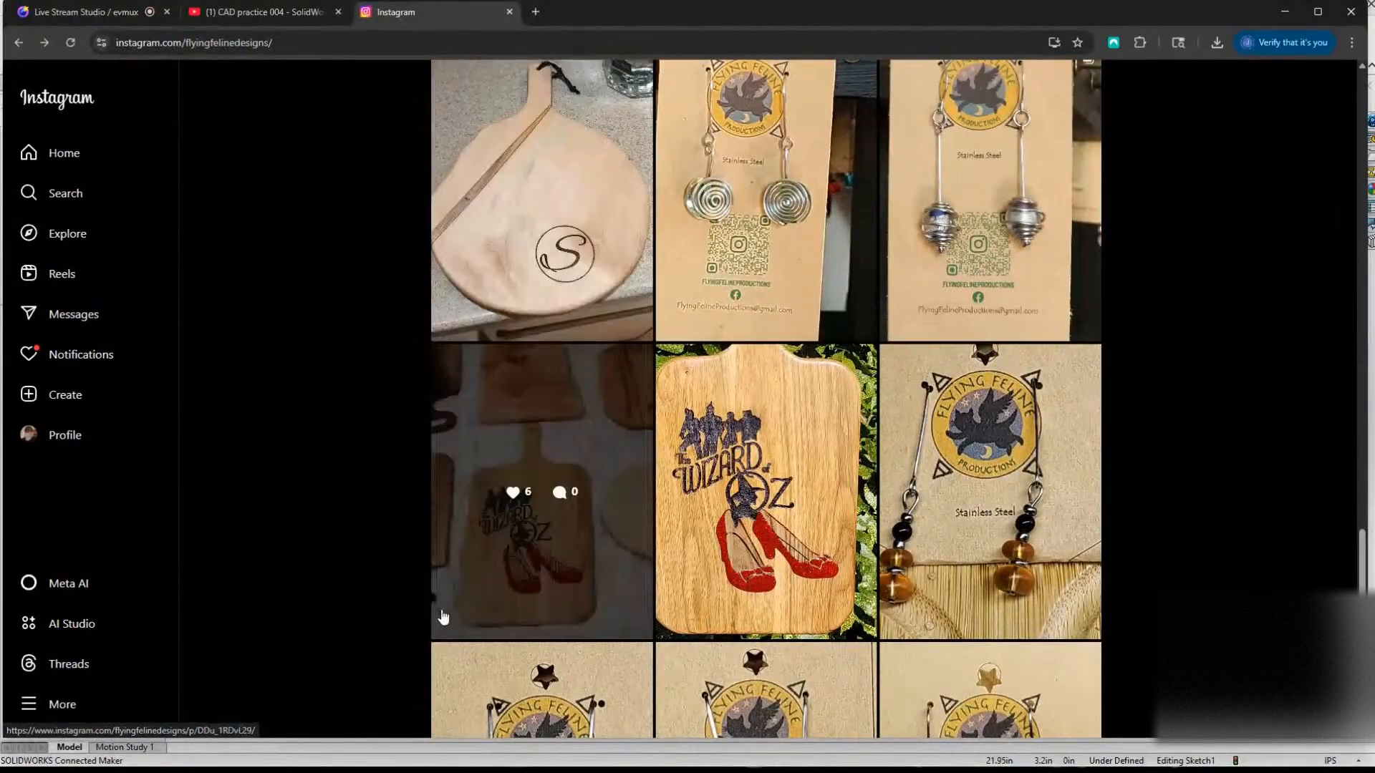
scroll(408, 494, down, 3)
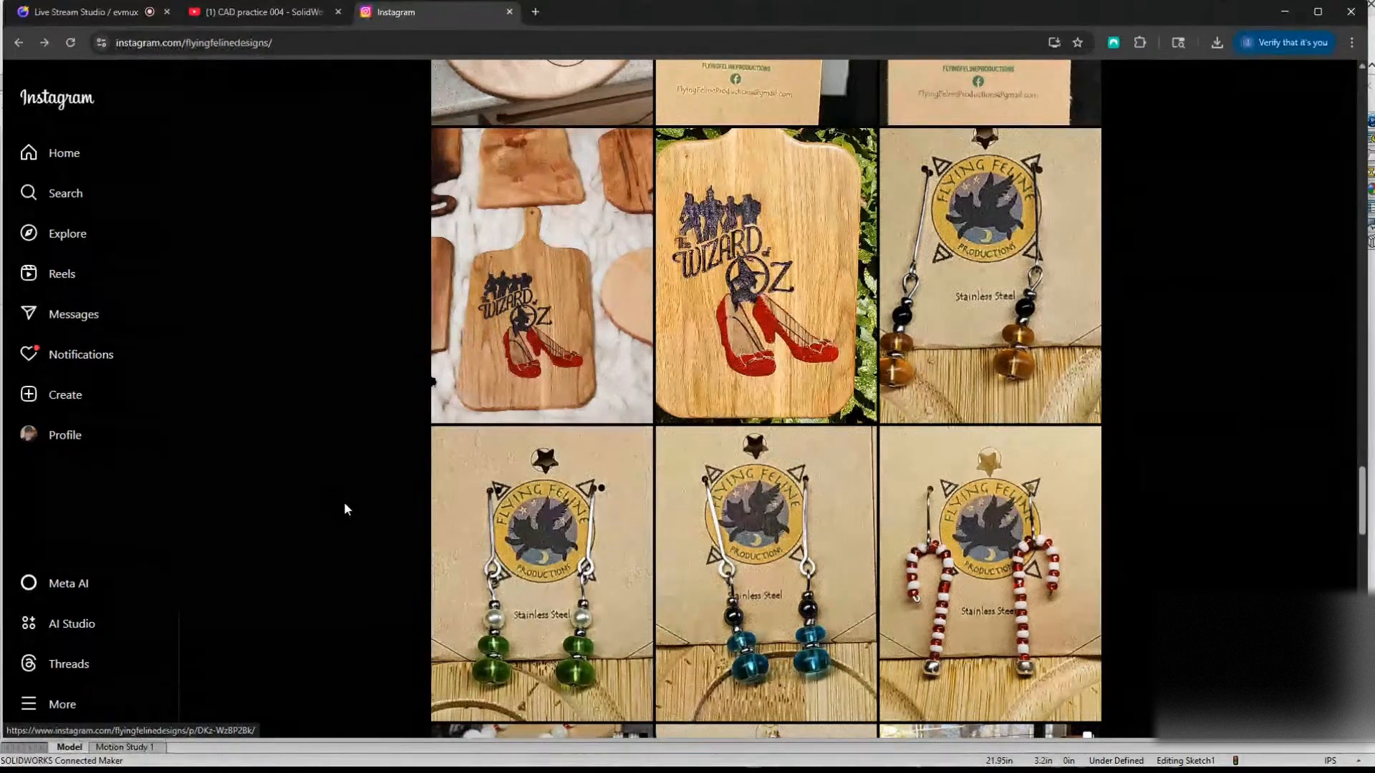
scroll(344, 501, down, 10)
scroll(317, 492, down, 7)
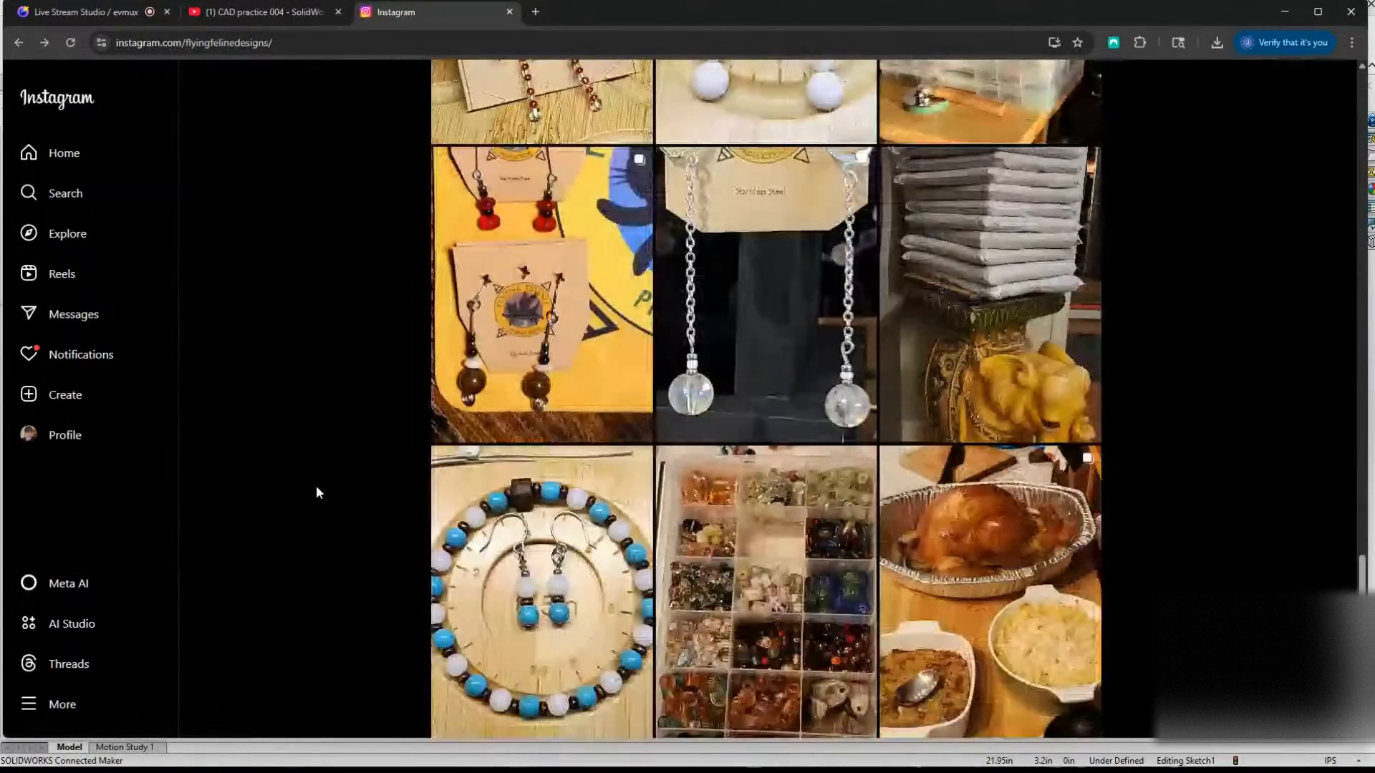
scroll(331, 487, down, 10)
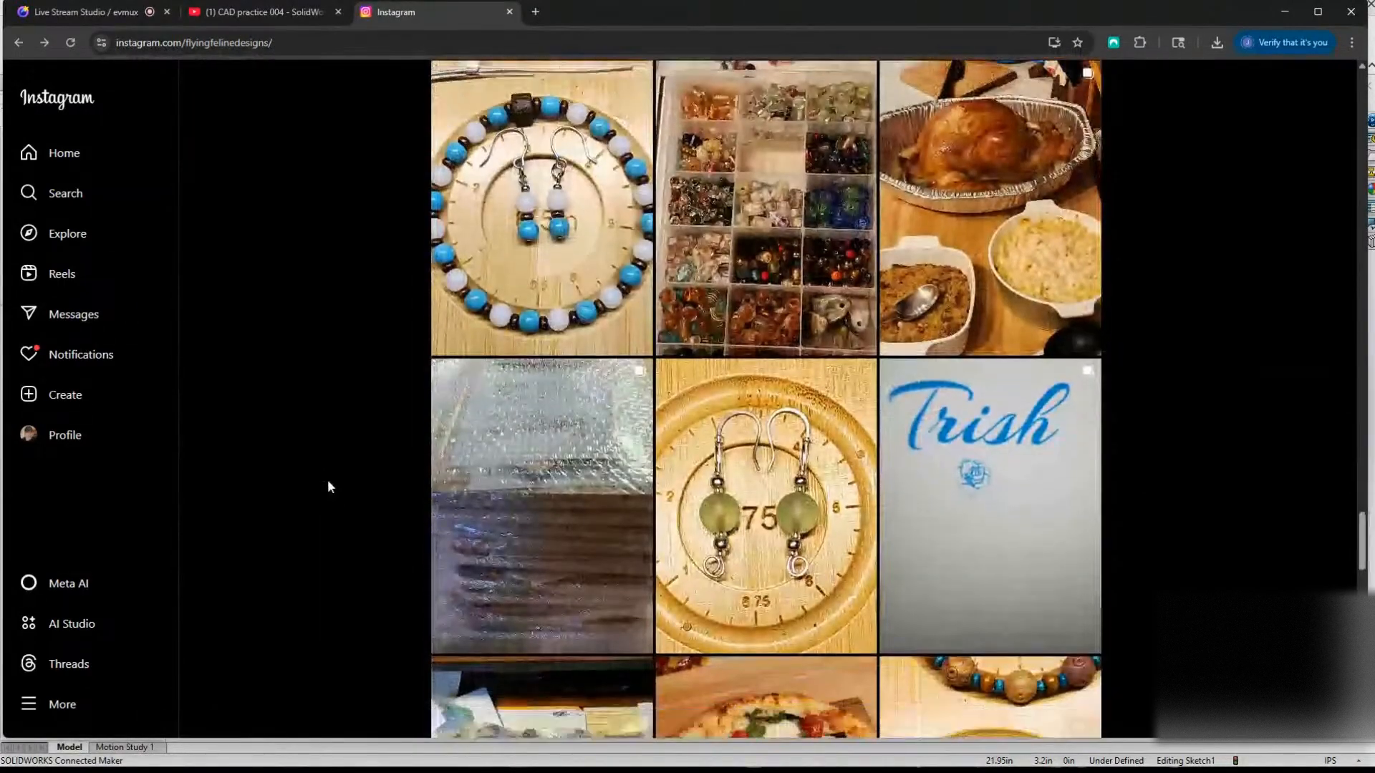
scroll(328, 491, down, 4)
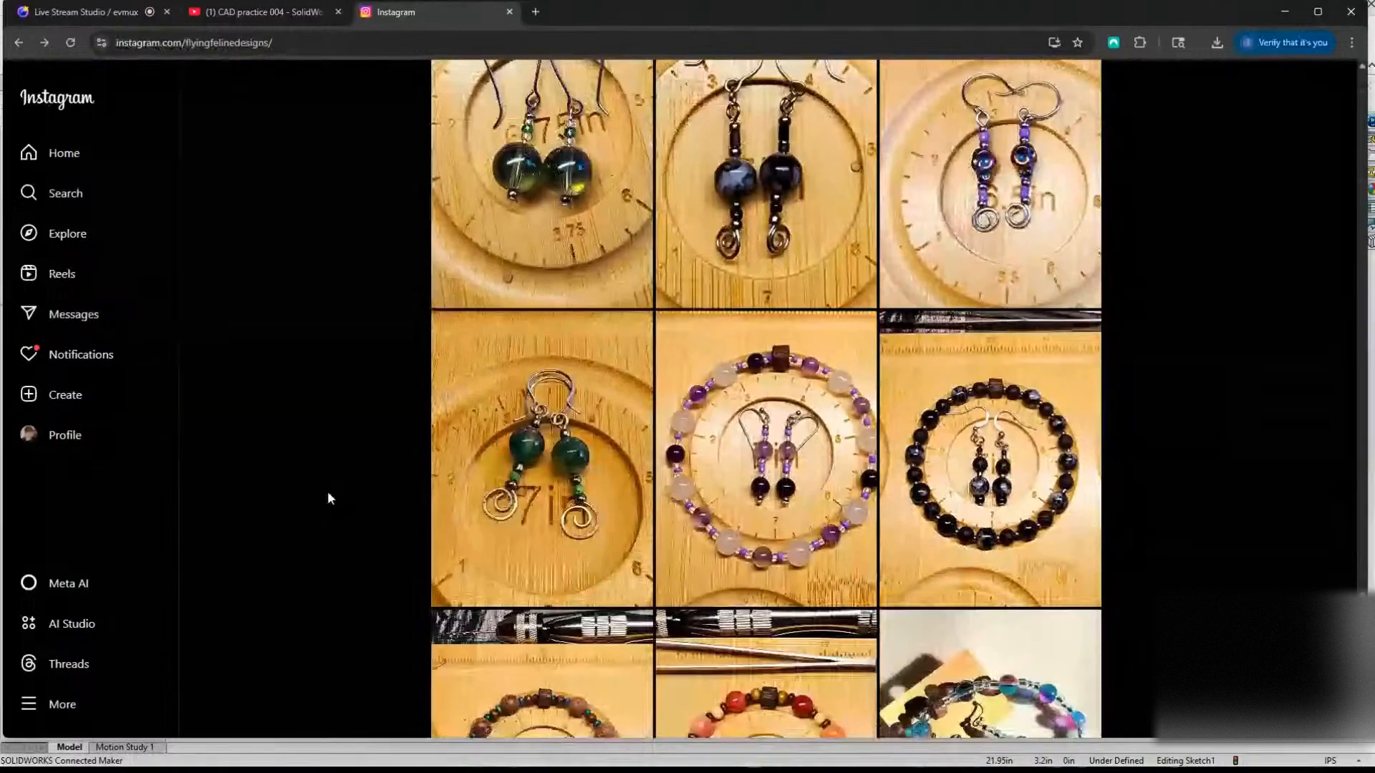
scroll(322, 488, up, 8)
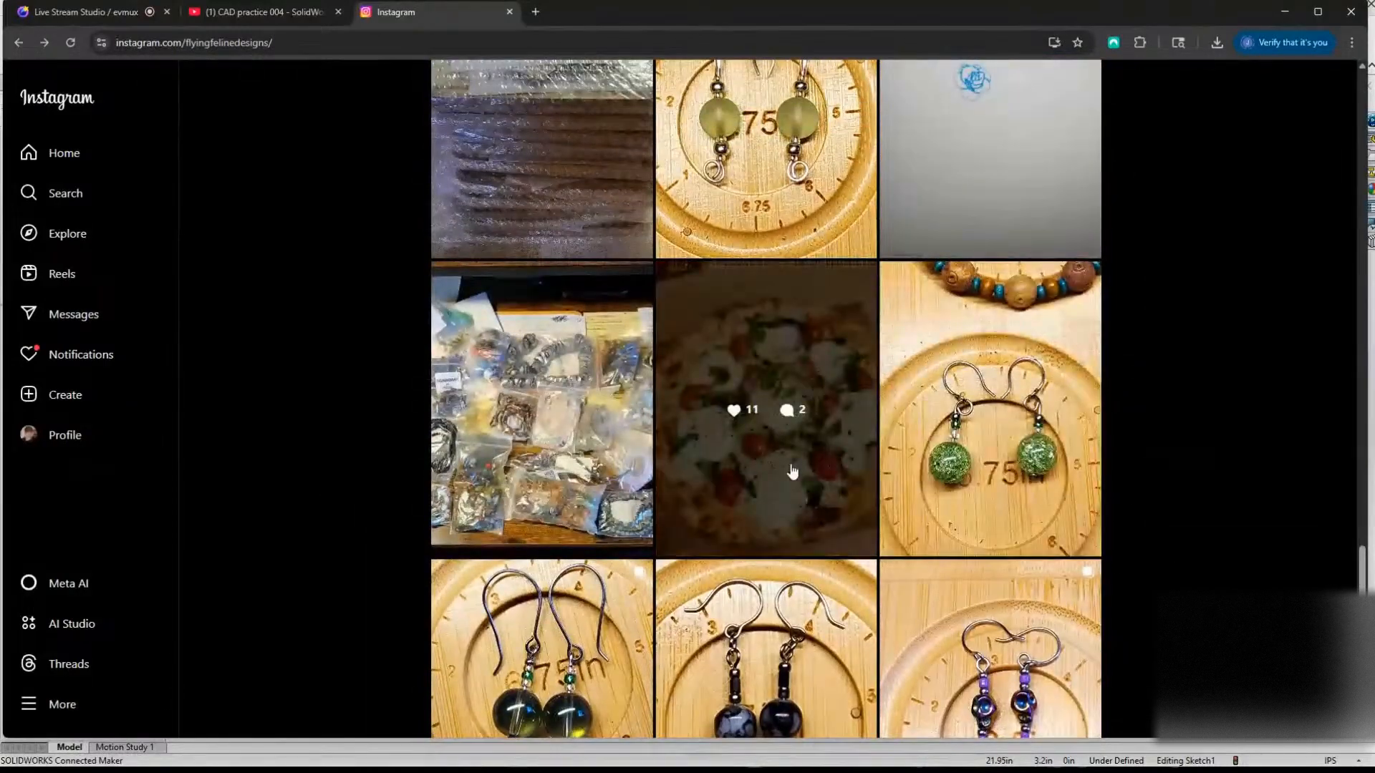
scroll(360, 574, down, 4)
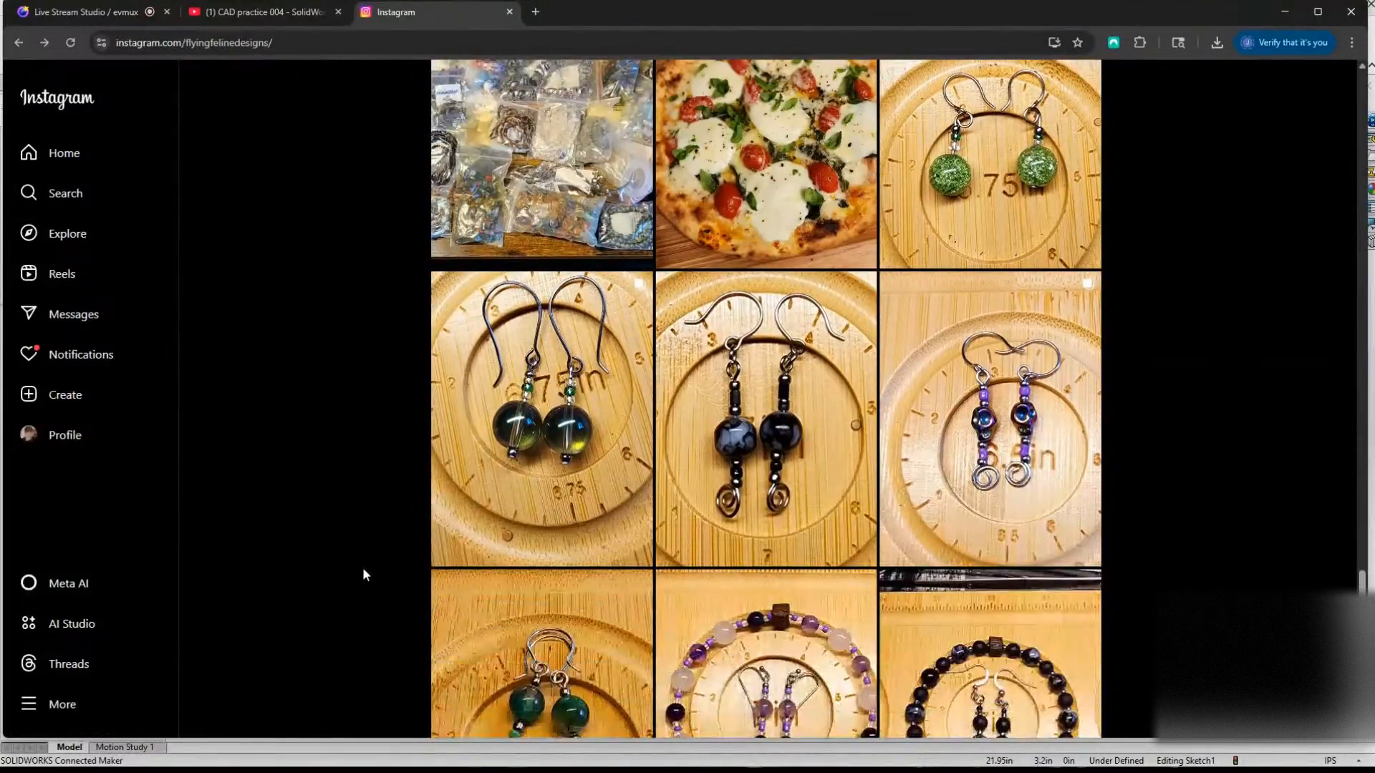
scroll(362, 574, down, 13)
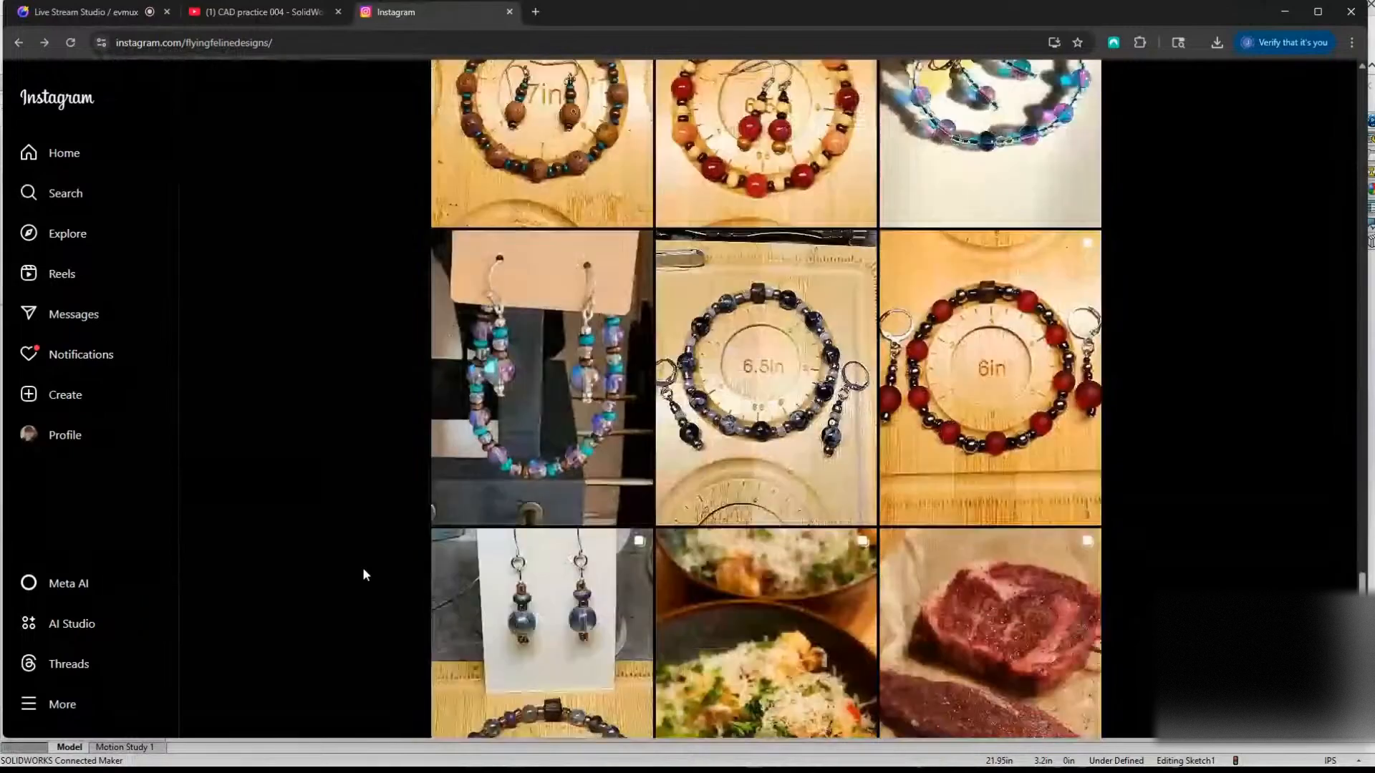
scroll(363, 574, down, 6)
scroll(363, 573, down, 7)
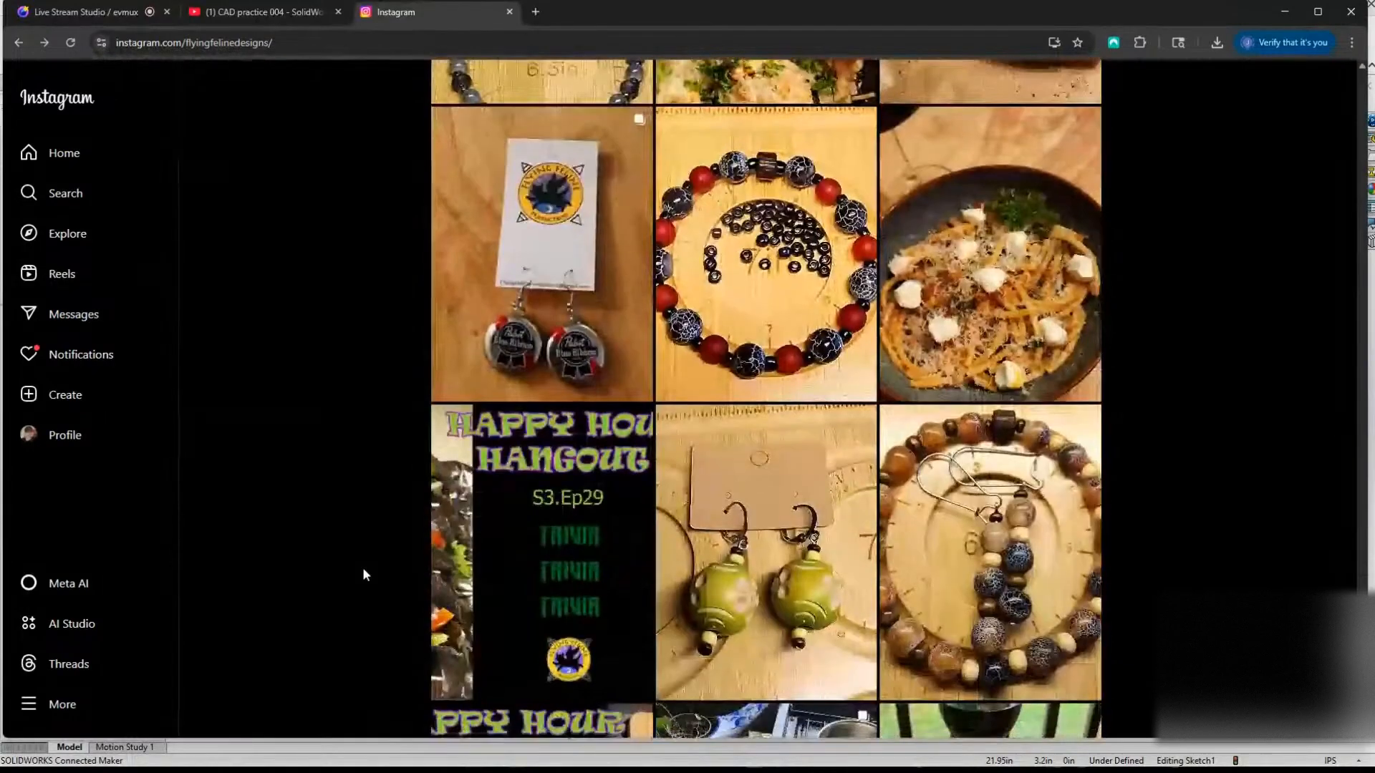
View the post of the Pabst Blue Ribbon bottle cap earrings, and return to the post grid.
scroll(350, 577, up, 2)
scroll(350, 569, up, 2)
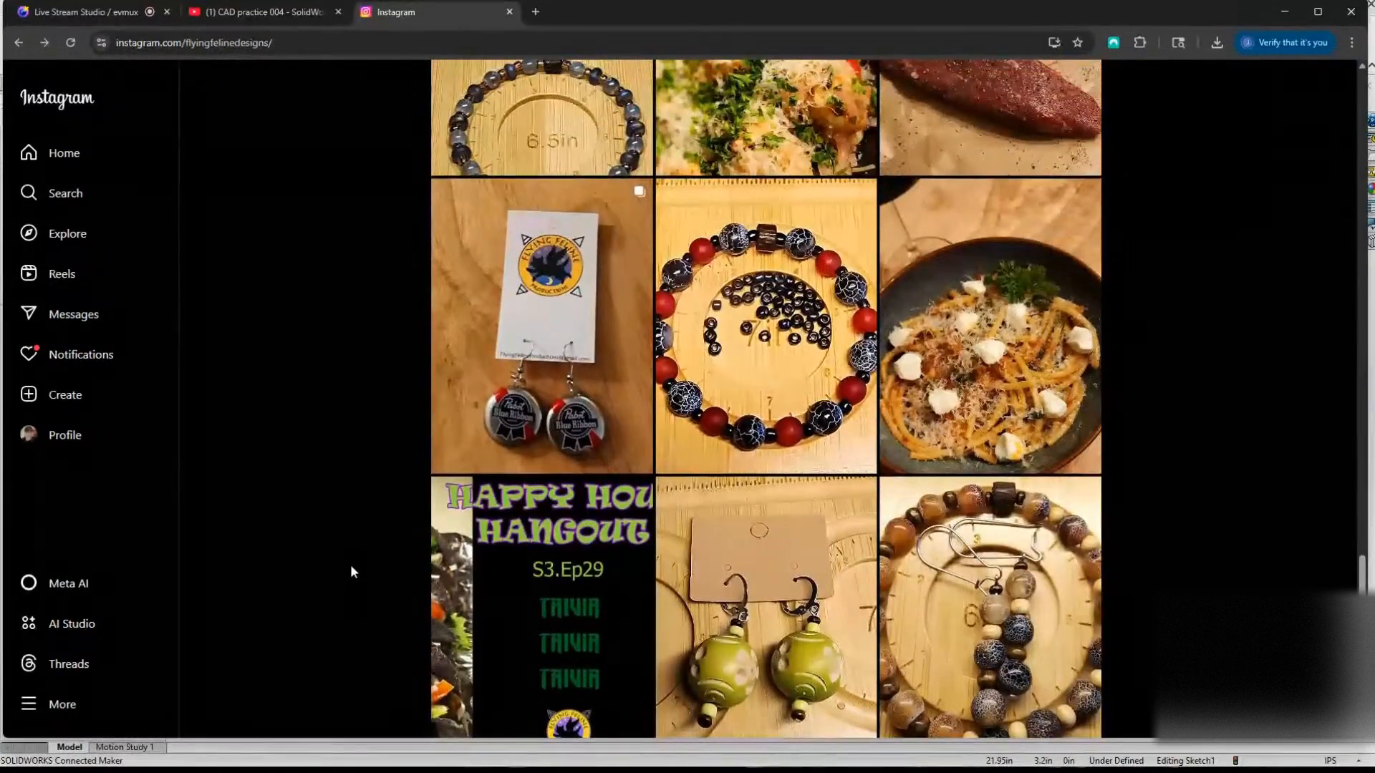
click(494, 440)
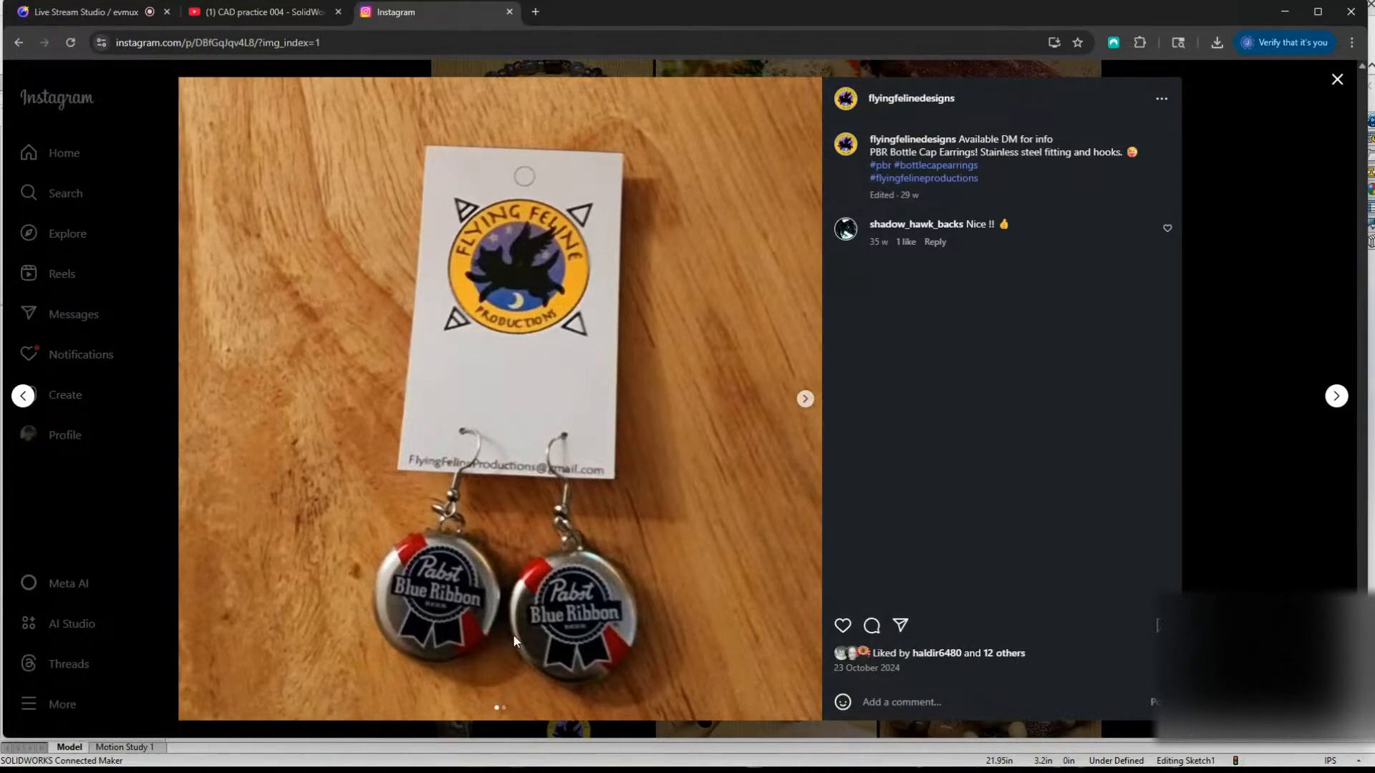
click(1231, 517)
Browse the profile's oldest reachable posts of food, name signs and nature photos.
scroll(611, 517, down, 9)
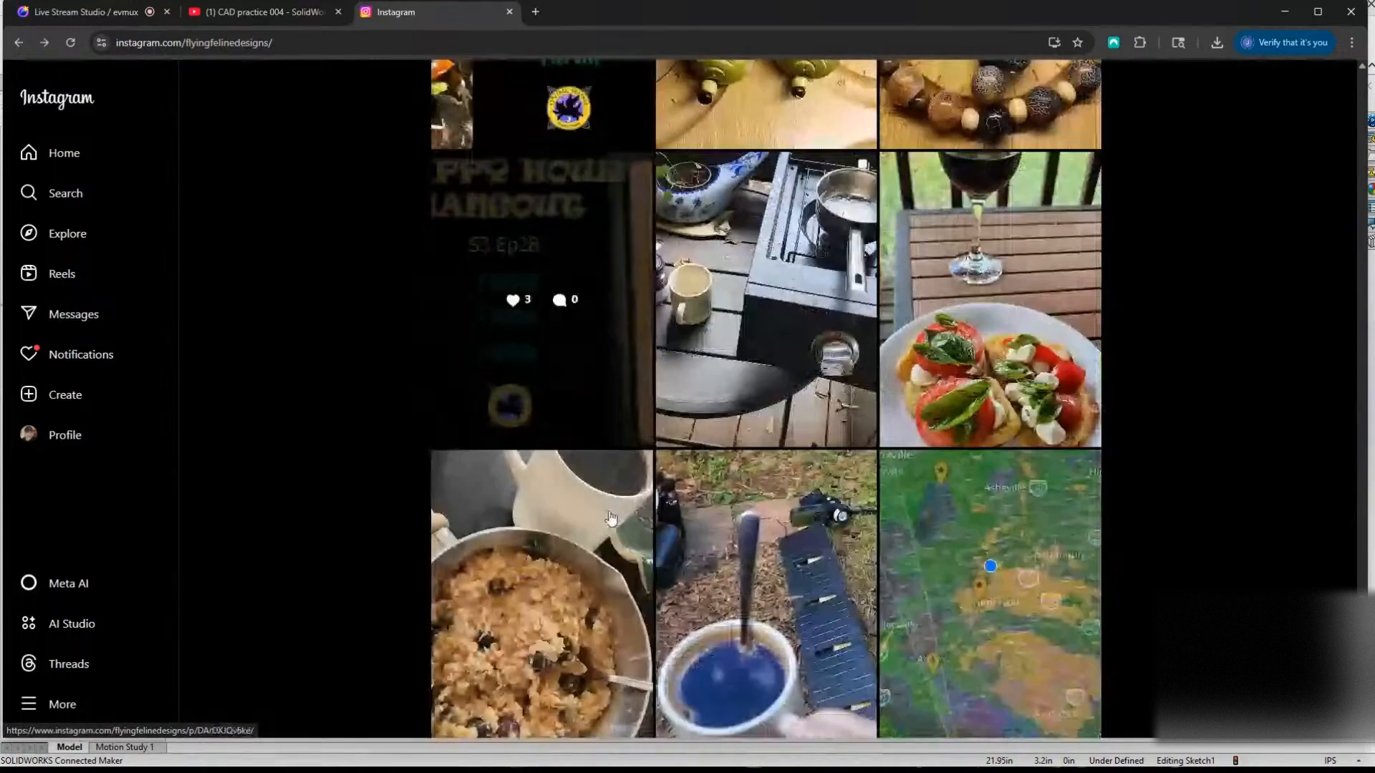
scroll(346, 529, down, 12)
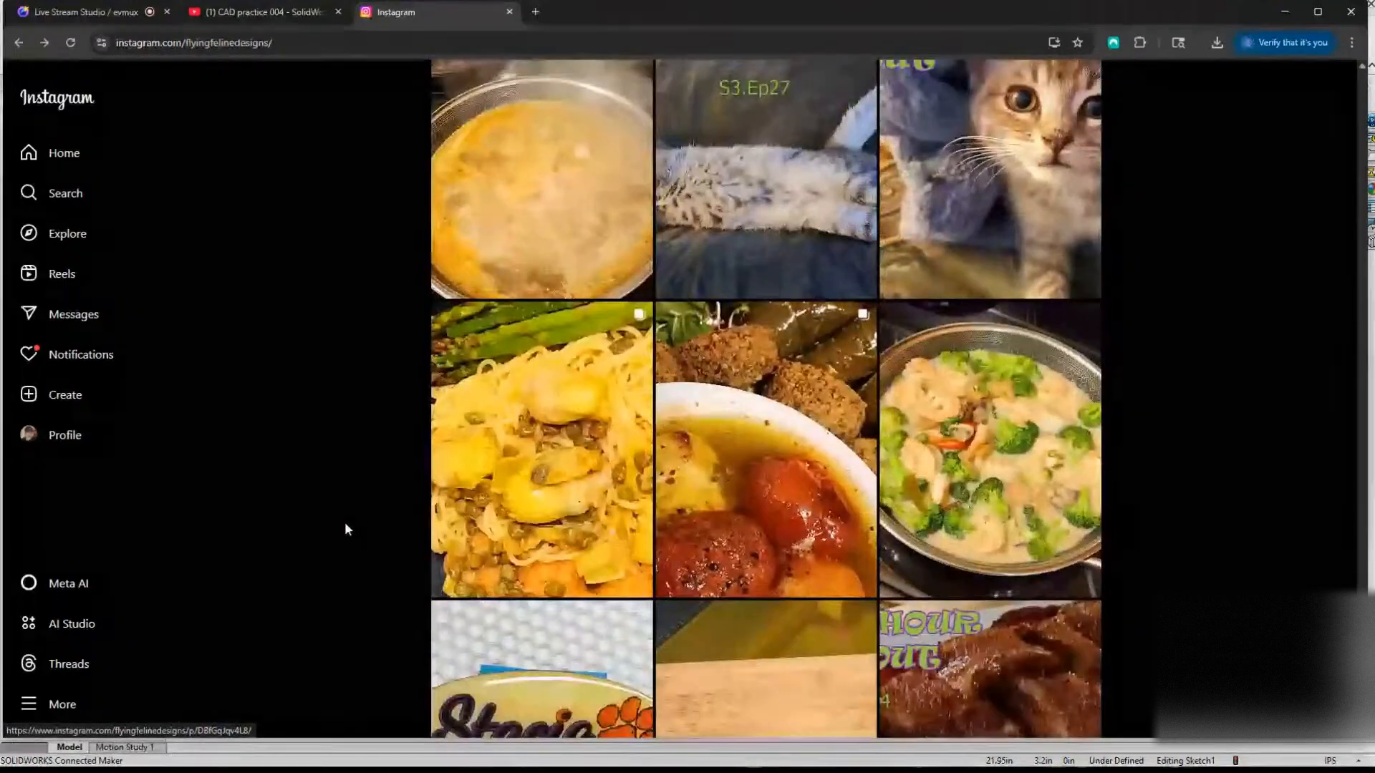
scroll(348, 512, down, 4)
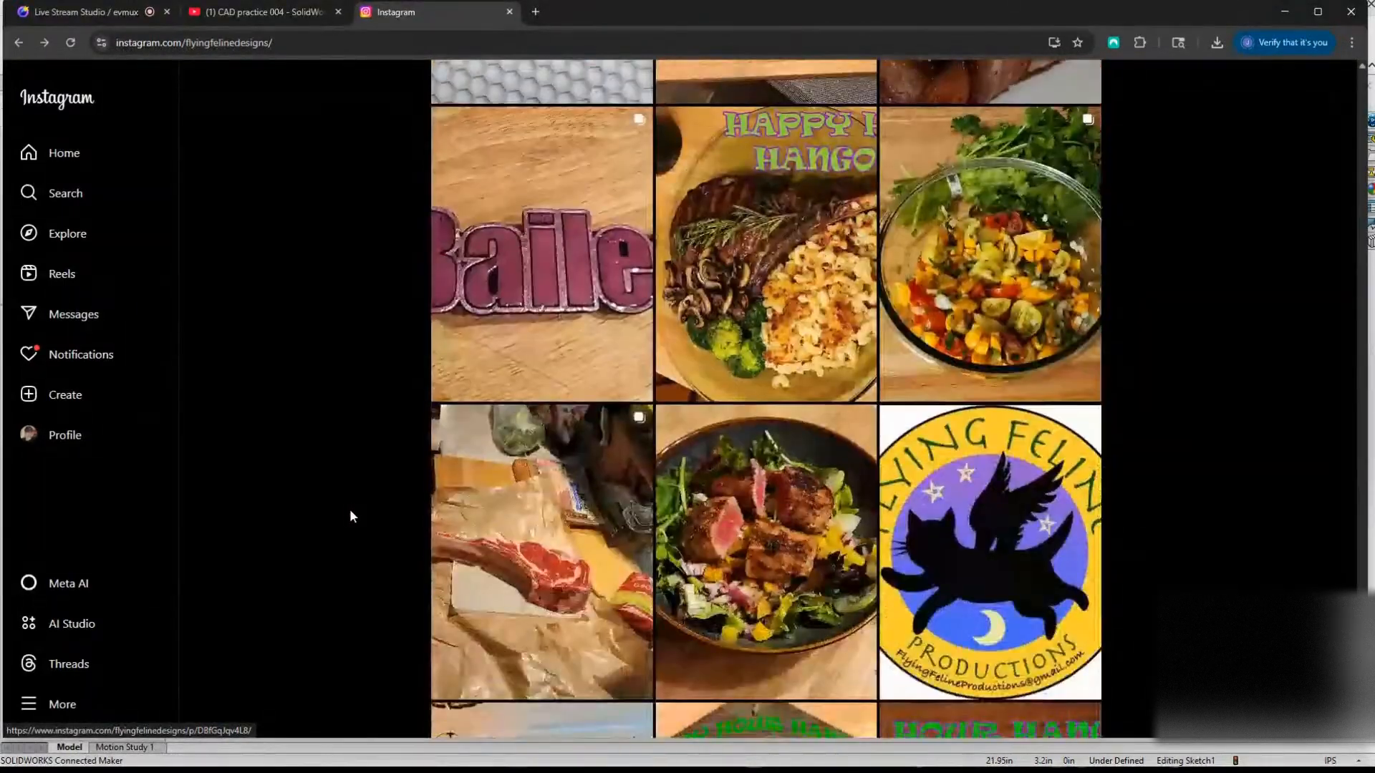
scroll(342, 512, up, 11)
scroll(319, 512, up, 4)
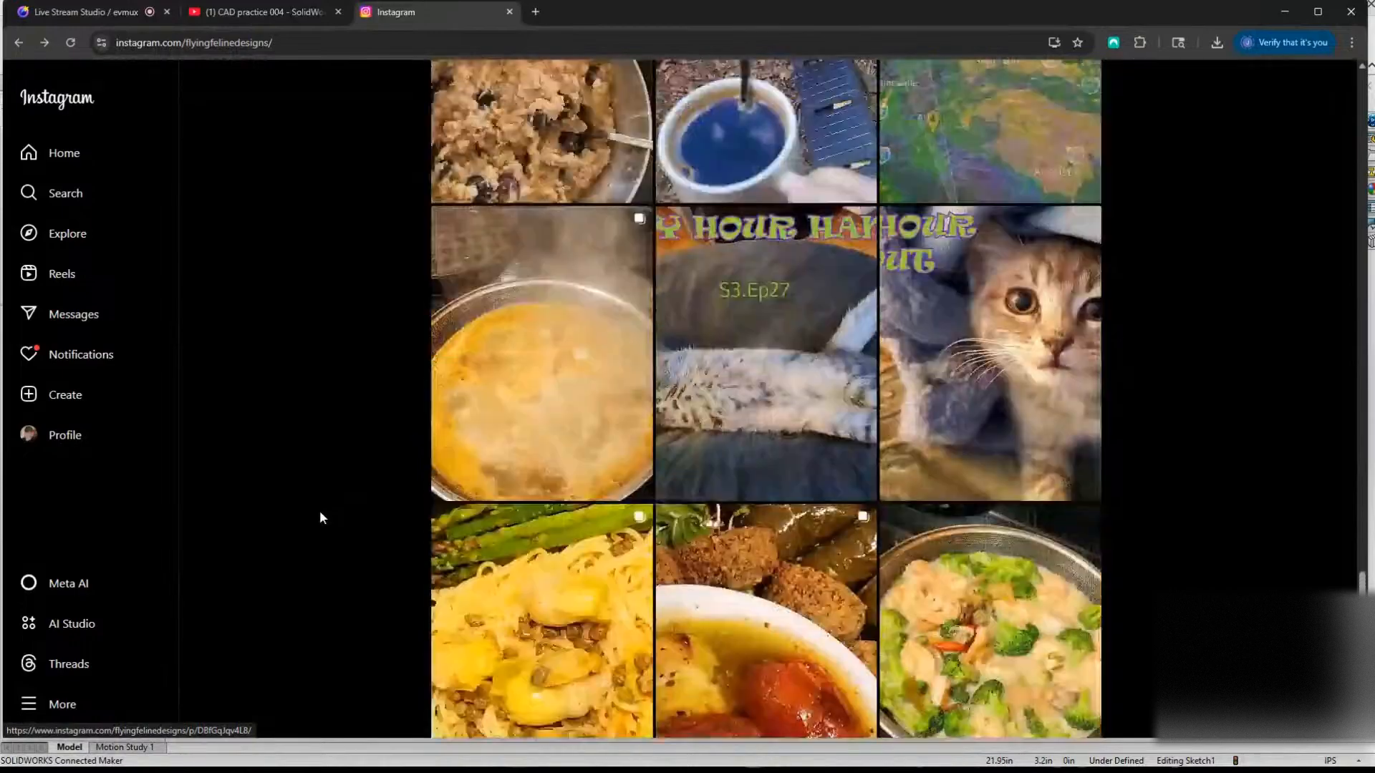
scroll(370, 493, down, 20)
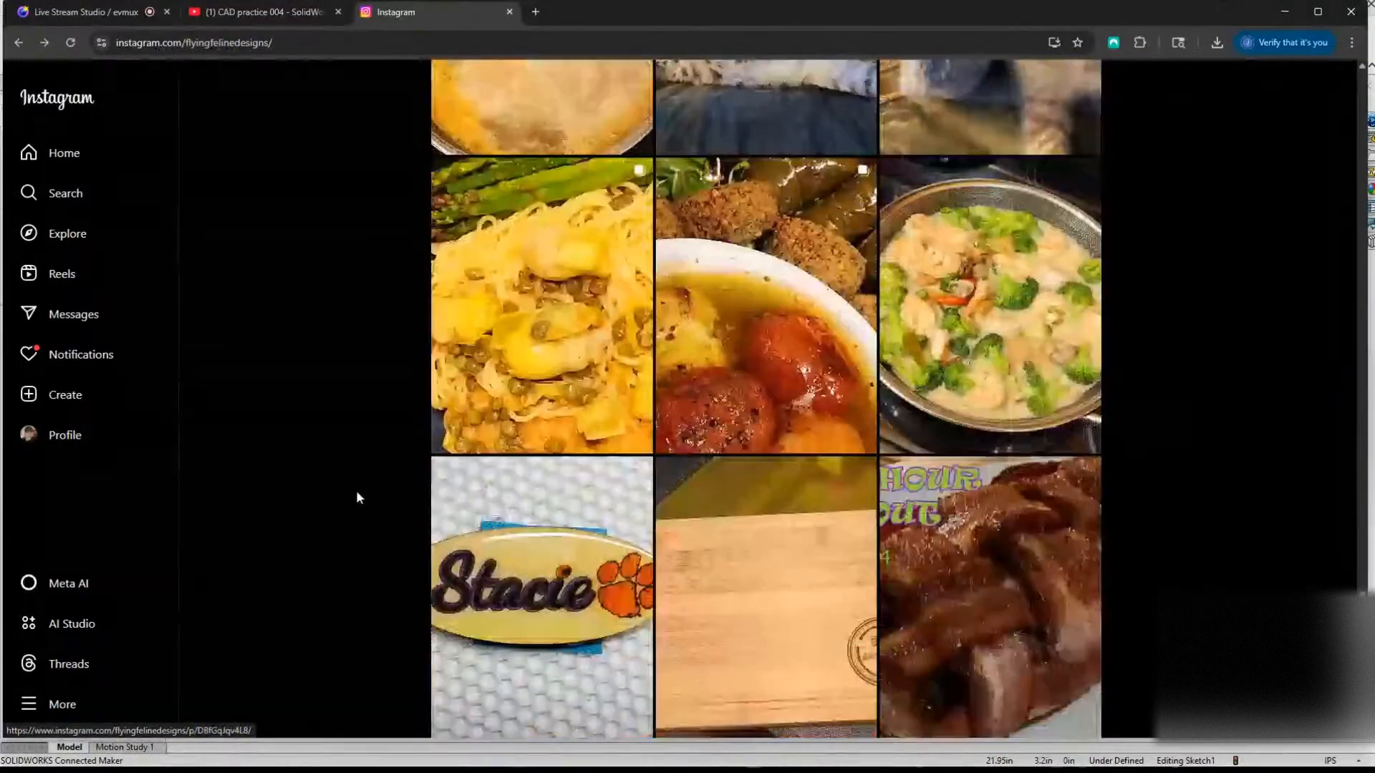
scroll(324, 513, down, 5)
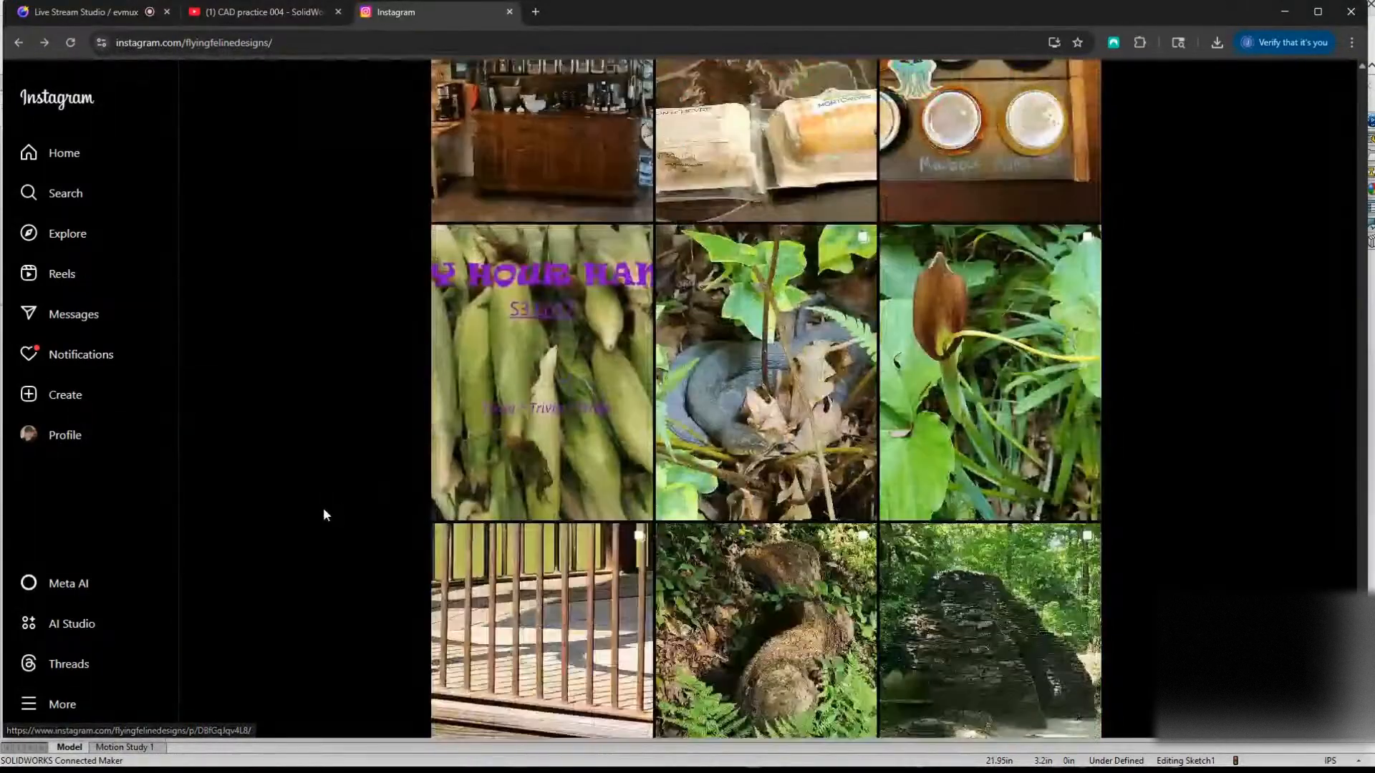
Find and view the sneak peek post about the portable comic book stands, and return to the post grid.
scroll(337, 523, up, 12)
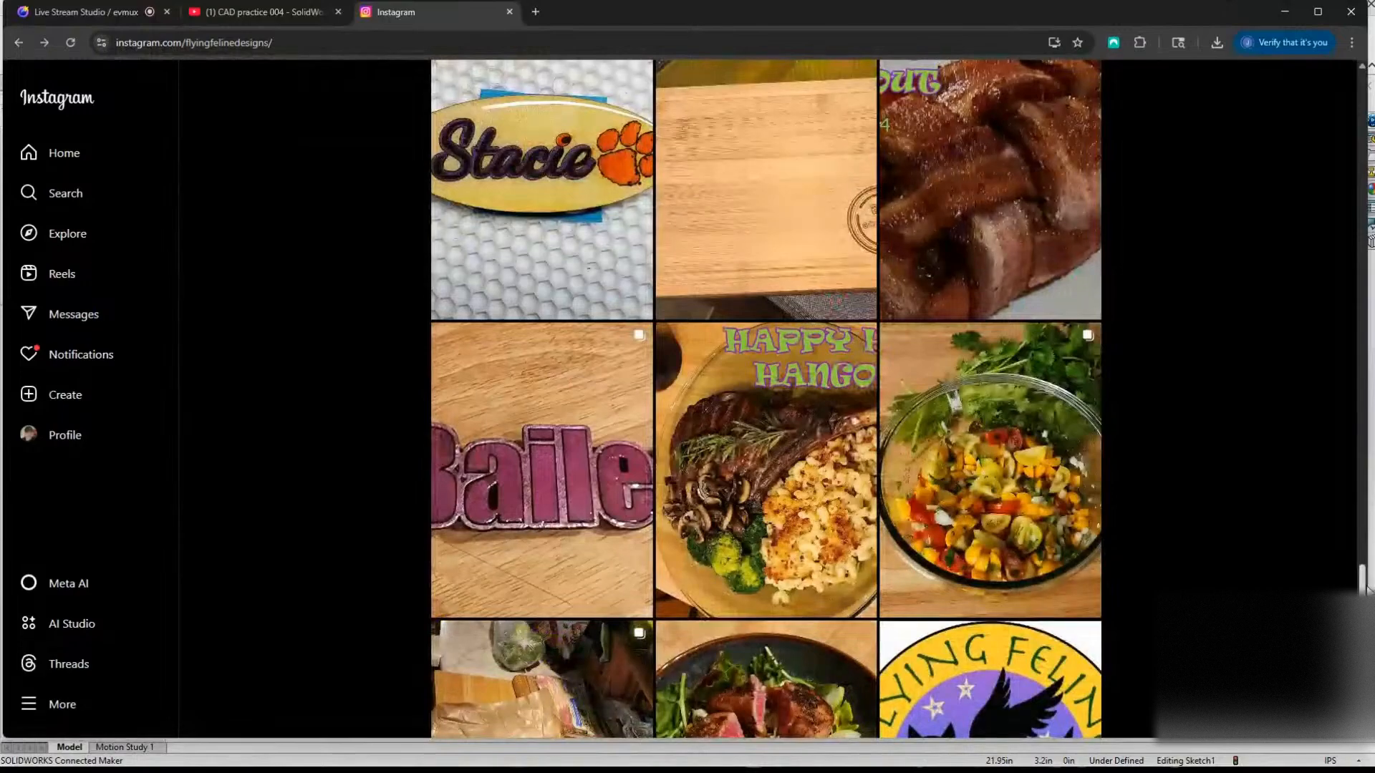
scroll(766, 399, up, 20)
scroll(766, 400, up, 20)
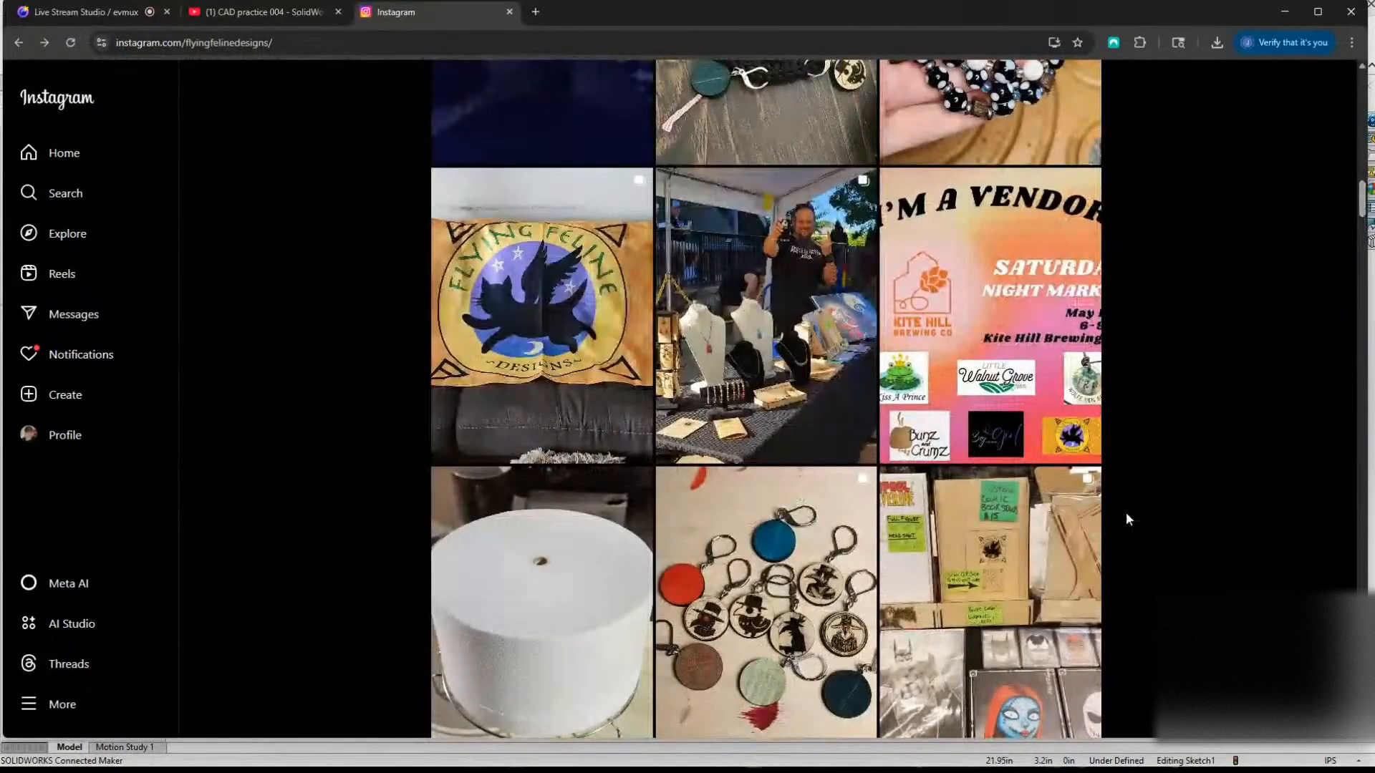
click(999, 555)
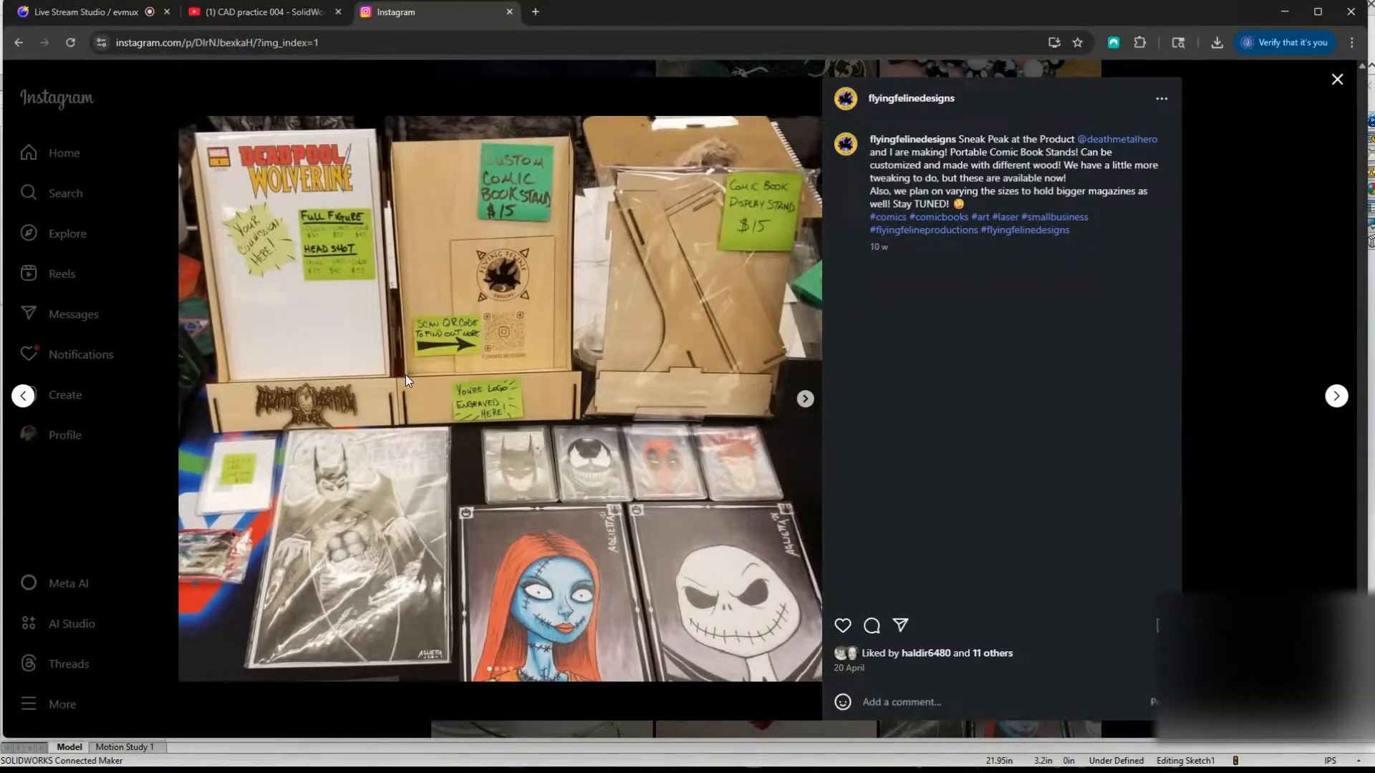
click(1241, 435)
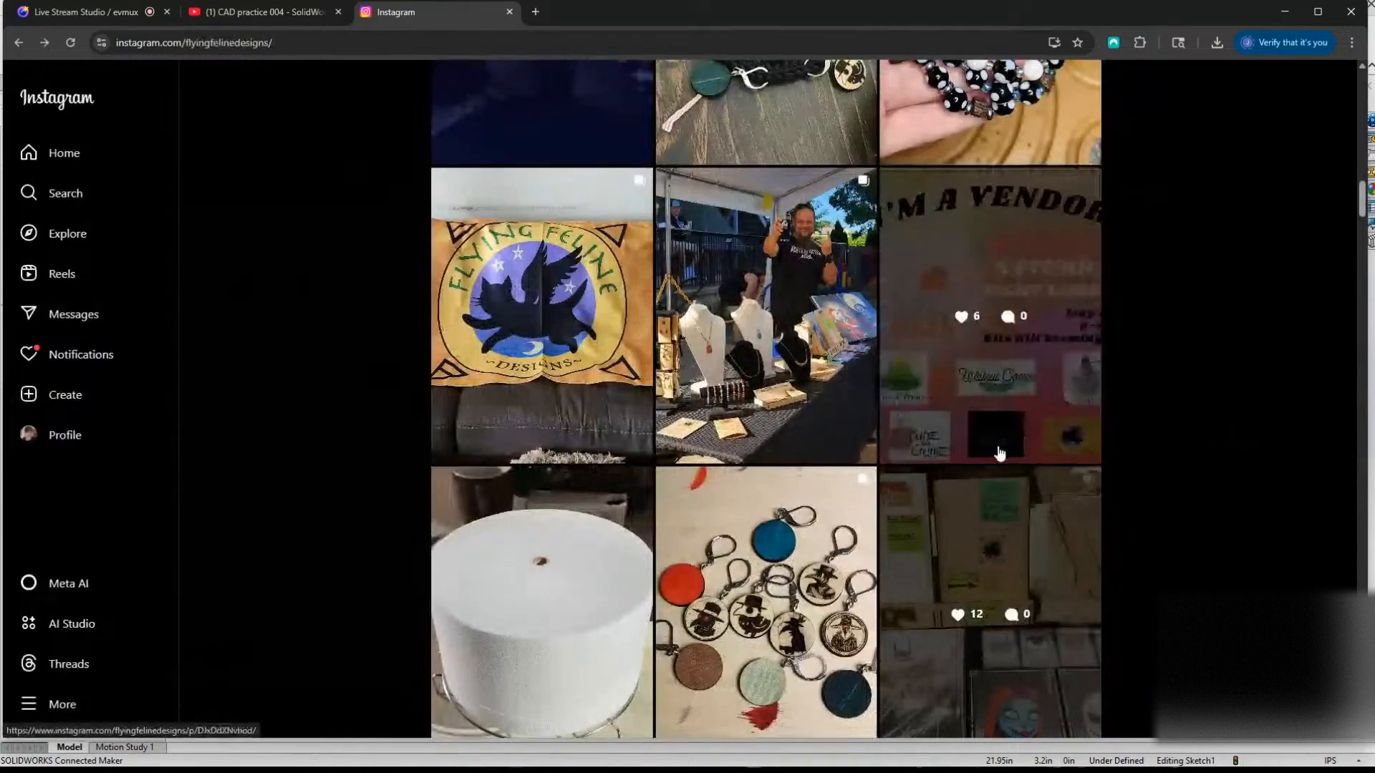
Find and view the newer post about the comic book stand commission for Edgepunk magazine, and return to the post grid.
scroll(995, 451, up, 5)
scroll(745, 473, up, 5)
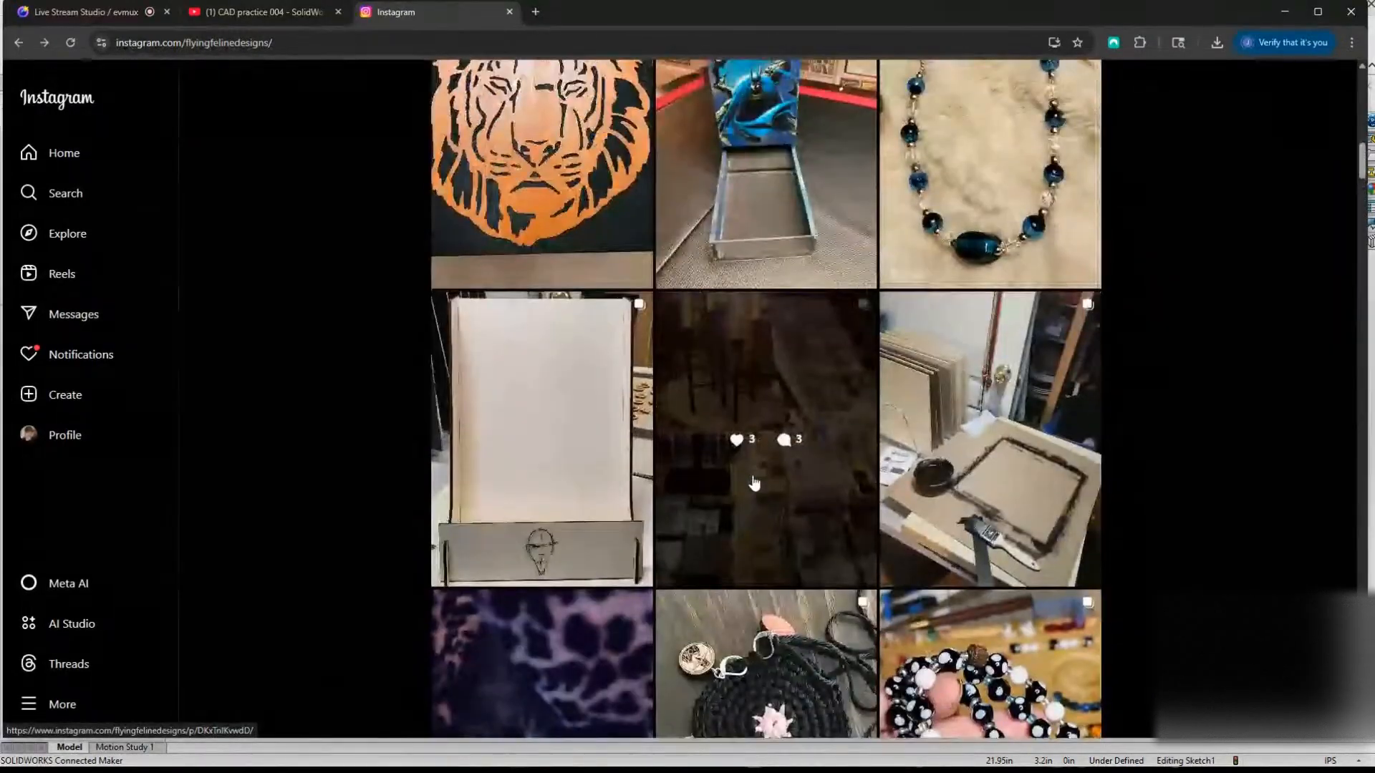
scroll(362, 522, up, 4)
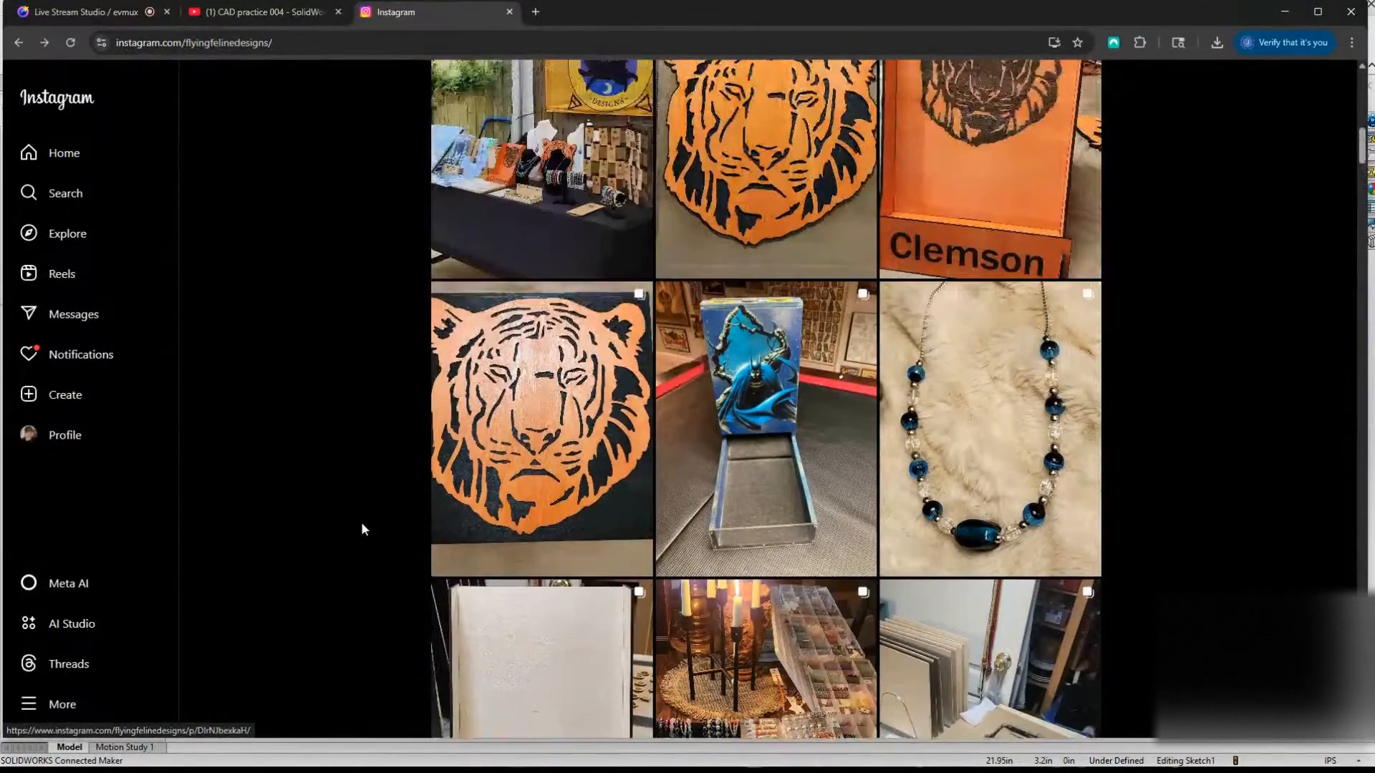
scroll(337, 521, up, 4)
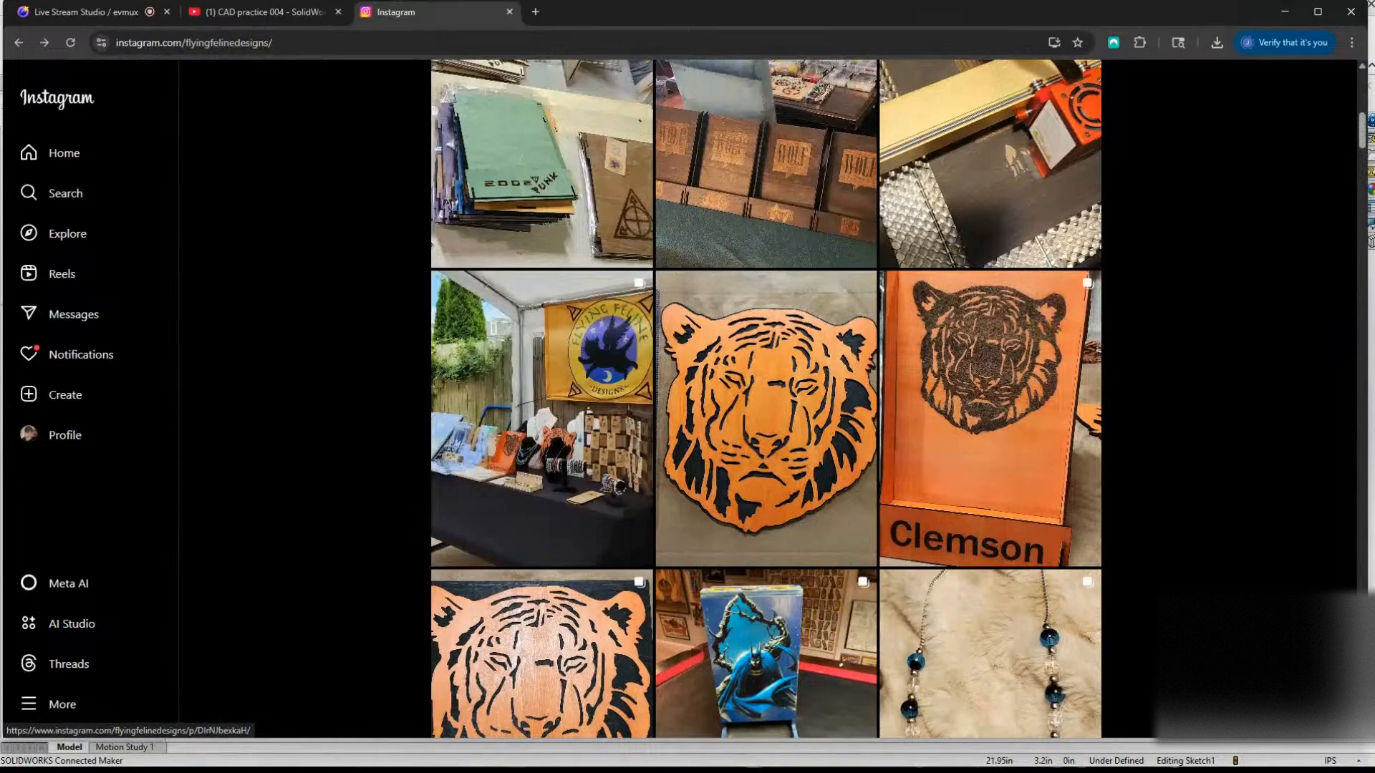
scroll(1223, 530, up, 2)
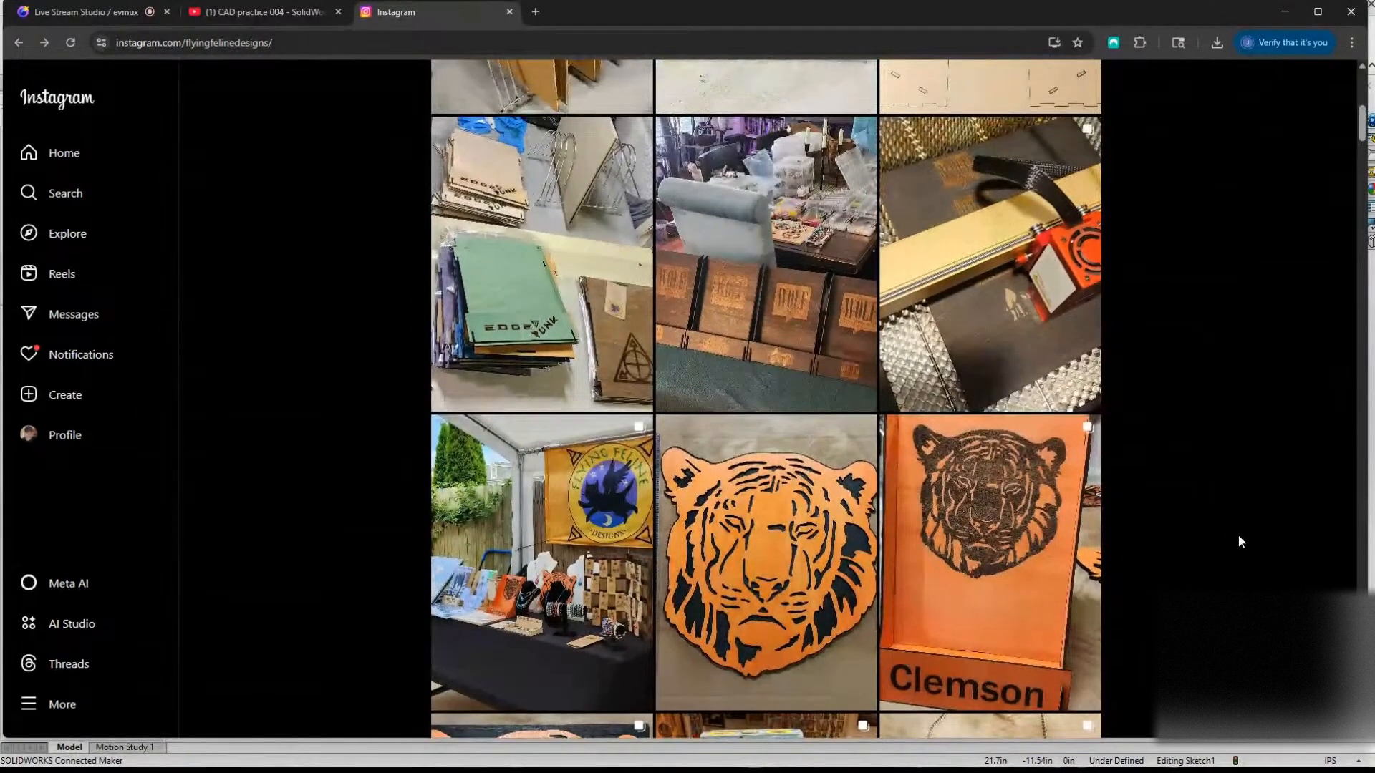
scroll(1242, 544, up, 3)
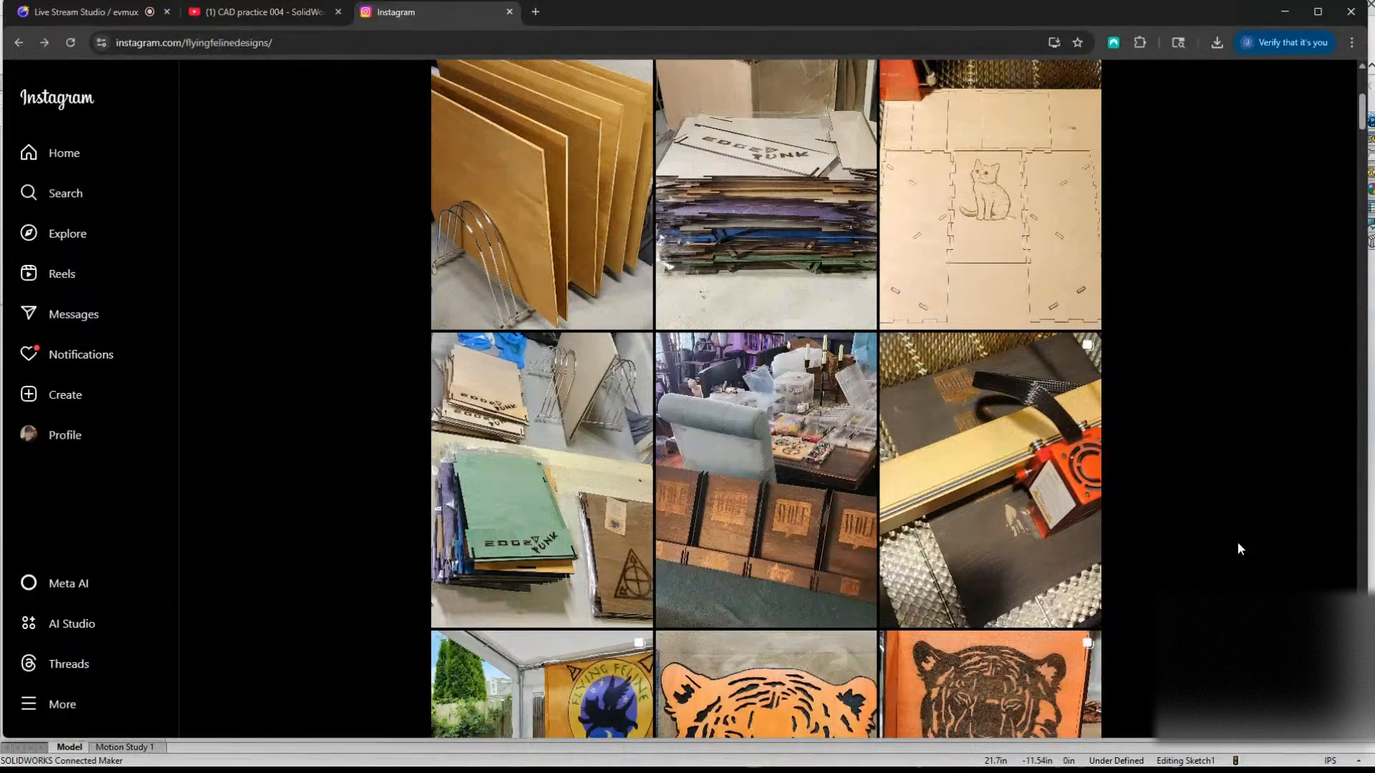
click(530, 423)
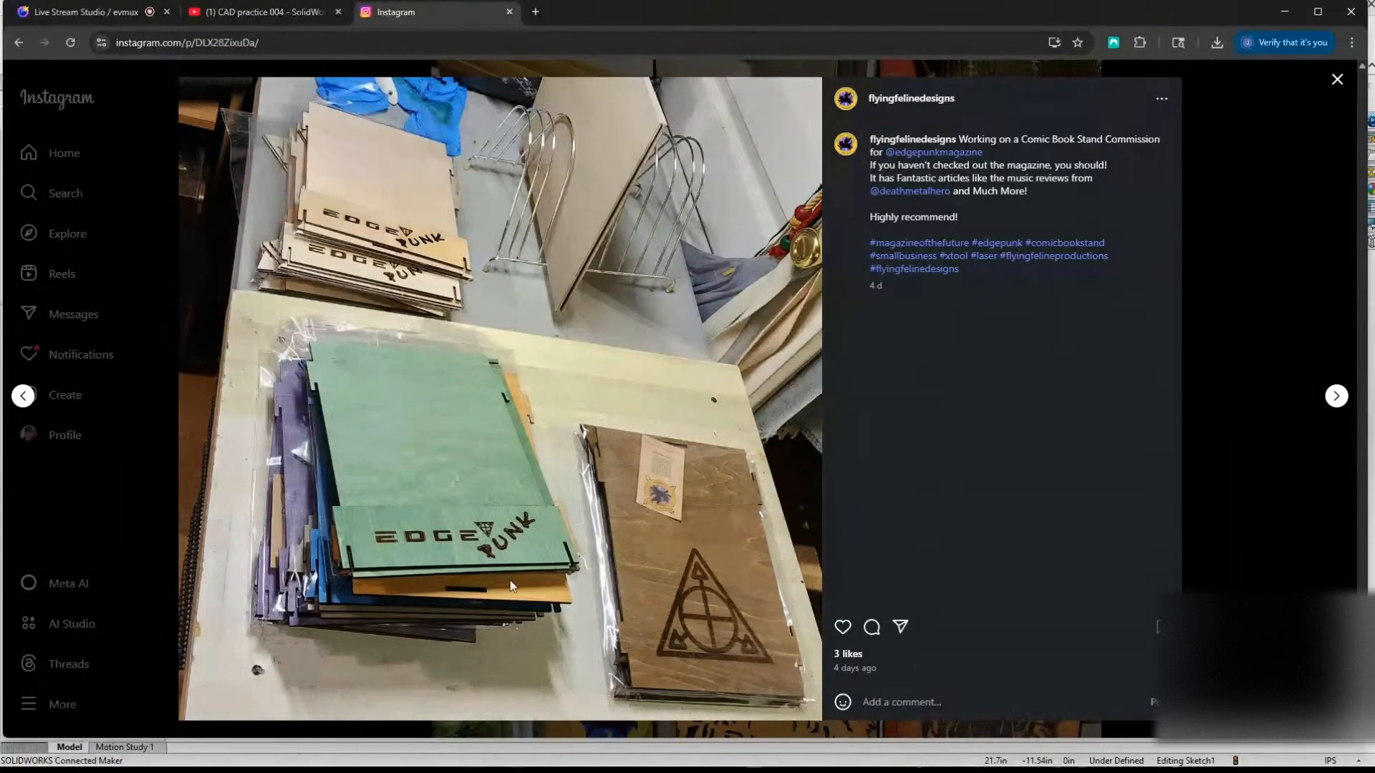
click(1223, 423)
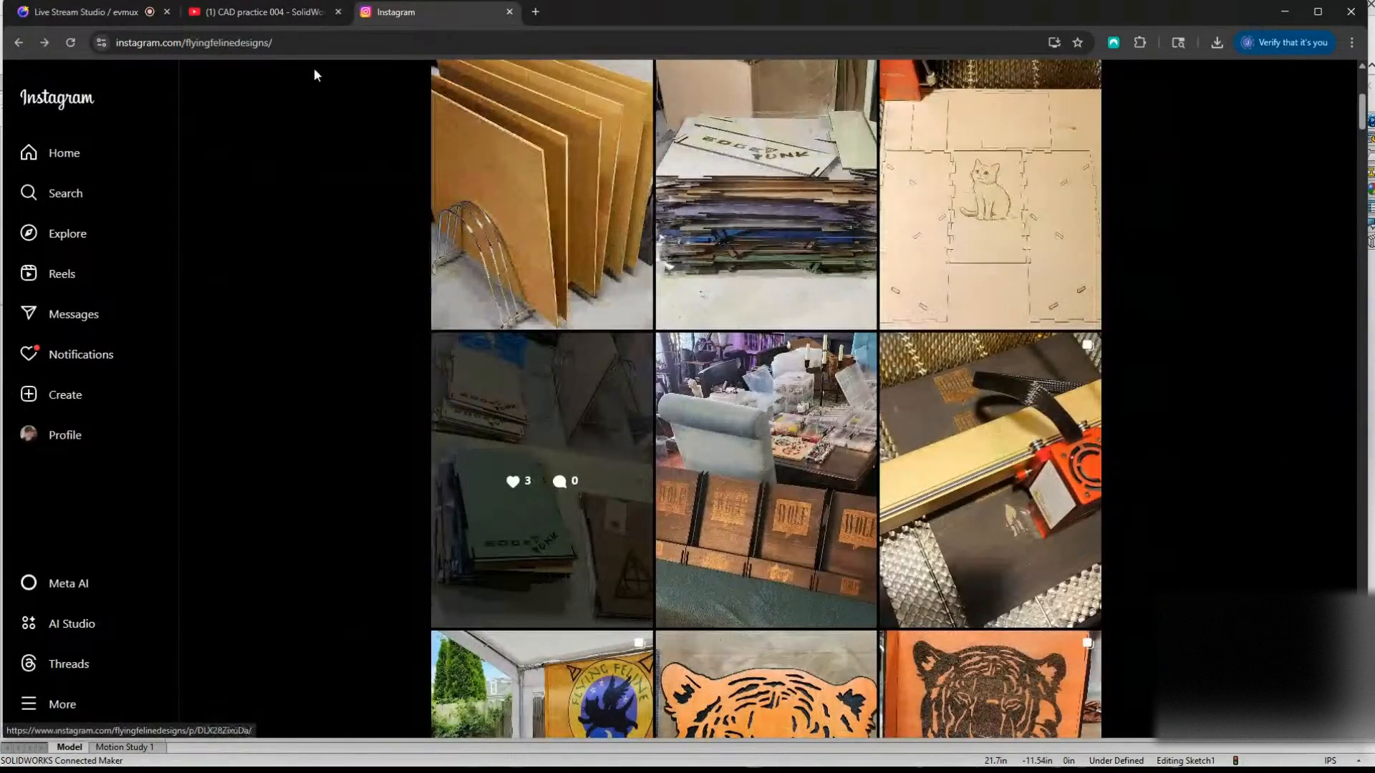
Move the browser window out of the way and switch back to the stepped profile sketch in SOLIDWORKS.
drag(740, 16, 1374, 154)
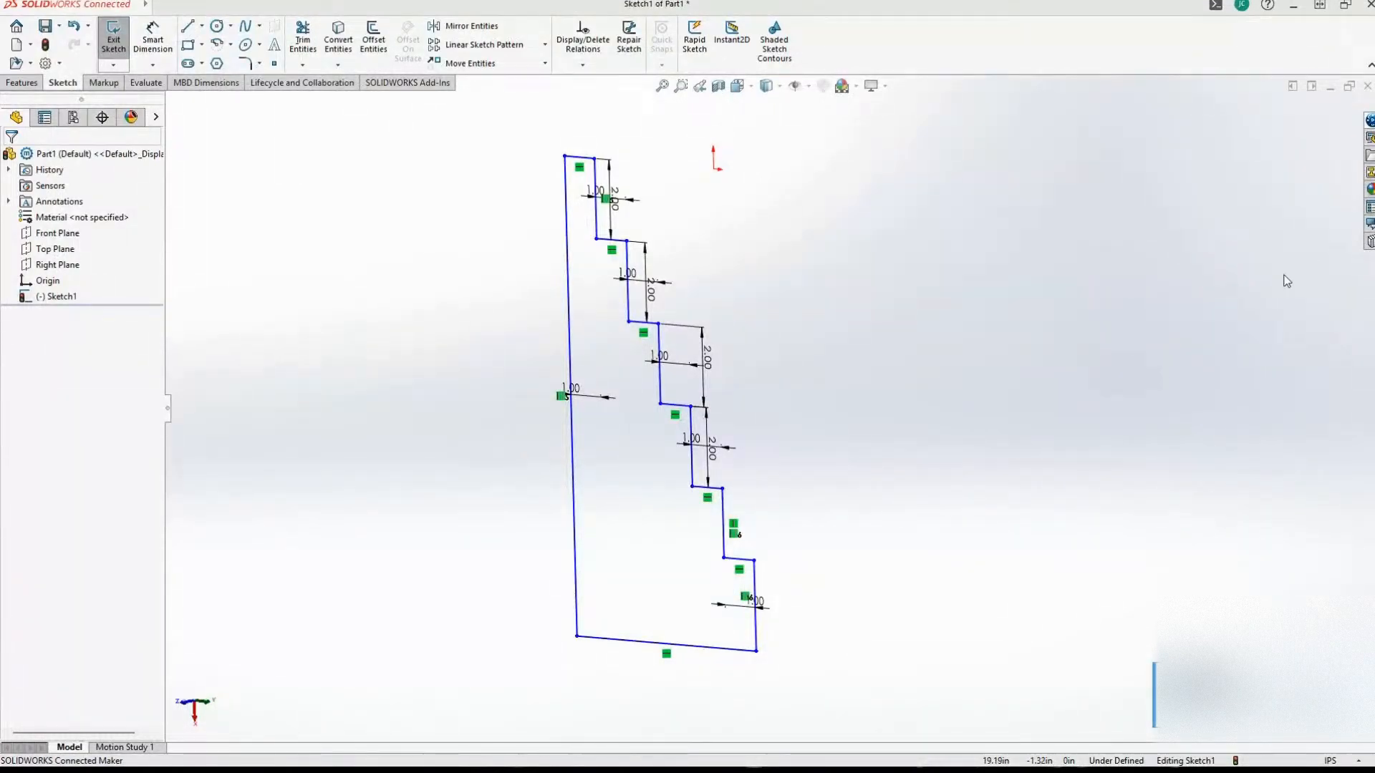
click(829, 389)
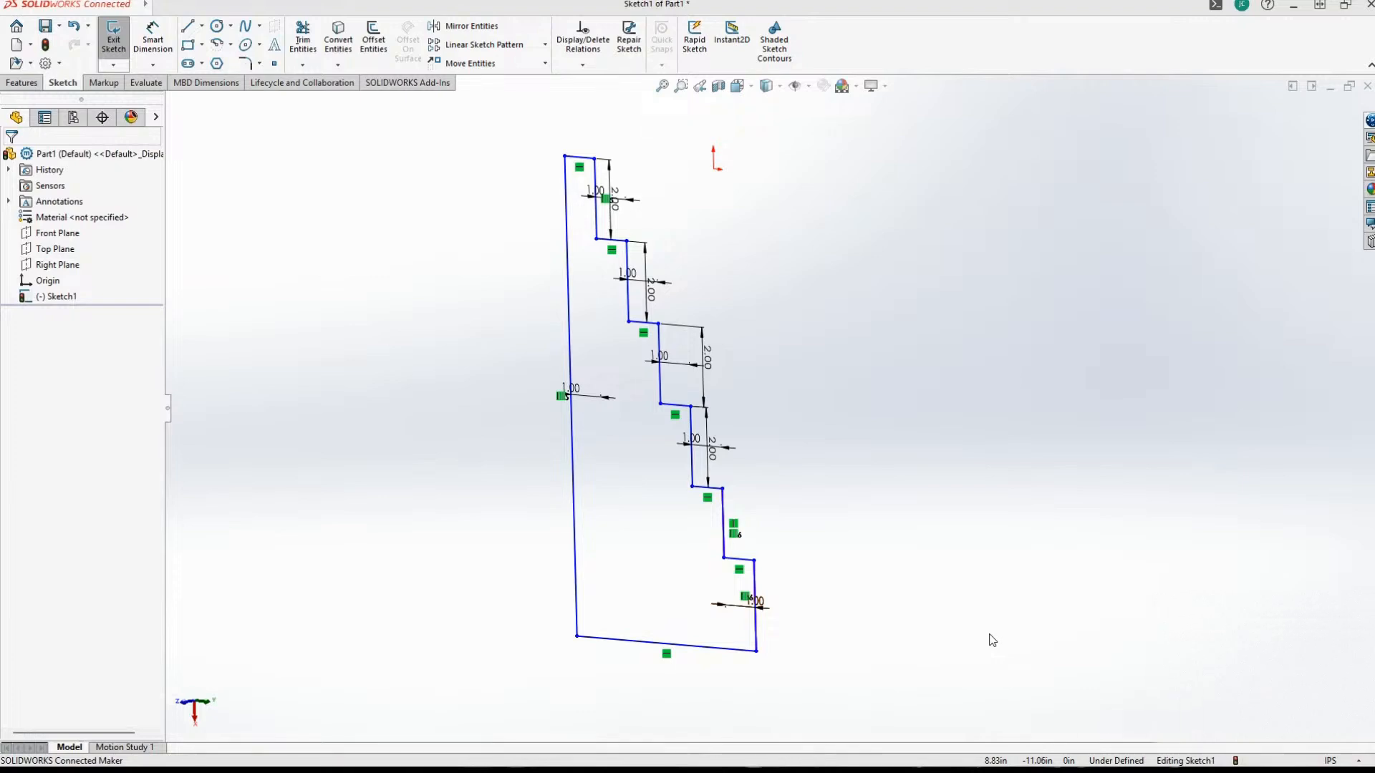
click(412, 188)
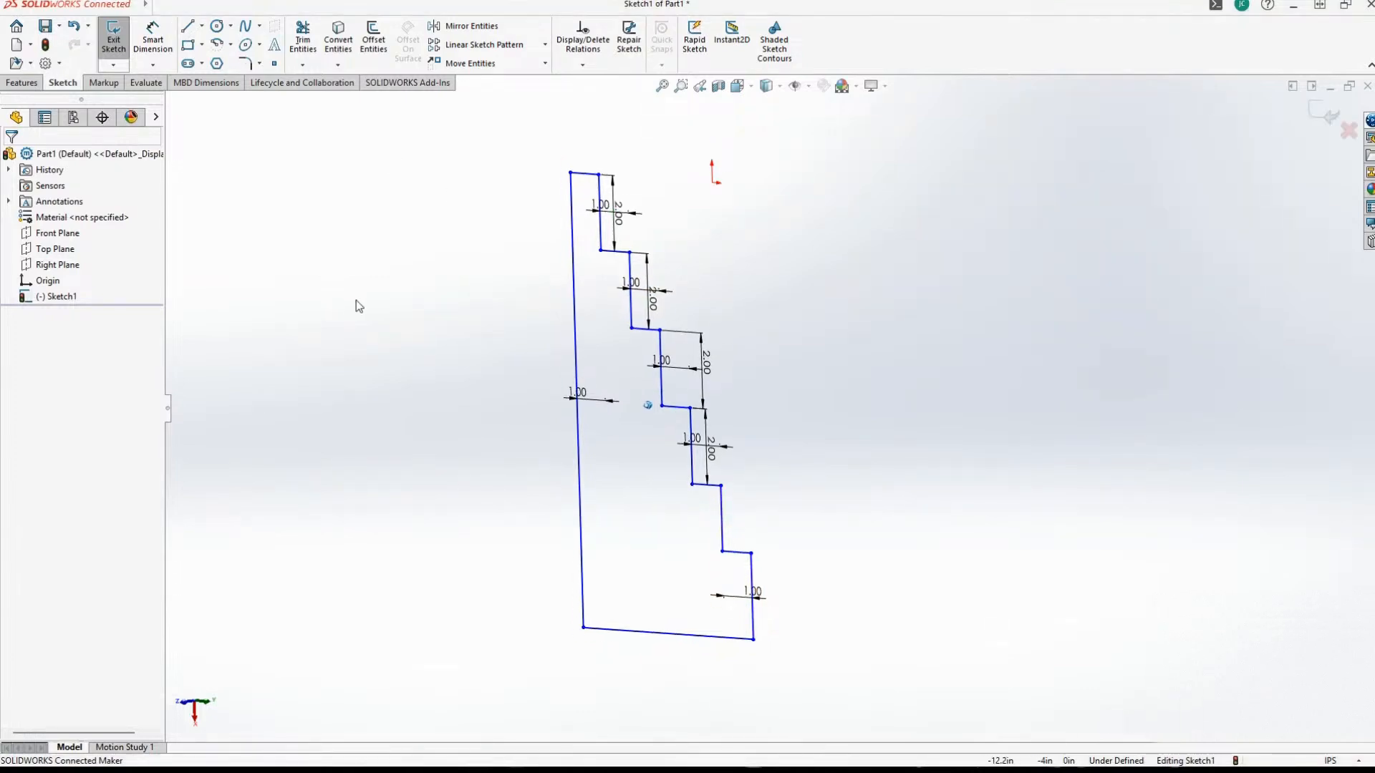
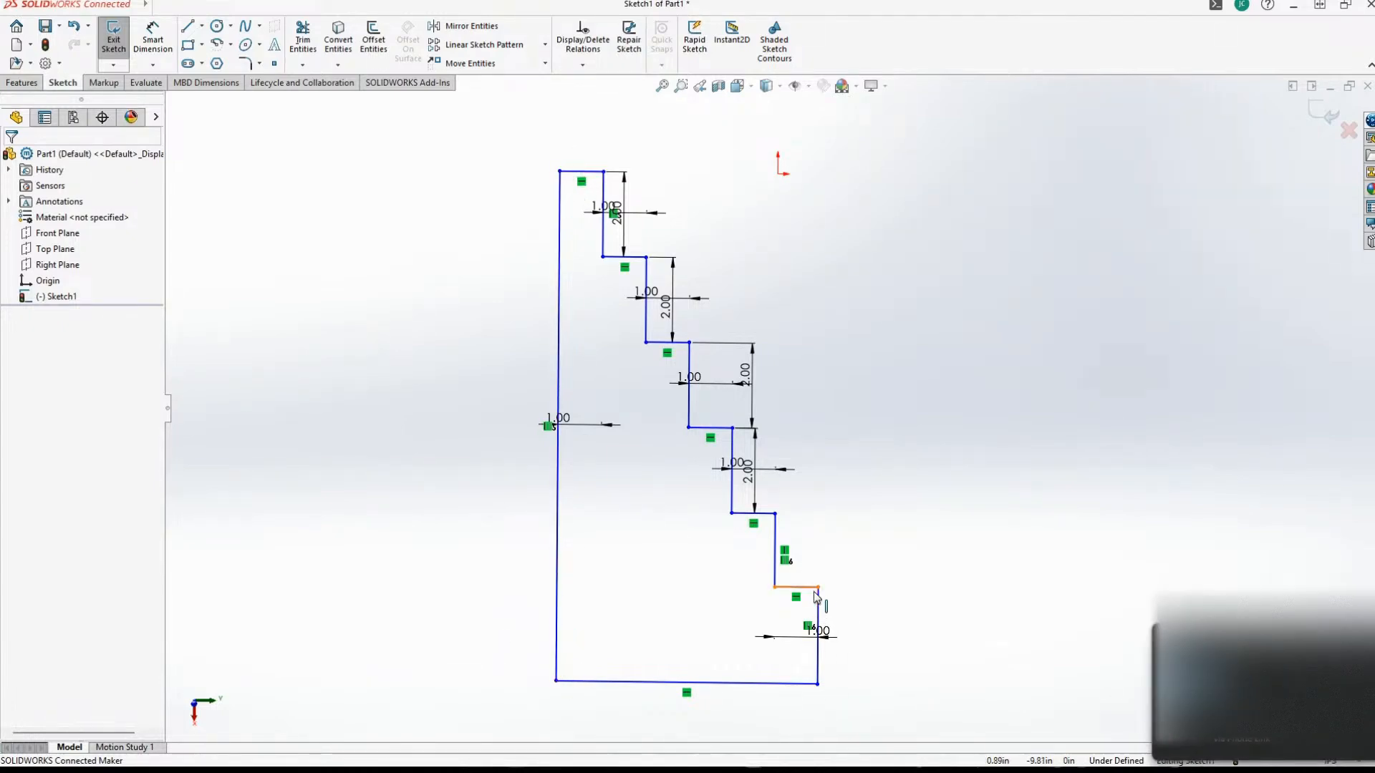
Draw a slanted line about 0.66 in long from the second horizontal ledge from the profile's top, downward to below the ledge's midpoint.
mouse_move(958, 586)
middle_down()
mouse_move(930, 529)
mouse_move(938, 484)
mouse_move(1273, 571)
mouse_move(1167, 497)
middle_up()
scroll(1156, 450, down, 4)
scroll(1031, 435, up, 4)
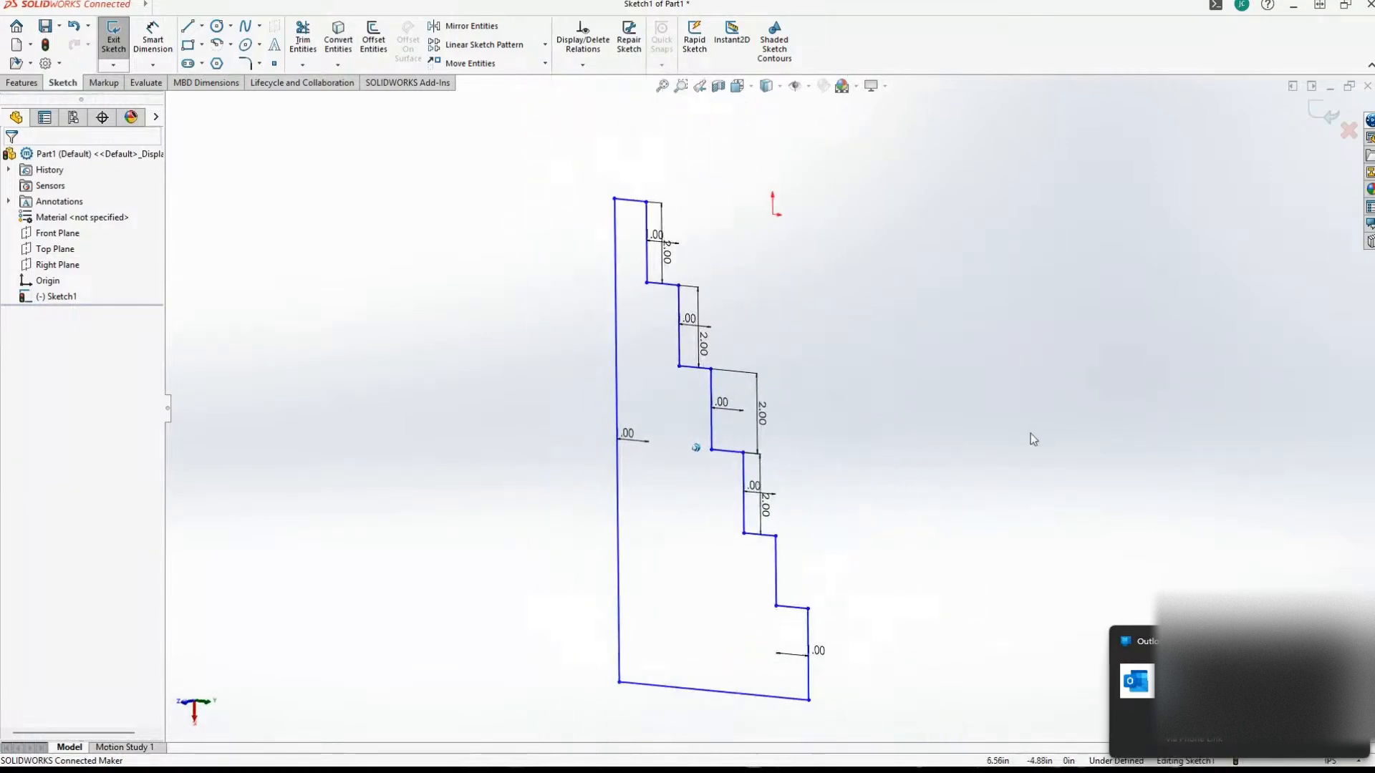
key(ctrl+8)
scroll(869, 359, down, 4)
scroll(869, 359, down, 4)
mouse_move(870, 359)
middle_down()
mouse_move(937, 364)
mouse_move(844, 384)
mouse_move(801, 412)
mouse_move(899, 678)
mouse_move(783, 629)
middle_up()
scroll(781, 581, down, 2)
mouse_move(781, 581)
middle_down()
mouse_move(723, 568)
mouse_move(534, 331)
mouse_move(381, 184)
mouse_move(226, 150)
middle_up()
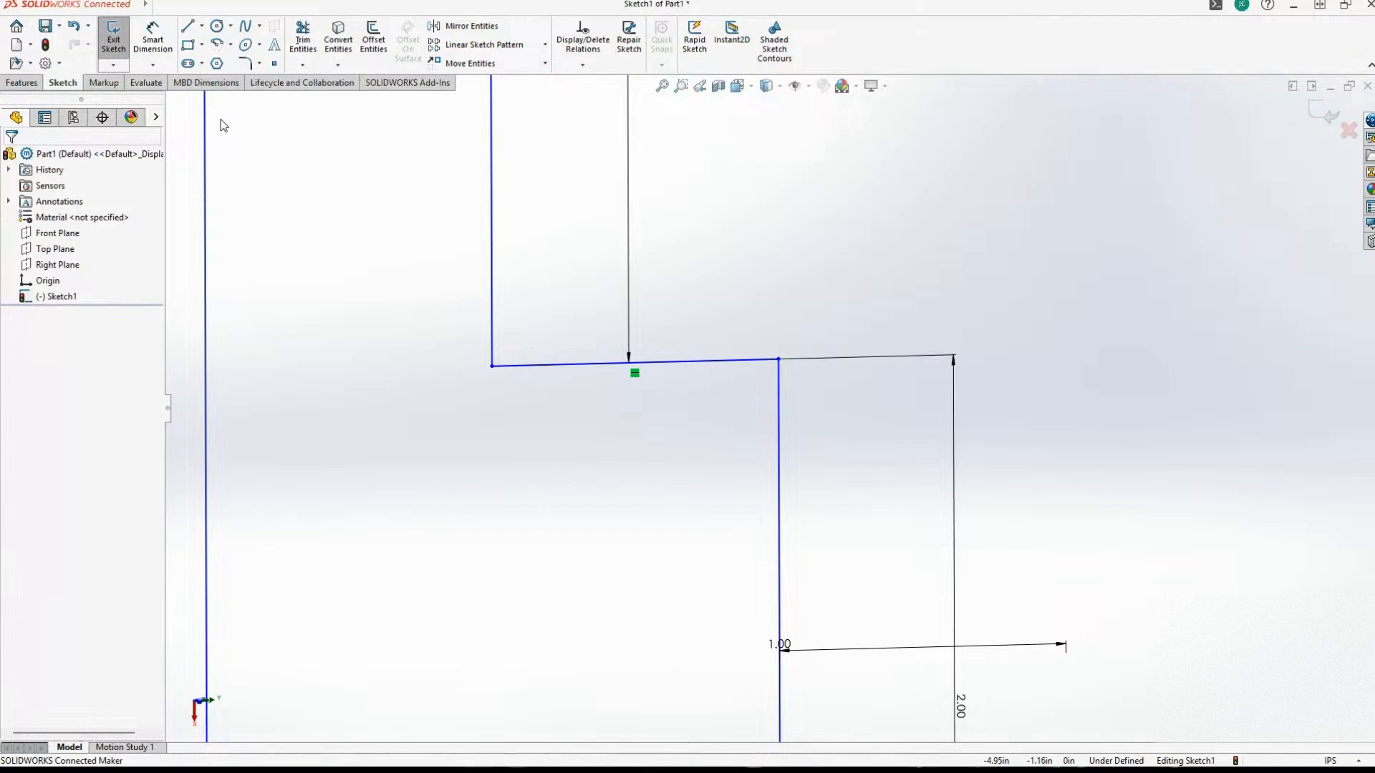
click(188, 26)
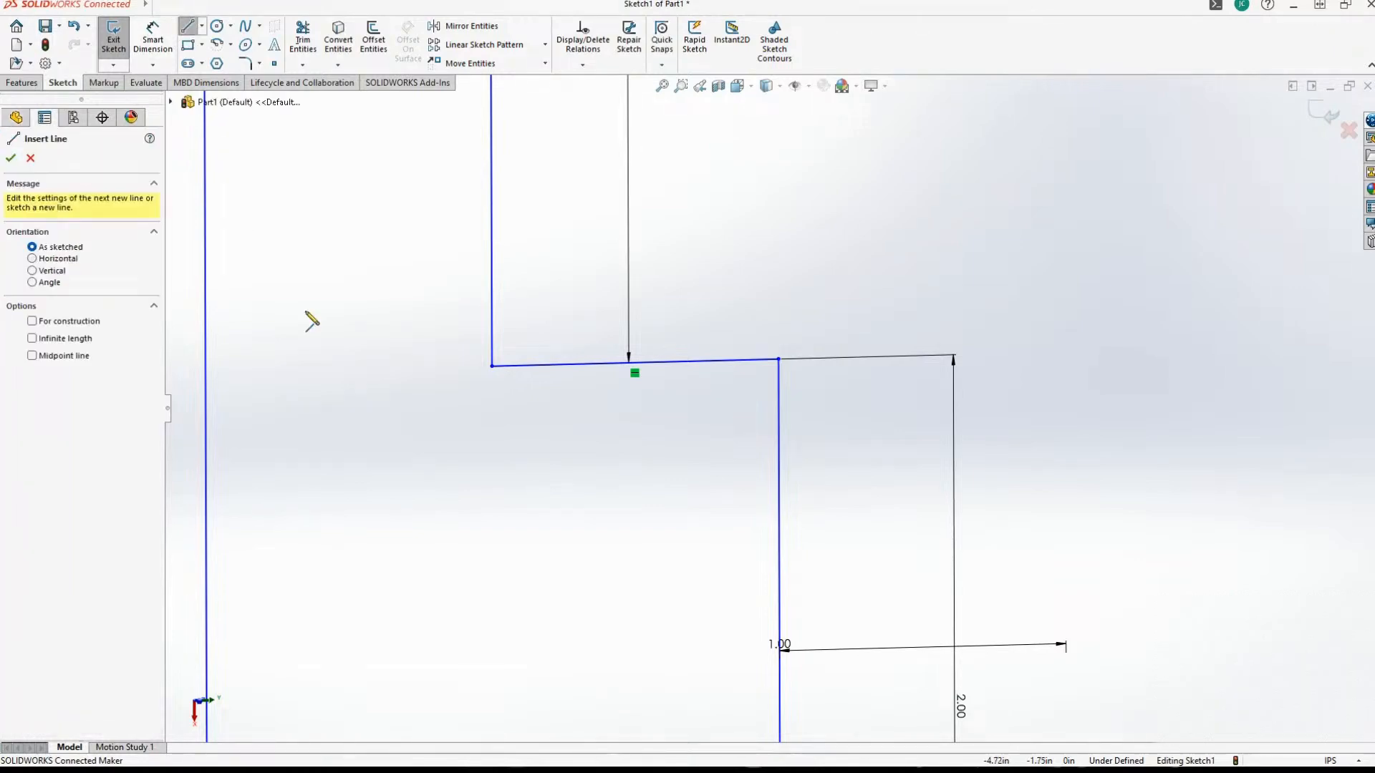
click(630, 363)
click(591, 365)
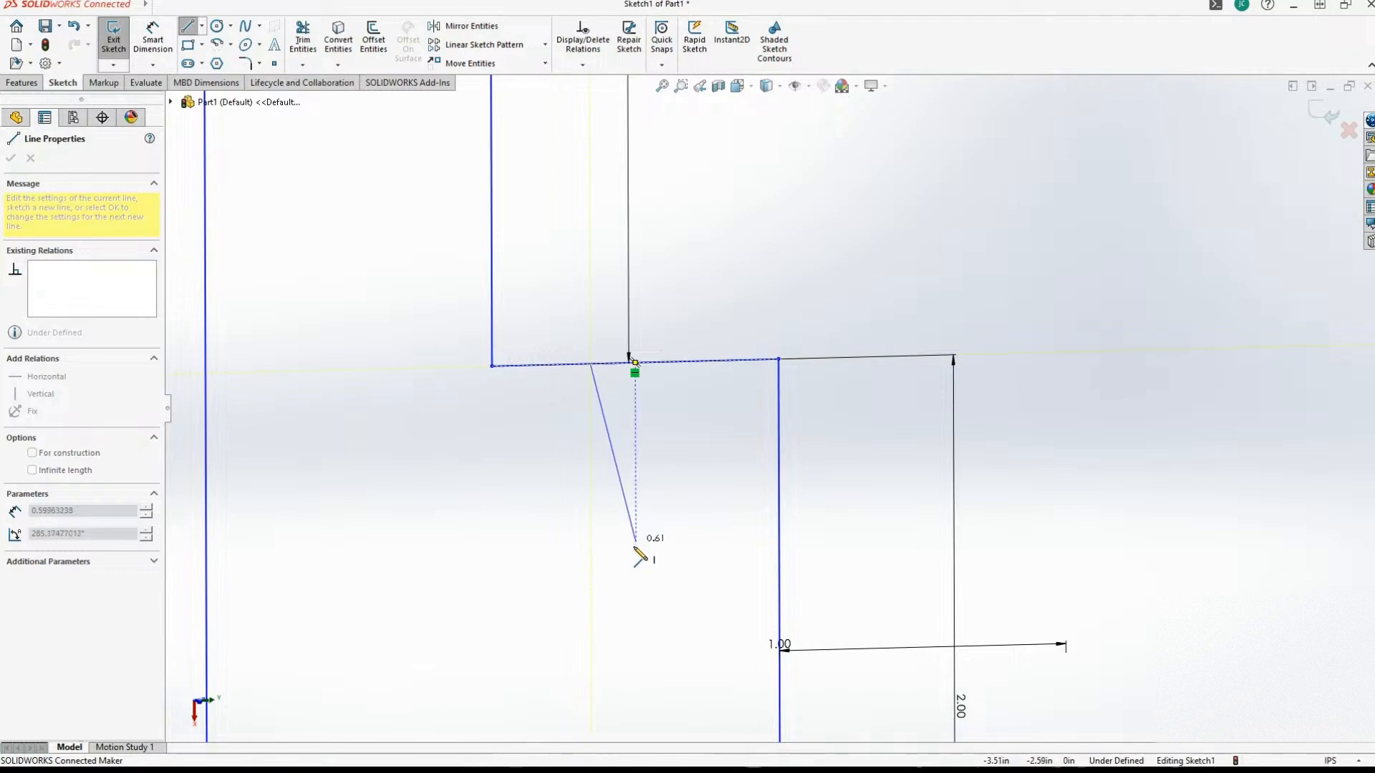
click(636, 557)
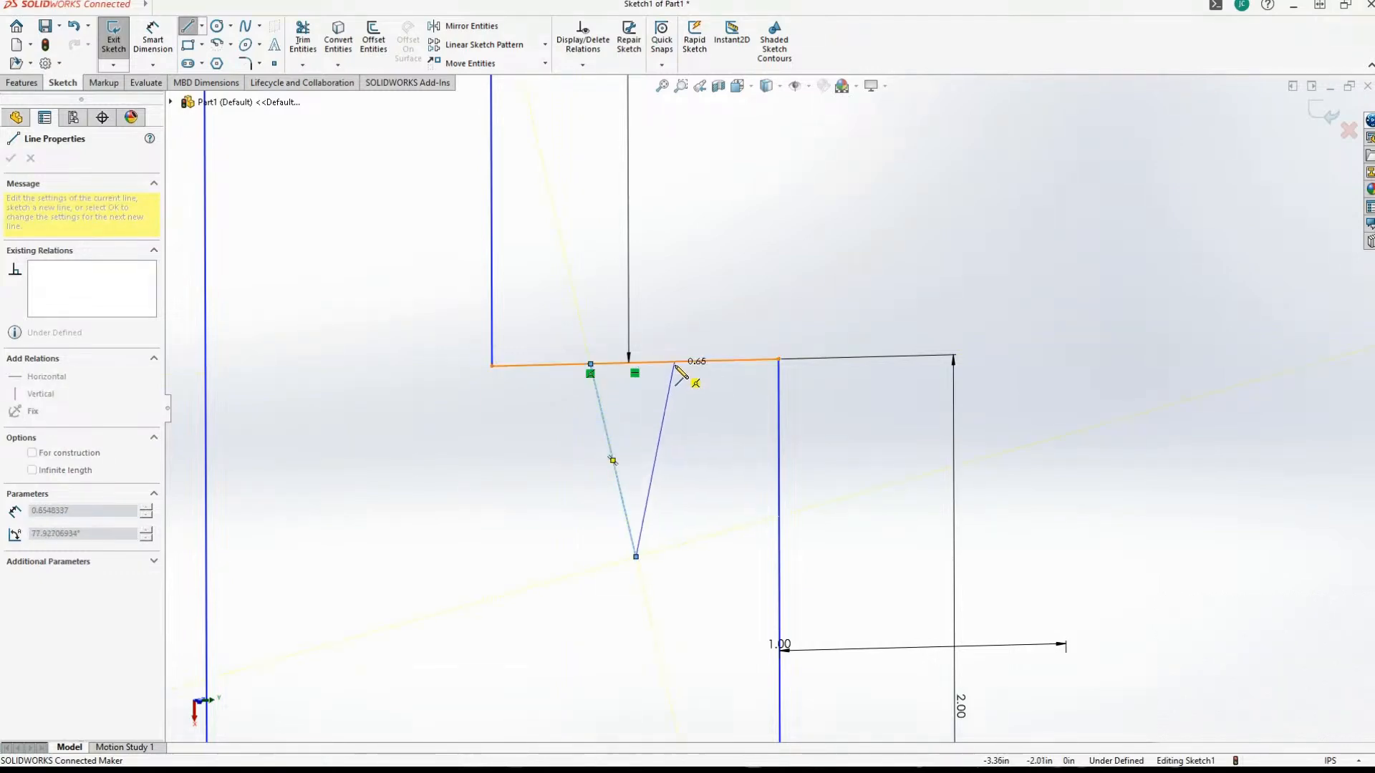
Draw a second slanted line about 0.66 in long from the first line's lower end back up to the ledge, forming a V.
click(673, 363)
key(ctrl+z)
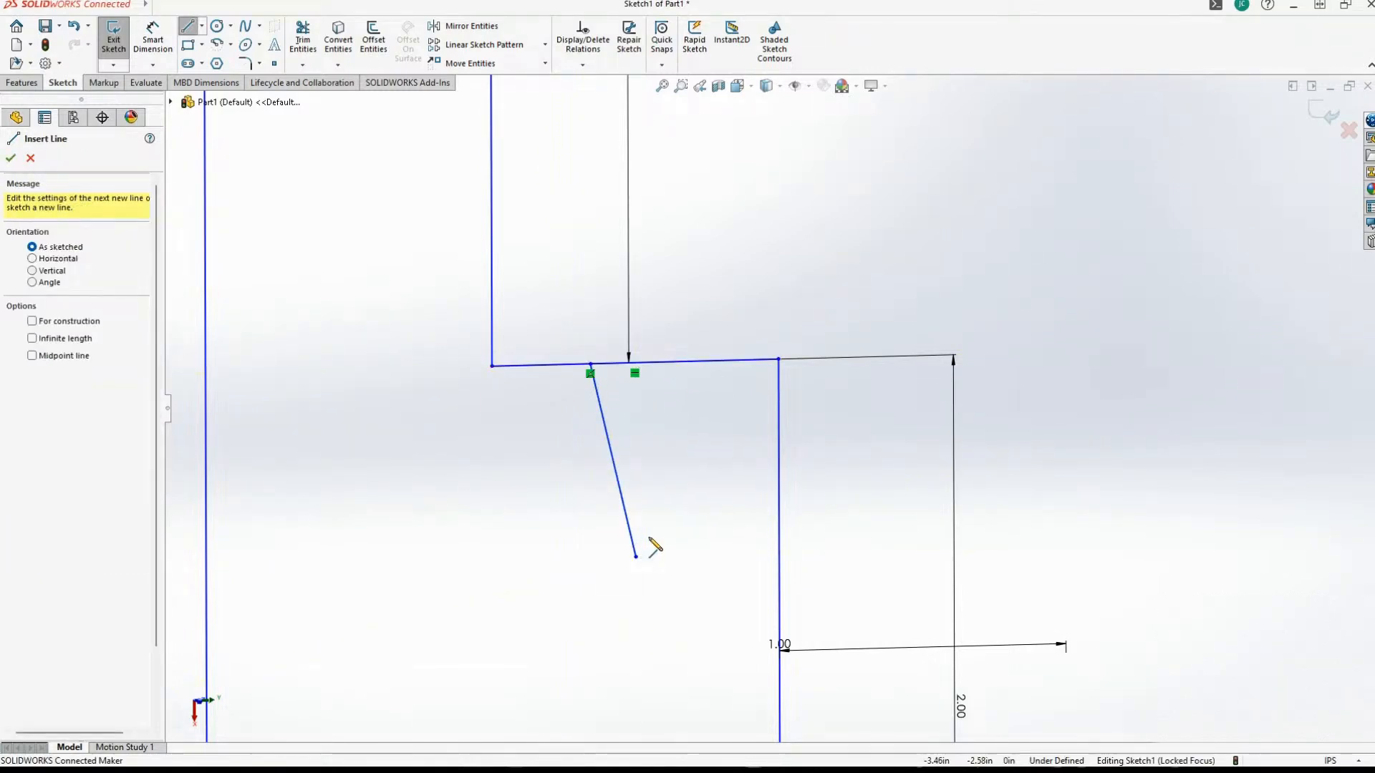
click(636, 557)
click(679, 363)
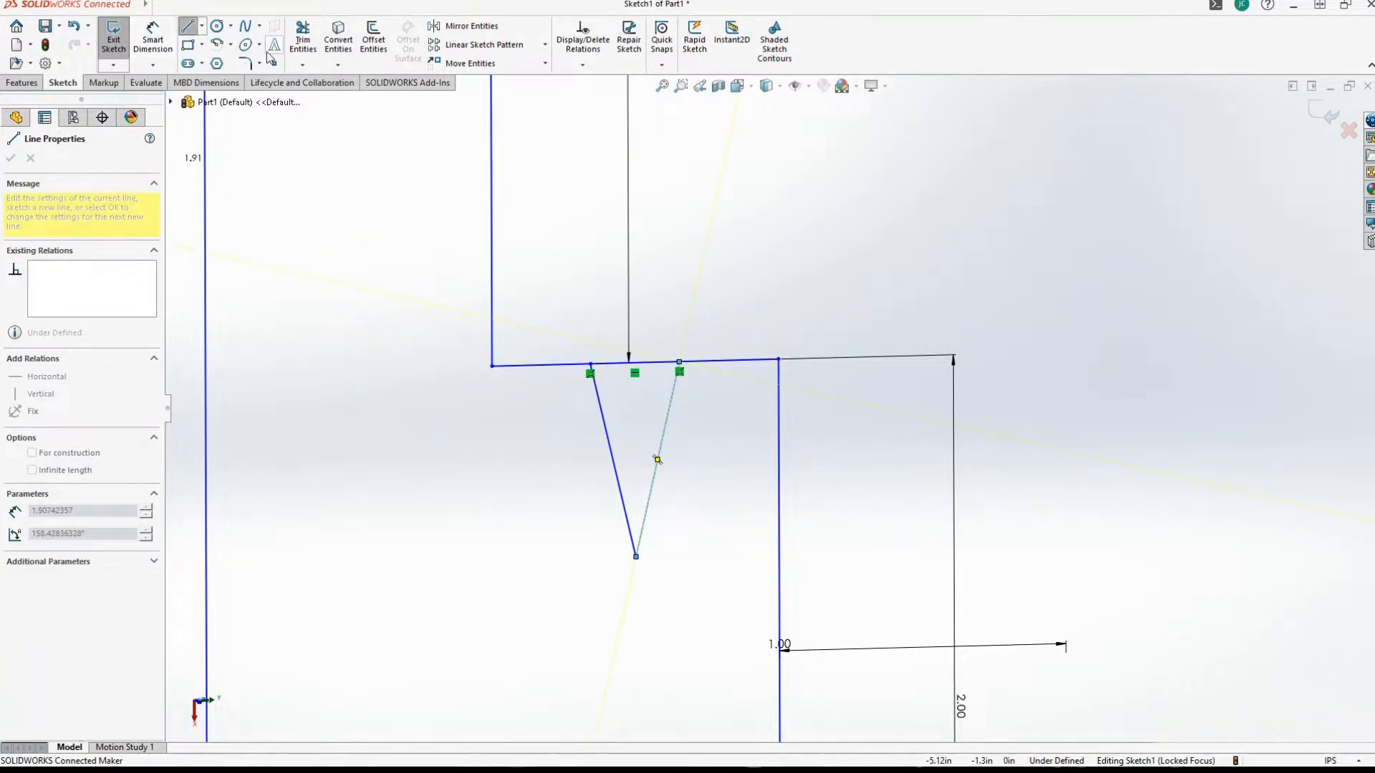
Try to corner-trim the ledge with the V's slanted lines, and undo the trim.
click(302, 36)
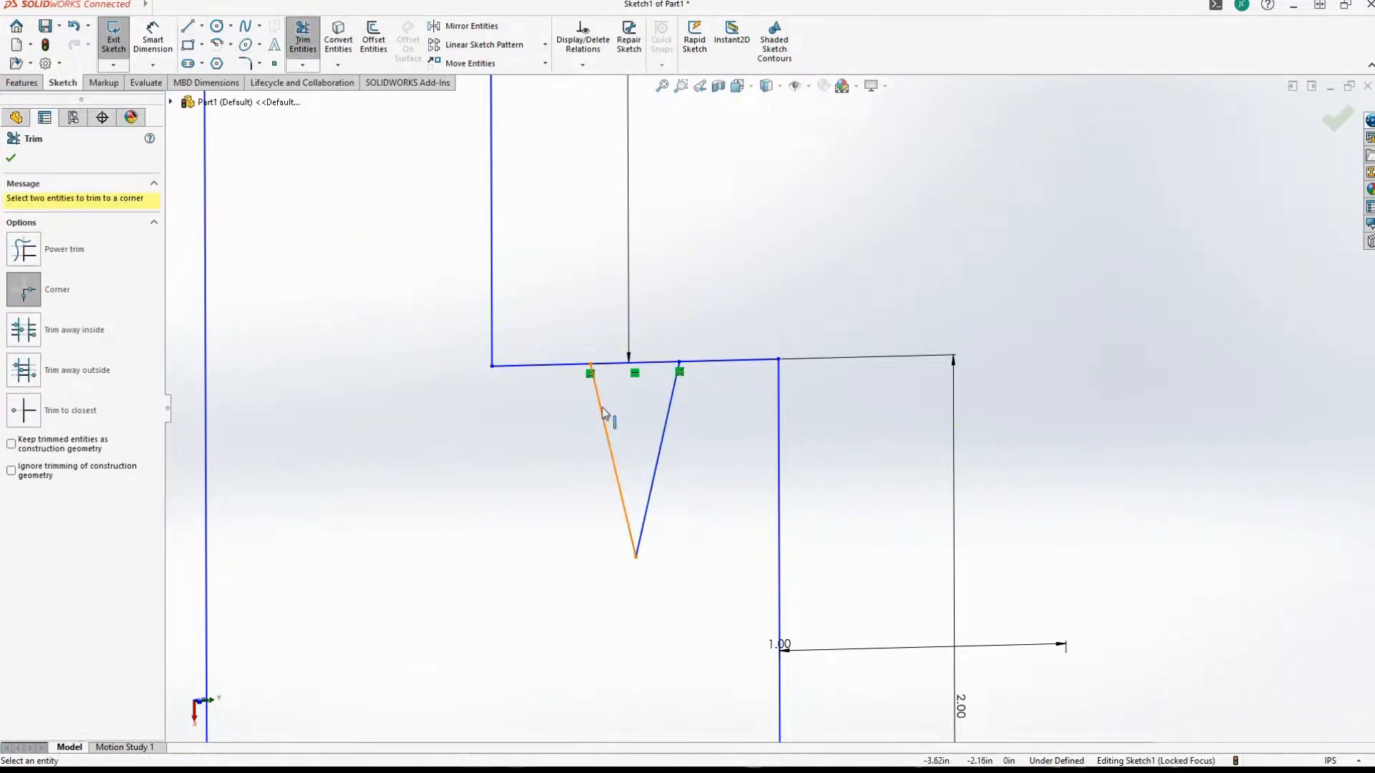
click(567, 366)
click(600, 401)
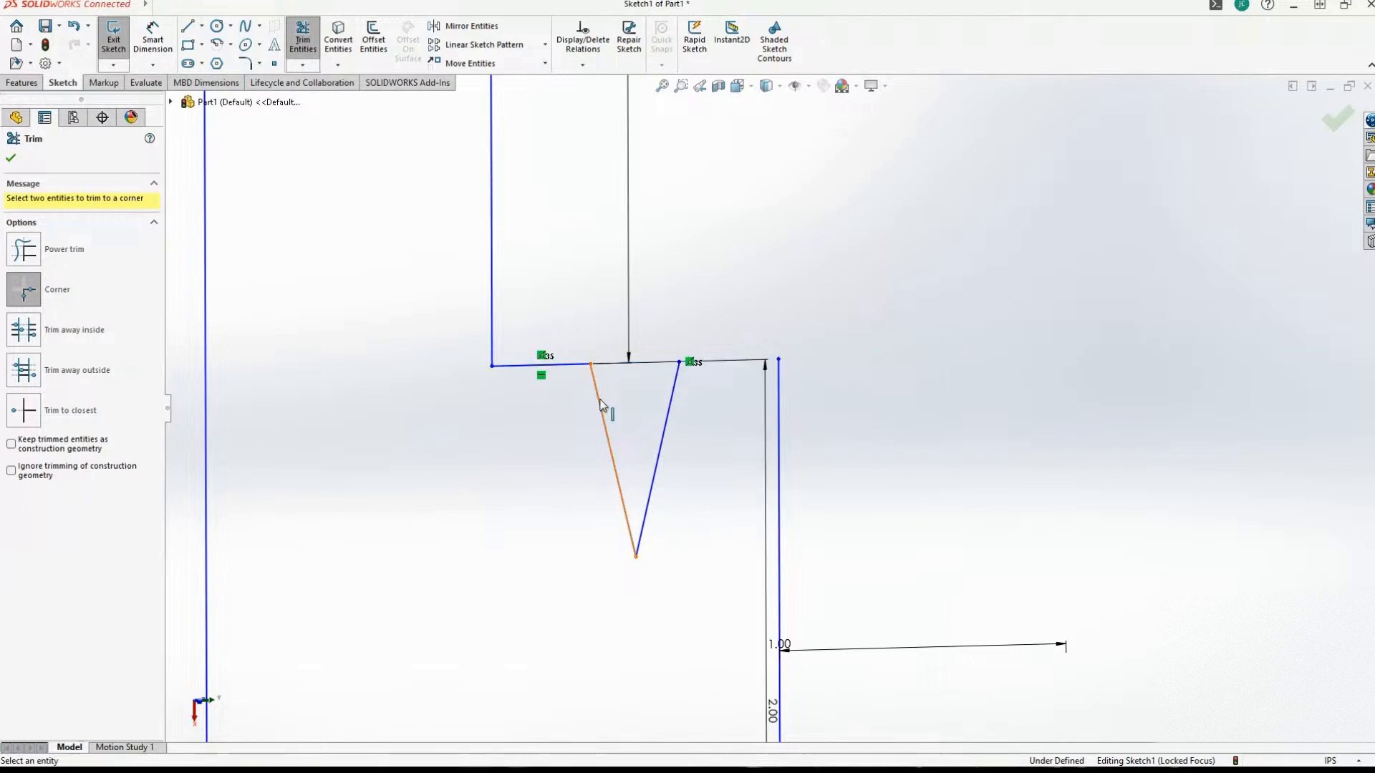
click(670, 398)
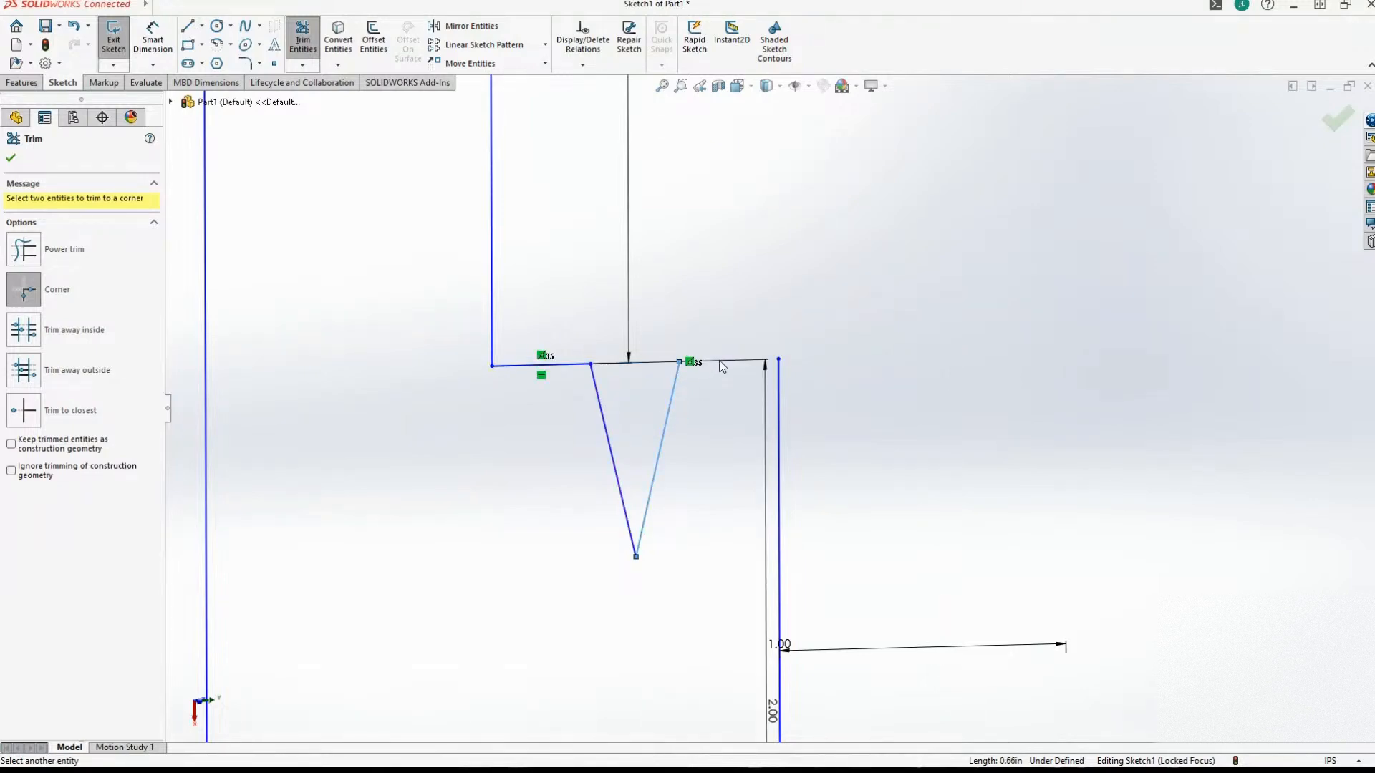
scroll(694, 453, up, 1)
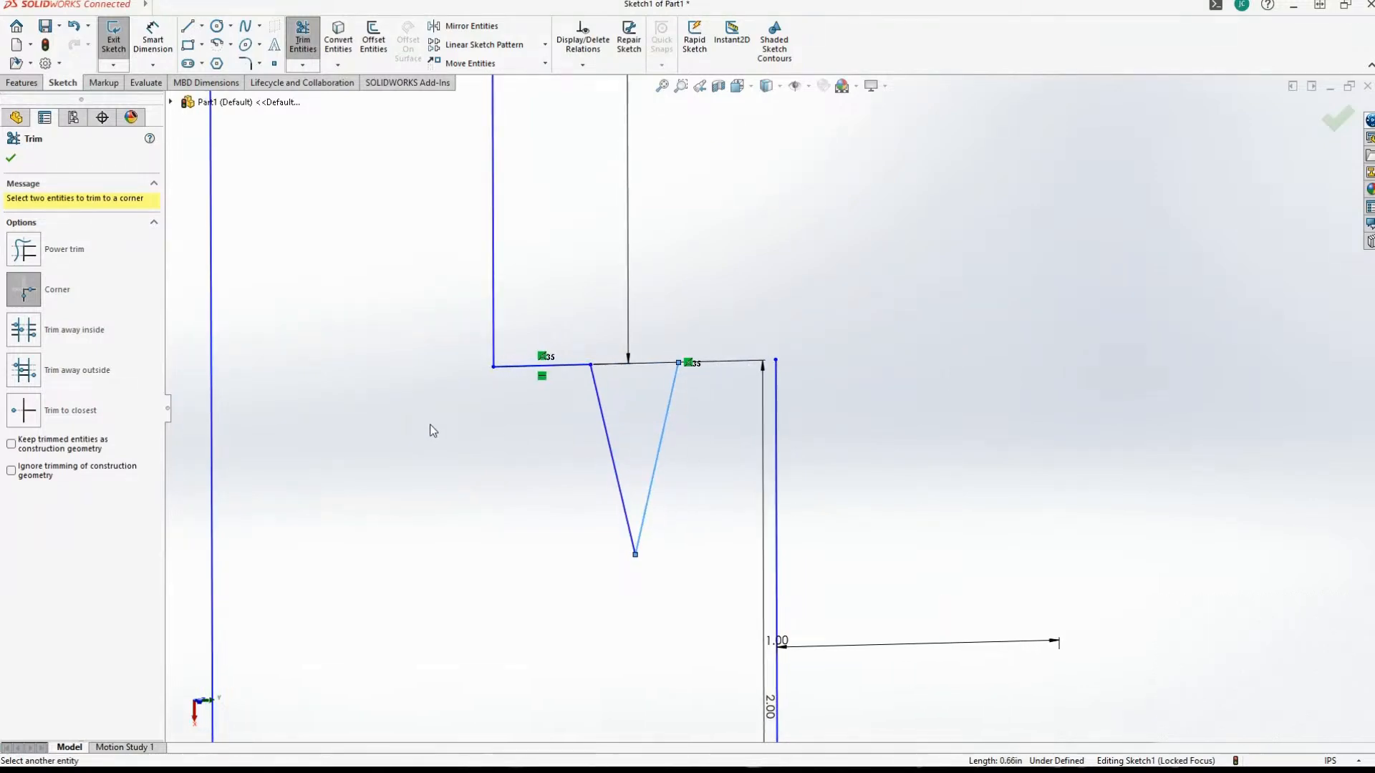
key(ctrl+z)
Dimension the distance from the V's first upper endpoint to the ledge's midpoint as 0.16 in.
scroll(489, 512, up, 2)
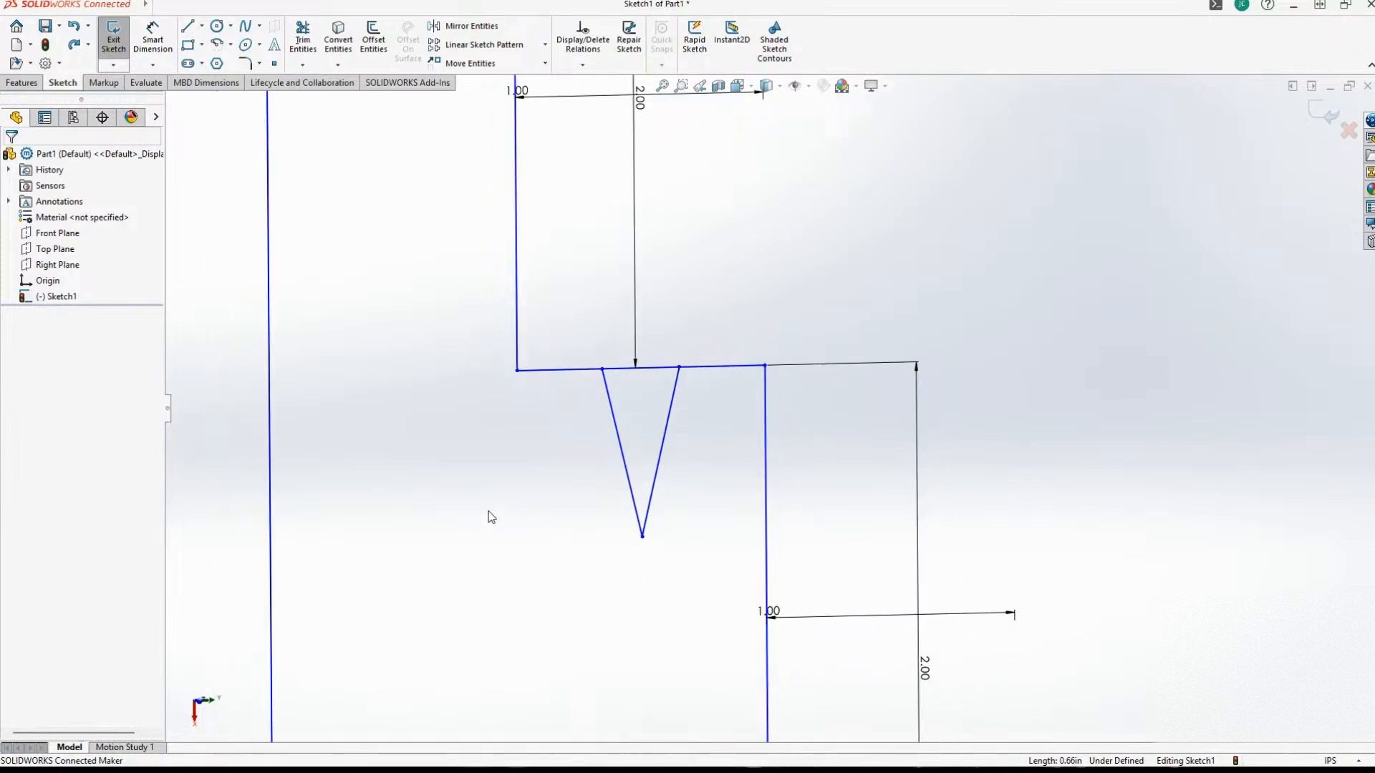
scroll(491, 517, down, 1)
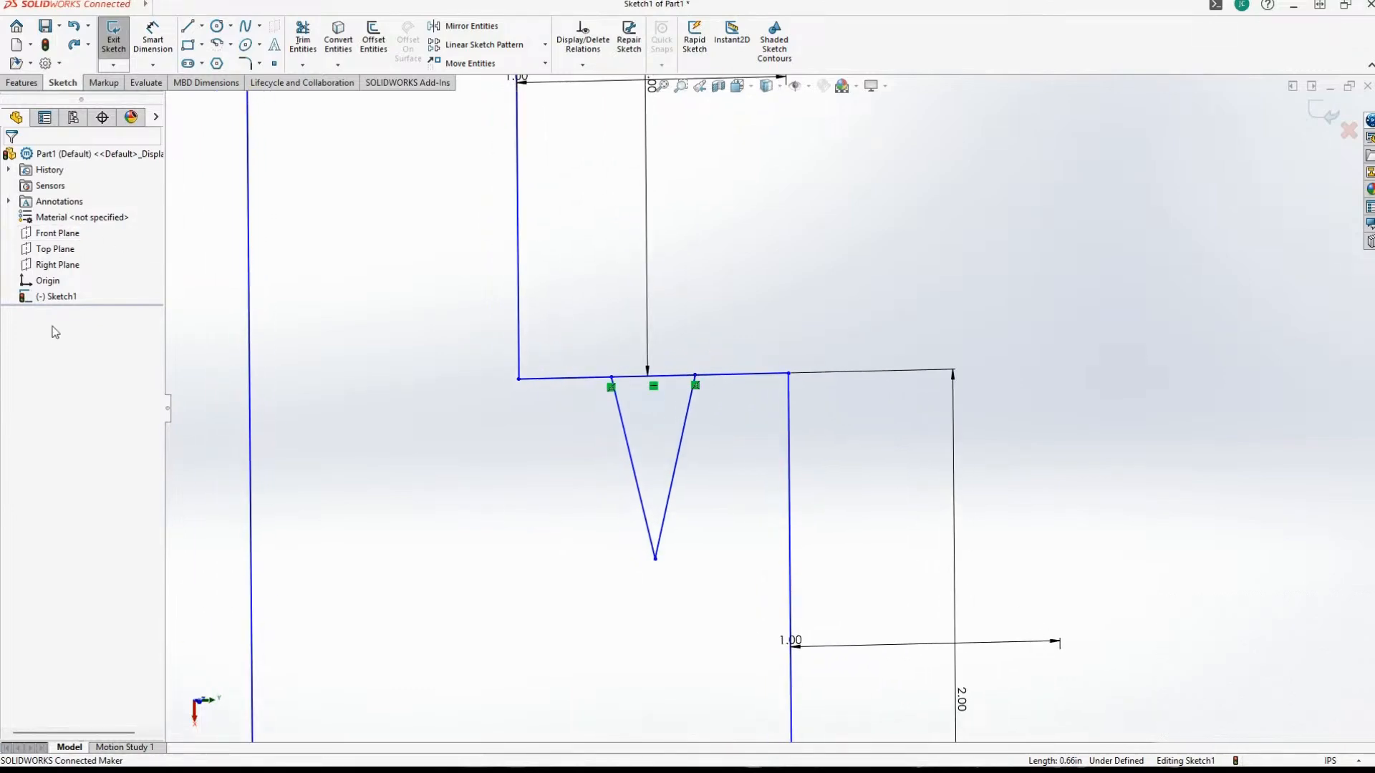
scroll(385, 277, up, 1)
scroll(401, 289, down, 1)
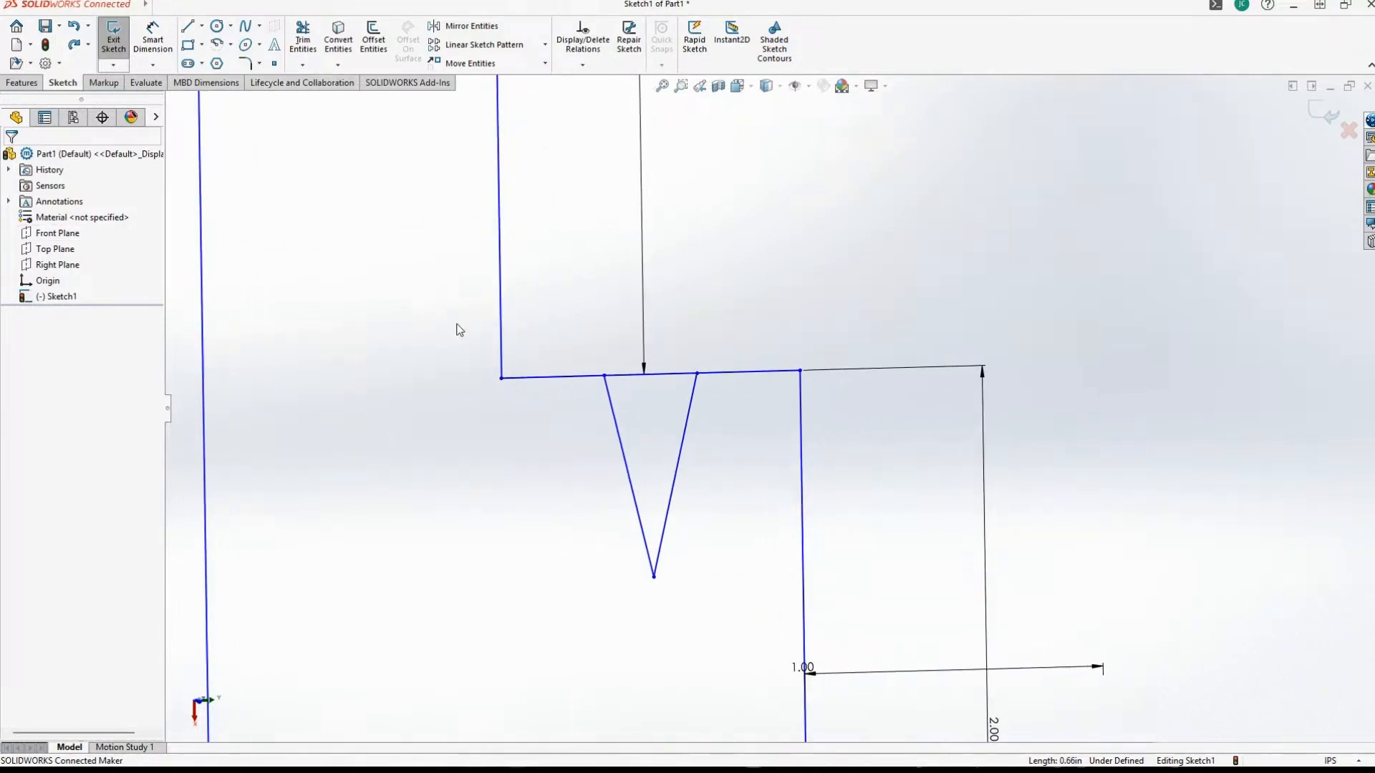
middle_drag(458, 327, 583, 420)
scroll(637, 447, down, 1)
scroll(637, 447, down, 1)
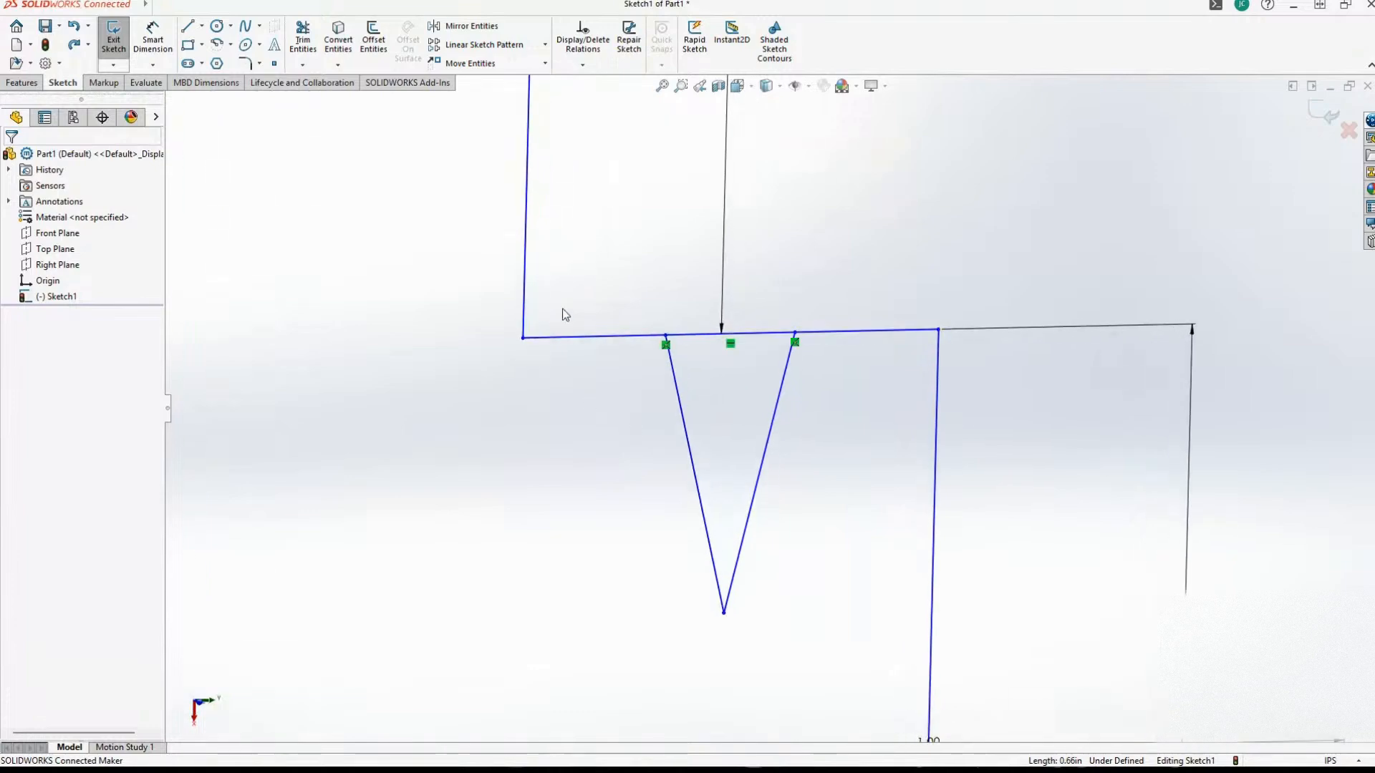
click(152, 39)
click(671, 335)
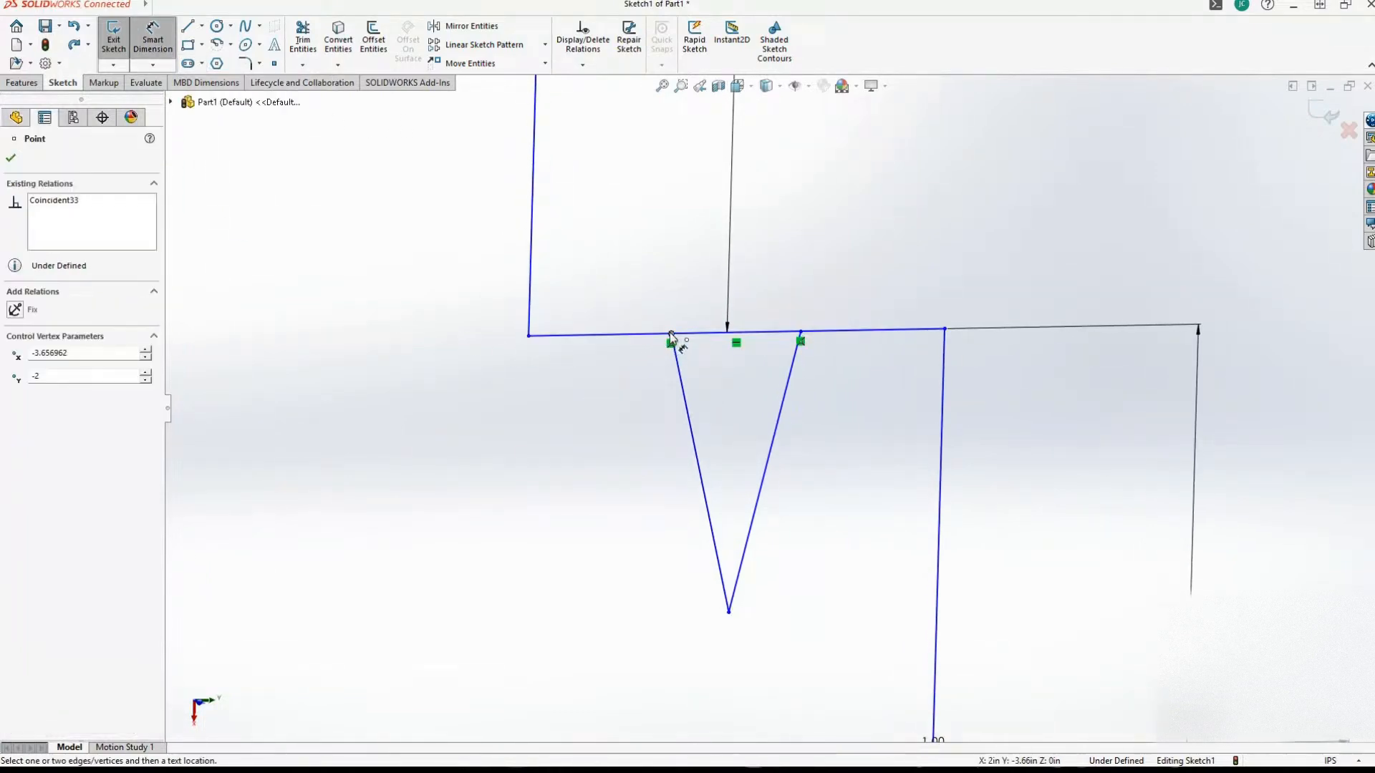
click(736, 333)
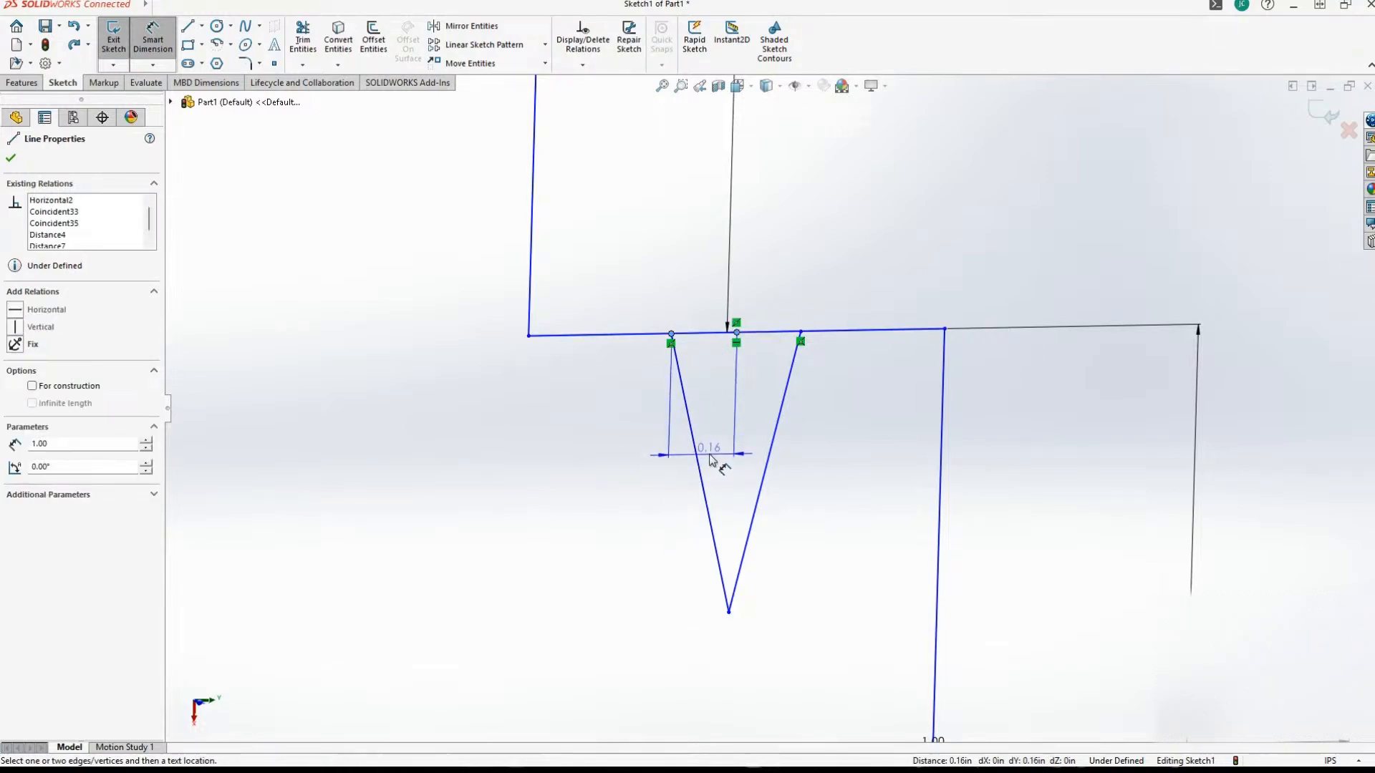
click(716, 426)
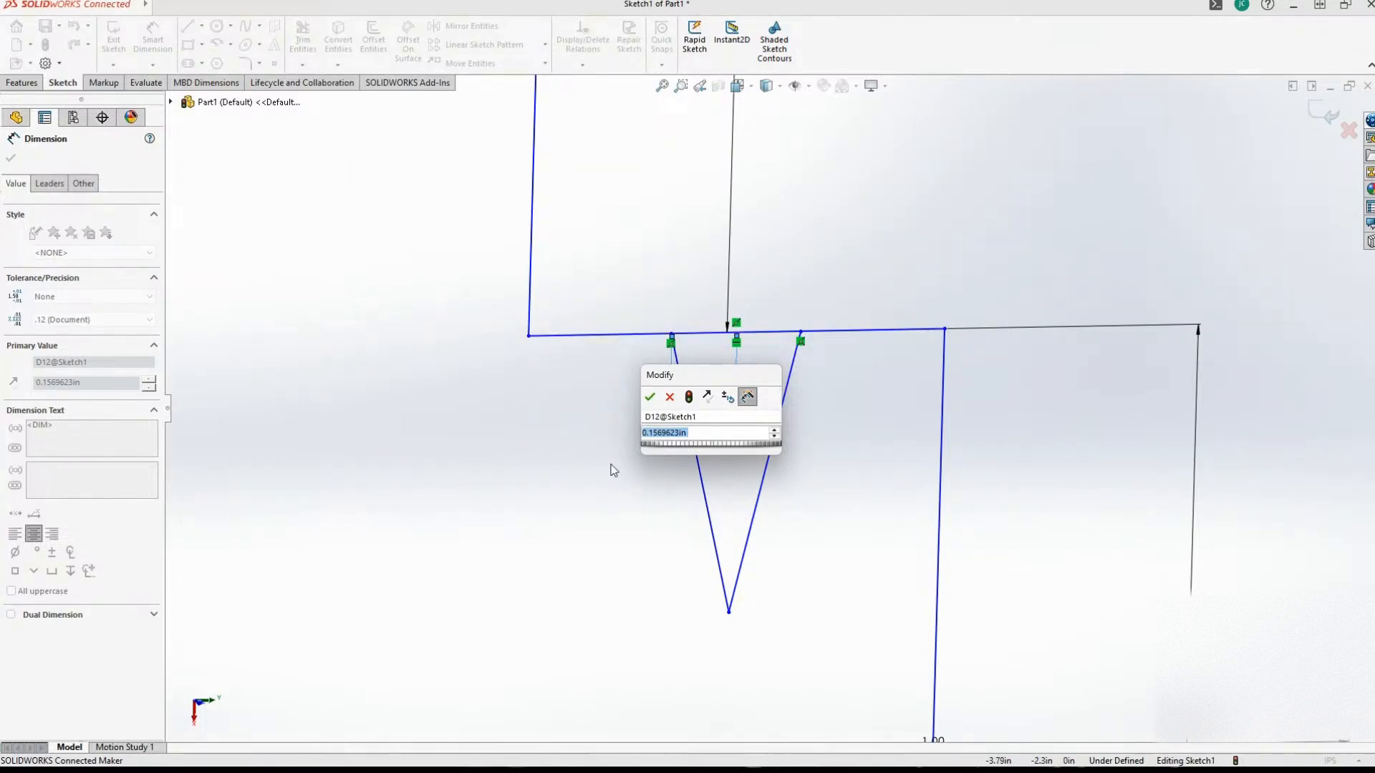
text(0.16)
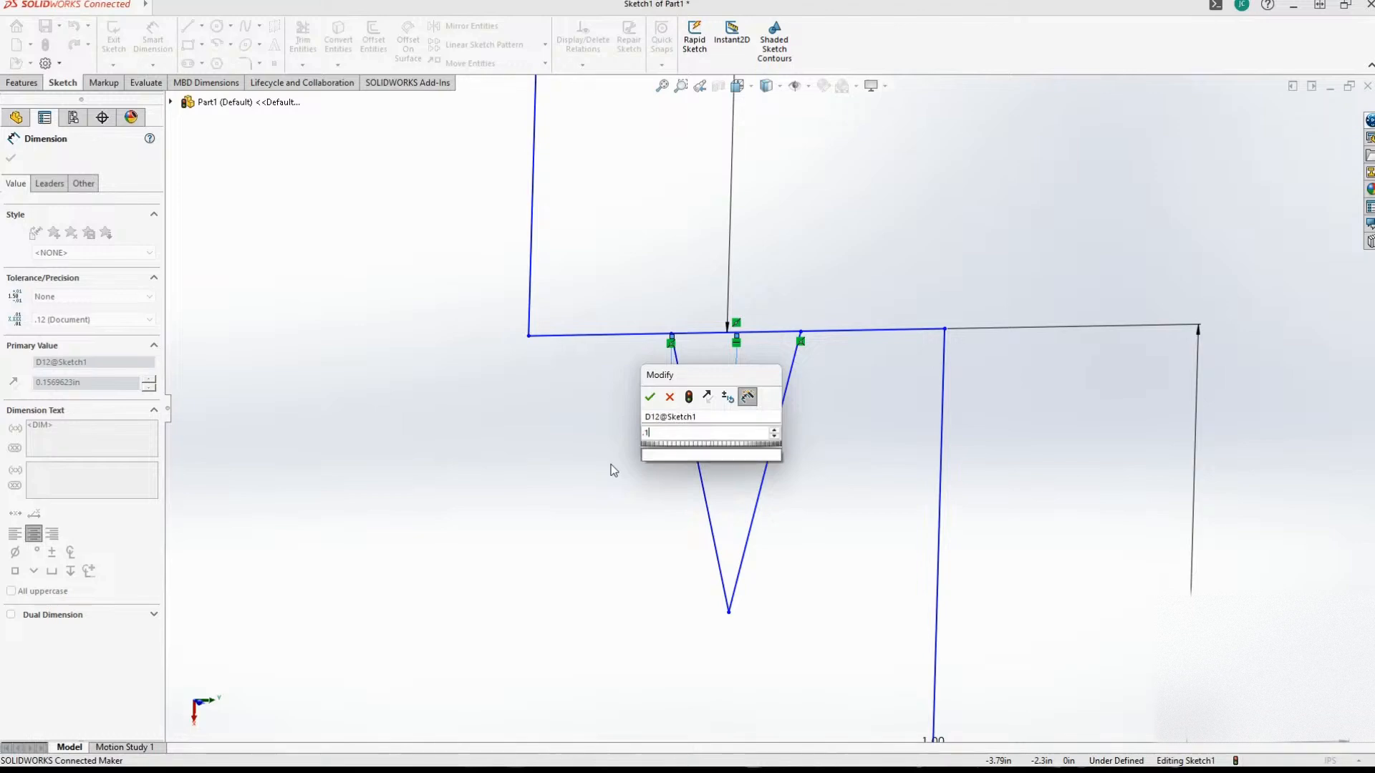
key(Return)
Dimension the distance from the ledge's midpoint to the V's other upper endpoint as 0.16 in.
middle_drag(614, 470, 681, 310)
scroll(666, 301, down, 1)
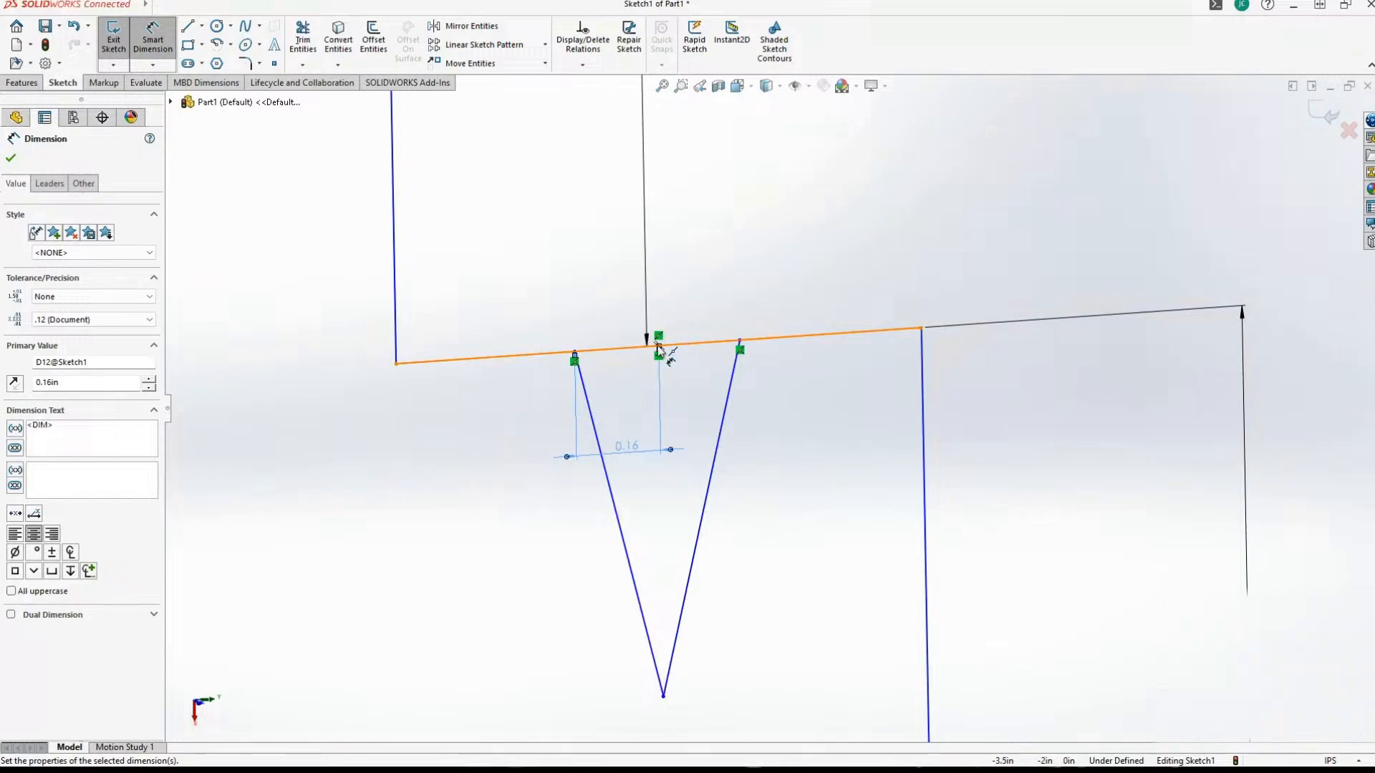
click(673, 344)
click(740, 343)
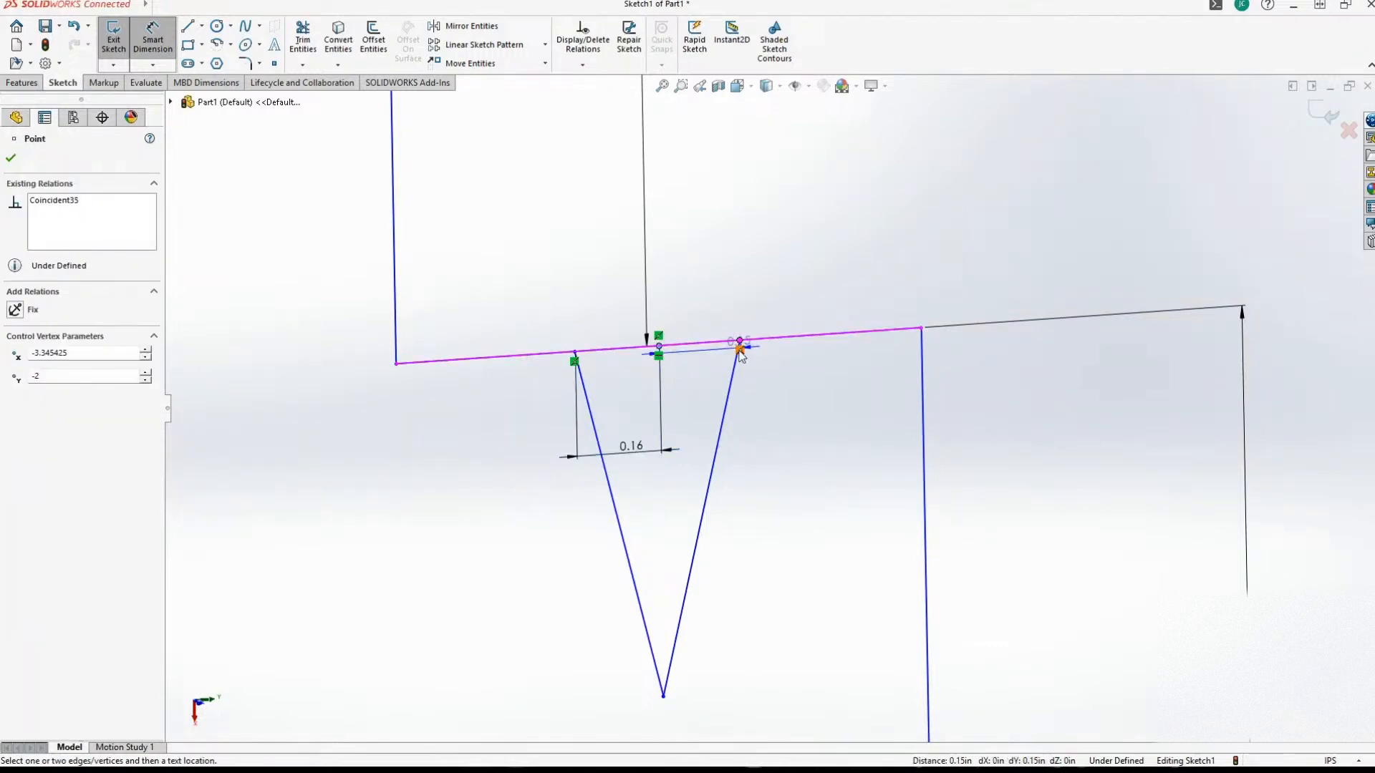
click(788, 447)
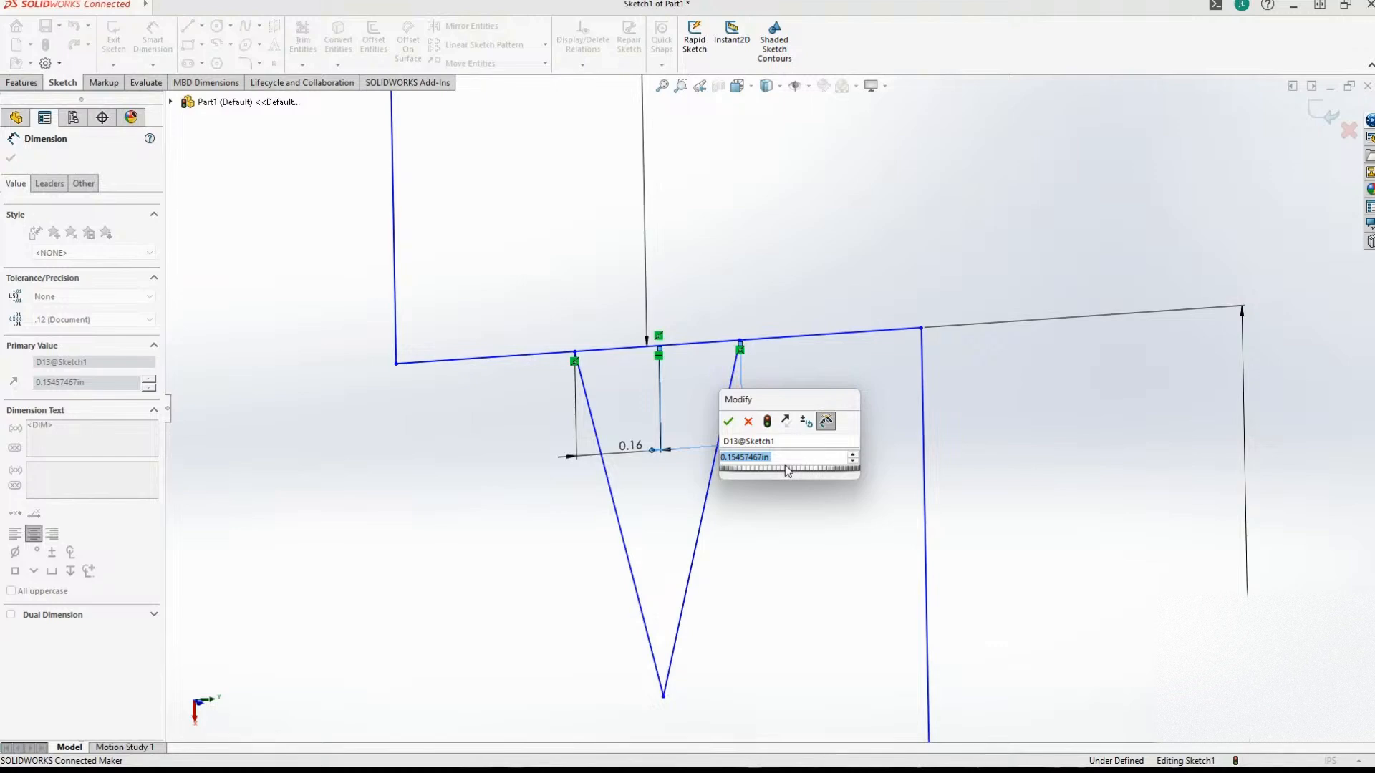
text(.16)
key(Return)
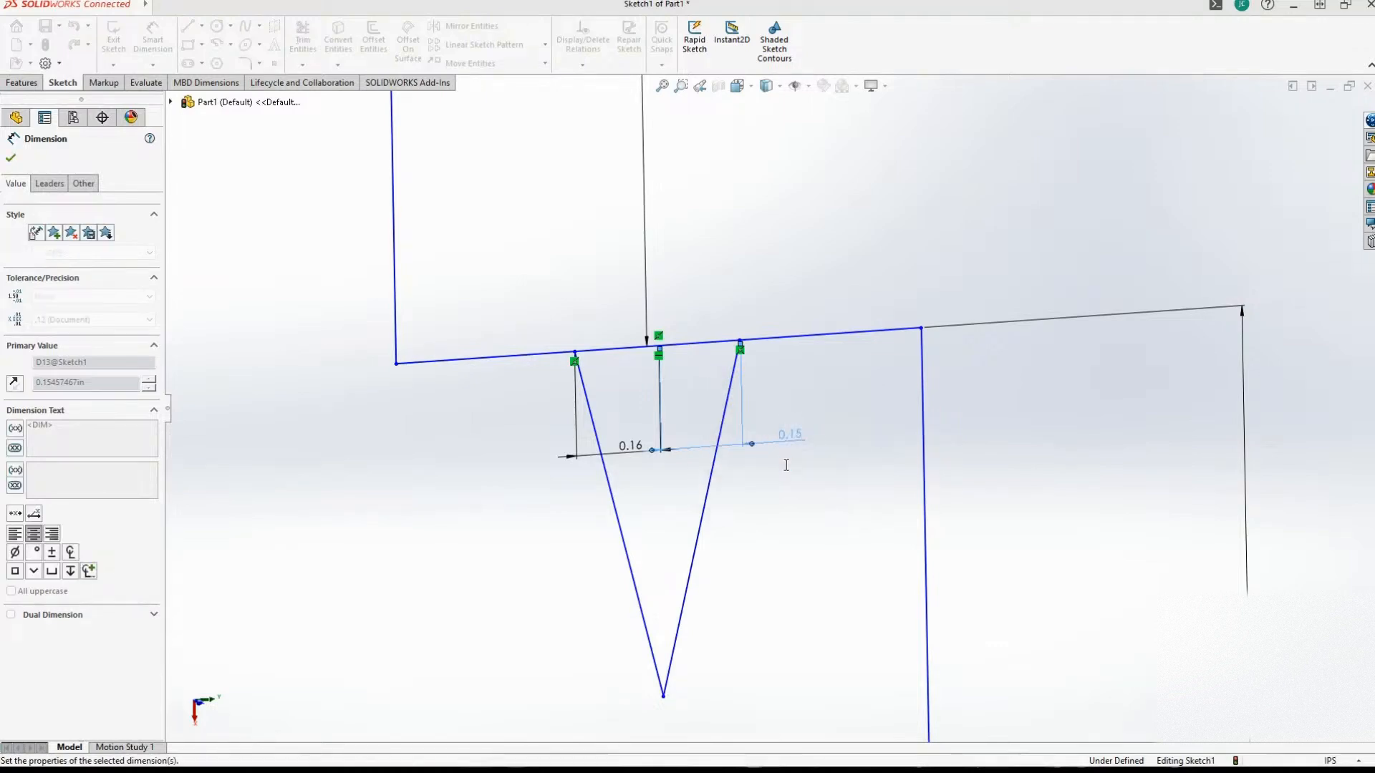
Dimension the V's depth from the ledge to its lower tip and set it to 0.5 in.
scroll(784, 466, up, 3)
scroll(770, 458, down, 3)
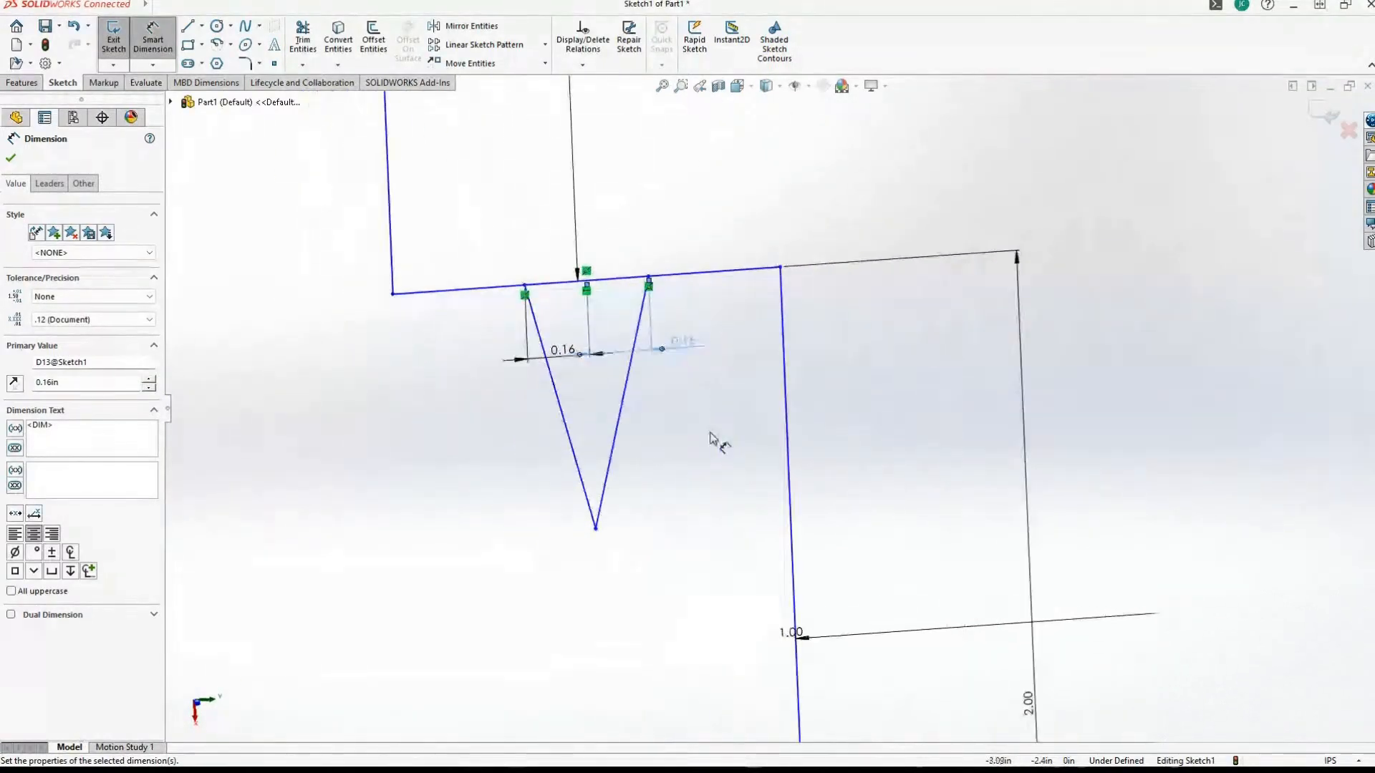
click(689, 254)
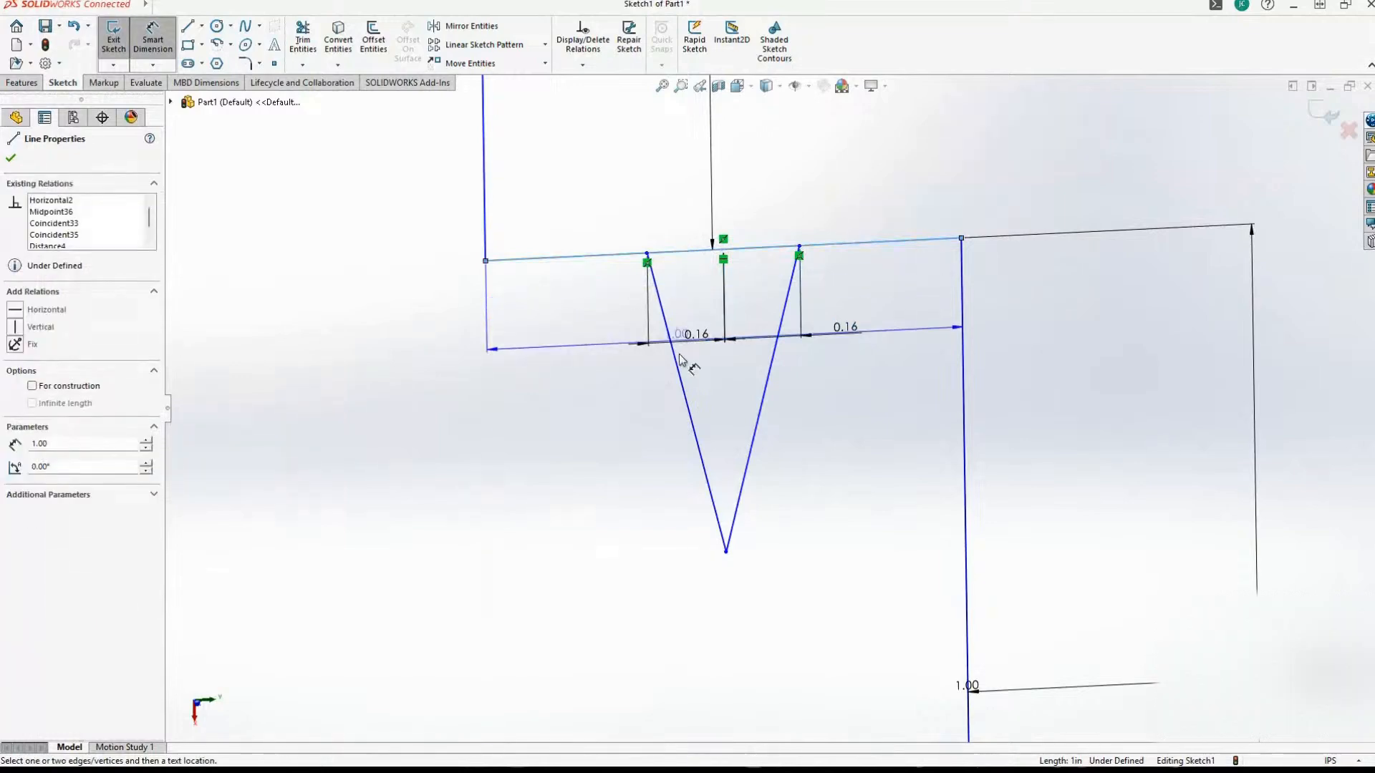
click(726, 552)
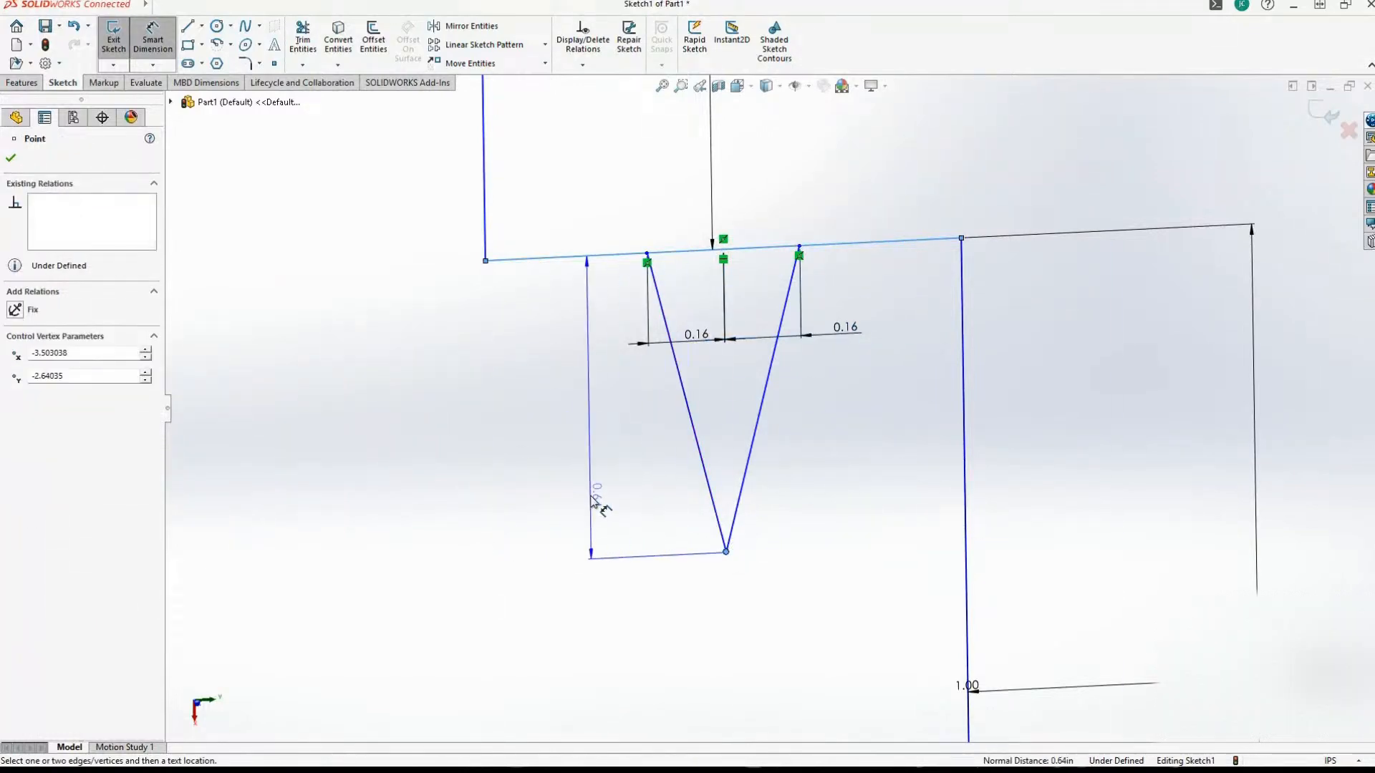
click(630, 461)
scroll(620, 453, up, 5)
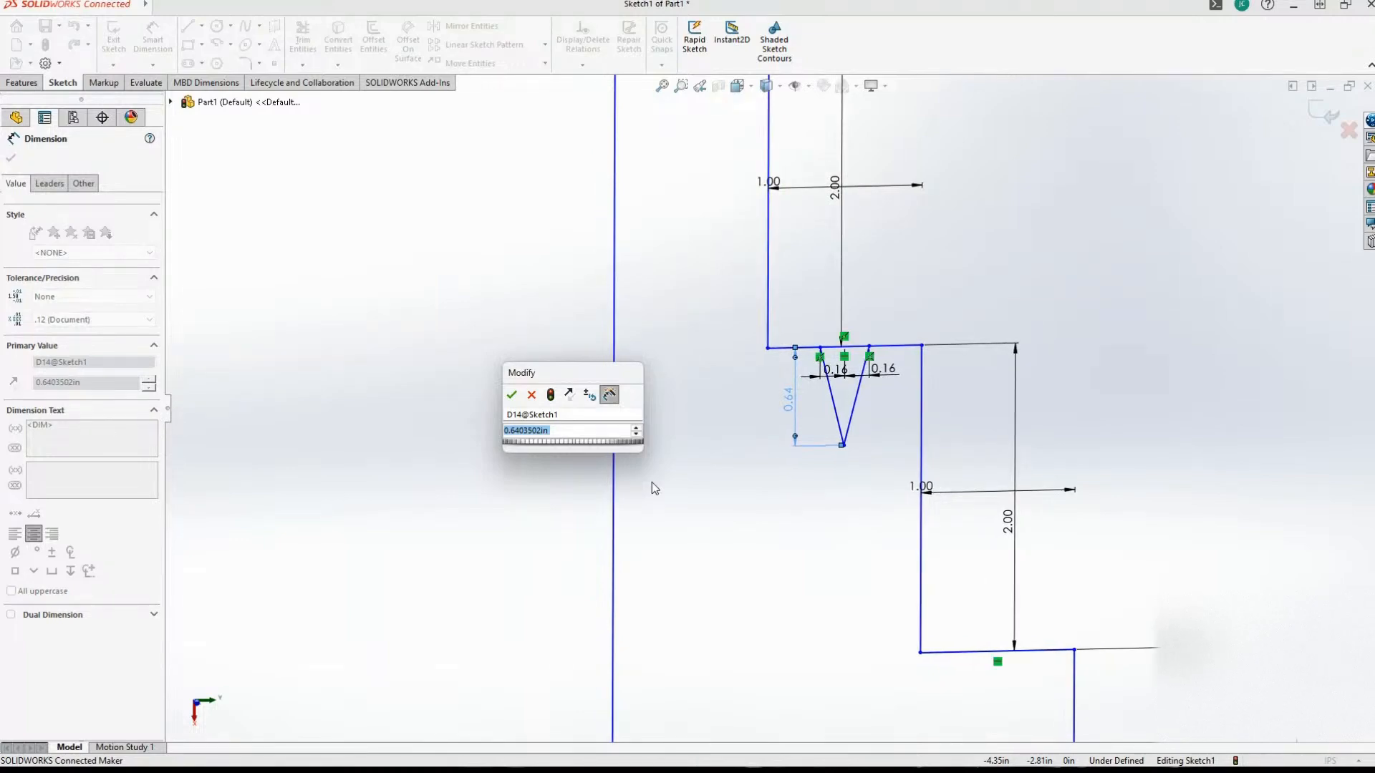
scroll(651, 482, down, 3)
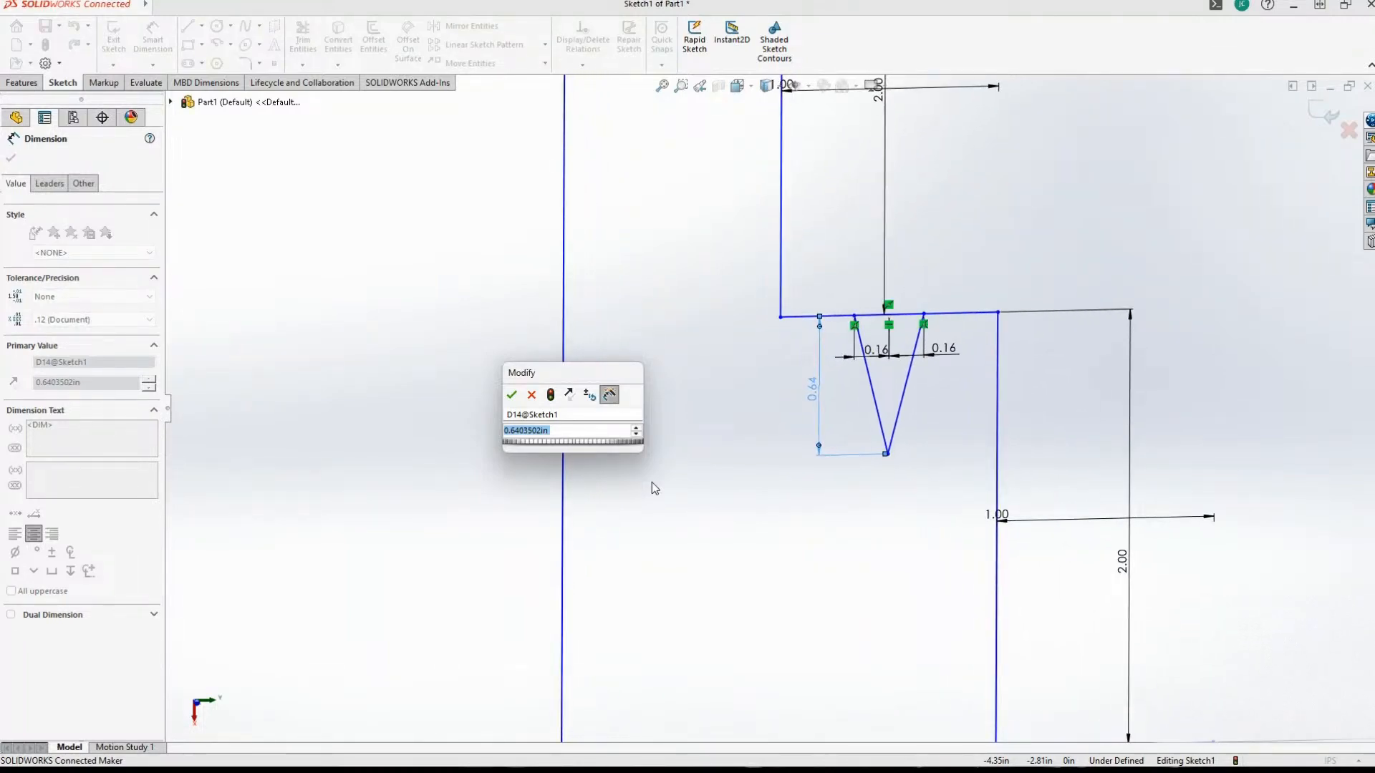
key(Return)
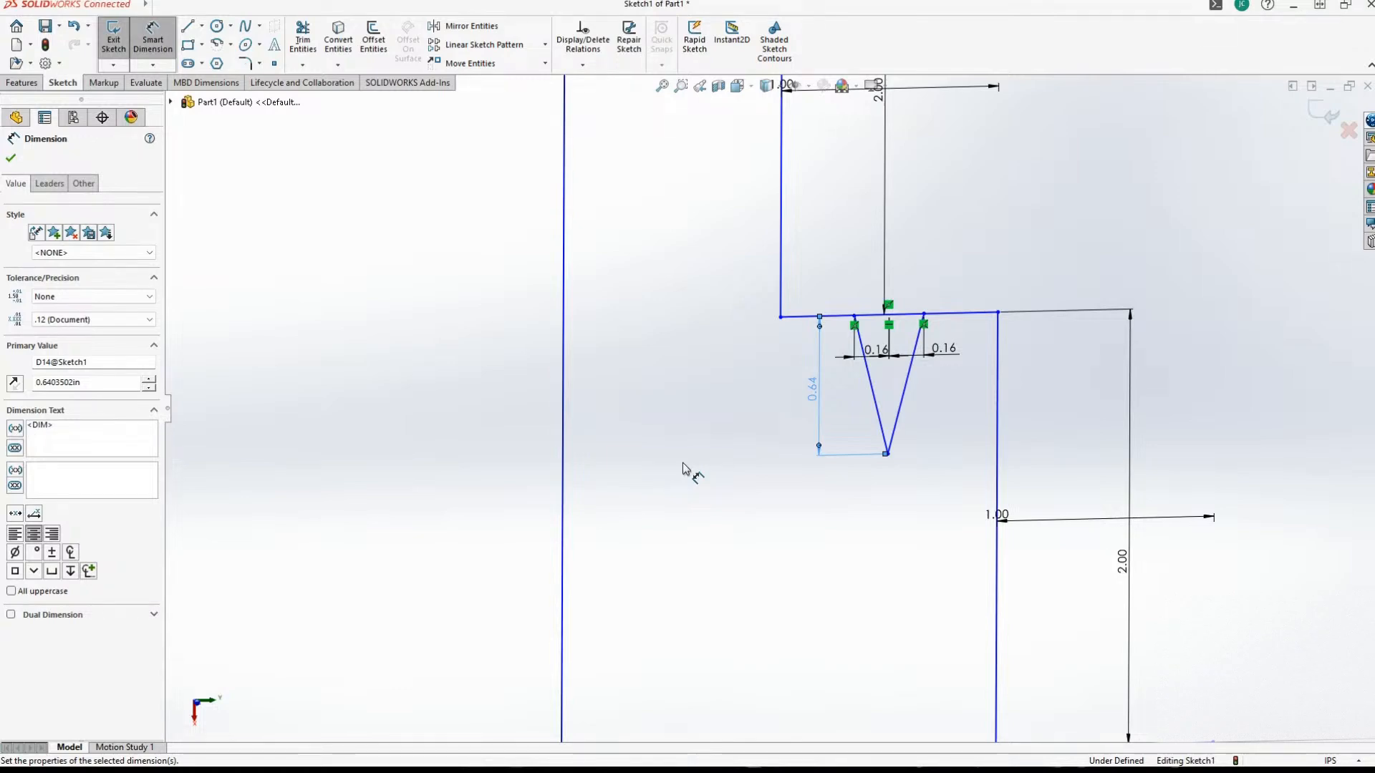
scroll(739, 463, down, 2)
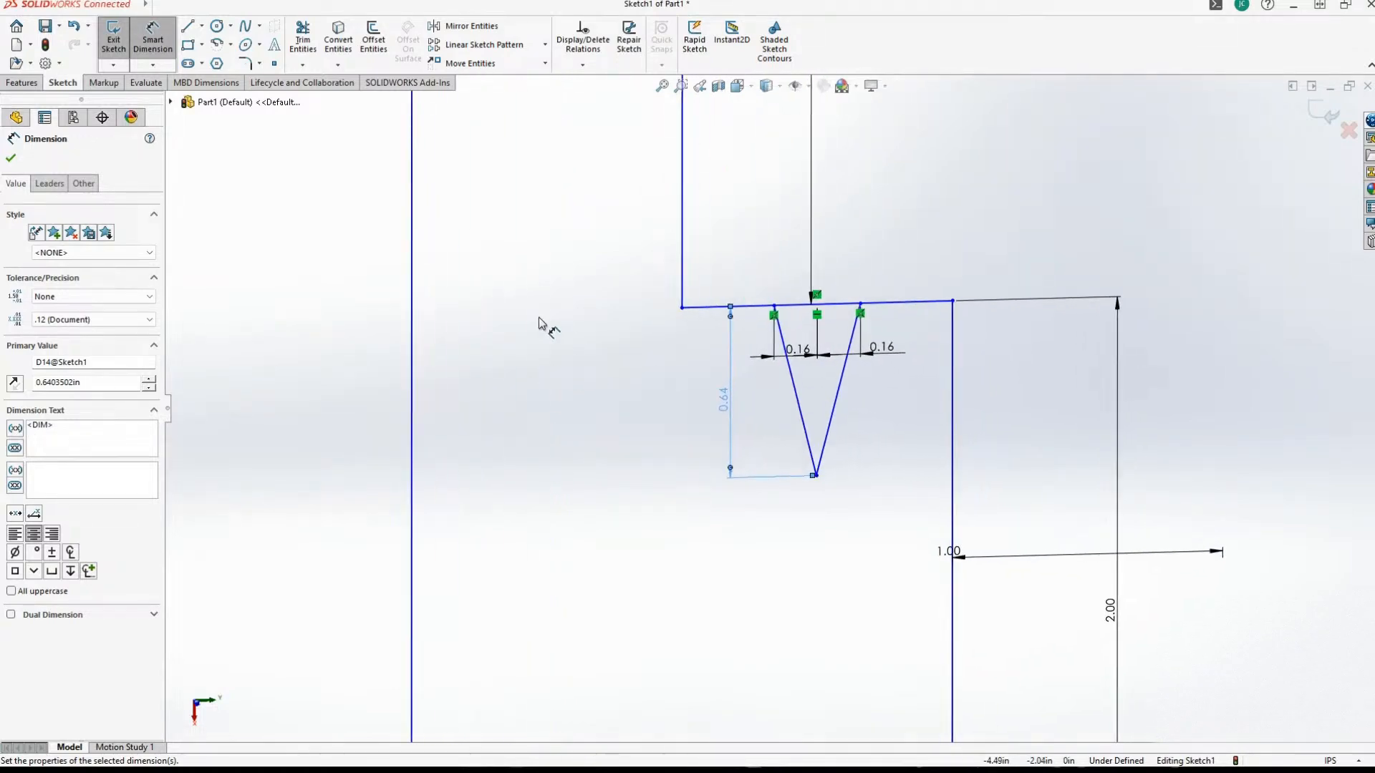
click(730, 399)
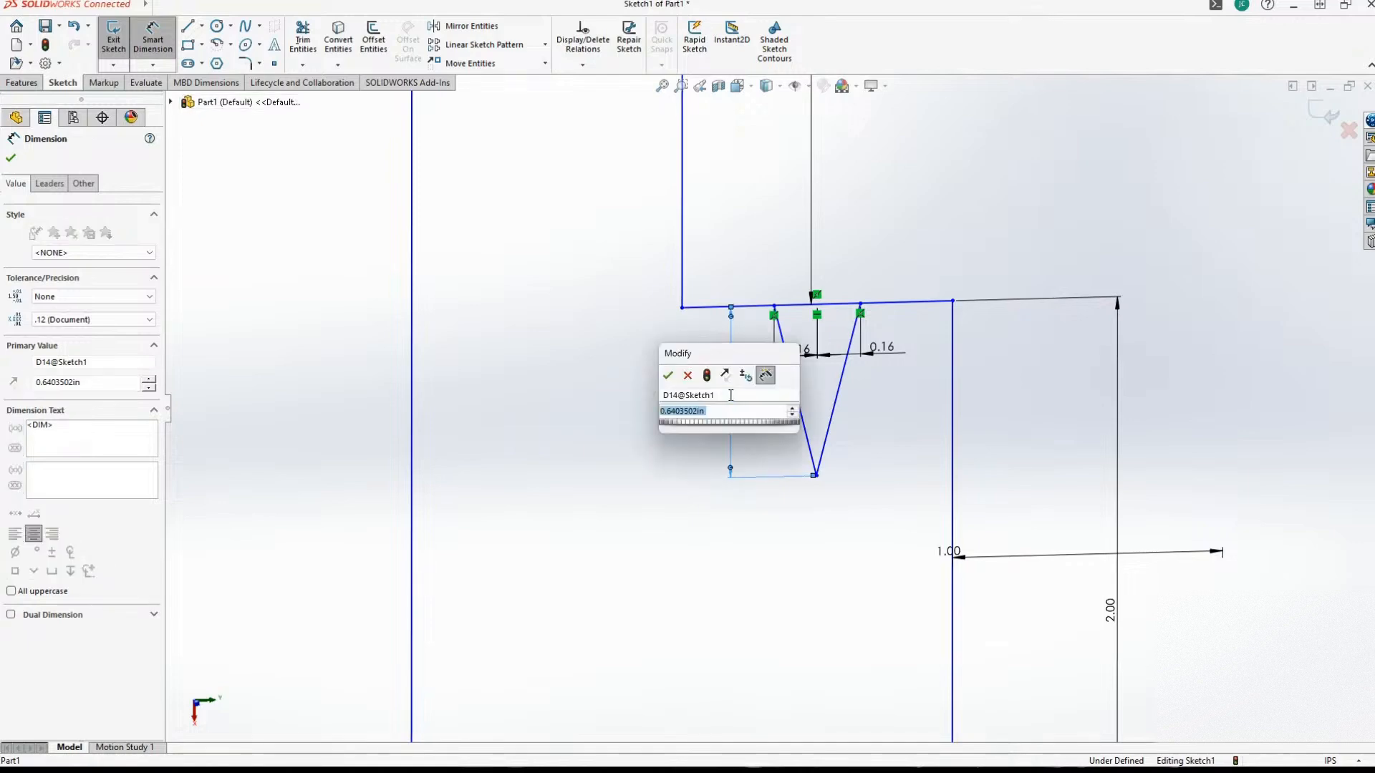
text(.5)
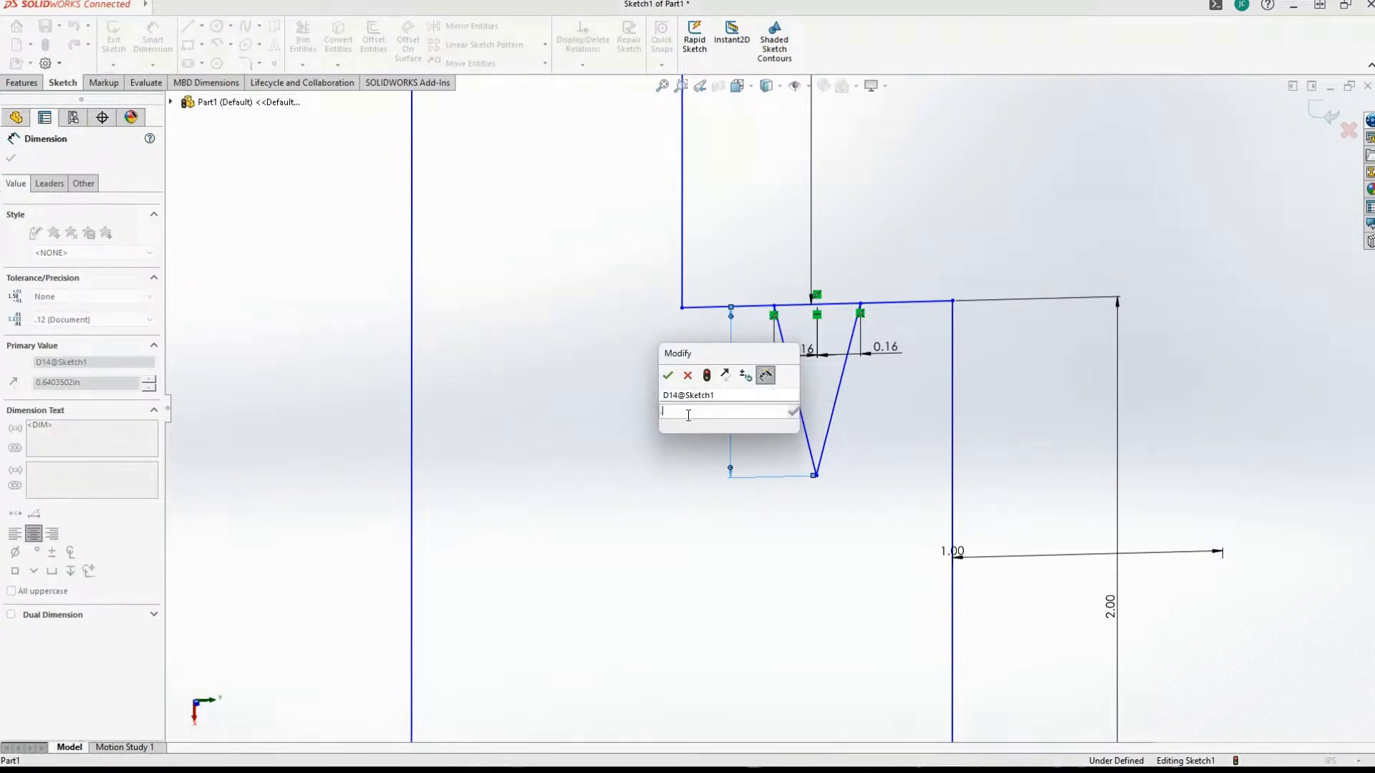
key(Return)
scroll(648, 432, down, 3)
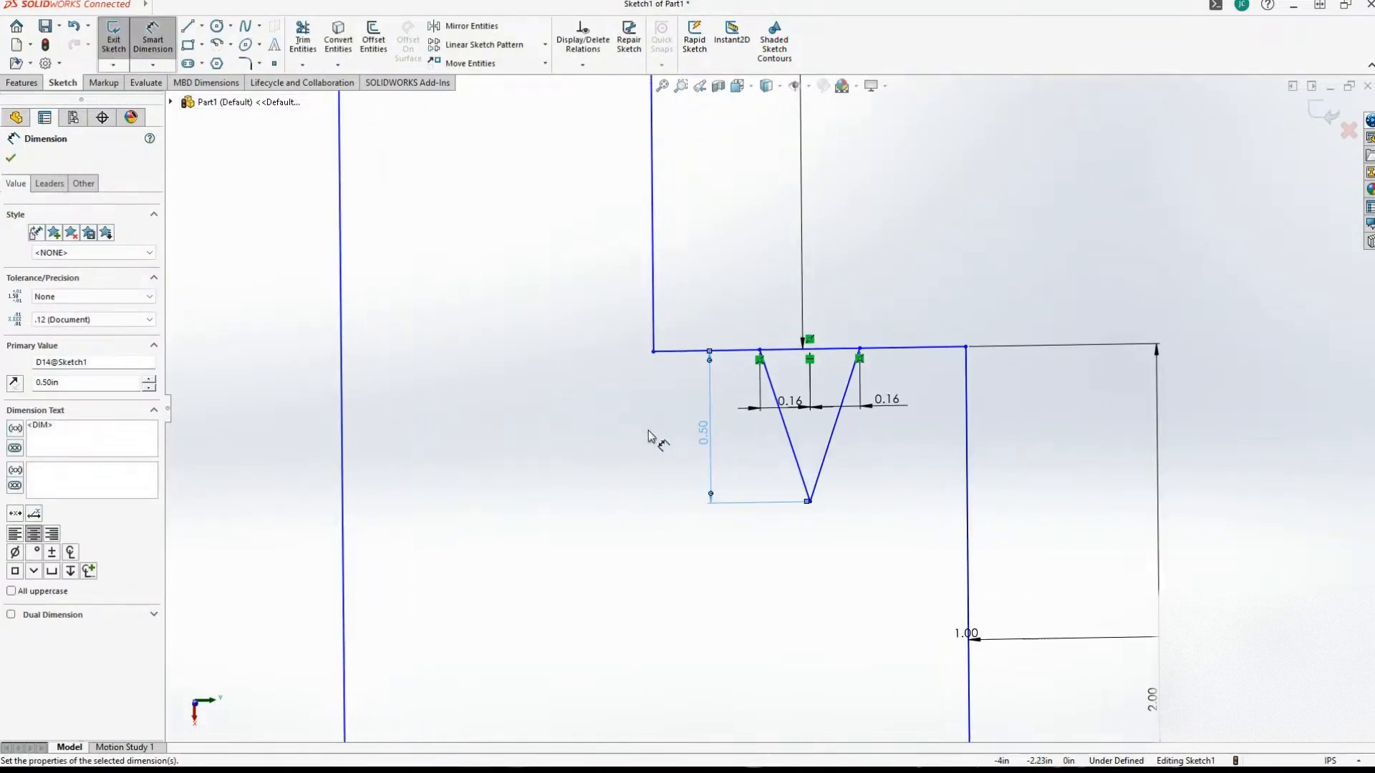
scroll(648, 432, up, 1)
scroll(652, 437, down, 3)
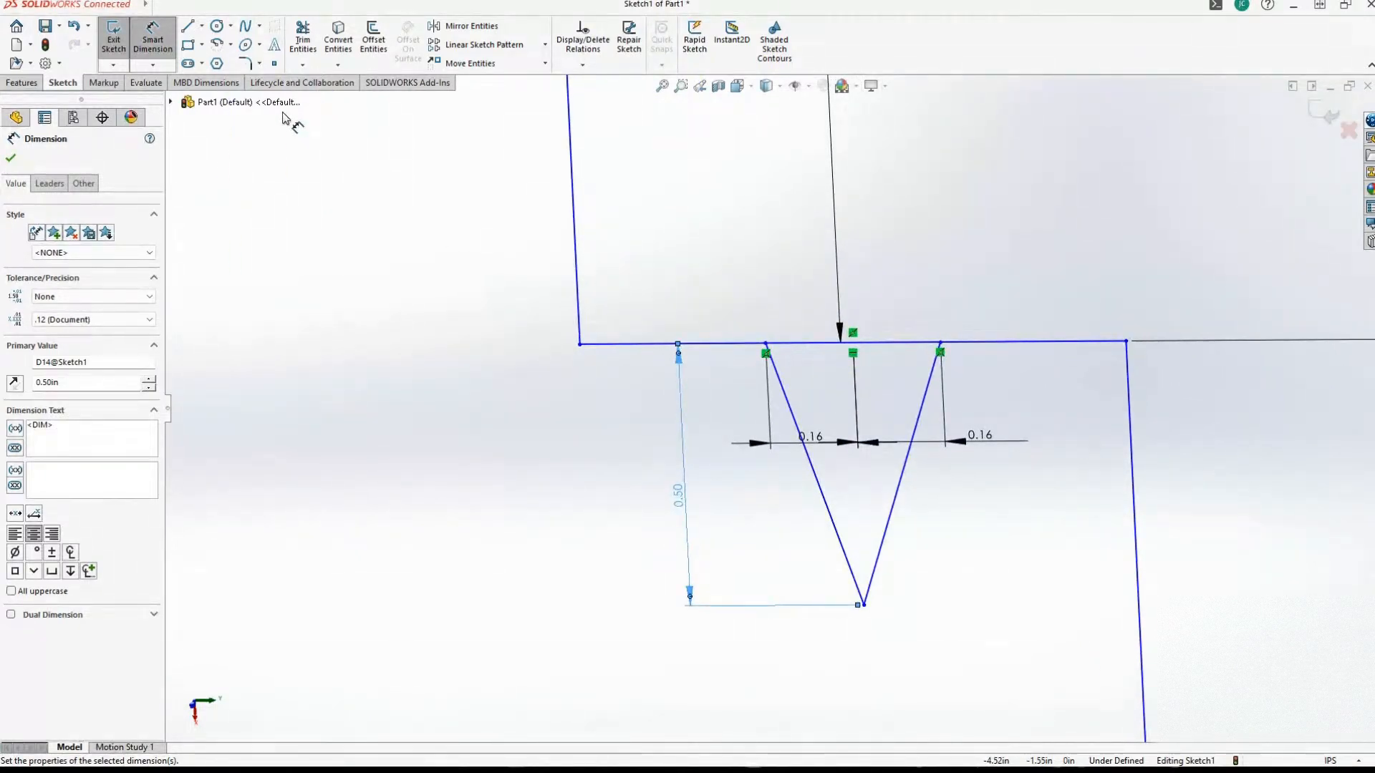
click(218, 45)
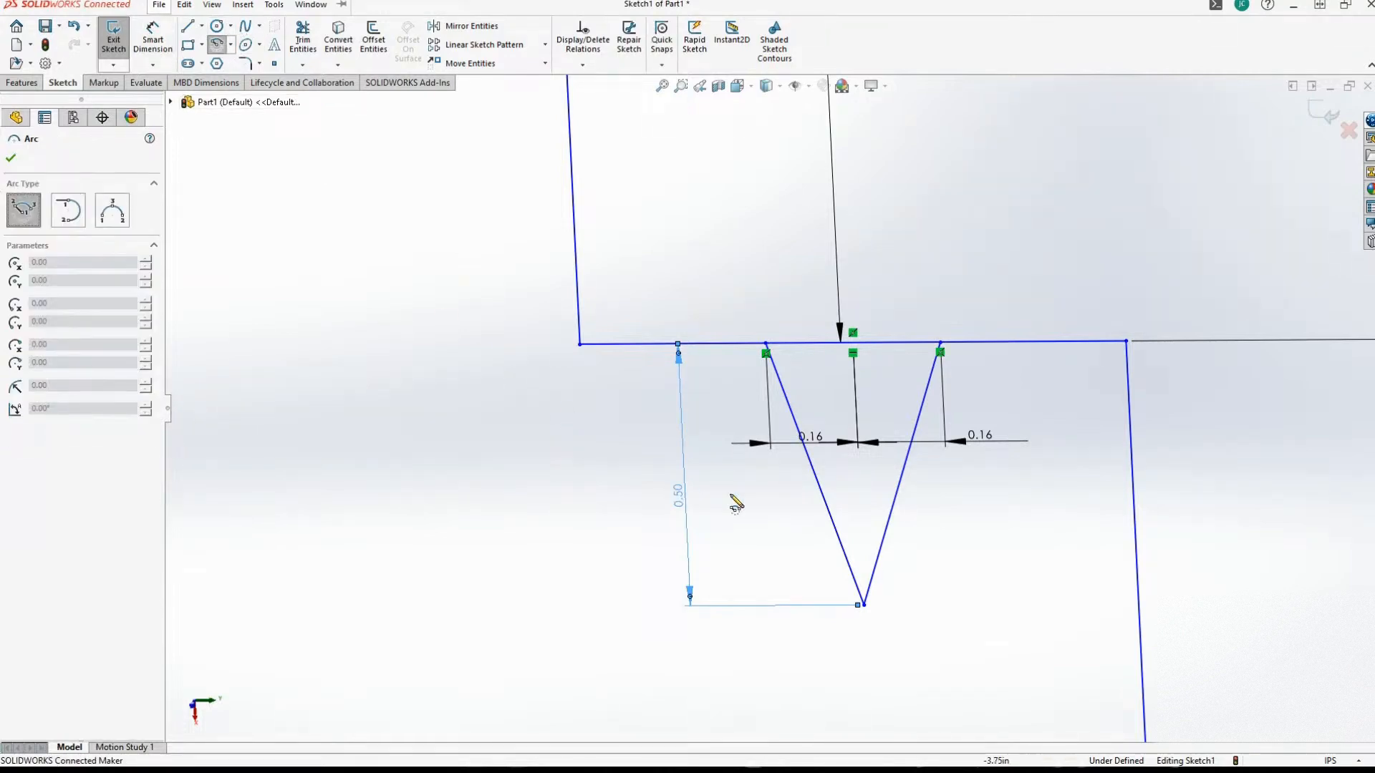
click(814, 473)
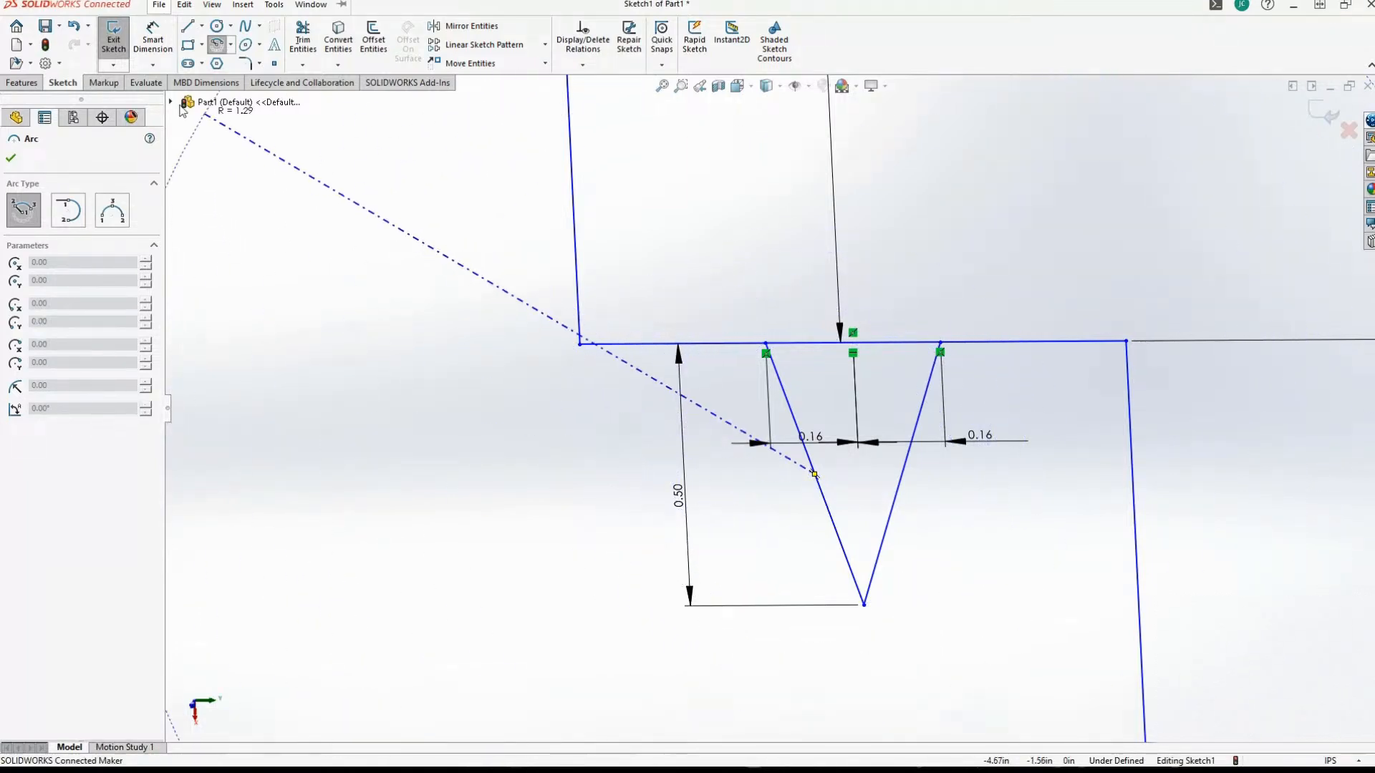
key(Escape)
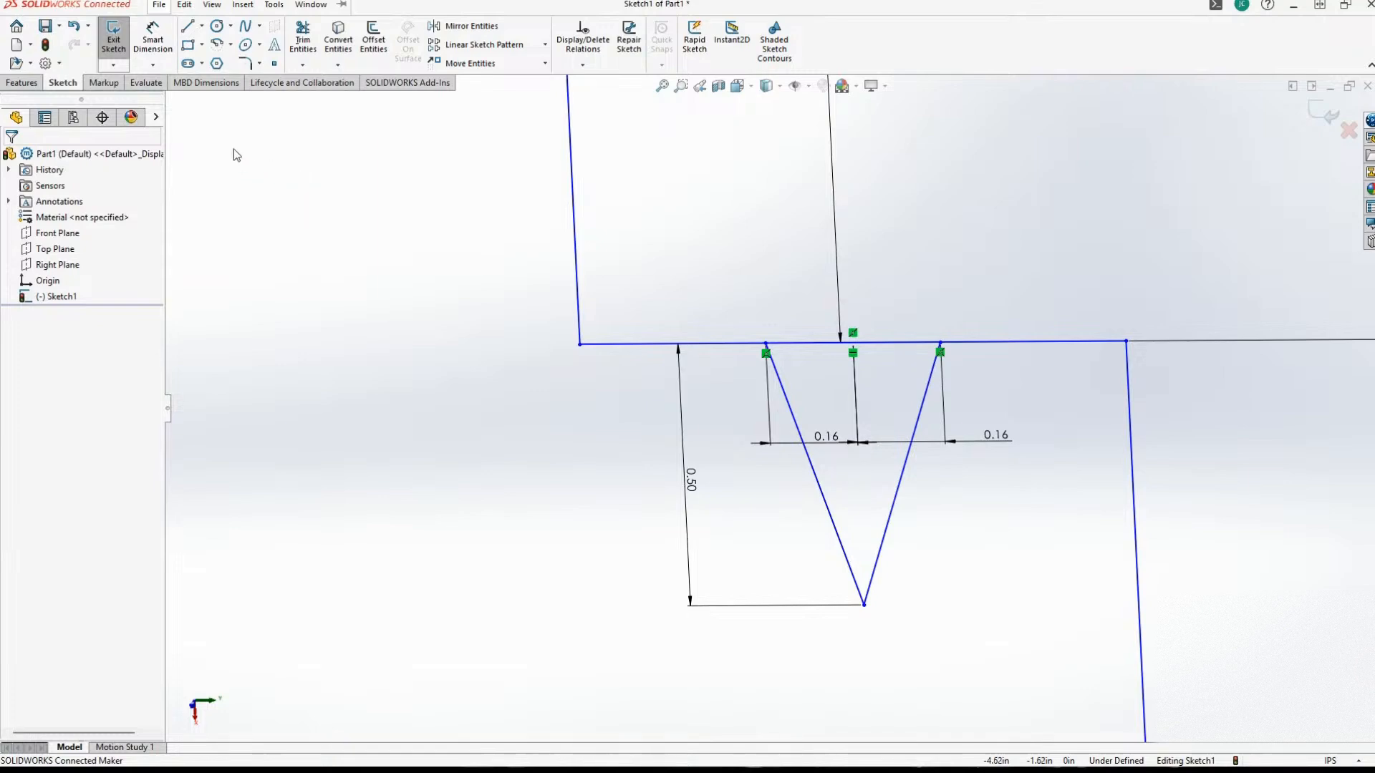
Sketch a circle of about 0.41 in radius below the ledge, overlapping the V's first slanted line.
click(217, 26)
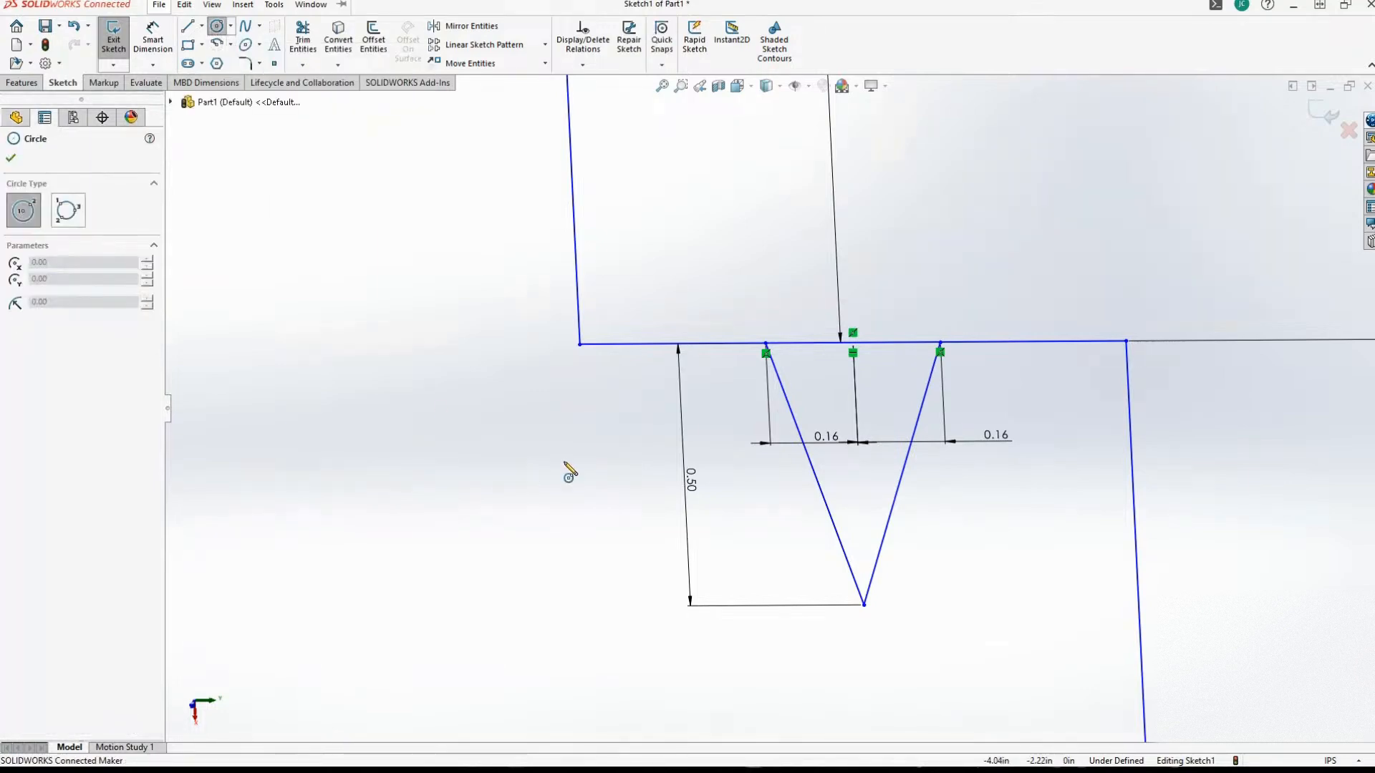
click(657, 564)
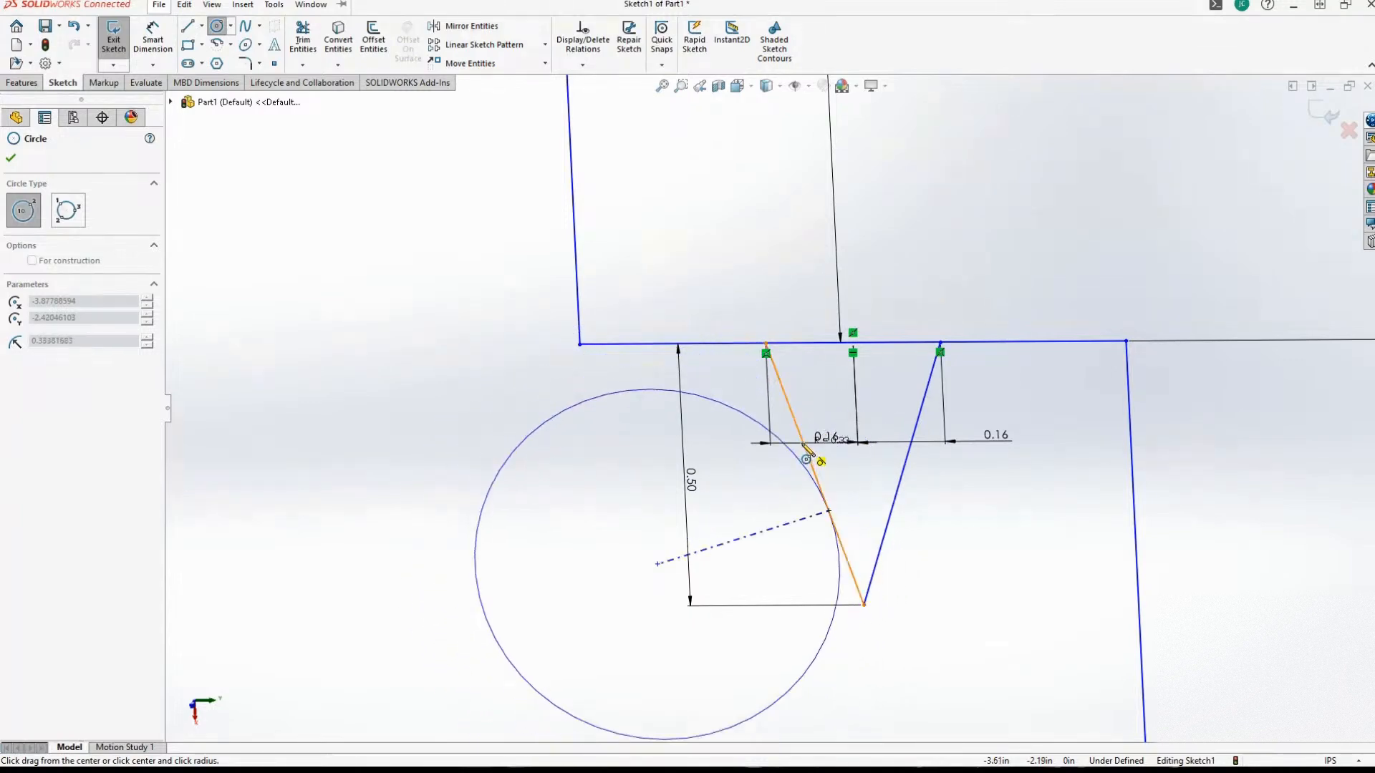
click(827, 438)
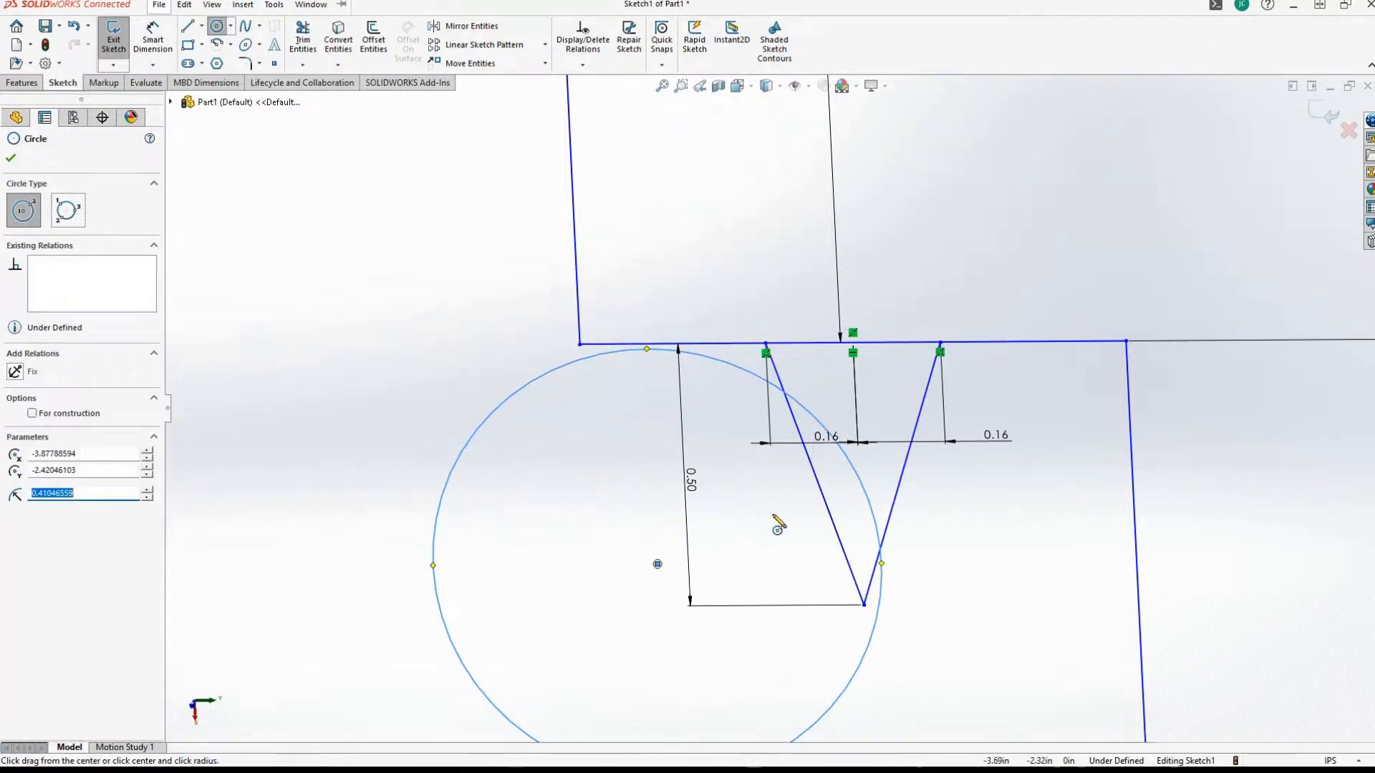
click(864, 605)
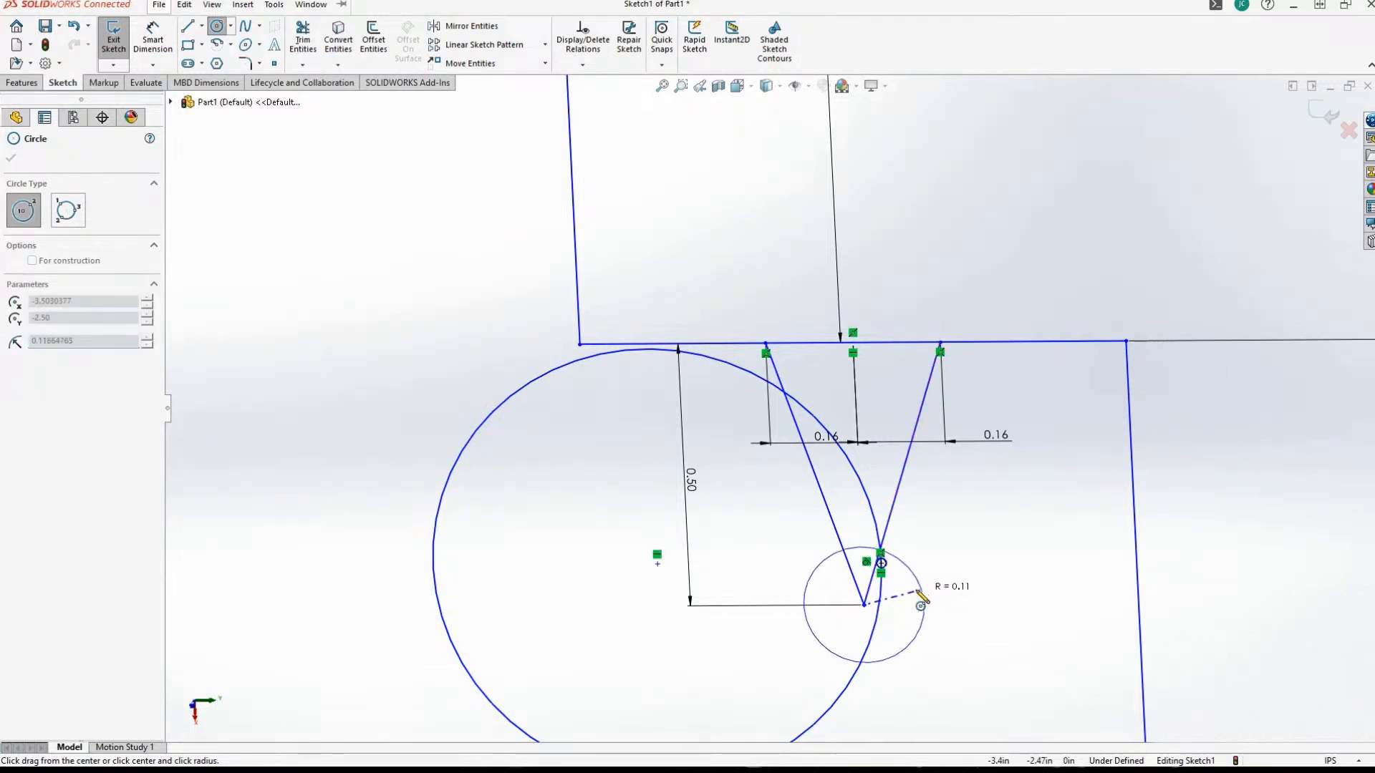
key(Escape)
Move the circle by its center so its edge meets the V's first upper endpoint on the ledge.
click(475, 417)
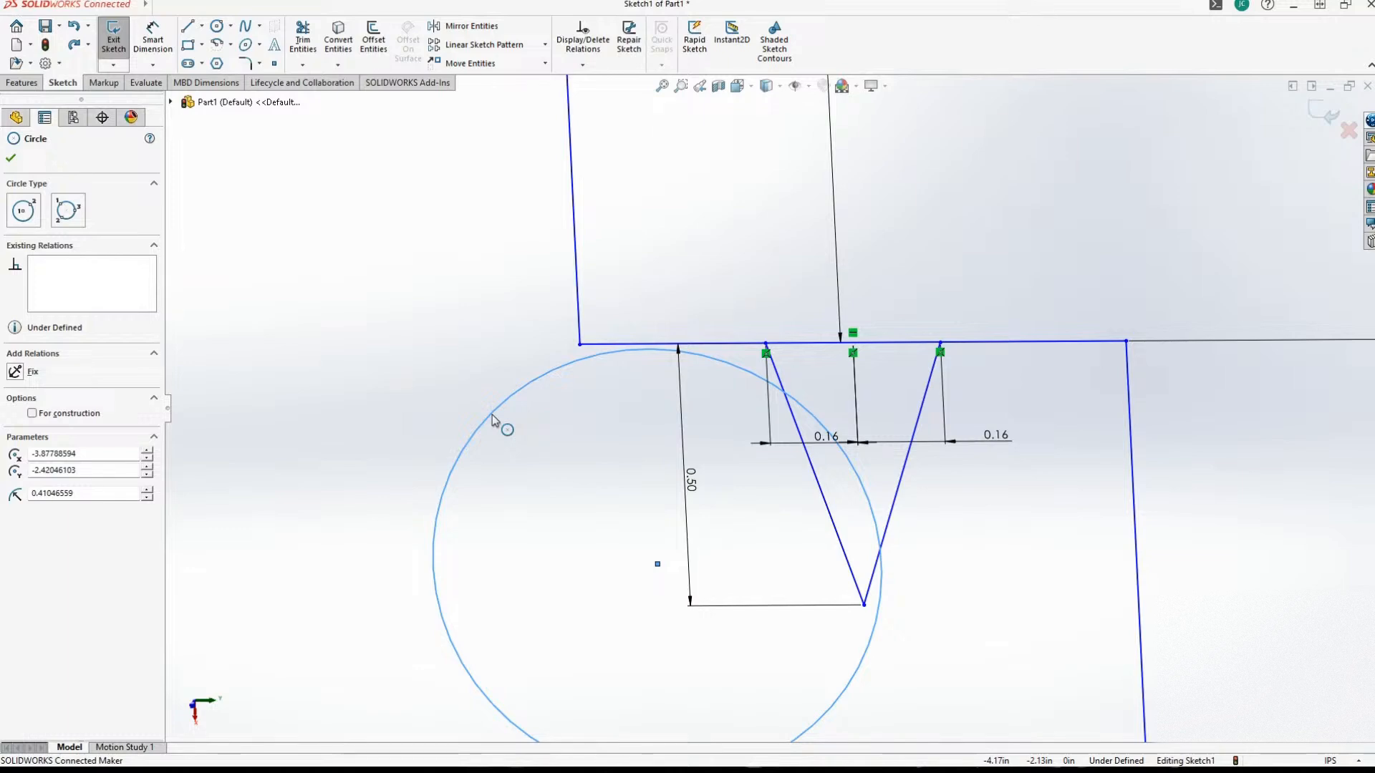
drag(657, 565, 631, 508)
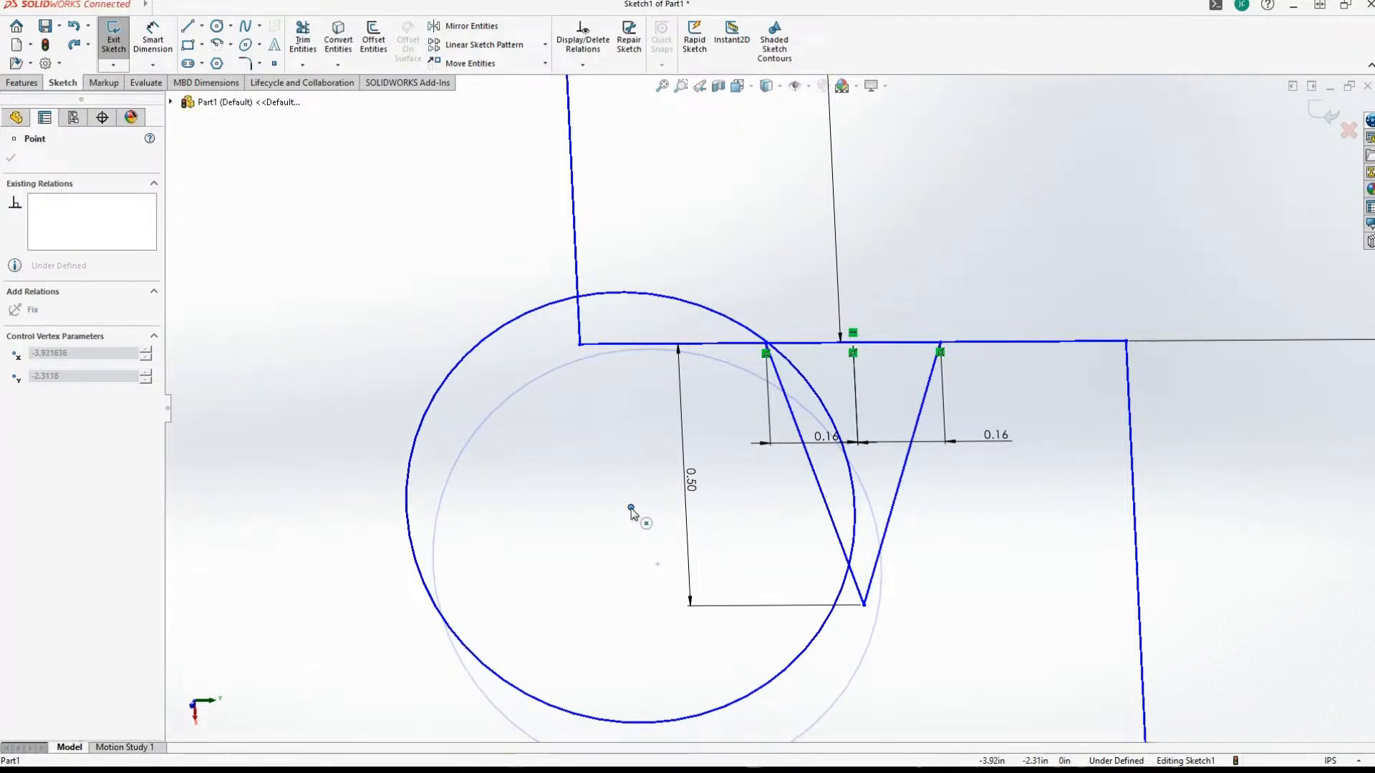
drag(630, 508, 635, 511)
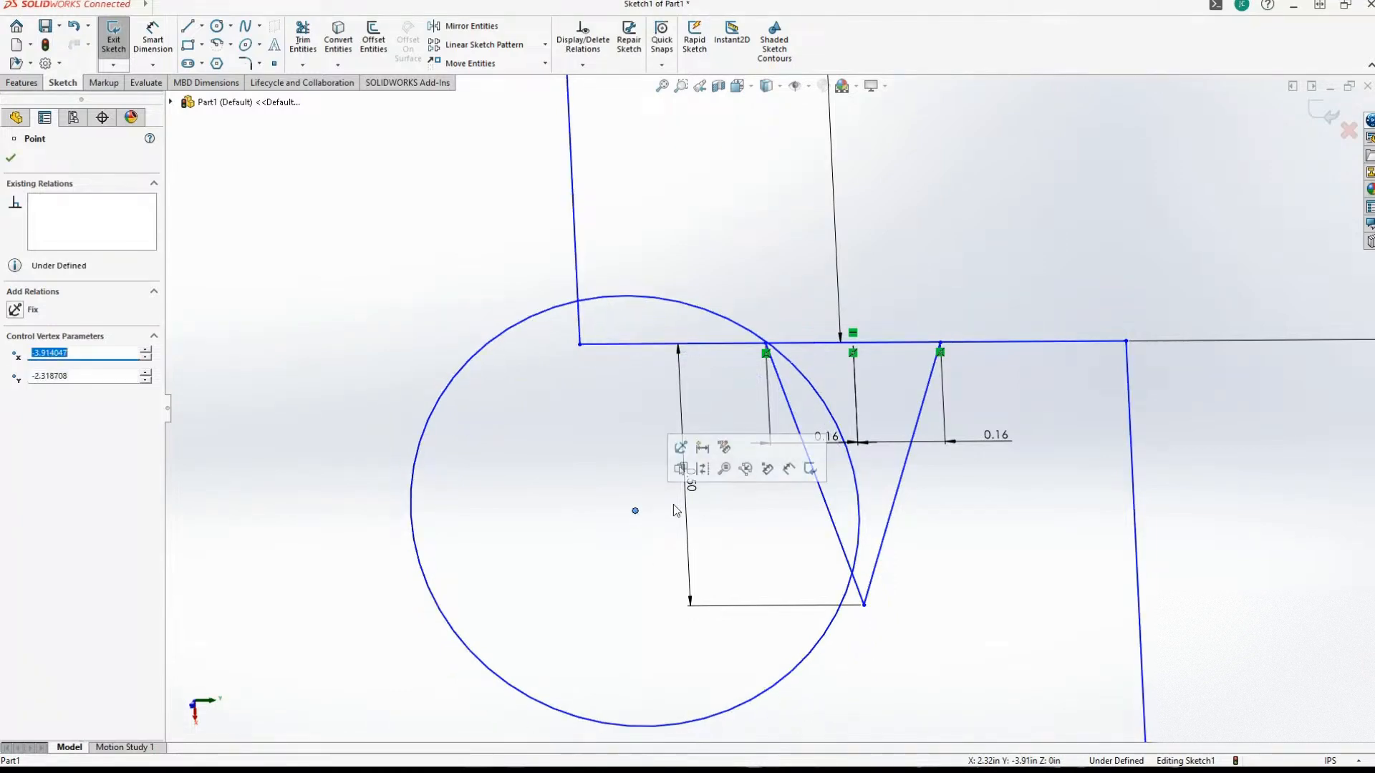
Examine the existing relations of the V's first upper endpoint and the options available for the circle.
click(761, 341)
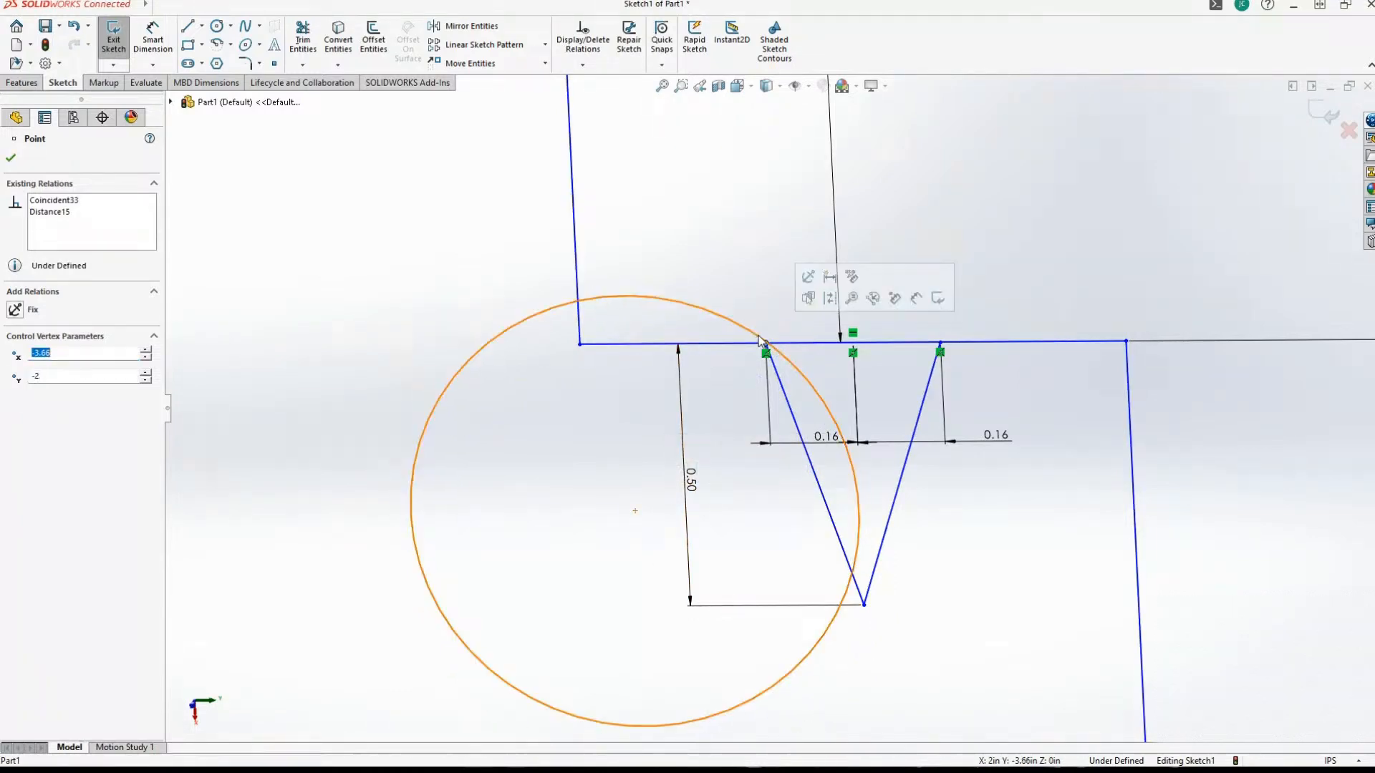
right_click(760, 342)
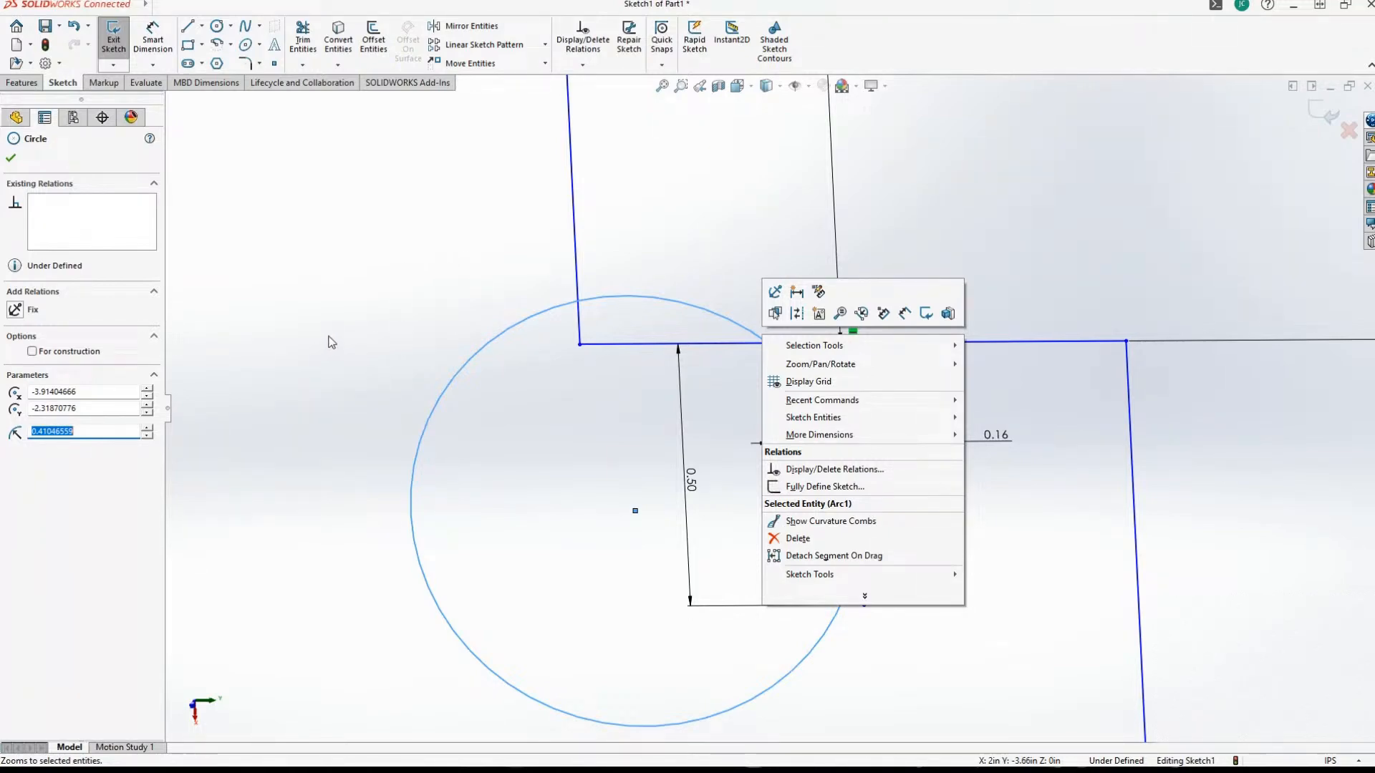
click(11, 311)
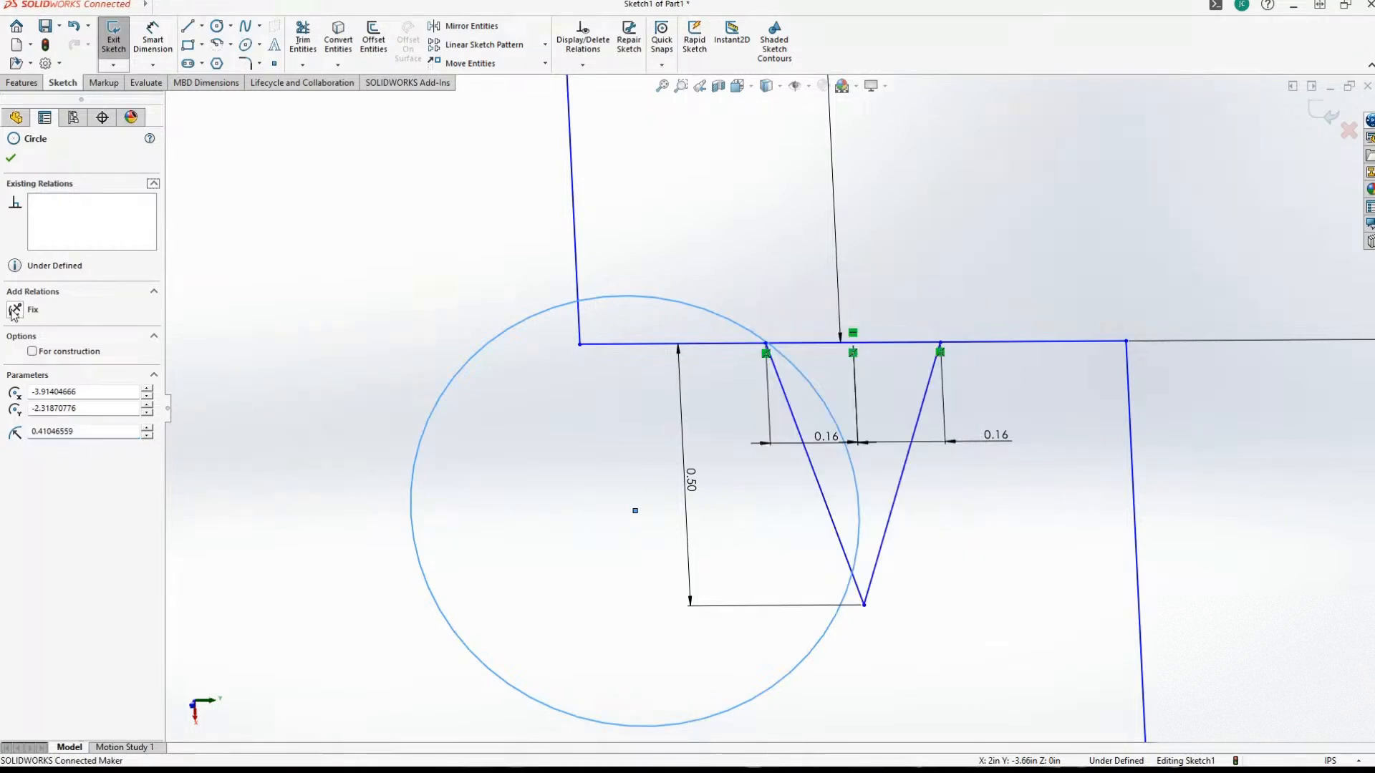
click(766, 344)
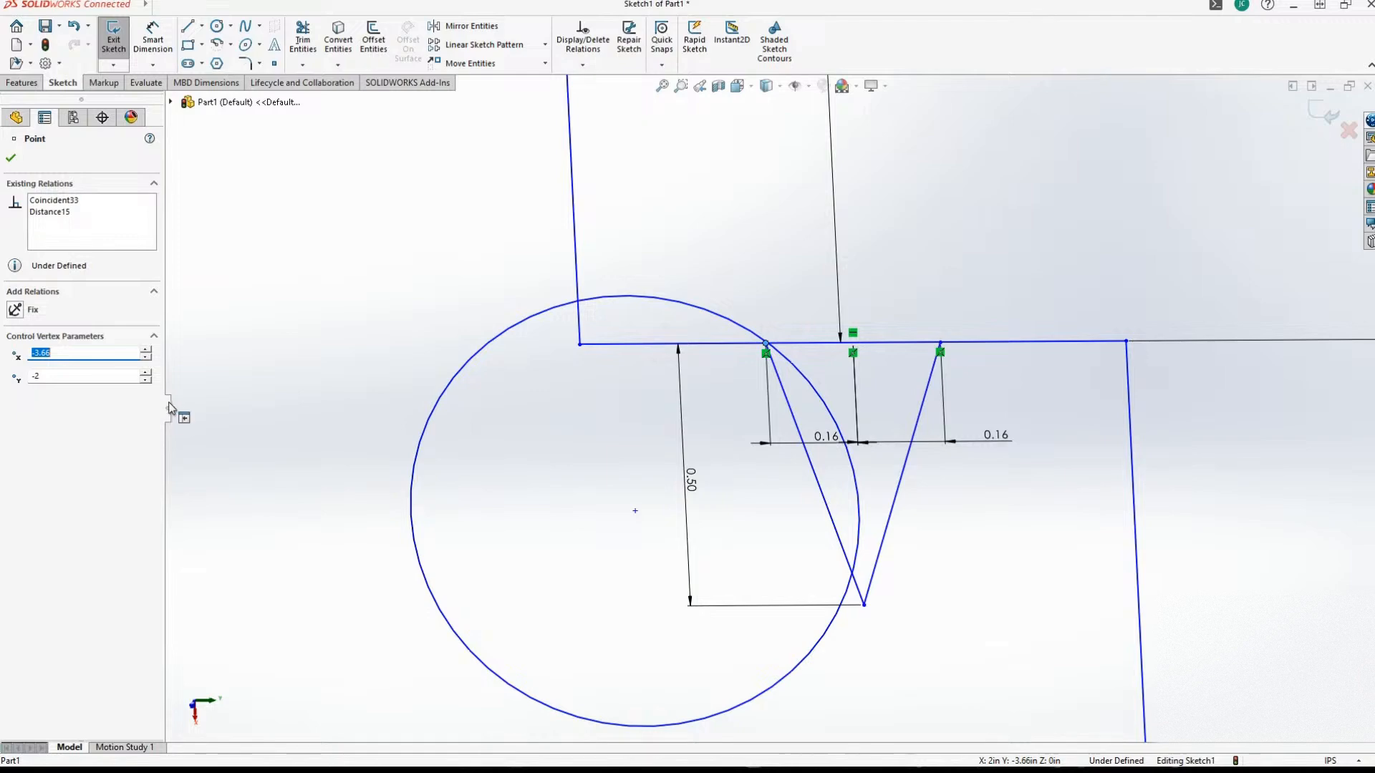
click(62, 201)
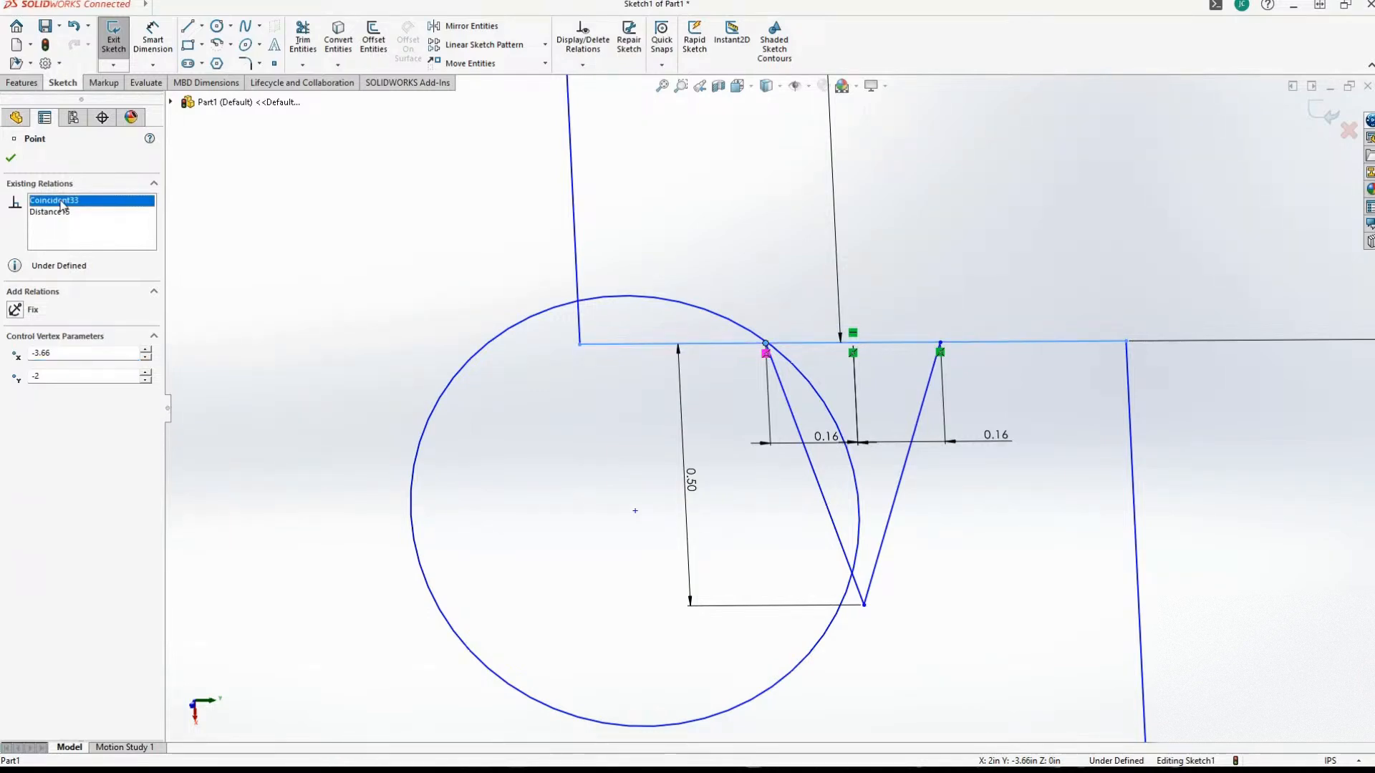
click(51, 212)
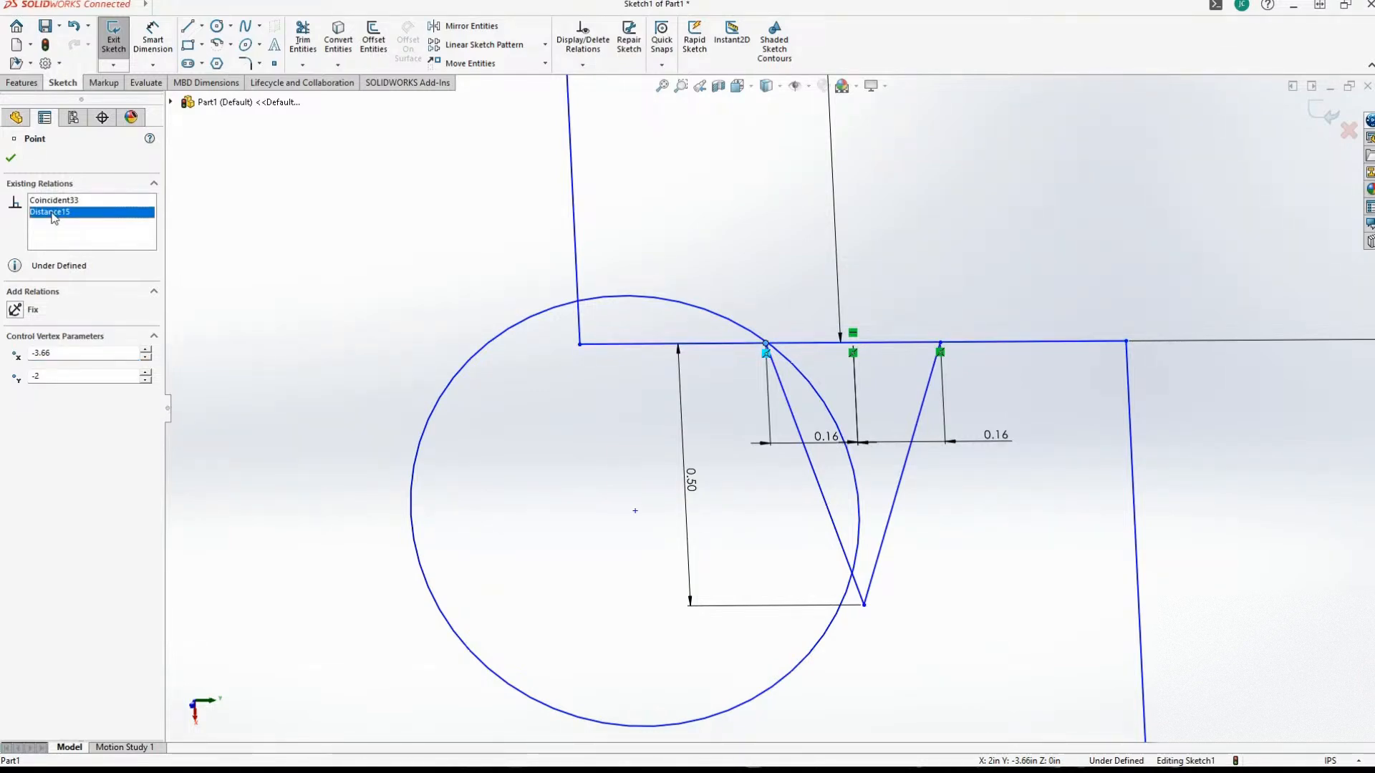
click(121, 202)
click(11, 160)
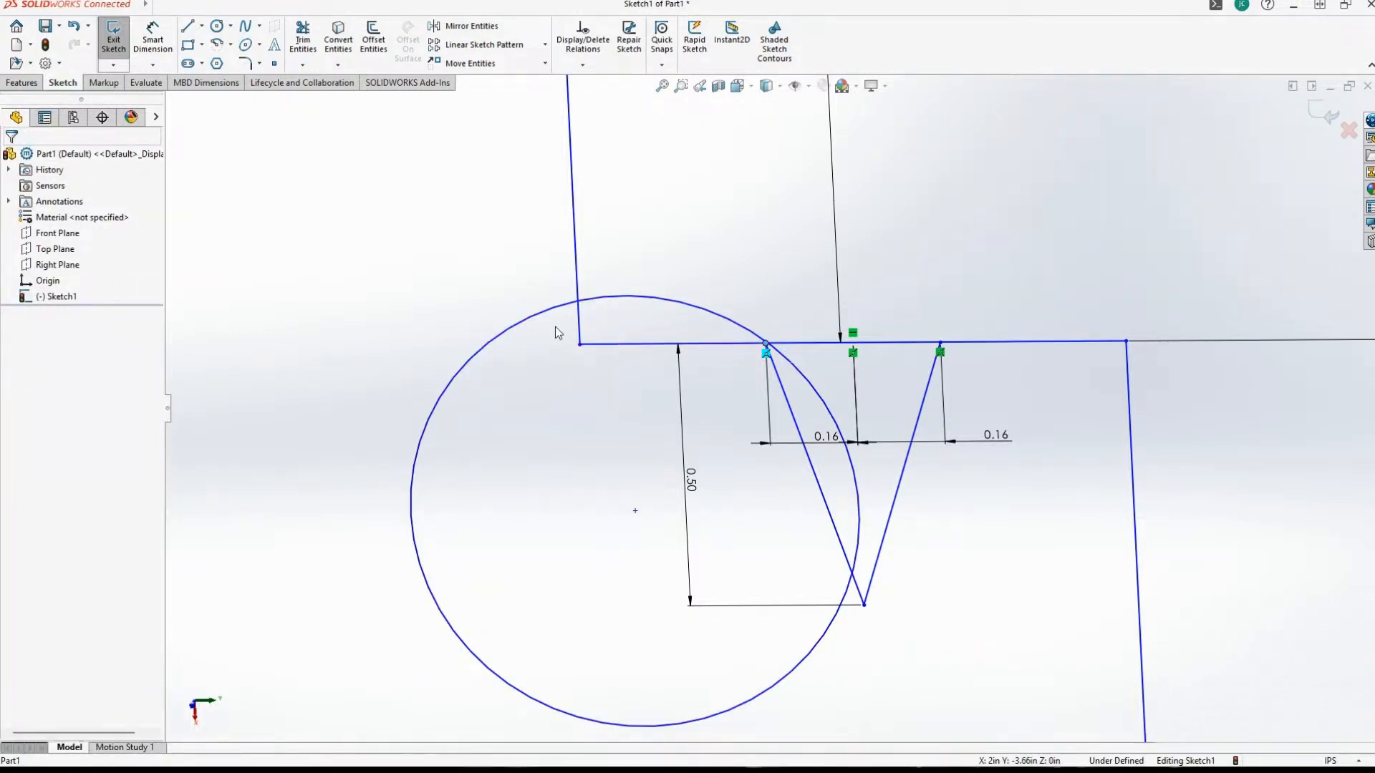
right_click(508, 328)
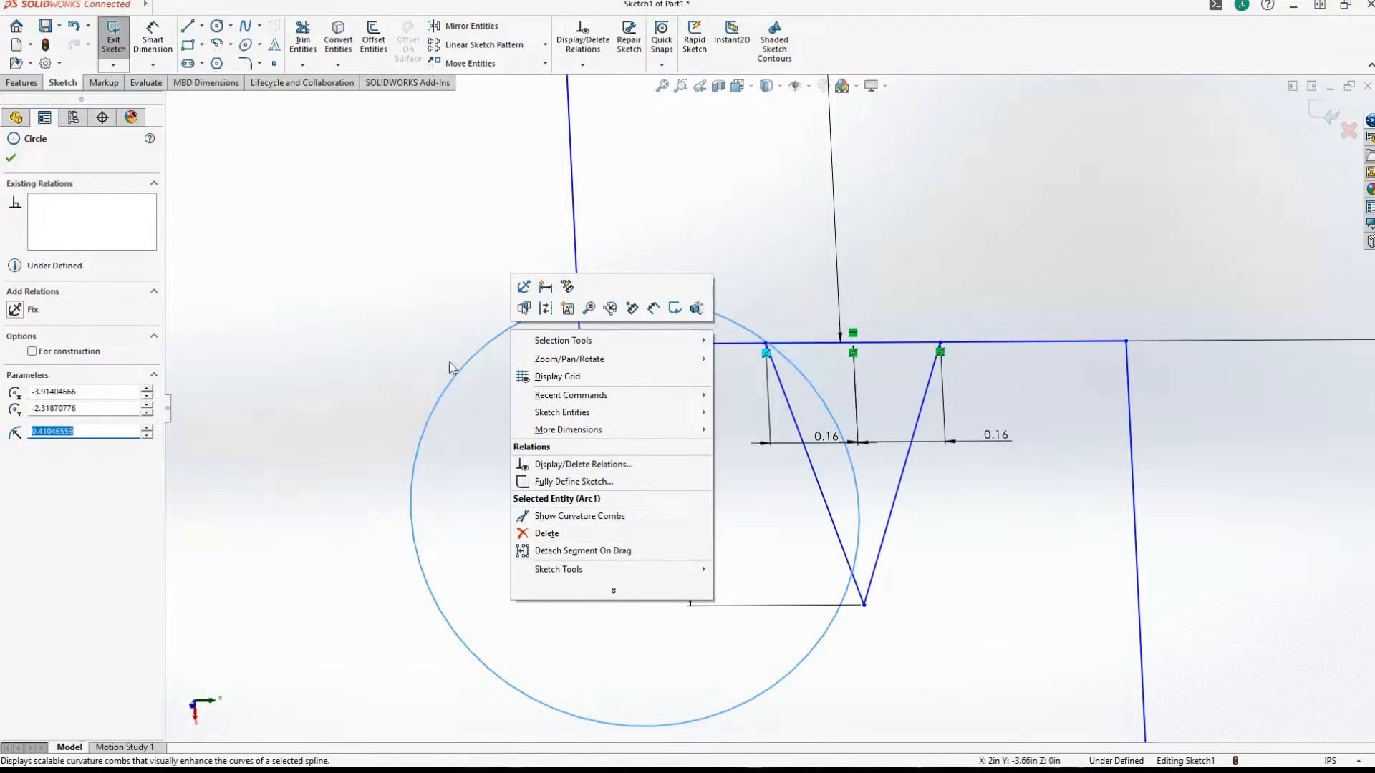
click(402, 288)
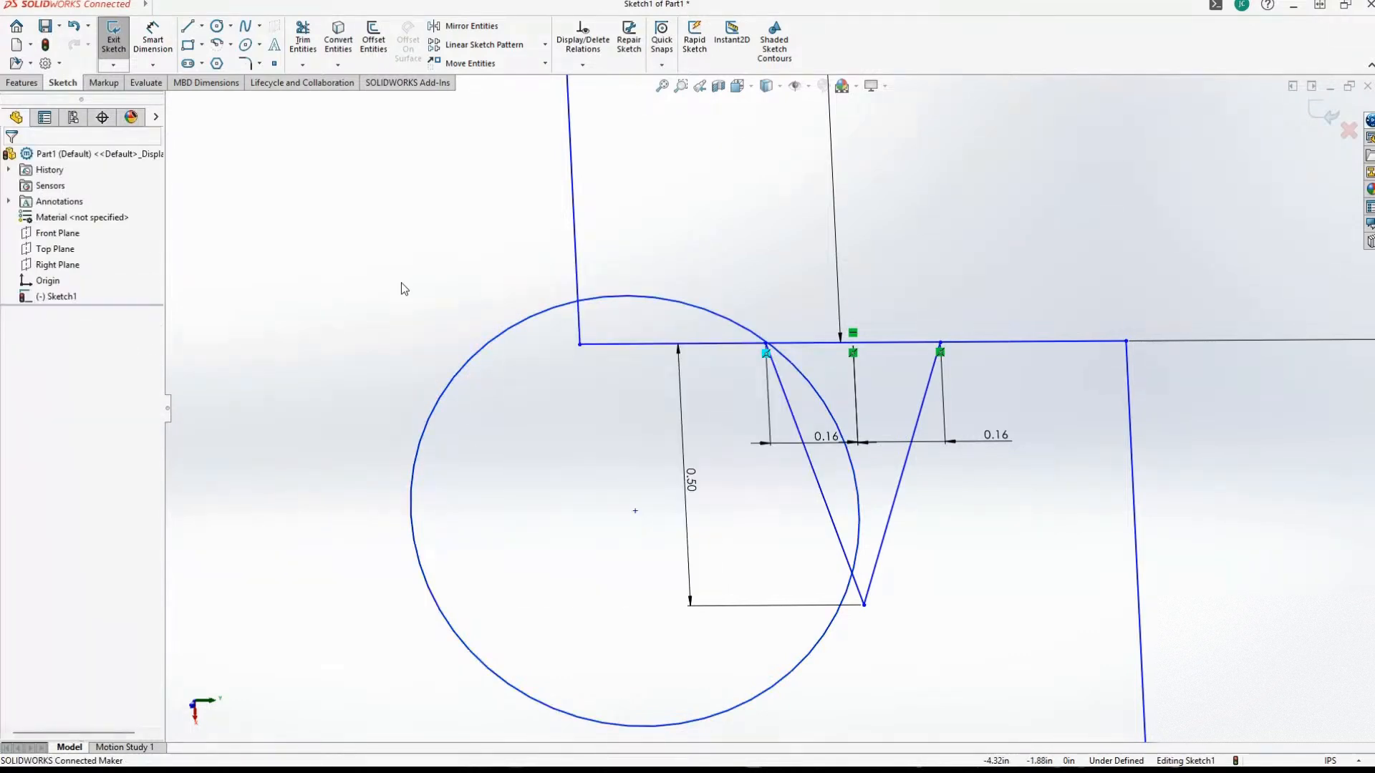
Dimension the circle's diameter and set it to 0.75 in.
click(155, 40)
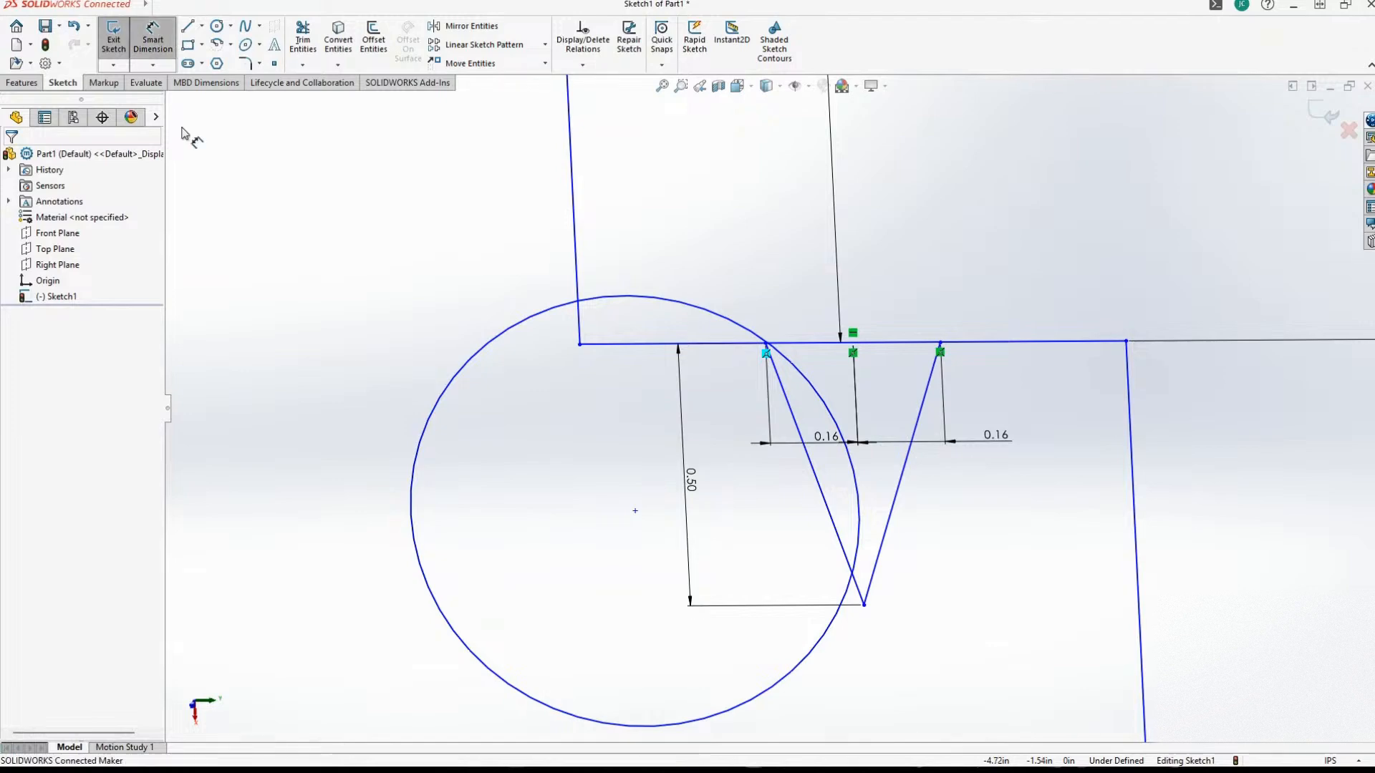
click(480, 358)
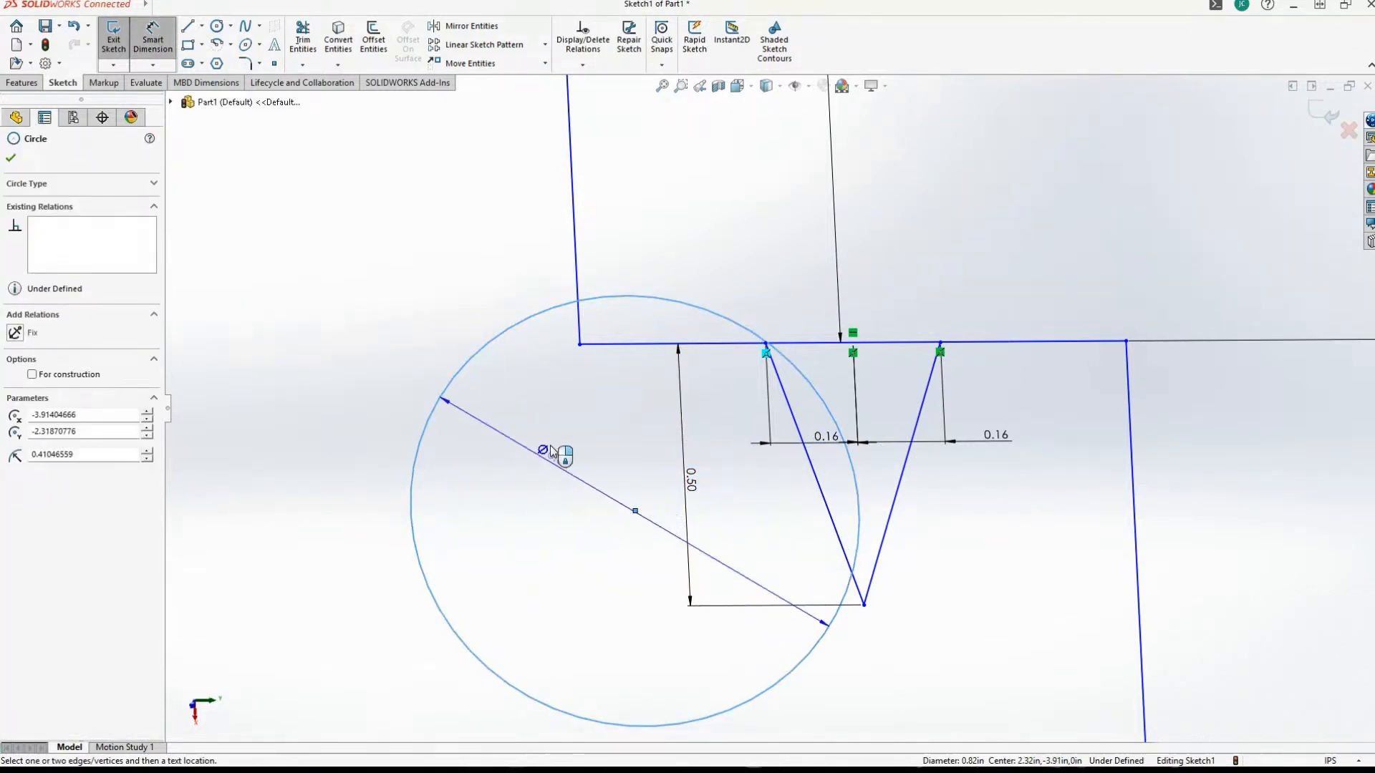
click(536, 462)
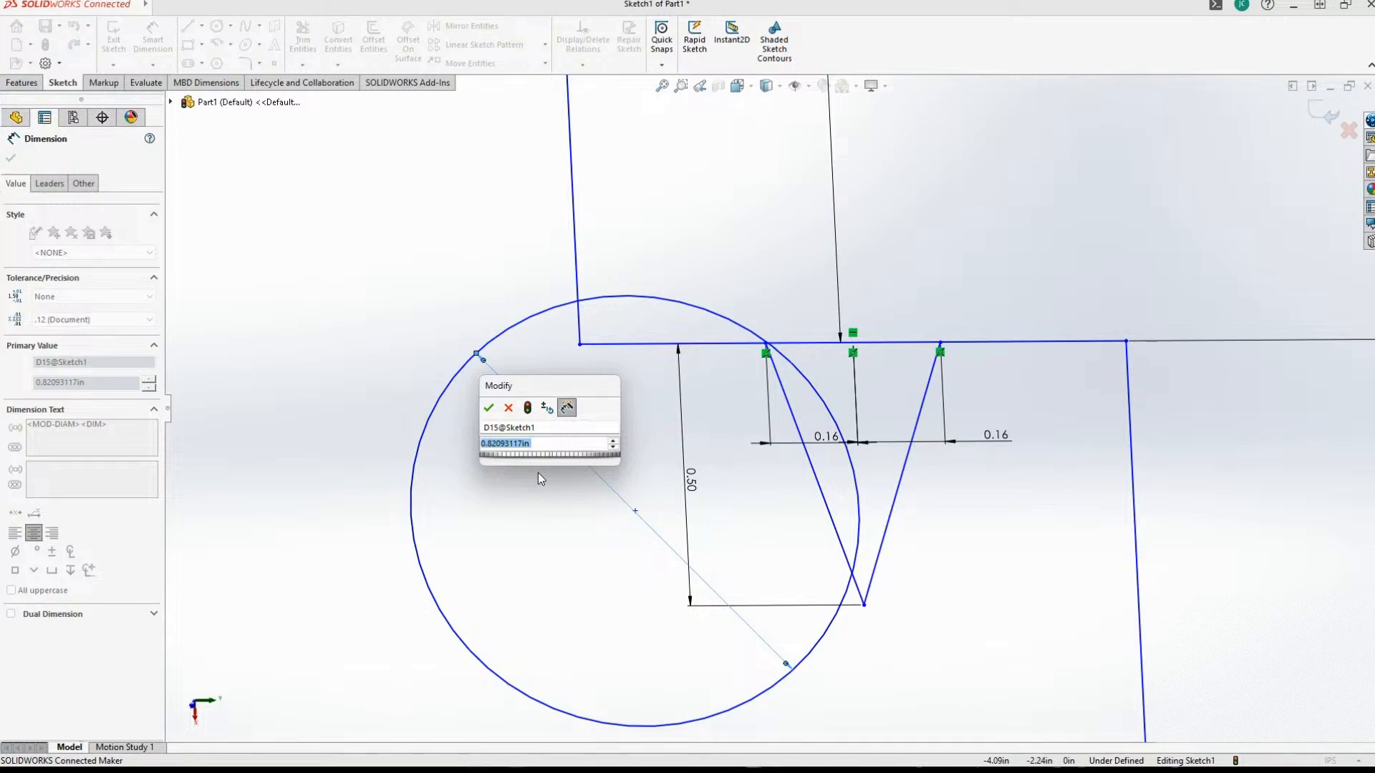
text(0.75)
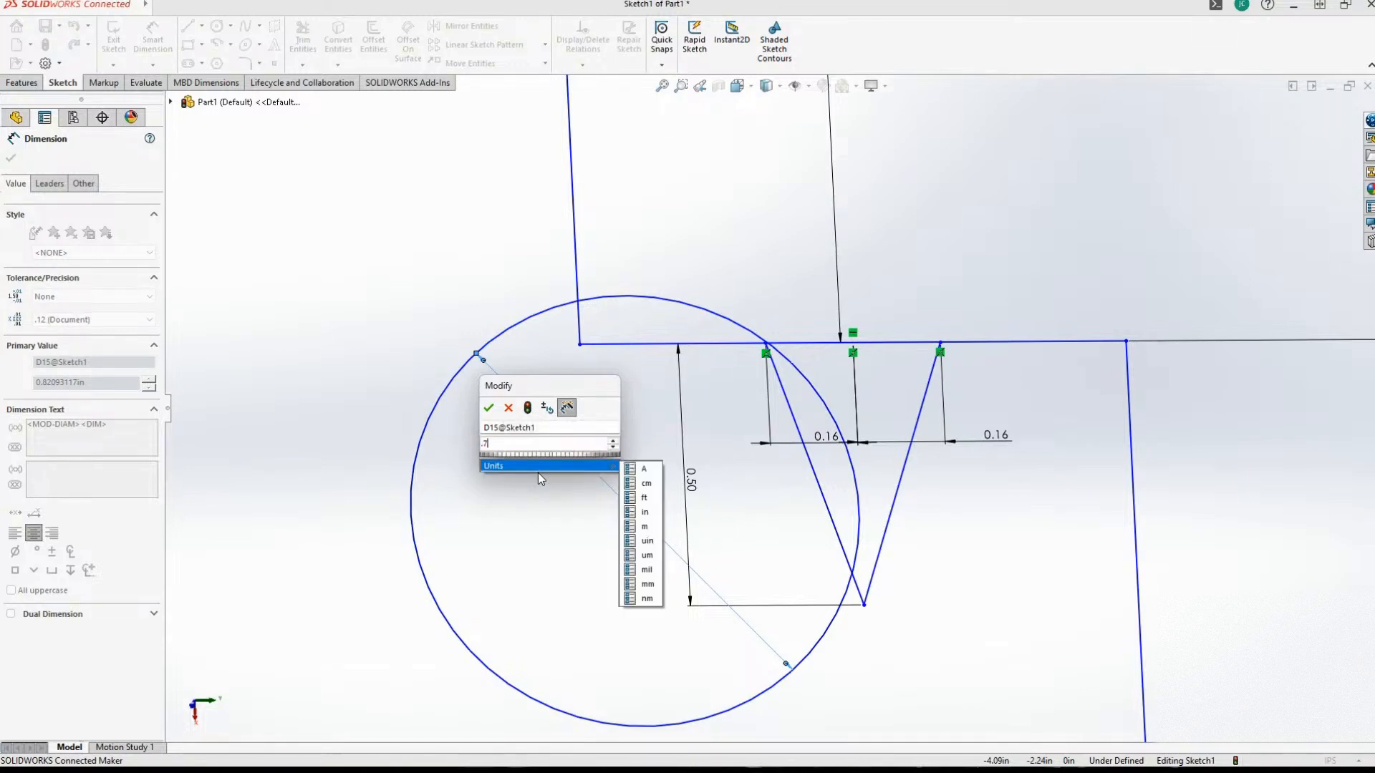
key(Return)
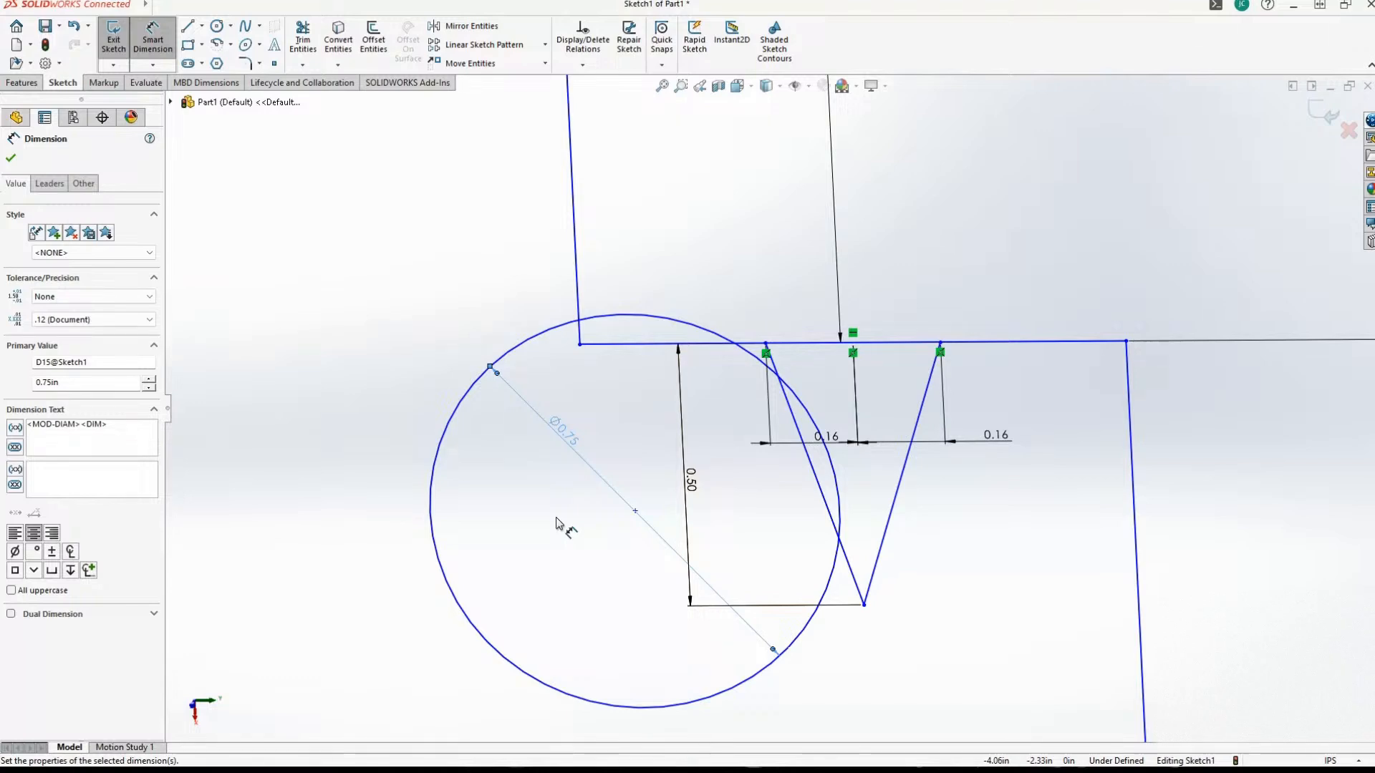
key(Escape)
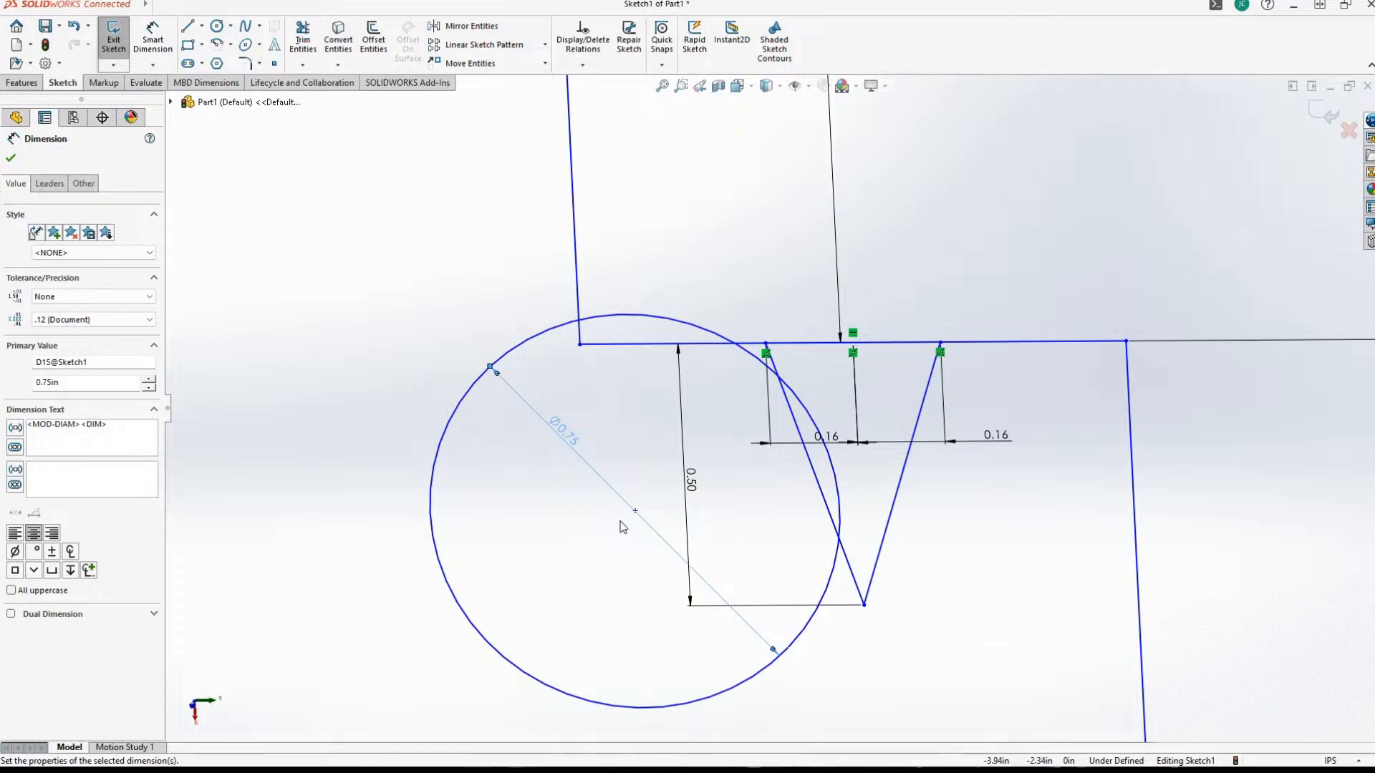
Reposition the 0.75 in circle by its center so its edge passes through the V's first upper endpoint again.
mouse_move(635, 511)
mouse_down()
mouse_move(649, 514)
mouse_move(642, 493)
mouse_up()
right_click(642, 494)
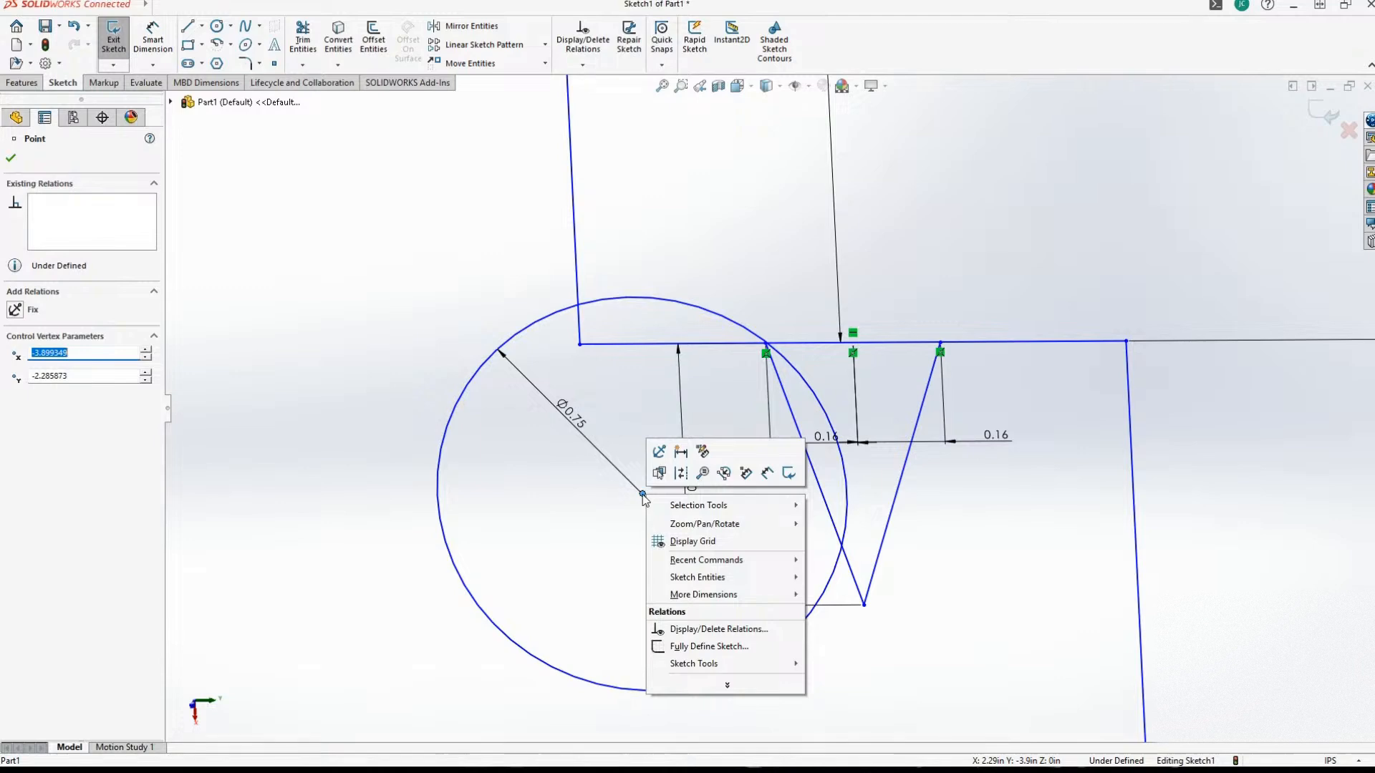
click(594, 523)
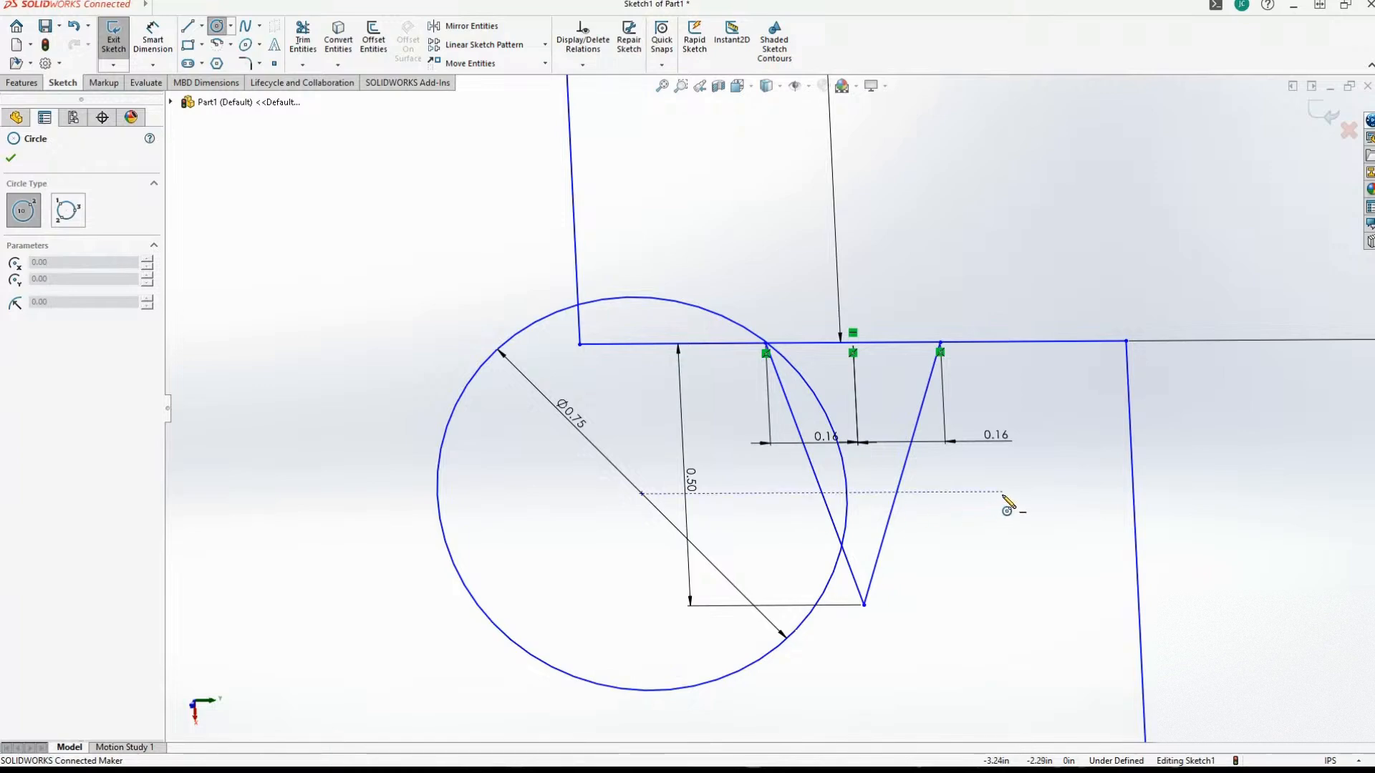
Sketch a second circle through the V's other upper endpoint, its center level with the first circle's, and dimension its diameter as 0.75 in.
click(1079, 493)
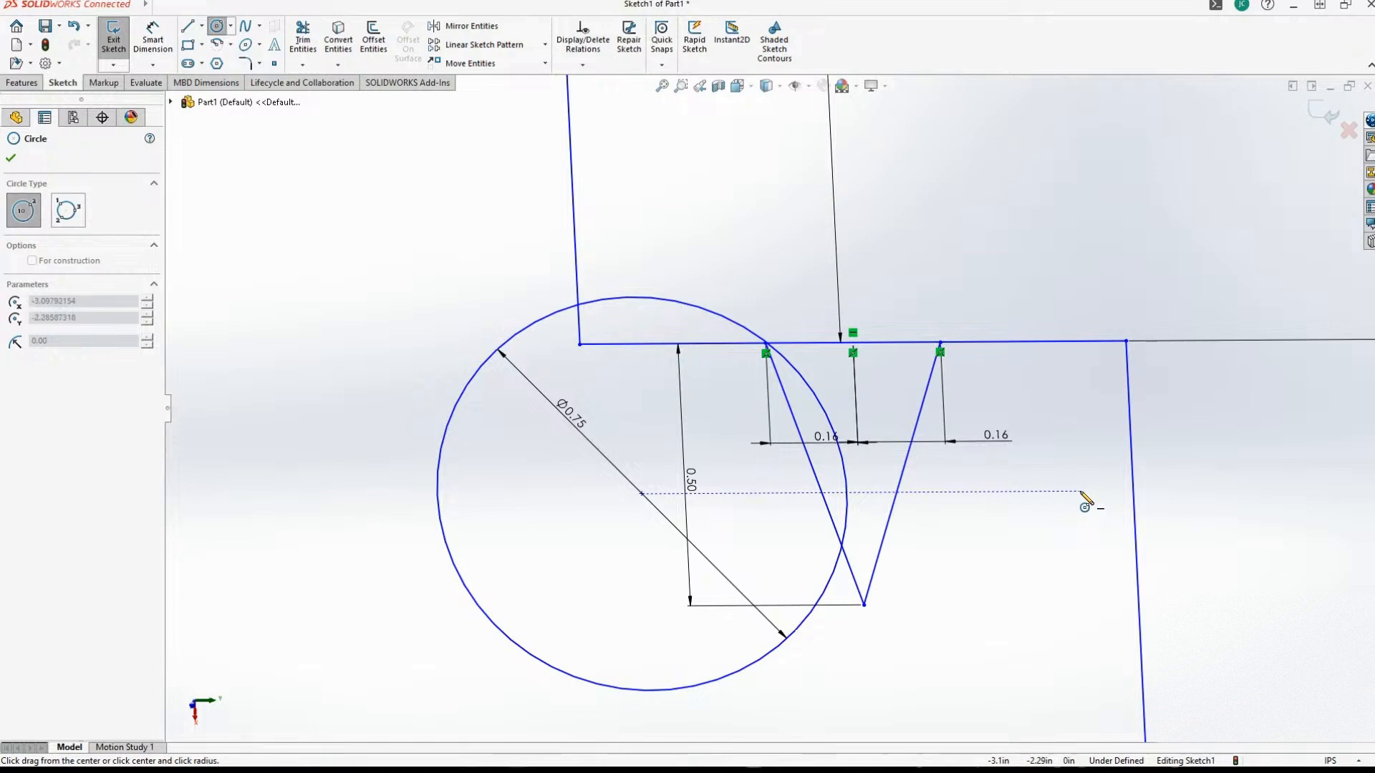
click(1104, 694)
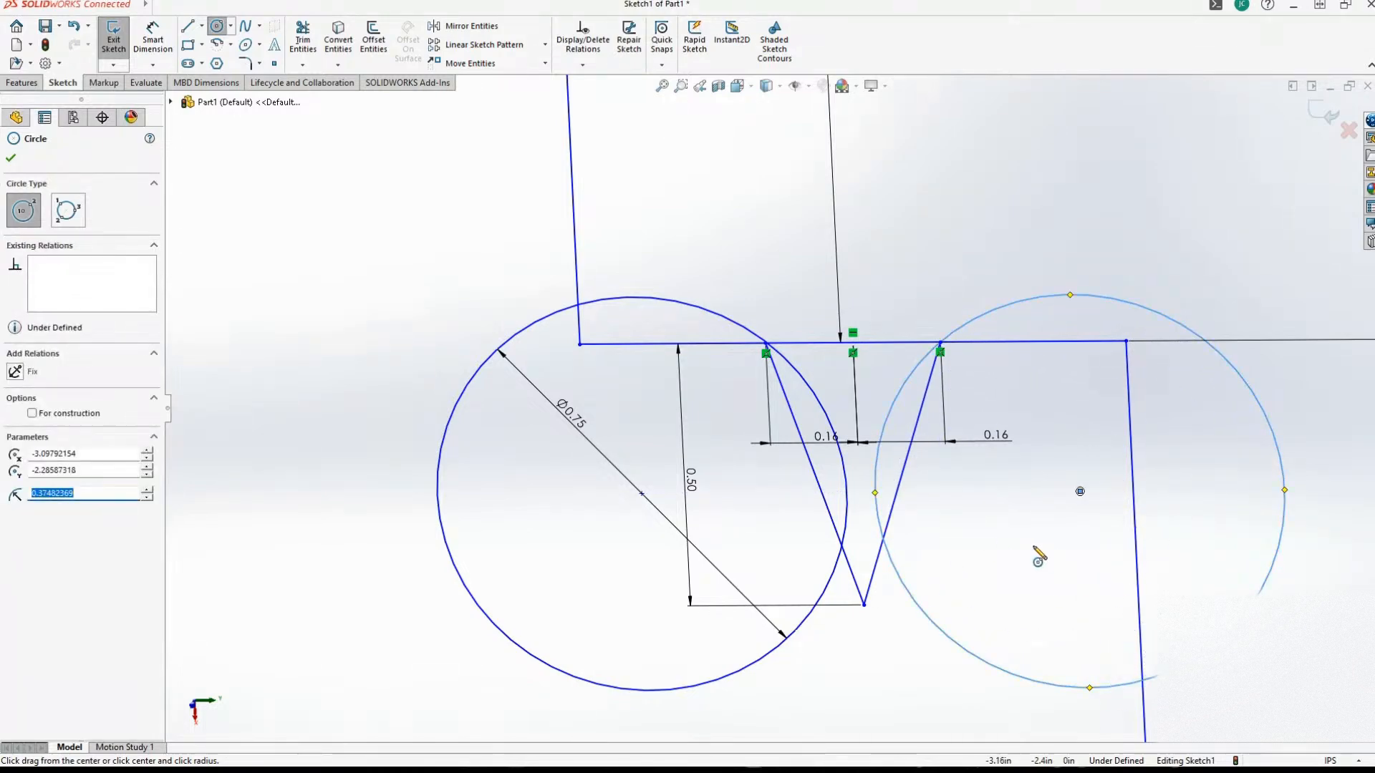
click(147, 34)
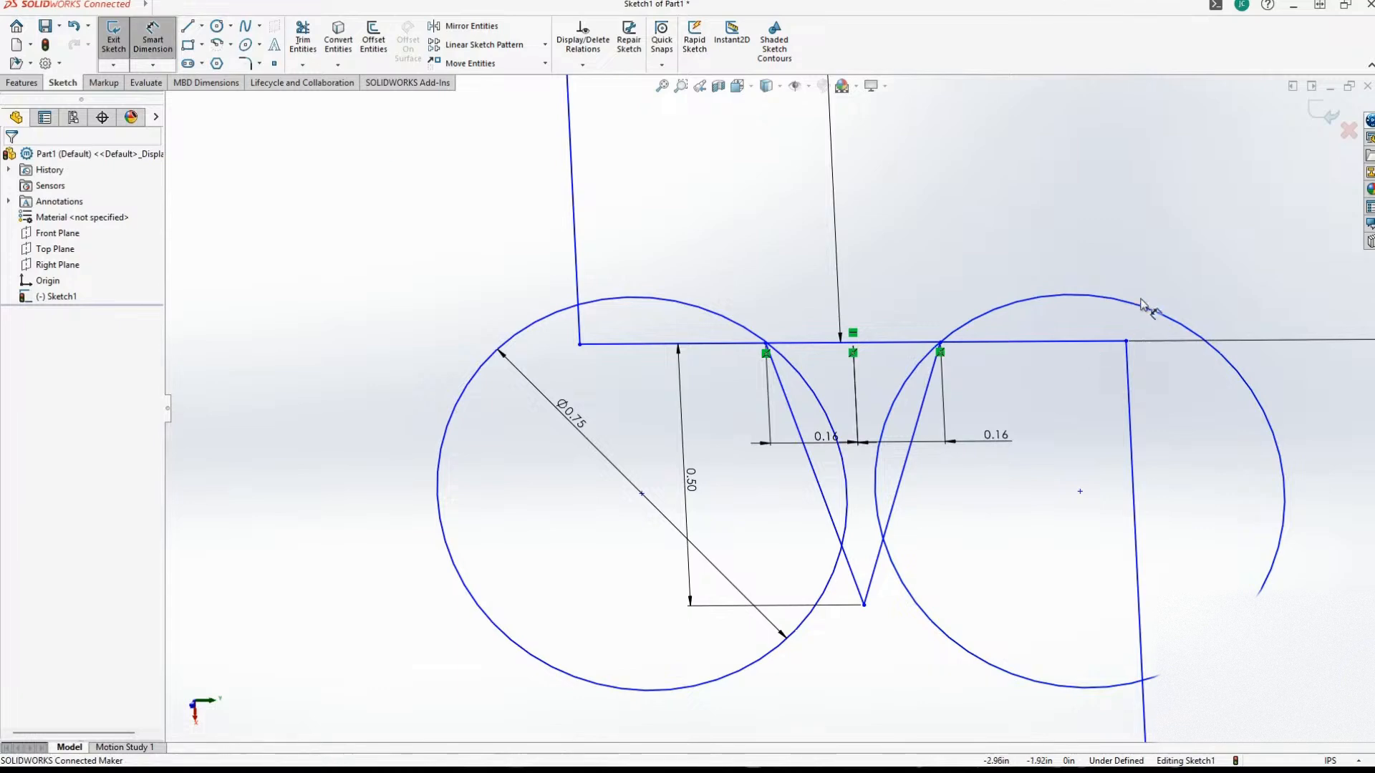
click(1119, 307)
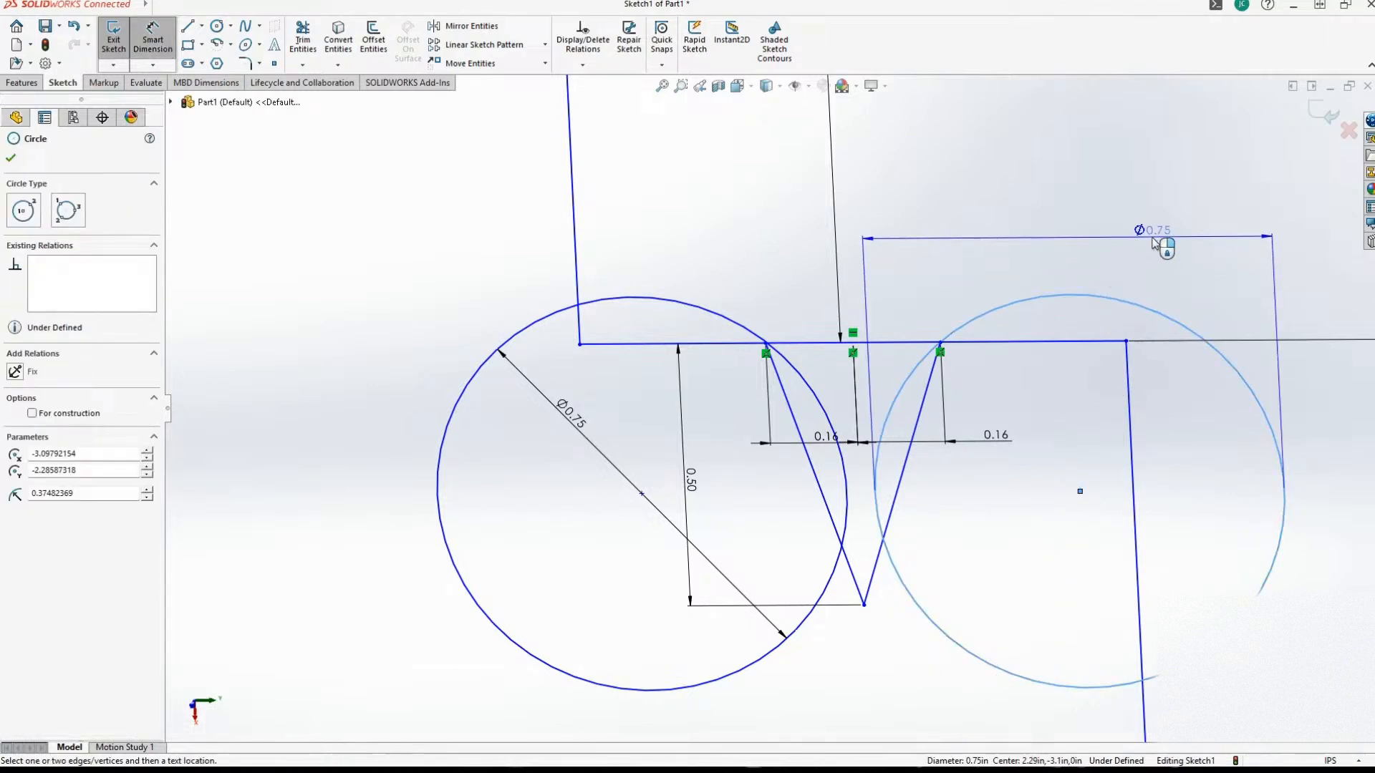
click(1153, 242)
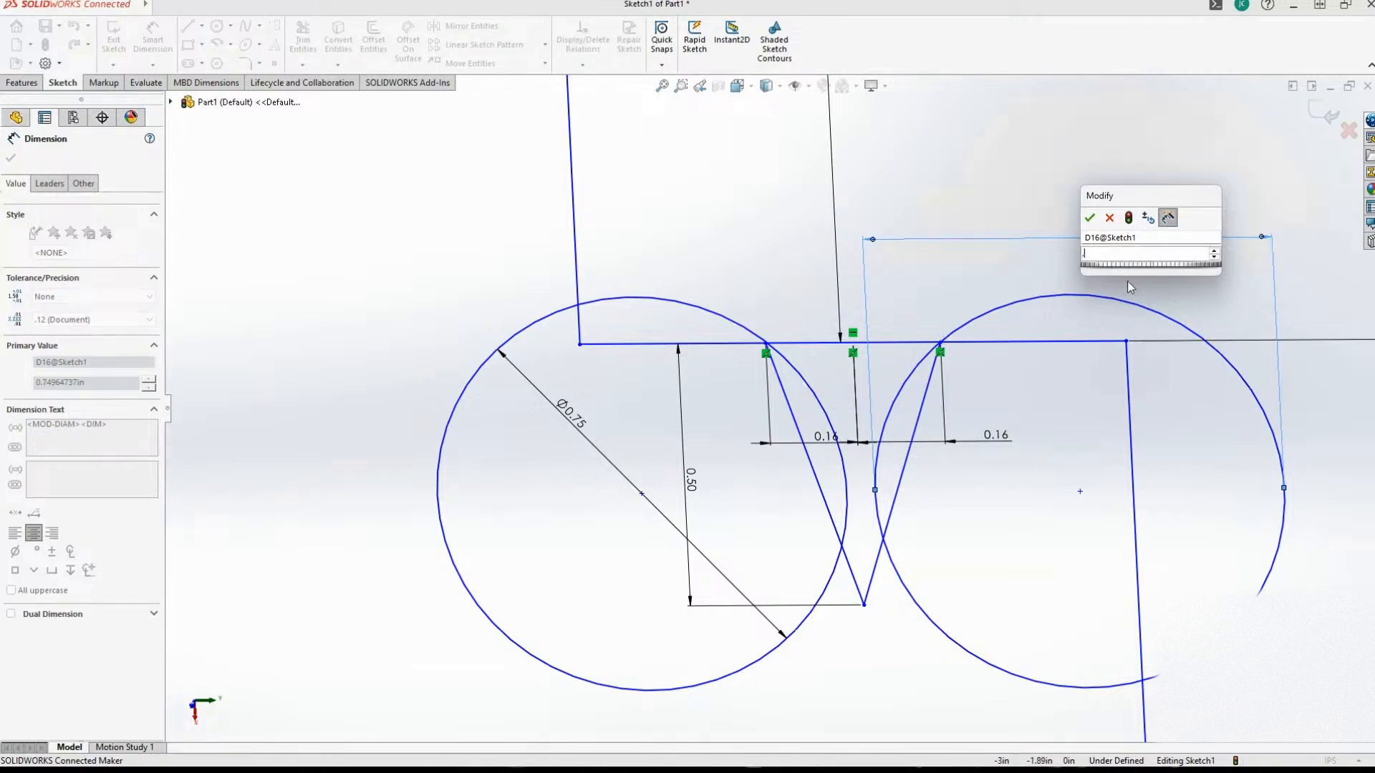
text(.75)
key(Return)
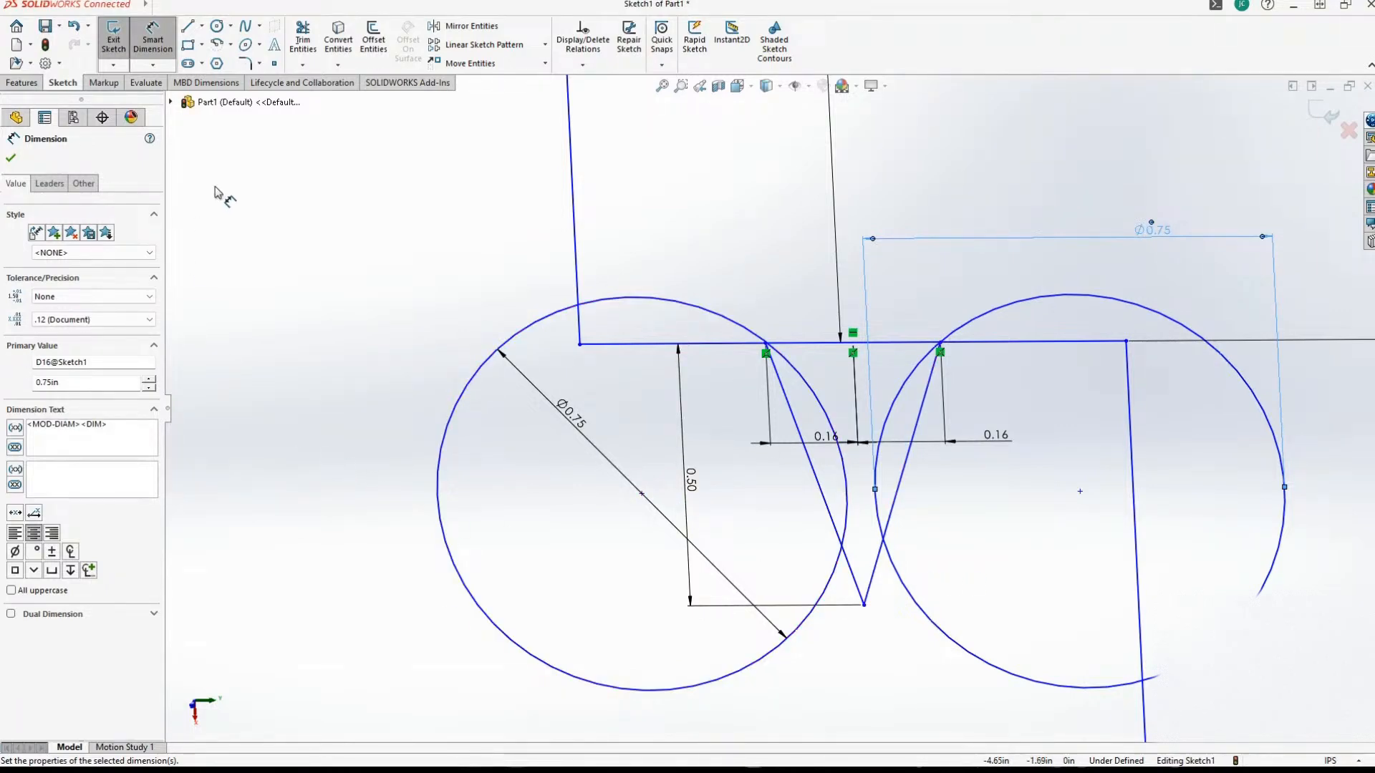
Reposition both 0.75 in circles by their centers so they nearly touch inside the V, keeping the centers level.
key(Escape)
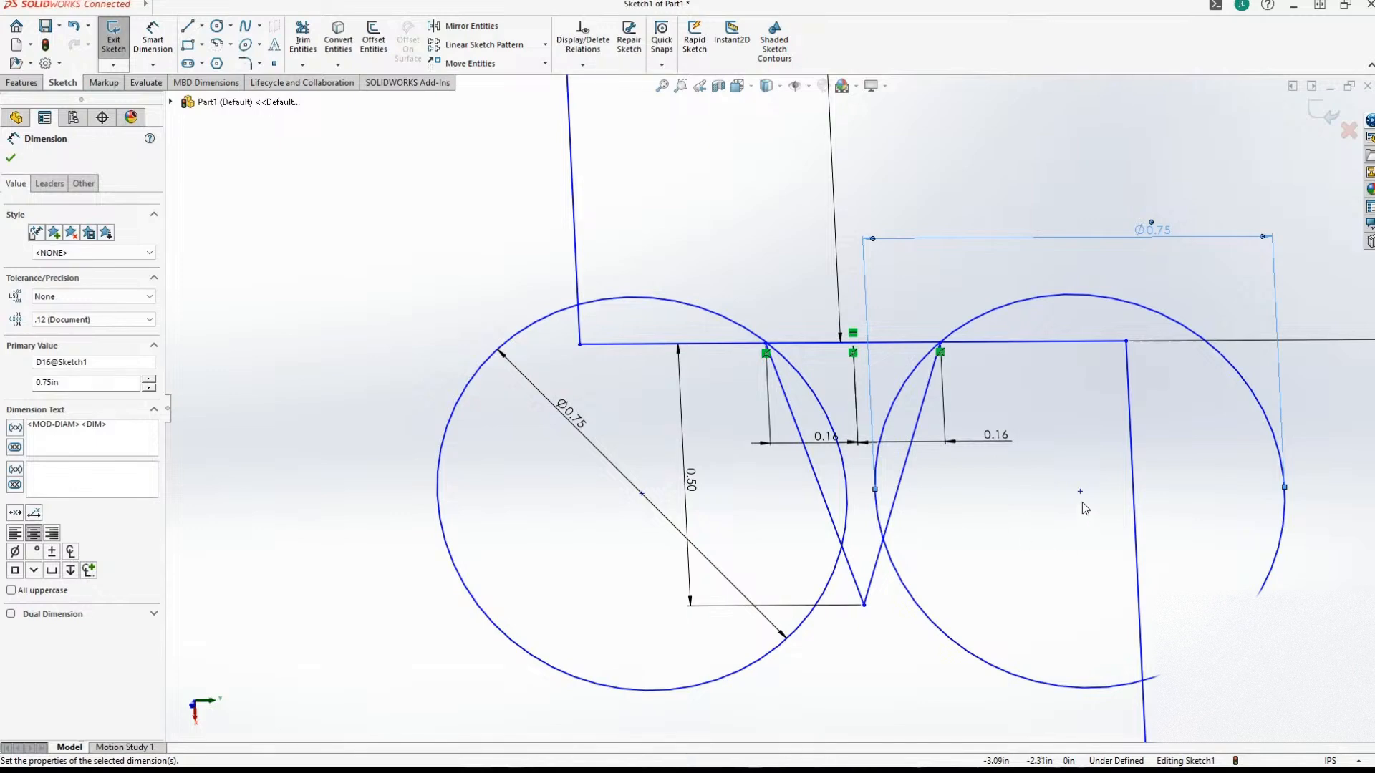
drag(1079, 491, 1066, 499)
drag(642, 494, 652, 494)
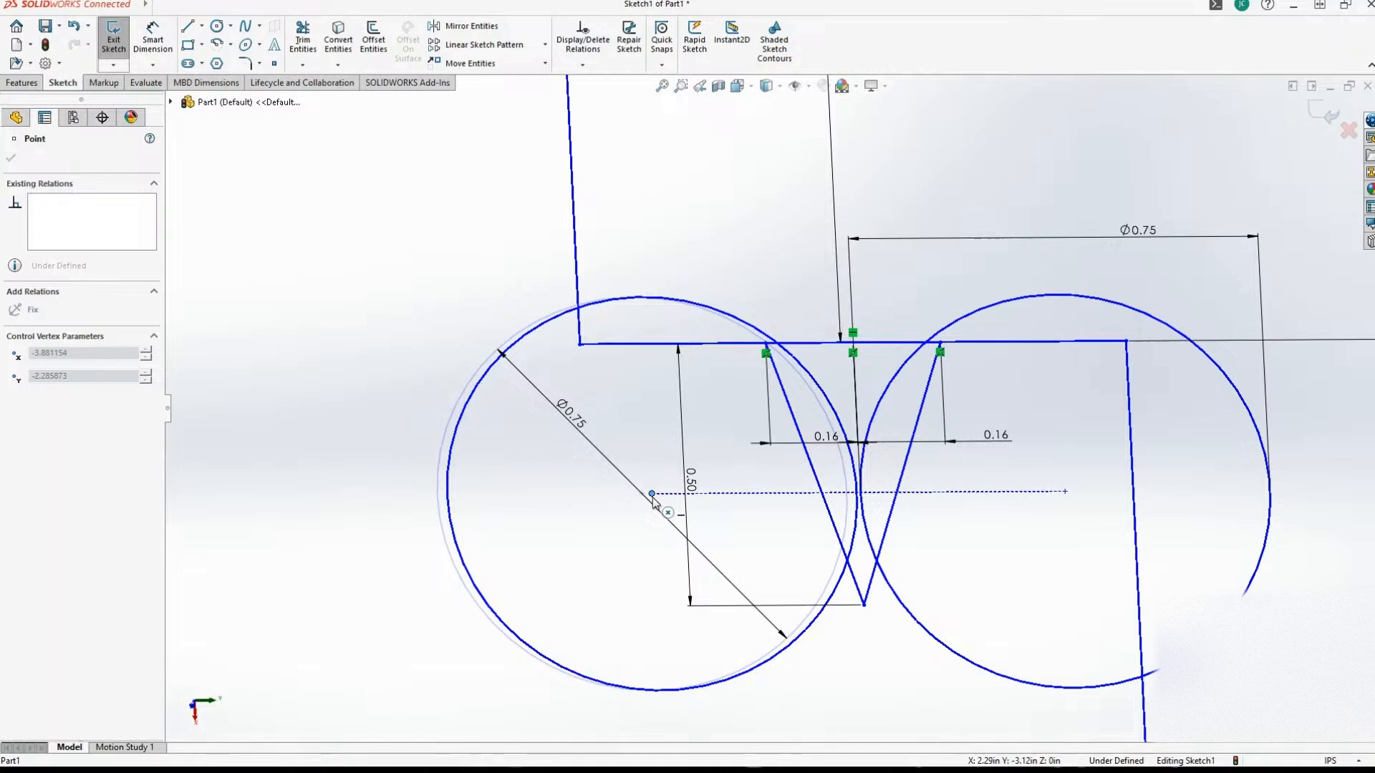
drag(651, 494, 653, 494)
click(1064, 491)
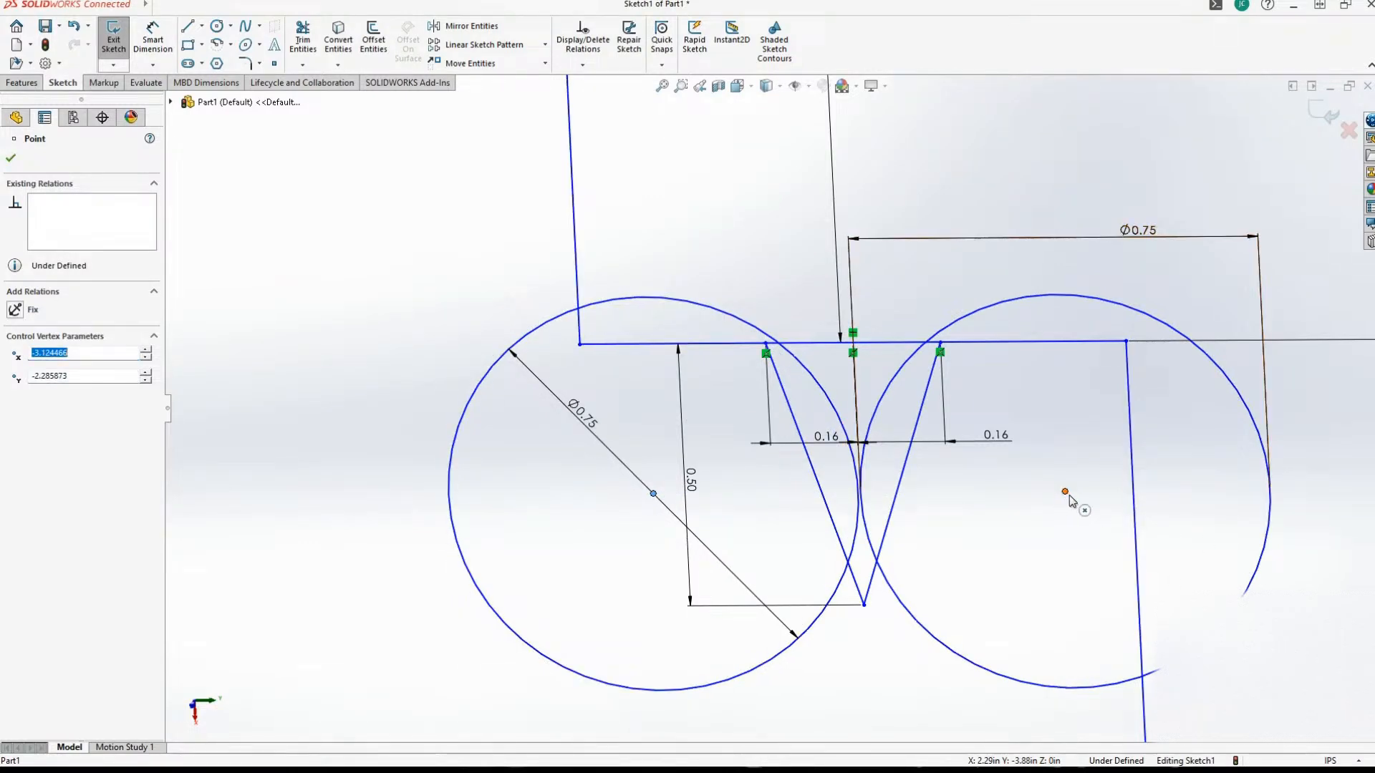
drag(1069, 498, 1070, 500)
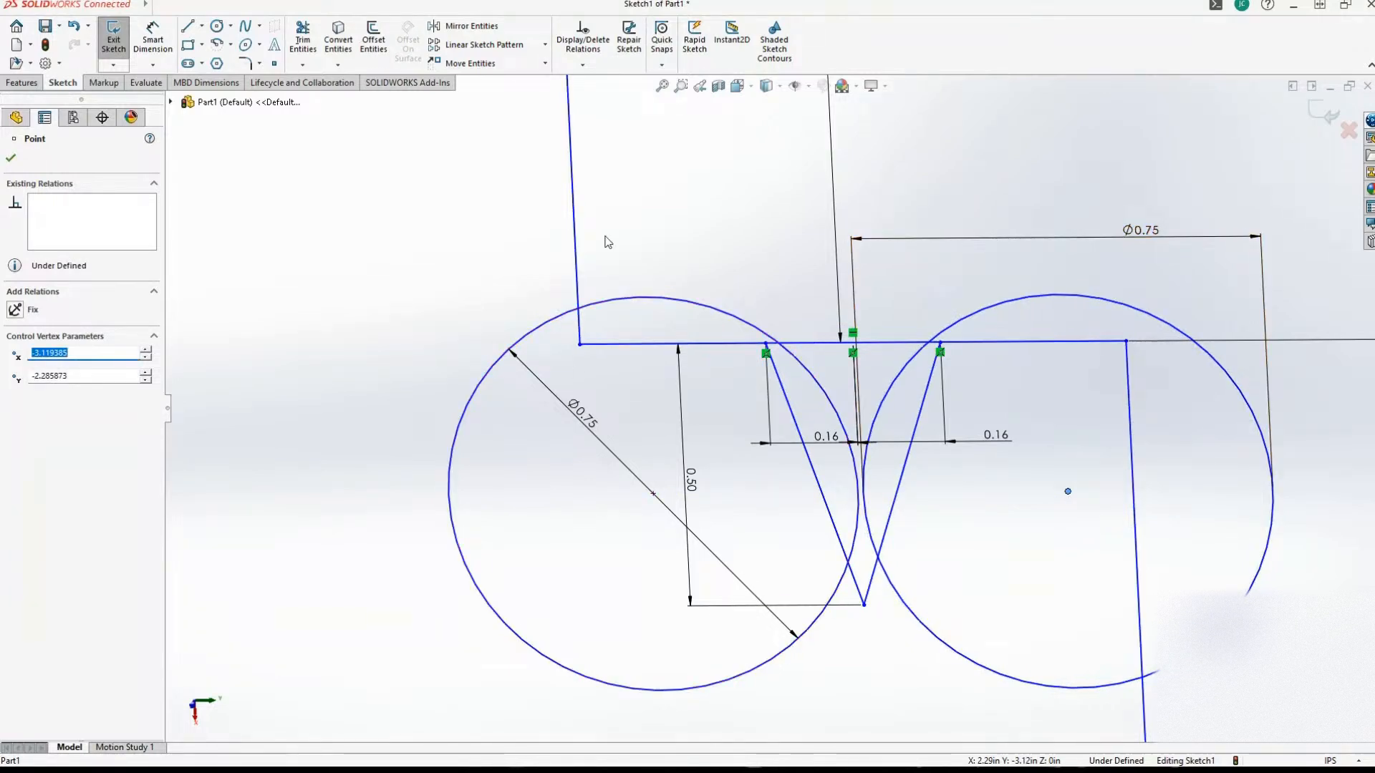
Dimension the distance between the two circles' centers and set it to 0.76 in.
click(155, 7)
click(153, 40)
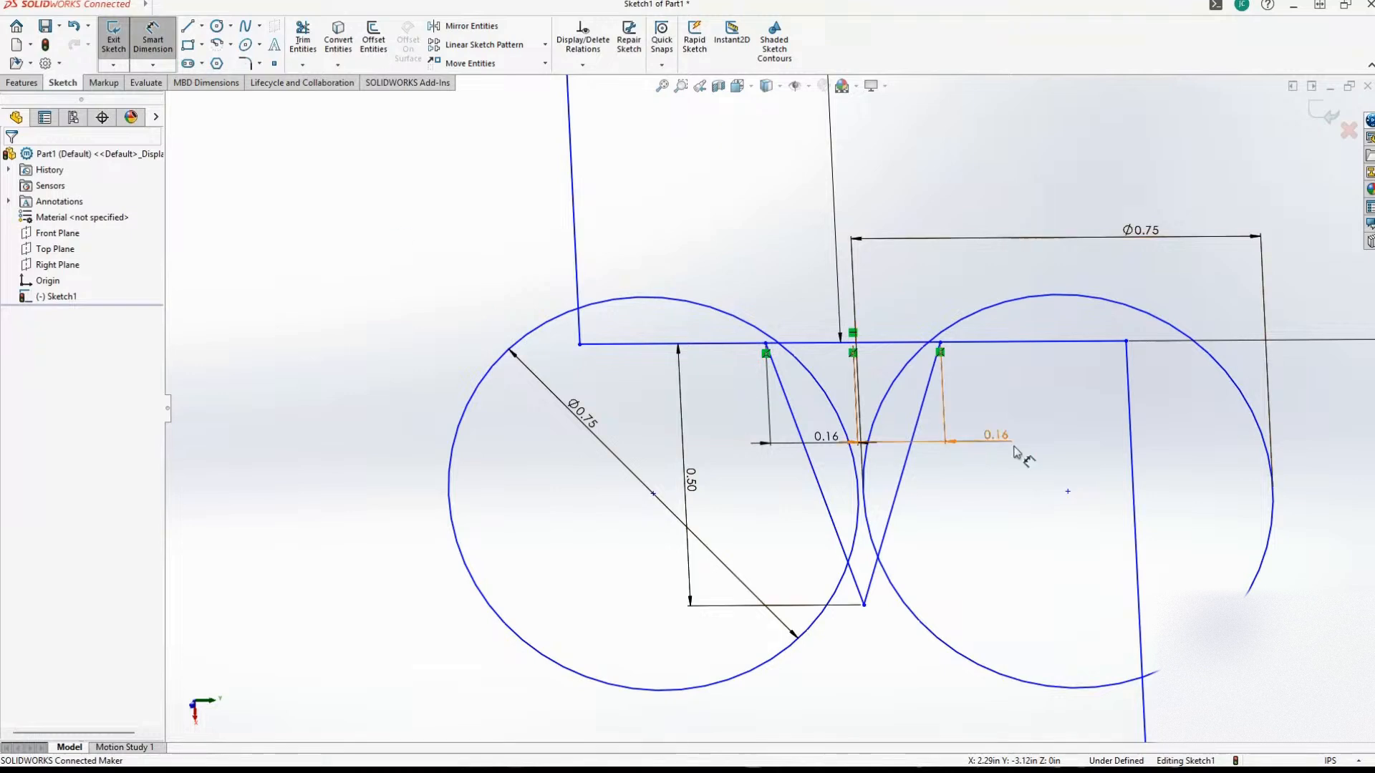
click(815, 374)
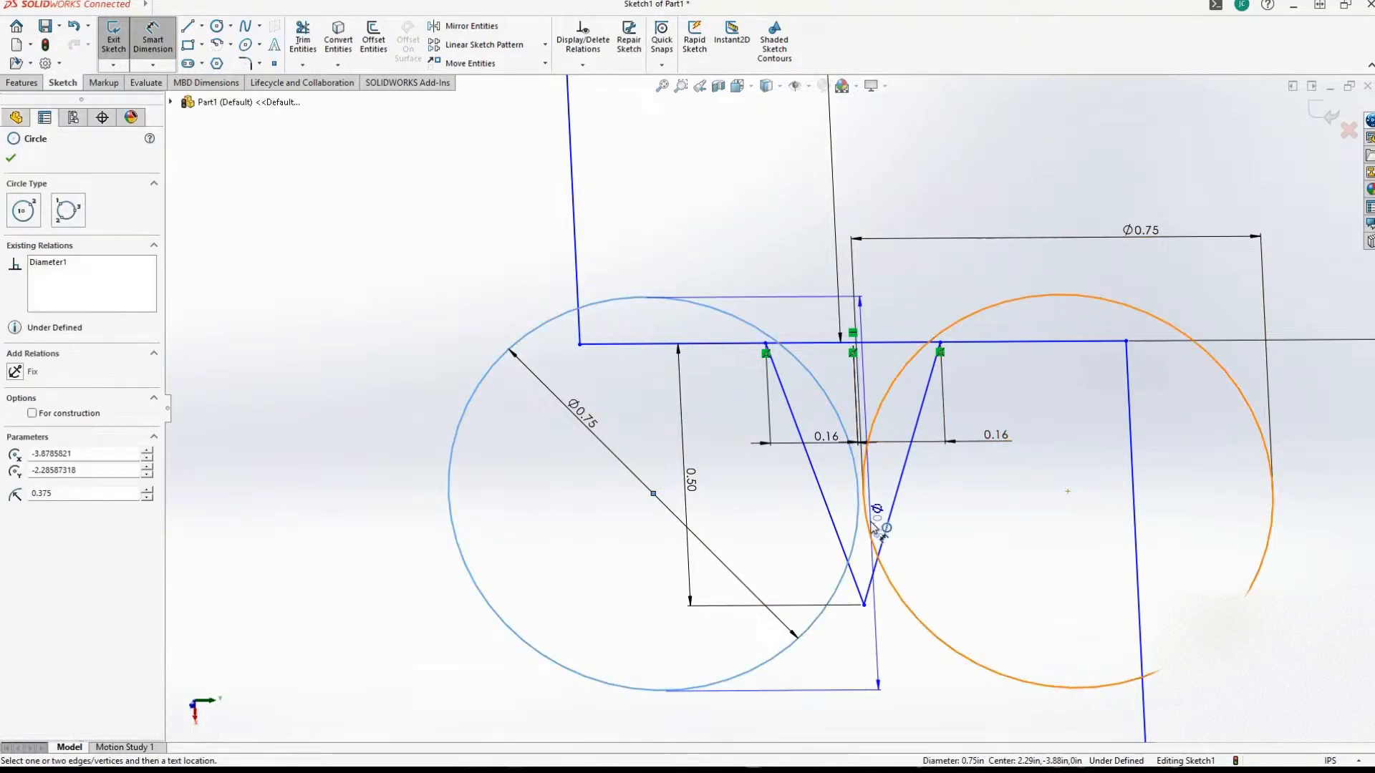
click(875, 537)
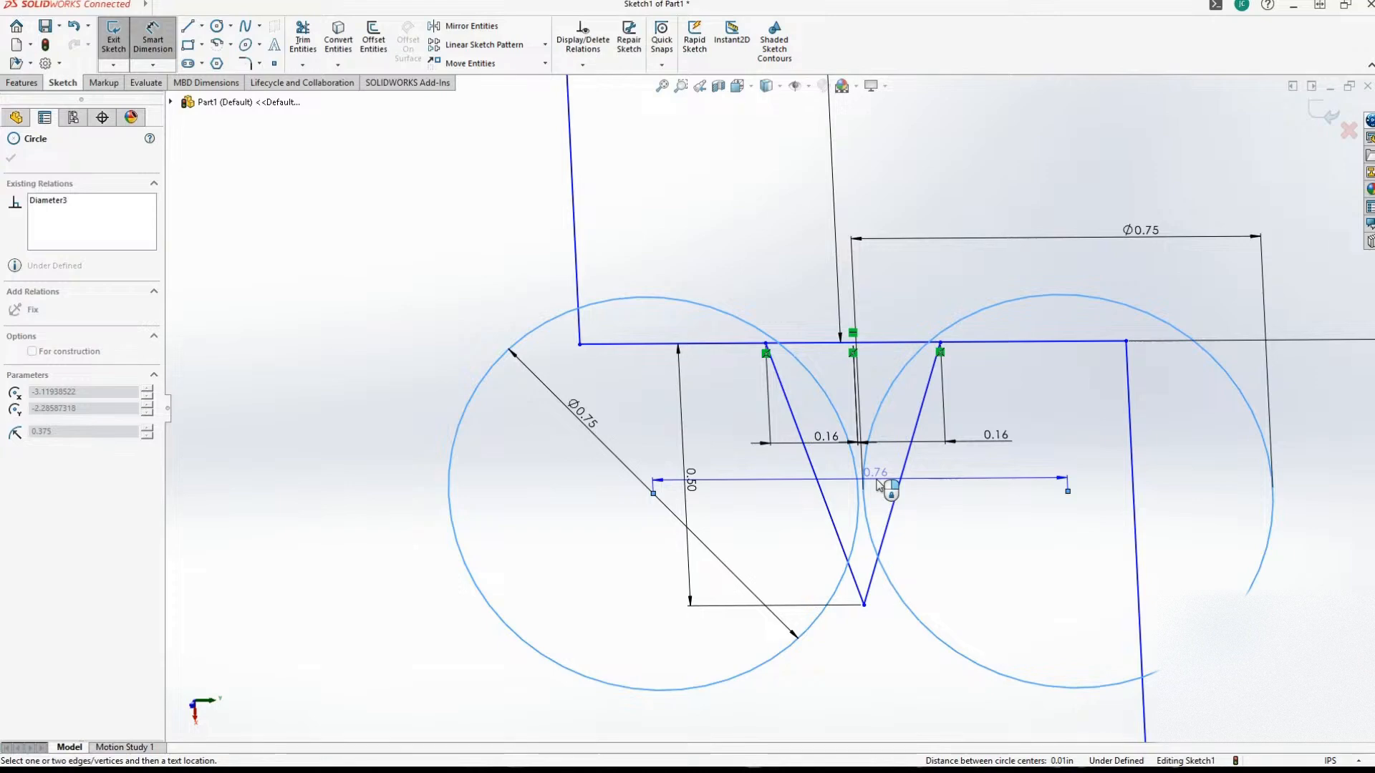
click(879, 484)
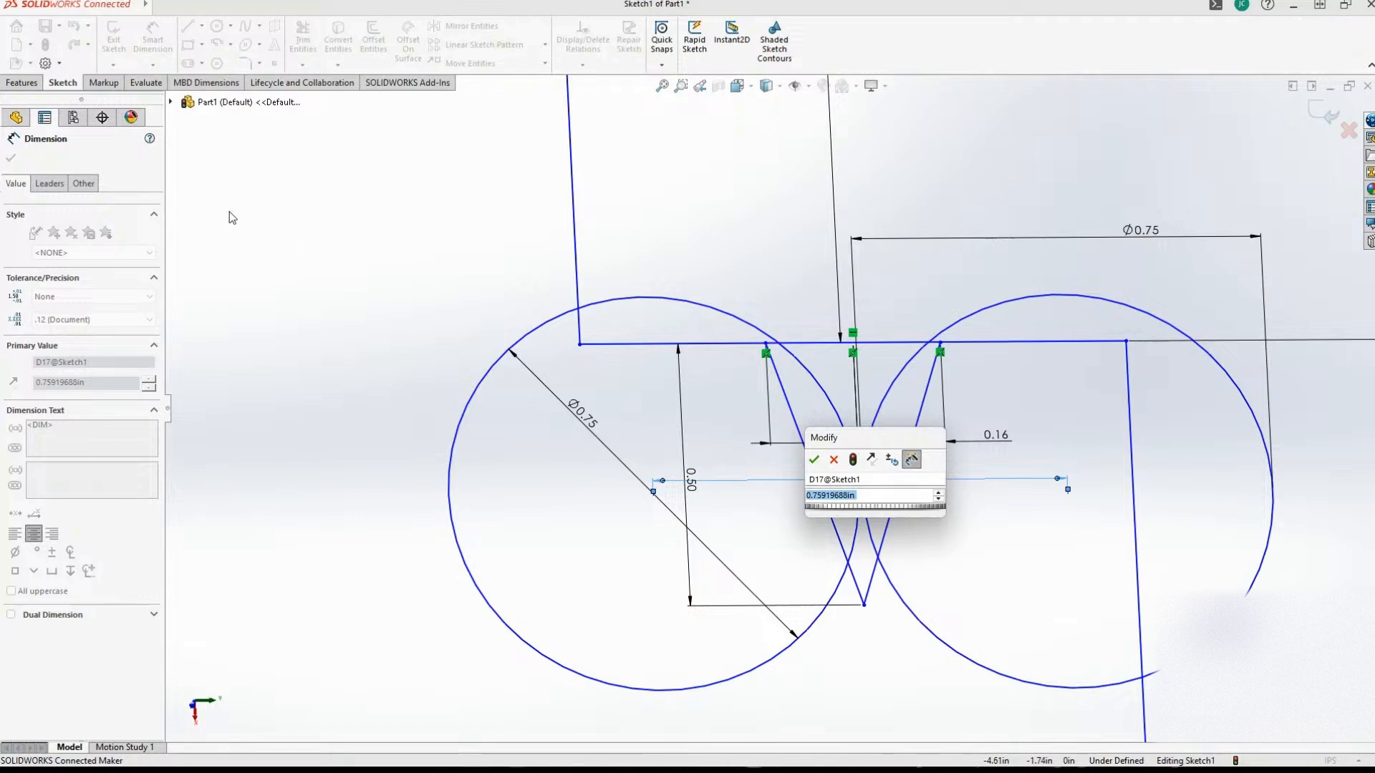
click(356, 298)
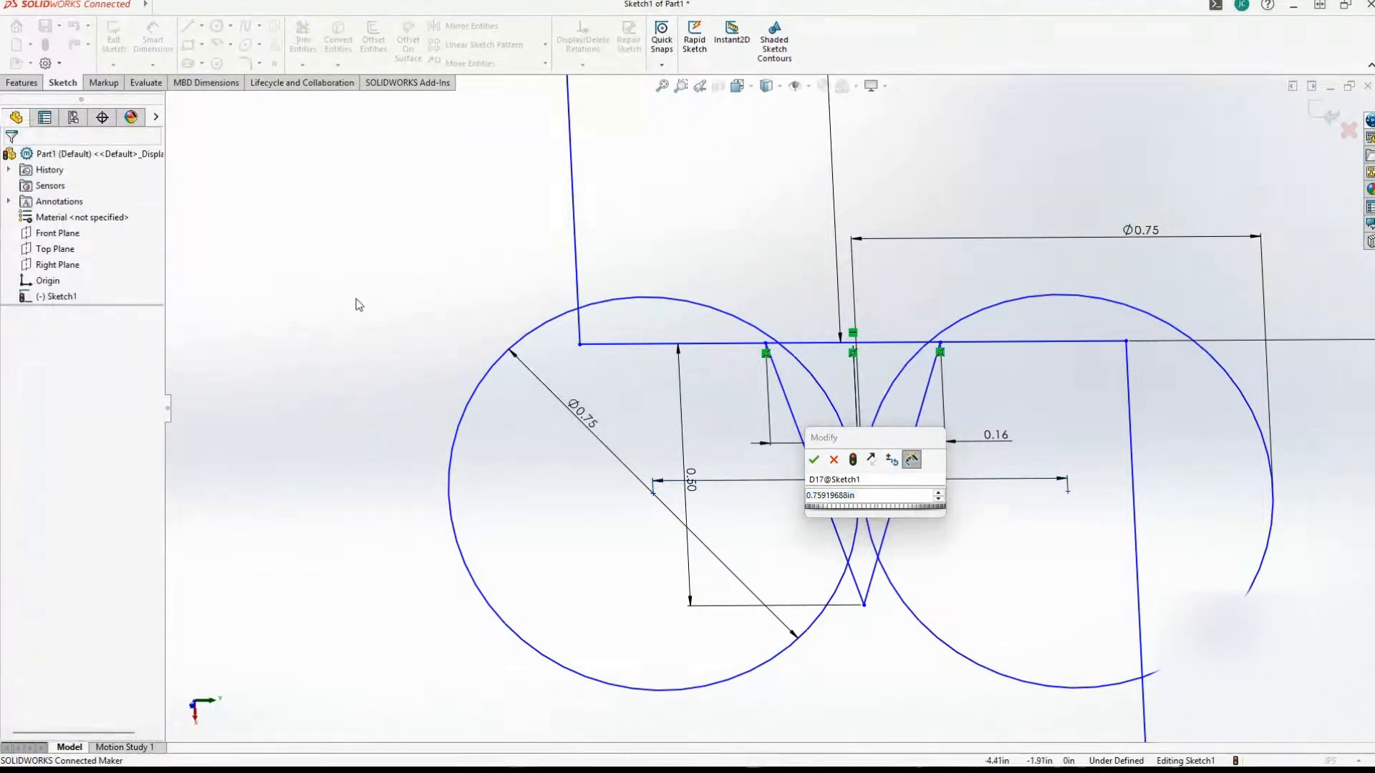
double_click(853, 499)
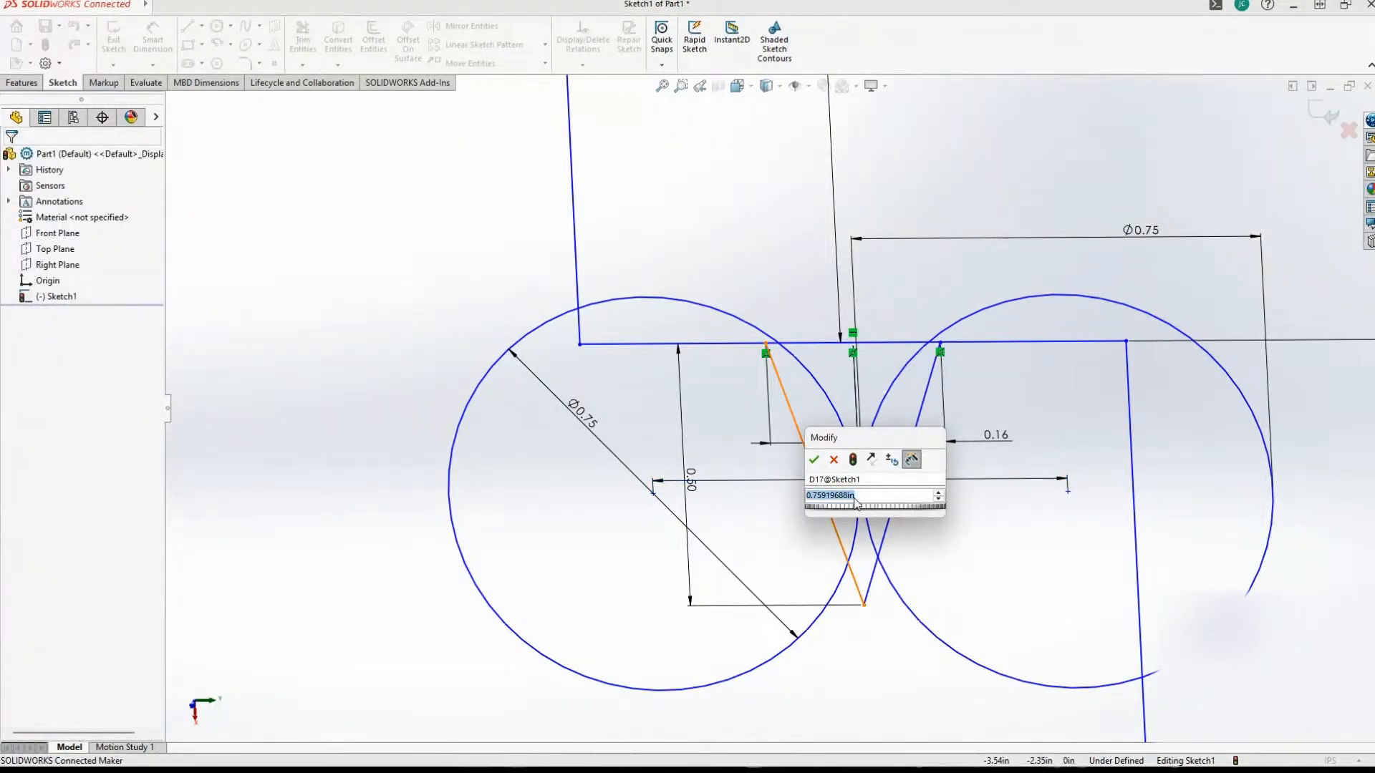
text(.76)
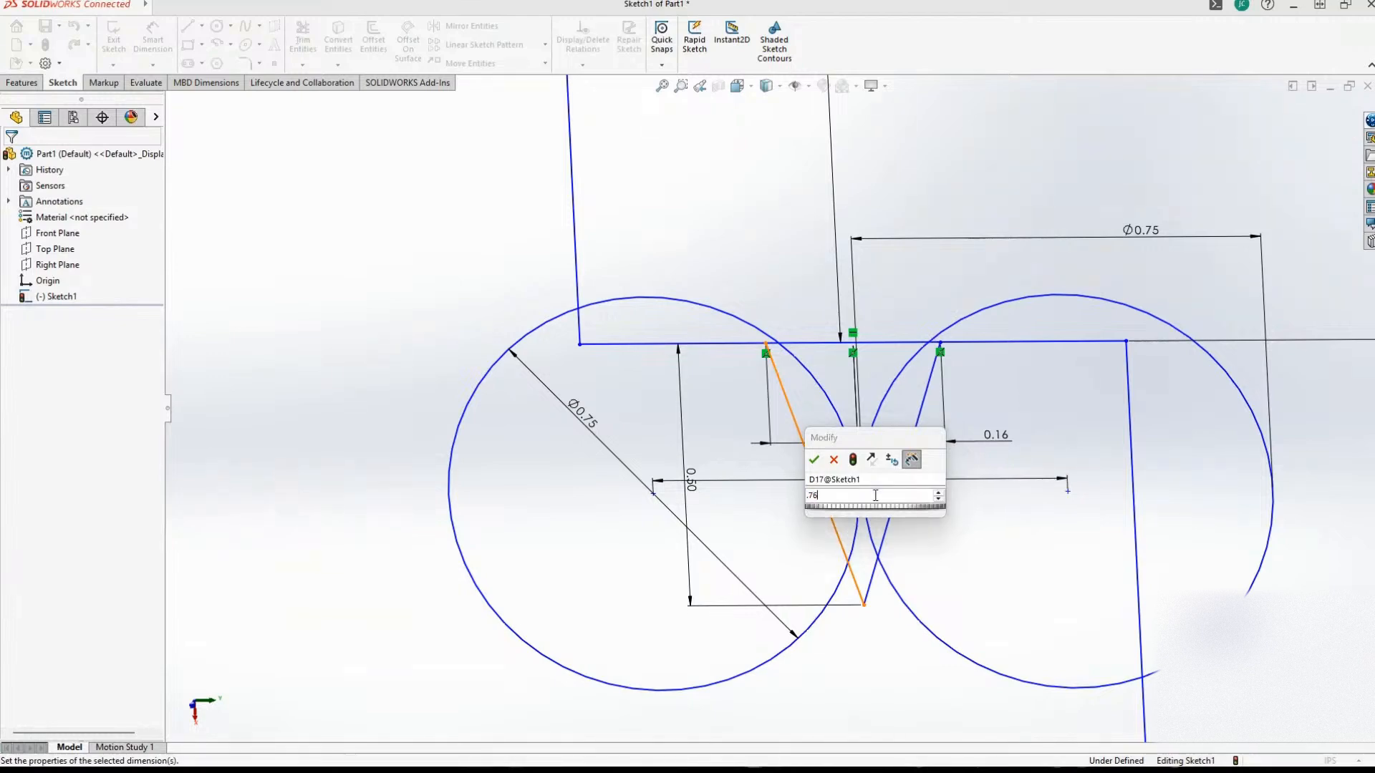
key(Return)
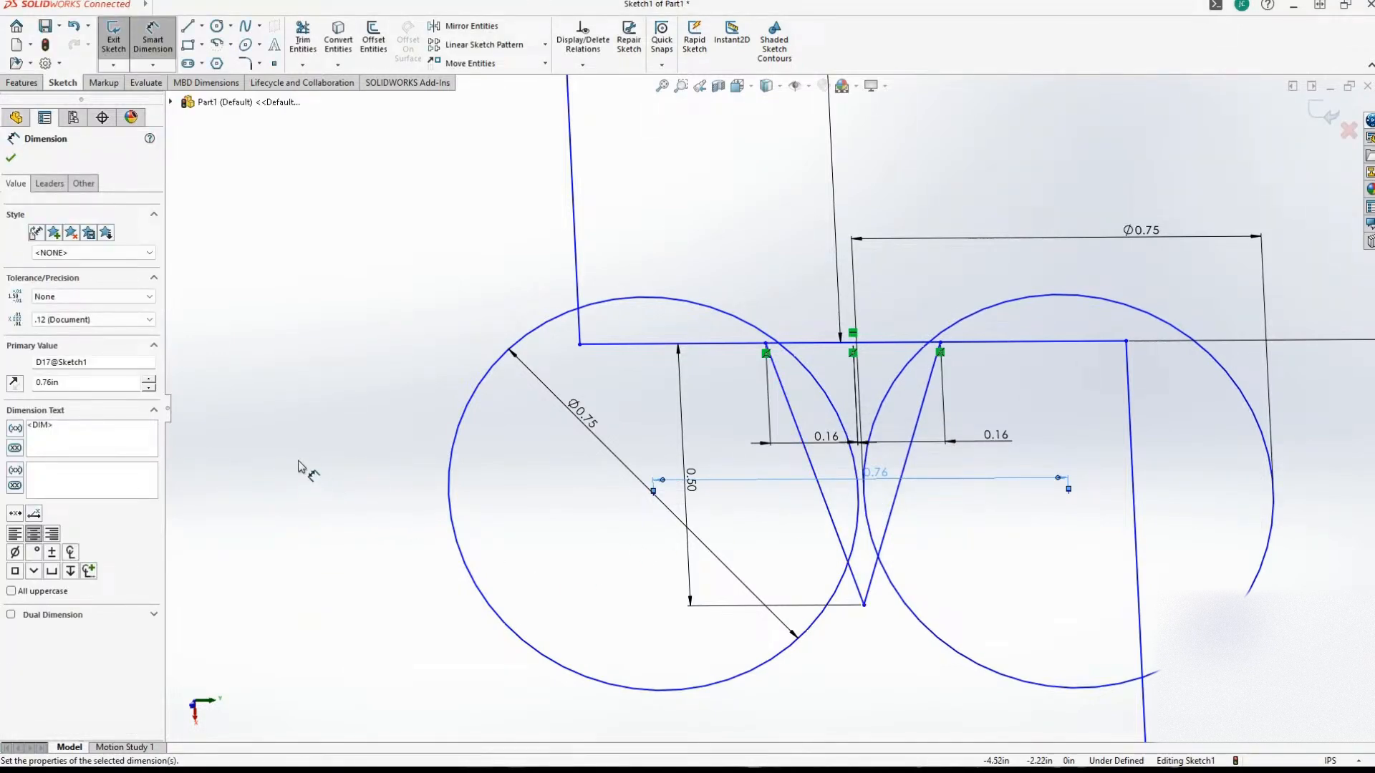
Try to sketch a horizontal line from the first circle's edge across the lower part of the V.
click(187, 27)
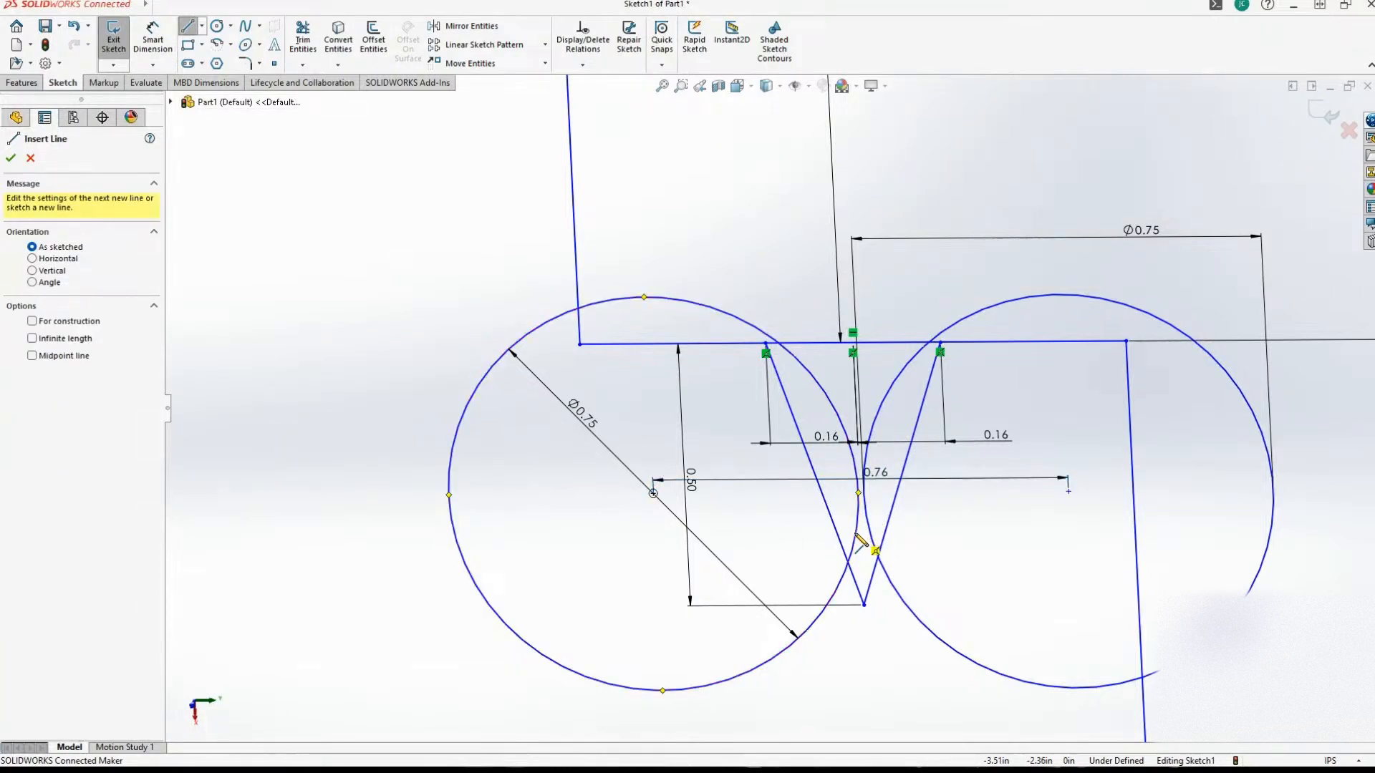
click(870, 533)
click(1037, 531)
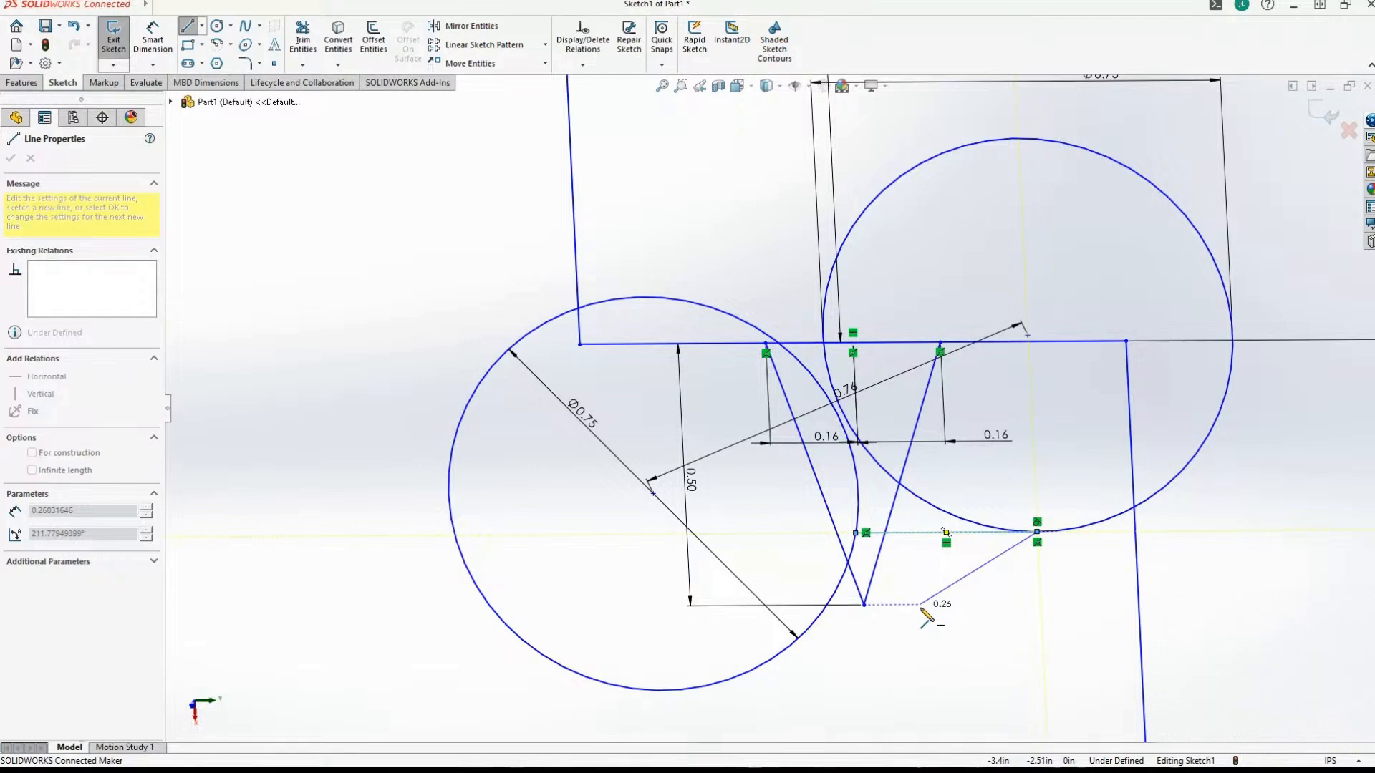
key(ctrl+z)
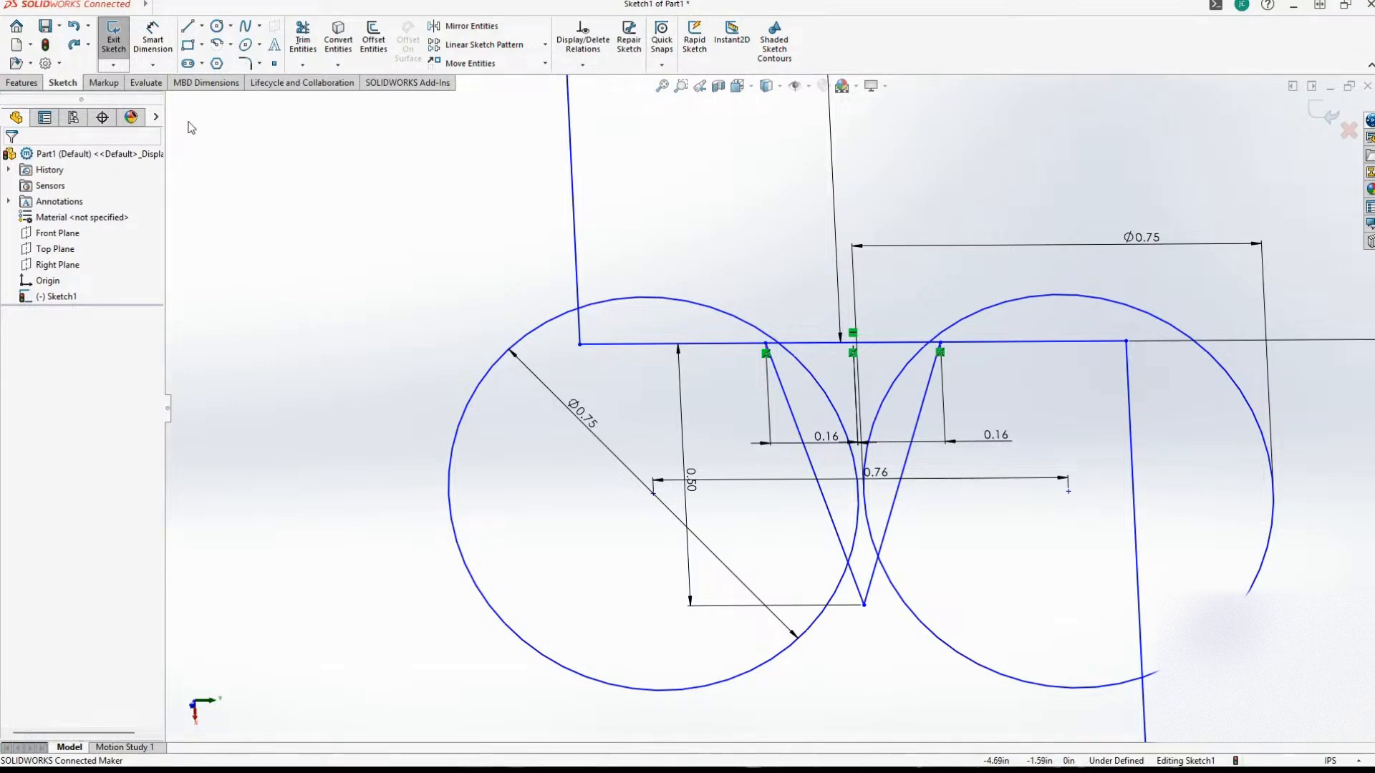
Trim both circles with the Trim to closest option, keeping only their arcs inside the V notch.
click(303, 36)
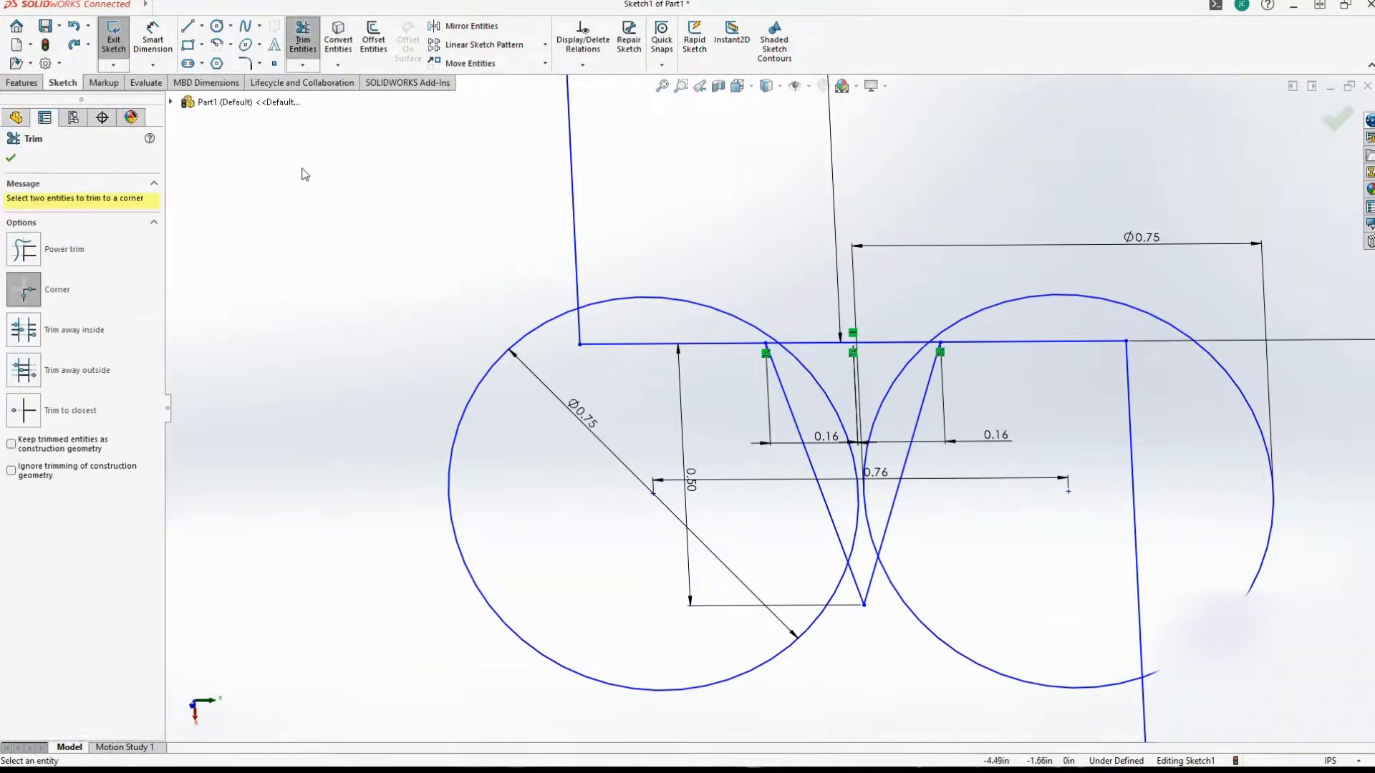
click(65, 338)
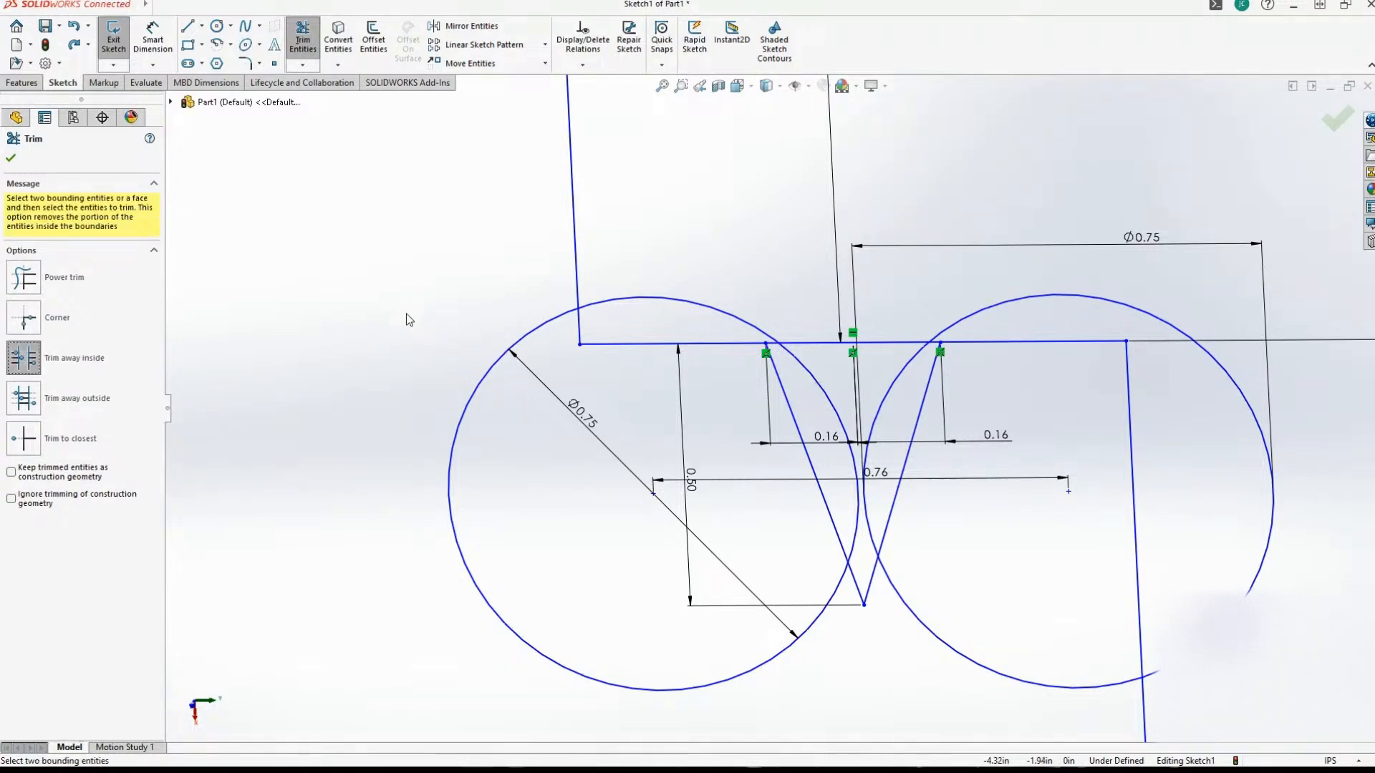
click(451, 480)
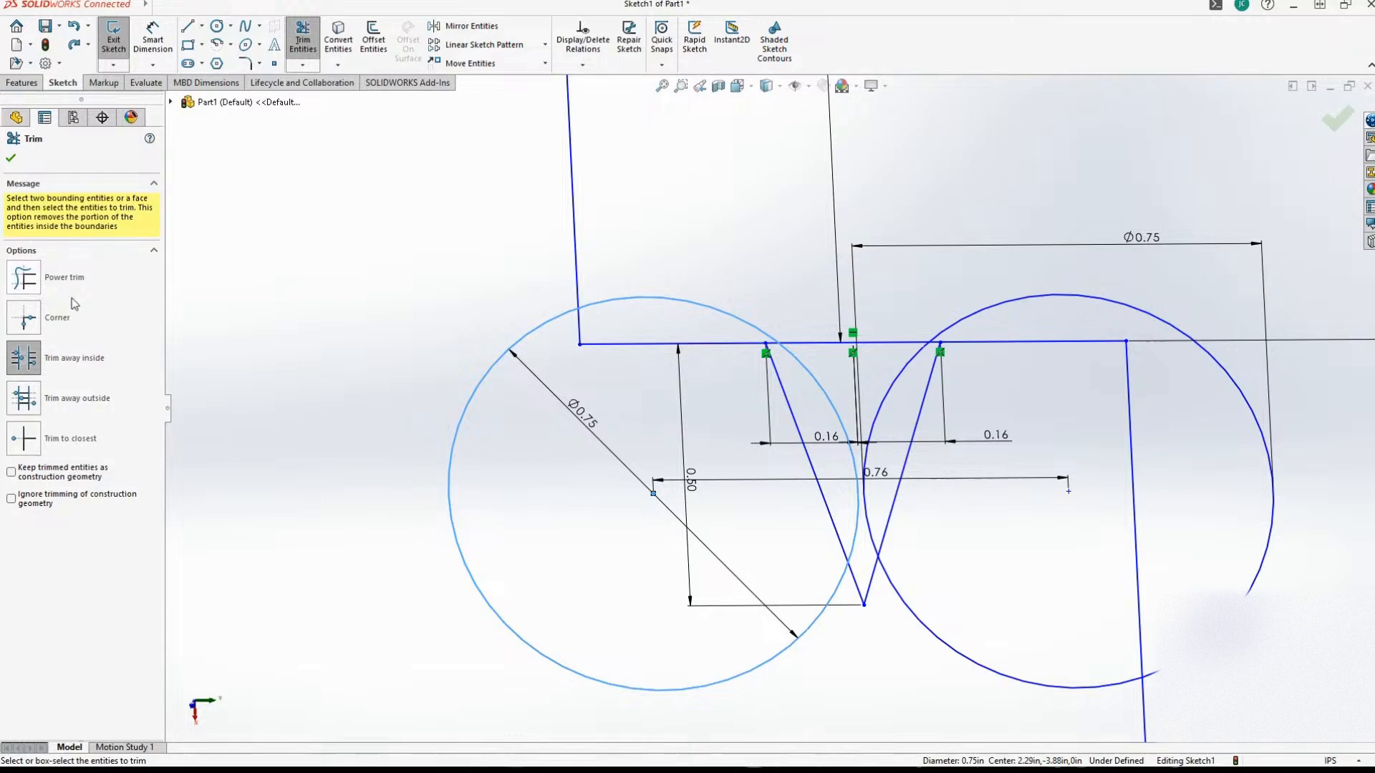
click(64, 439)
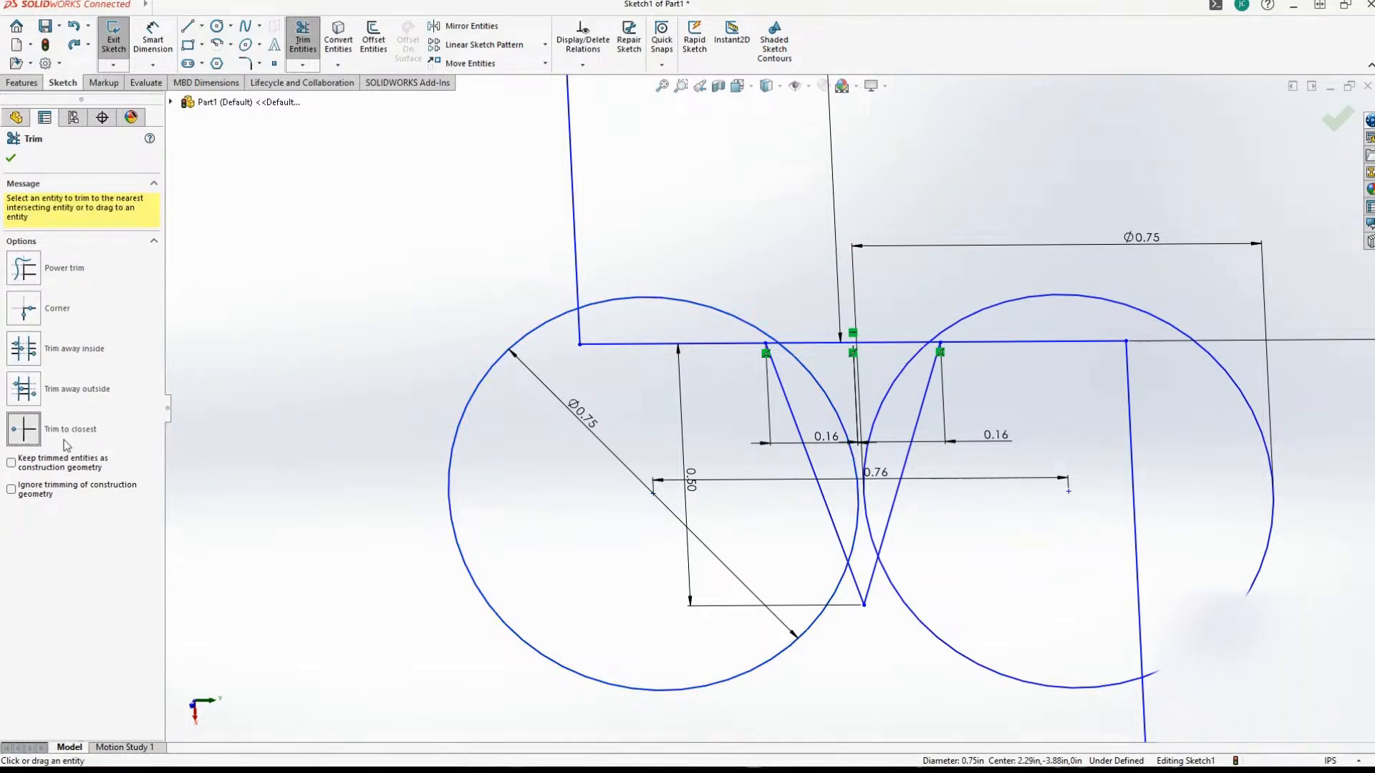
click(566, 320)
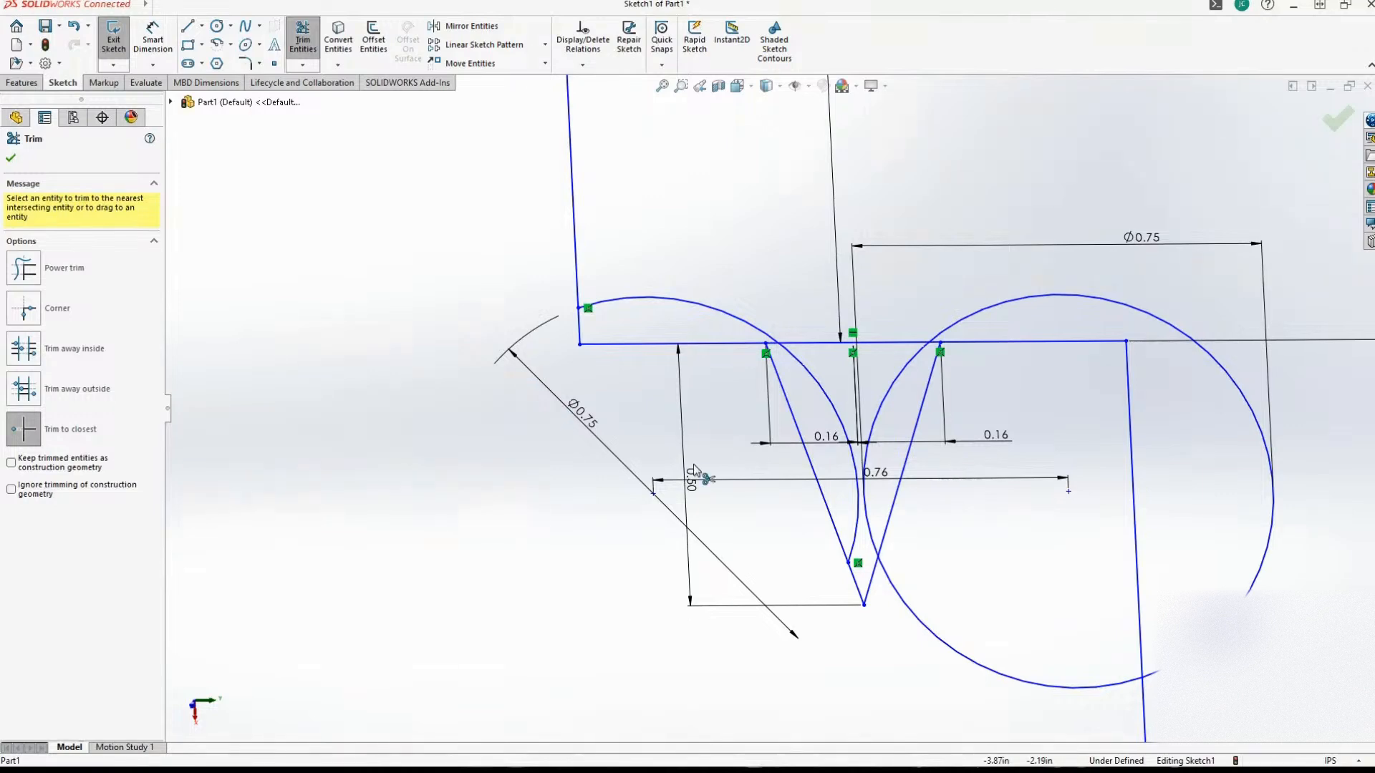
click(916, 620)
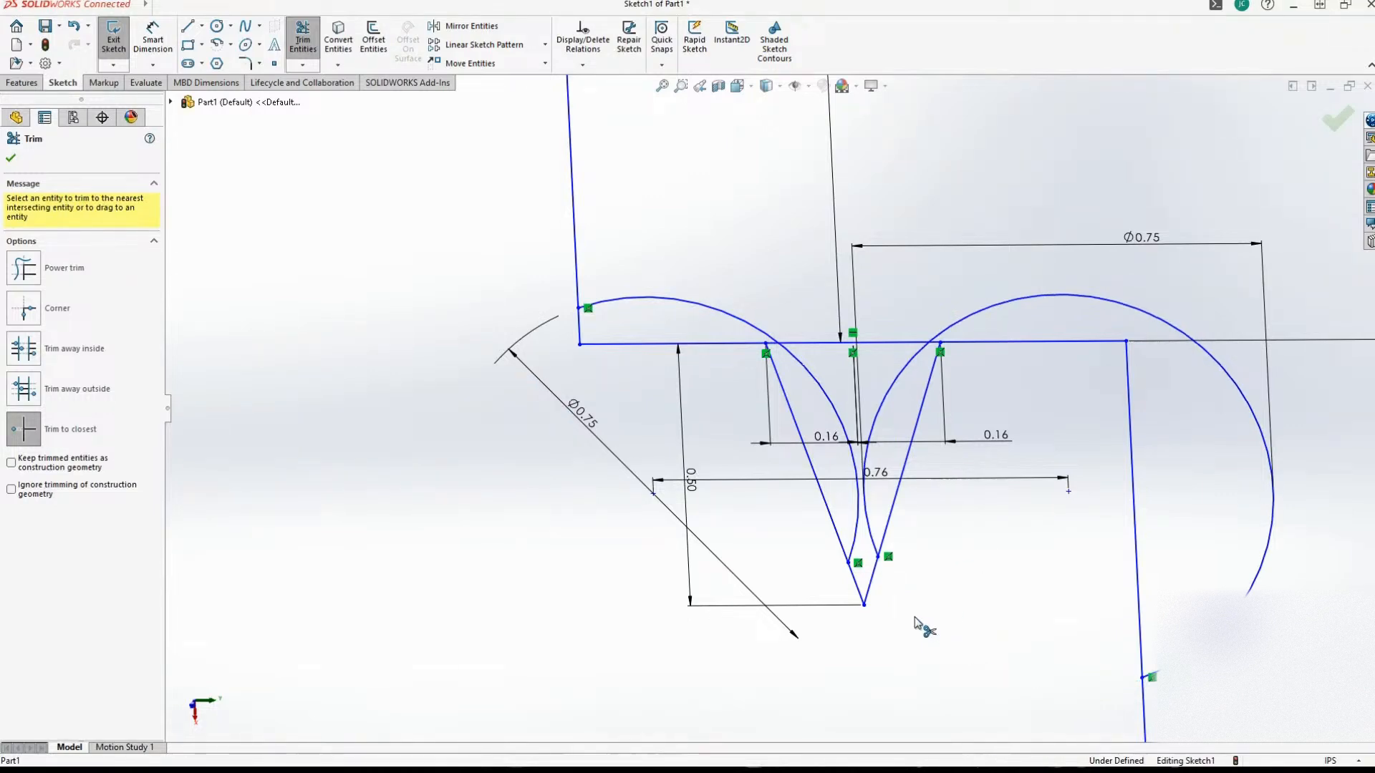
click(1213, 632)
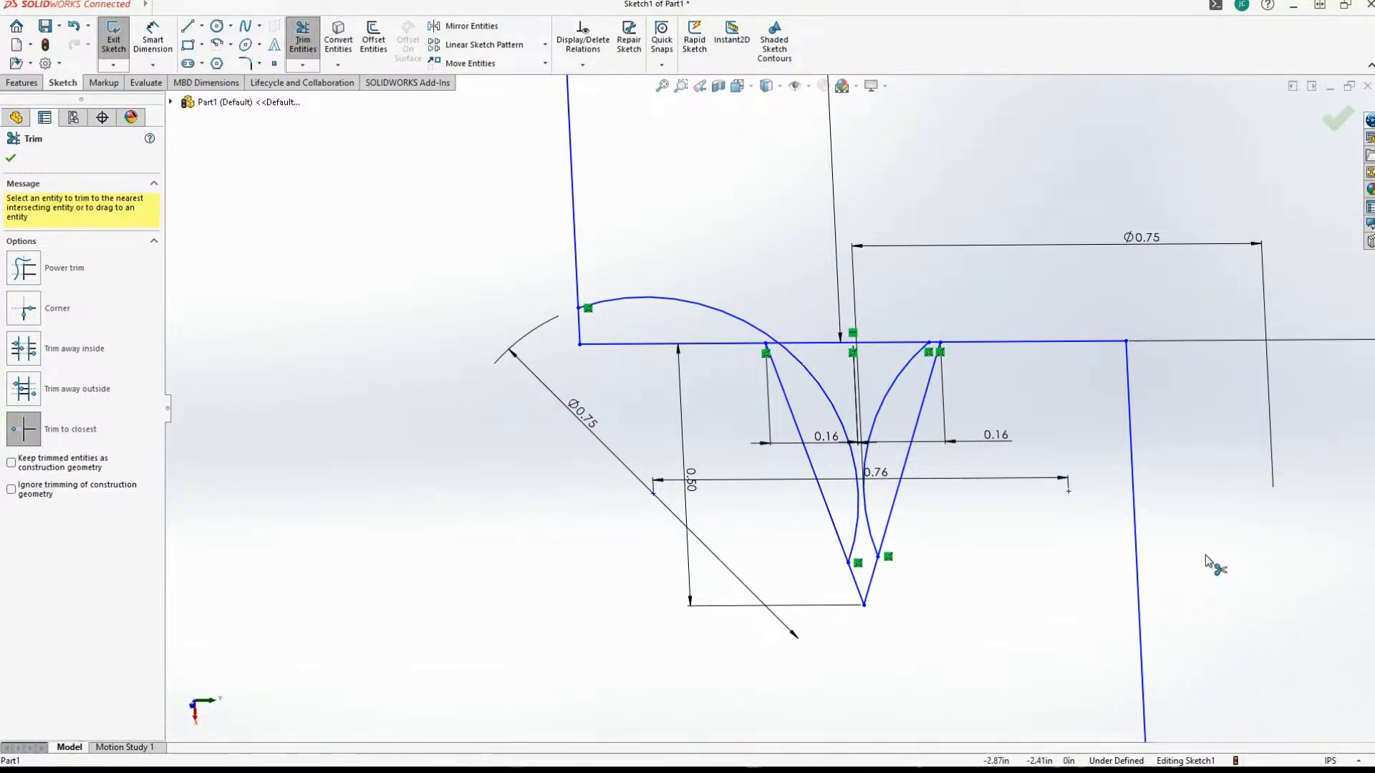
click(719, 315)
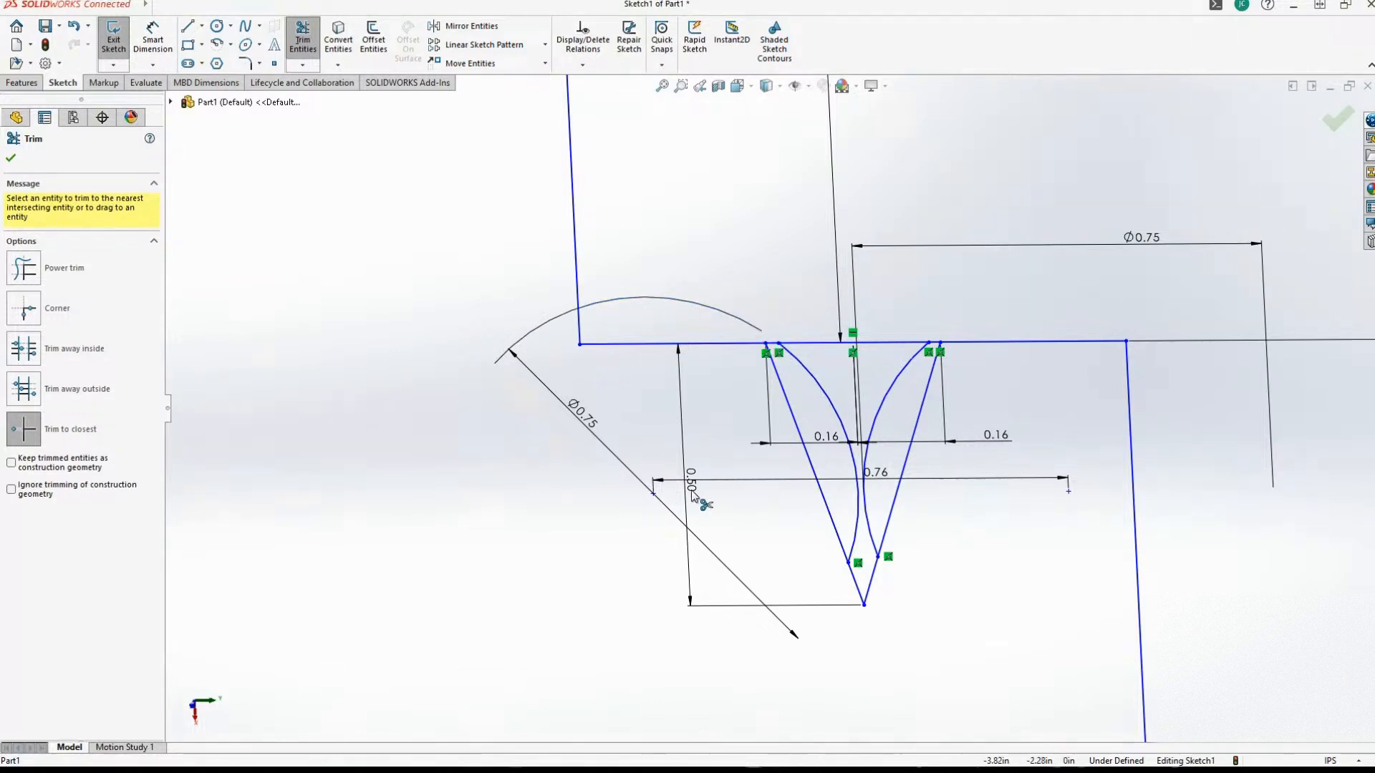
Trim the V's two upper side segments and the ledge line between the arcs, accepting deletion of the associated dimensions.
click(797, 430)
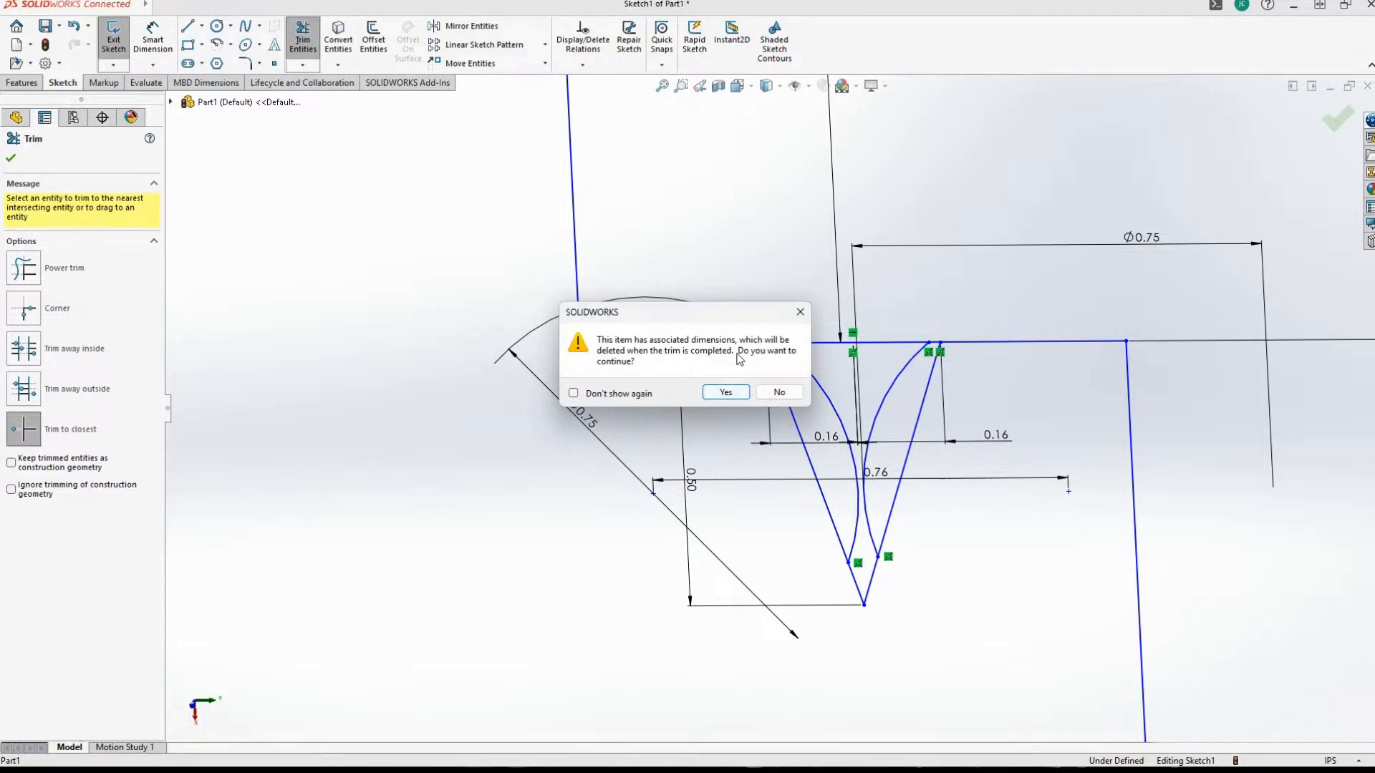
click(725, 392)
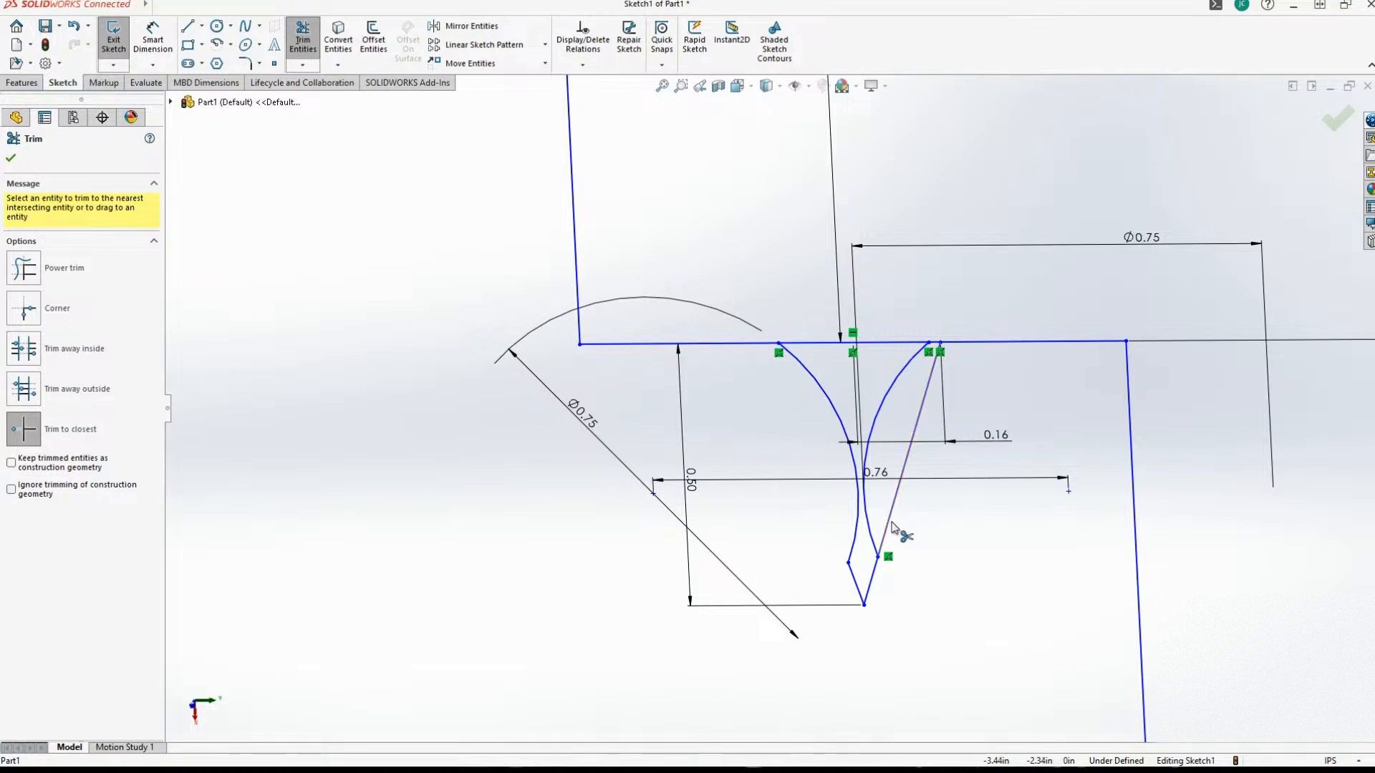
click(893, 526)
click(726, 392)
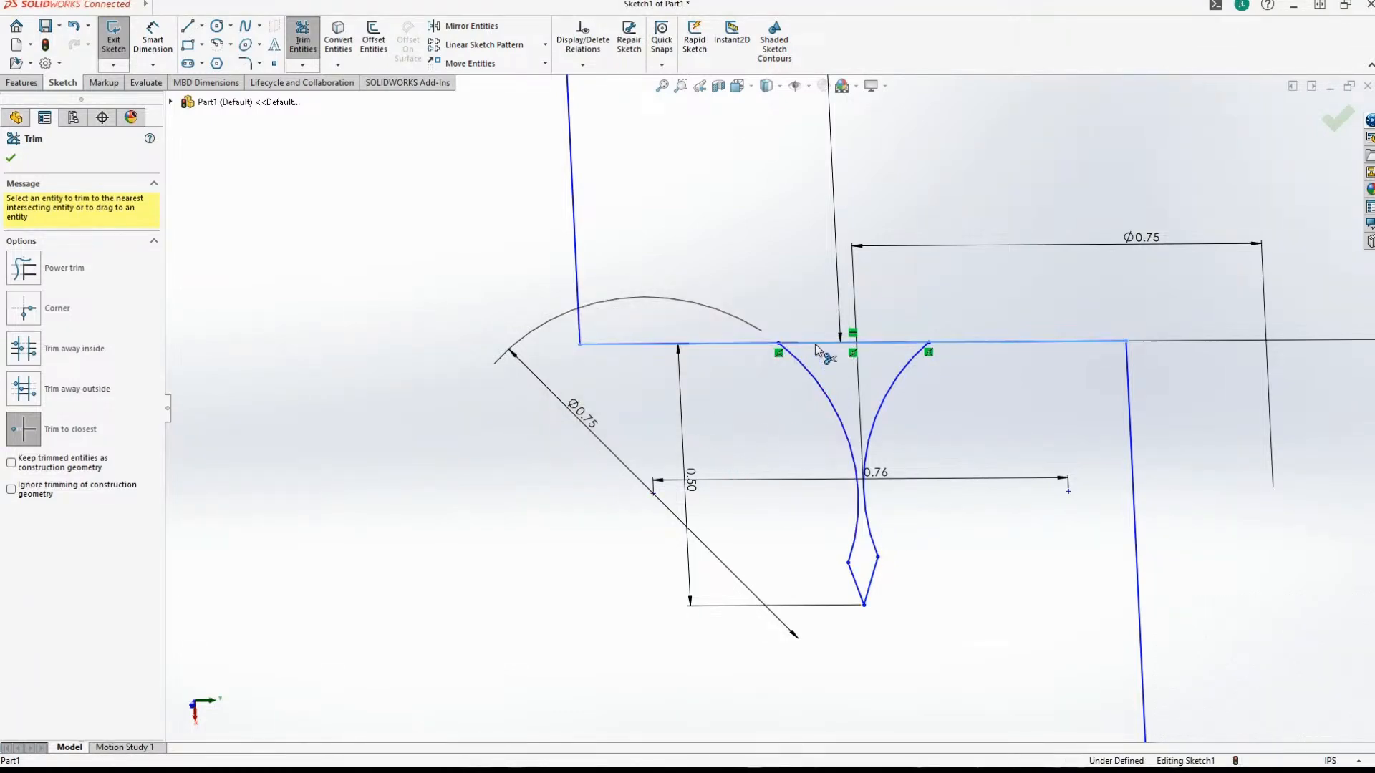
click(816, 346)
click(726, 398)
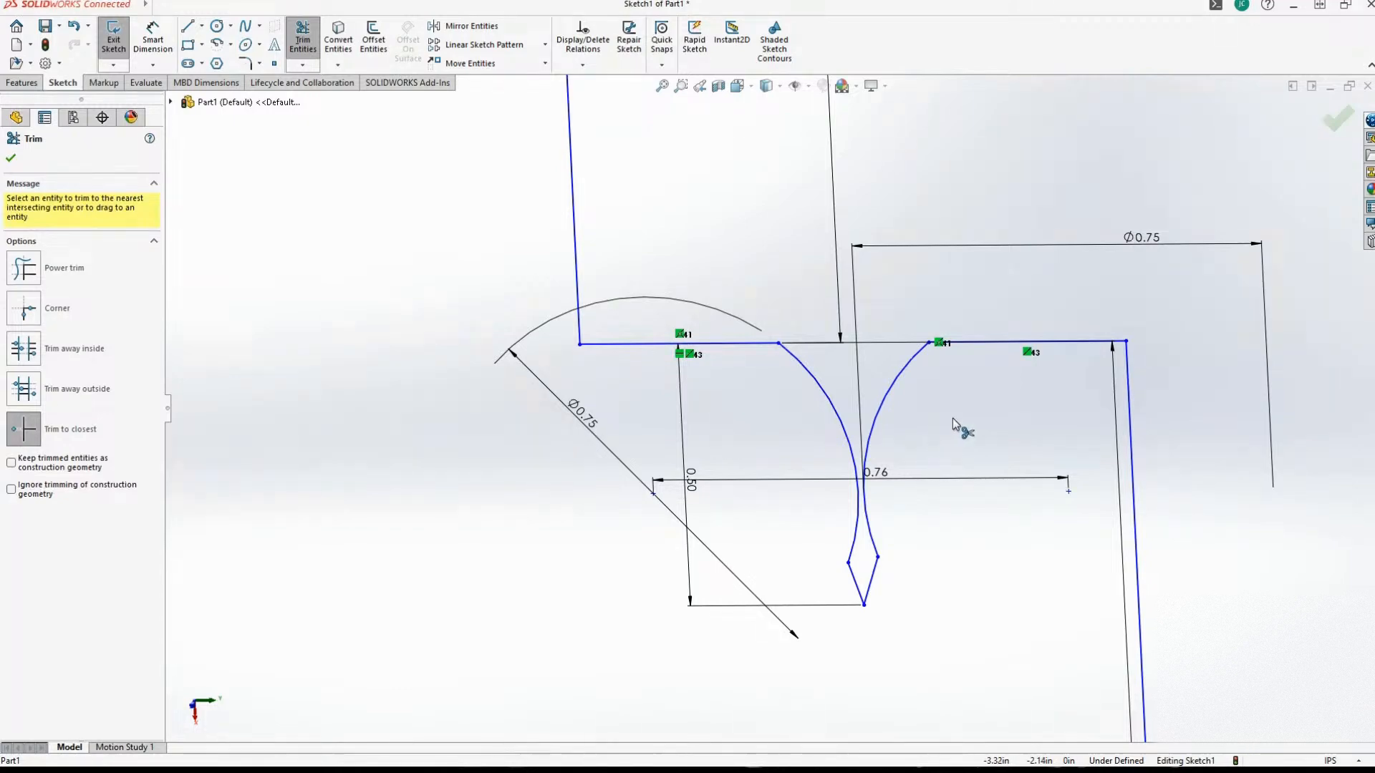
Examine the trimmed notch, checking the narrow gap between the two arcs and the pointed tip below.
scroll(937, 551, down, 2)
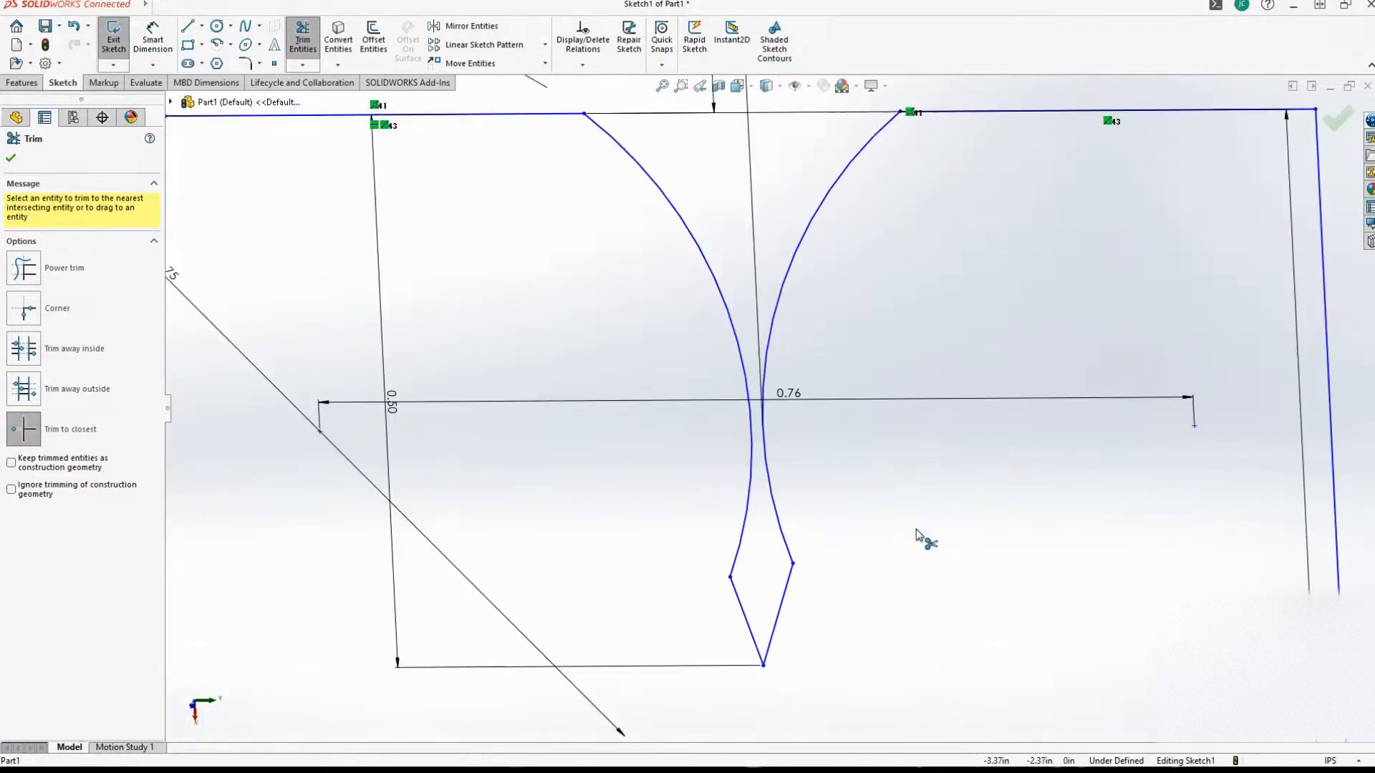
scroll(918, 537, up, 6)
scroll(821, 534, down, 5)
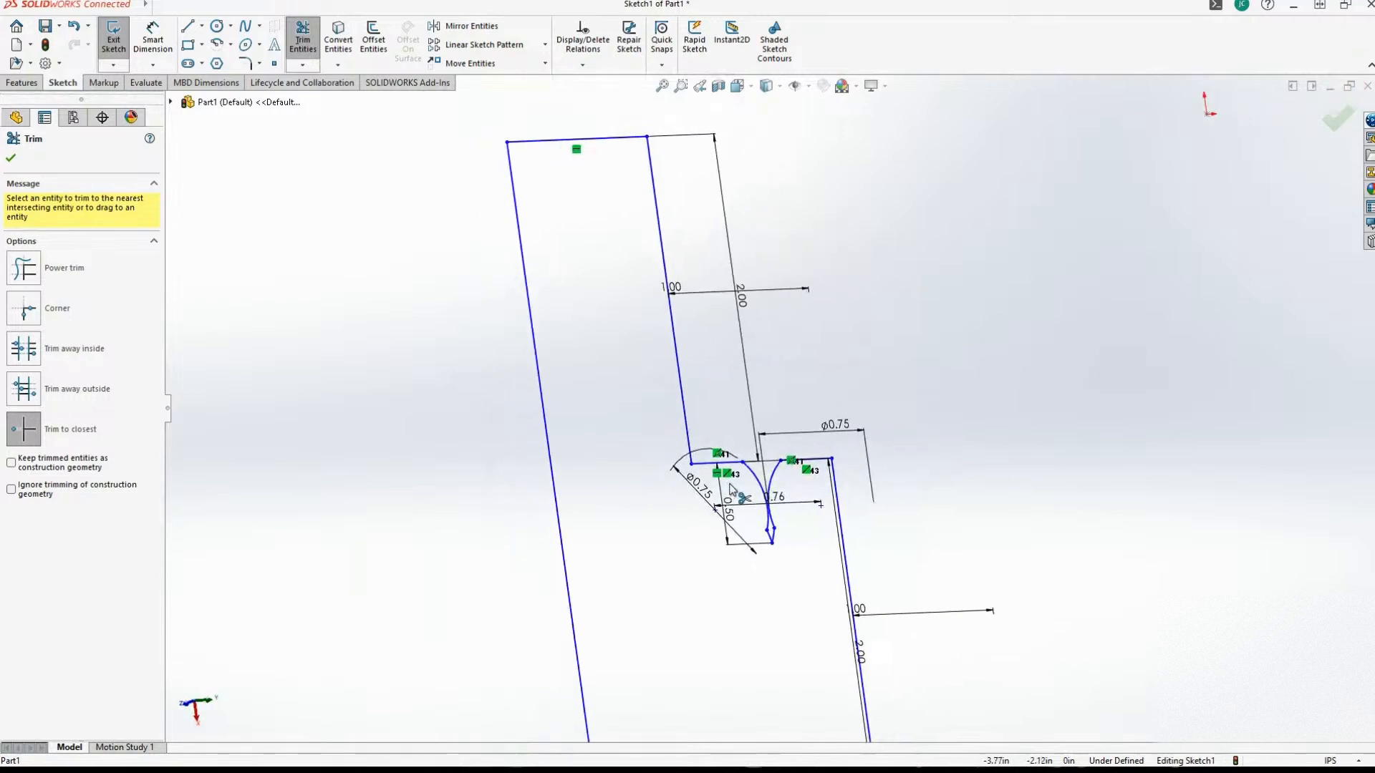
scroll(837, 529, down, 4)
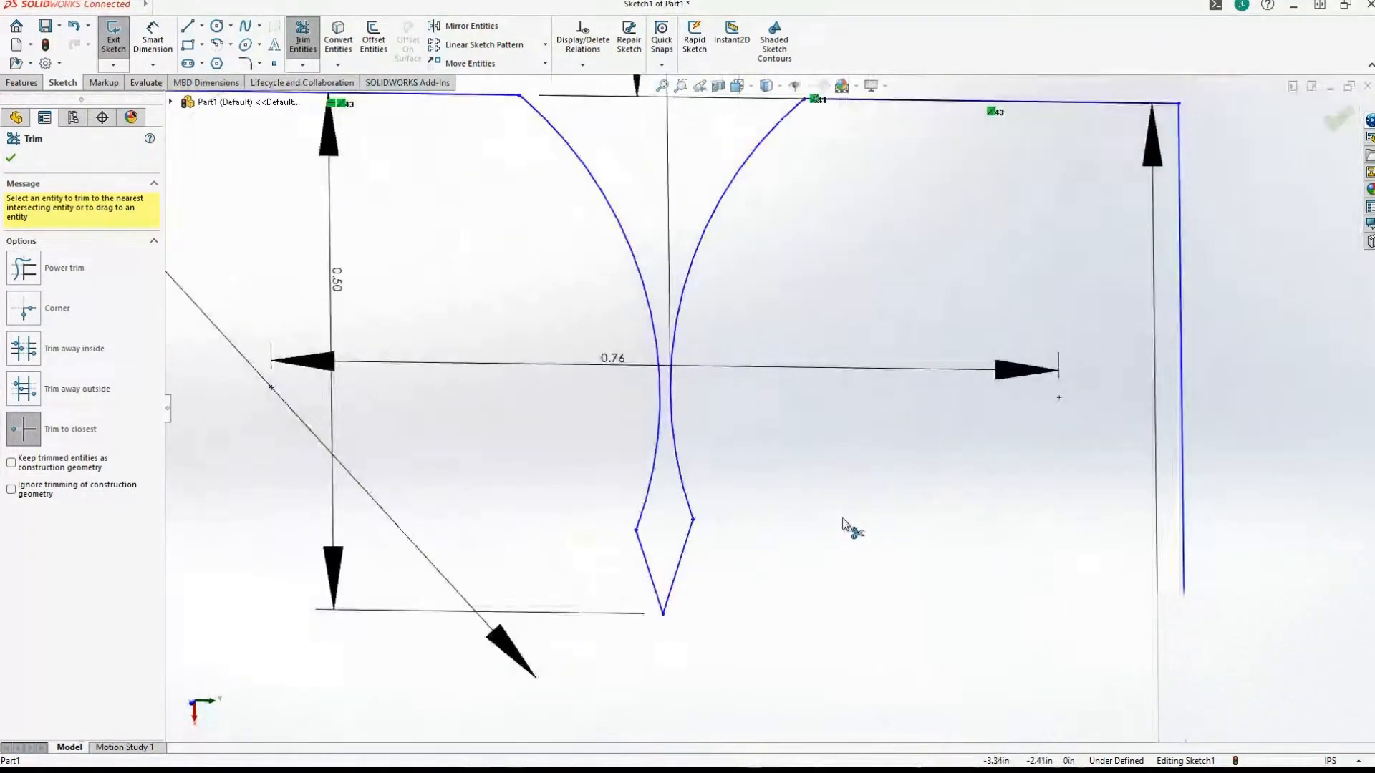
scroll(924, 548, up, 3)
scroll(908, 537, up, 2)
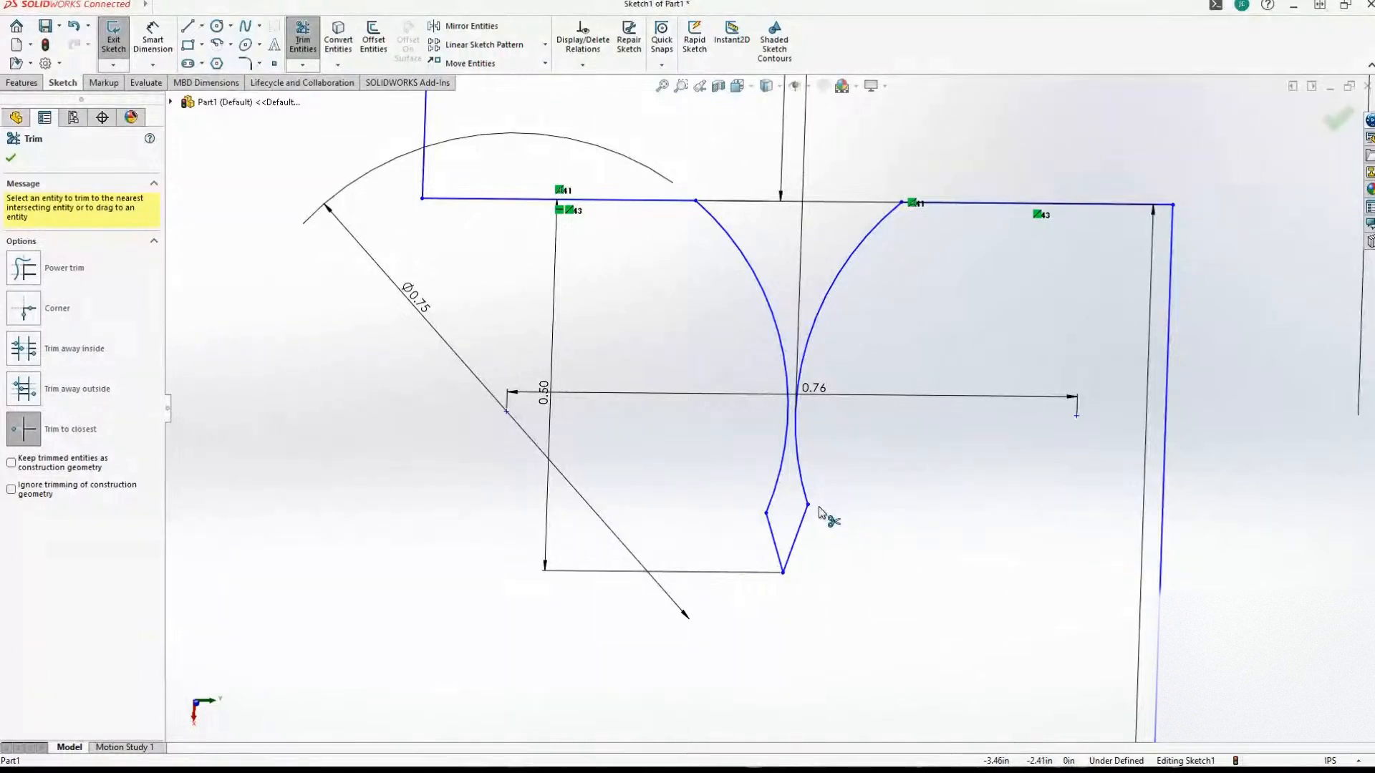
scroll(821, 555, down, 2)
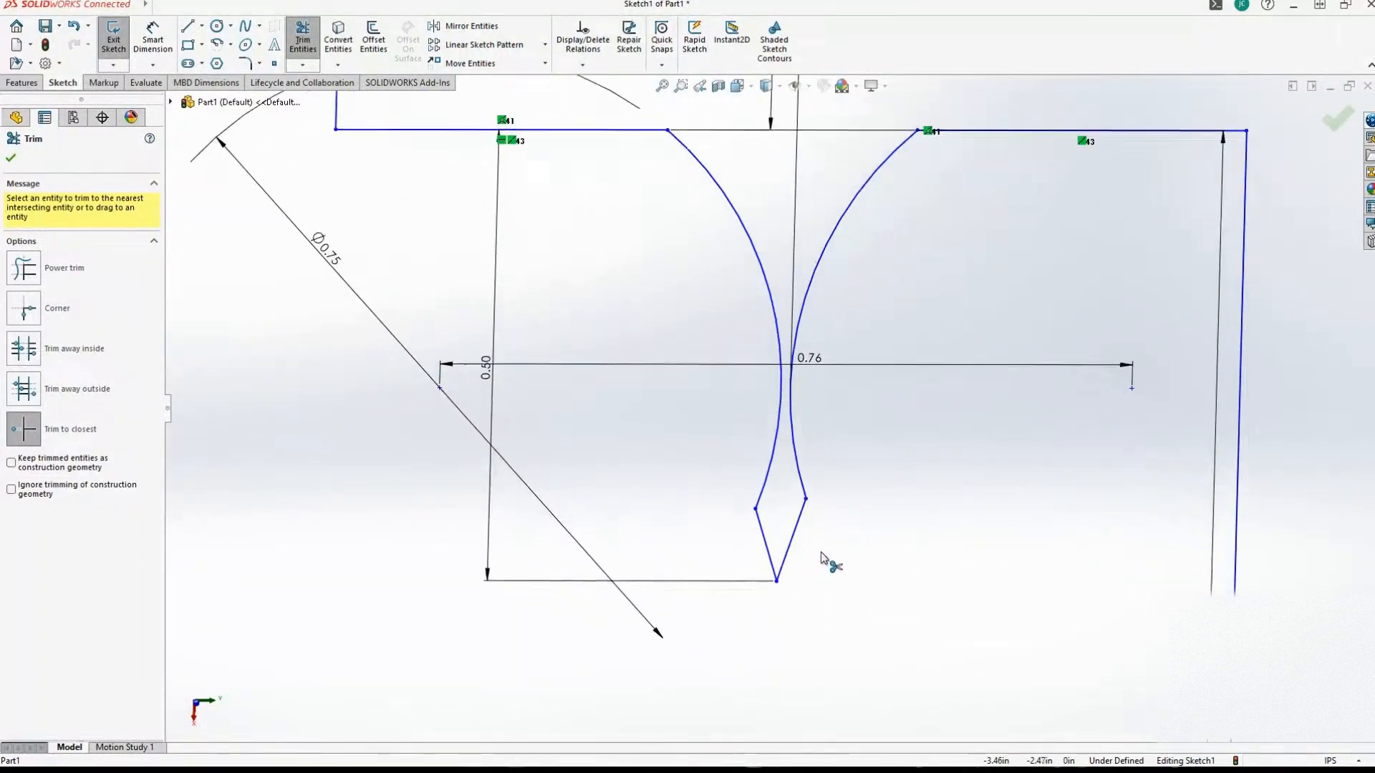
scroll(819, 550, up, 3)
scroll(818, 544, down, 2)
scroll(817, 542, down, 1)
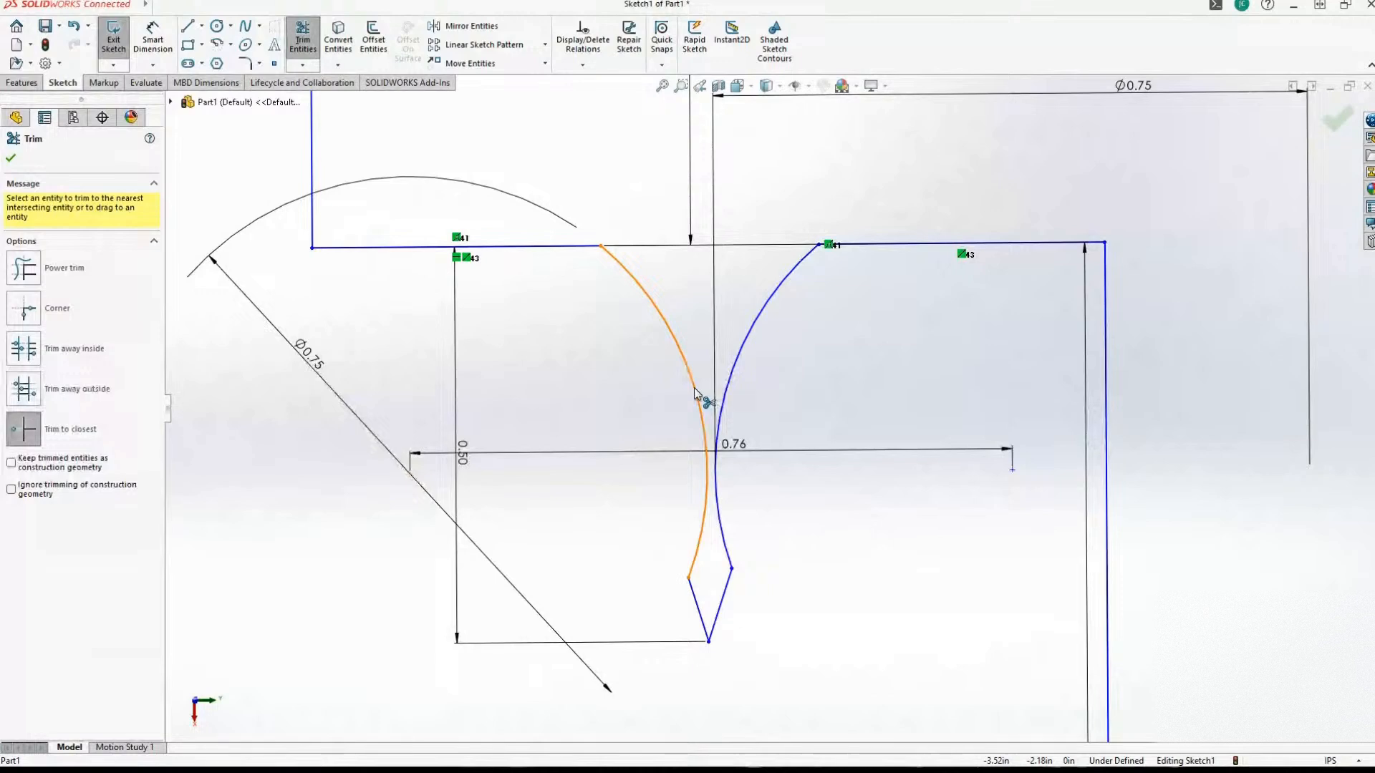
Finish trimming and shift the notch's first arc slightly.
click(302, 35)
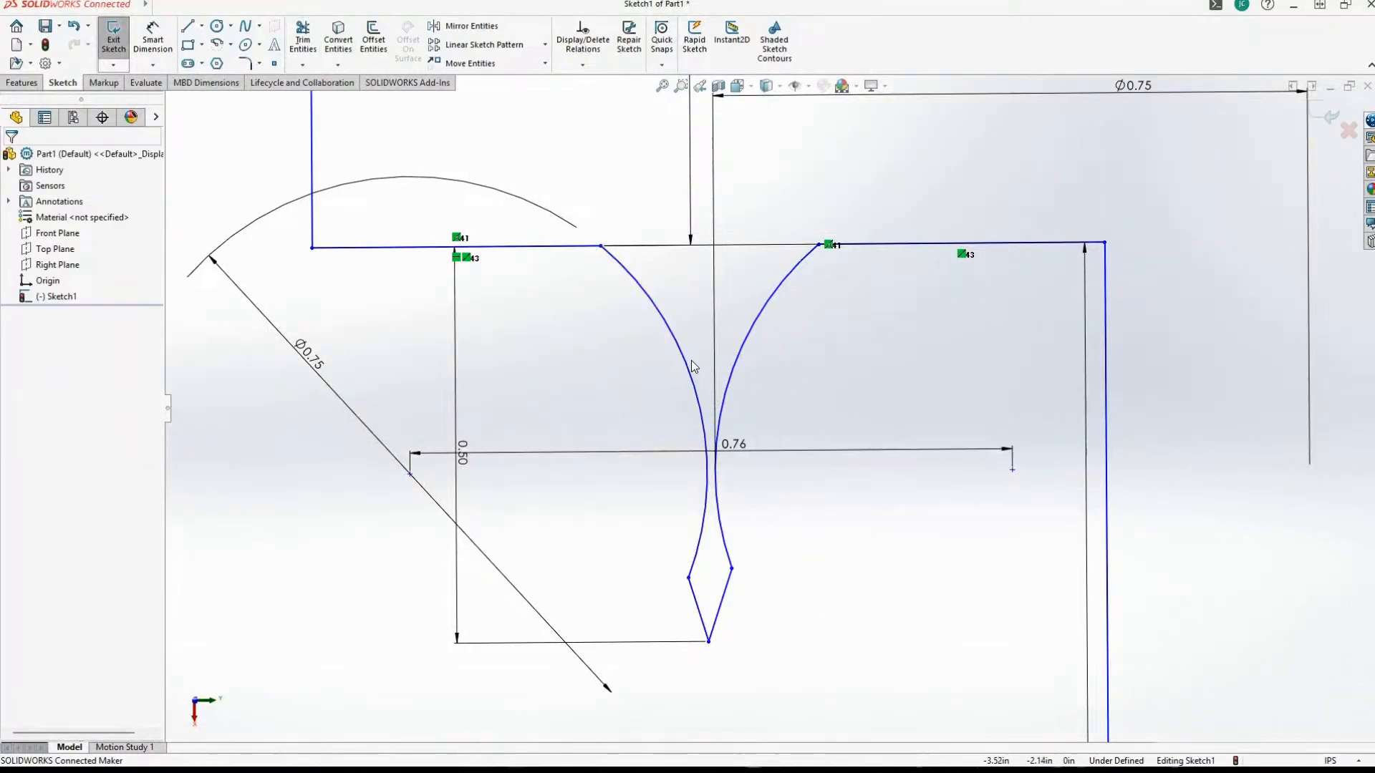
mouse_move(694, 372)
mouse_down()
mouse_move(727, 376)
mouse_move(668, 371)
mouse_move(749, 368)
mouse_move(693, 378)
mouse_up()
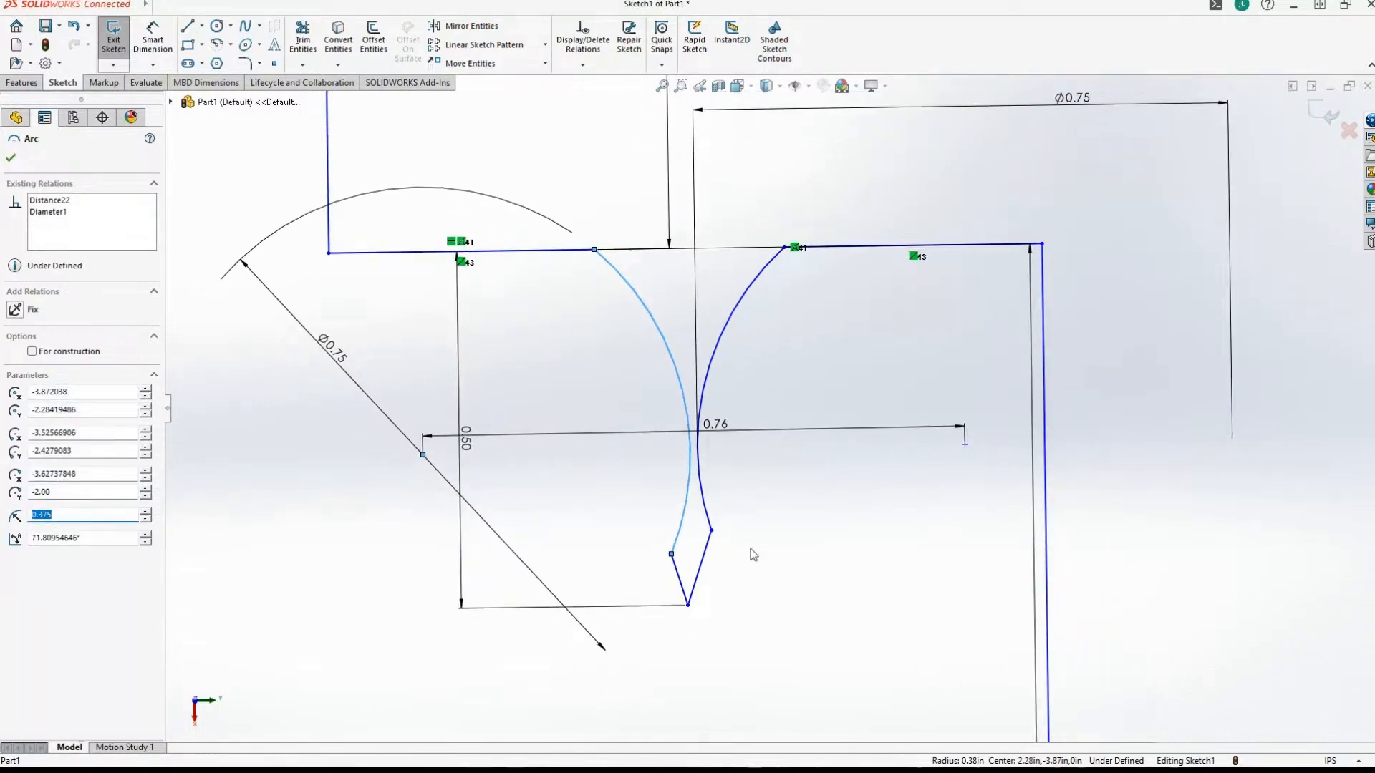
Move the second arc's lower endpoint outward and join both arcs' lower ends with a horizontal line about 0.08 in long.
drag(712, 531, 727, 557)
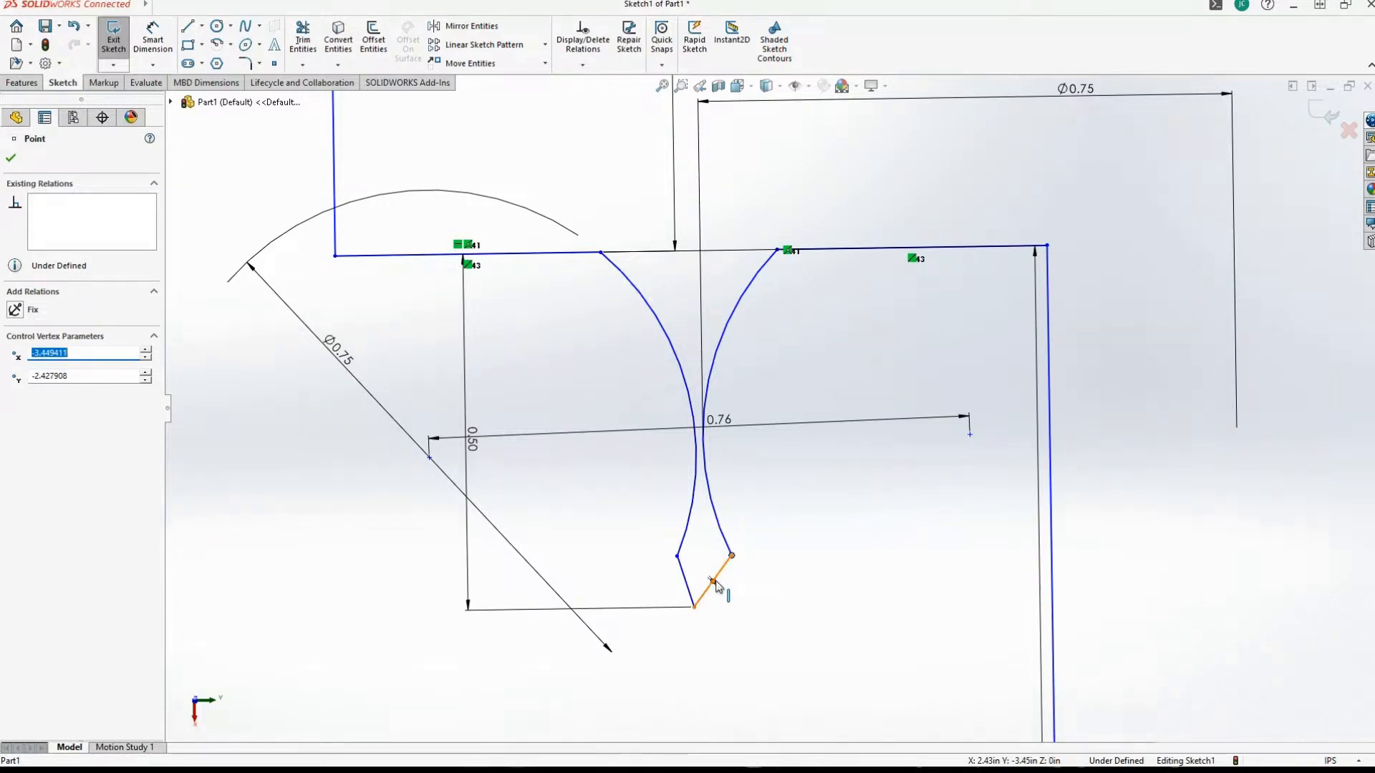
key(l)
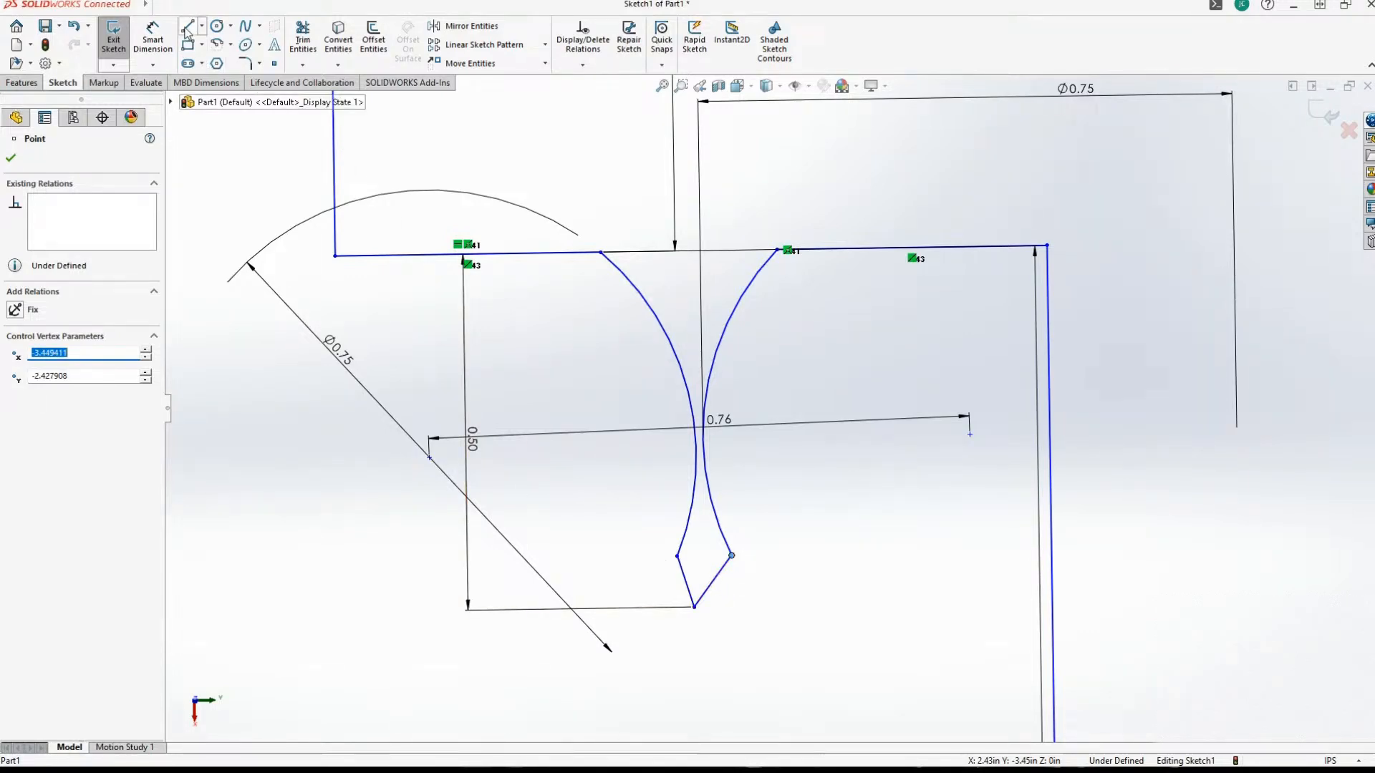
click(677, 556)
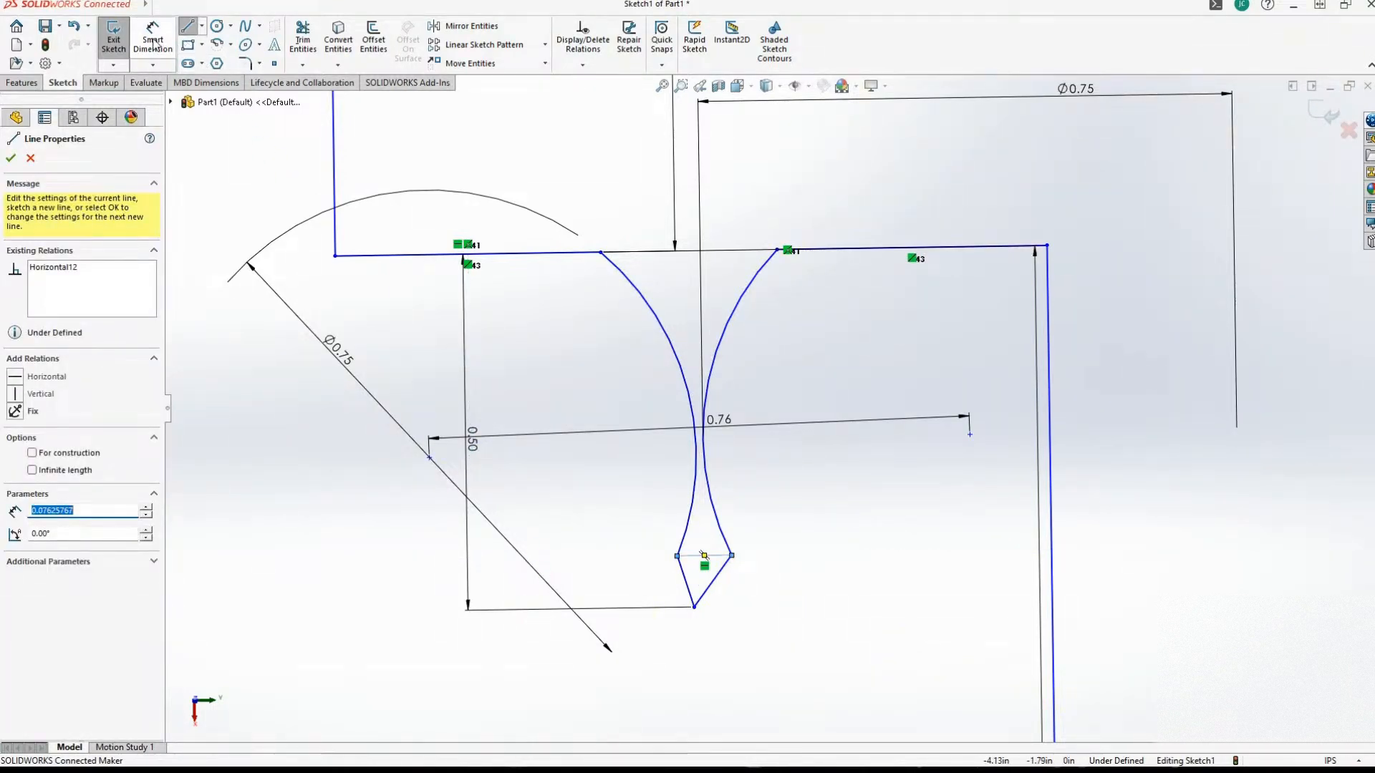
Trim away the two slanted V segments below the new horizontal line.
click(302, 37)
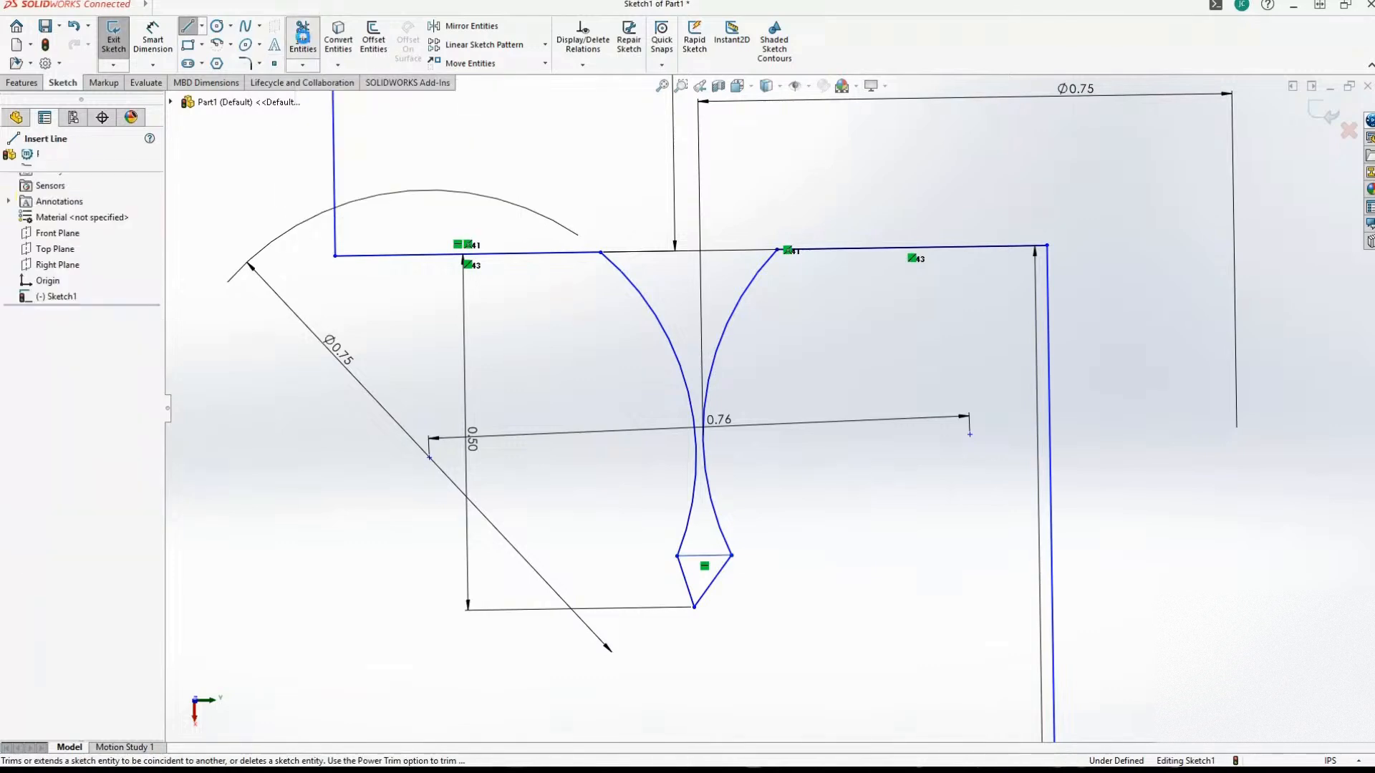
click(686, 585)
click(706, 593)
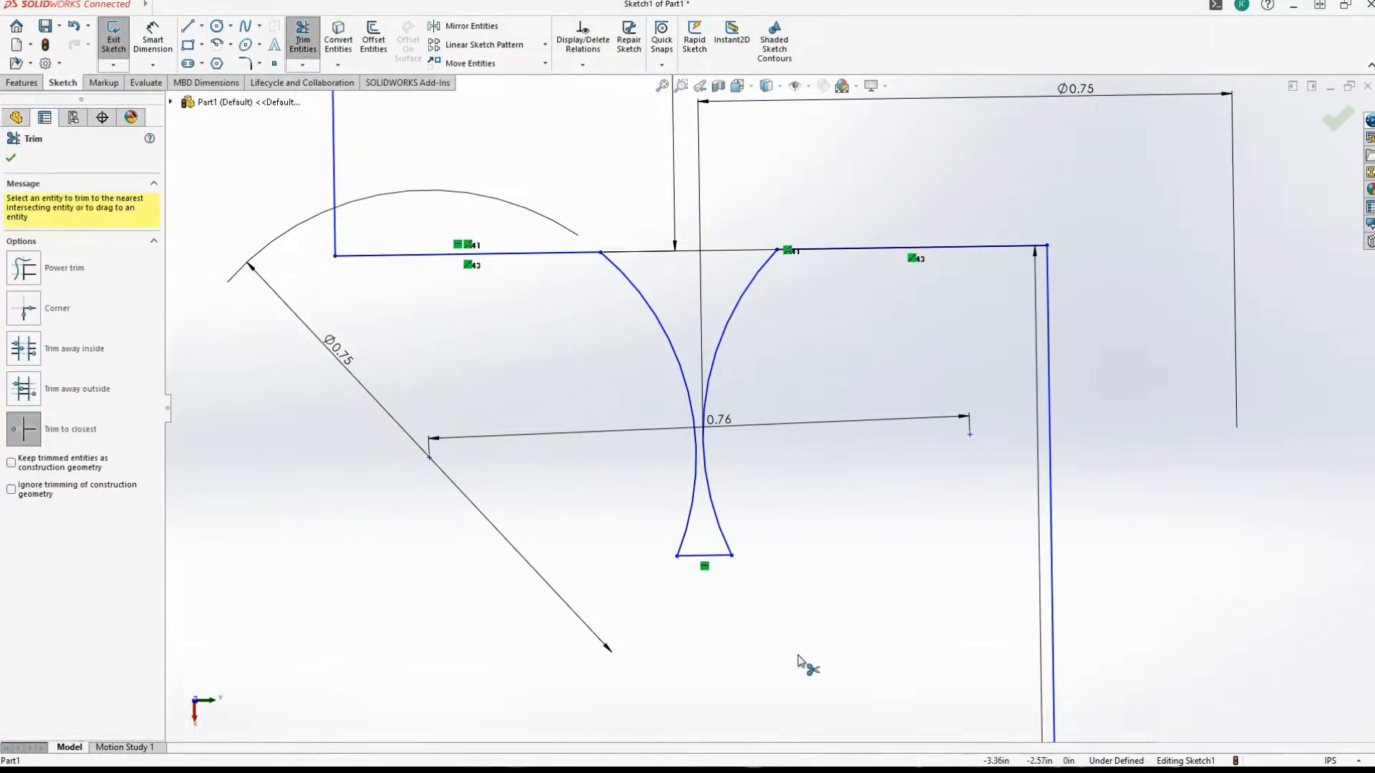
Examine the notch's flat bottom and the narrow gap between its two arcs.
scroll(798, 666, up, 3)
scroll(853, 656, down, 3)
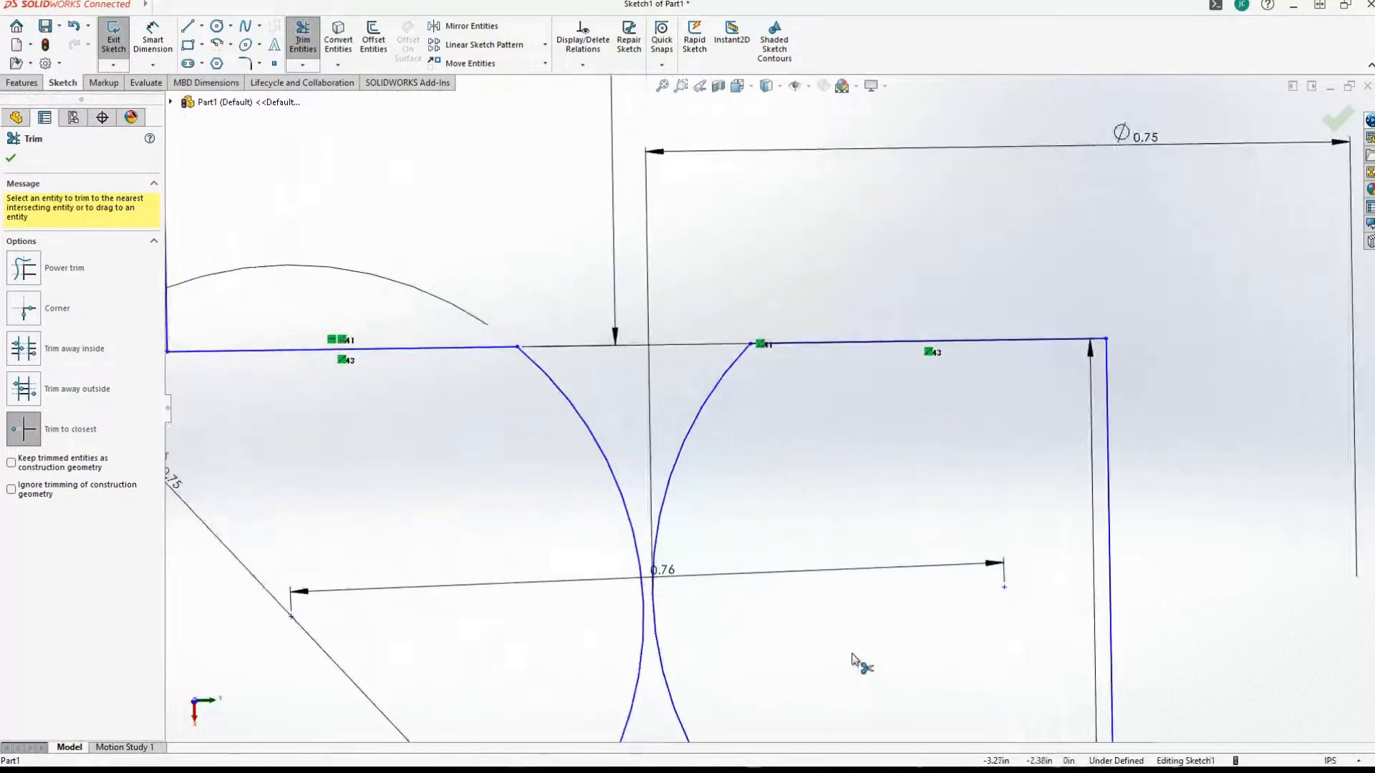
scroll(853, 657, up, 3)
scroll(854, 660, down, 2)
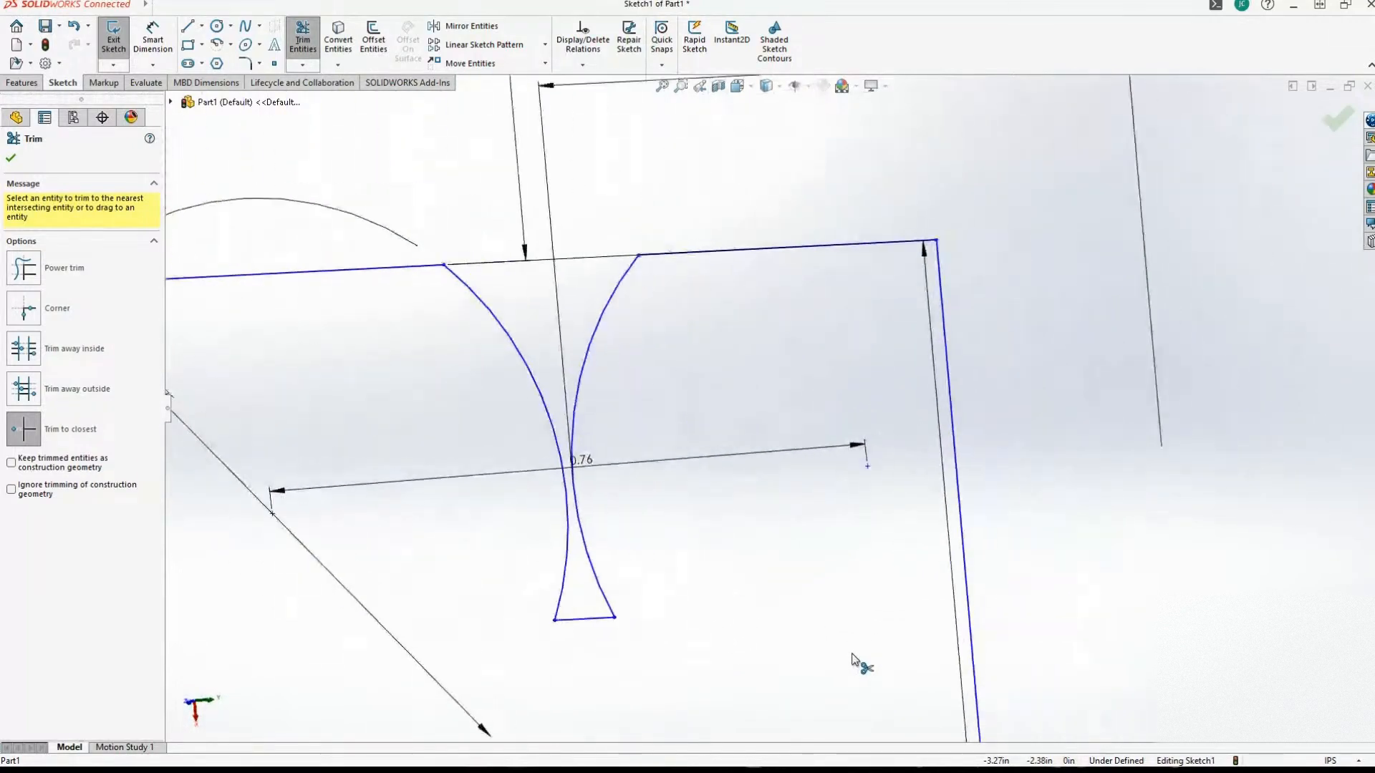
scroll(847, 652, up, 2)
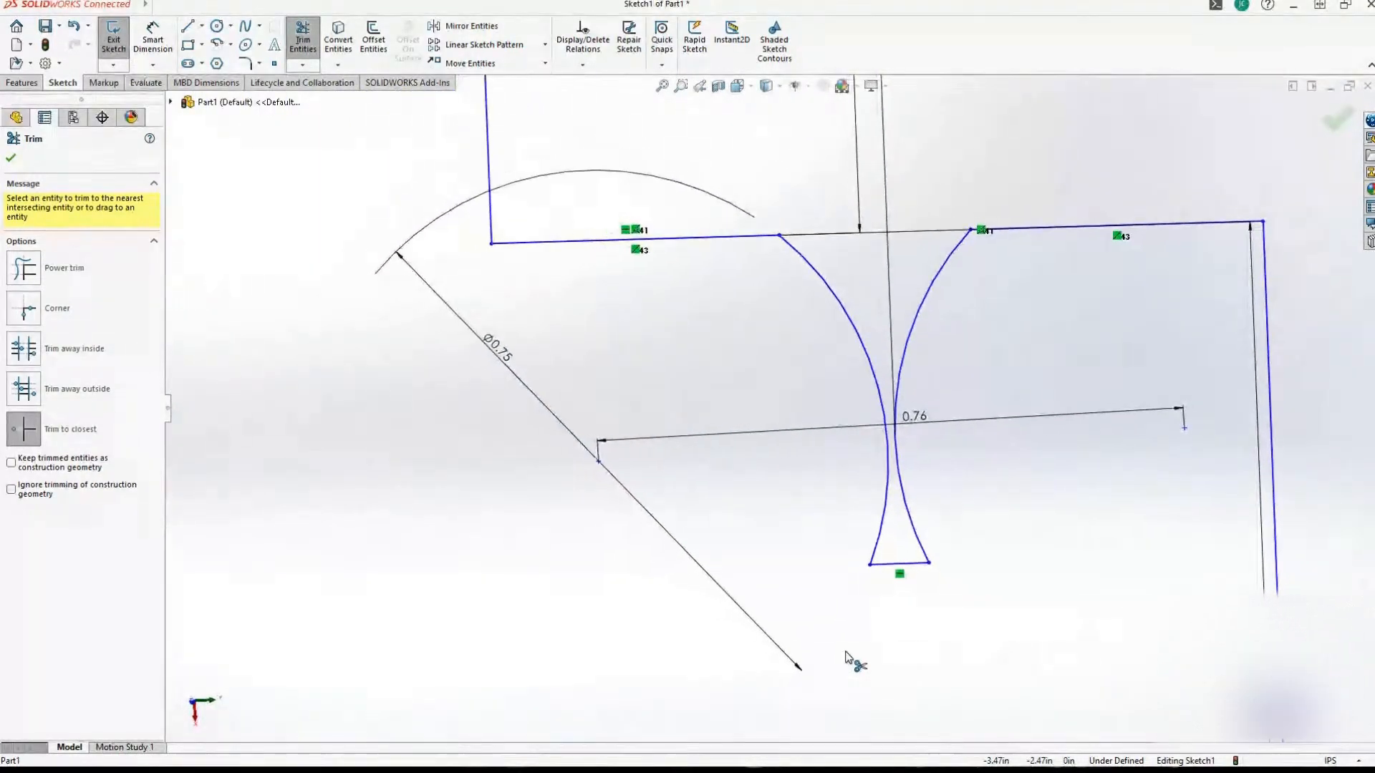
scroll(849, 653, down, 3)
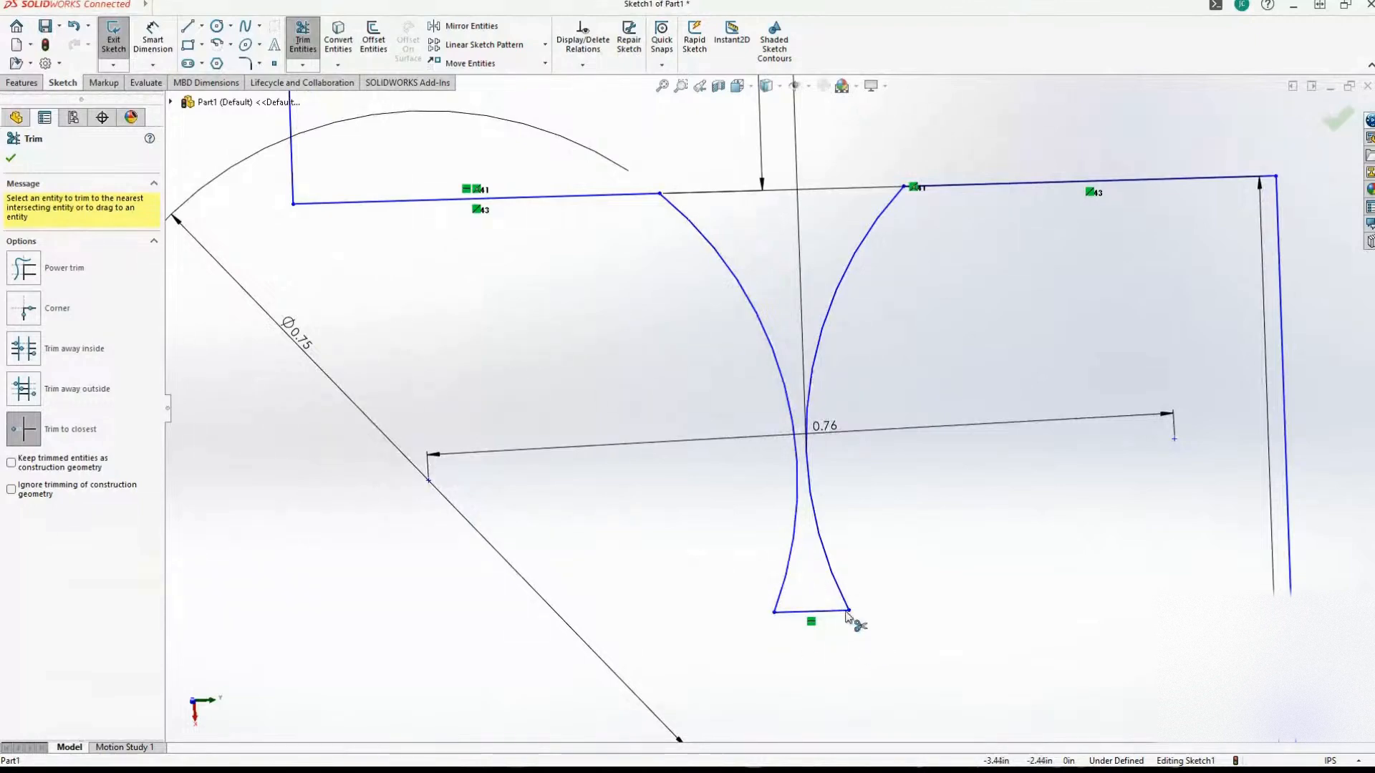
scroll(857, 621, up, 1)
scroll(222, 176, up, 1)
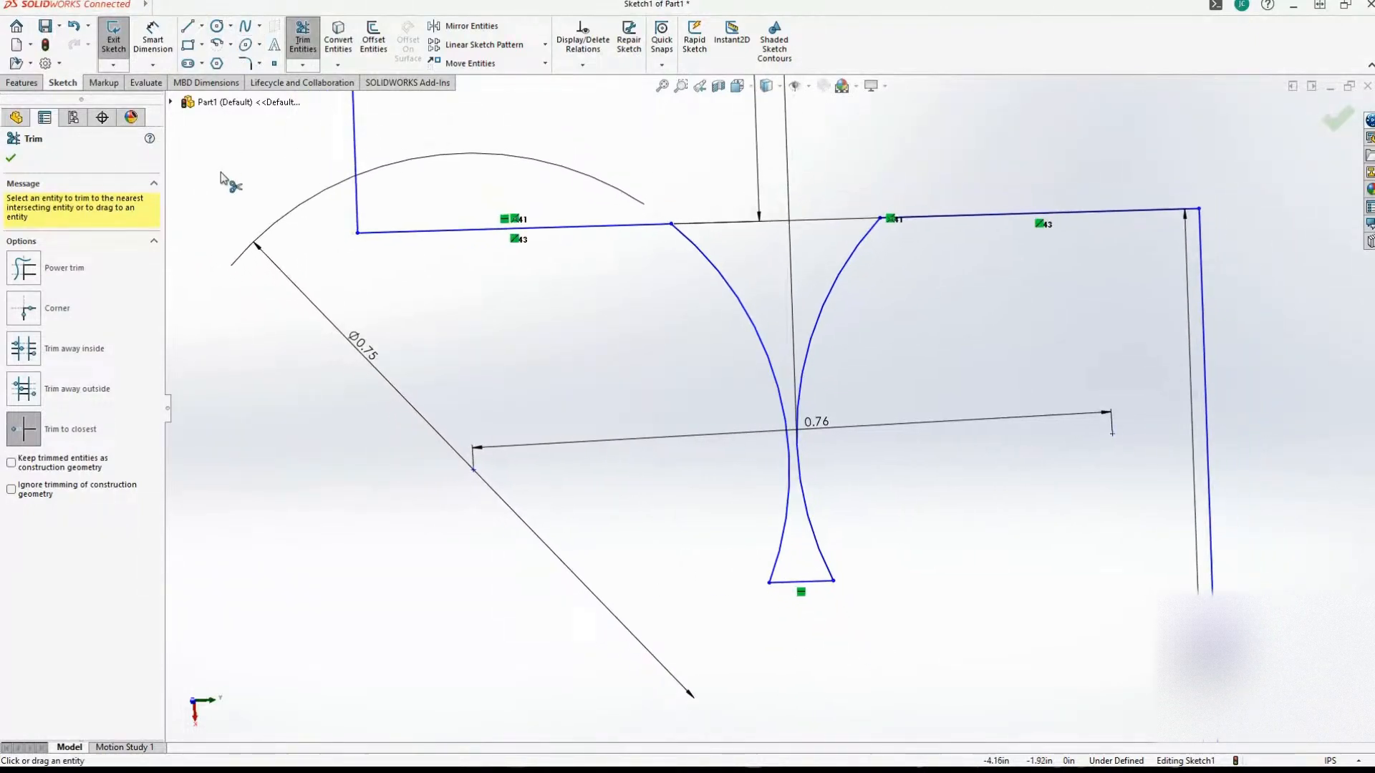
scroll(223, 179, up, 1)
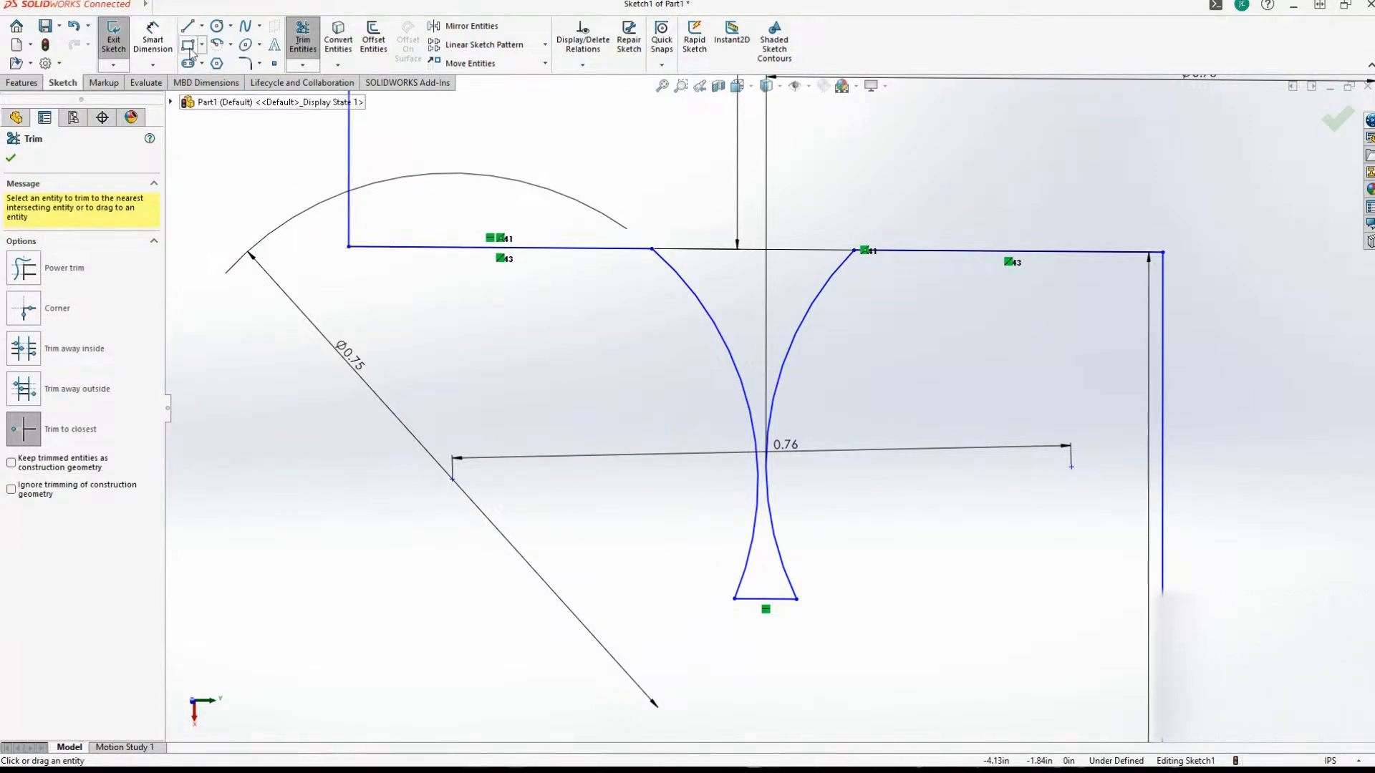
Try adding a driving radius dimension to the notch's second arc, and delete it.
click(152, 40)
click(802, 320)
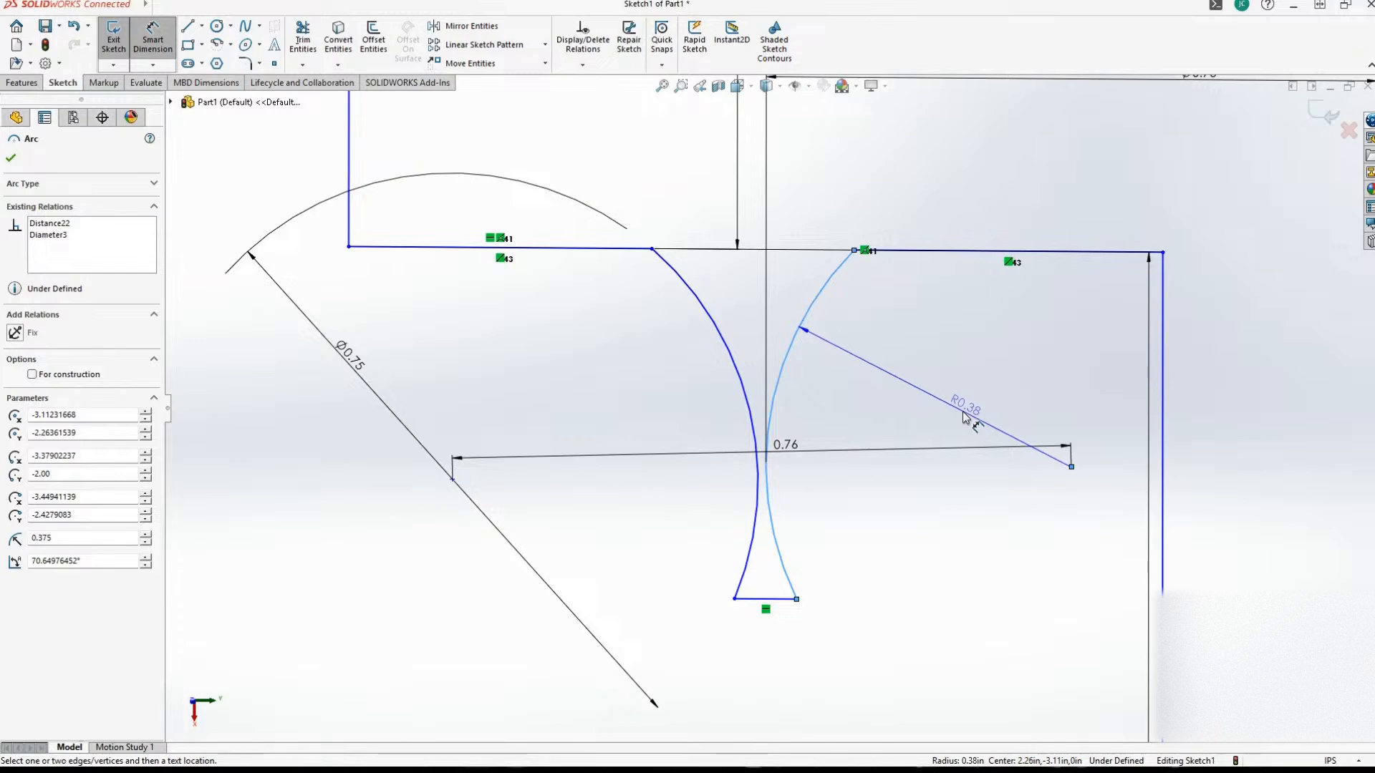
click(1316, 584)
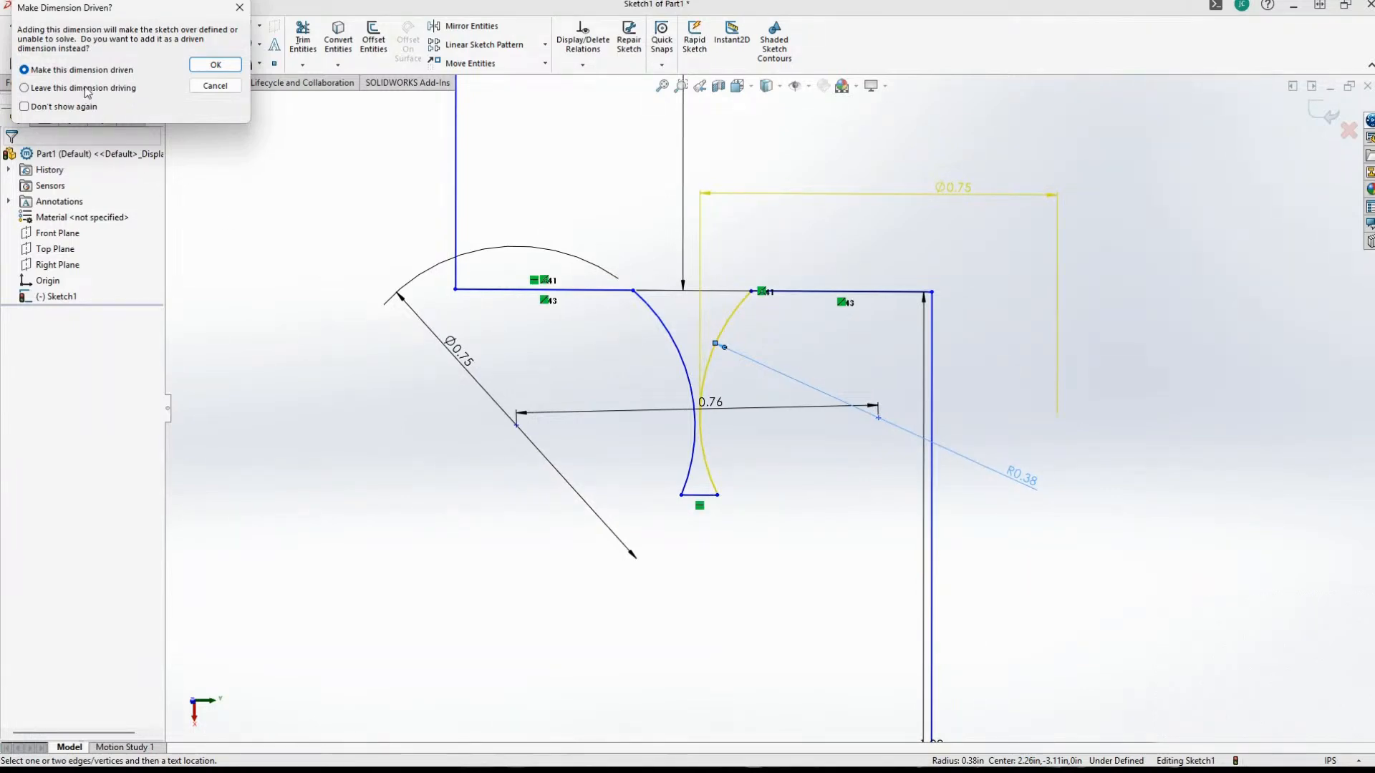
click(215, 64)
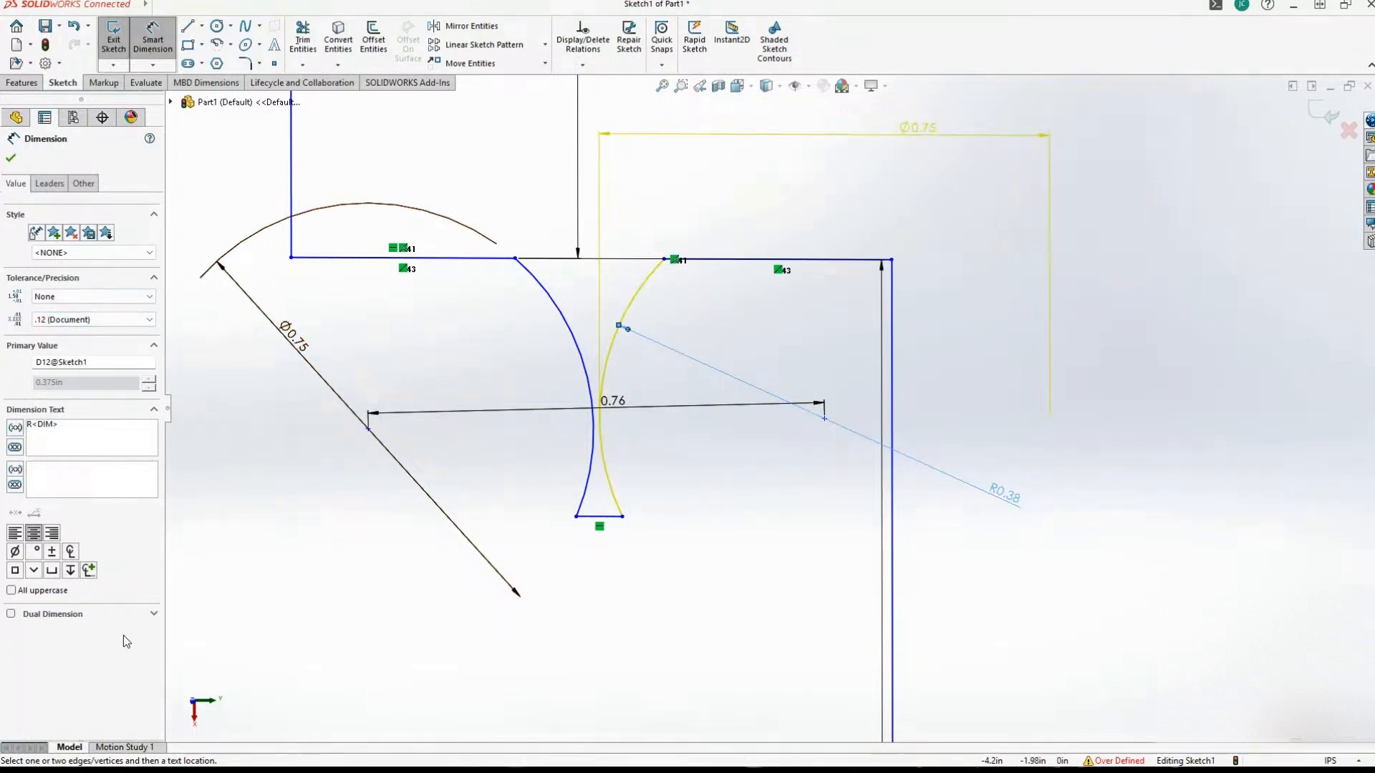
click(12, 159)
click(1014, 502)
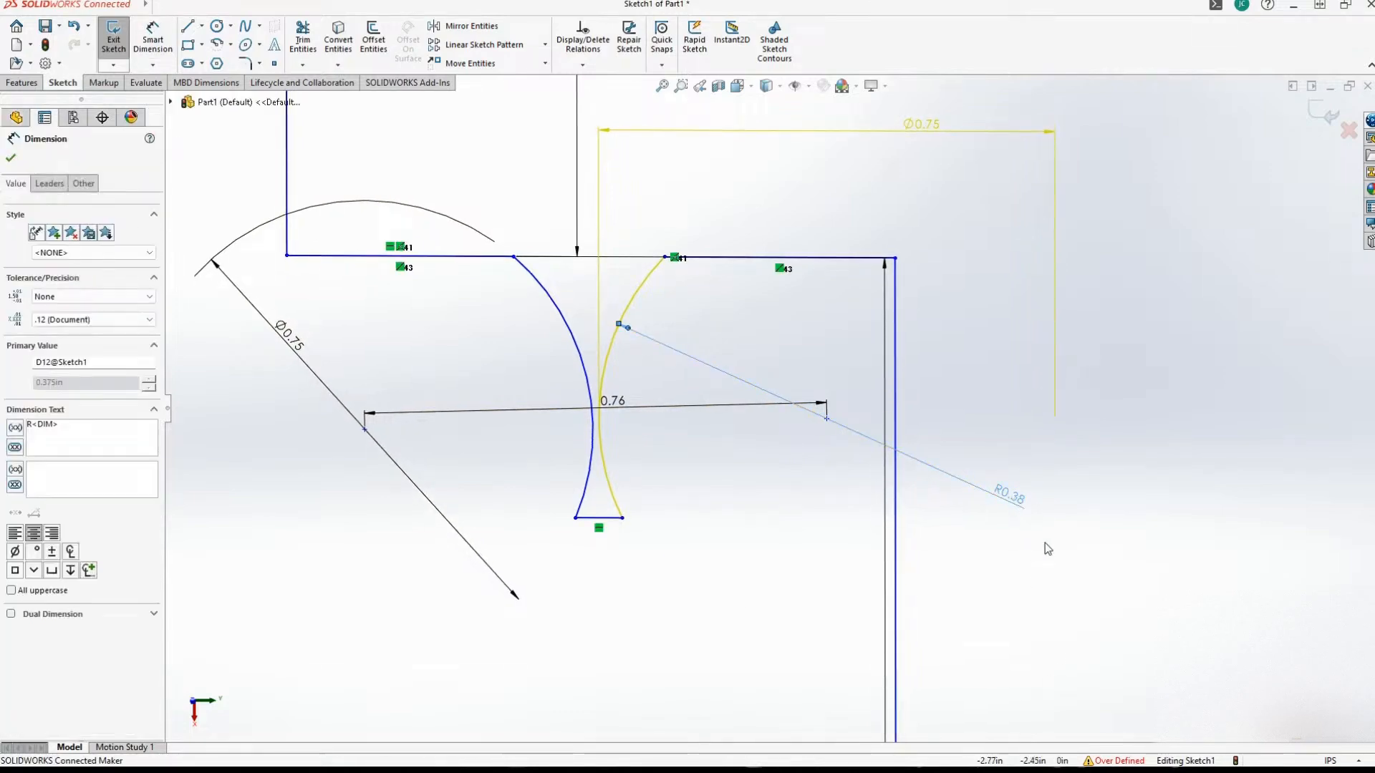
key(Delete)
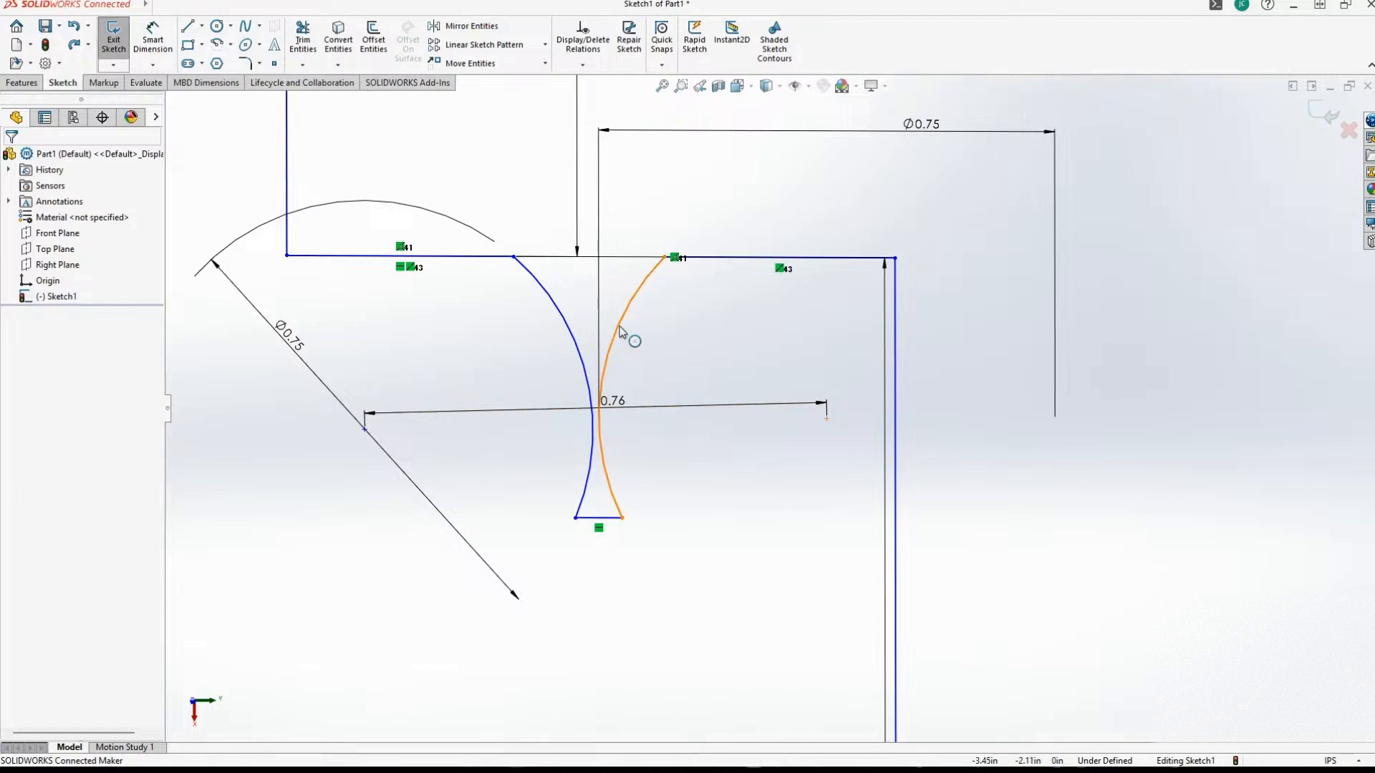
Reposition the notch by shifting the second arc and the first arc's center, and move the first arc's upper endpoint to about X -3.60, Y -2.07.
mouse_move(630, 336)
mouse_down()
mouse_move(647, 344)
mouse_move(617, 340)
mouse_up()
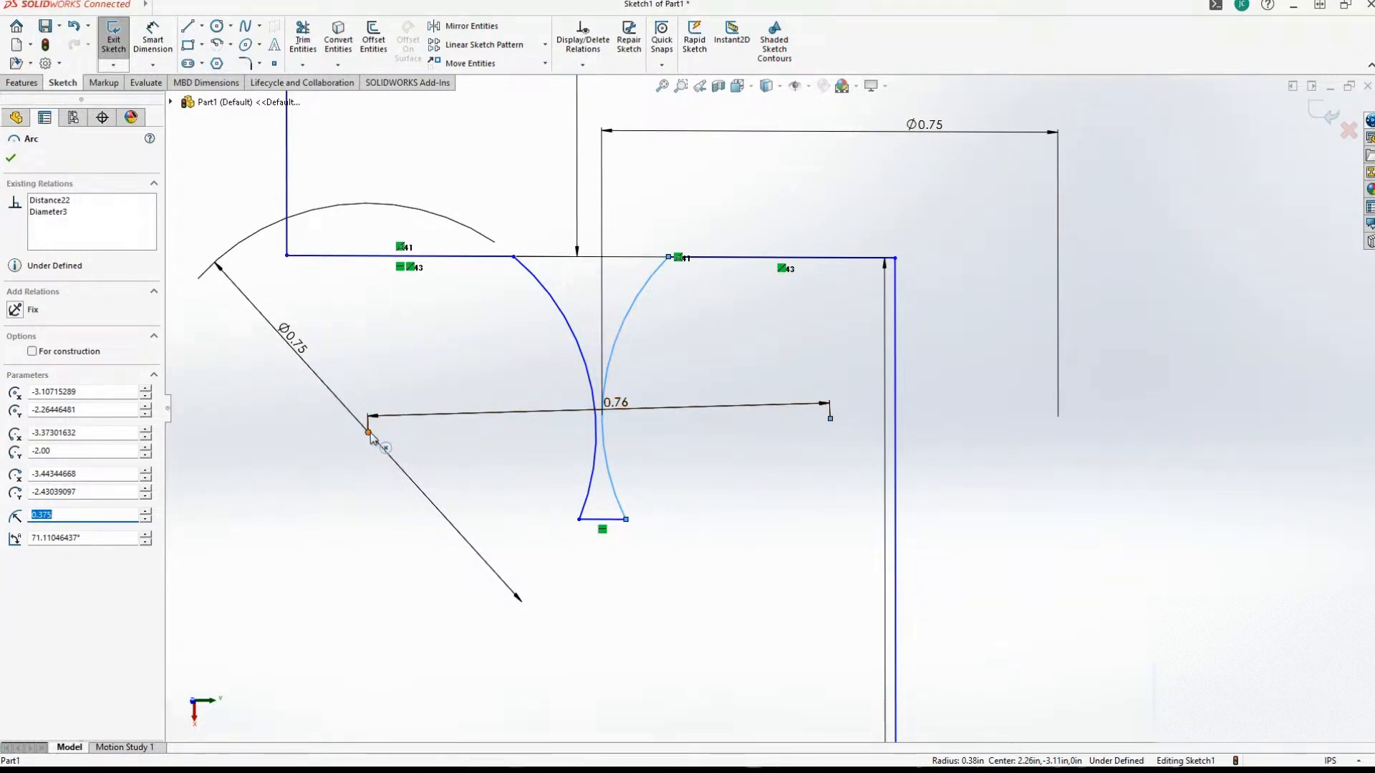
mouse_move(371, 434)
mouse_down()
mouse_move(371, 397)
mouse_move(358, 457)
mouse_up()
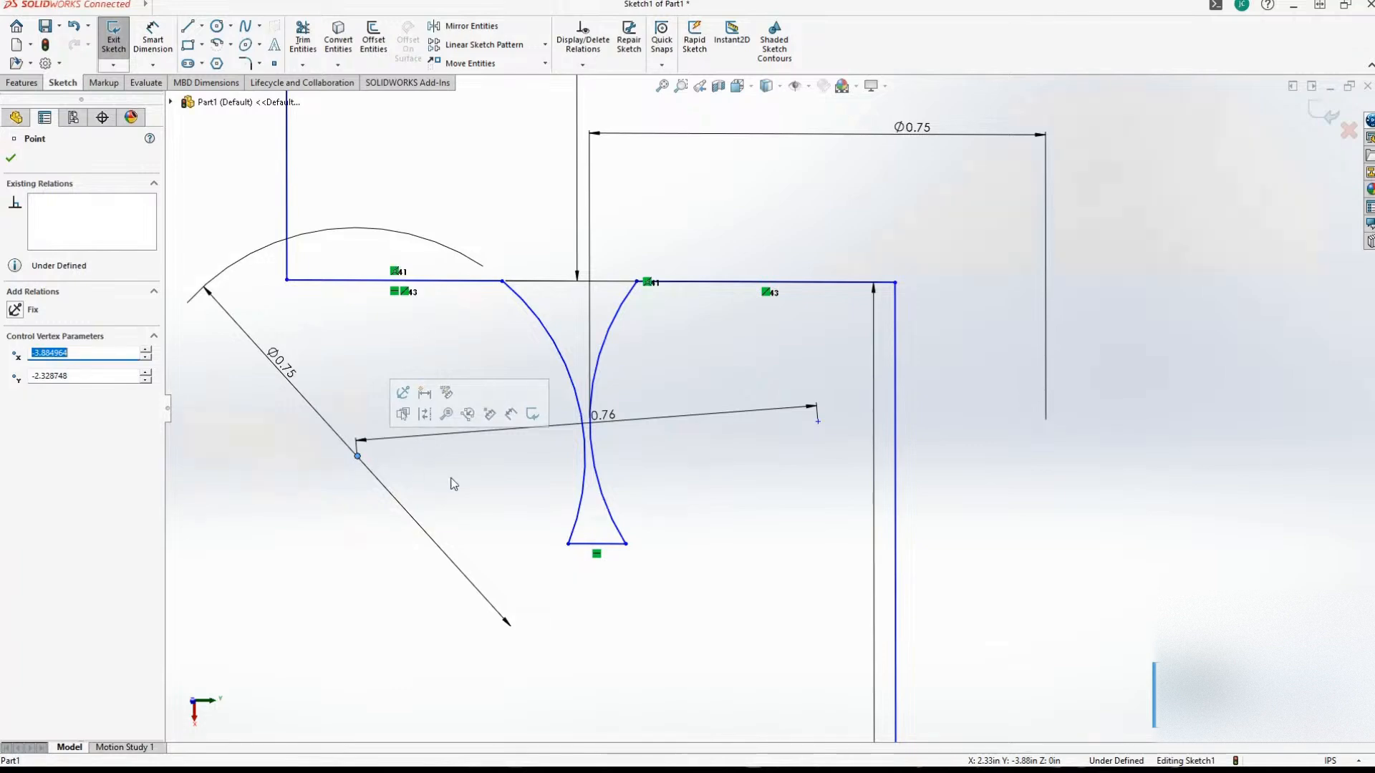
scroll(630, 458, down, 2)
scroll(620, 415, up, 5)
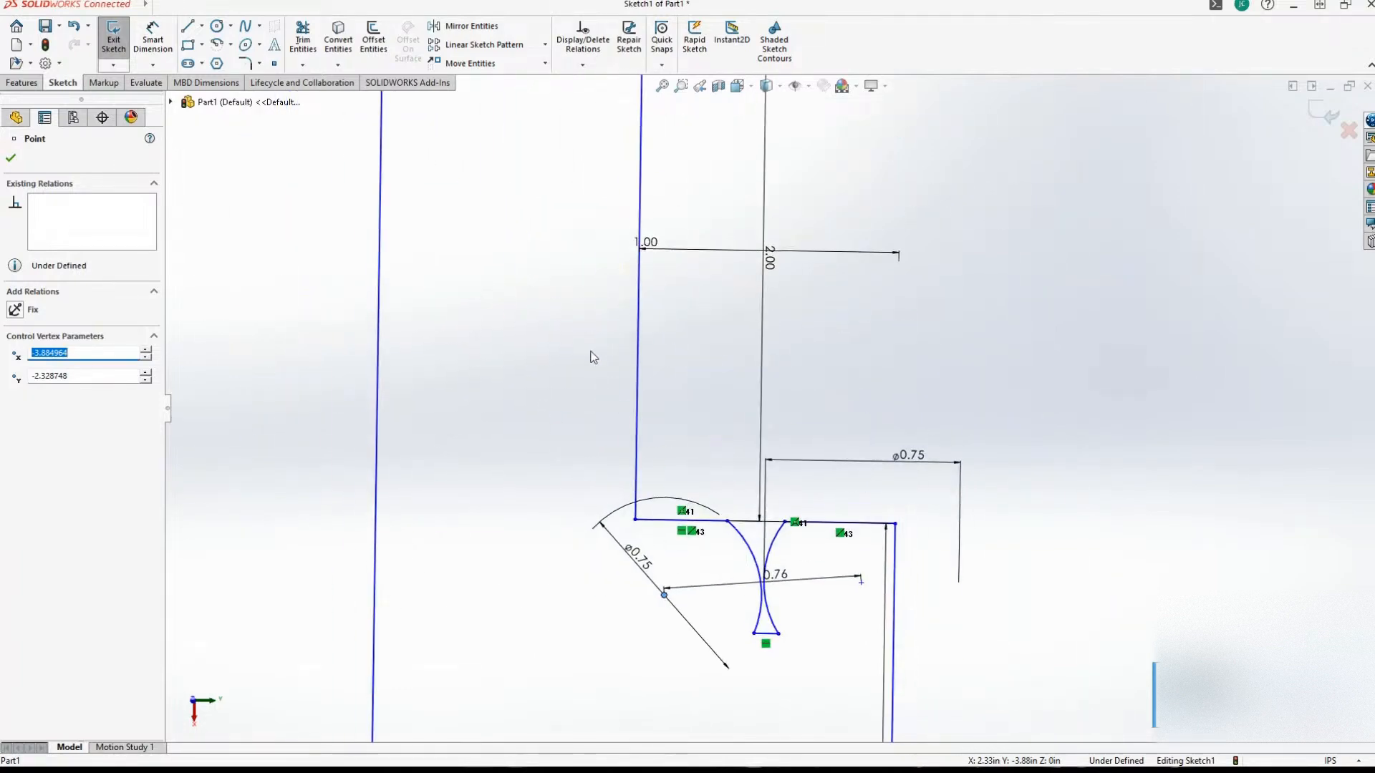
scroll(703, 378, up, 3)
scroll(806, 432, down, 5)
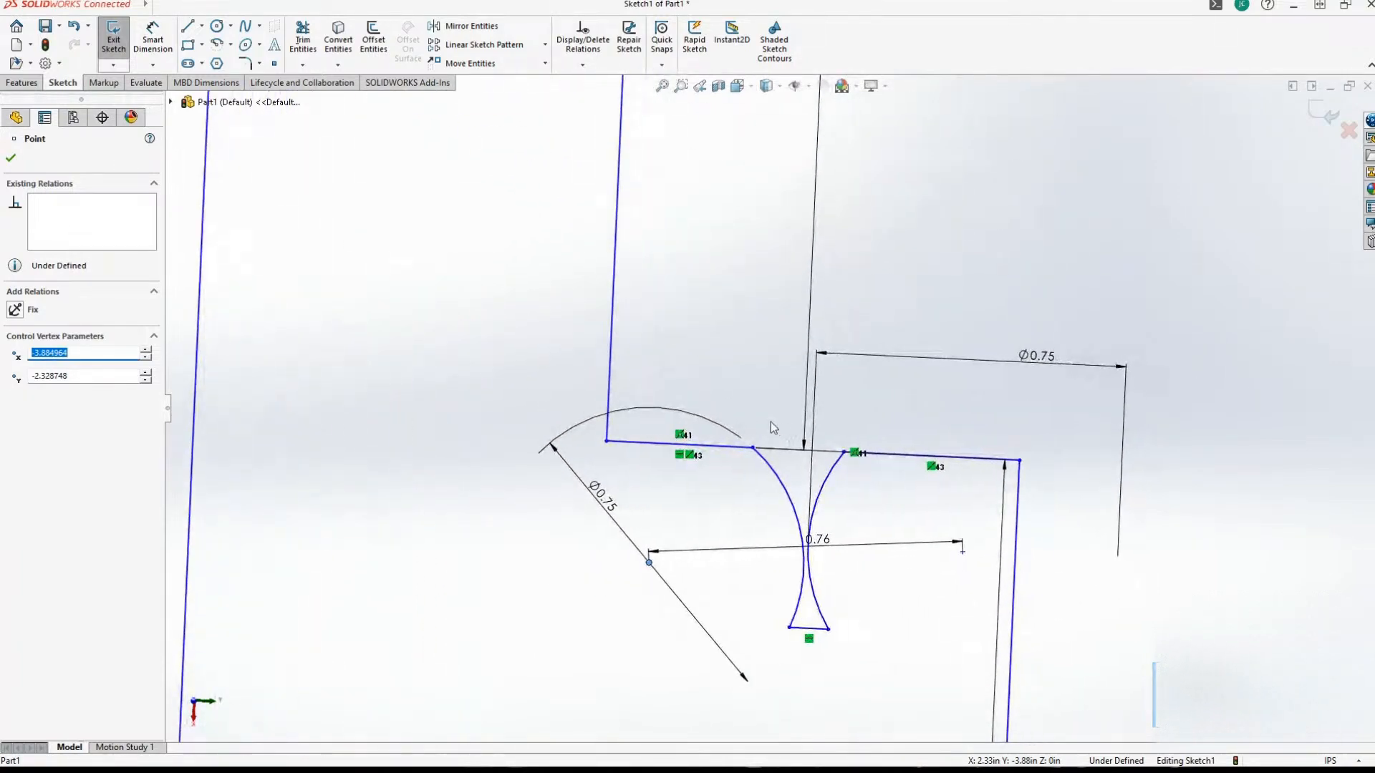
scroll(771, 422, down, 2)
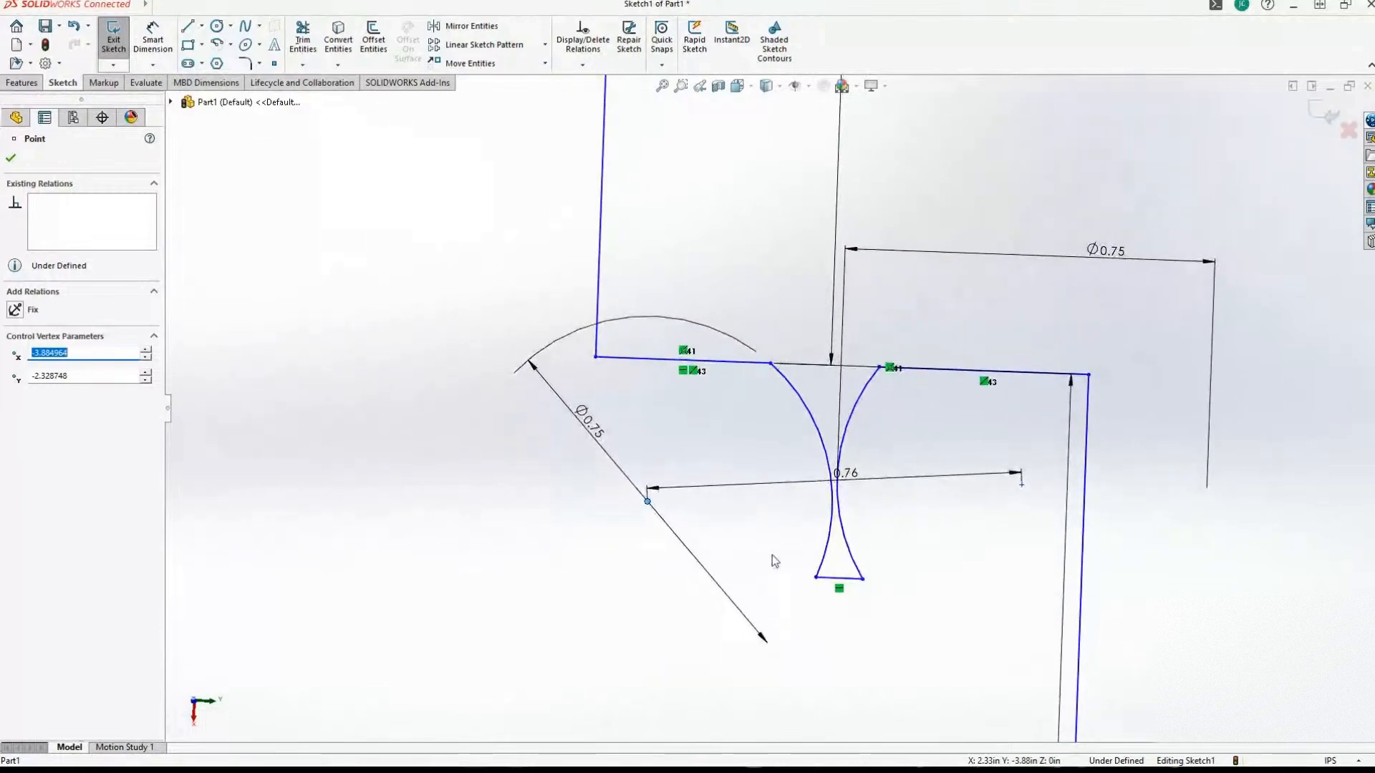
scroll(774, 561, down, 2)
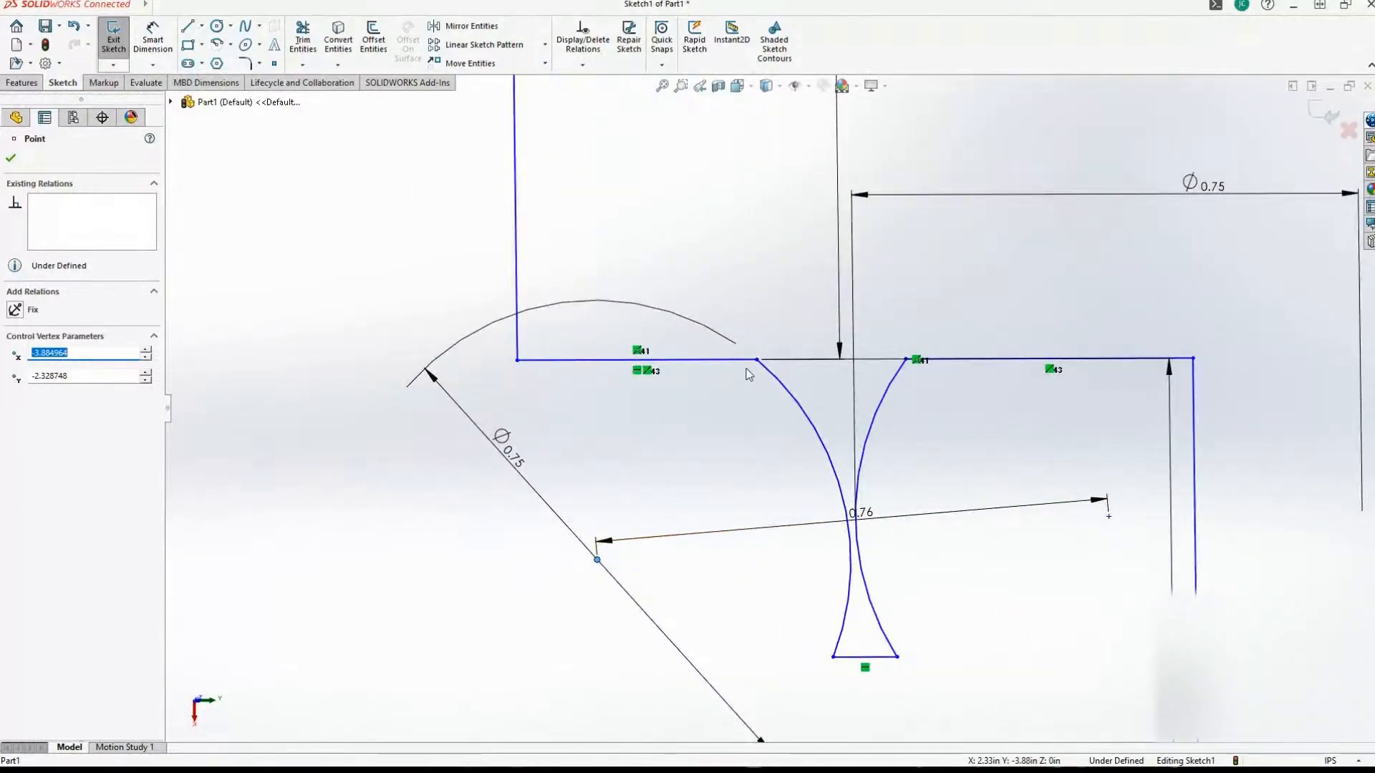
drag(772, 363, 788, 374)
Examine the whole stepped profile and the reshaped ledge notch up close, from both the front and the reverse side.
scroll(788, 470, up, 5)
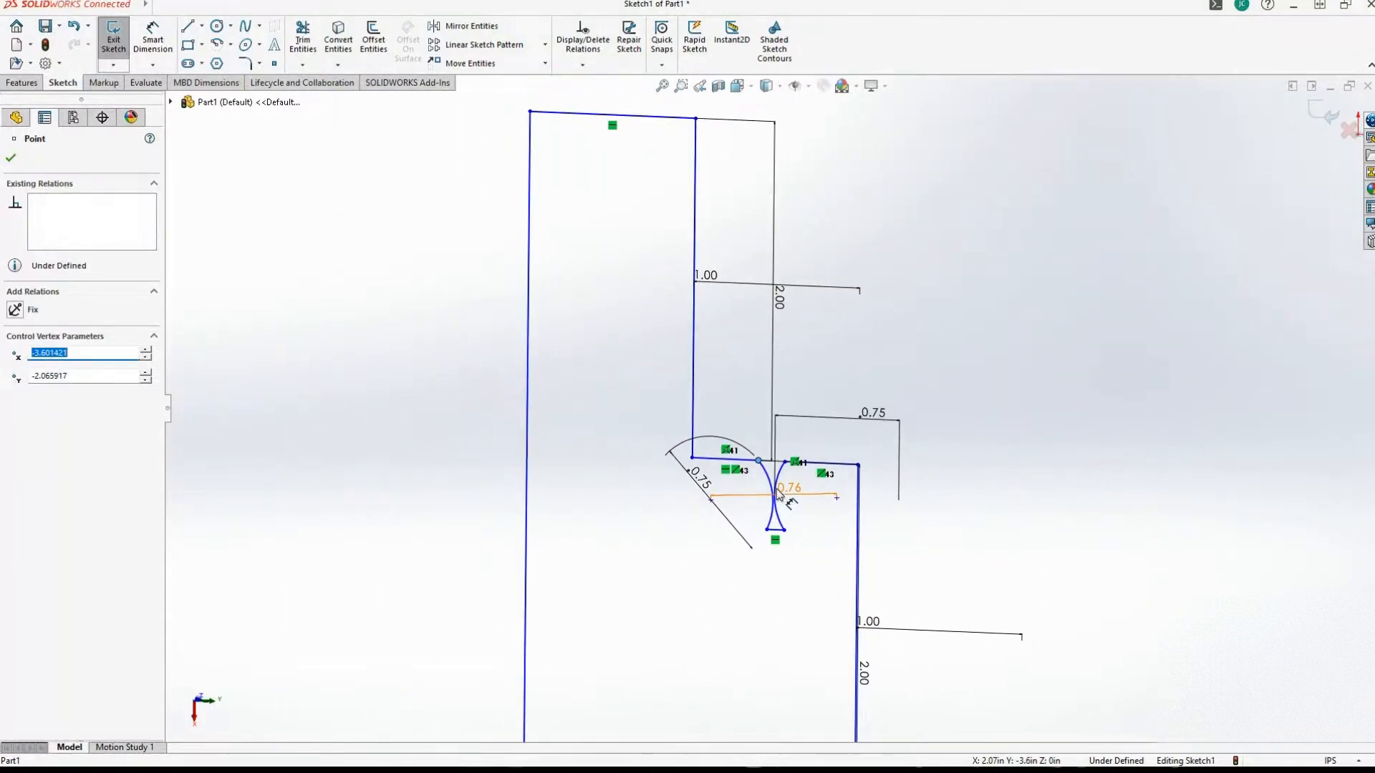
scroll(778, 494, down, 5)
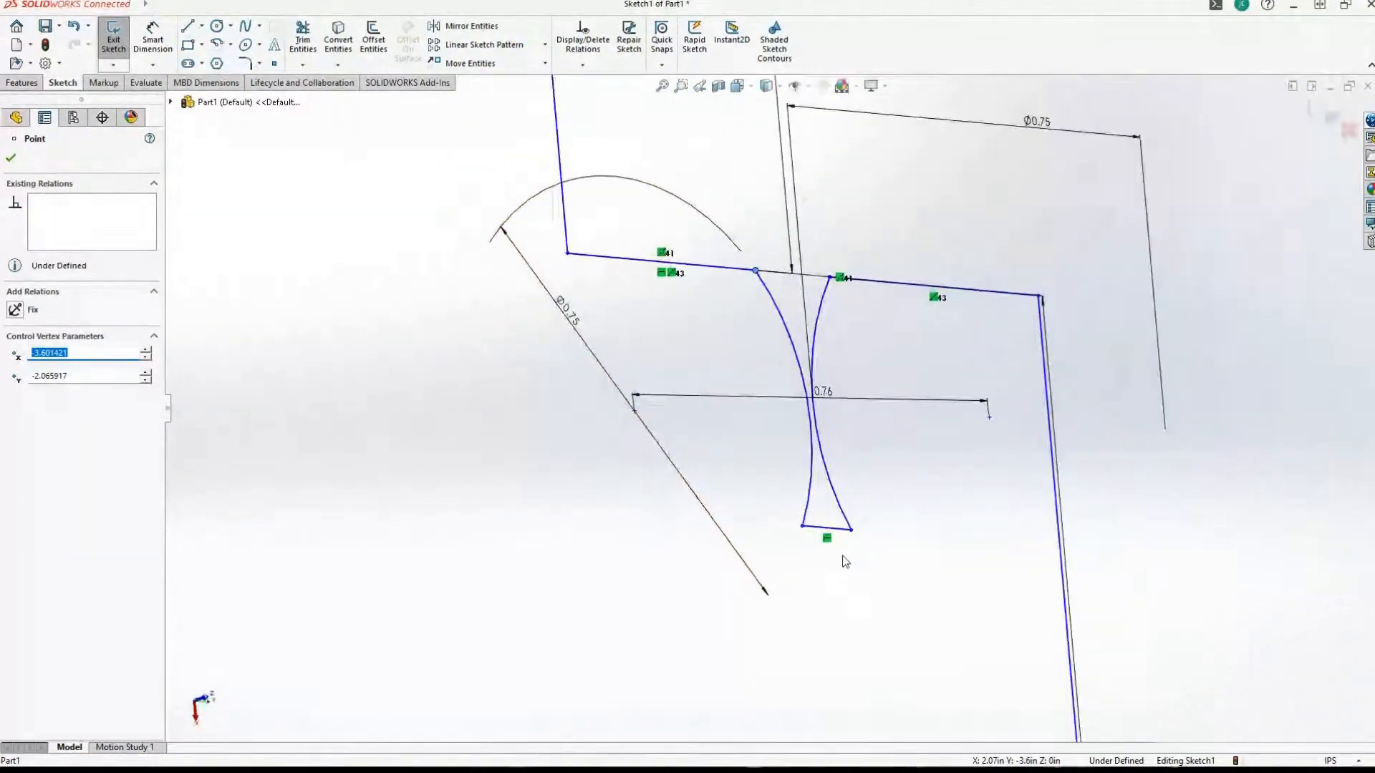
mouse_move(843, 557)
middle_down()
mouse_move(767, 439)
mouse_move(754, 454)
mouse_move(1224, 443)
mouse_move(1098, 436)
mouse_move(1041, 407)
mouse_move(1008, 430)
middle_up()
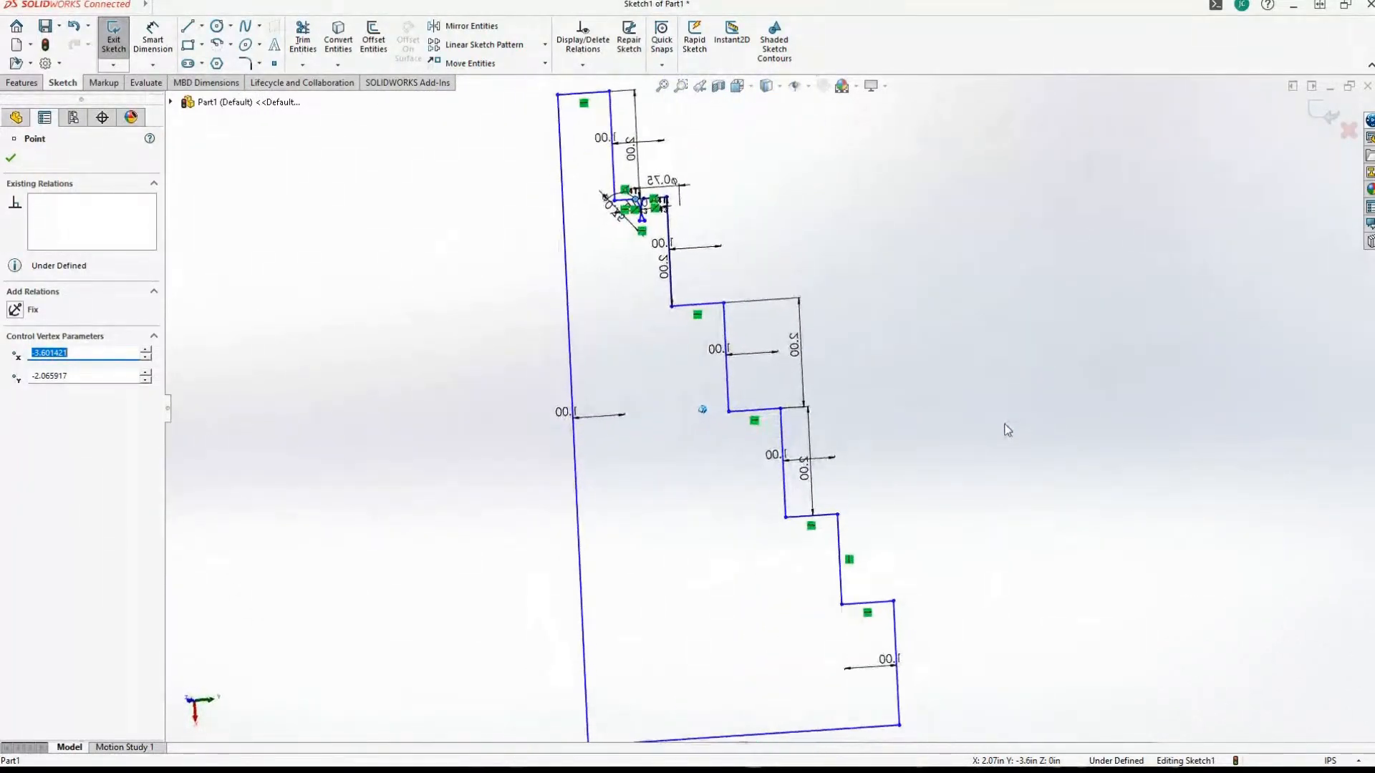
scroll(1000, 429, down, 6)
scroll(999, 430, up, 3)
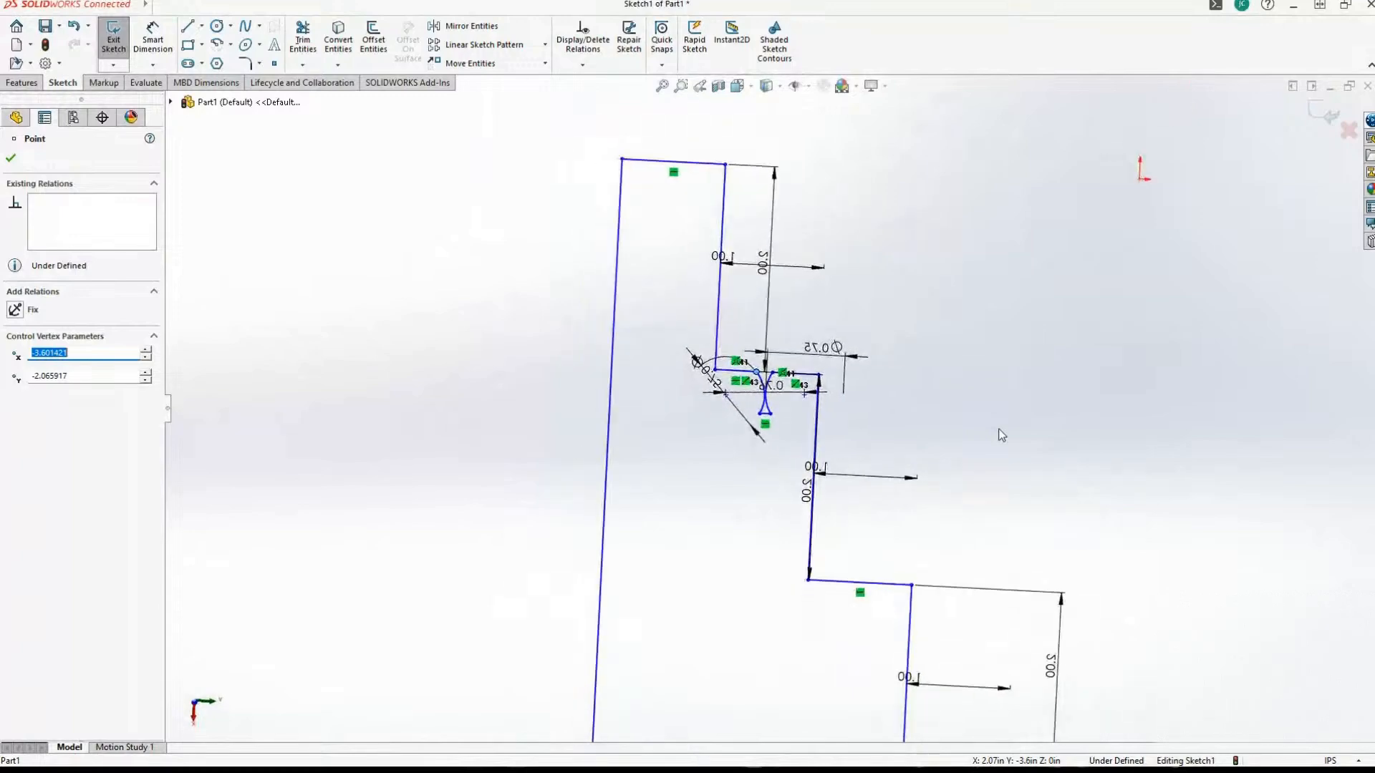
scroll(1001, 436, down, 6)
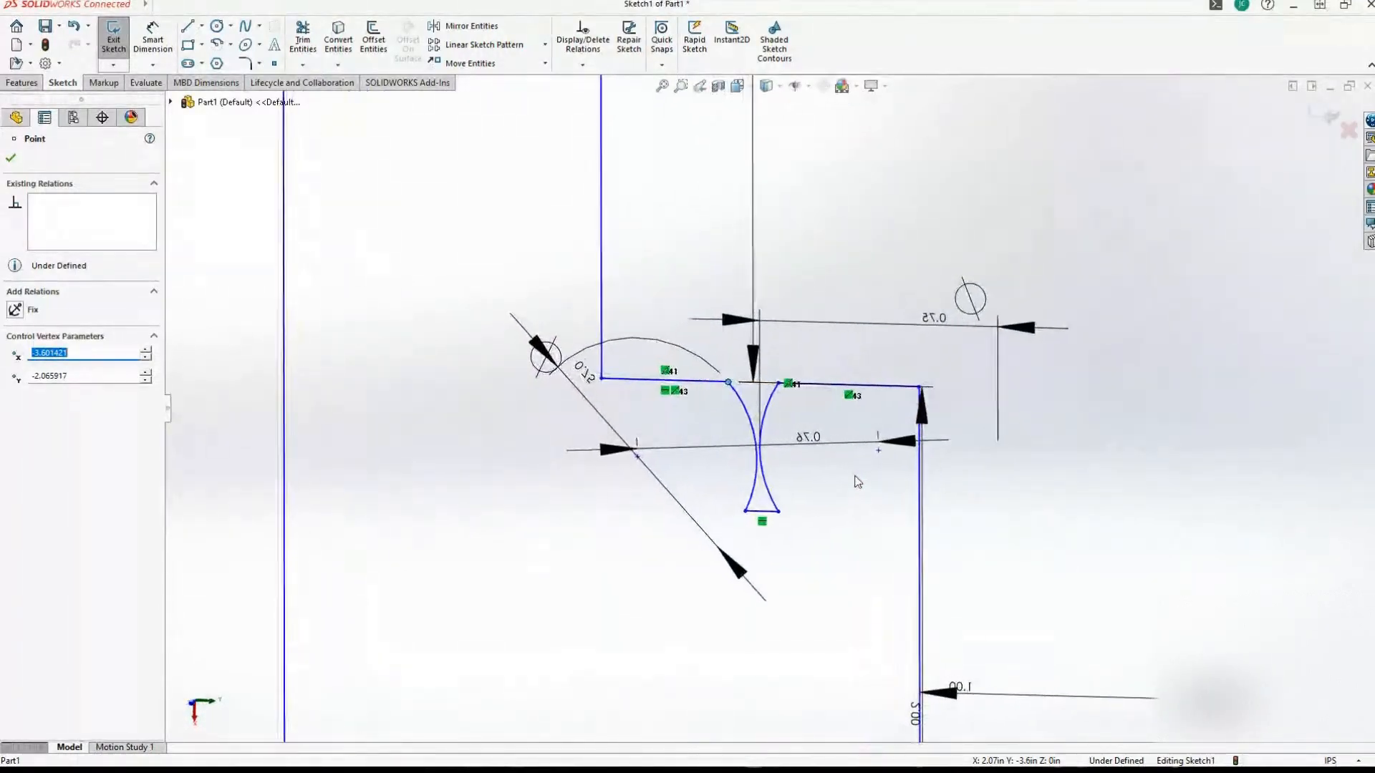
scroll(859, 480, down, 1)
scroll(859, 477, up, 3)
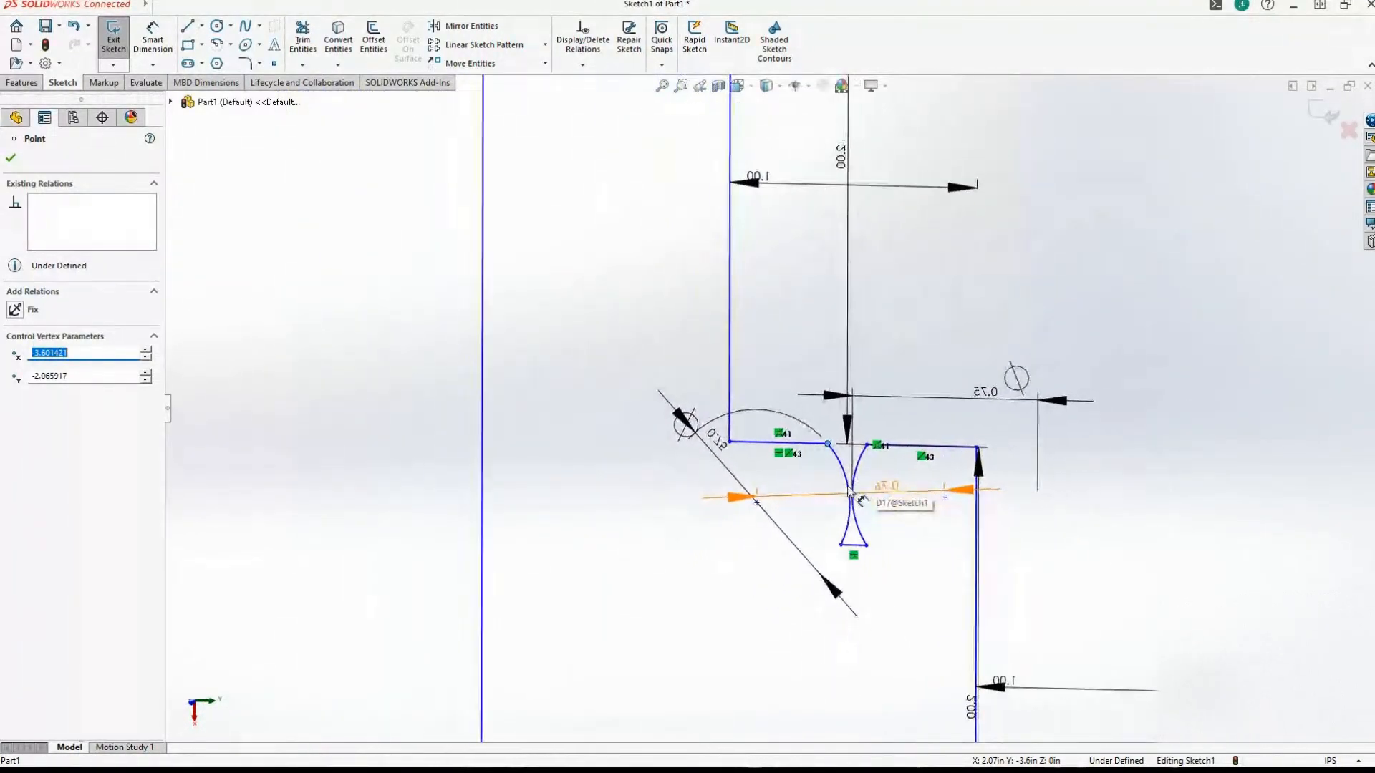
scroll(787, 458, up, 3)
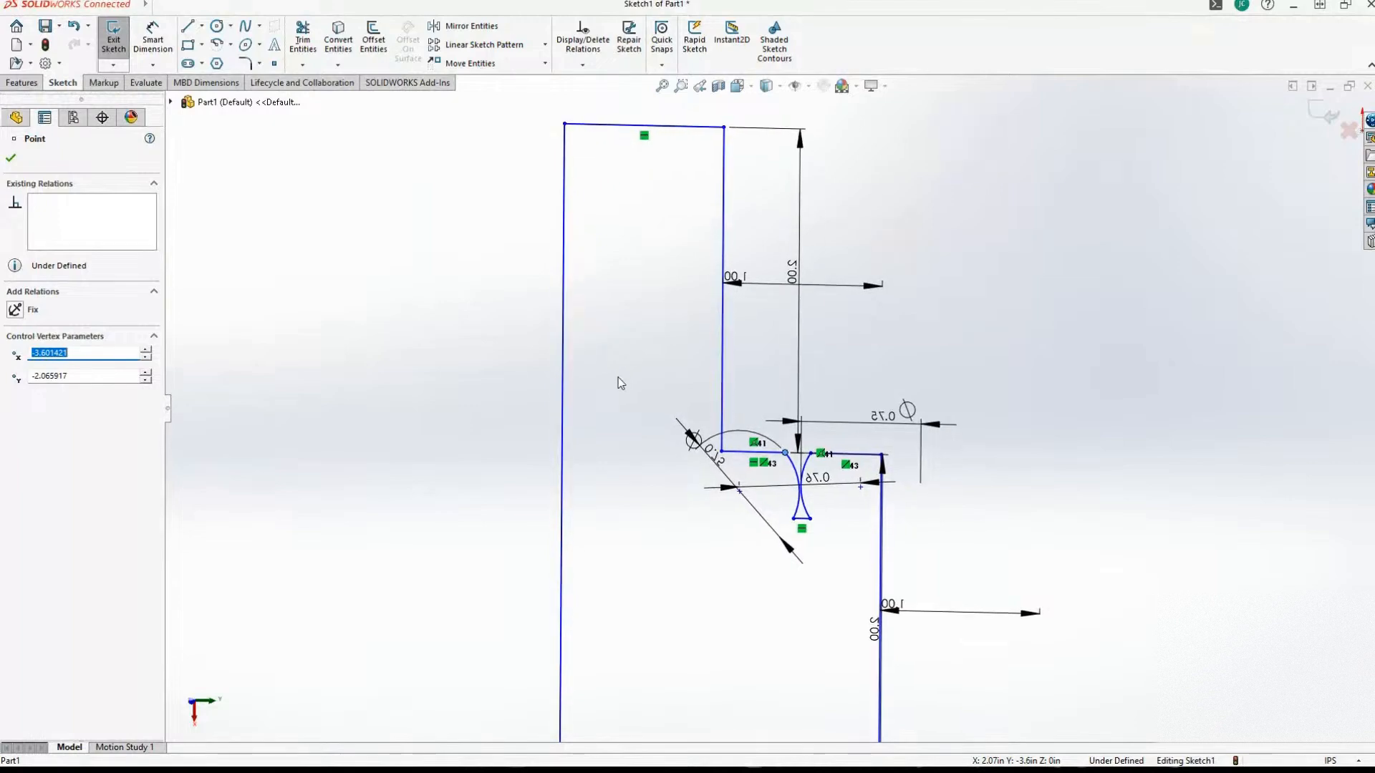
scroll(716, 358, down, 4)
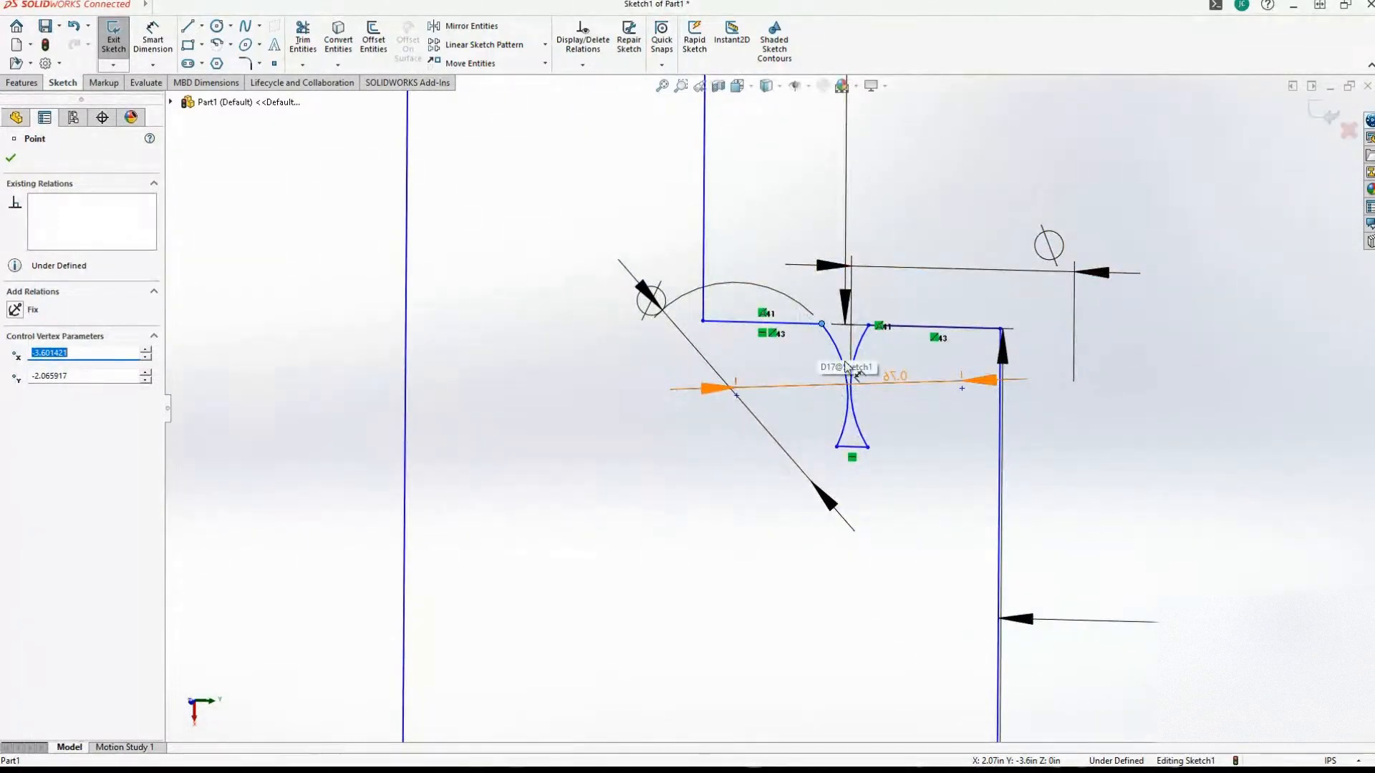
scroll(842, 395, up, 1)
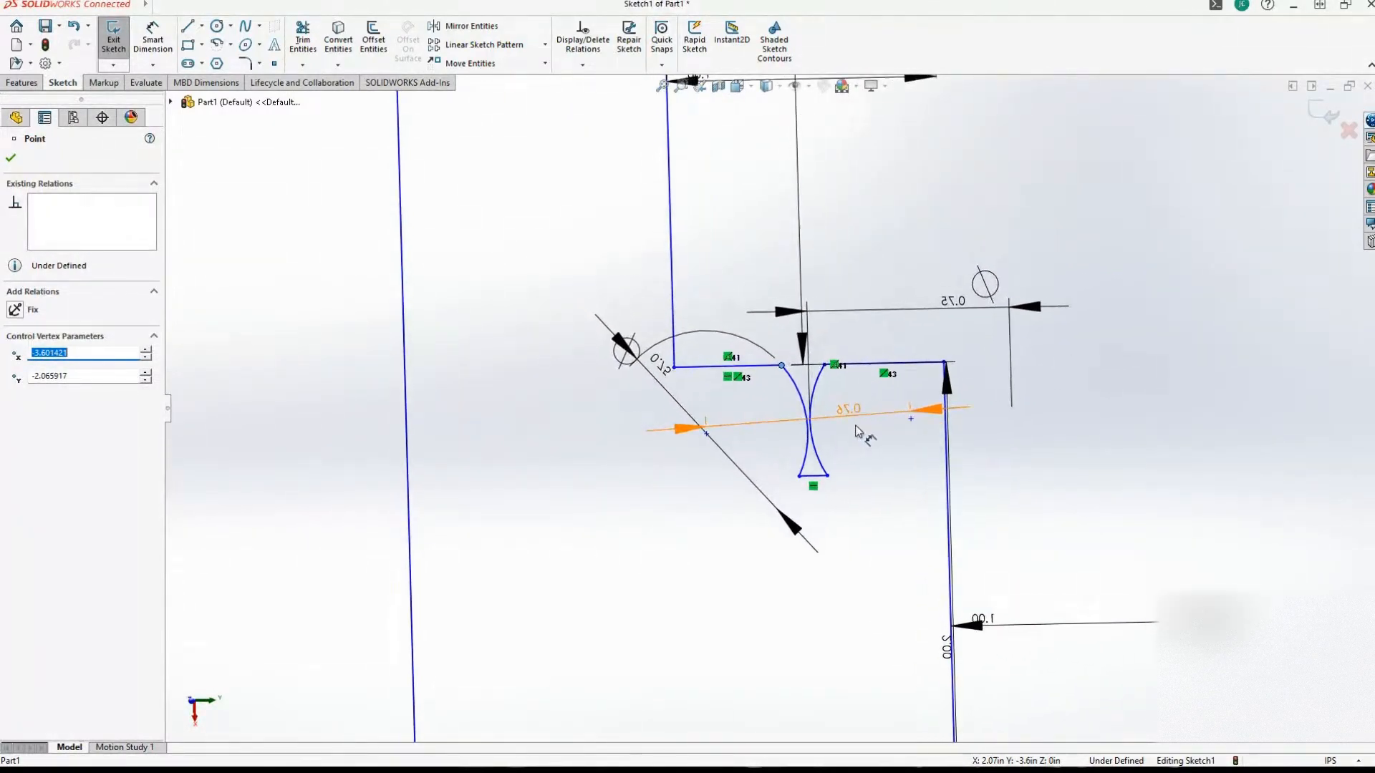
scroll(857, 431, up, 5)
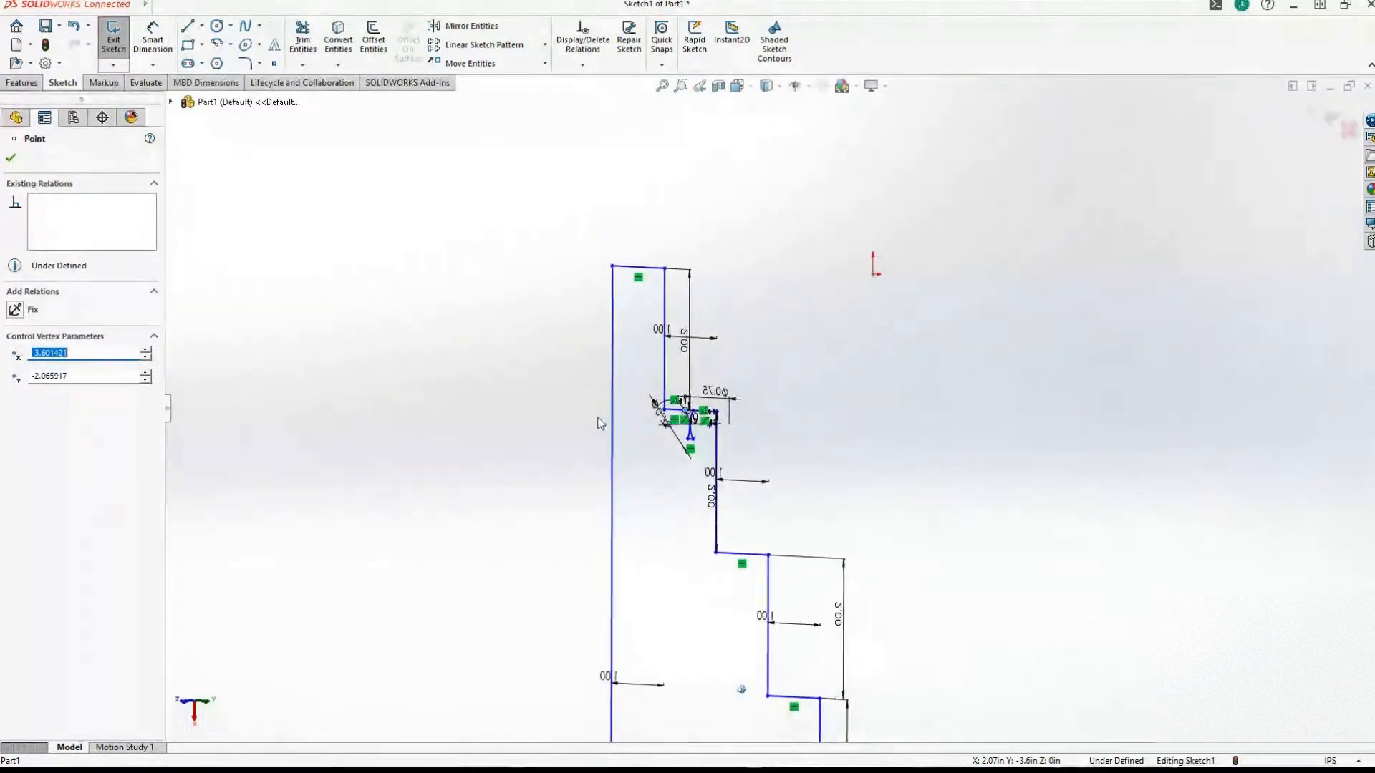
middle_drag(601, 424, 890, 315)
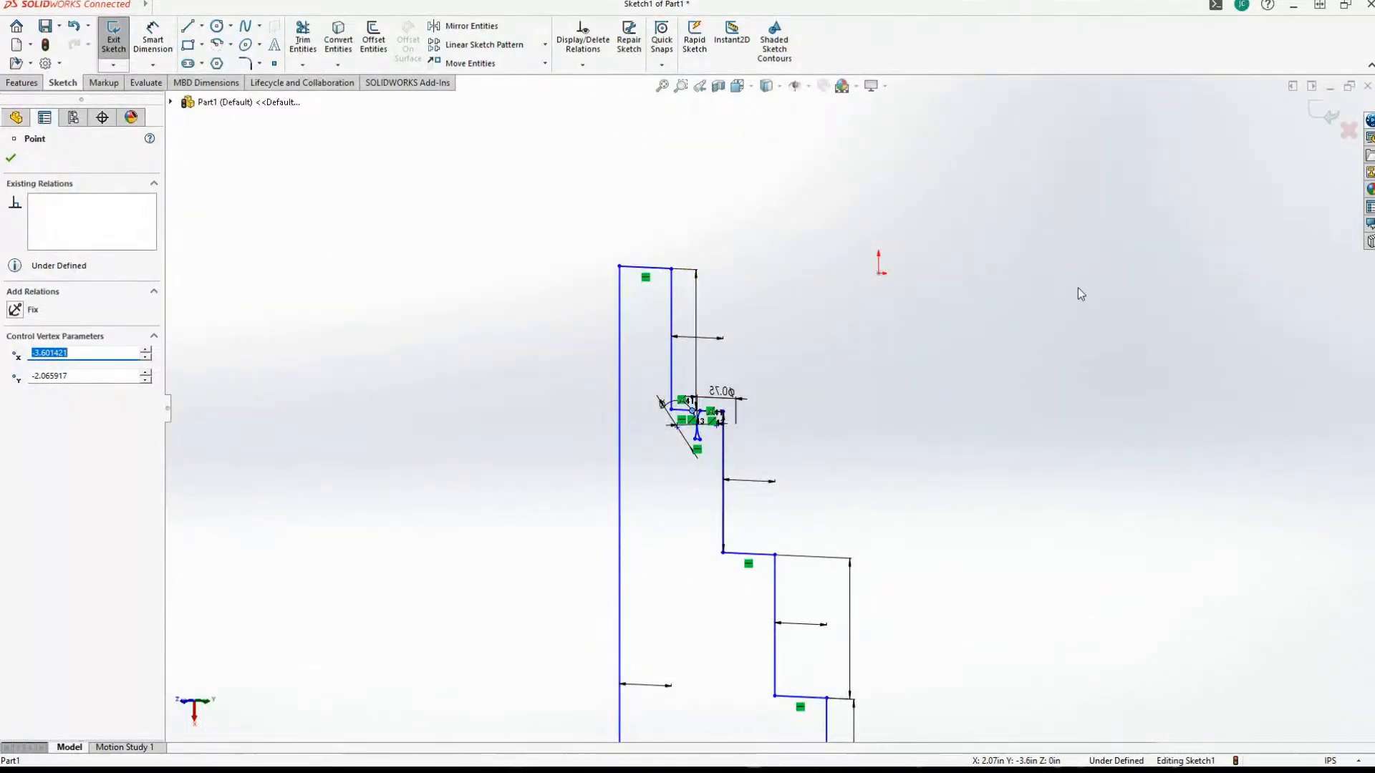
scroll(696, 429, down, 10)
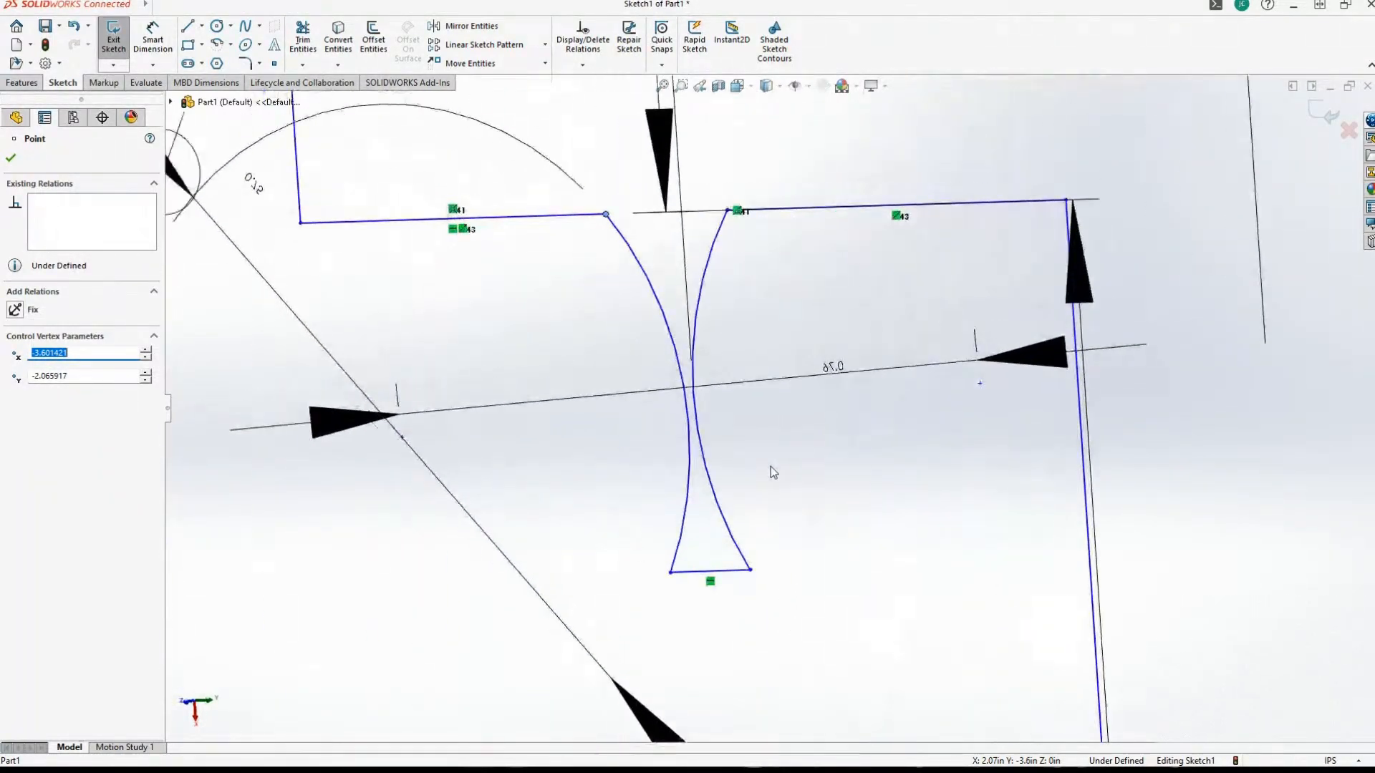
middle_drag(770, 467, 1011, 462)
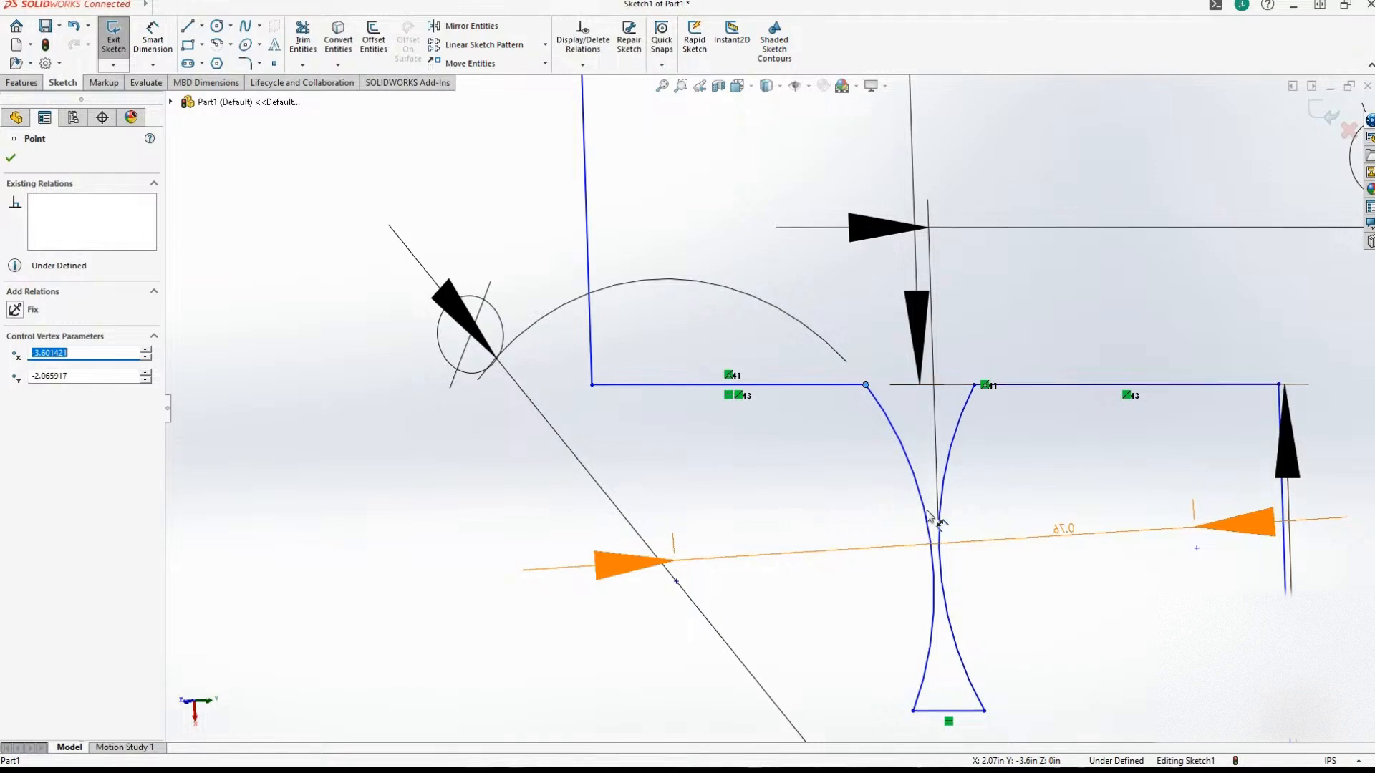
Examine the ledge notch's two arcs, the narrow gap between them and their dimensions within the stepped profile.
middle_drag(928, 513, 917, 488)
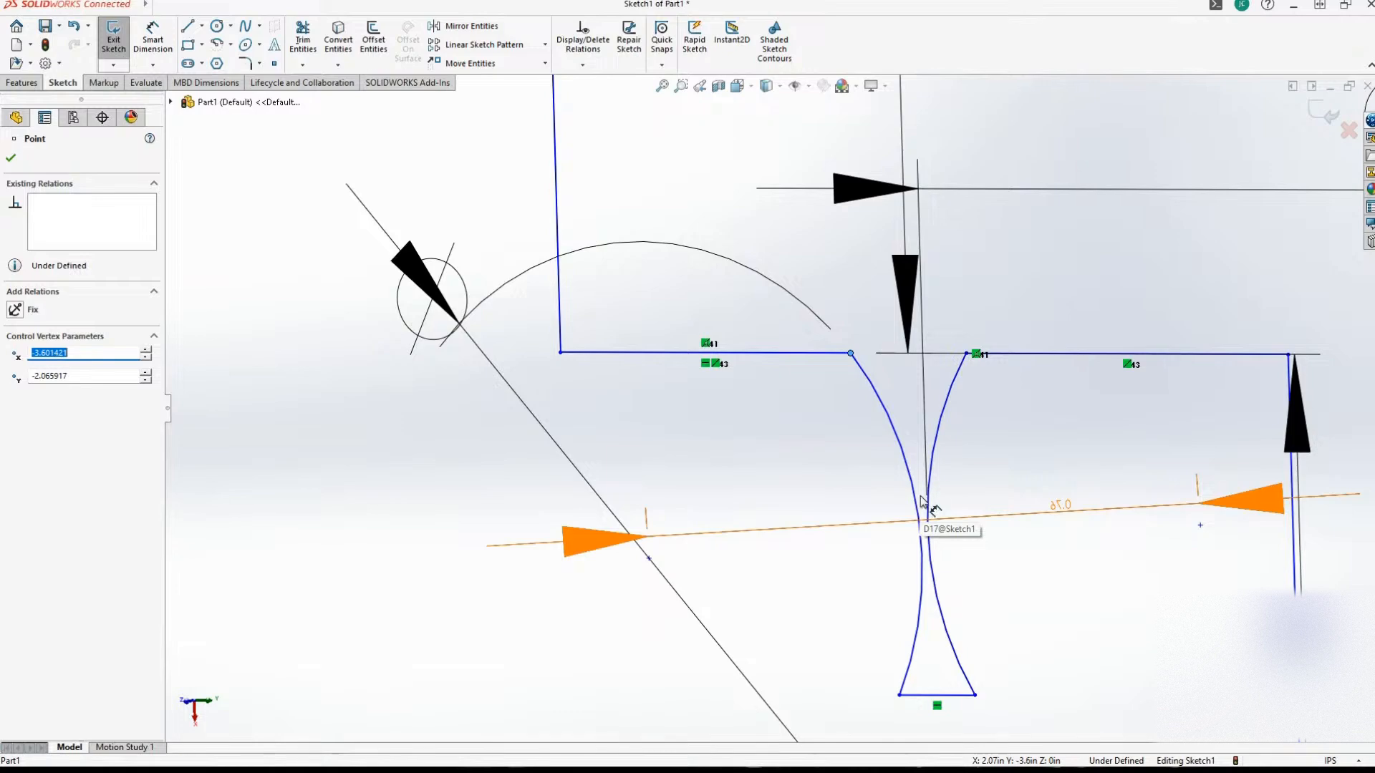
mouse_move(932, 492)
middle_down()
mouse_move(881, 430)
mouse_move(833, 410)
middle_up()
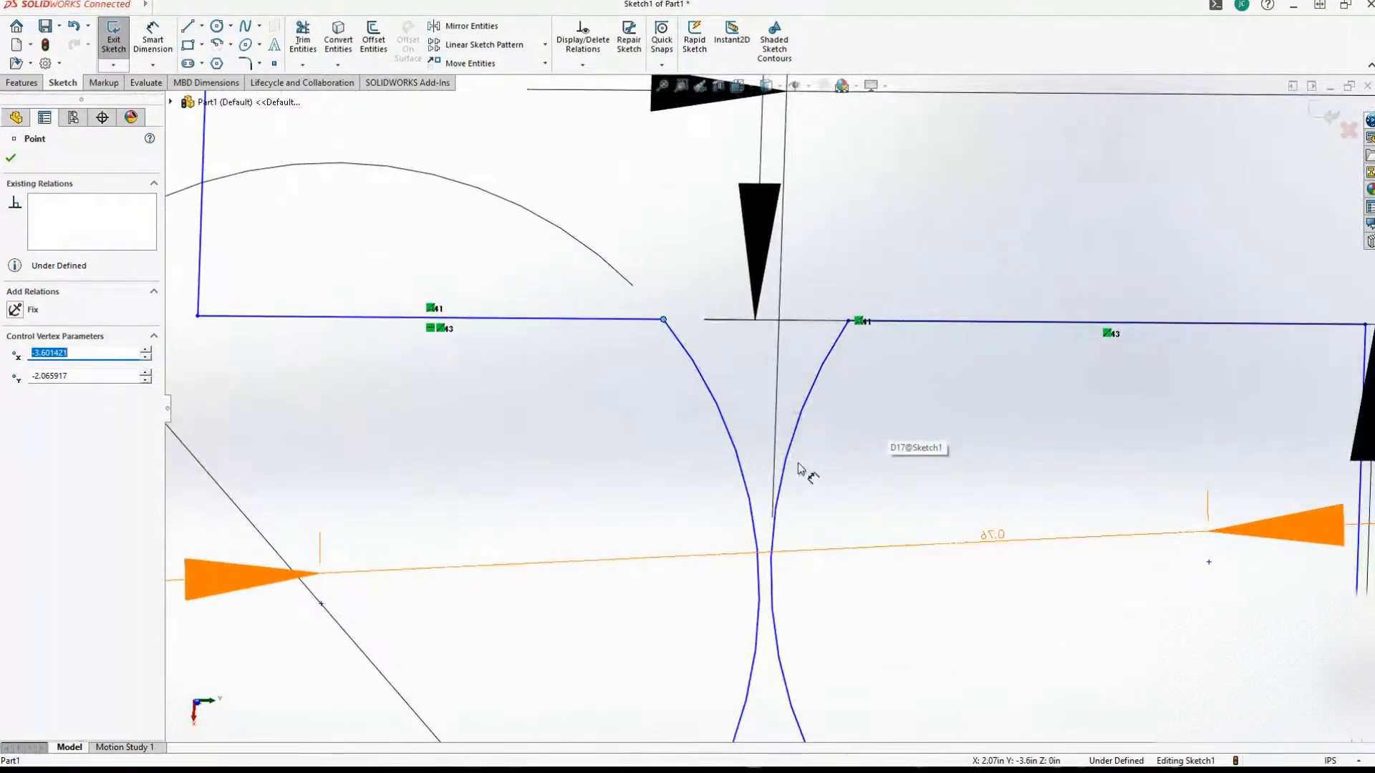
mouse_move(798, 466)
middle_down()
mouse_move(805, 482)
mouse_move(753, 497)
middle_up()
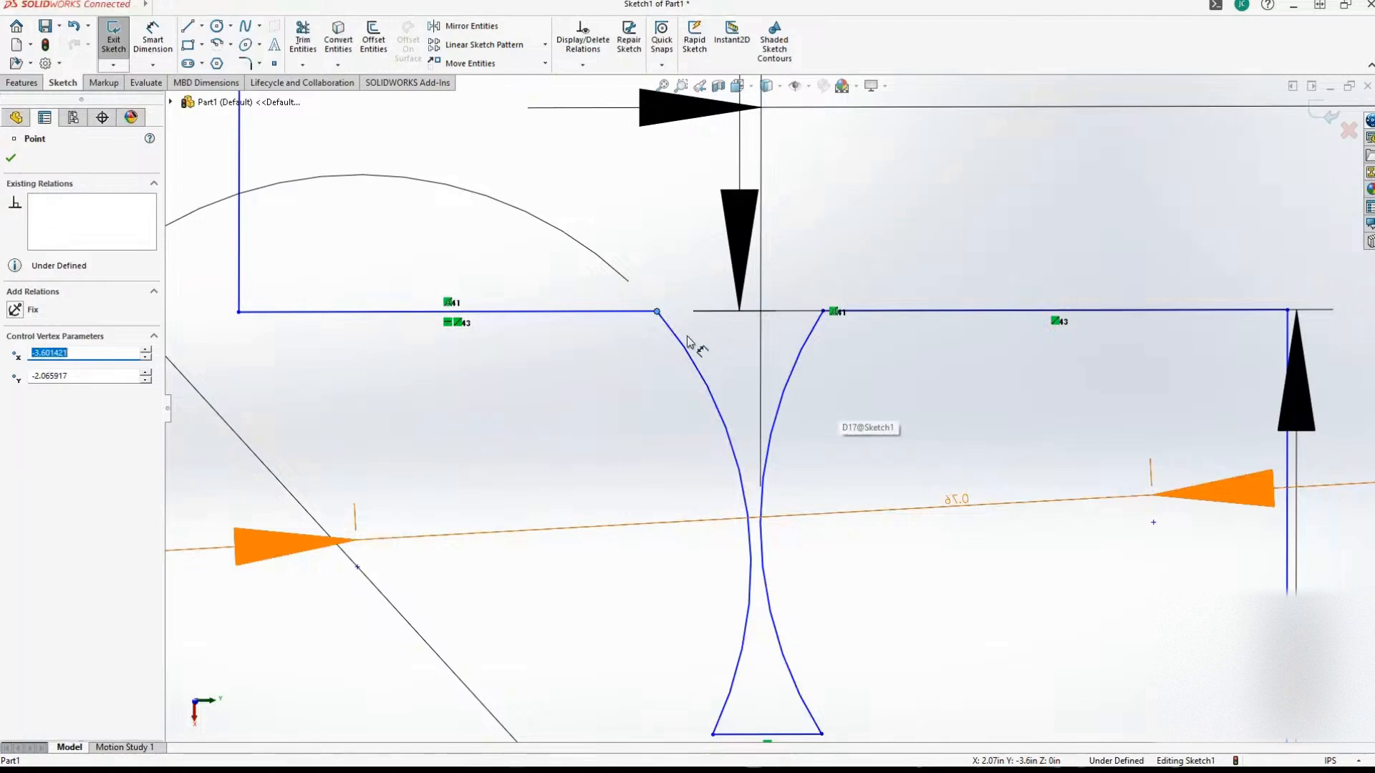
scroll(609, 405, down, 2)
scroll(609, 404, up, 2)
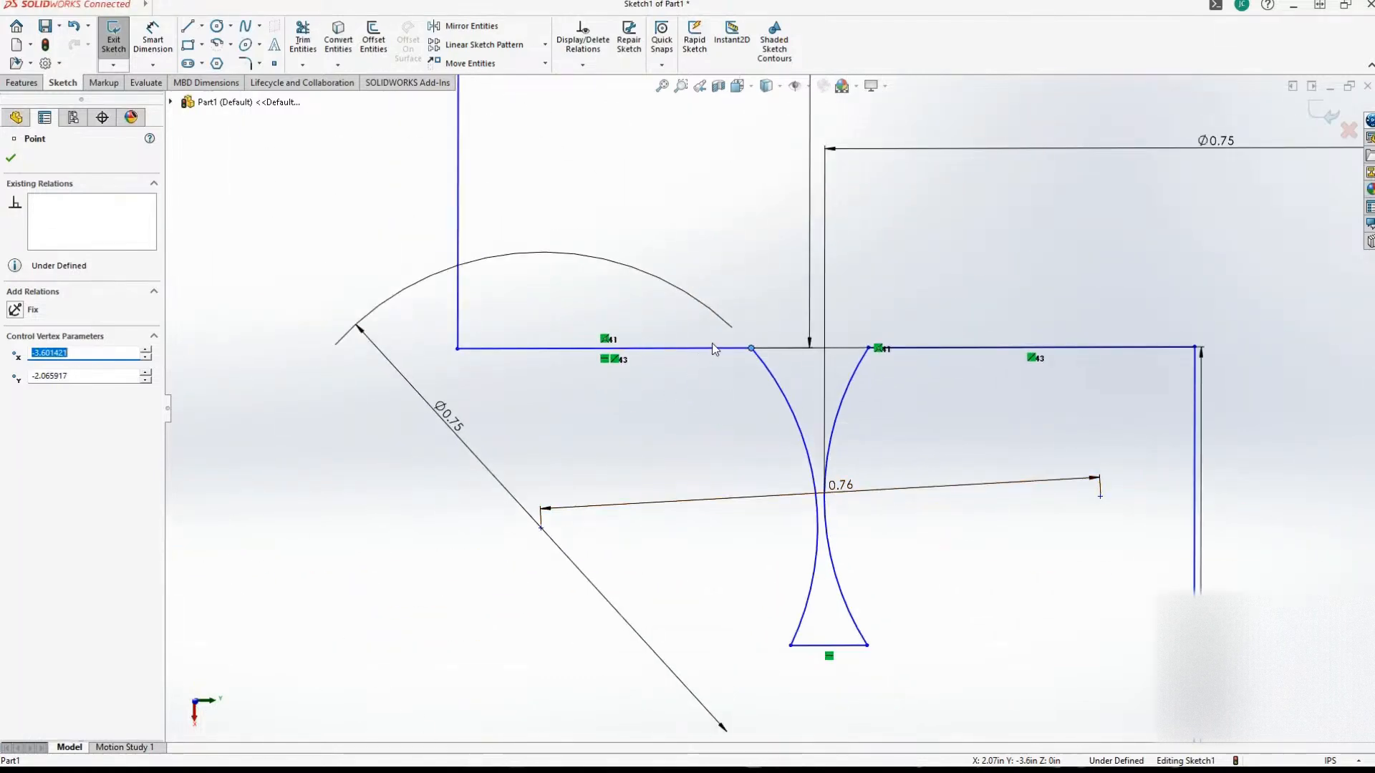
scroll(744, 398, up, 2)
scroll(745, 398, down, 2)
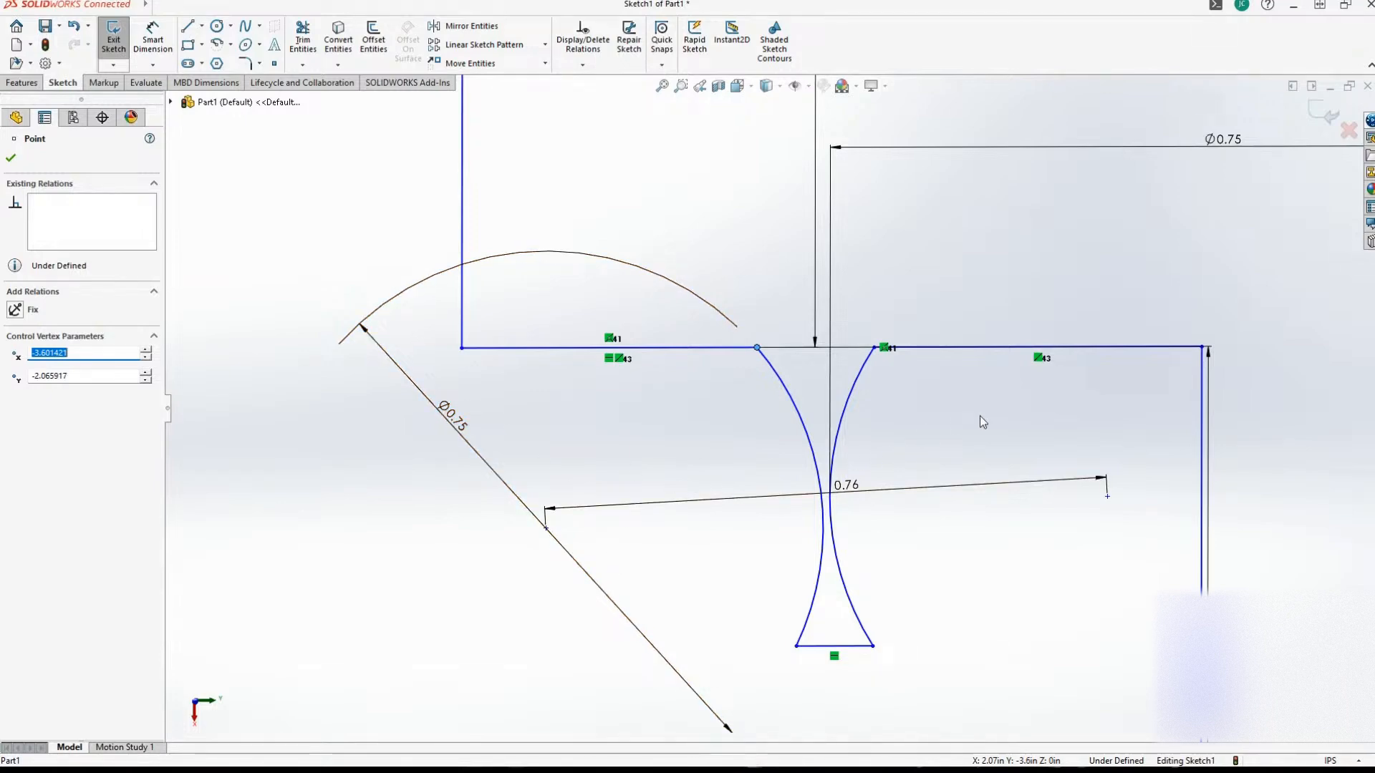
scroll(981, 427, up, 5)
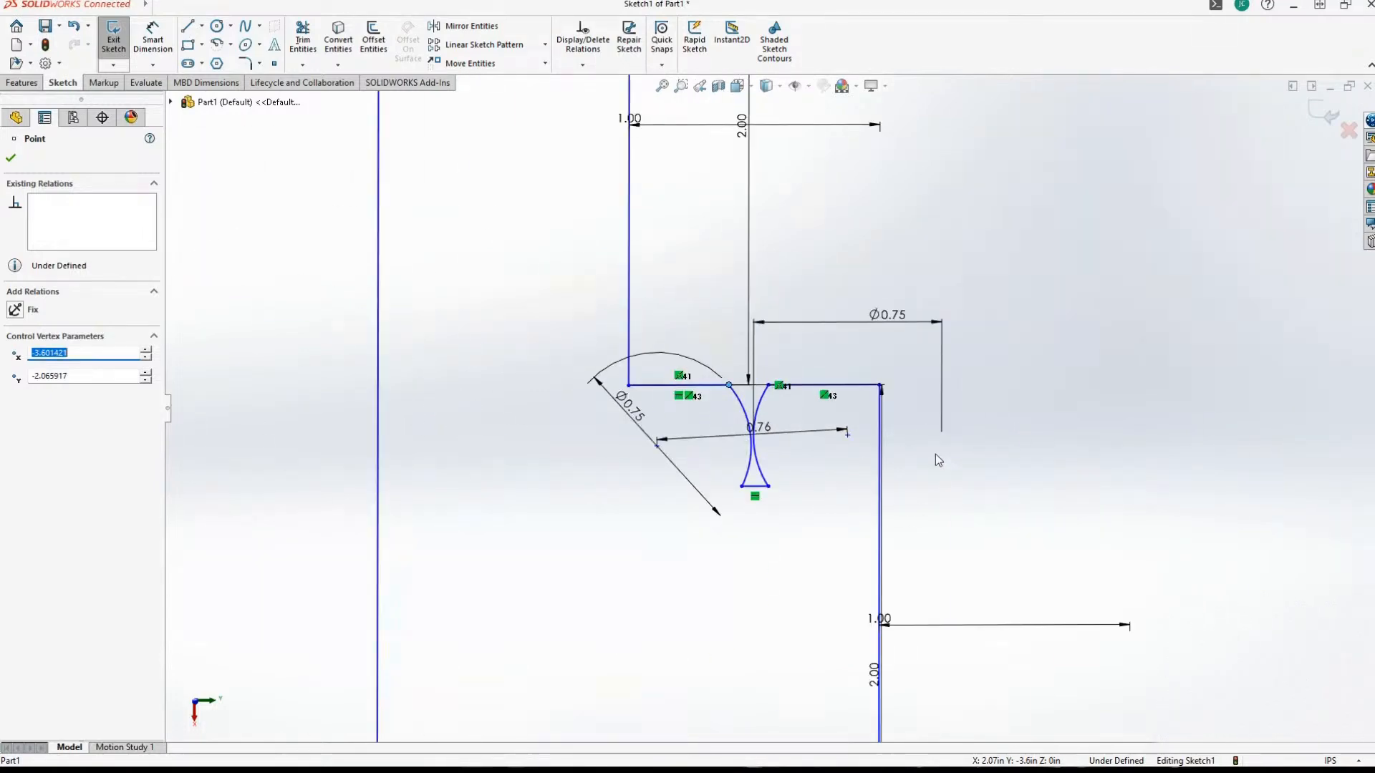
scroll(929, 449, down, 1)
scroll(672, 401, down, 4)
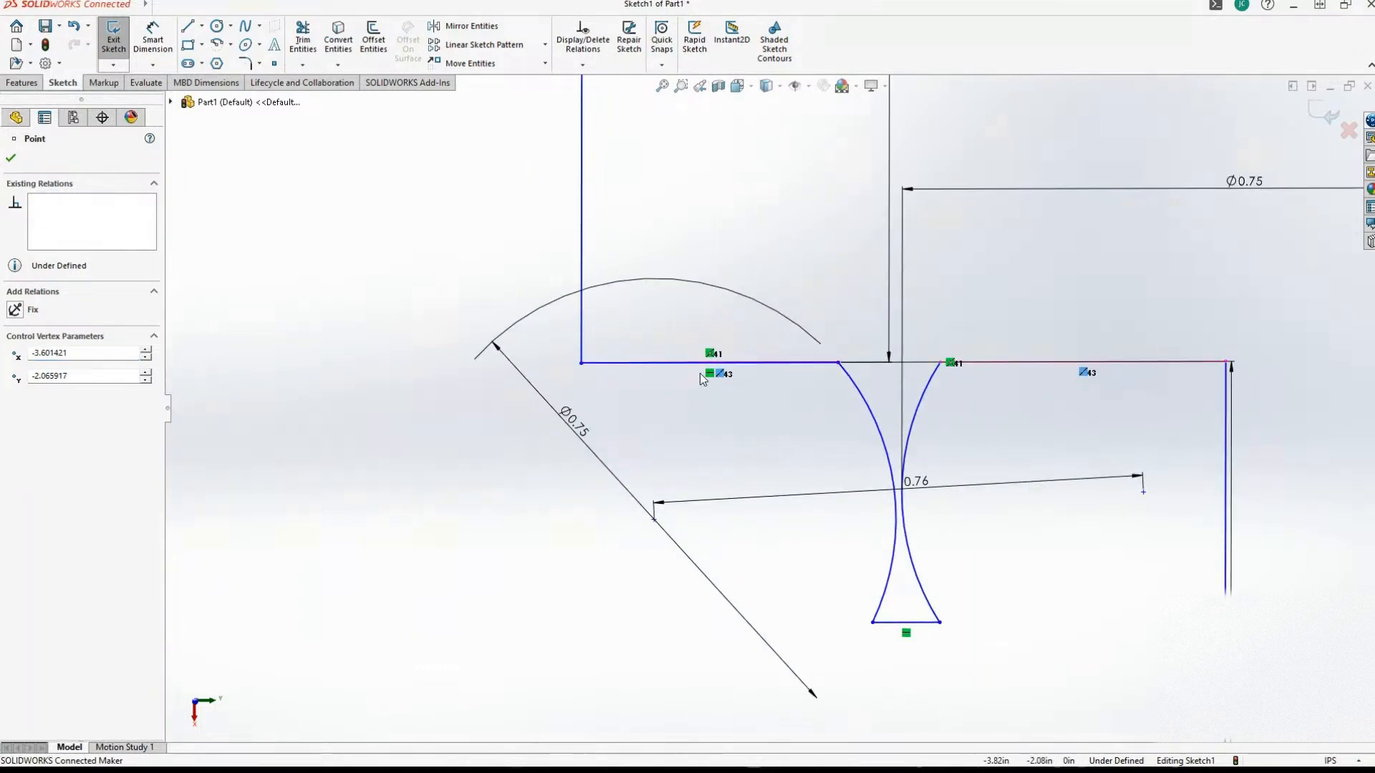
Inspect the existing distance and diameter relations on the notch's first and second arcs.
click(858, 399)
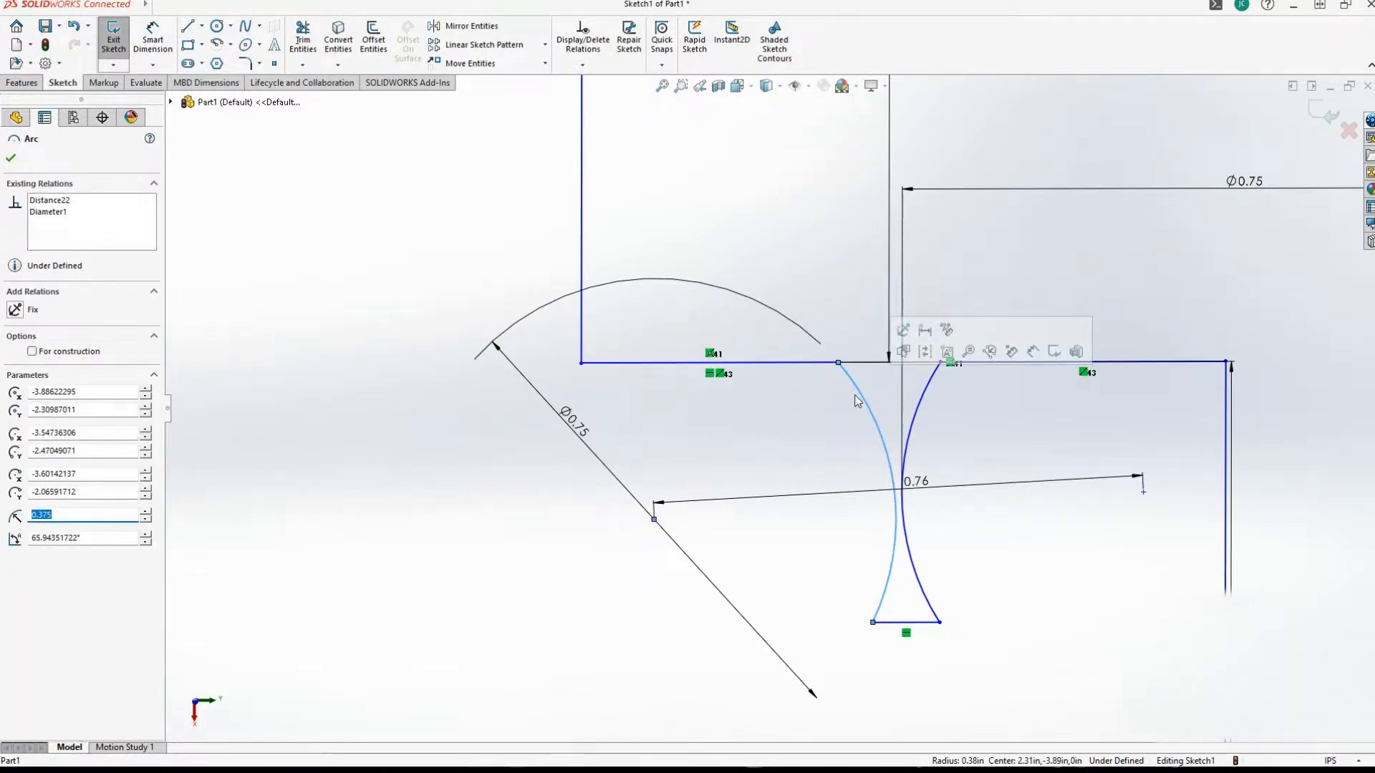
click(61, 202)
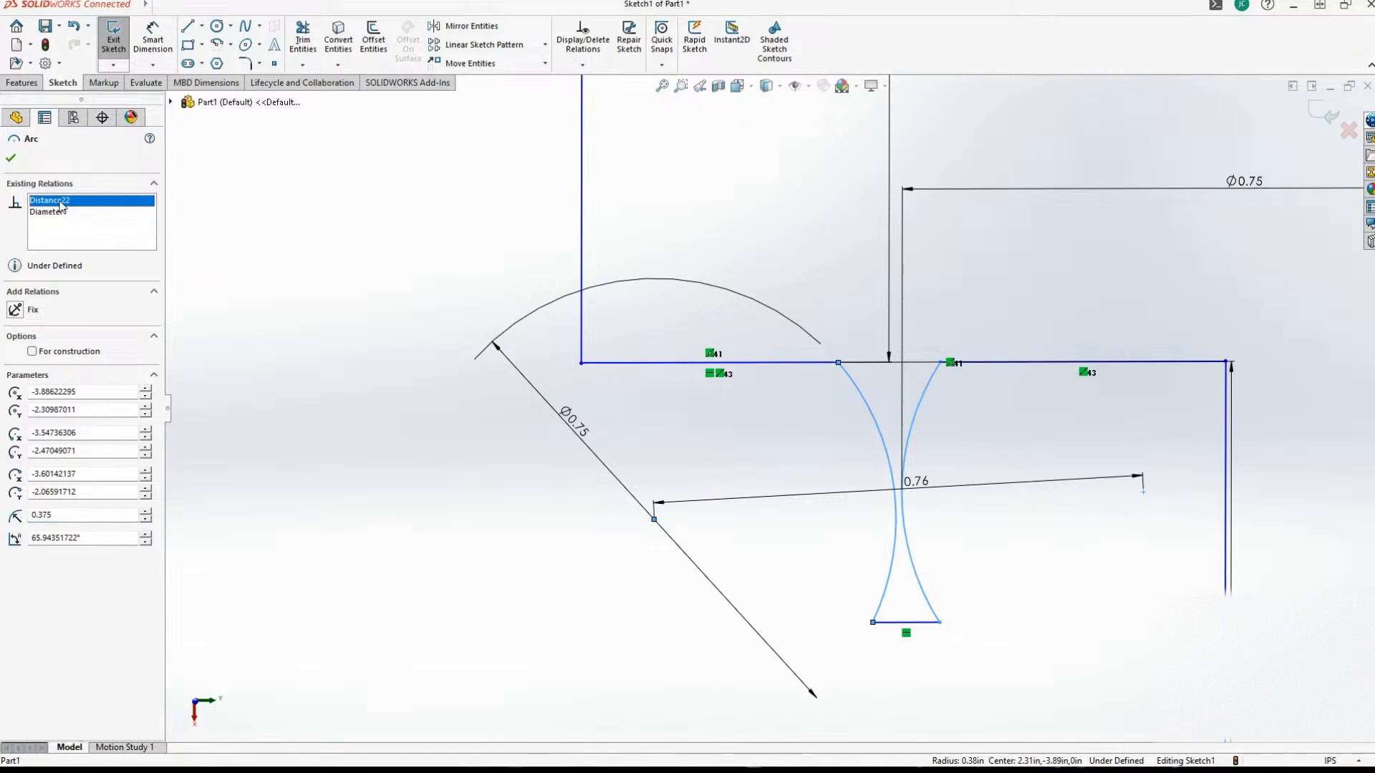
click(58, 214)
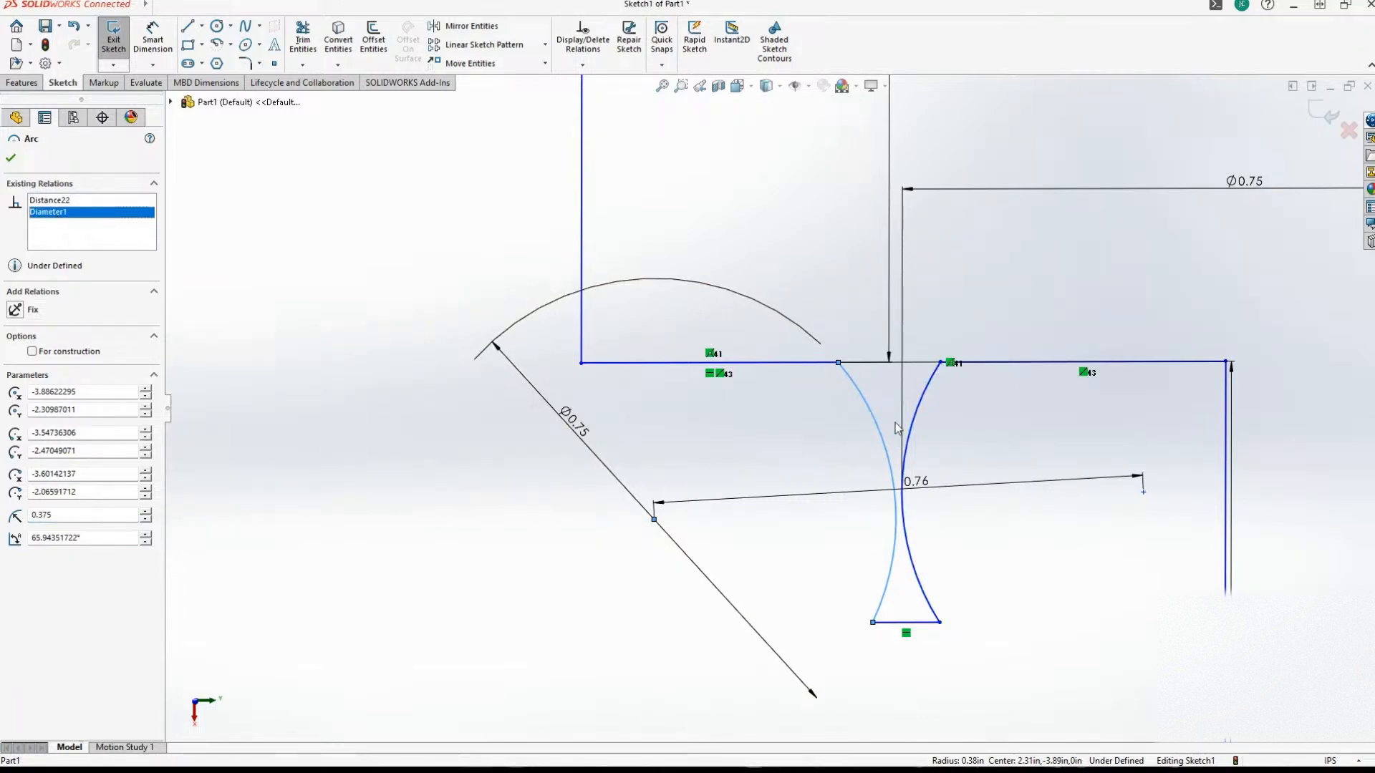
click(922, 405)
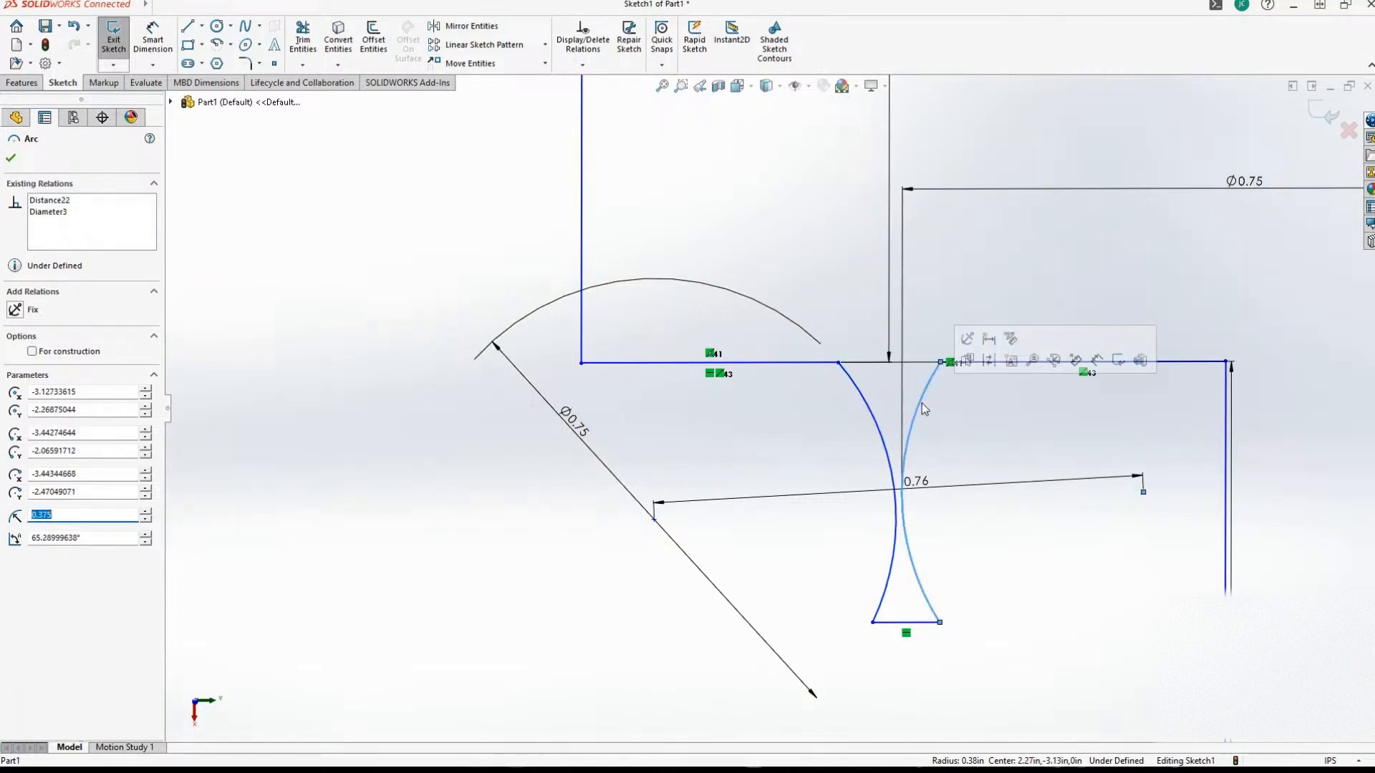
click(61, 202)
click(43, 212)
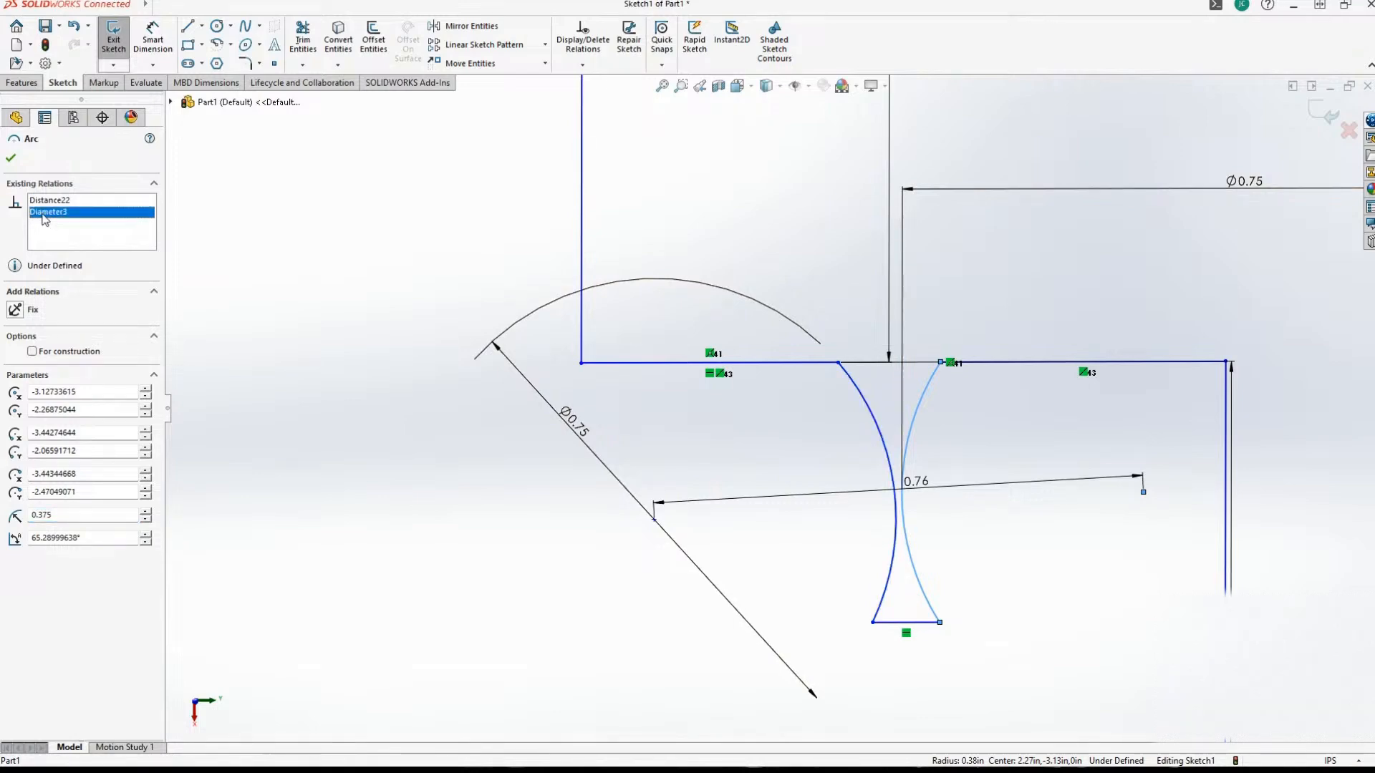
click(245, 254)
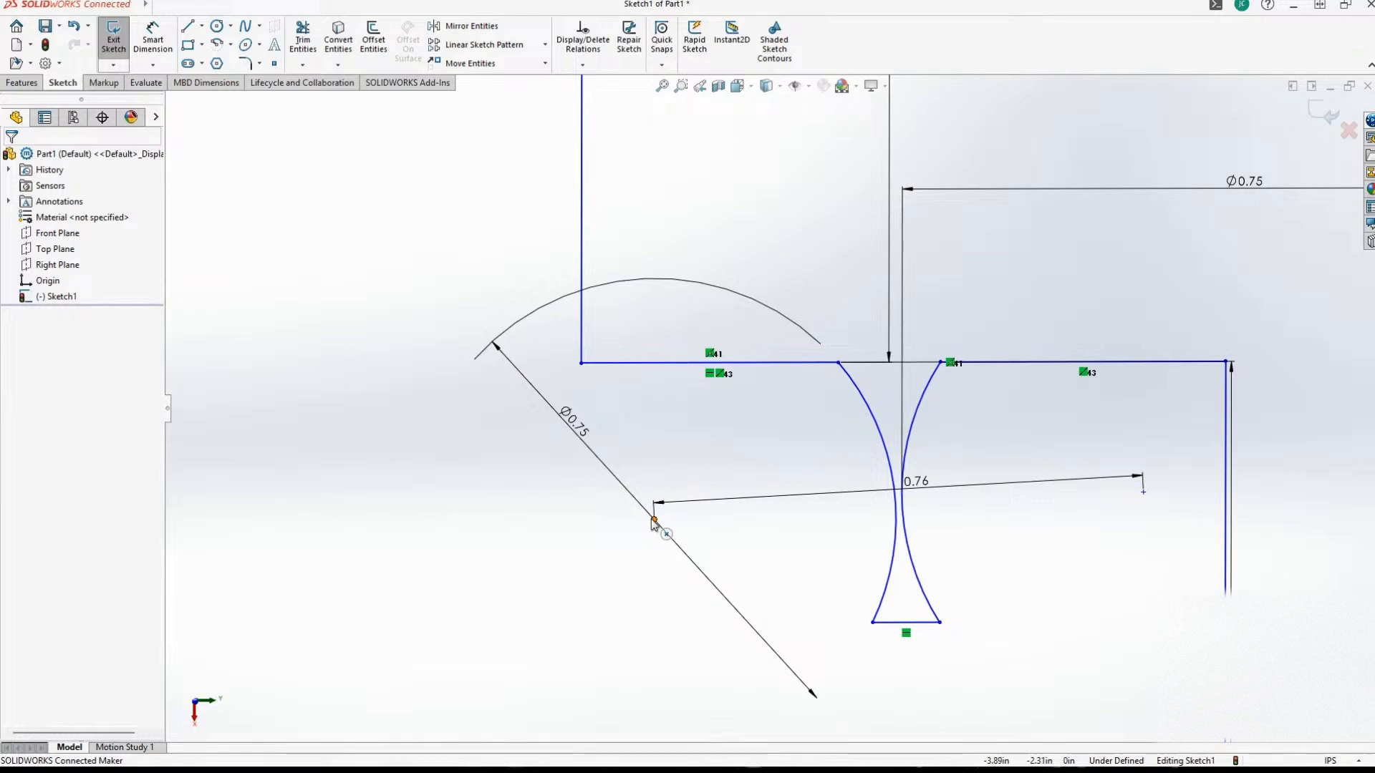
Reposition the notch by nudging both arcs and their centers, placing the first arc's center at about X -3.89, Y -2.29.
drag(654, 521, 660, 510)
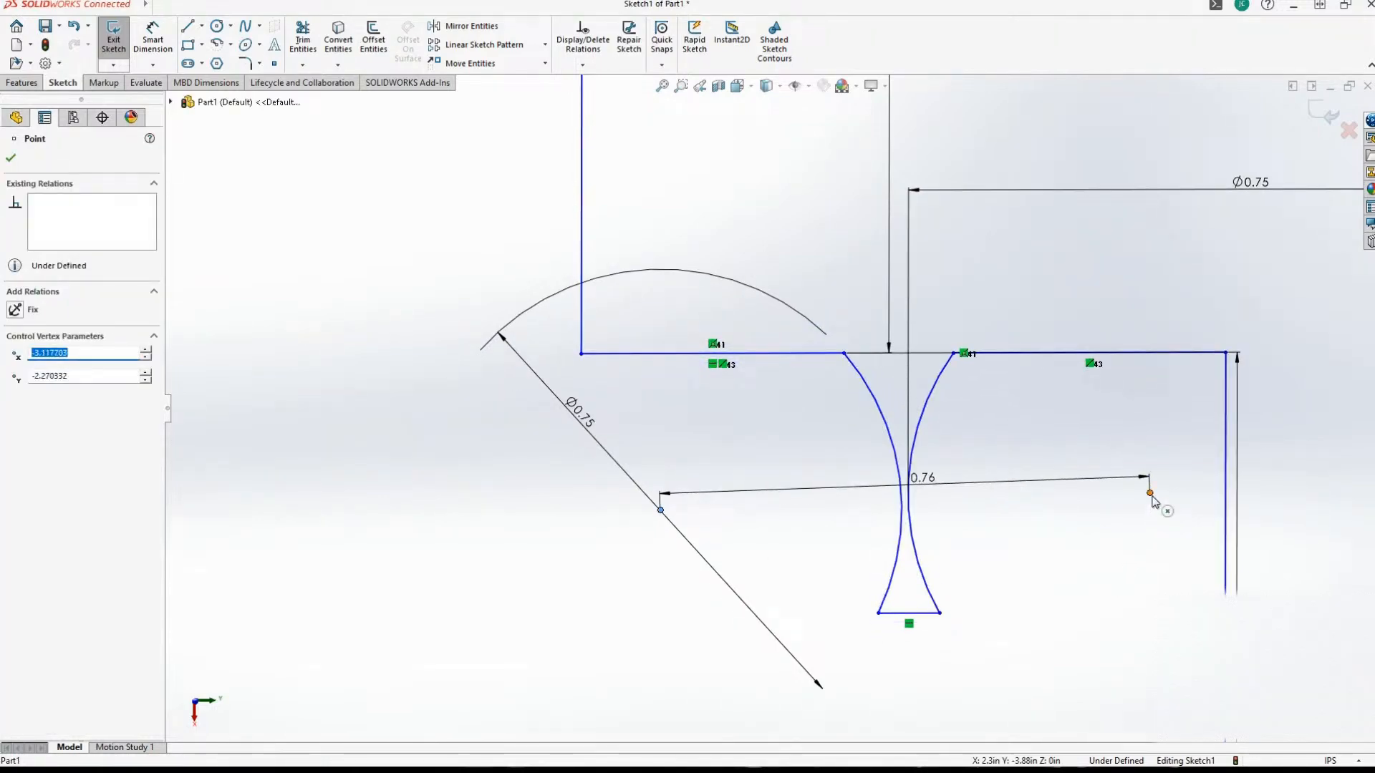
mouse_move(1151, 495)
mouse_down()
mouse_move(1142, 521)
mouse_move(1151, 497)
mouse_up()
click(918, 437)
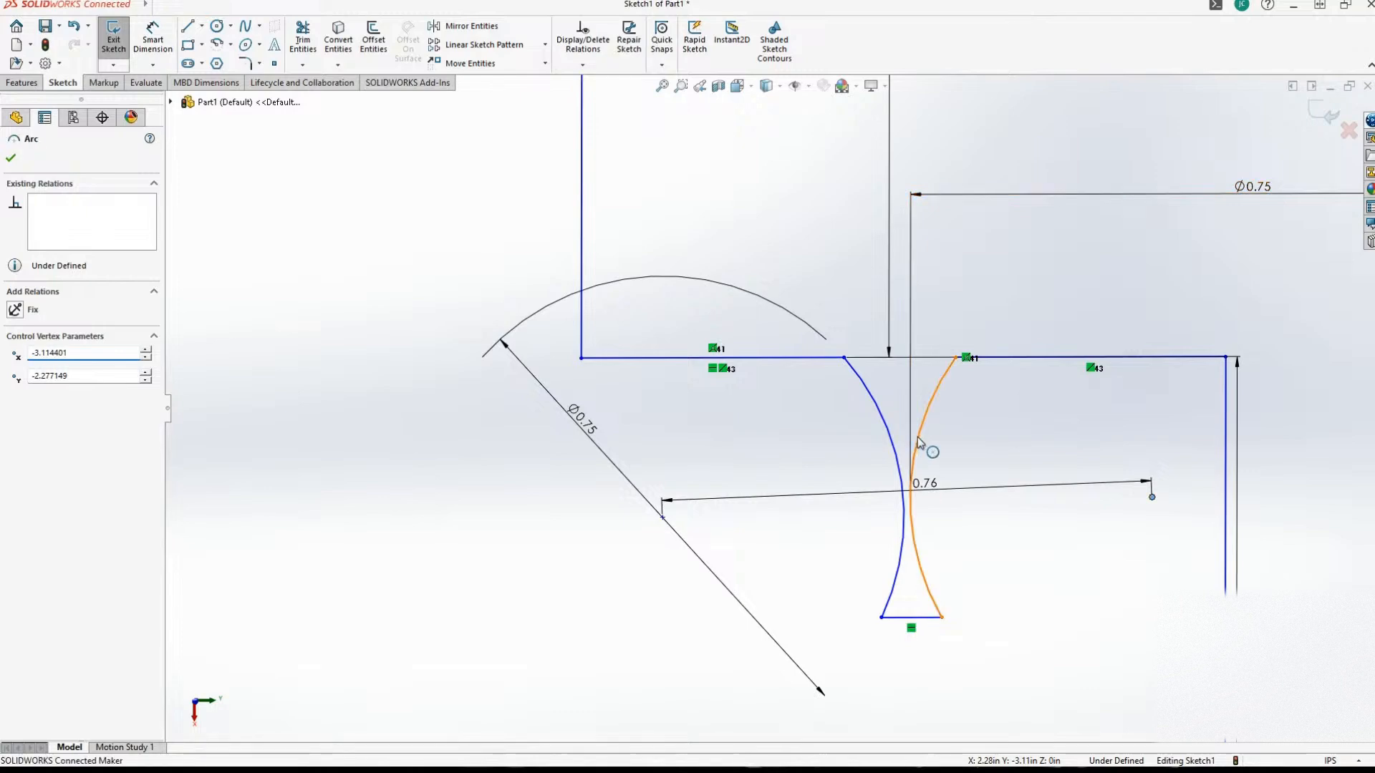
mouse_move(917, 441)
mouse_down()
mouse_move(933, 456)
mouse_move(912, 466)
mouse_up()
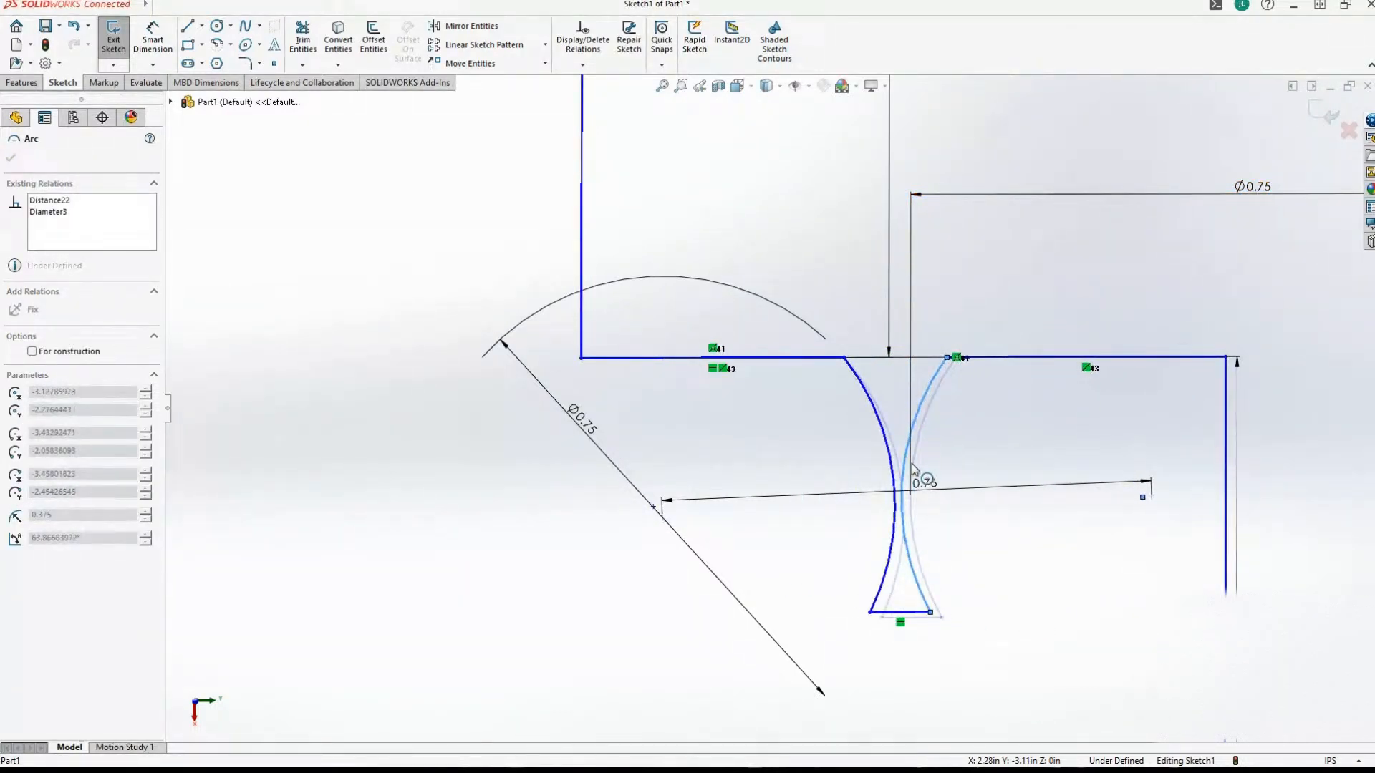
drag(912, 465, 912, 462)
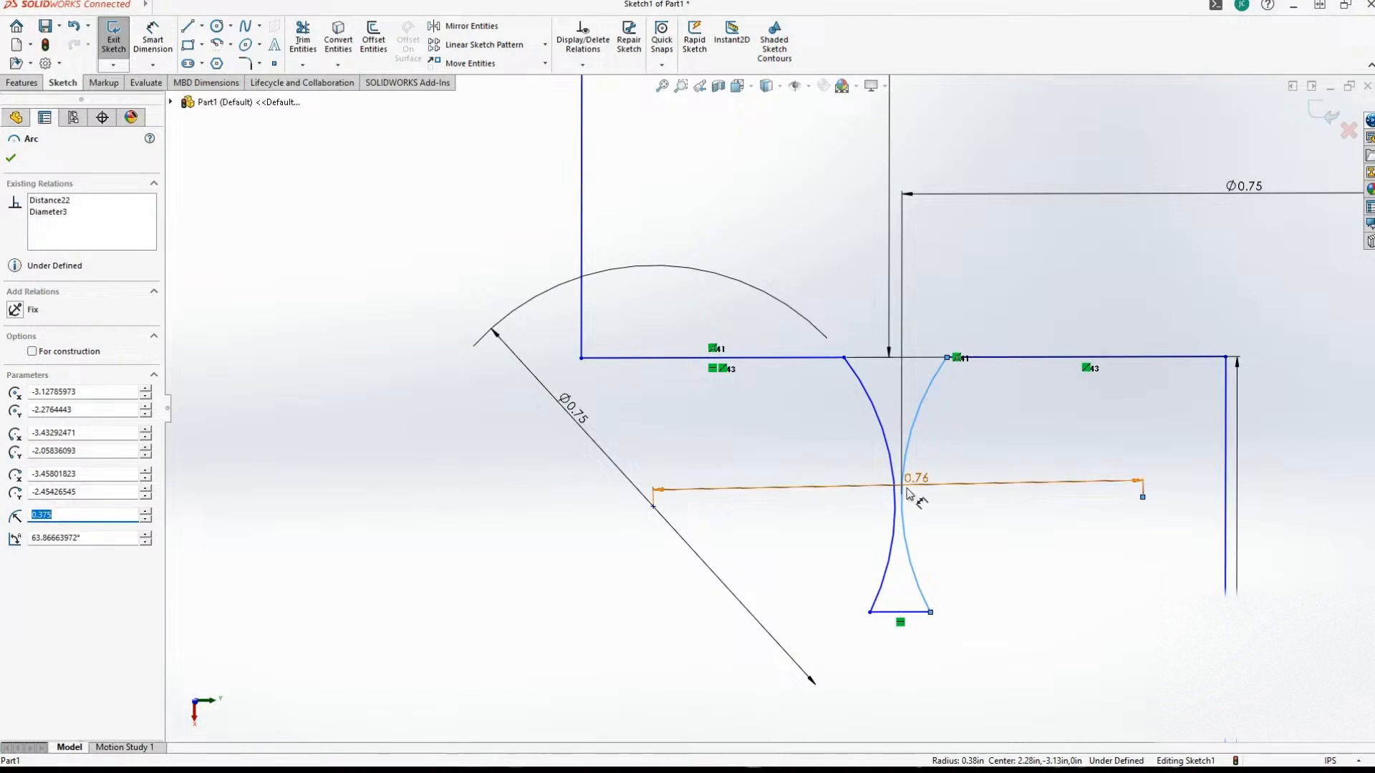
drag(887, 476, 900, 480)
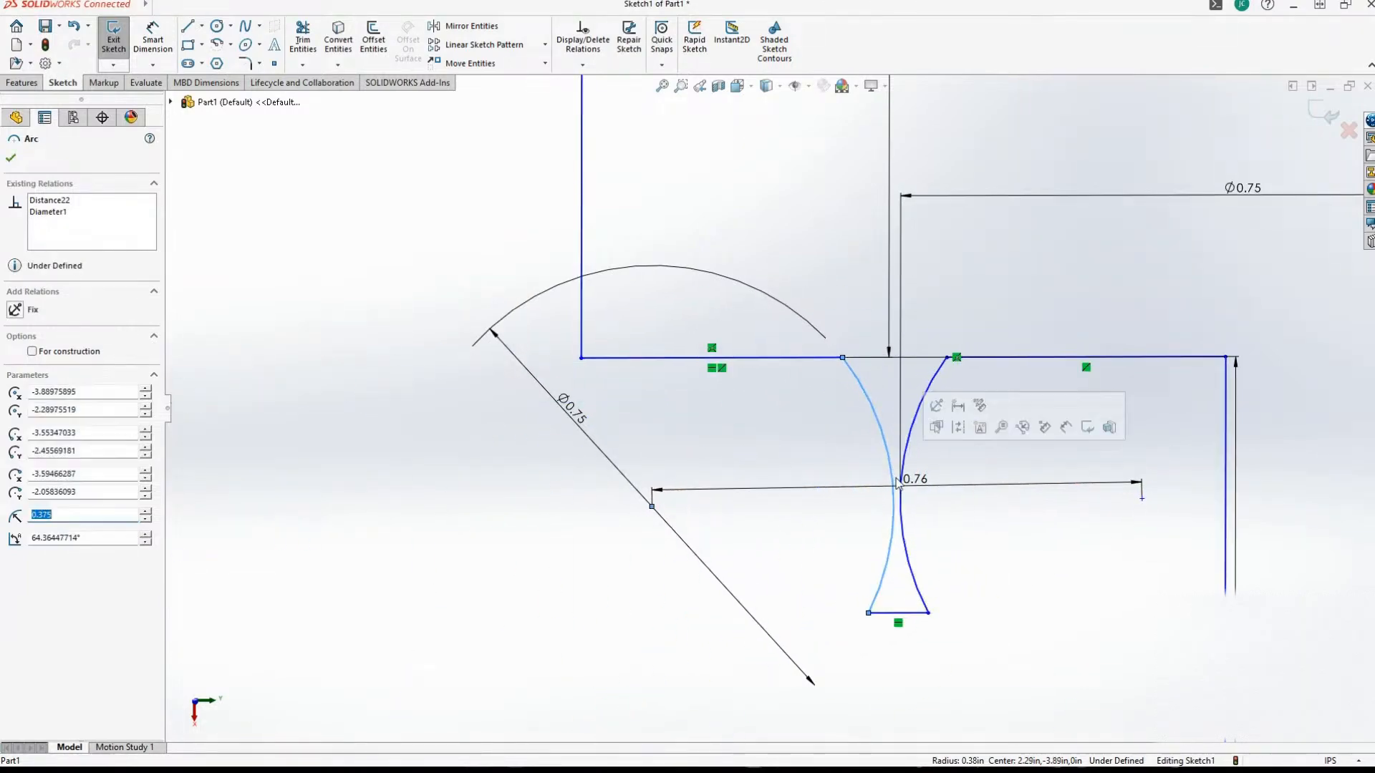
Delete the 0.75 in diameter dimension from the notch's second arc.
click(1247, 192)
drag(1247, 192, 1038, 448)
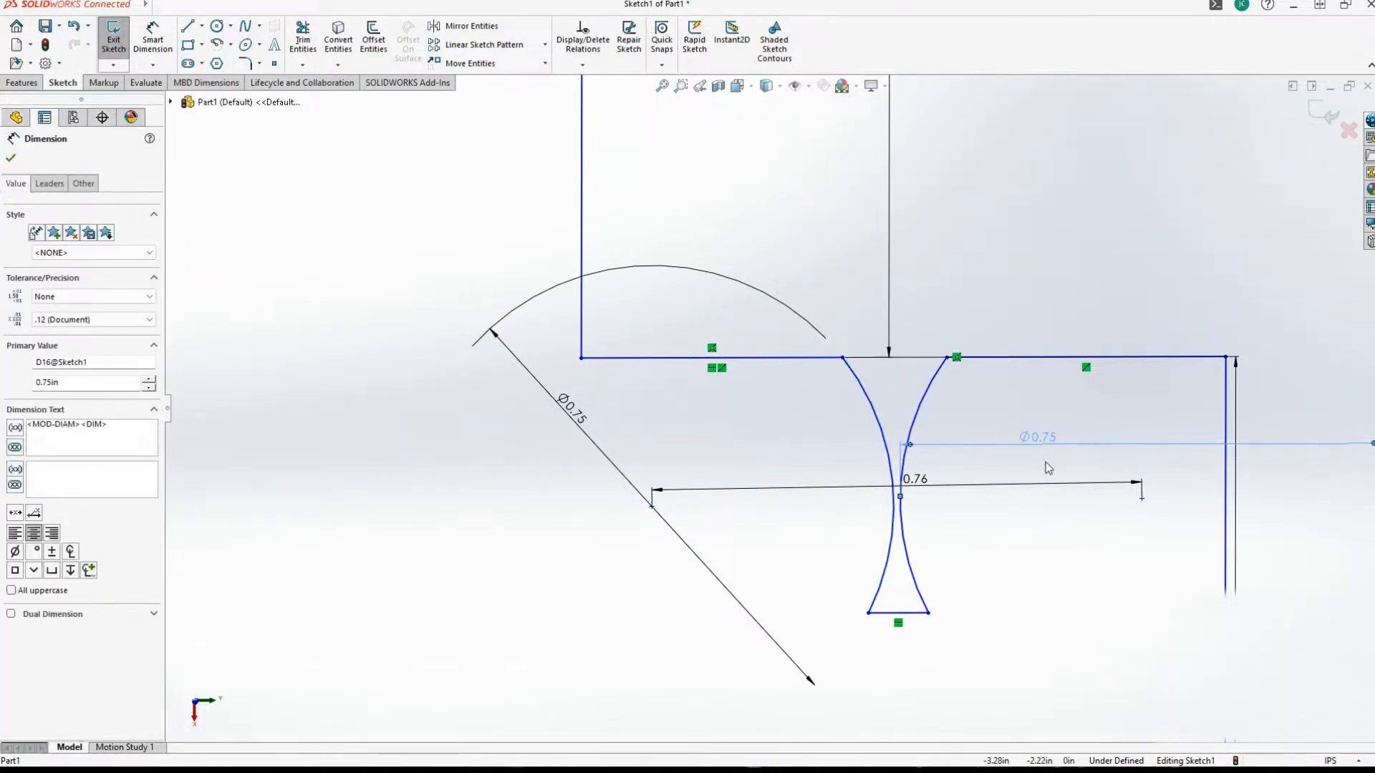
scroll(938, 424, down, 2)
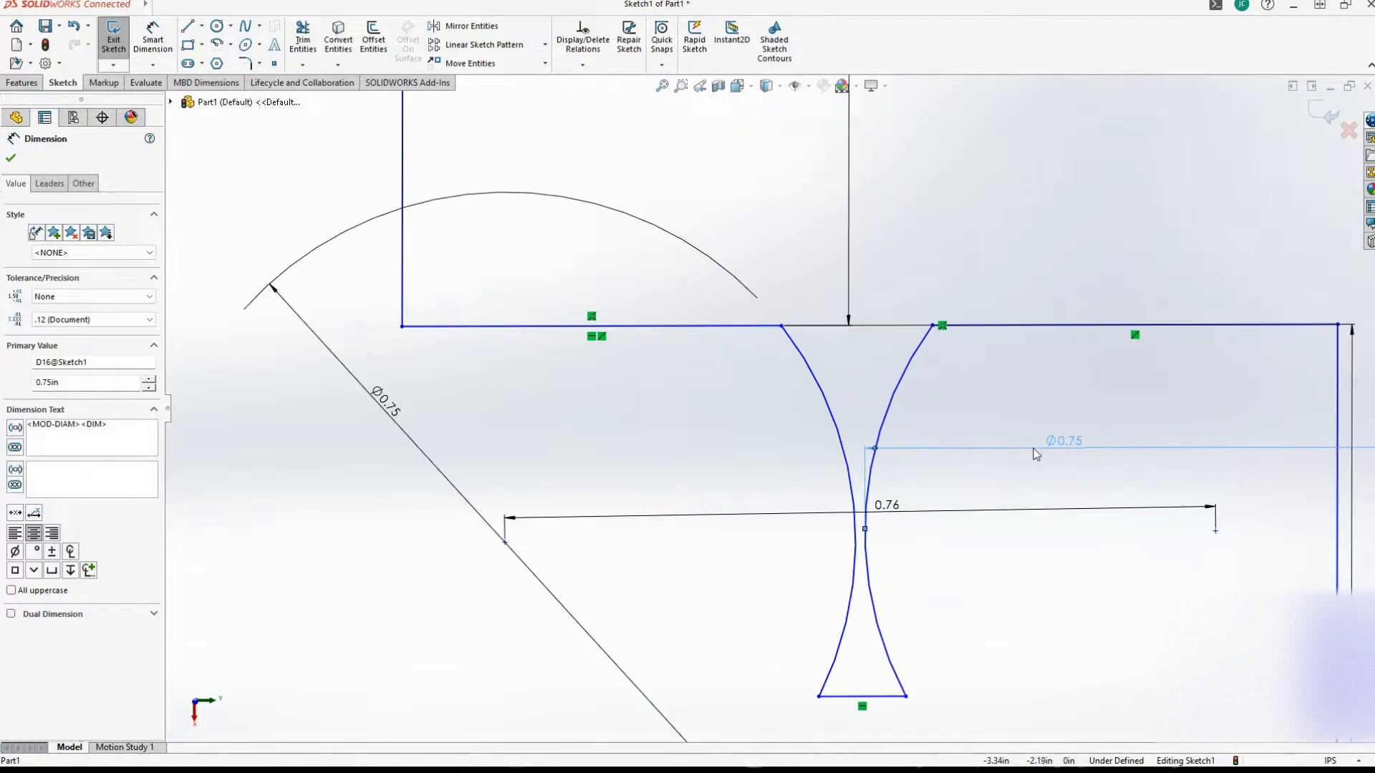
key(Delete)
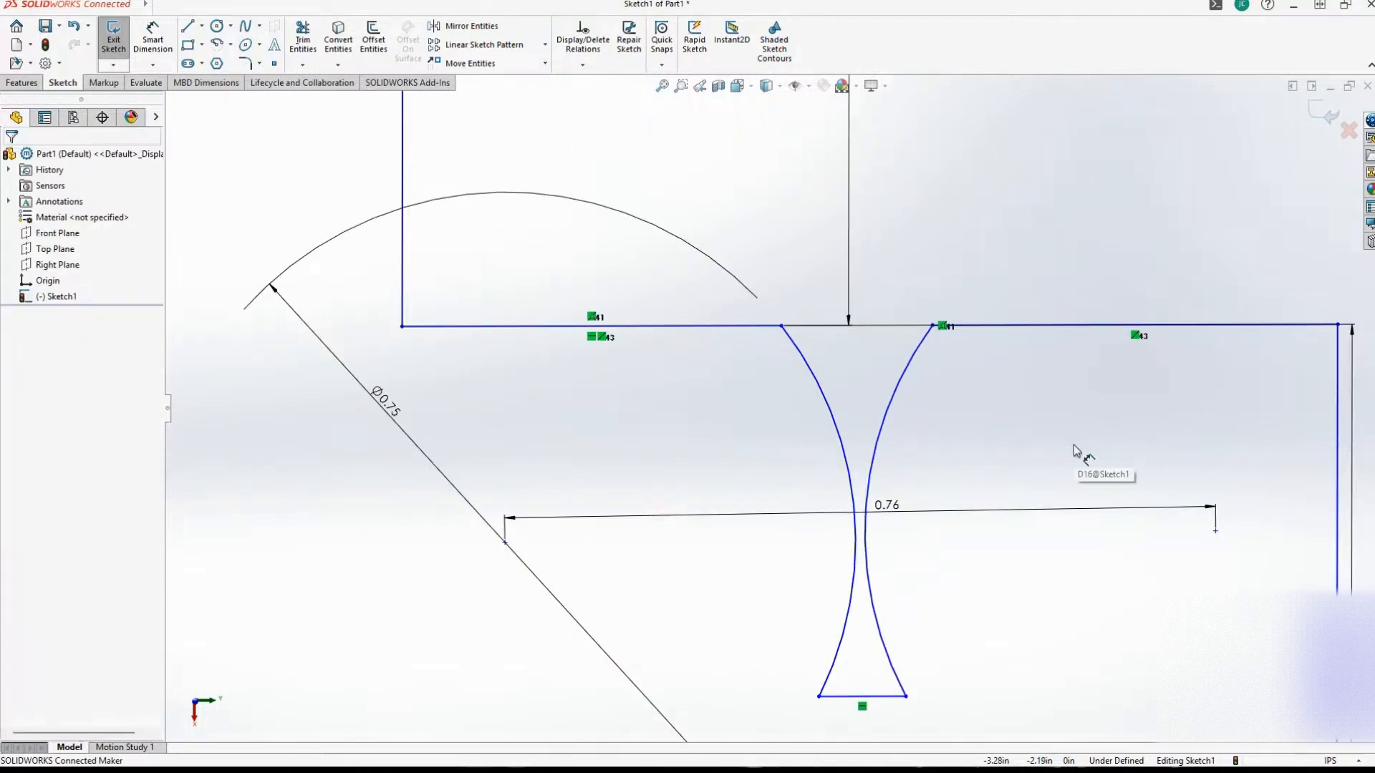
Dimension the notch's second arc with a radius of 0.375 in.
click(153, 47)
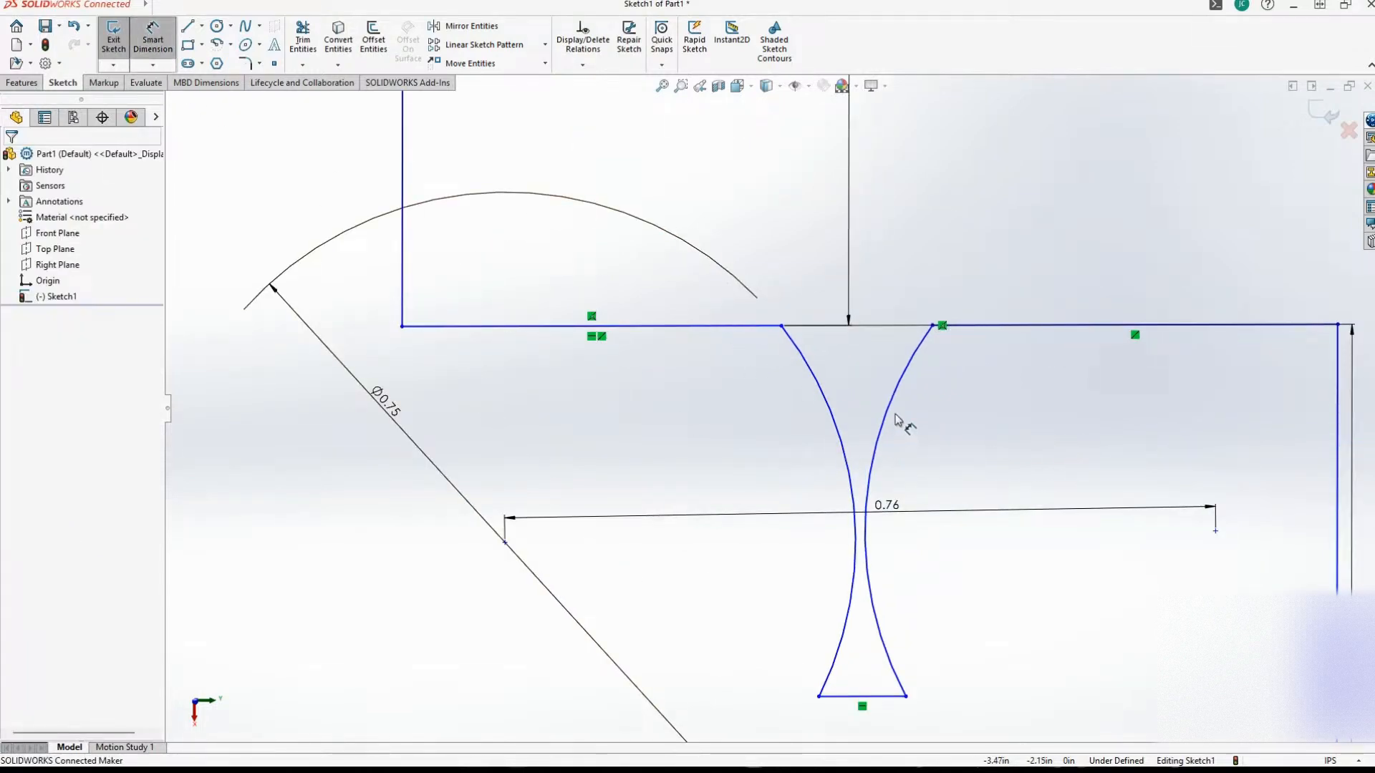
click(886, 419)
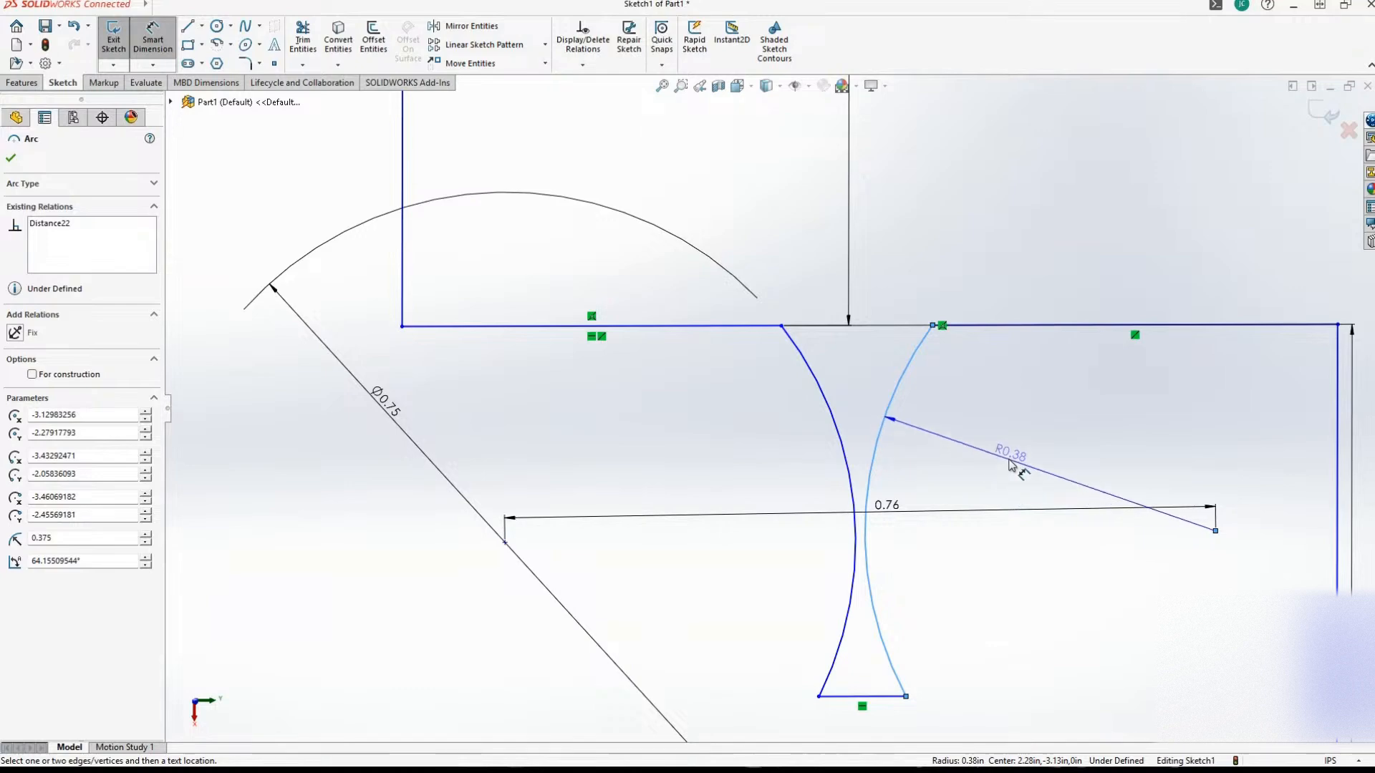
click(1009, 464)
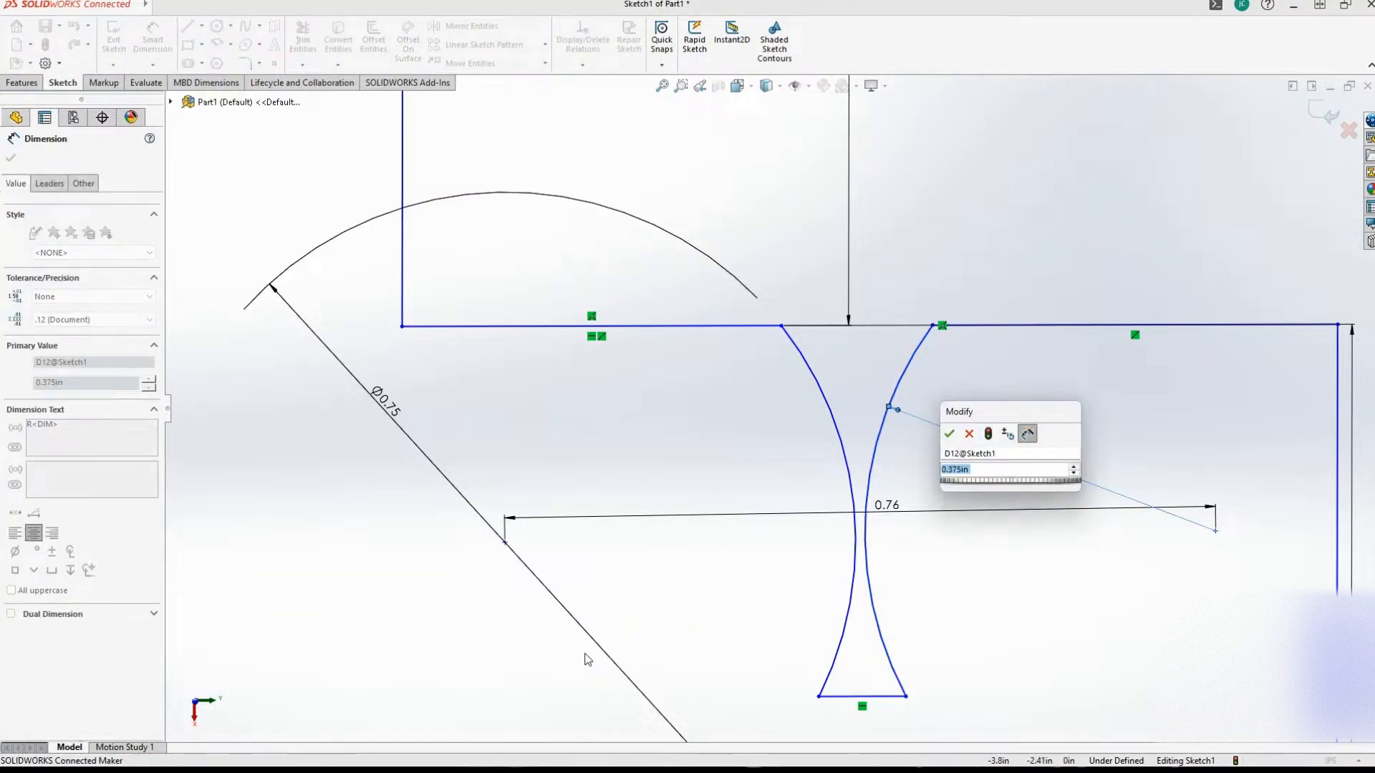
click(949, 434)
Draw a rounded spline below the notch, from the first arc's lower endpoint through two points to the second arc's lower endpoint.
scroll(809, 569, down, 3)
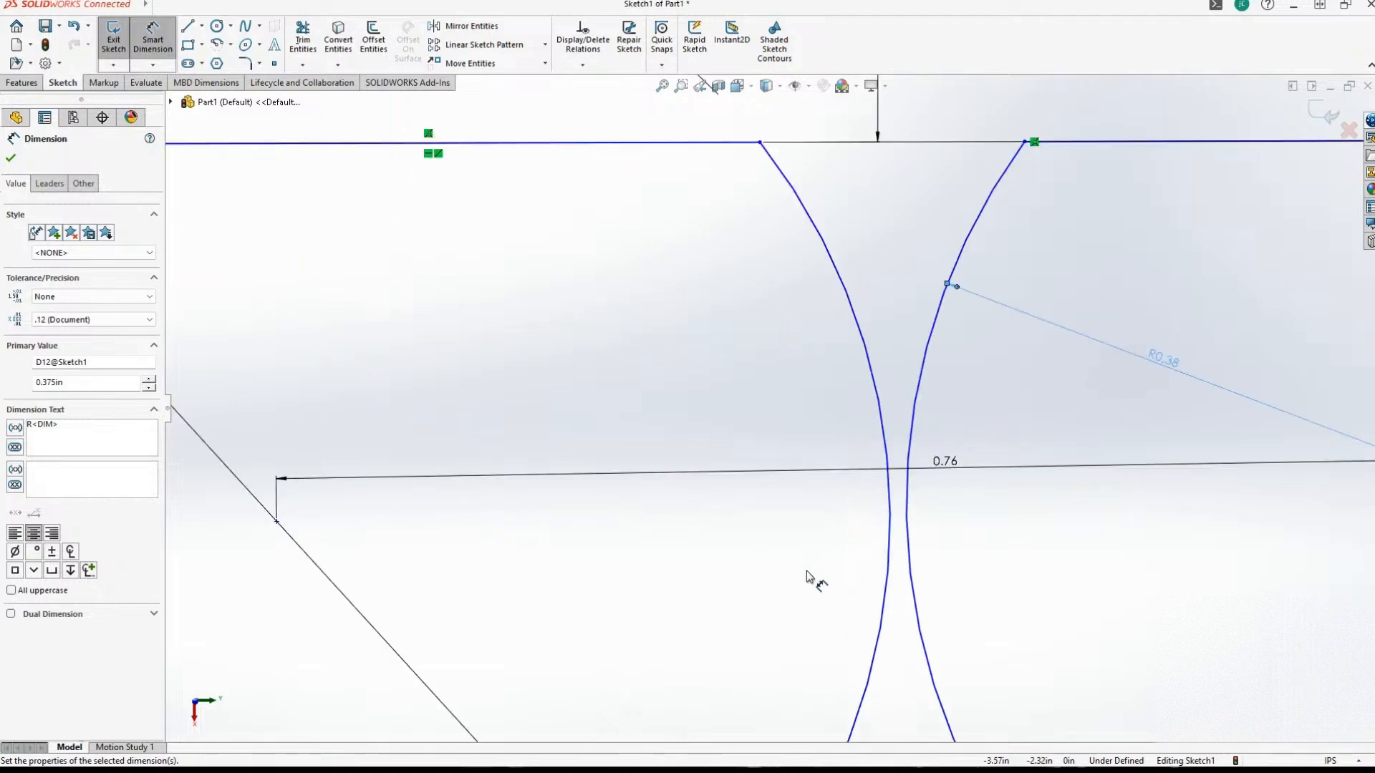
scroll(792, 561, up, 6)
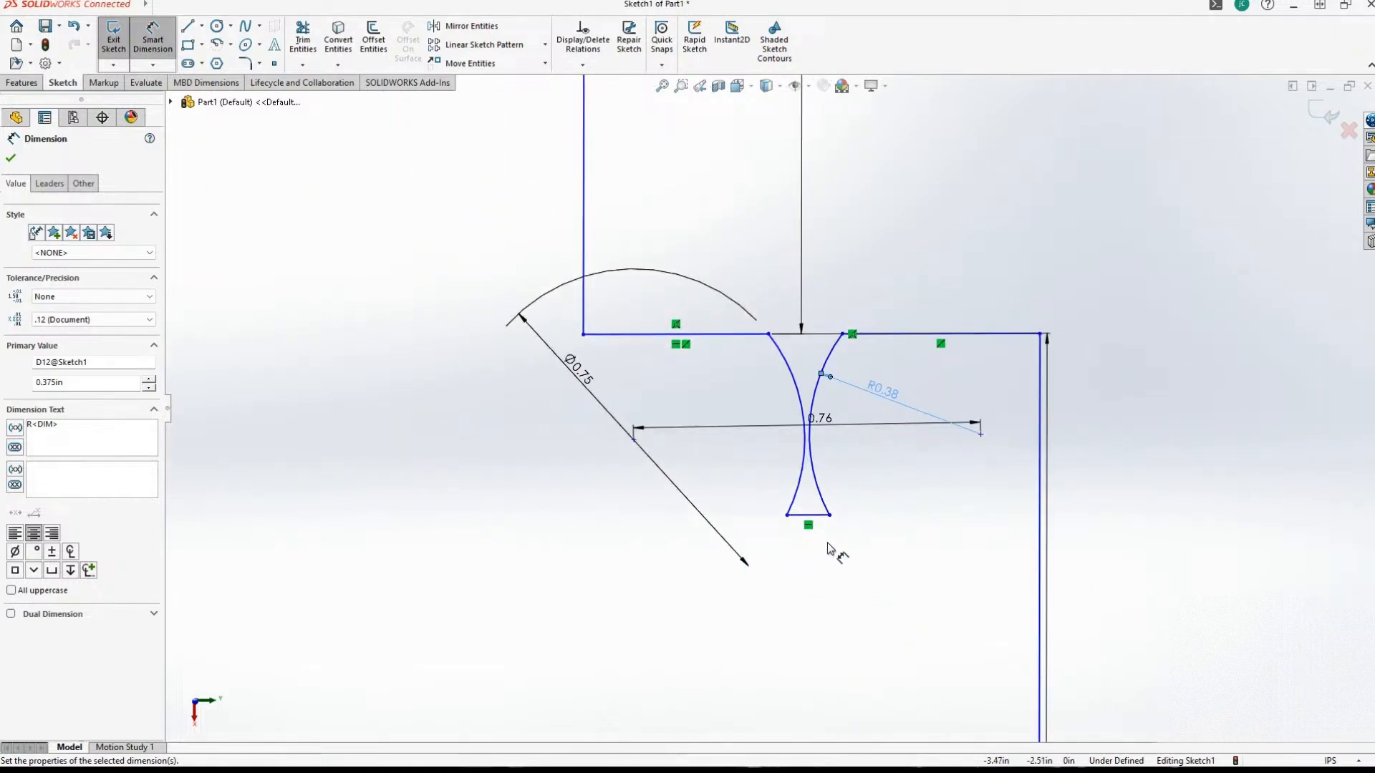
scroll(852, 538, up, 2)
scroll(862, 487, down, 5)
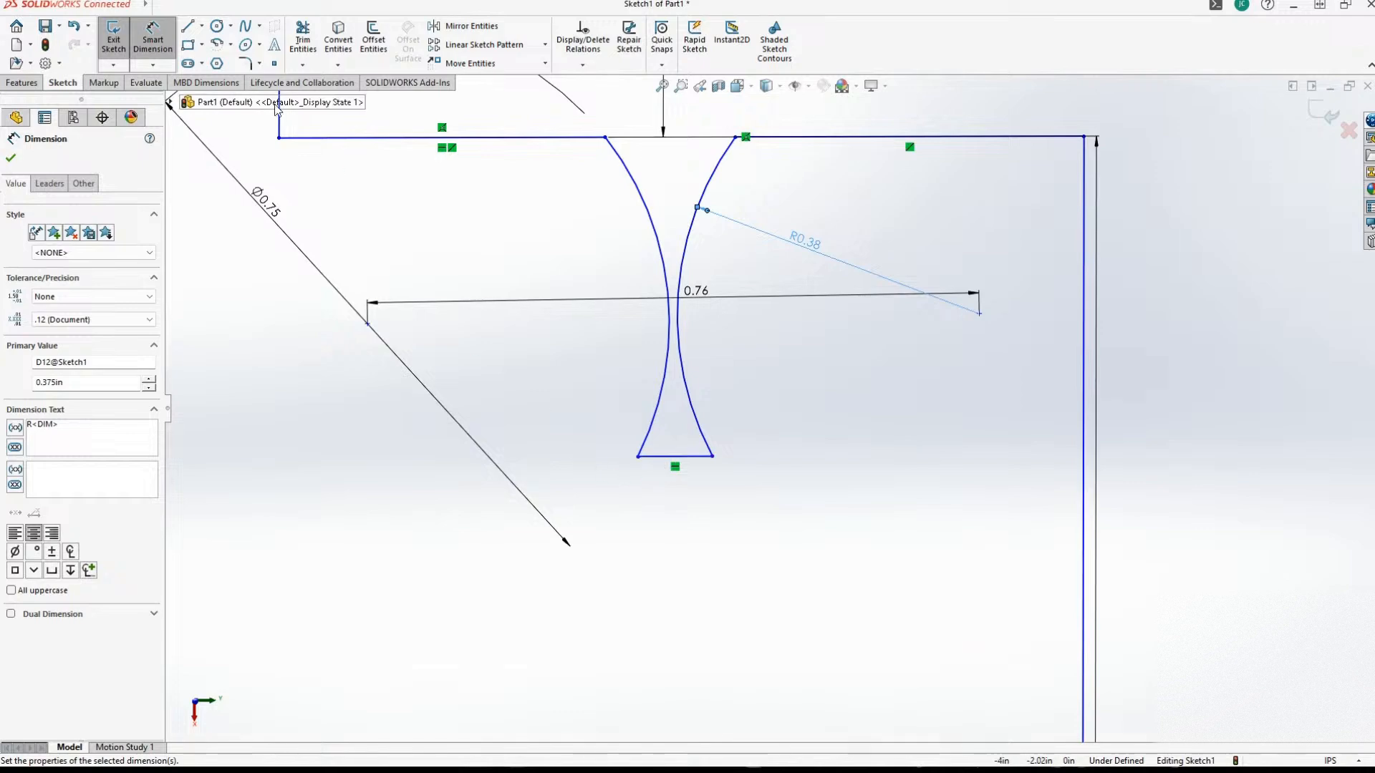
click(246, 29)
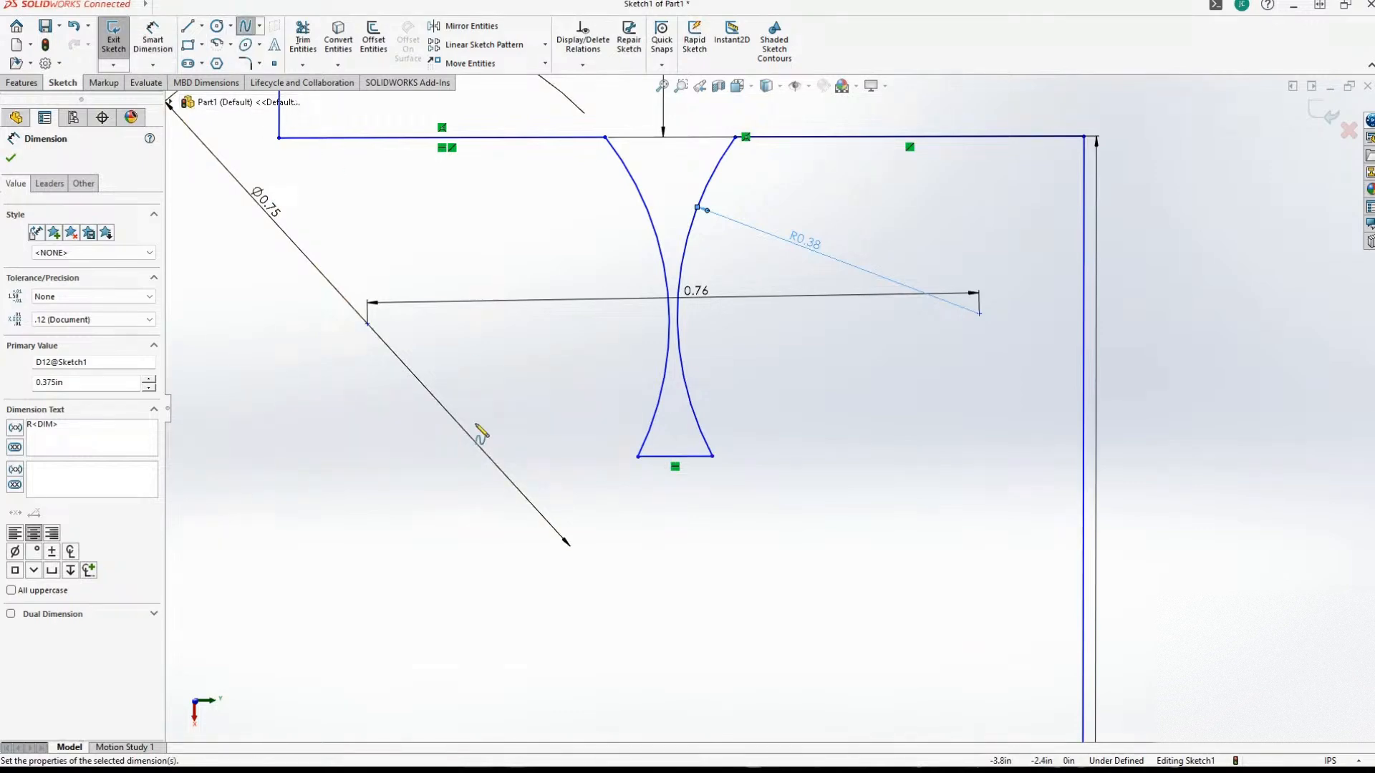
click(638, 457)
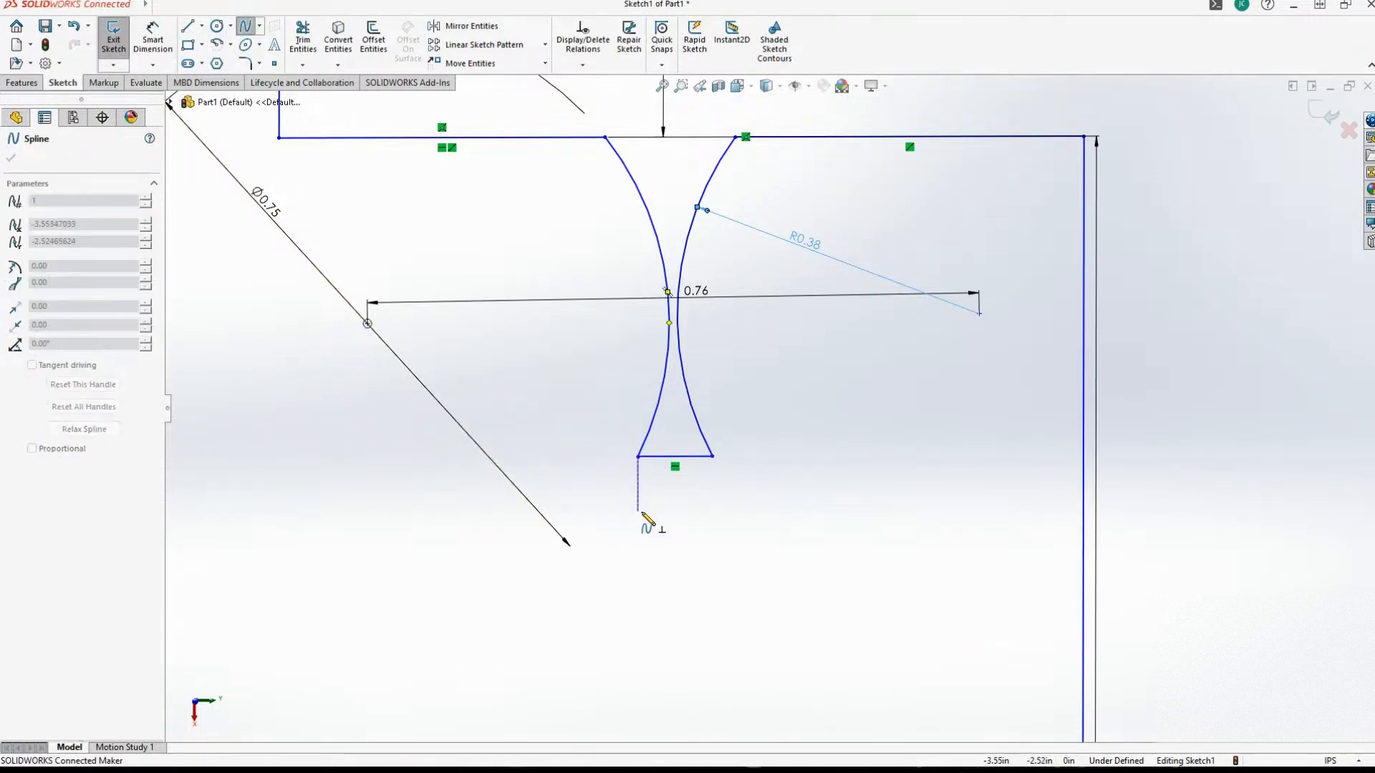
click(638, 507)
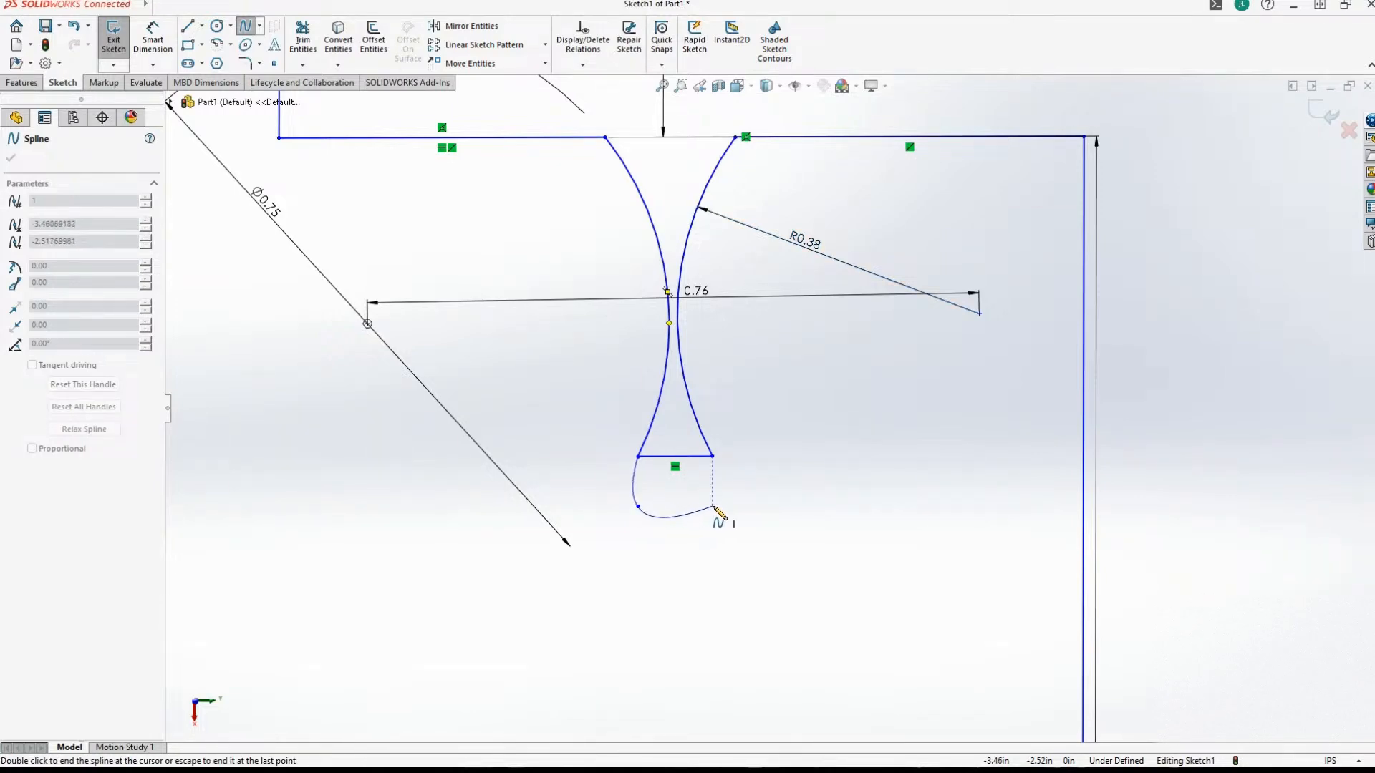
click(713, 507)
double_click(713, 457)
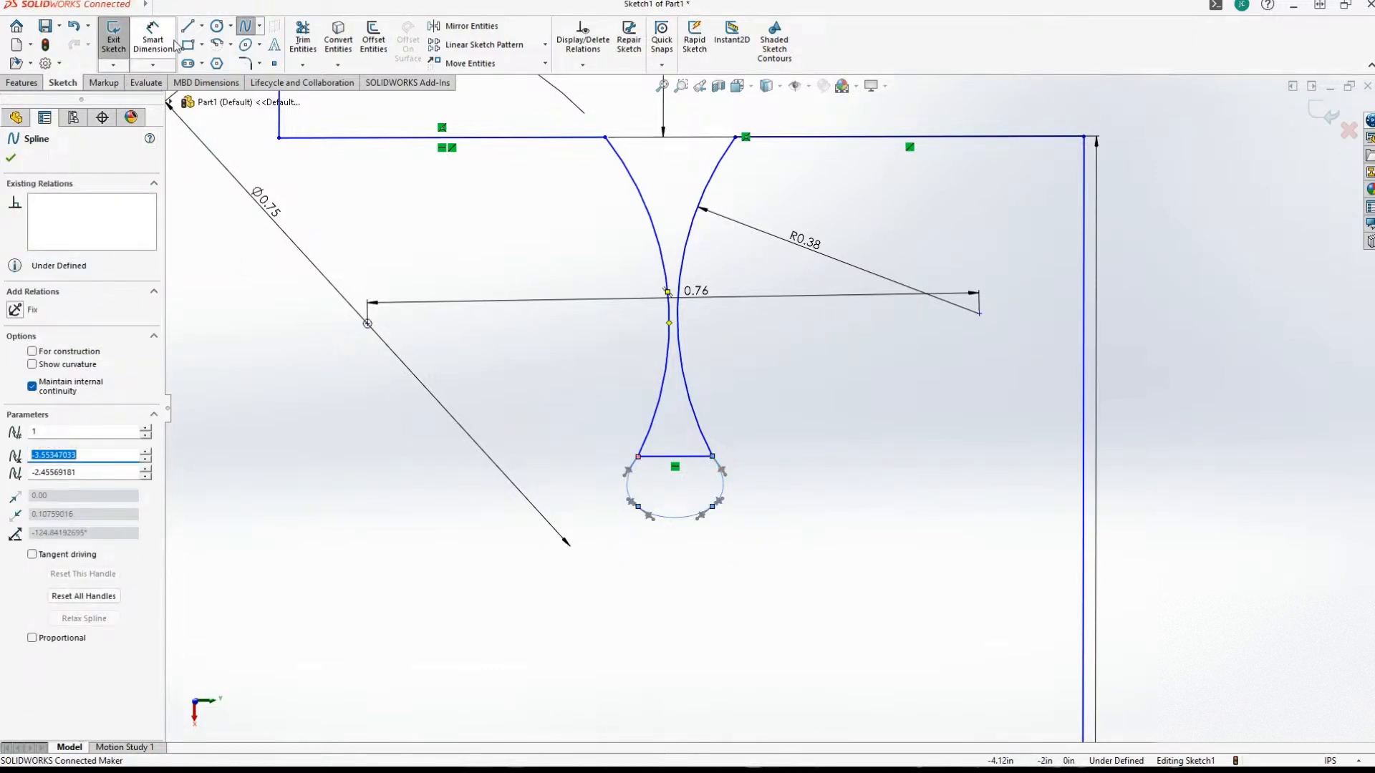
Delete the straight horizontal line between the arcs' lower endpoints, so the spline alone closes the notch.
click(654, 456)
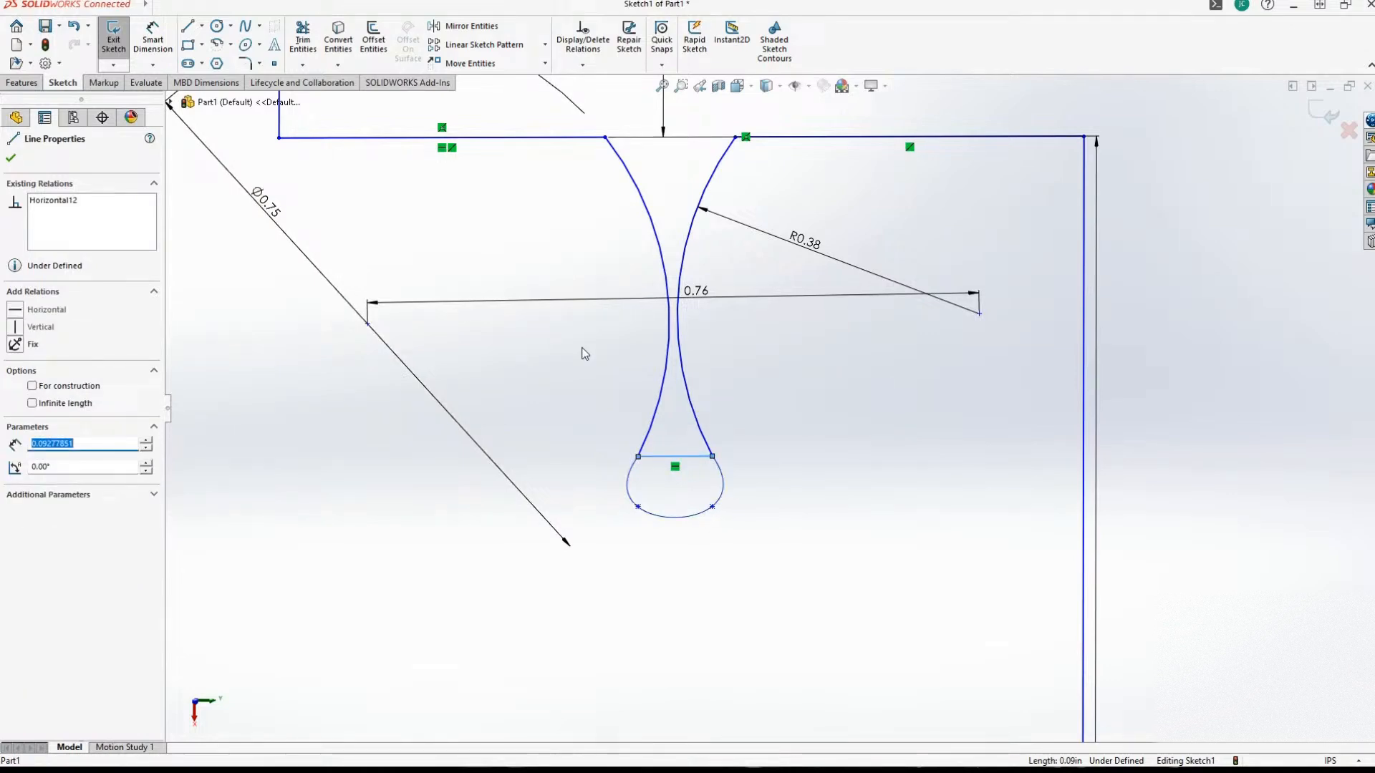
click(583, 350)
scroll(803, 550, up, 5)
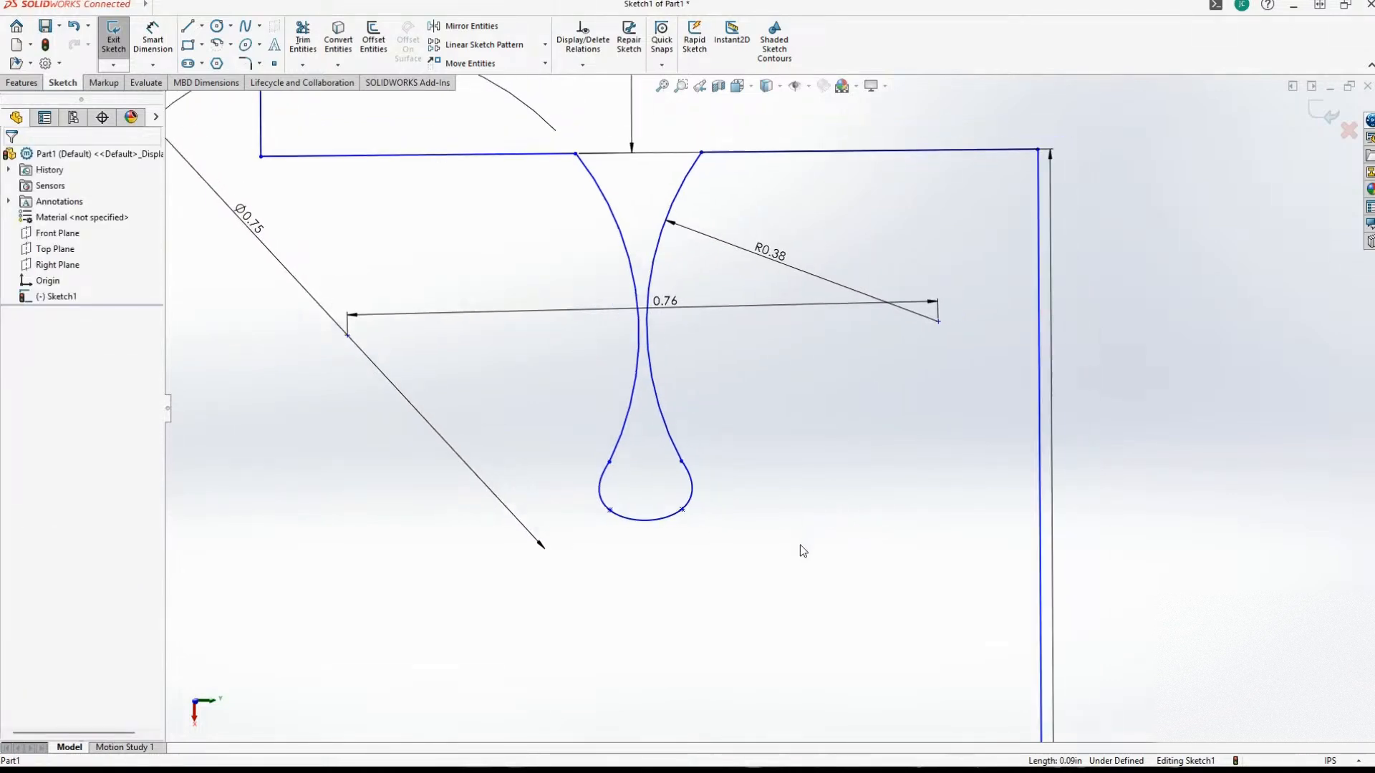
Move the spline's interior point nearest the first arc inward to about X -3.53, Y -2.51.
scroll(788, 562, down, 6)
scroll(789, 563, up, 4)
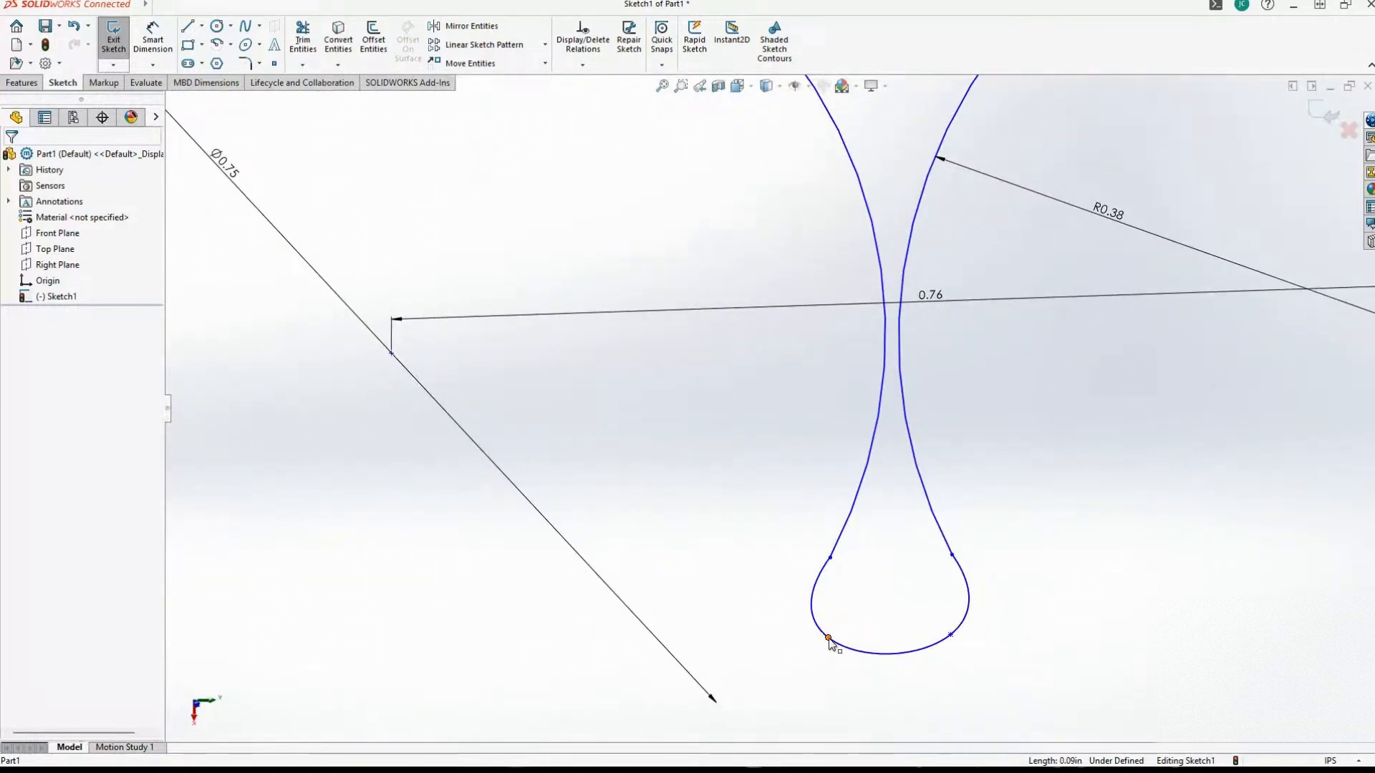
drag(829, 638, 861, 625)
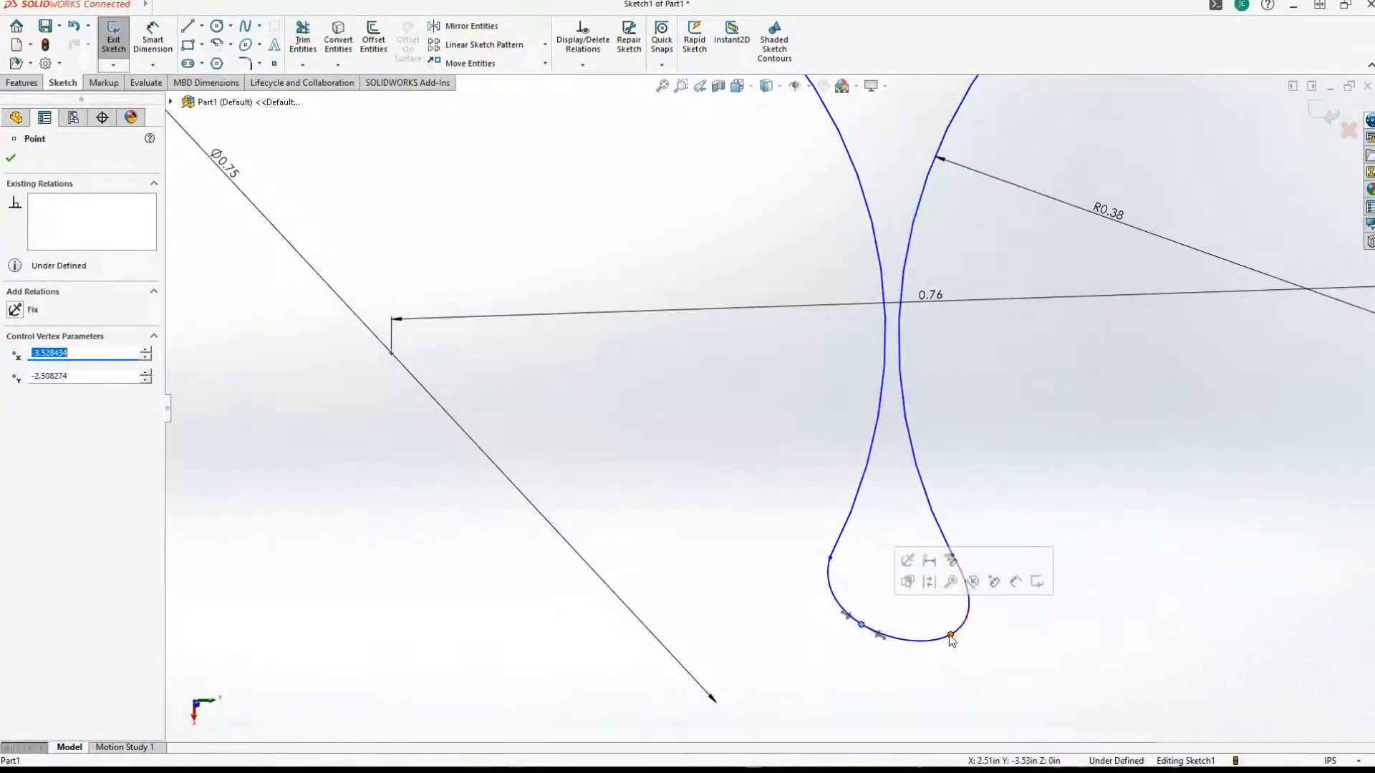
Move the spline's interior point nearest the second arc inward to about X -3.47, Y -2.51.
drag(951, 639, 934, 627)
scroll(874, 723, up, 5)
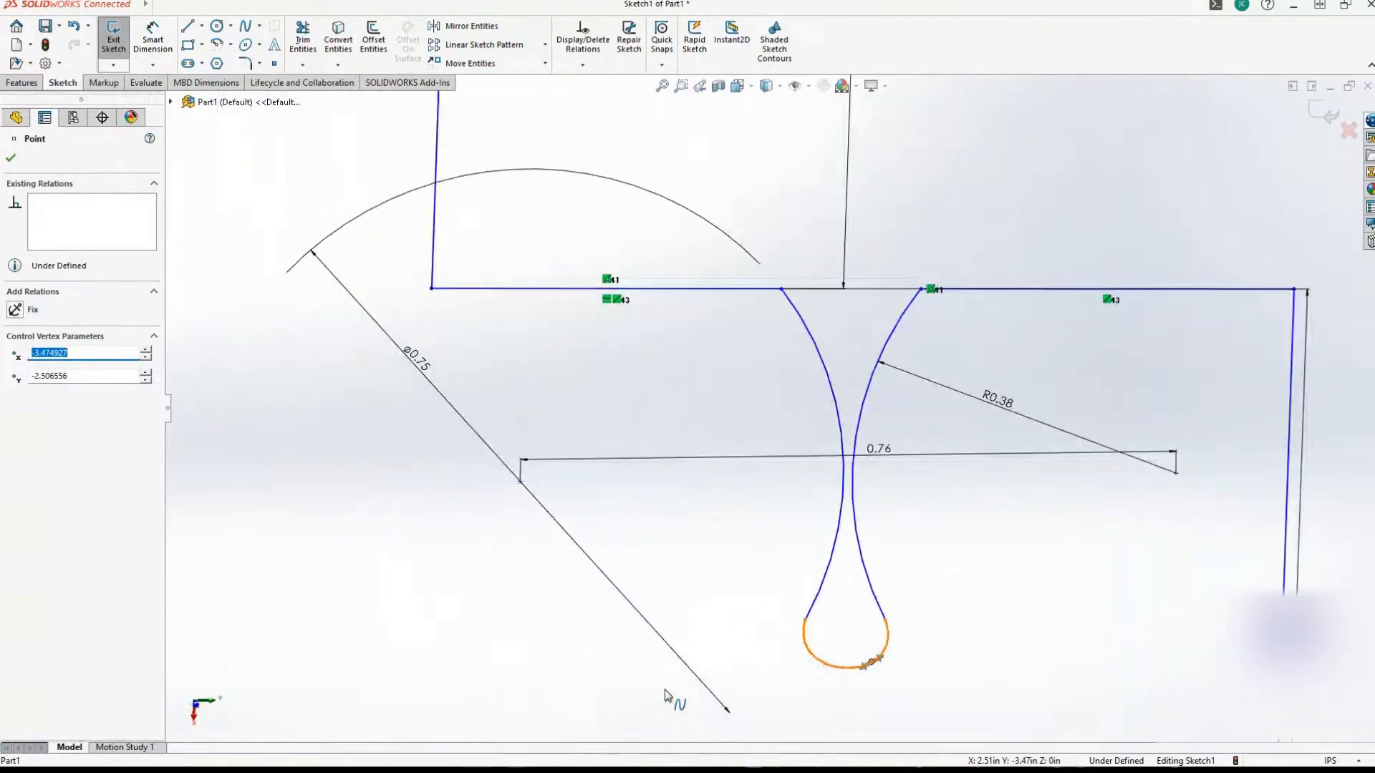
Examine the notch's shape and proportions against its ledge and the whole stepped profile.
scroll(664, 695, up, 6)
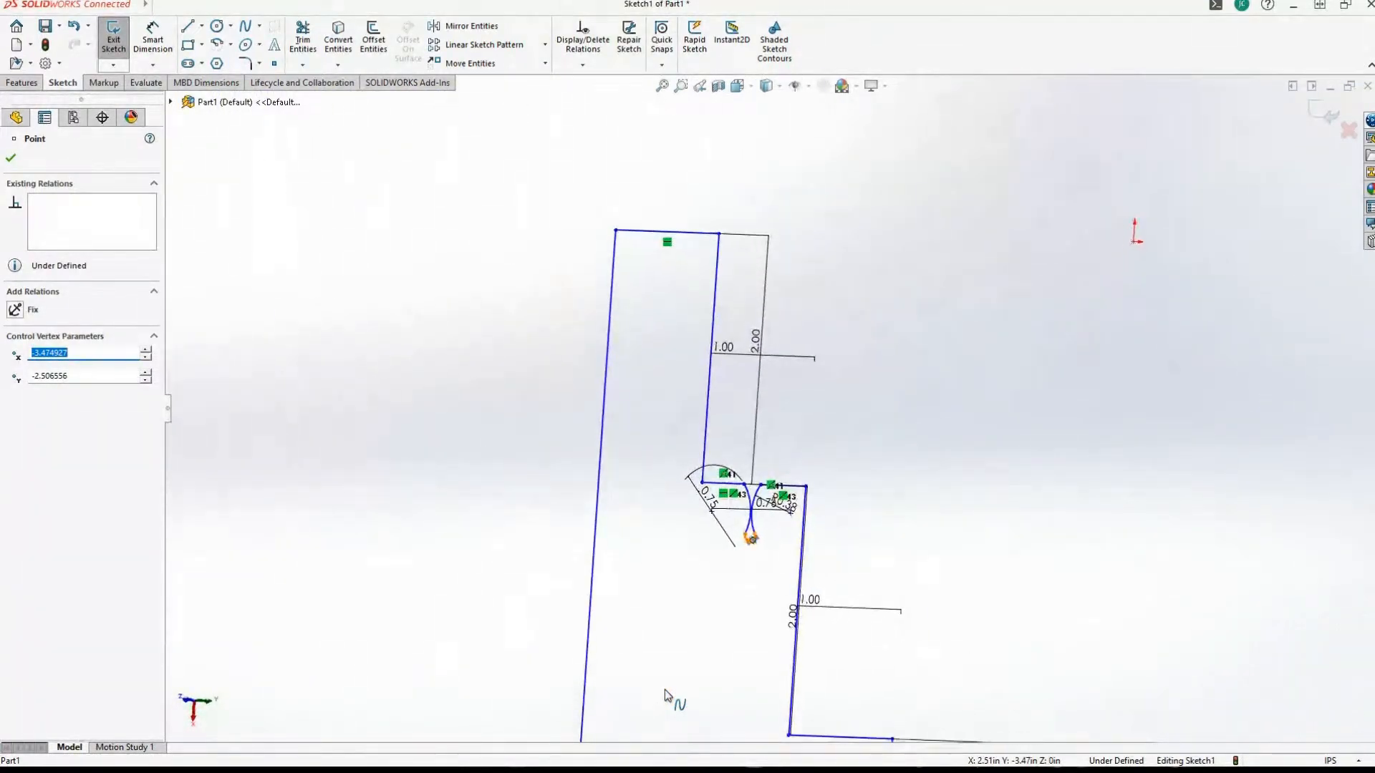
scroll(718, 637, down, 8)
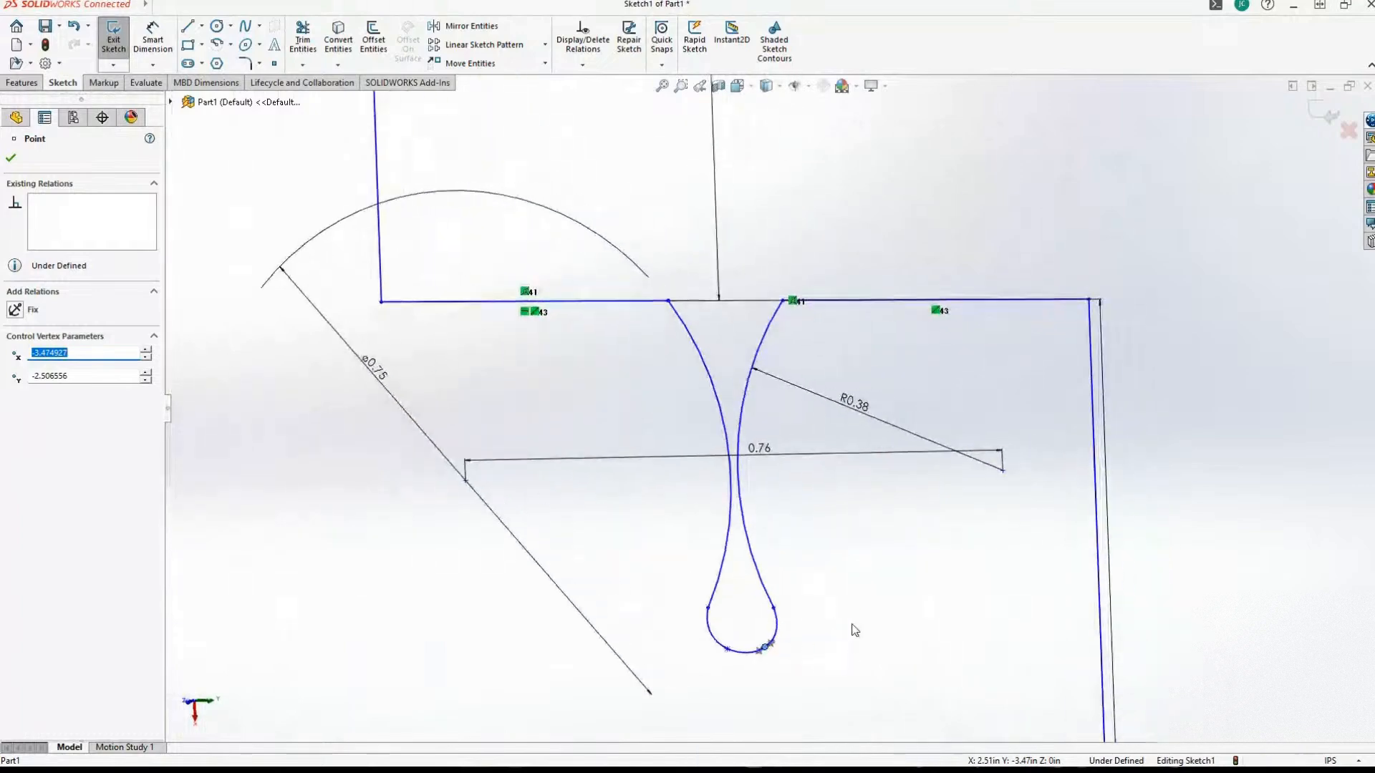
scroll(851, 627, up, 4)
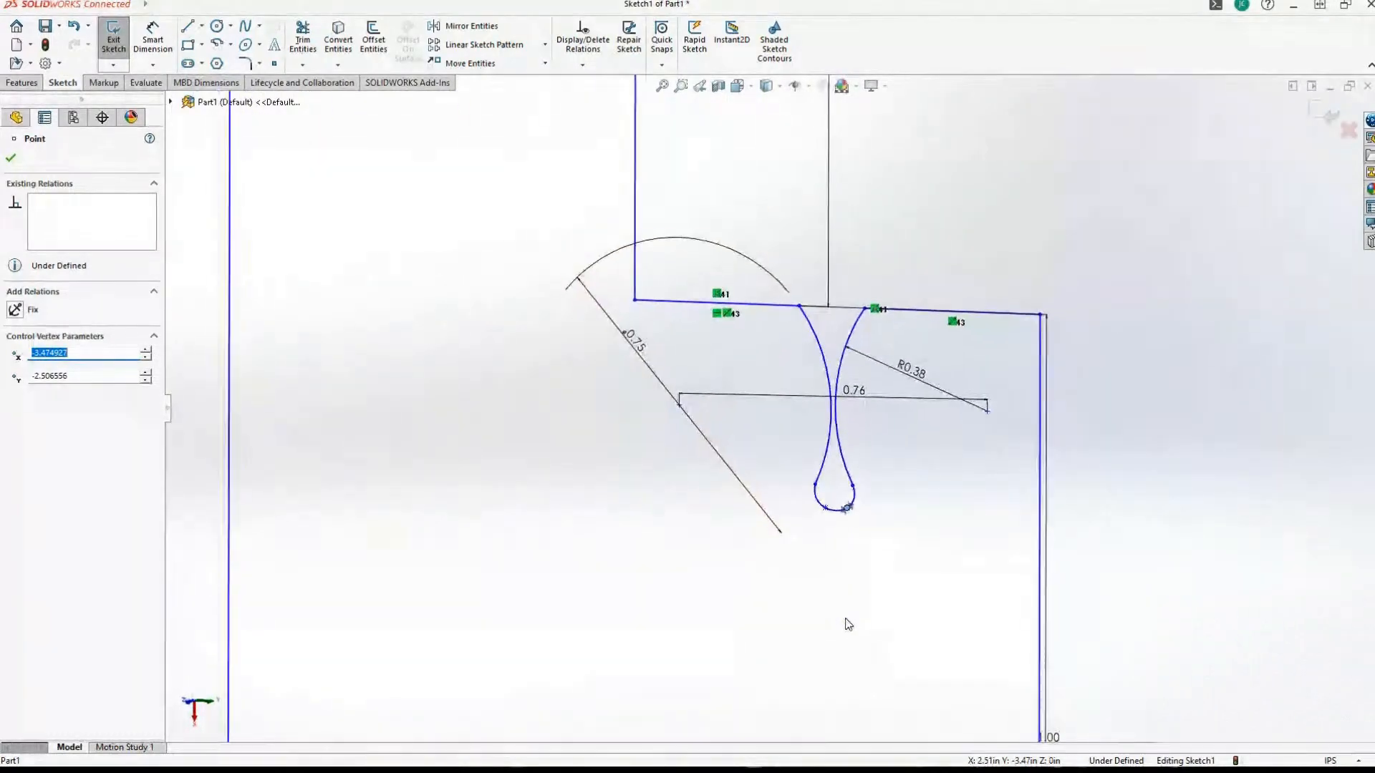
scroll(849, 624, up, 3)
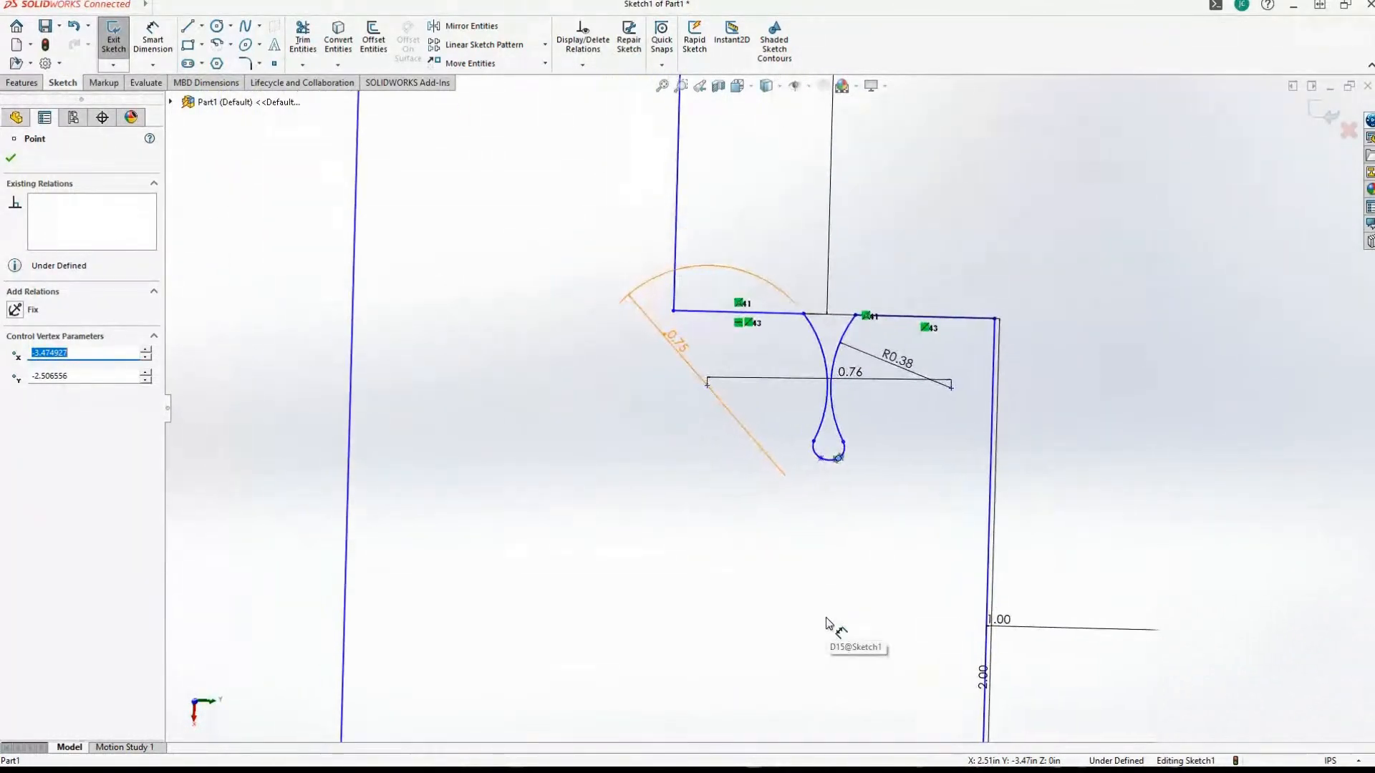
scroll(829, 626, up, 4)
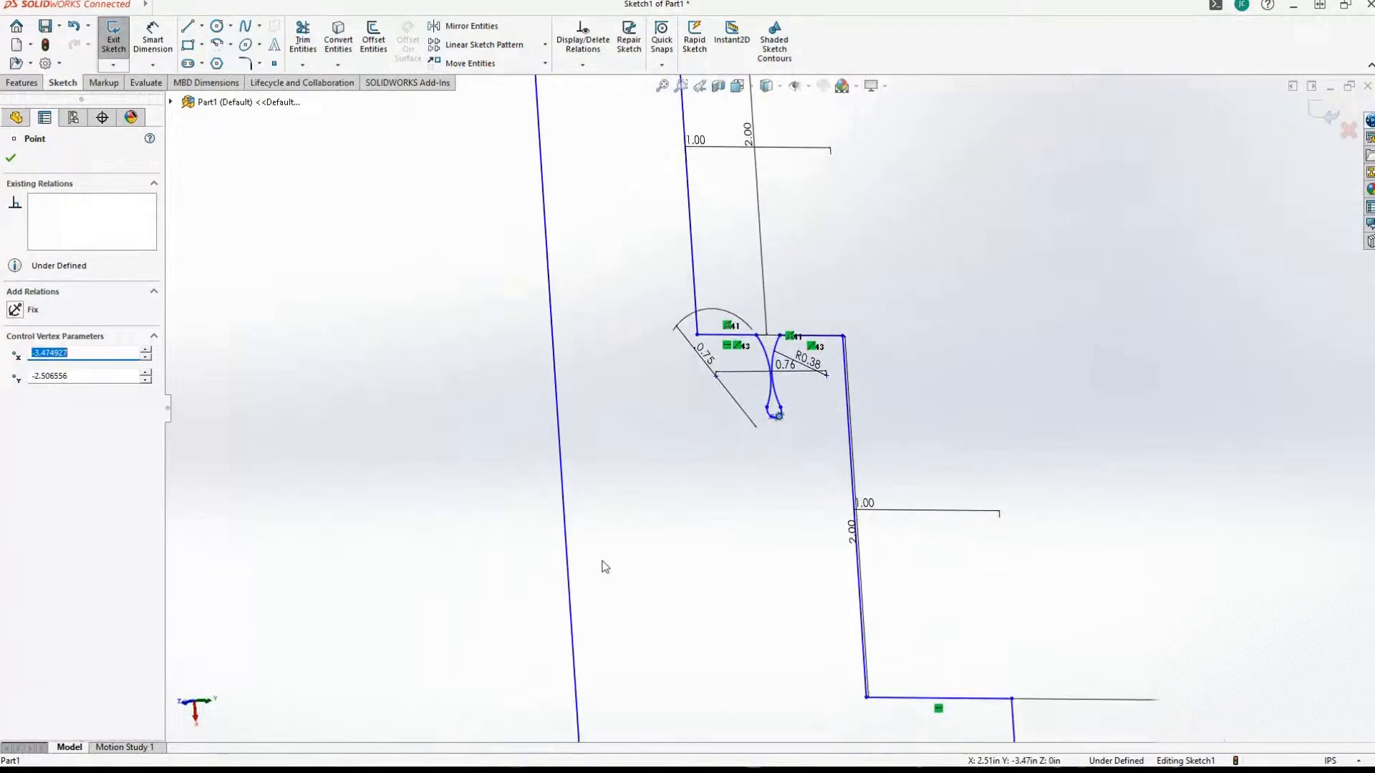
scroll(604, 567, down, 5)
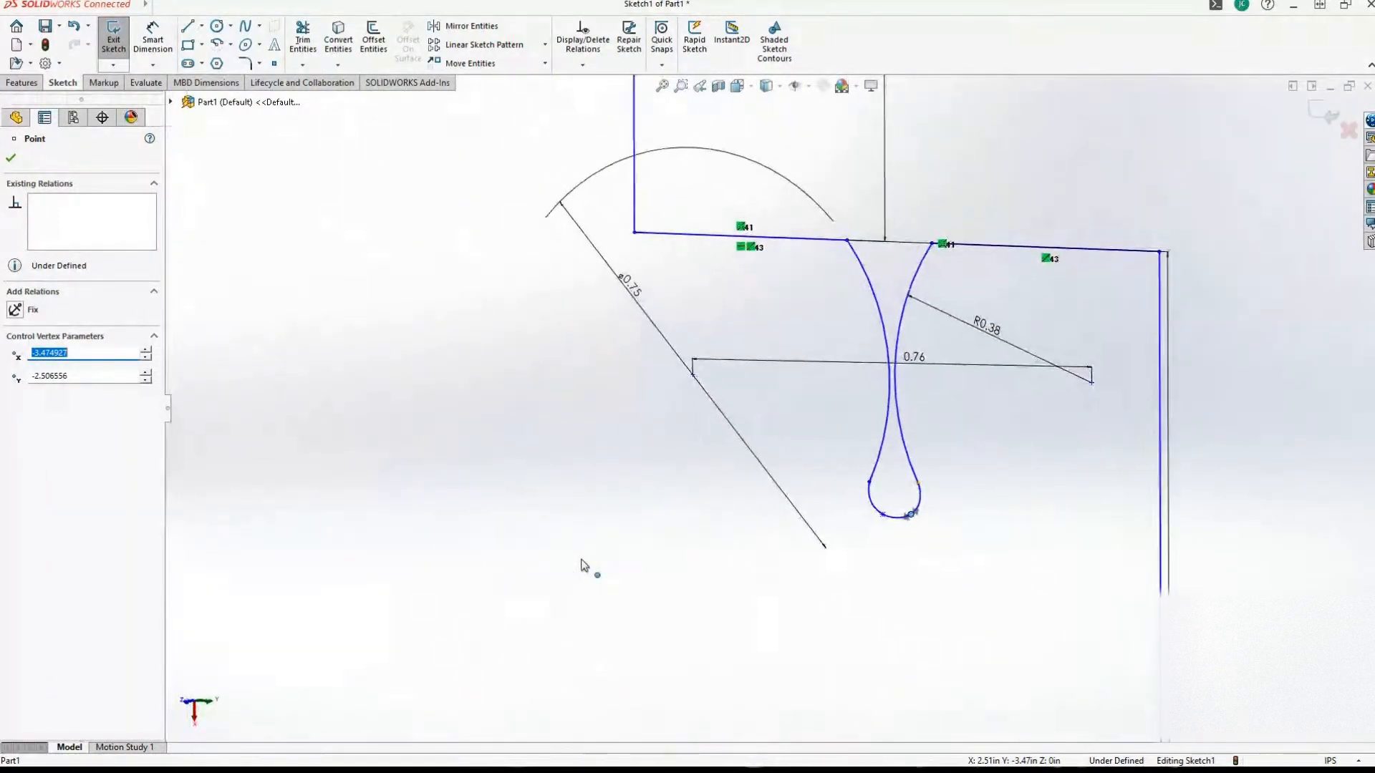
scroll(581, 565, up, 3)
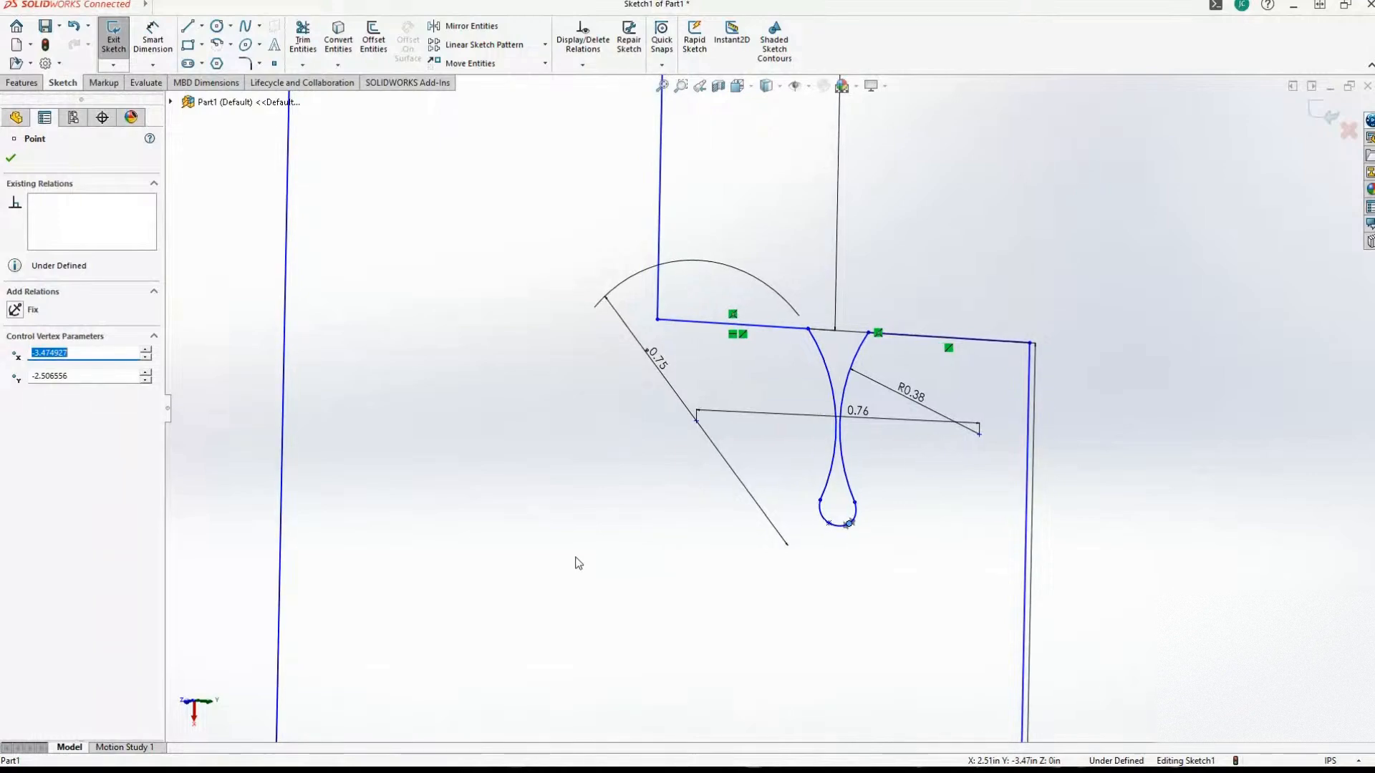
middle_drag(578, 563, 559, 572)
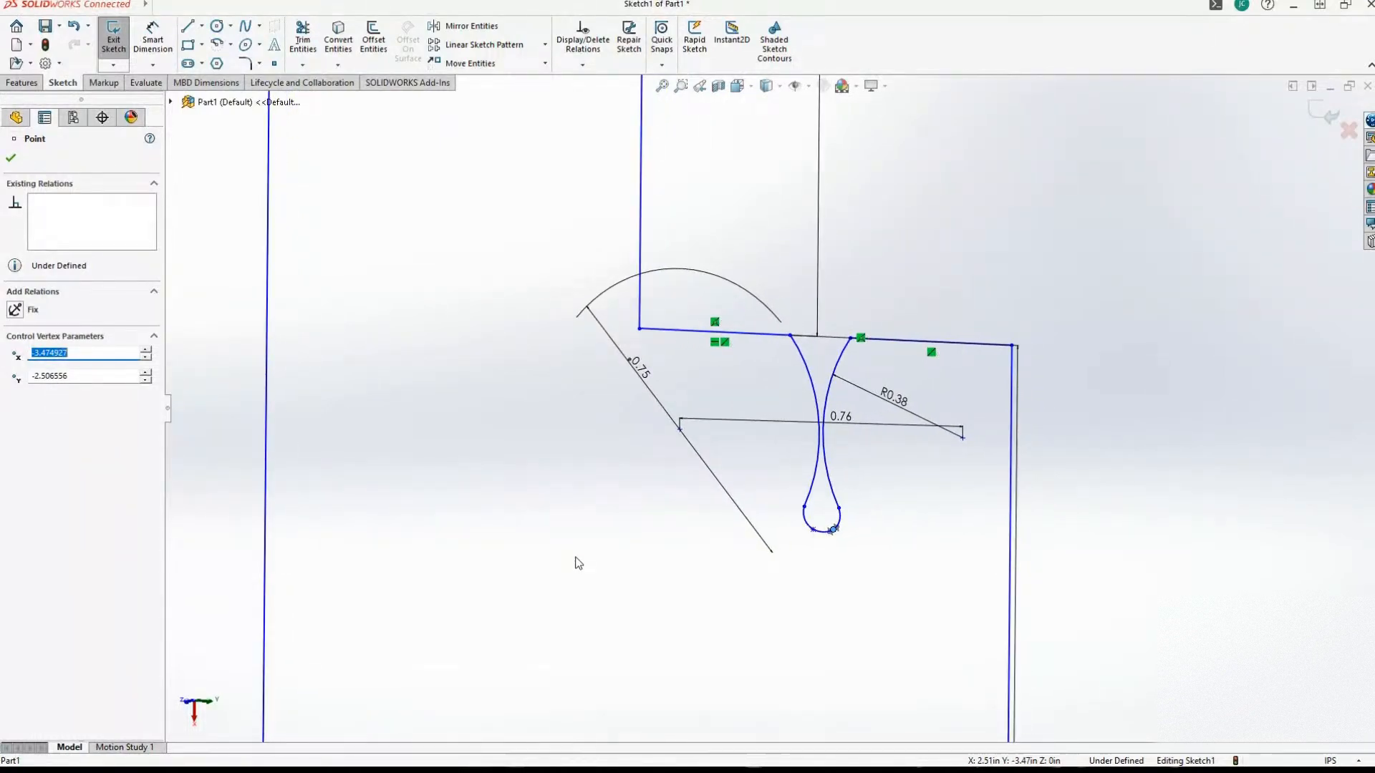
scroll(579, 563, down, 2)
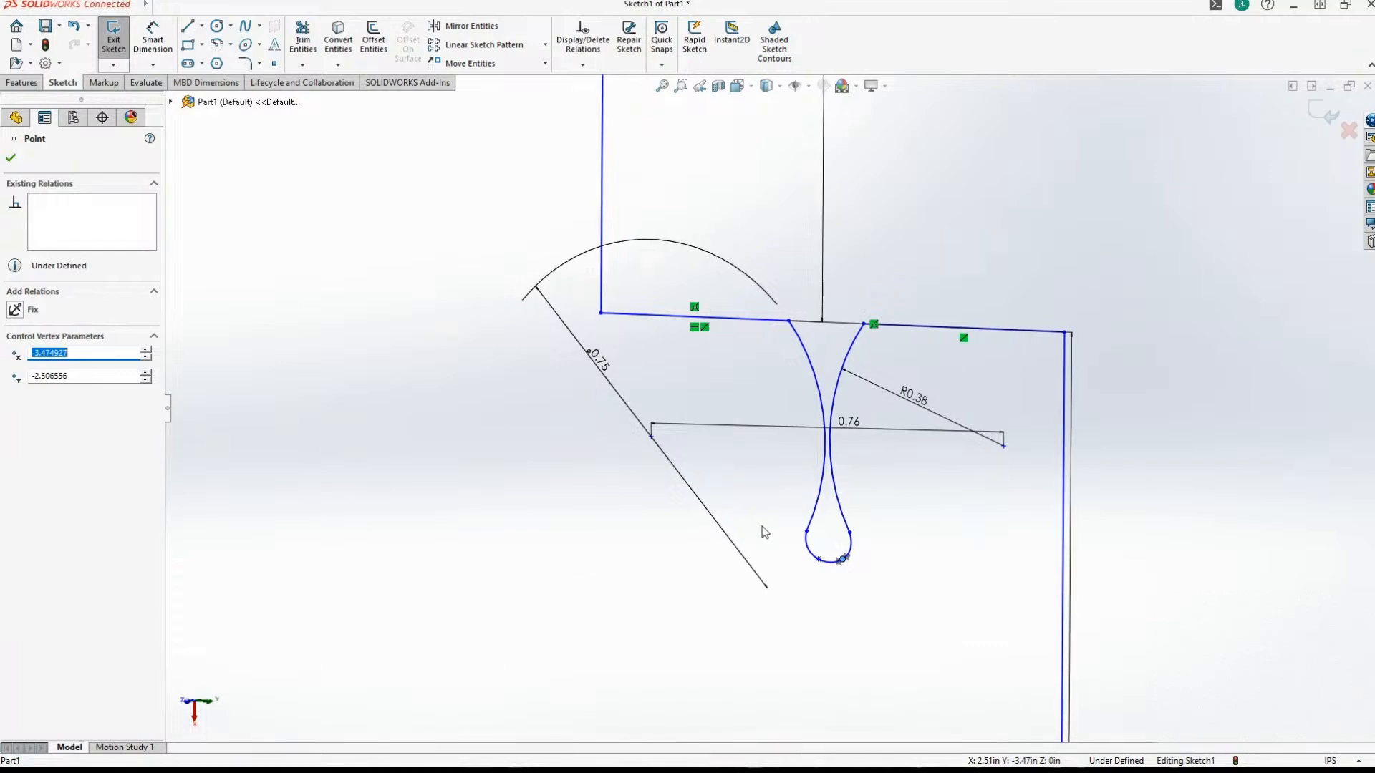
Delete both notch arcs, including their associated dimensions, and the rounded spline at the notch bottom.
click(823, 484)
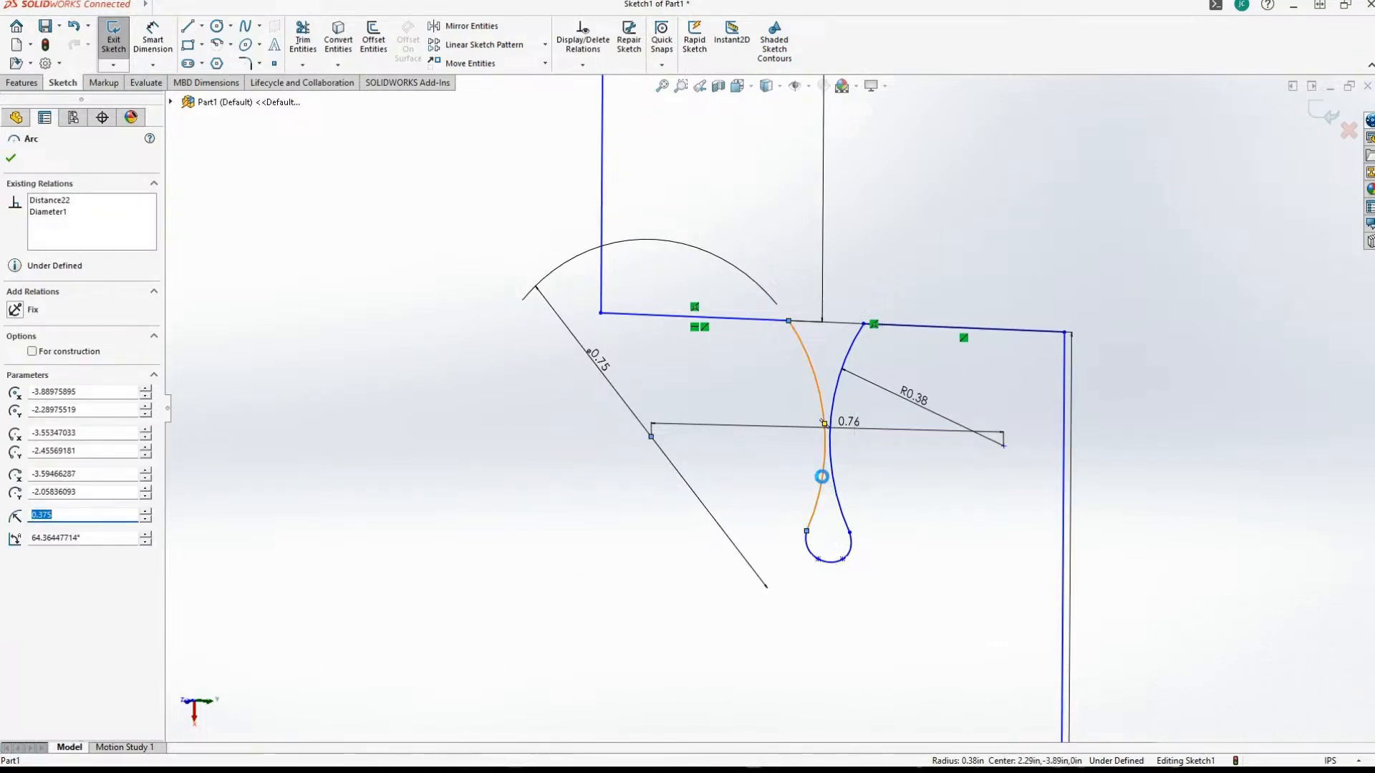
key(Delete)
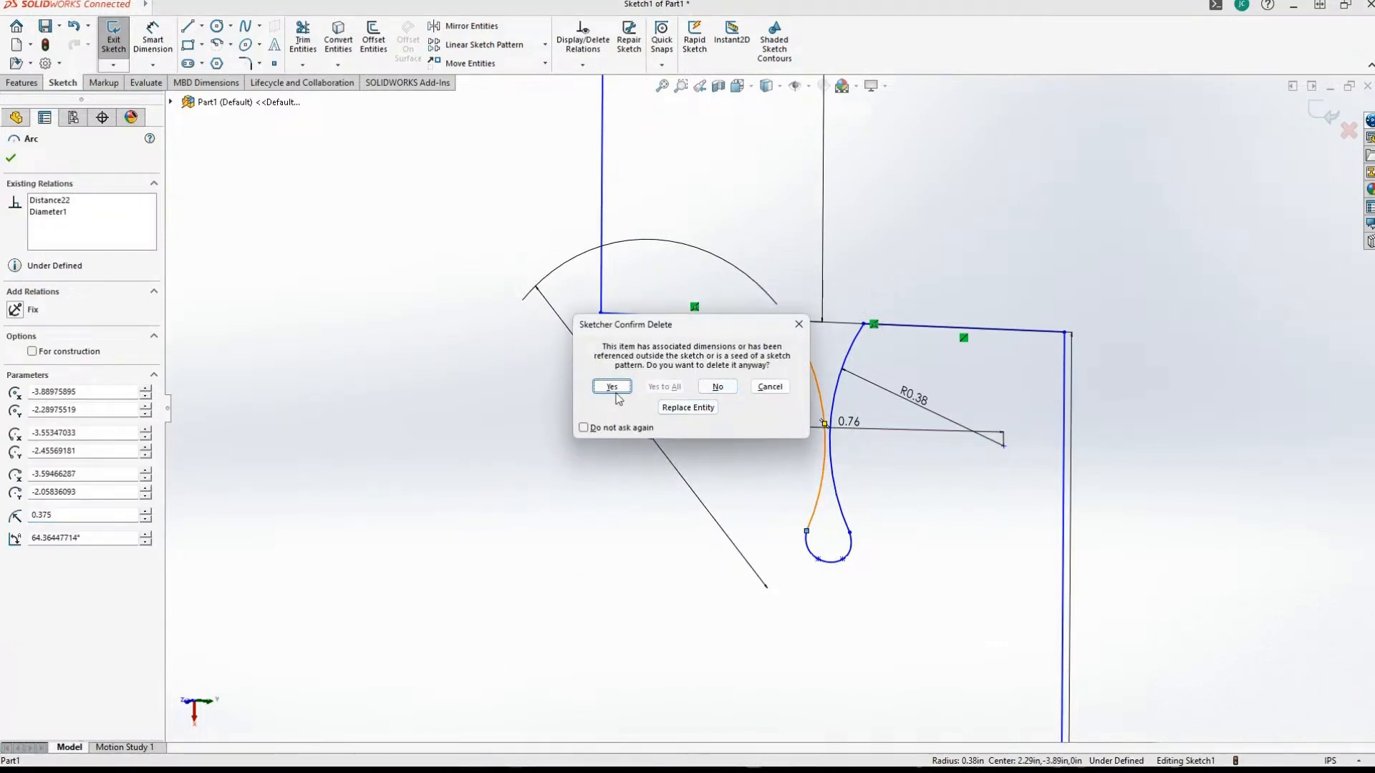
click(612, 387)
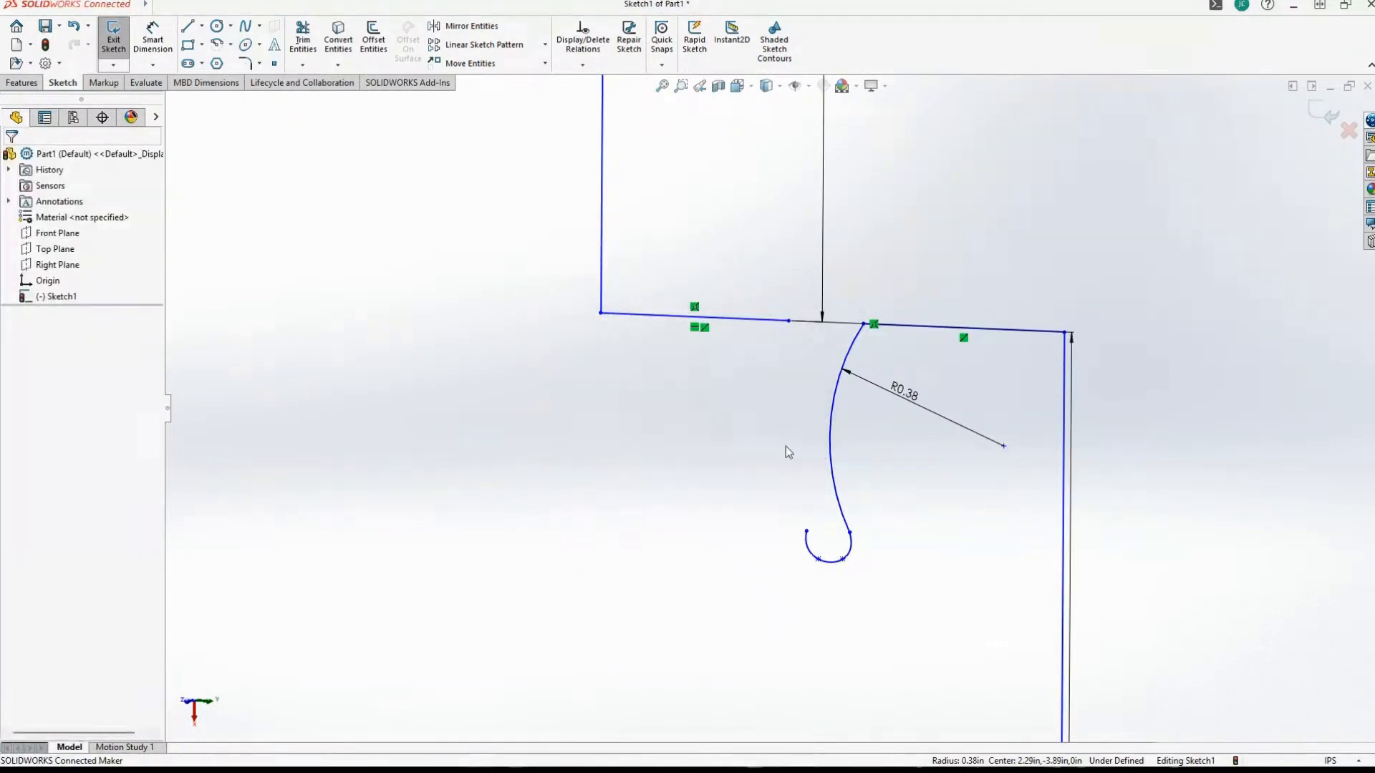
click(829, 449)
key(Delete)
click(612, 387)
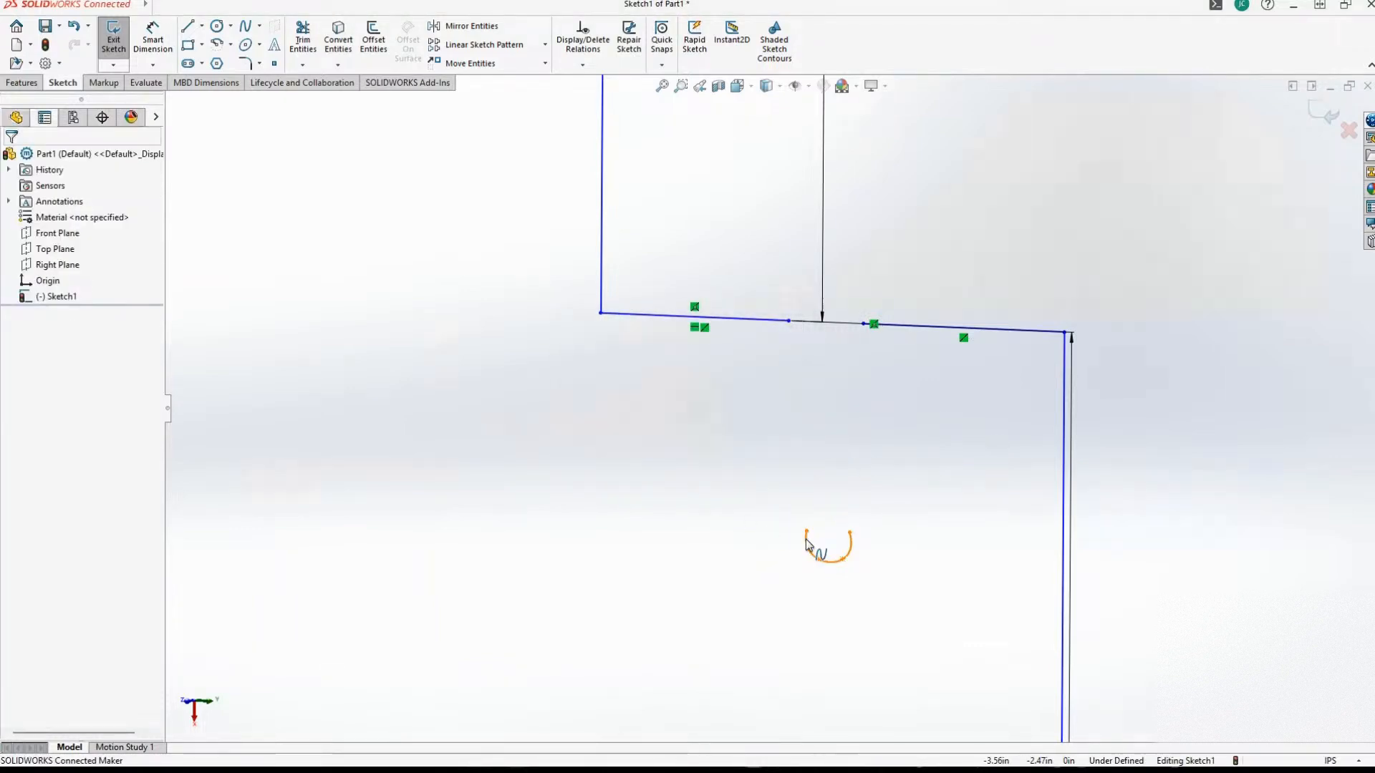
key(Escape)
Delete the ledge segment beside the next riser, and corner-trim the remaining ledge line to that riser to restore a continuous ledge.
click(922, 328)
key(Delete)
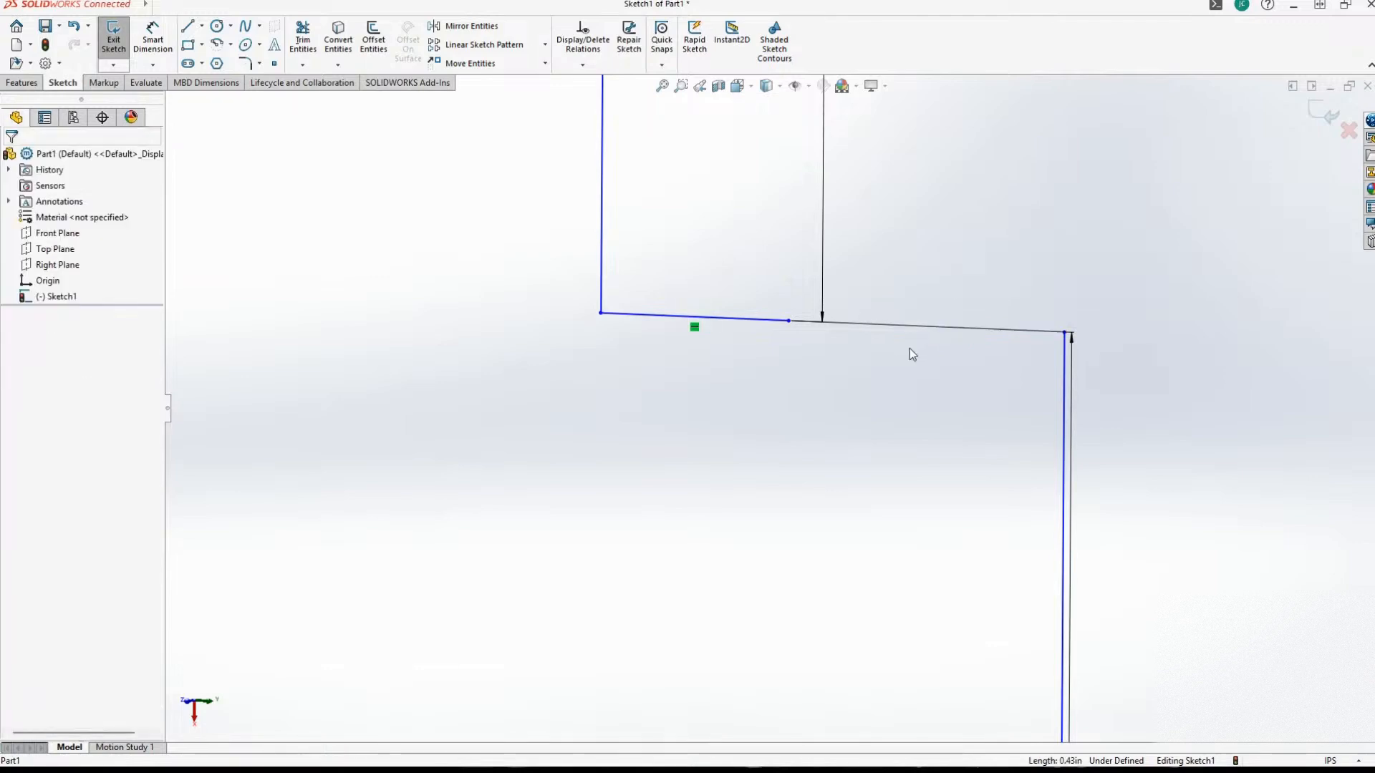
click(302, 36)
click(24, 308)
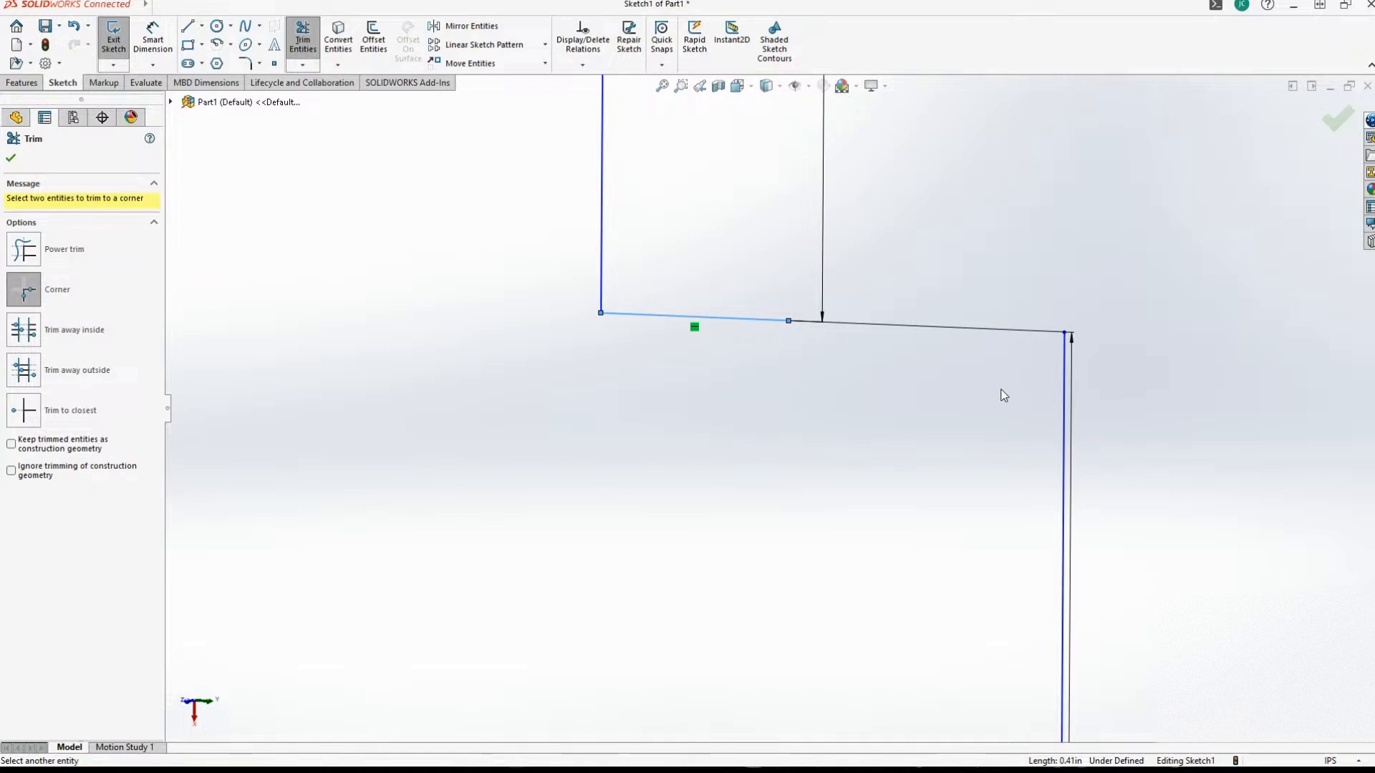
click(1062, 376)
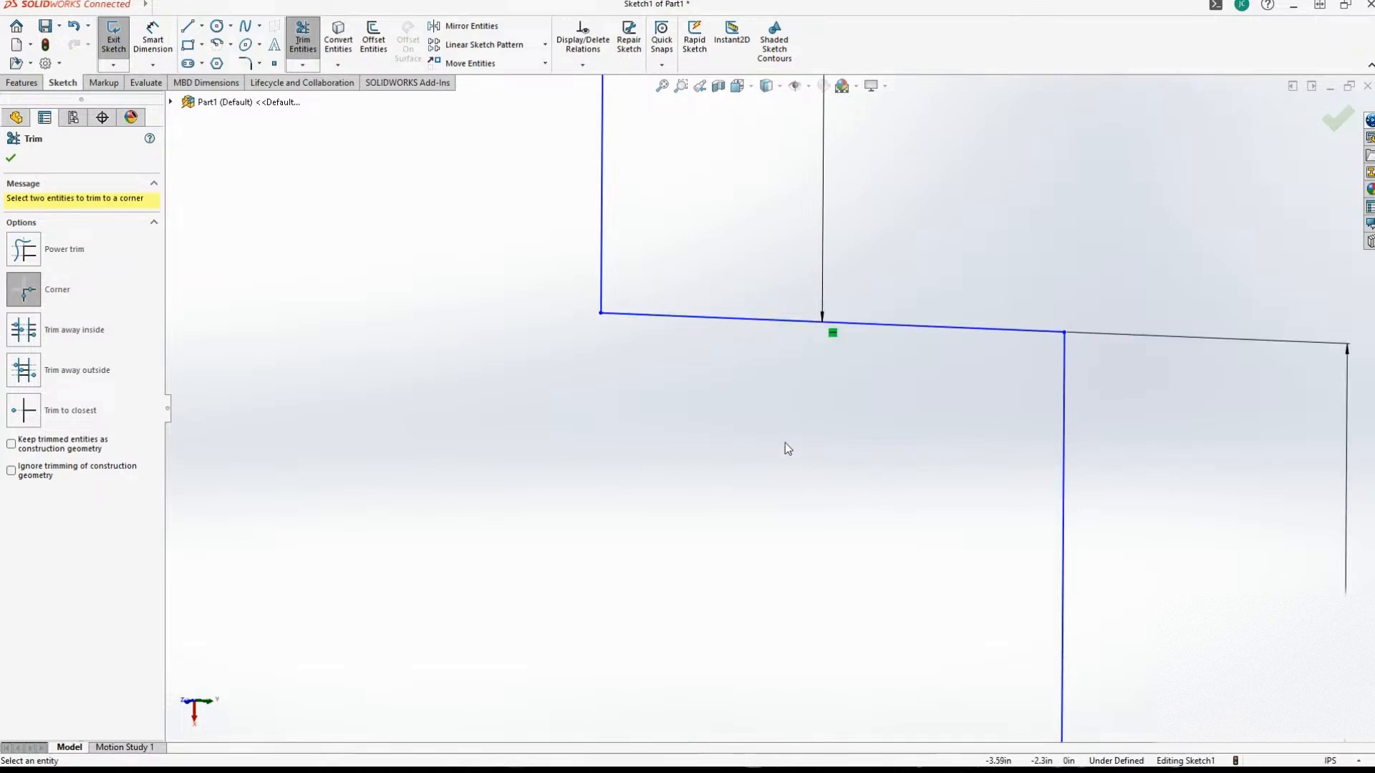
scroll(780, 448, up, 3)
scroll(758, 474, up, 5)
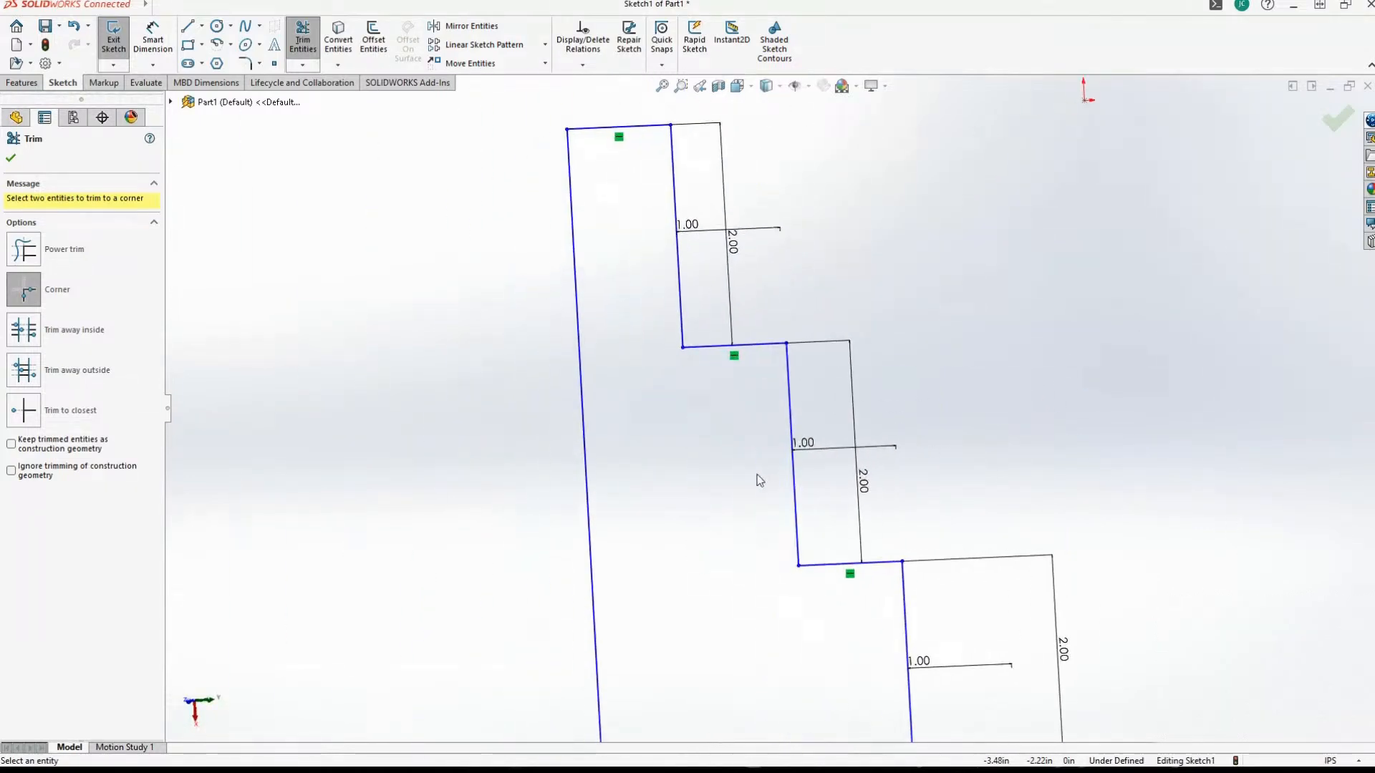
scroll(759, 480, down, 5)
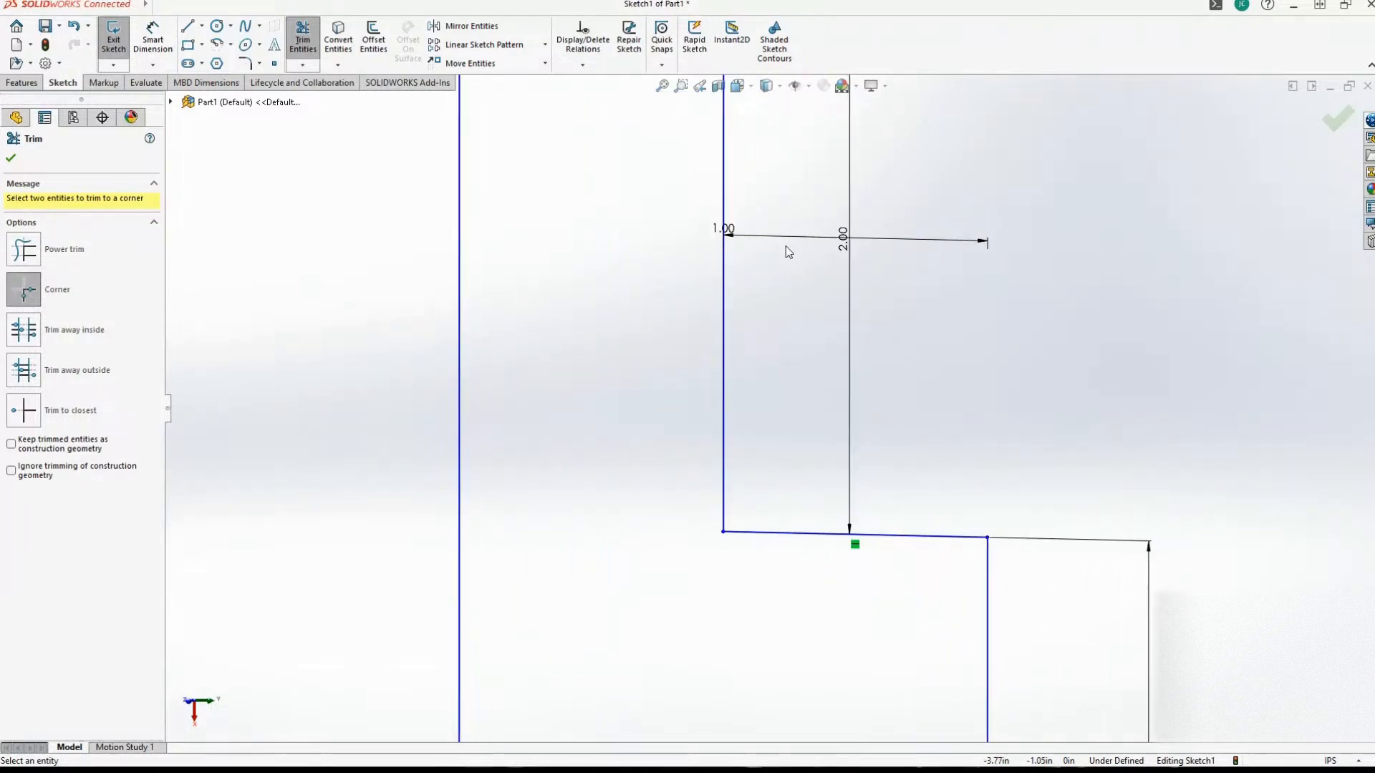
scroll(788, 250, up, 5)
click(301, 44)
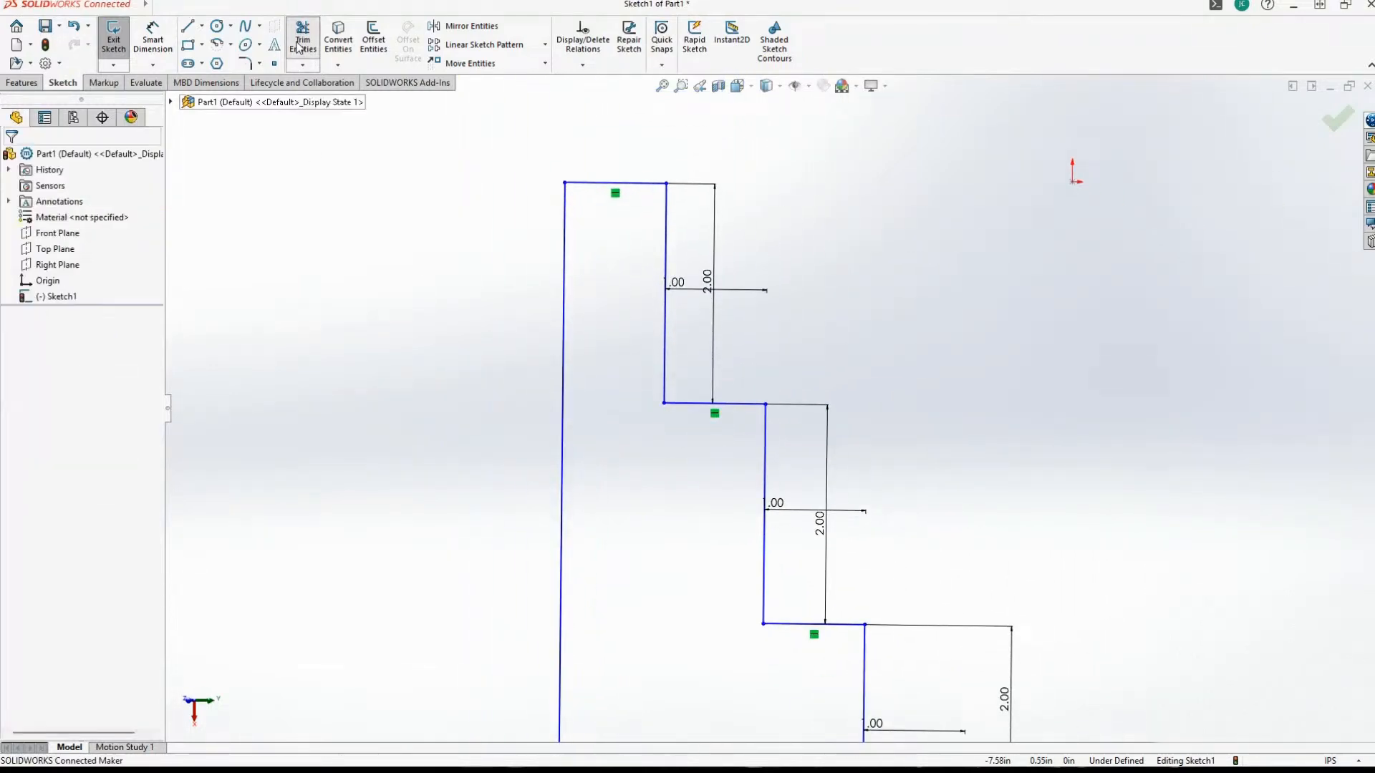
Reposition the steps' 1.00 in width dimensions so each sits just below its own ledge.
drag(686, 290, 679, 430)
drag(770, 412, 763, 537)
drag(867, 428, 863, 537)
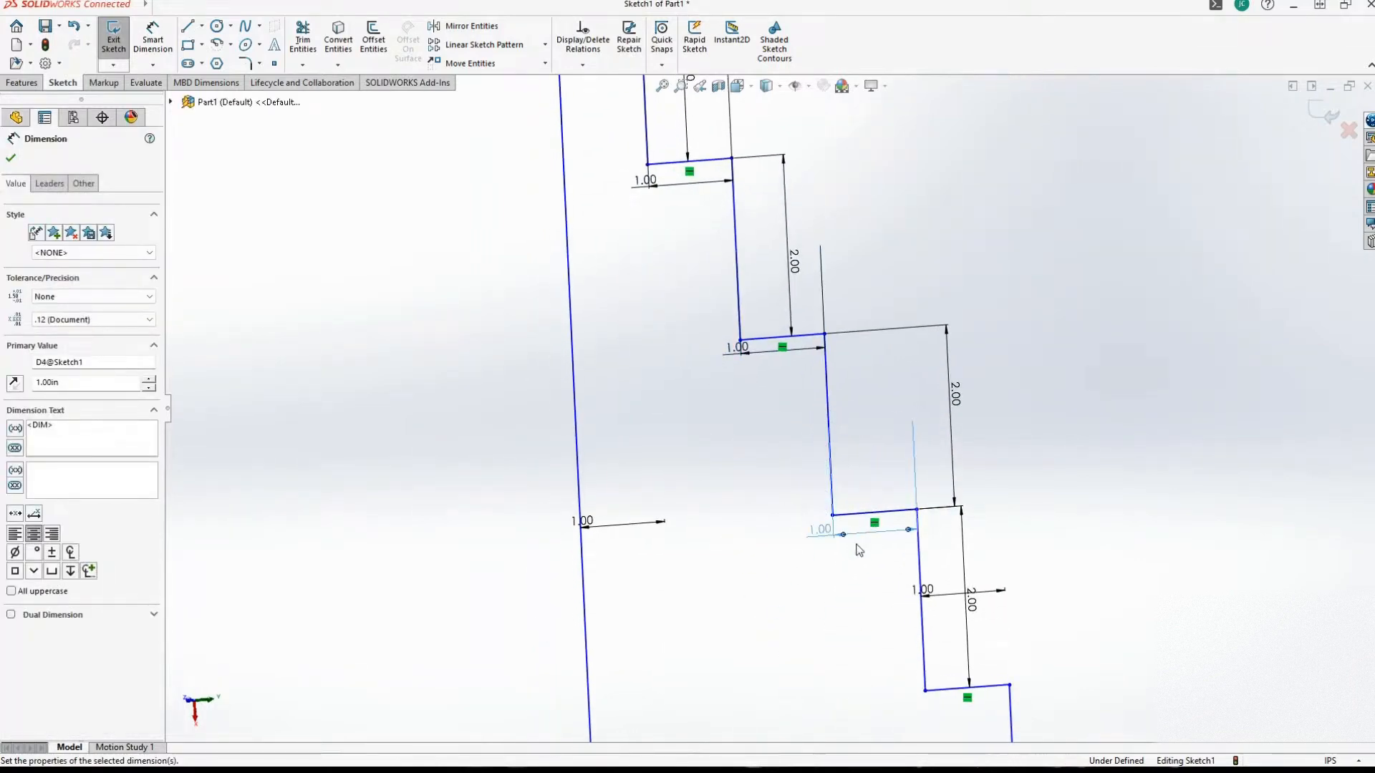
mouse_move(947, 523)
mouse_down()
mouse_move(961, 624)
mouse_move(1009, 614)
mouse_up()
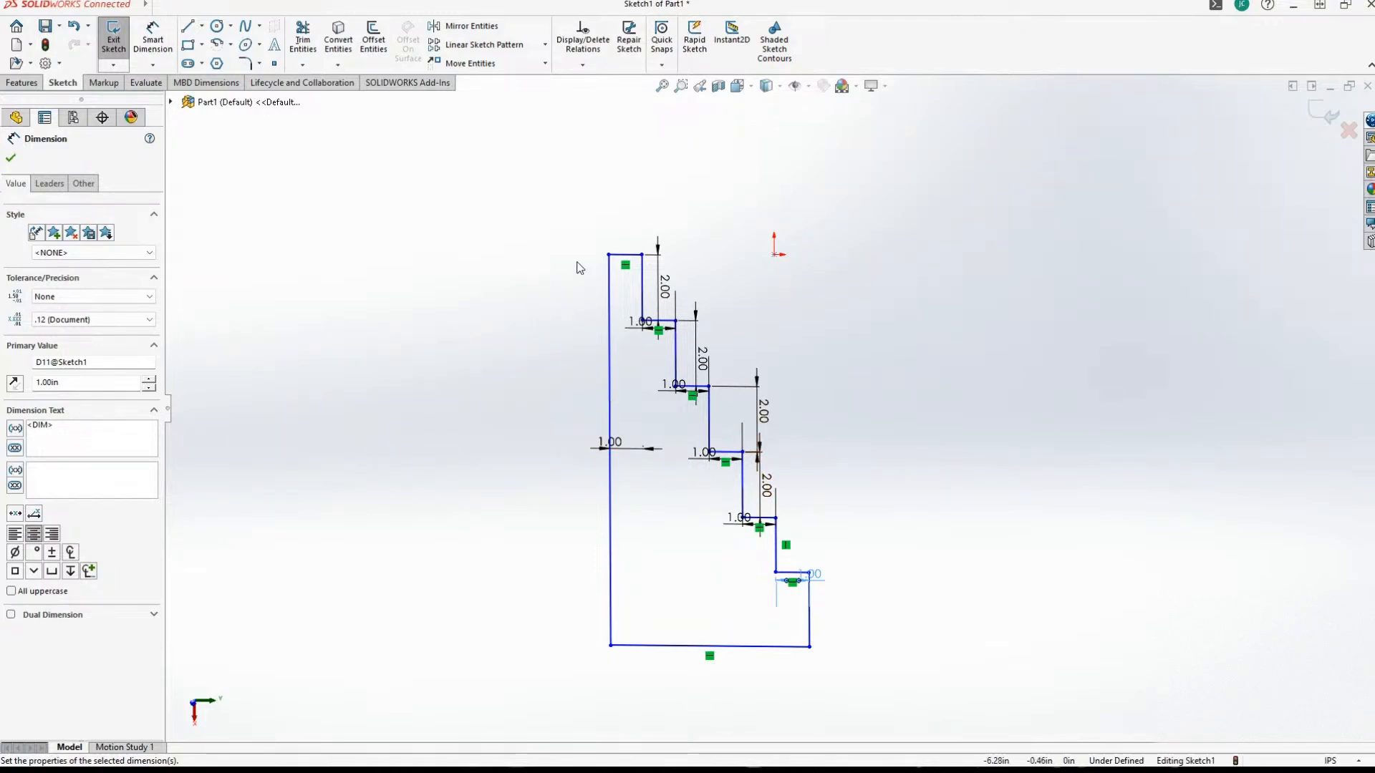
middle_drag(864, 585, 845, 614)
Draw a vertical line about 0.59 in long downward from the midpoint of the first ledge below the profile's top edge.
scroll(781, 627, up, 1)
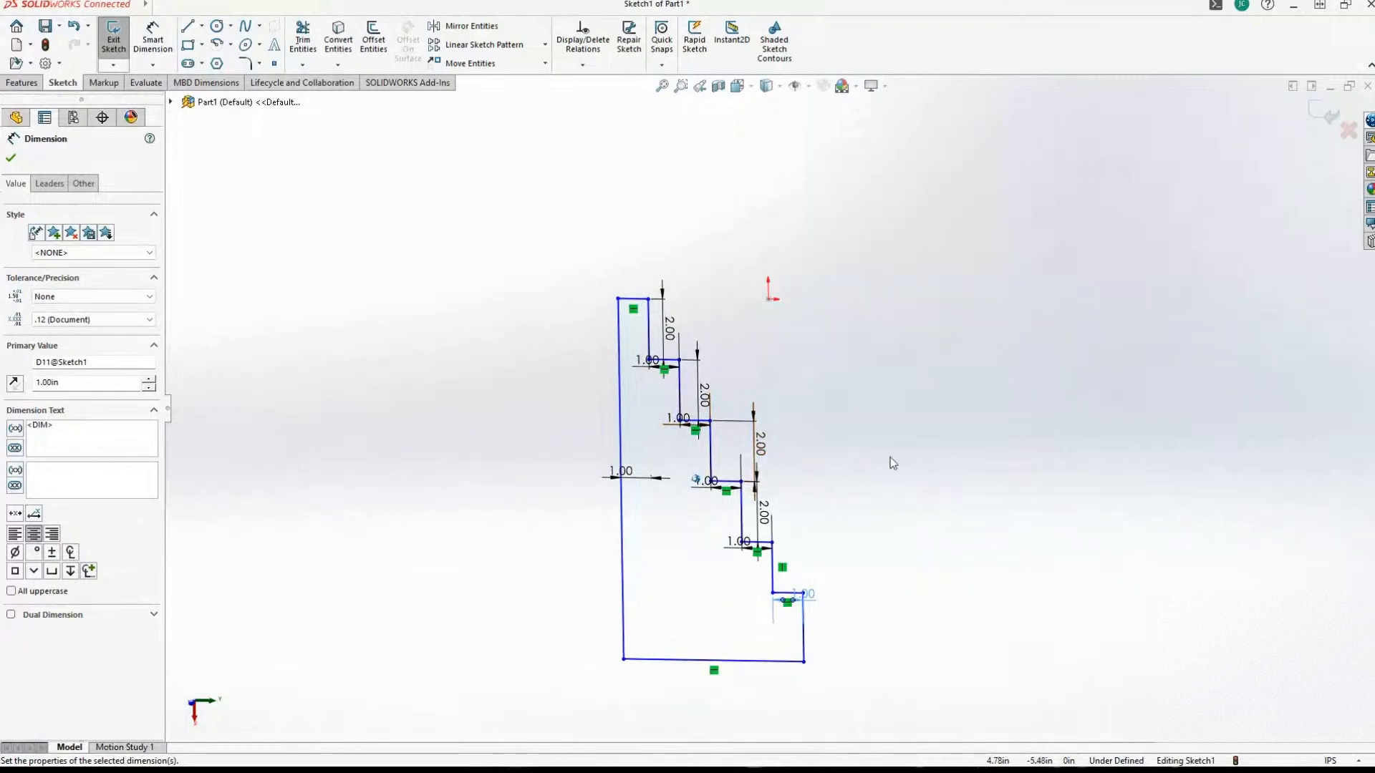
middle_drag(999, 664, 976, 654)
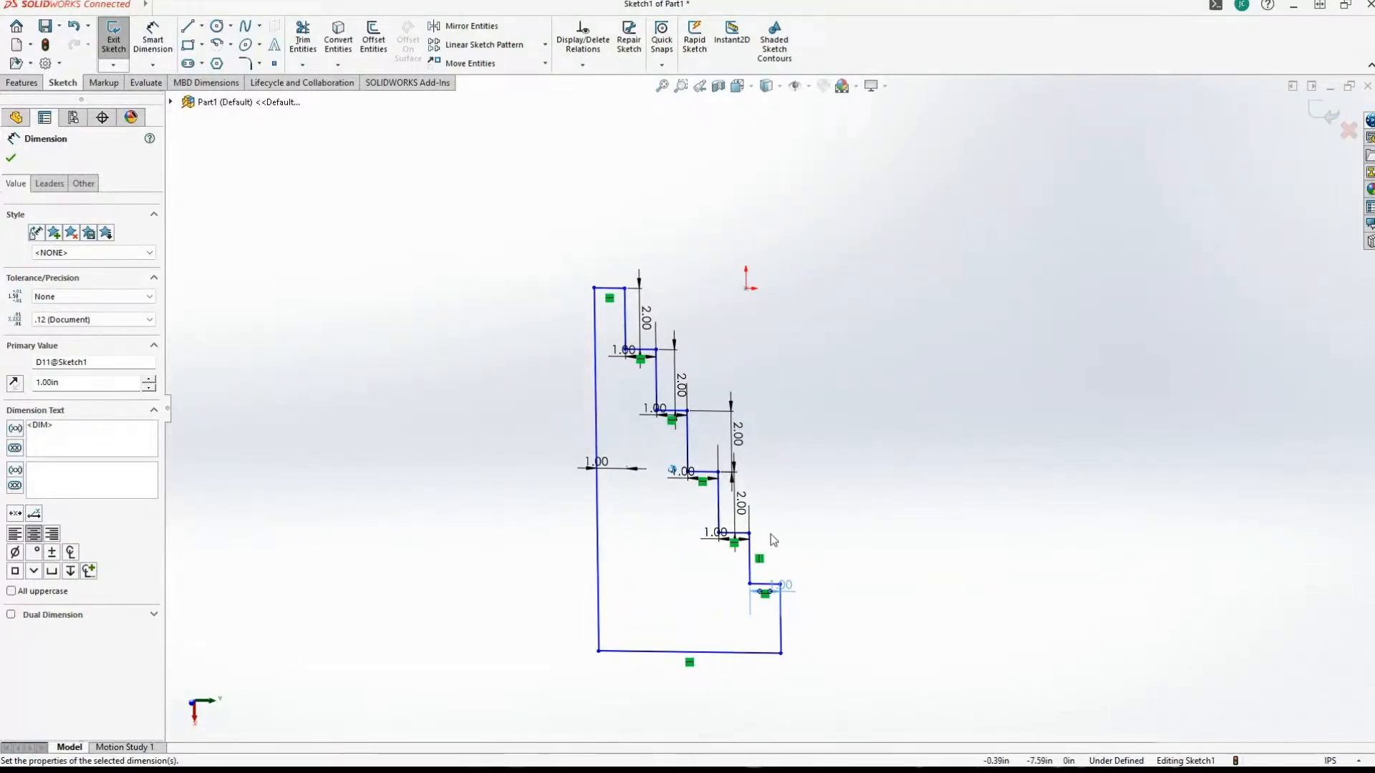
middle_drag(770, 539, 839, 551)
scroll(965, 530, down, 3)
scroll(965, 530, up, 3)
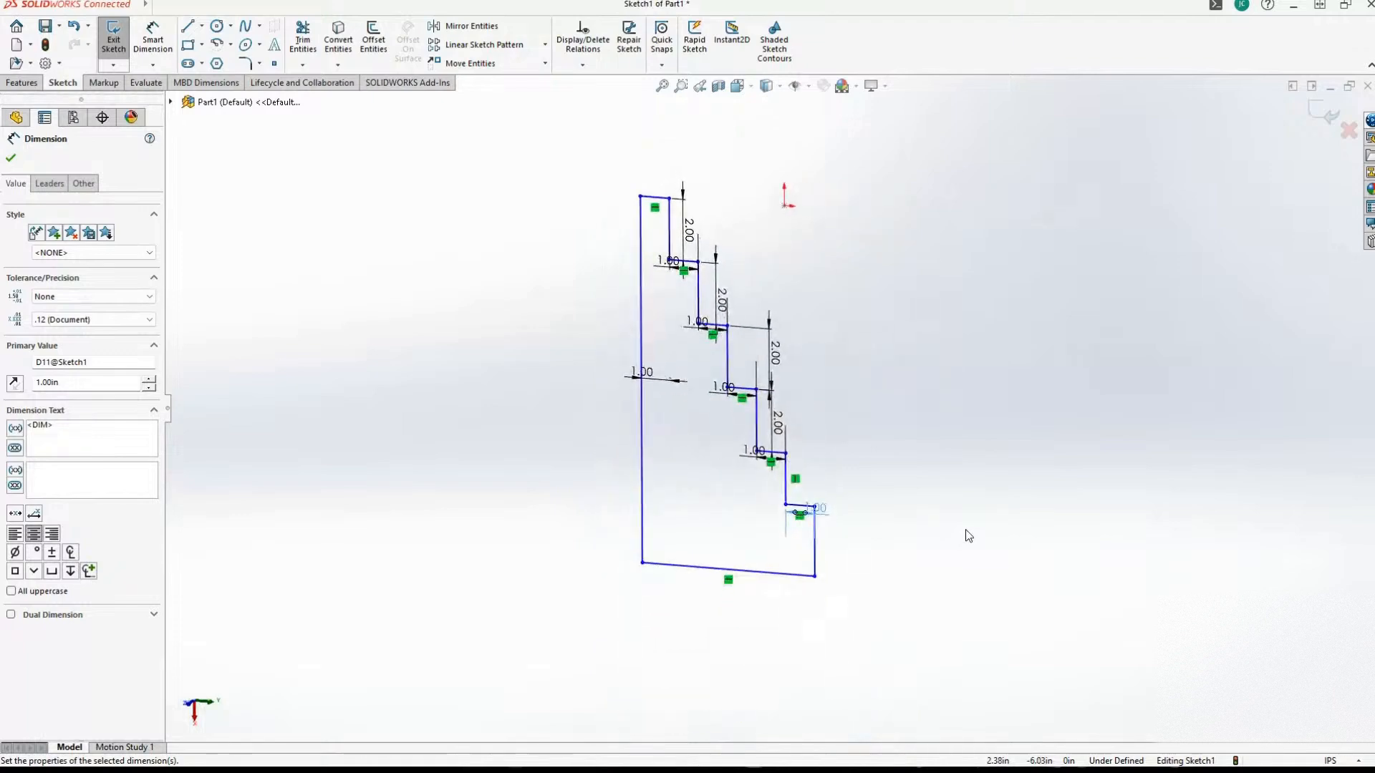
mouse_move(965, 530)
middle_down()
mouse_move(946, 563)
mouse_move(930, 530)
middle_up()
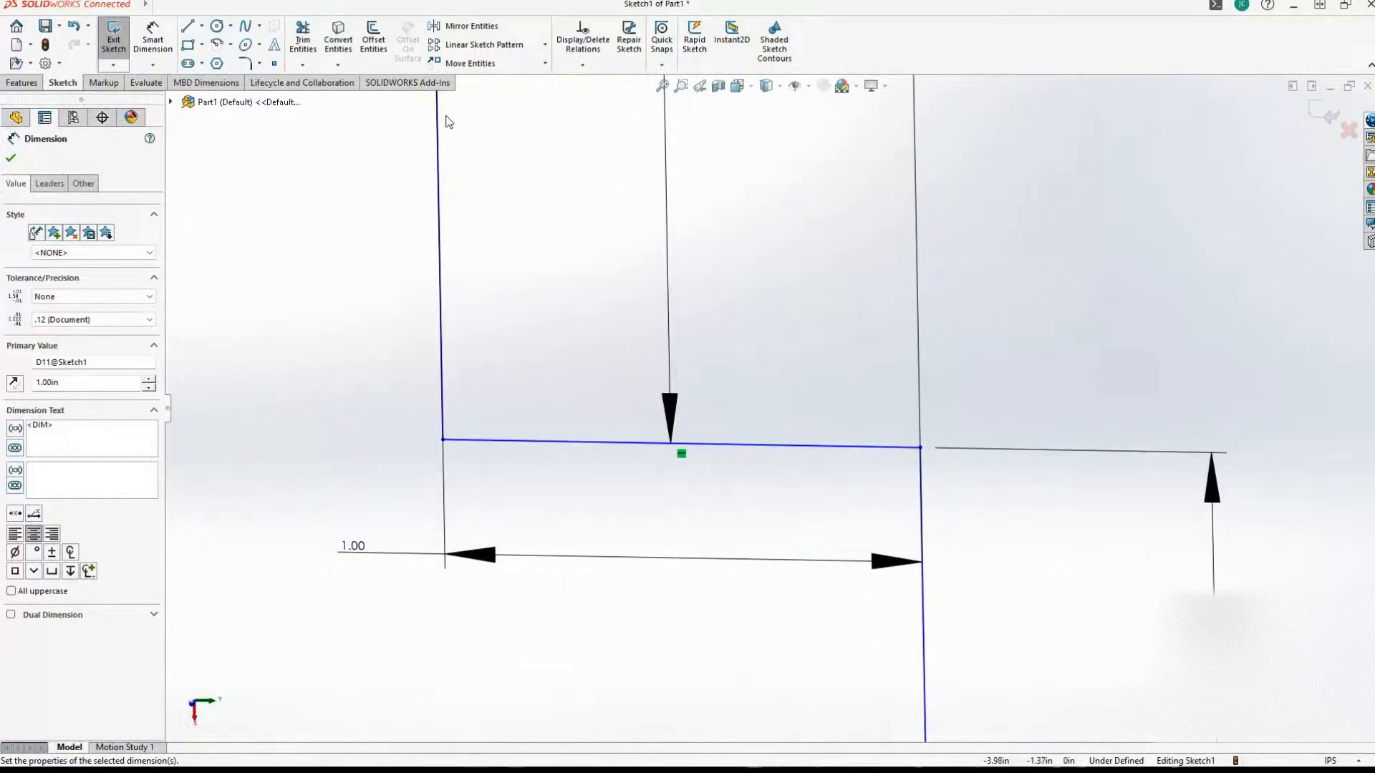
click(191, 26)
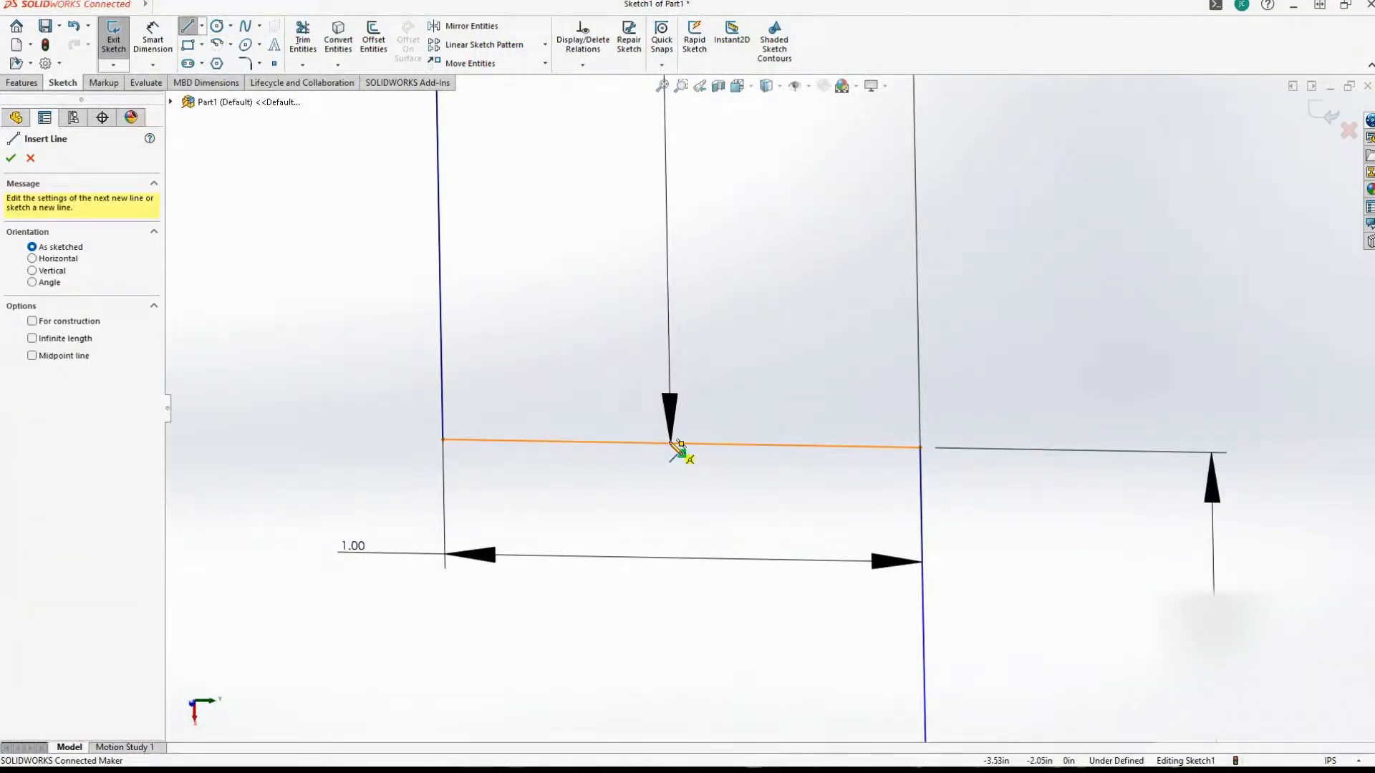
click(681, 443)
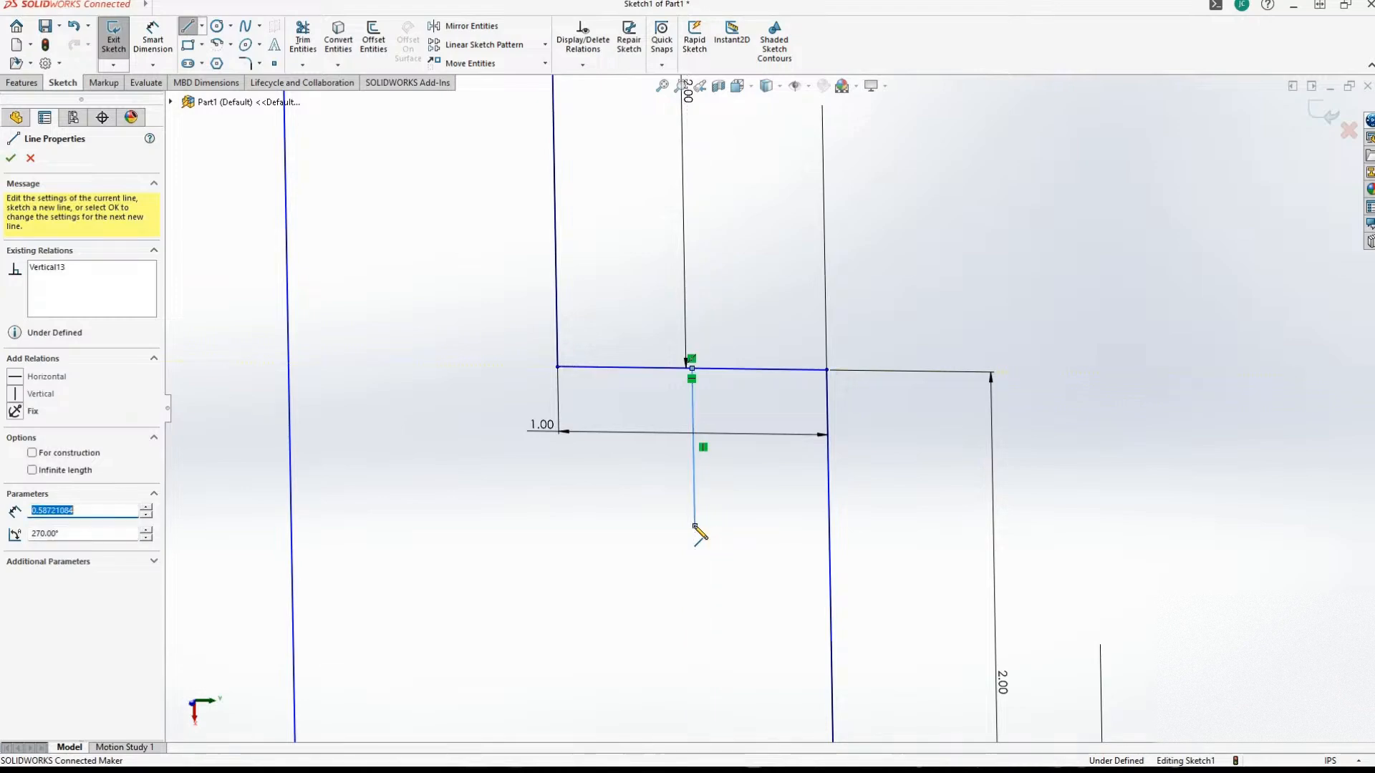
click(694, 525)
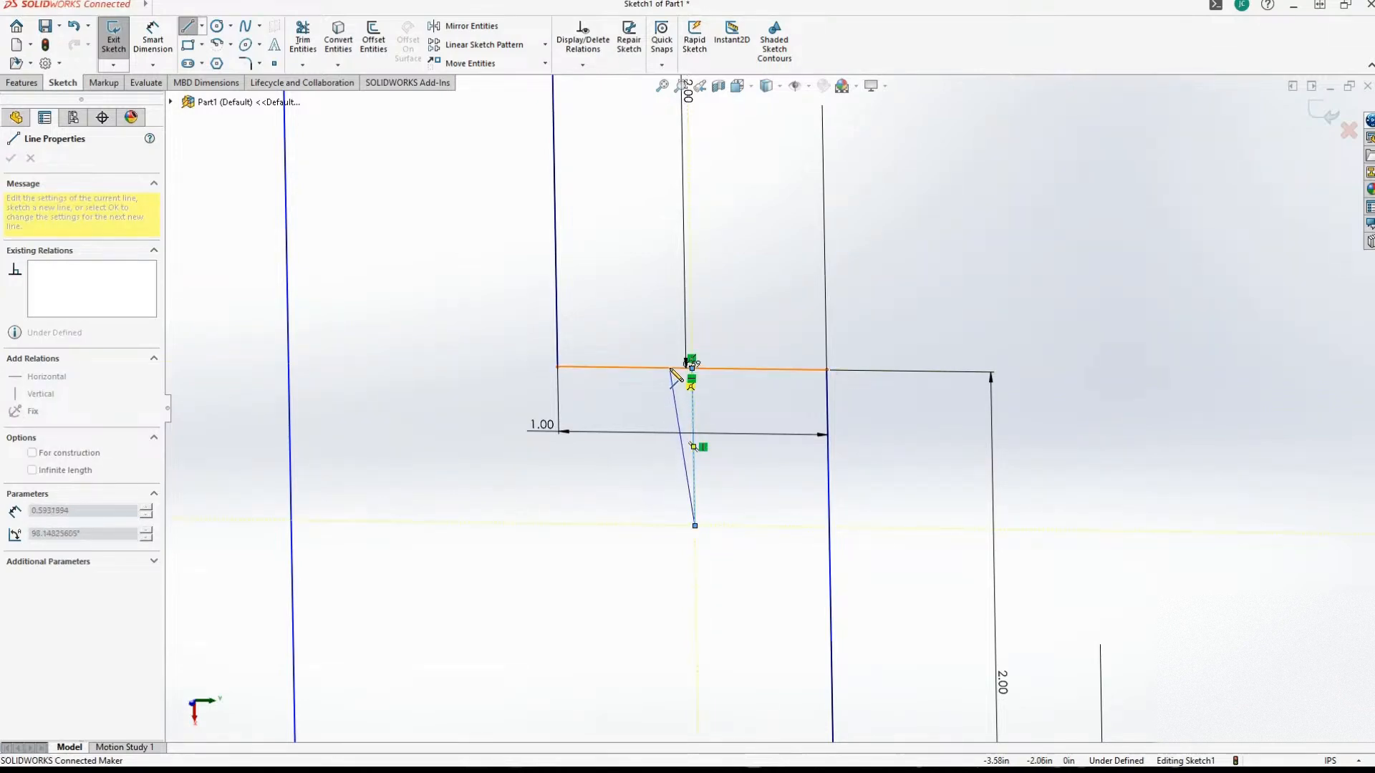
Draw two slanted lines about 0.6 in long, one on each side, joining the ledge to the vertical line's lower endpoint.
click(670, 368)
click(694, 525)
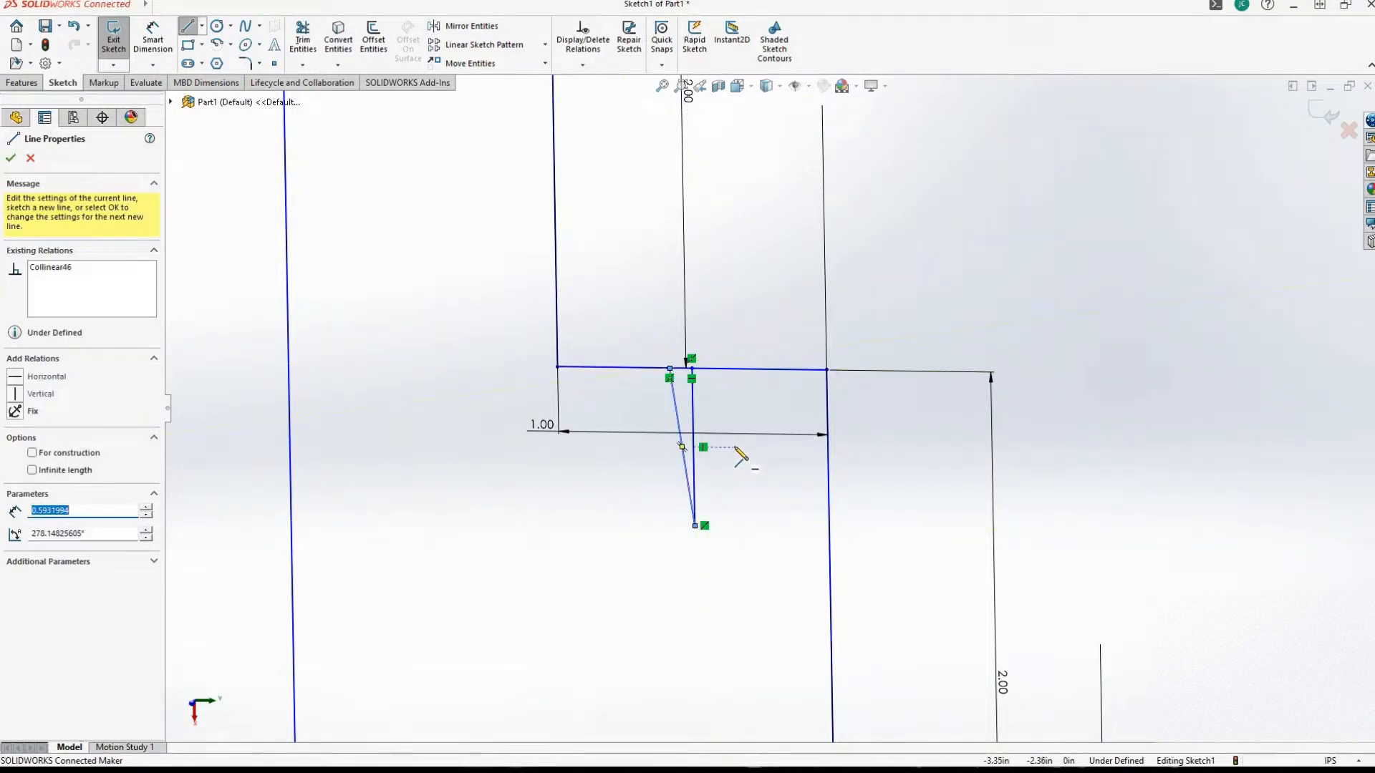
click(722, 369)
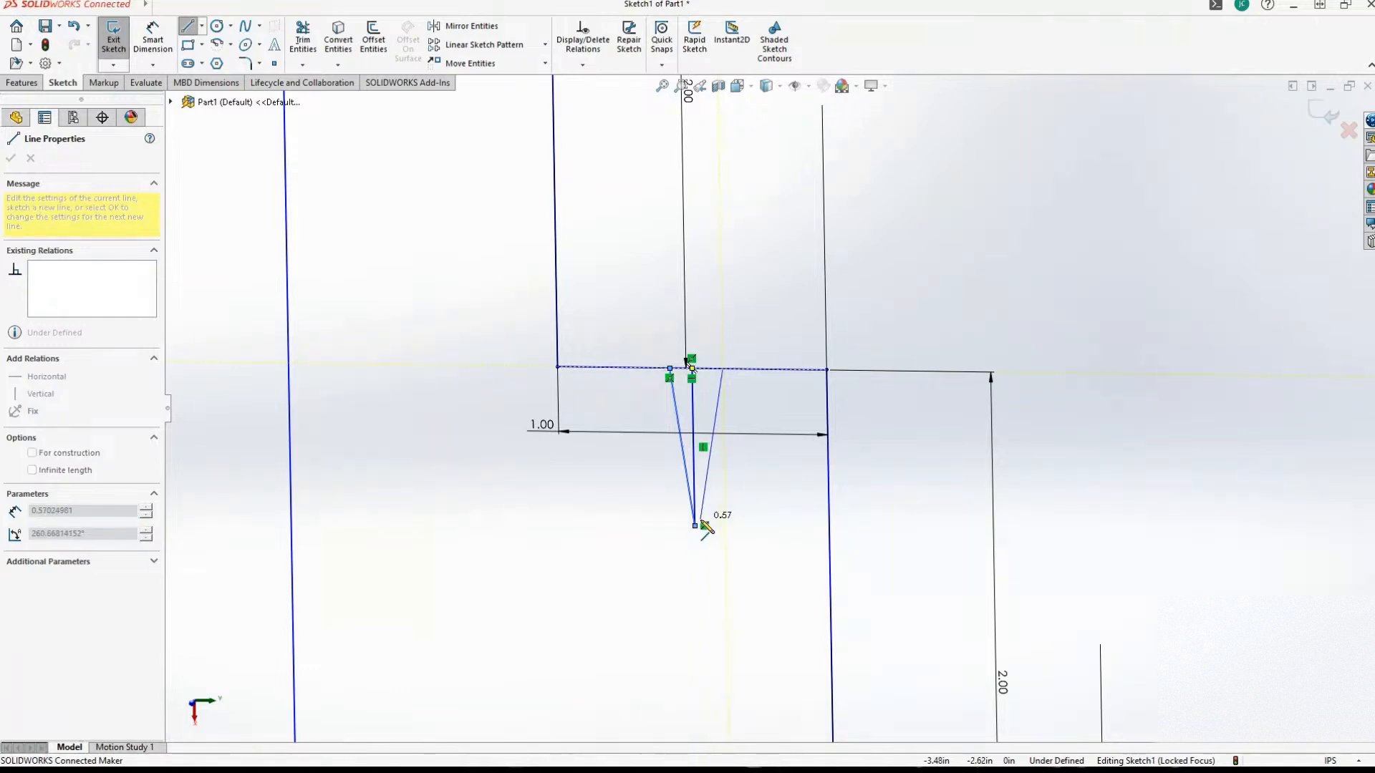
scroll(745, 516, down, 3)
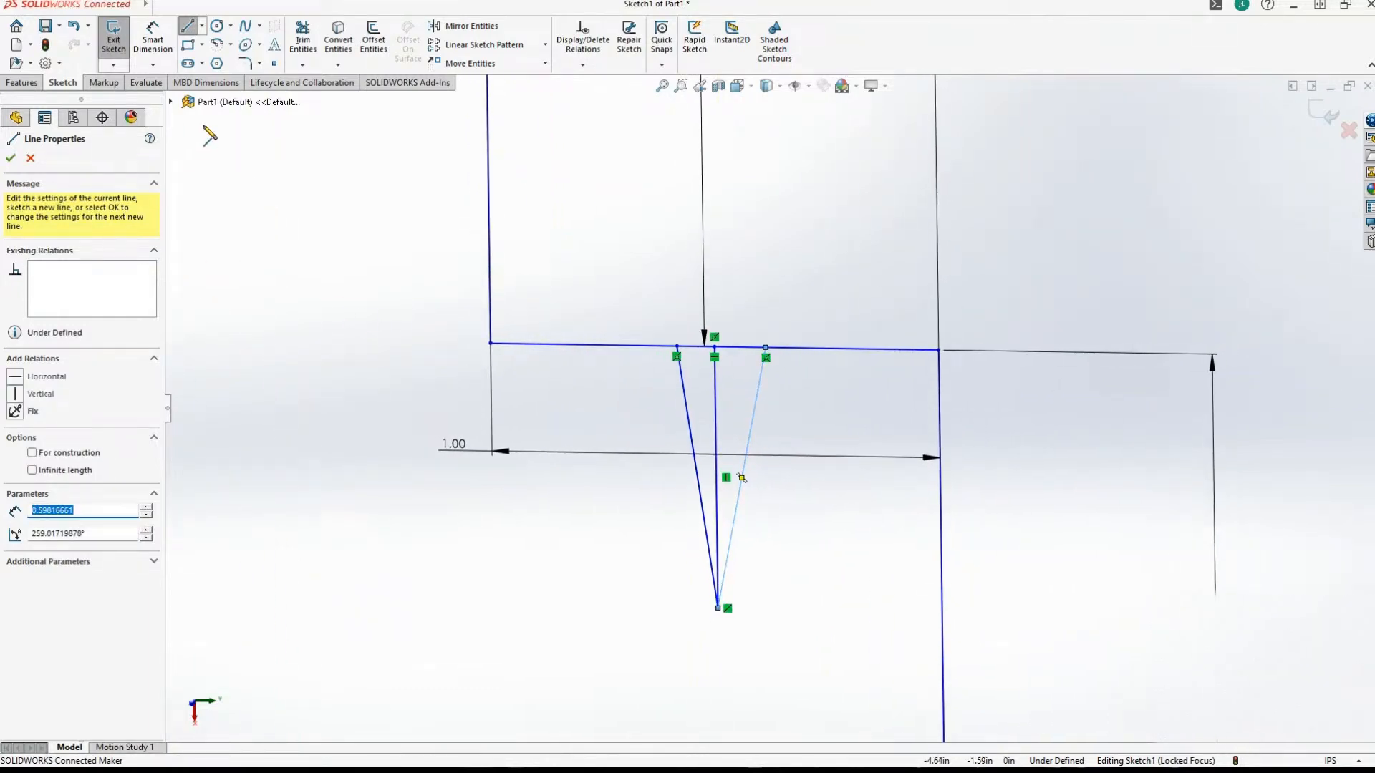
Dimension the vertical line below the first ledge's midpoint and set its length to 0.5 in.
click(150, 32)
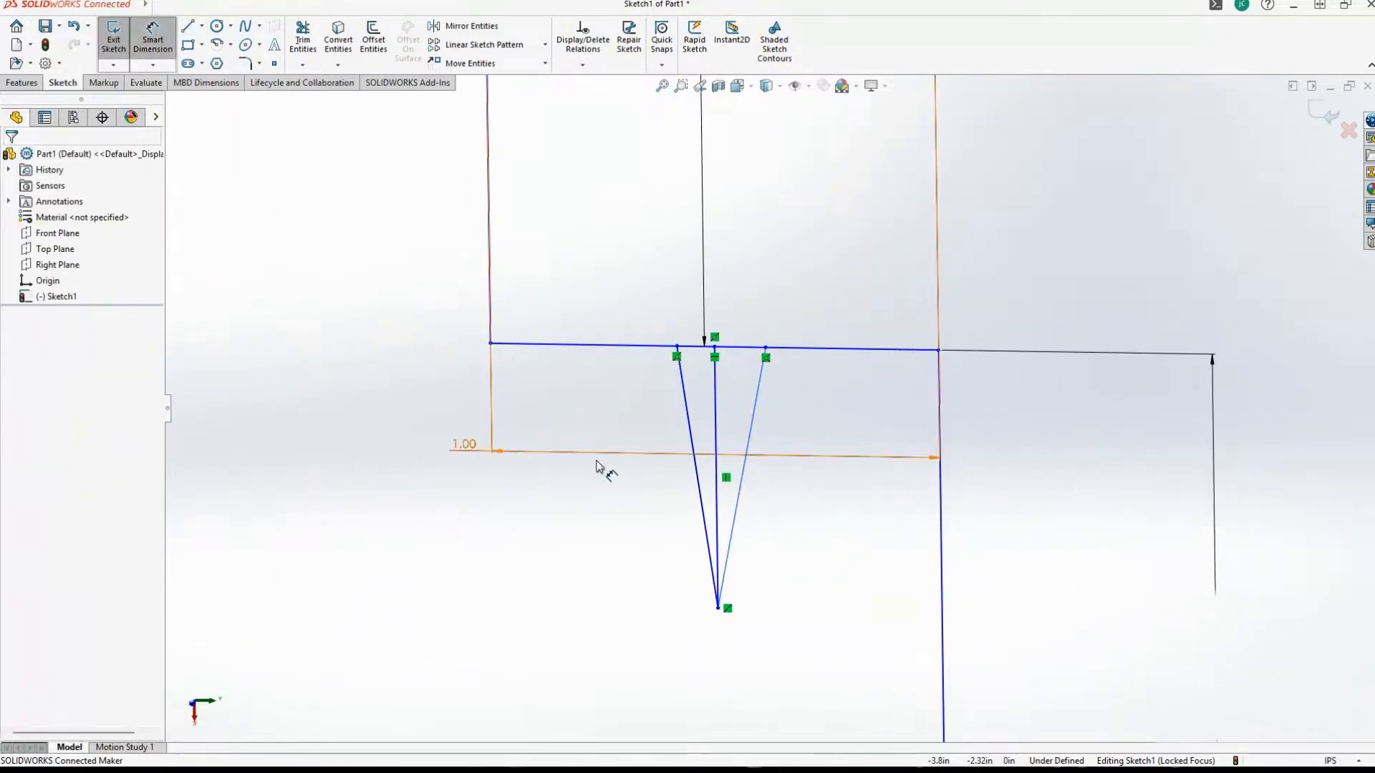
click(715, 415)
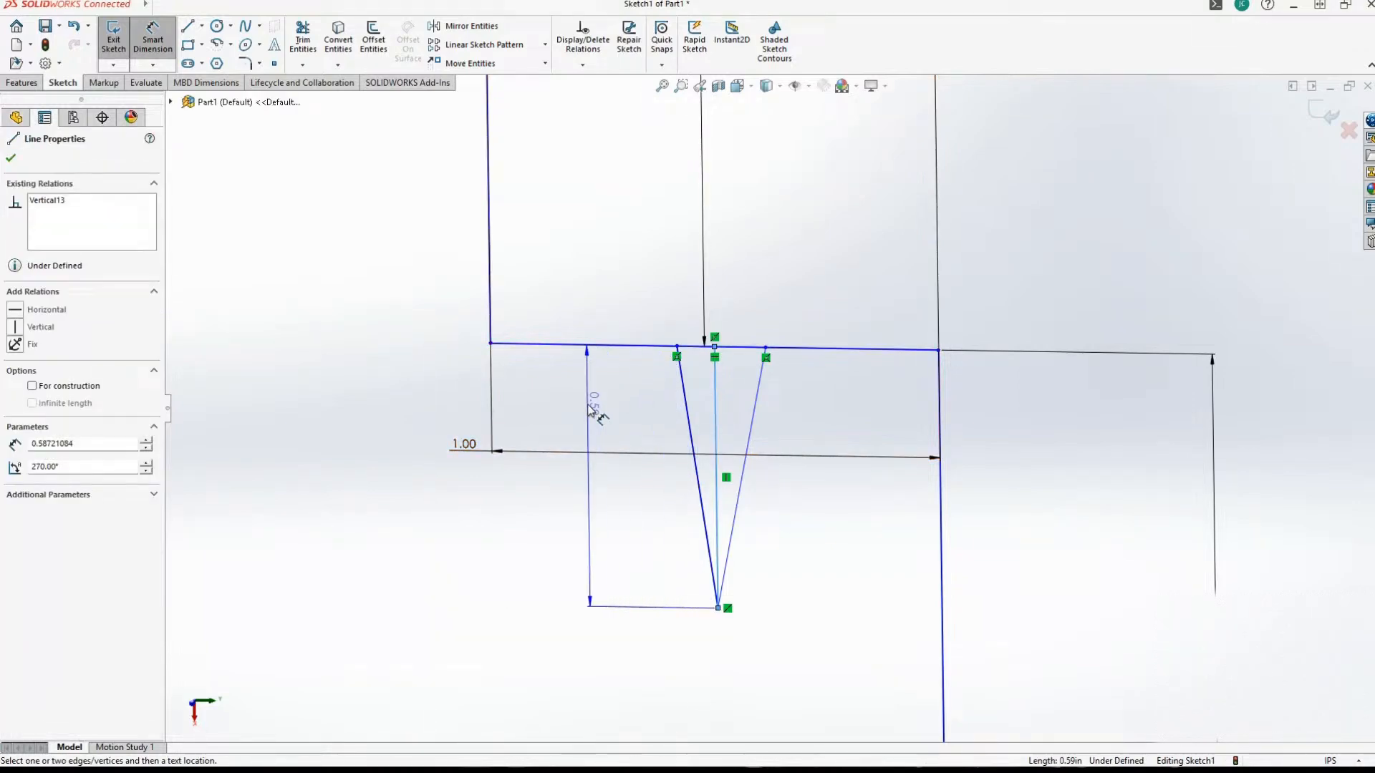
click(589, 415)
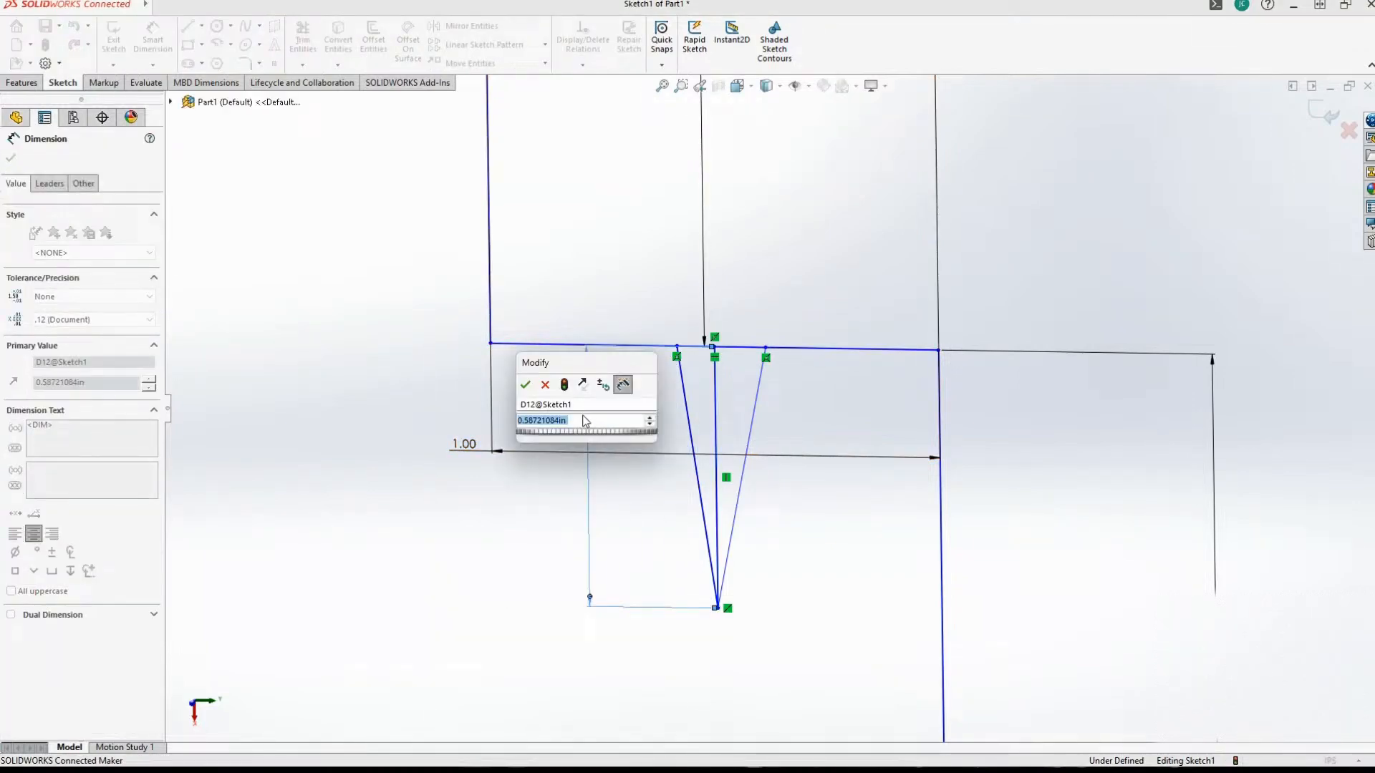
text(0.5)
key(Return)
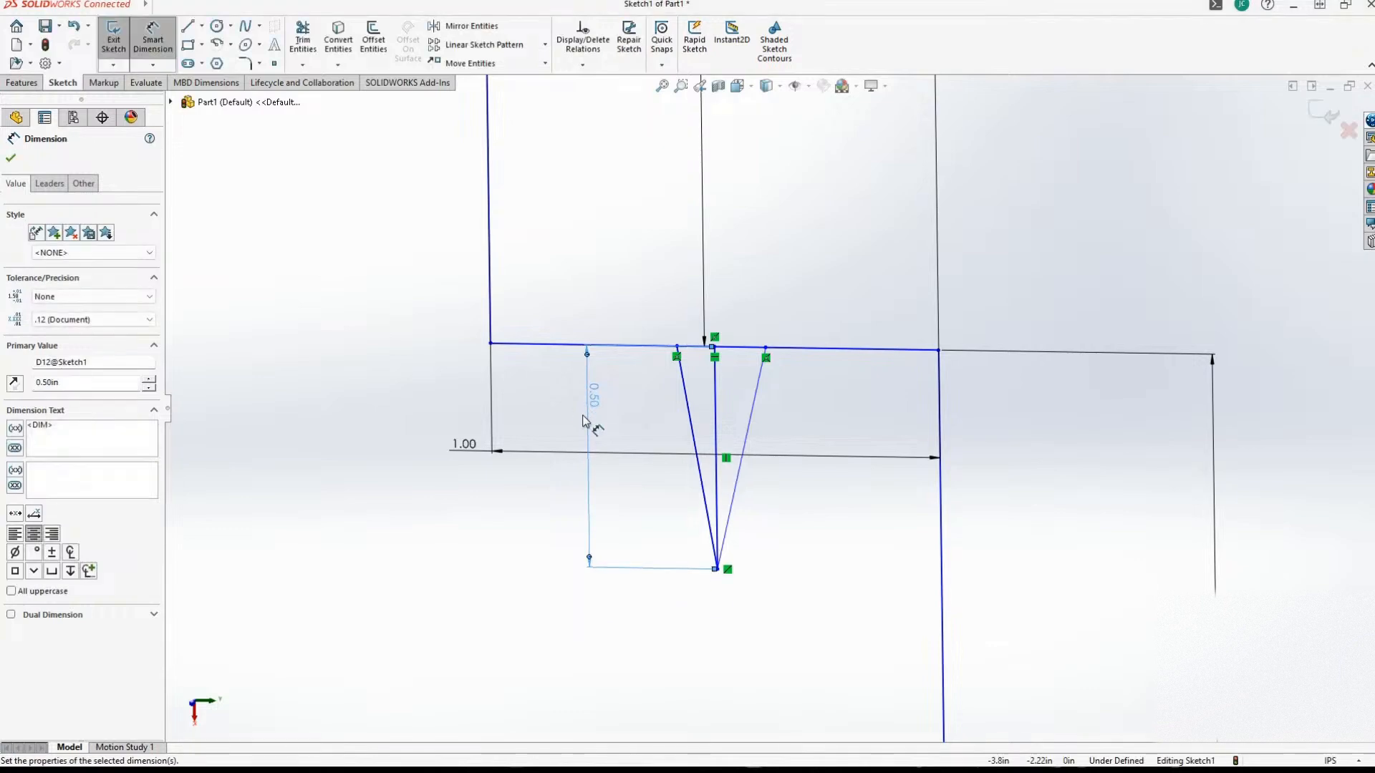
Dimension the distance from the left slanted line's upper endpoint to the ledge midpoint as 0.03625 in.
scroll(583, 421, down, 5)
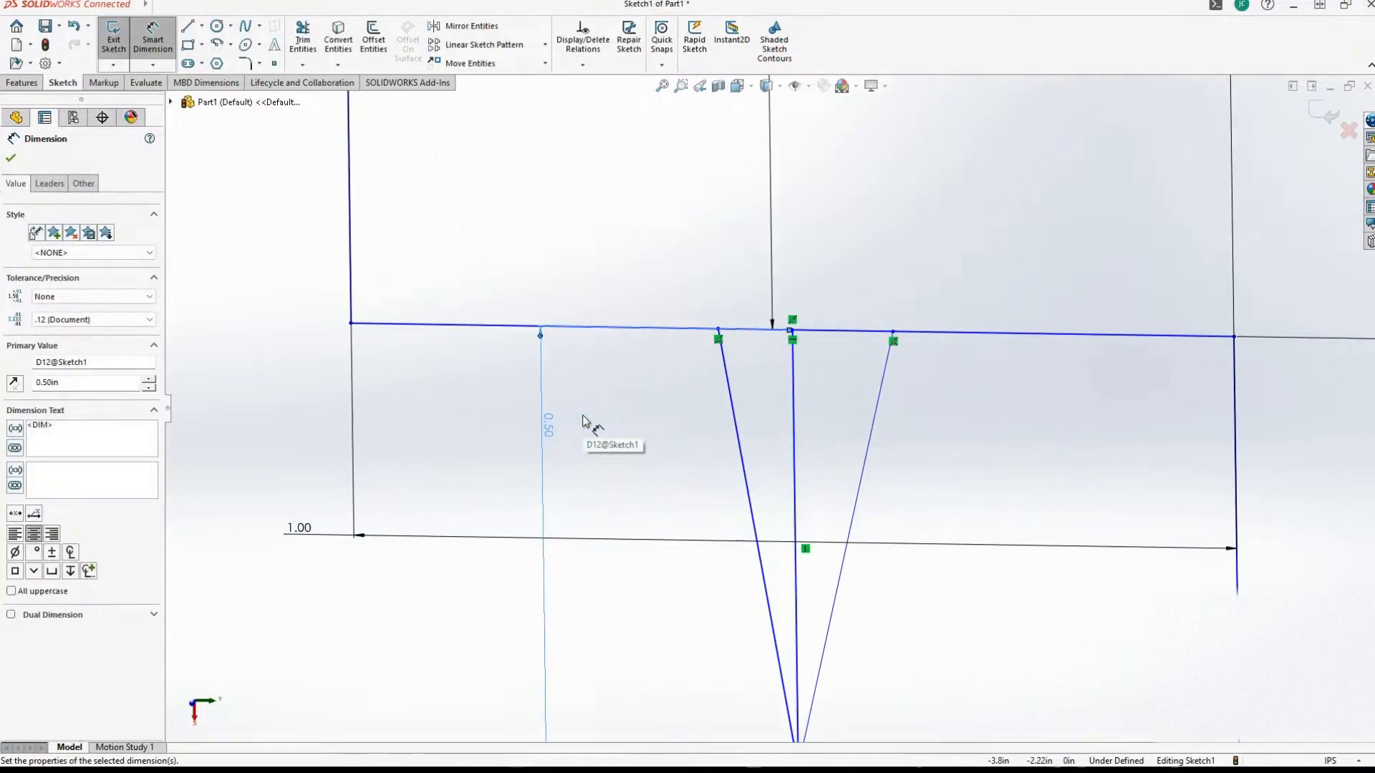
middle_drag(583, 421, 570, 415)
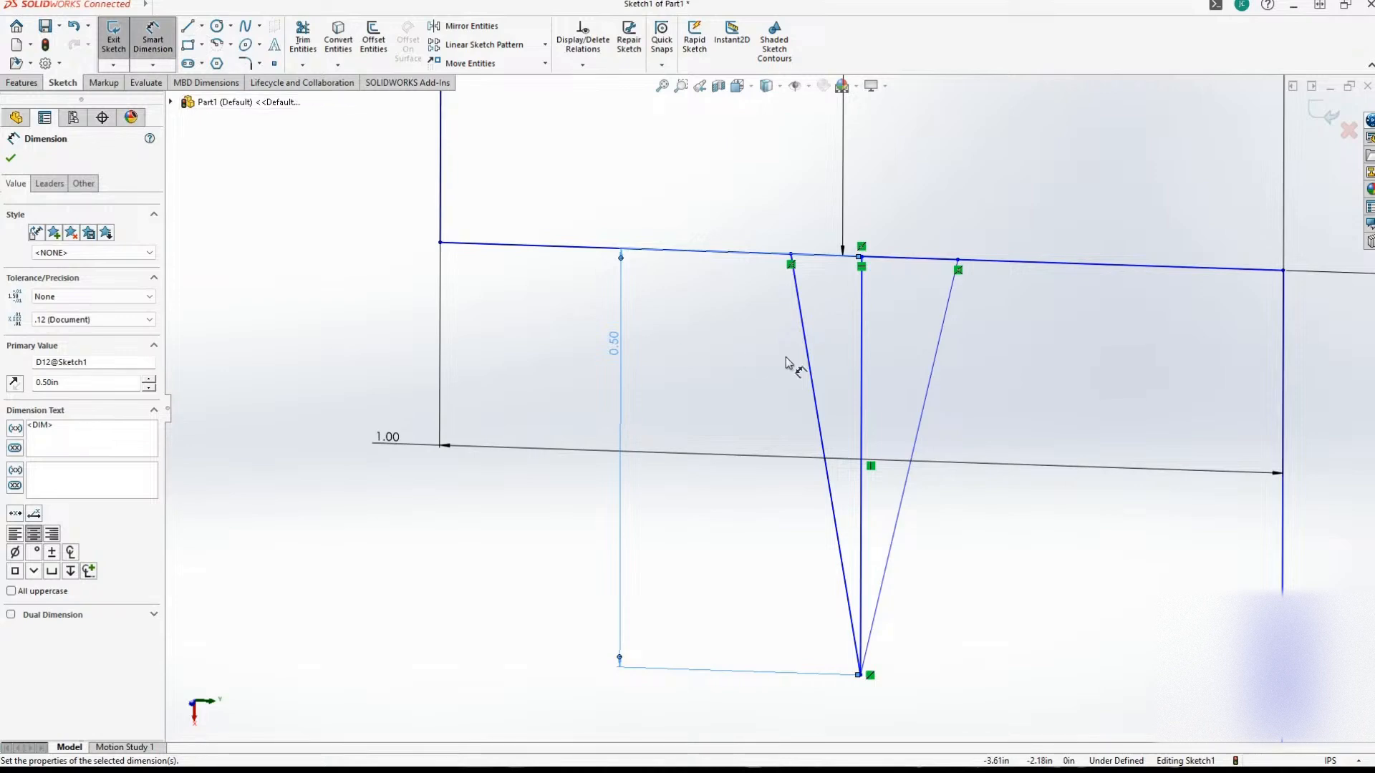
click(791, 256)
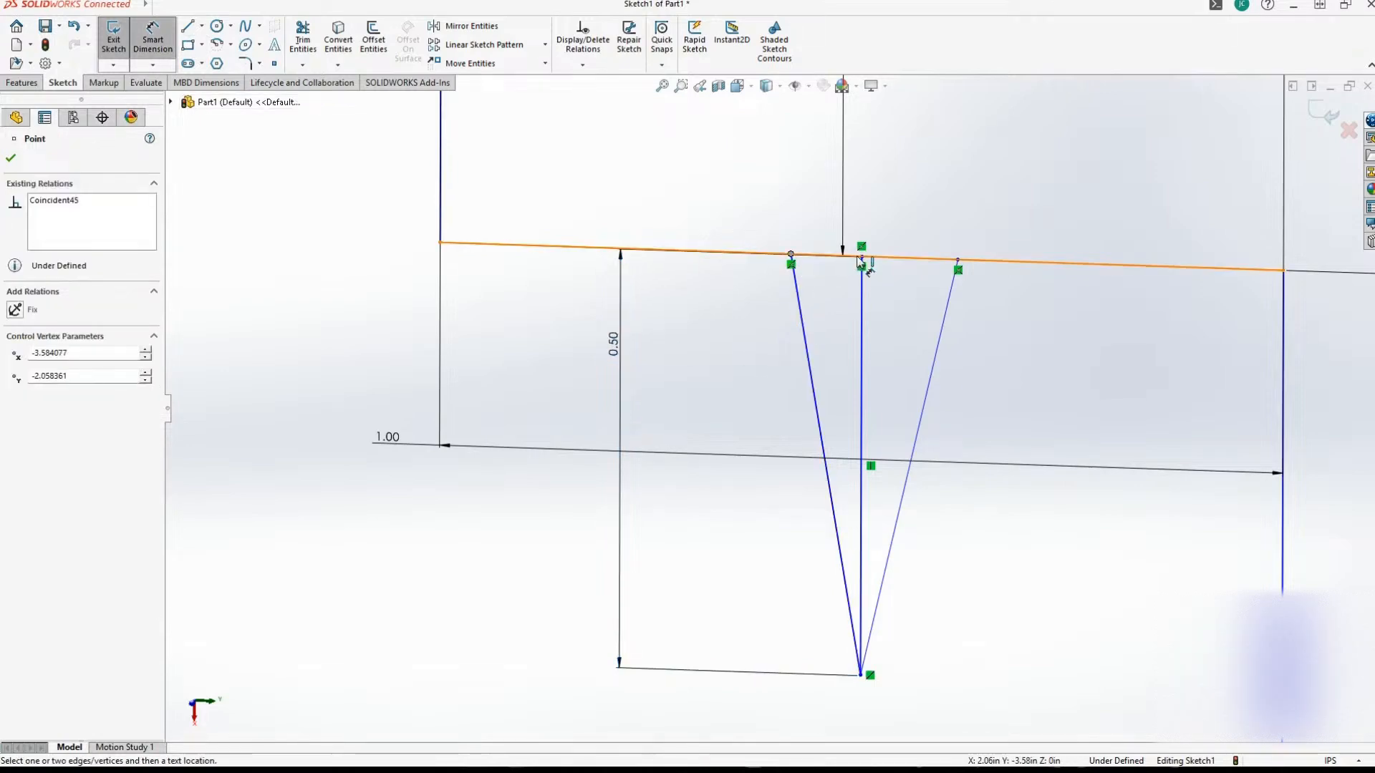
click(861, 260)
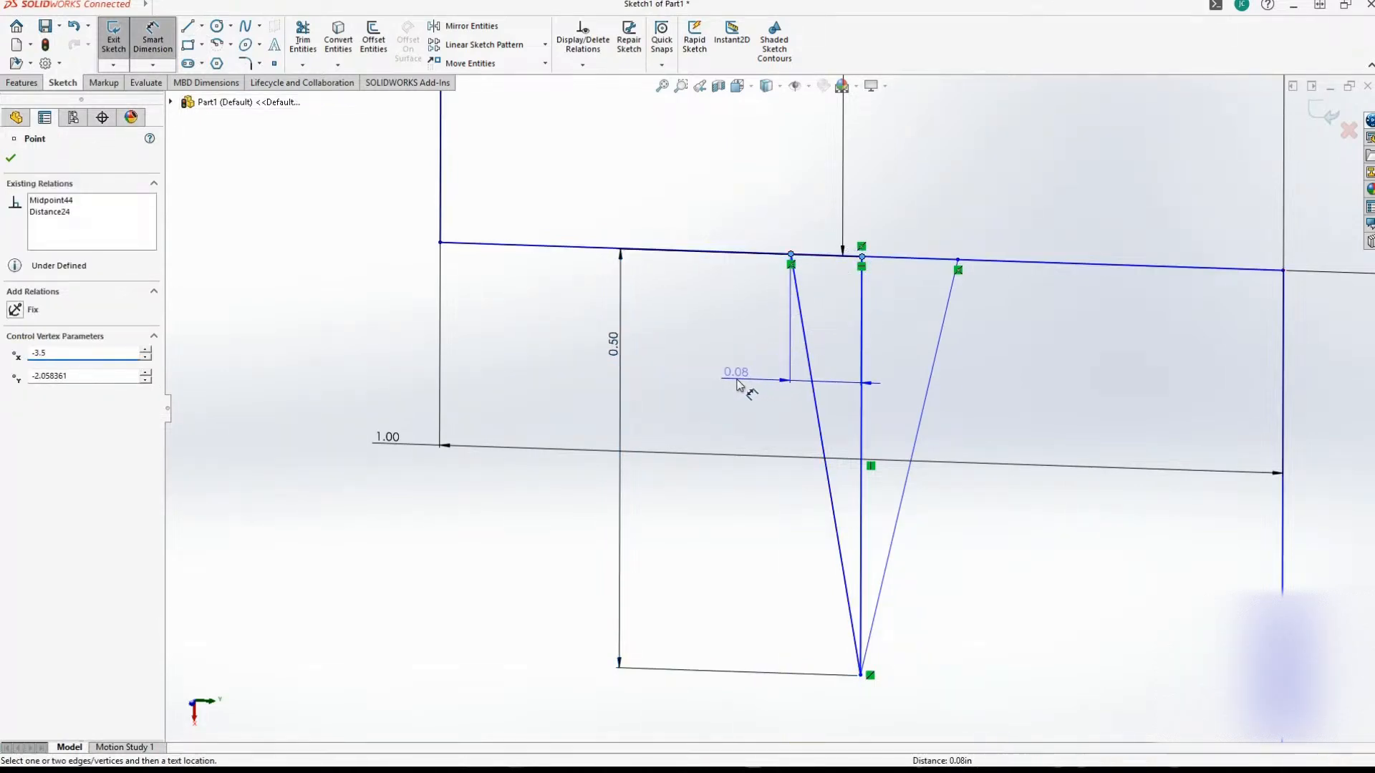
click(738, 386)
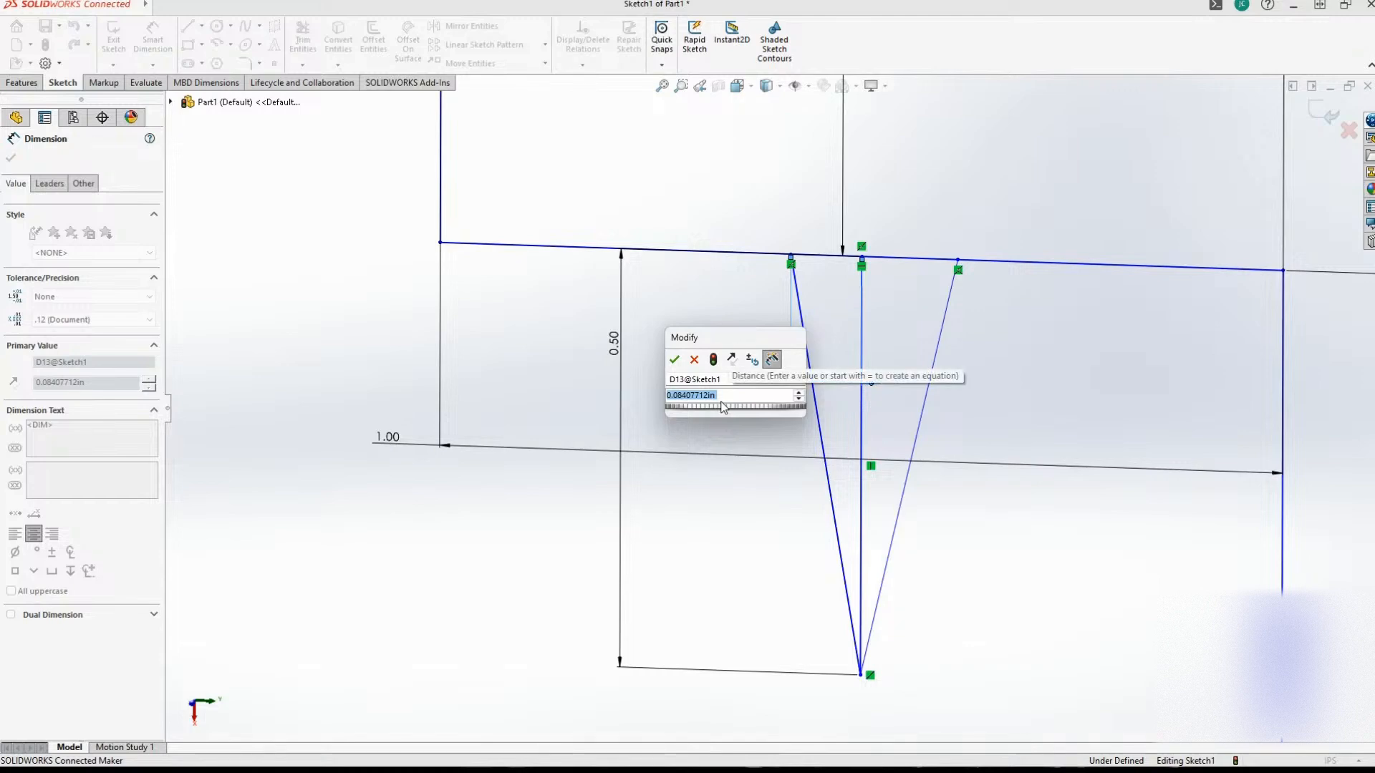
text(.)
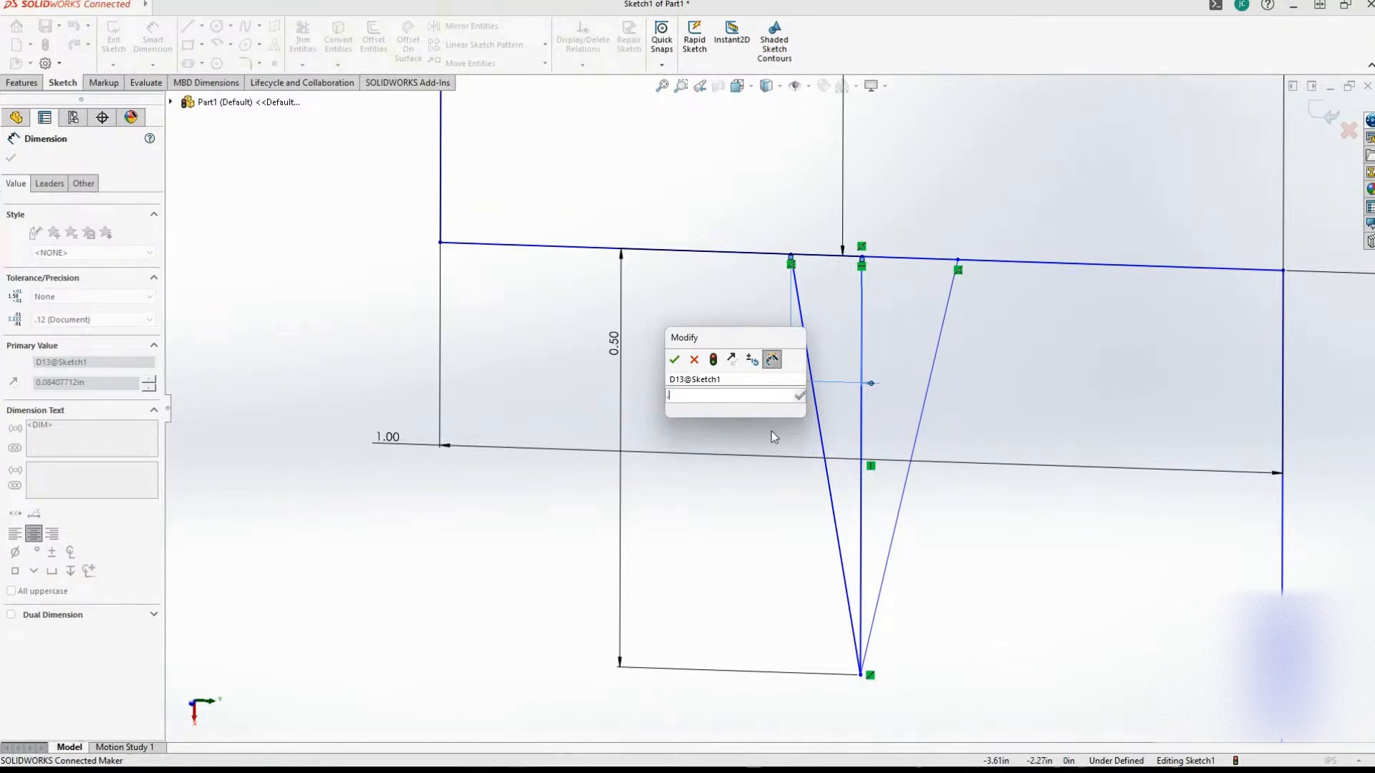
text(03625)
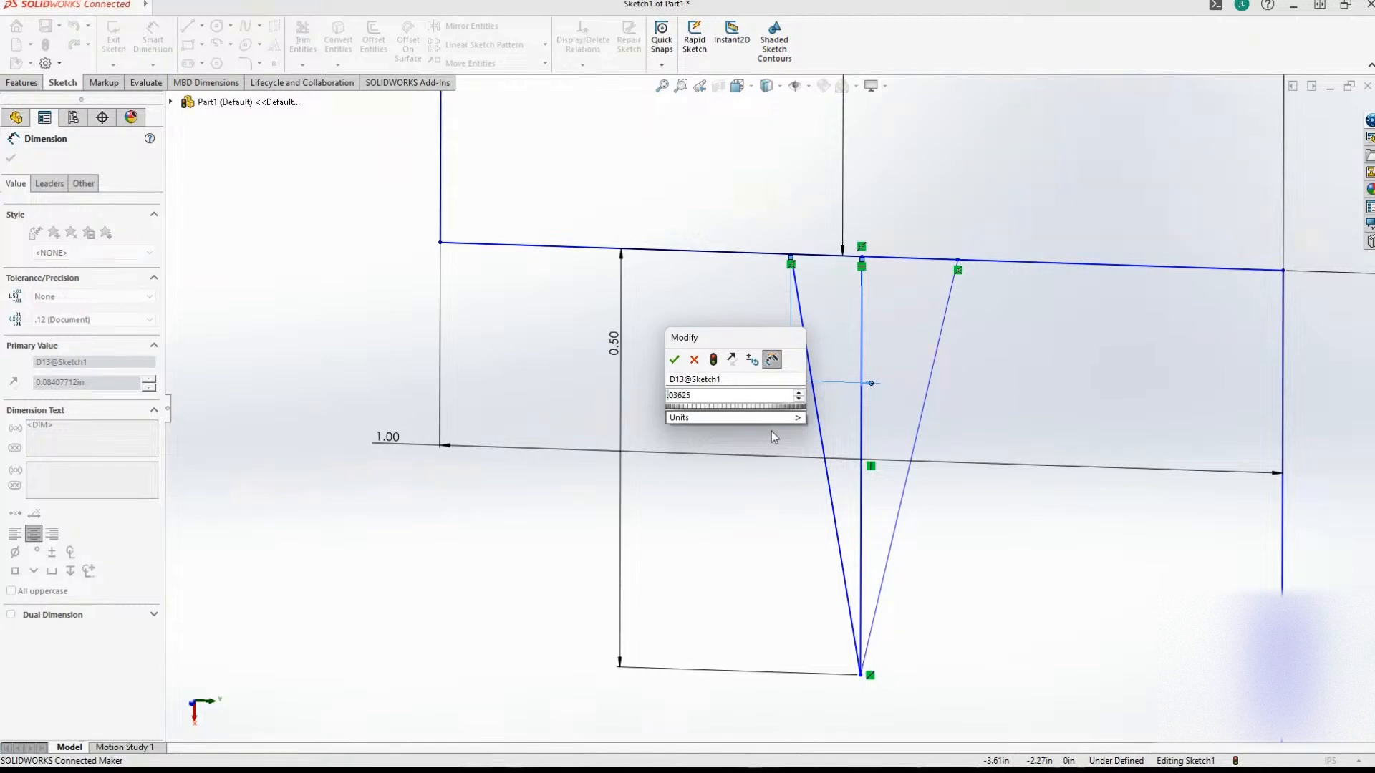
key(Return)
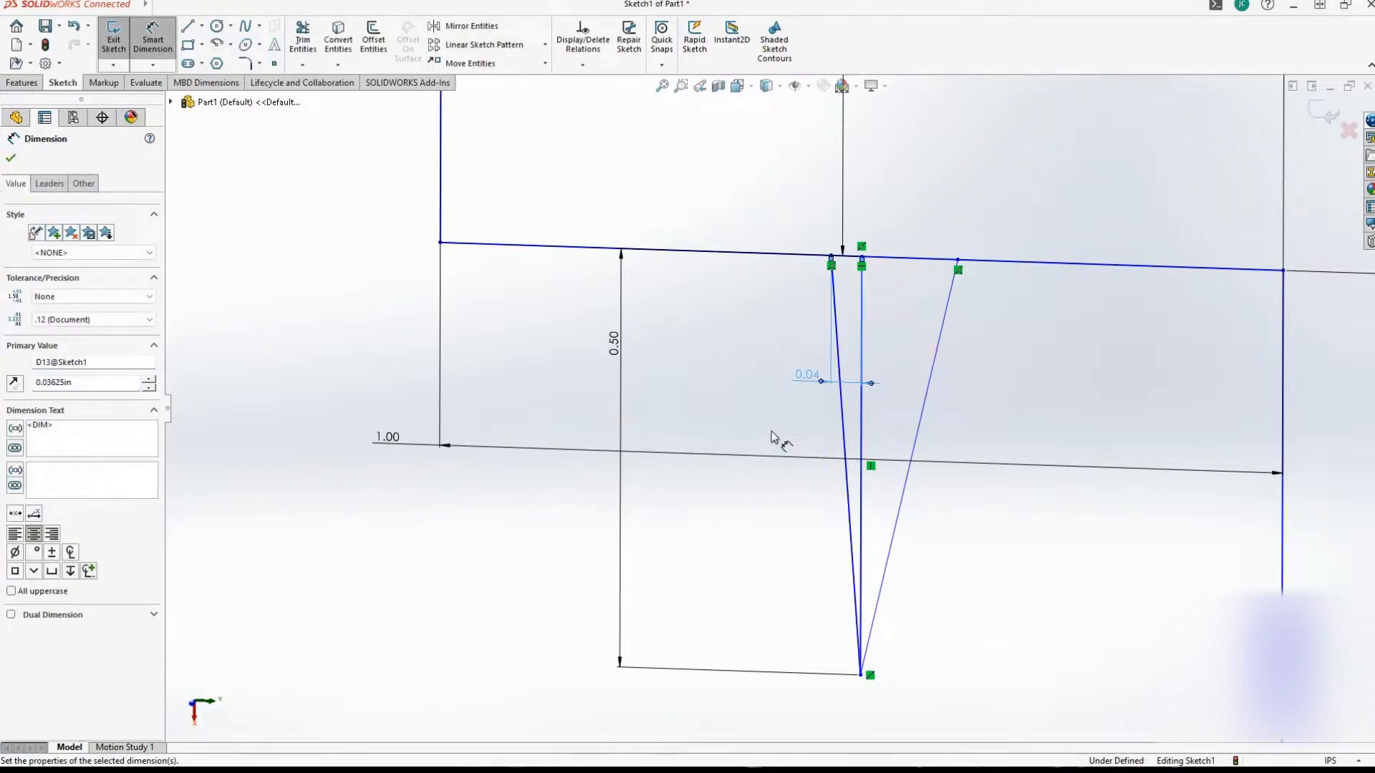
Dimension the distance from the ledge midpoint to the right slanted line's upper endpoint as 0.03625 in.
click(861, 257)
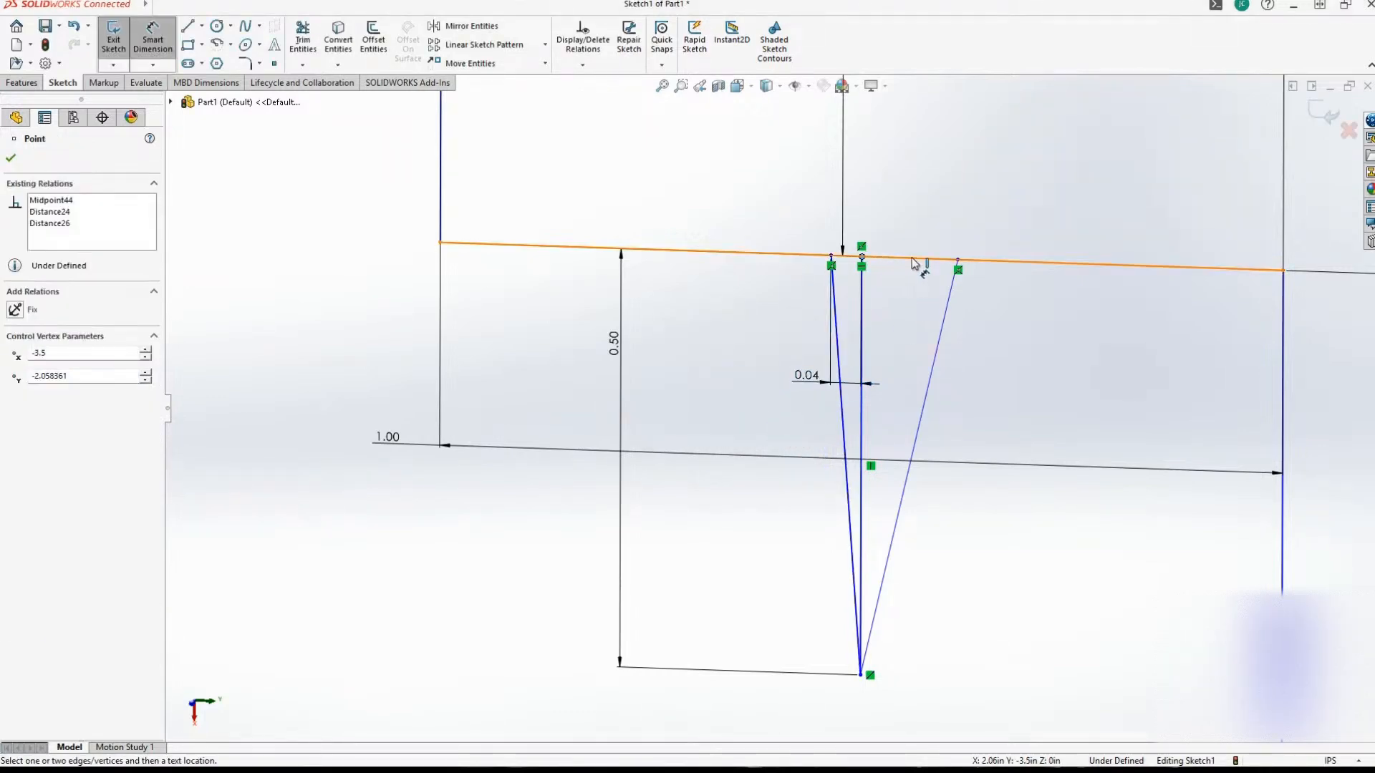
click(958, 260)
click(908, 222)
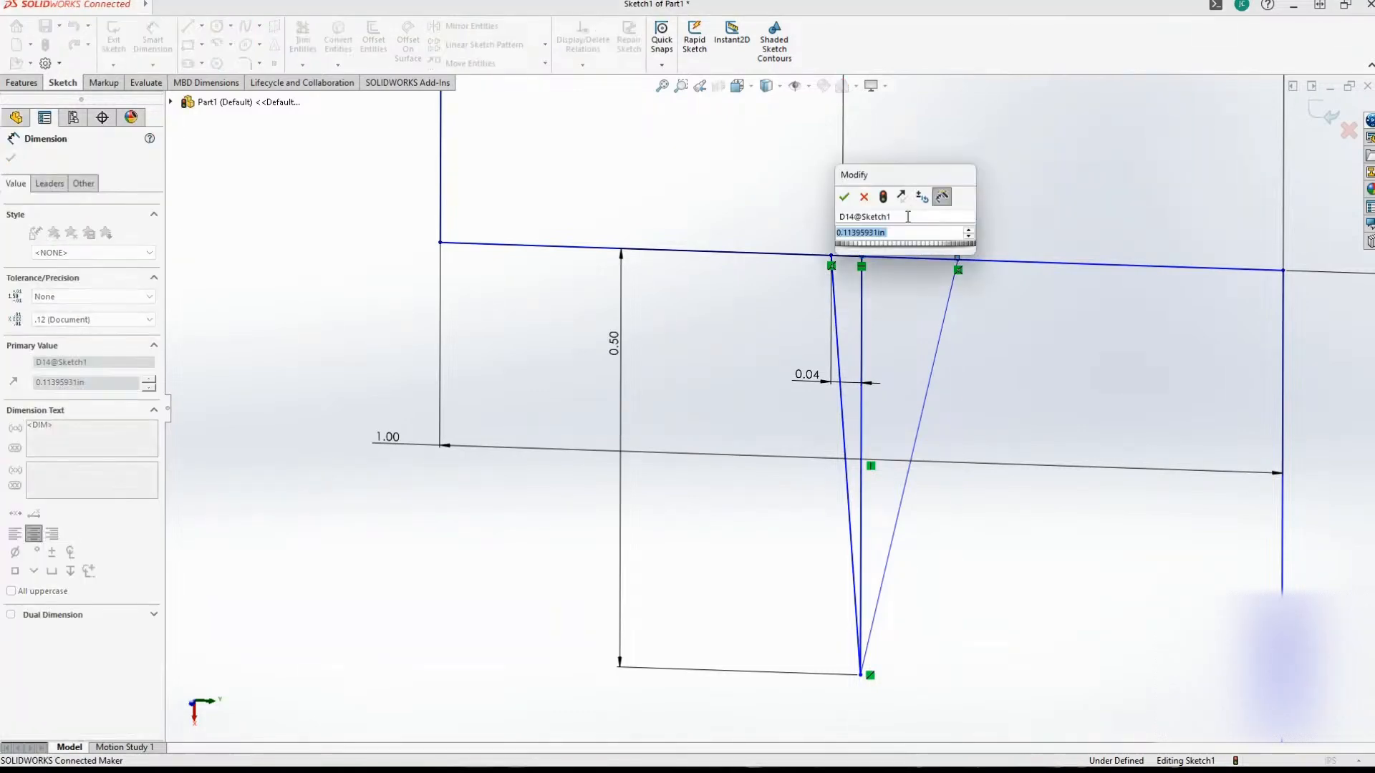
text(.03625)
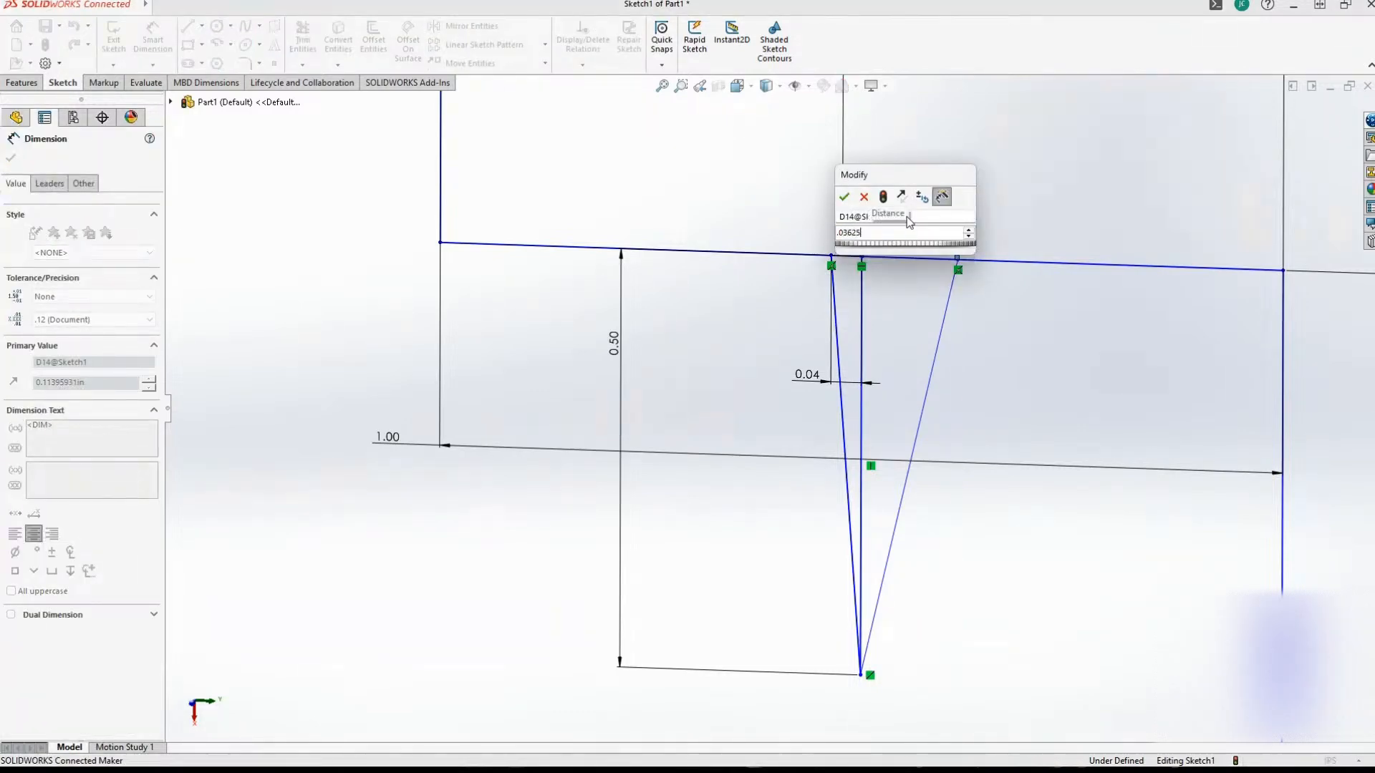
key(Return)
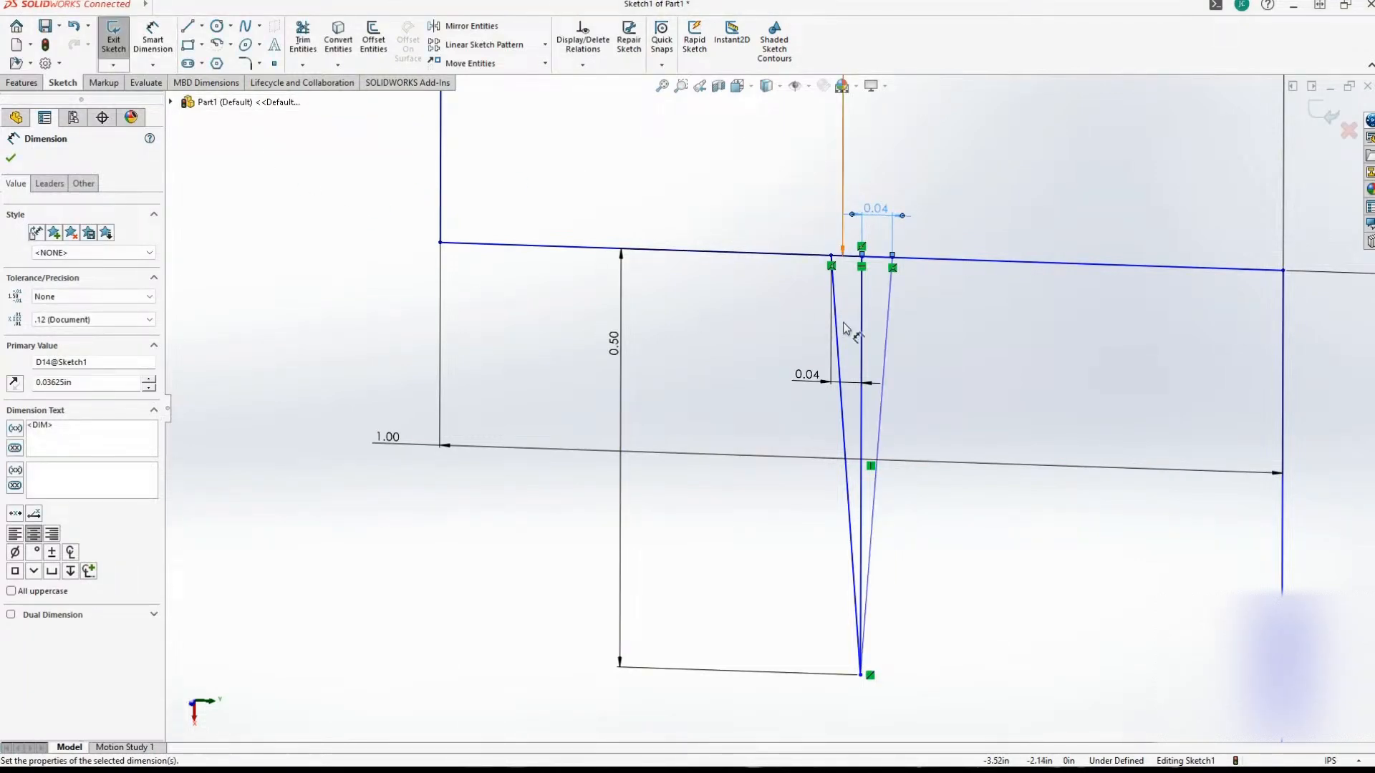
click(863, 312)
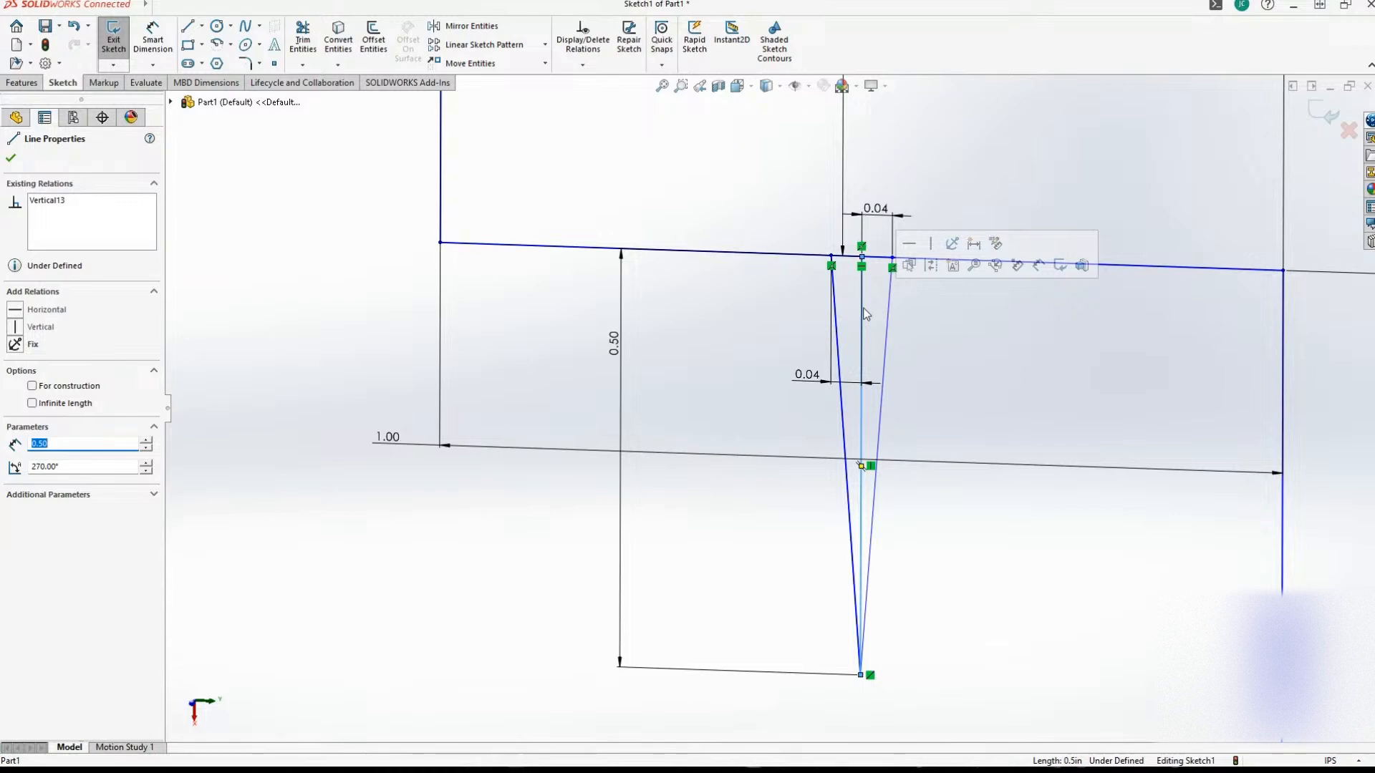
key(Delete)
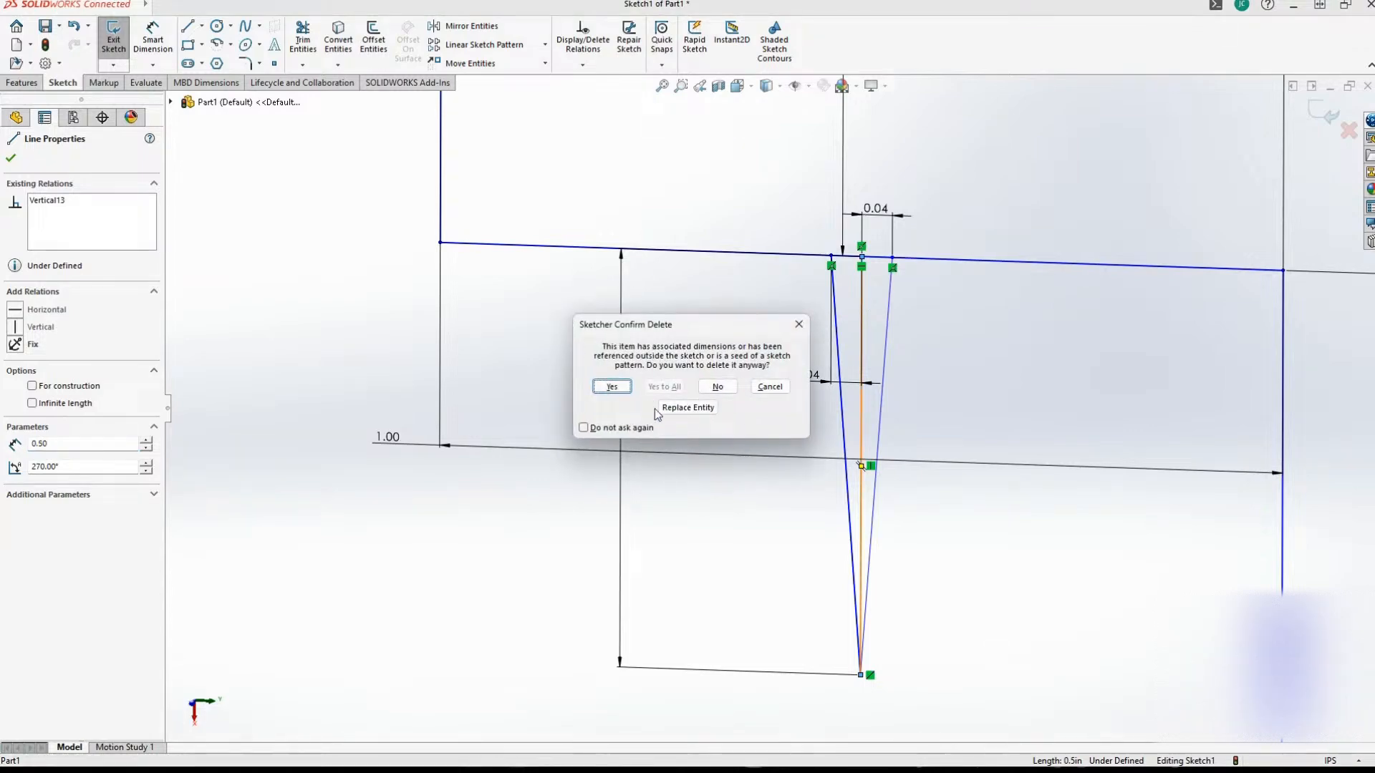
click(683, 407)
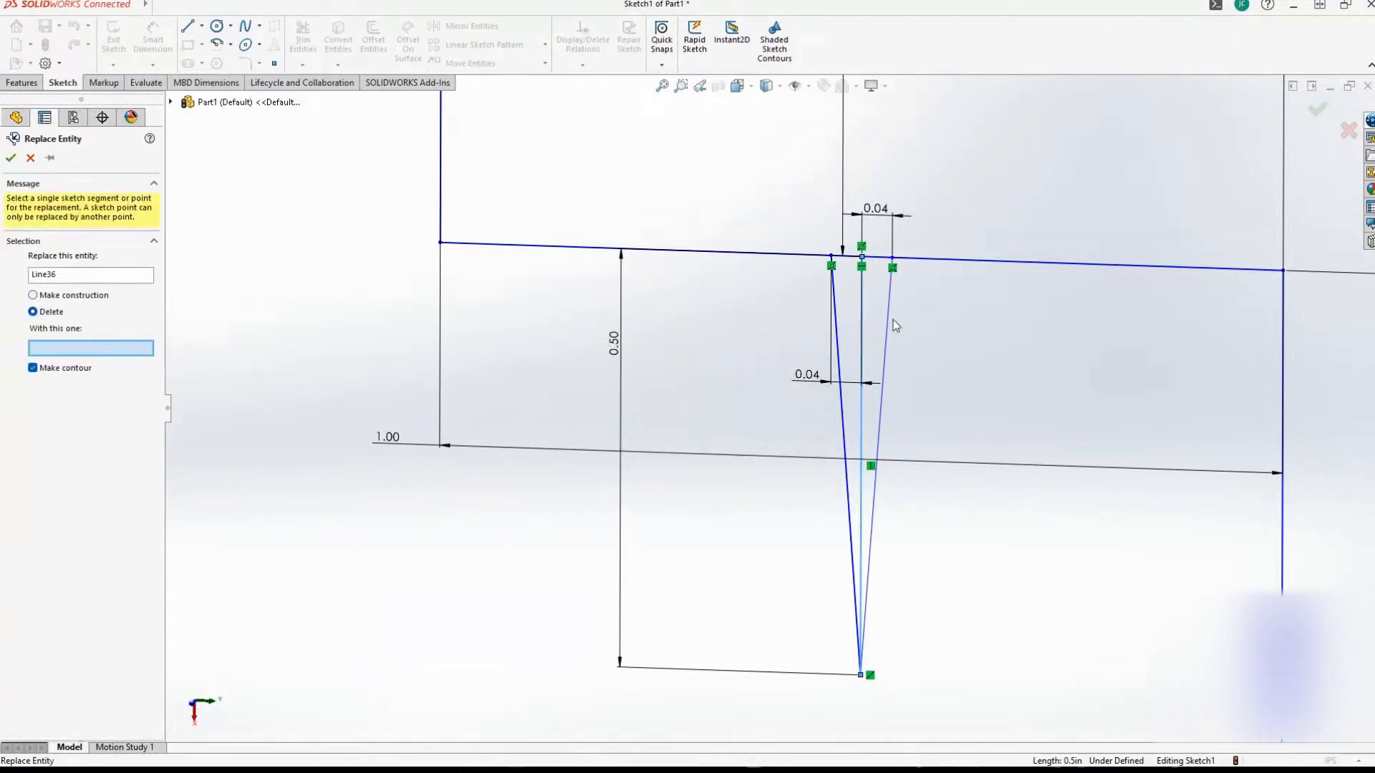
click(841, 337)
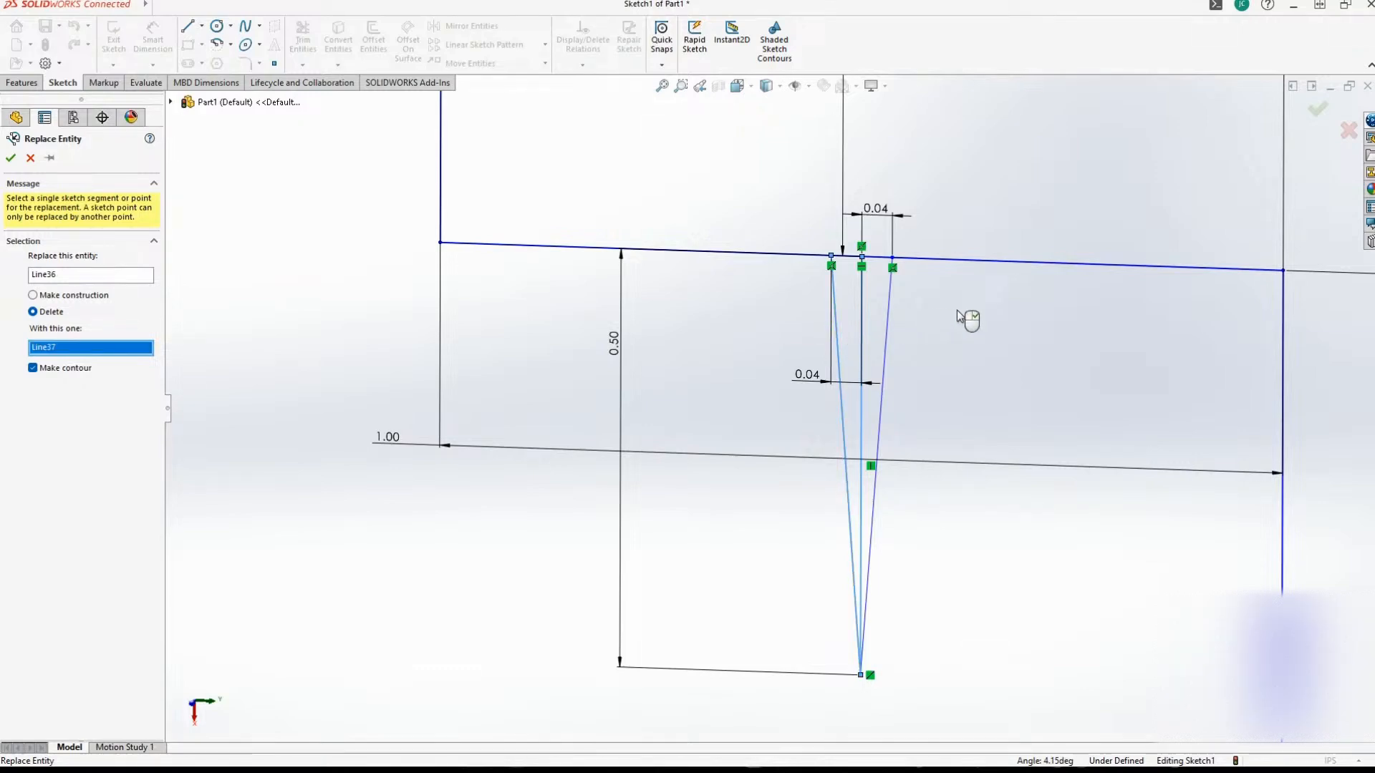
click(32, 159)
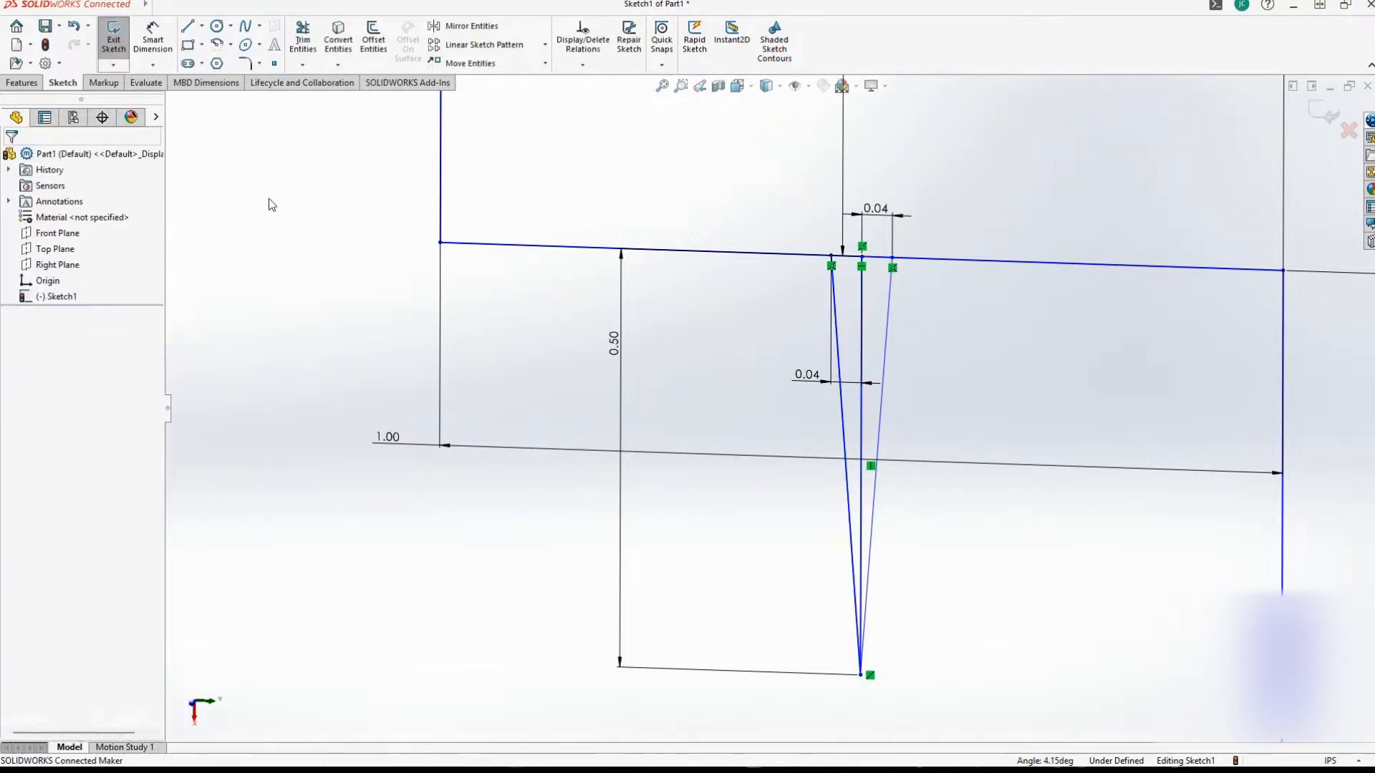
Try to corner-trim the first ledge line to the notch's left slanted line.
scroll(556, 359, up, 2)
scroll(527, 348, down, 4)
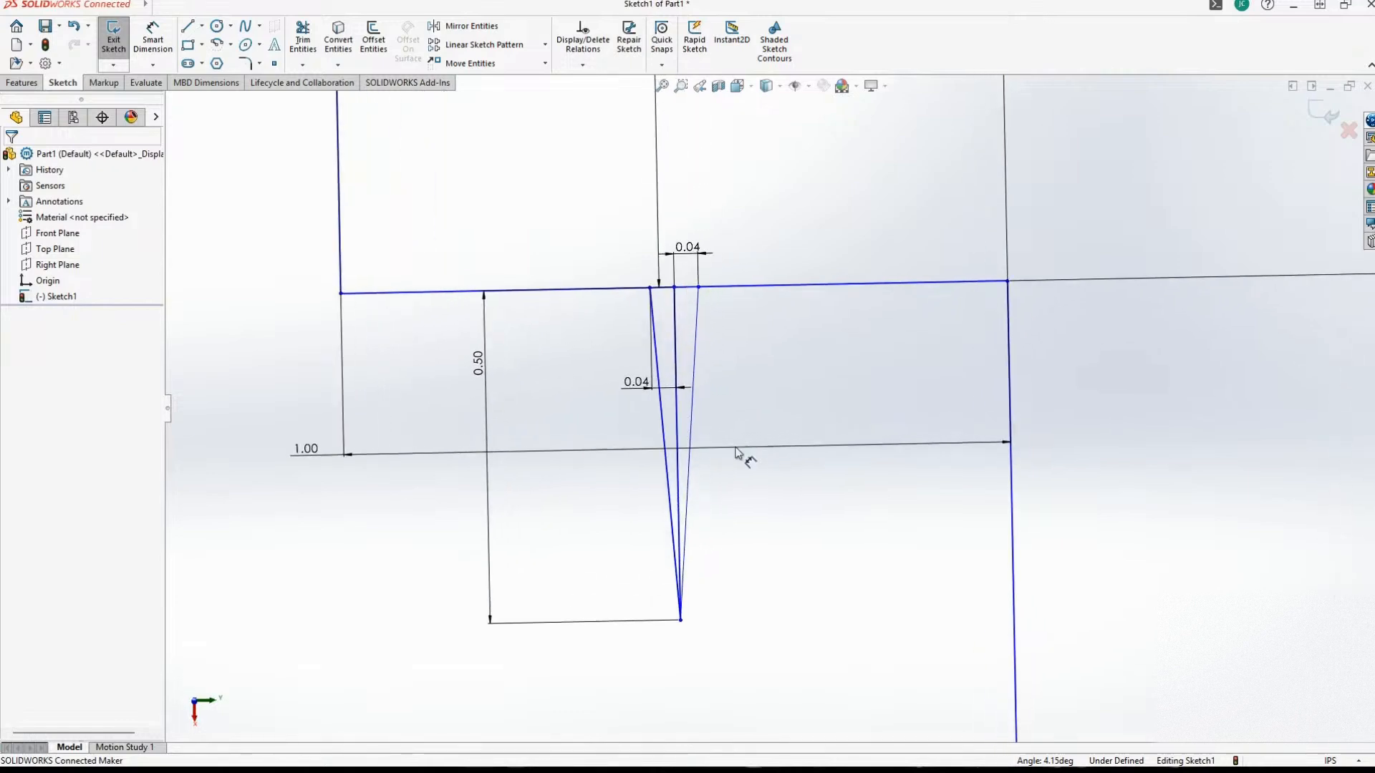
click(303, 40)
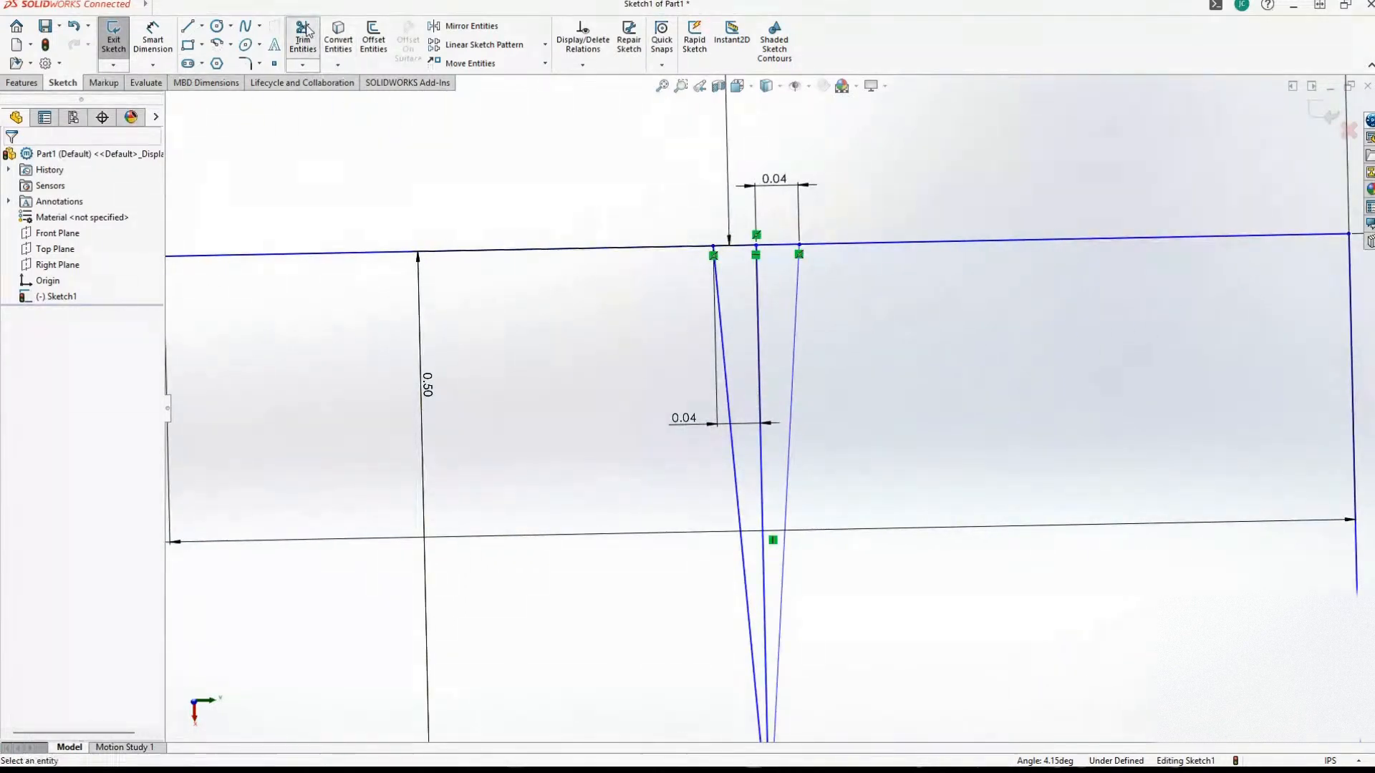
click(668, 249)
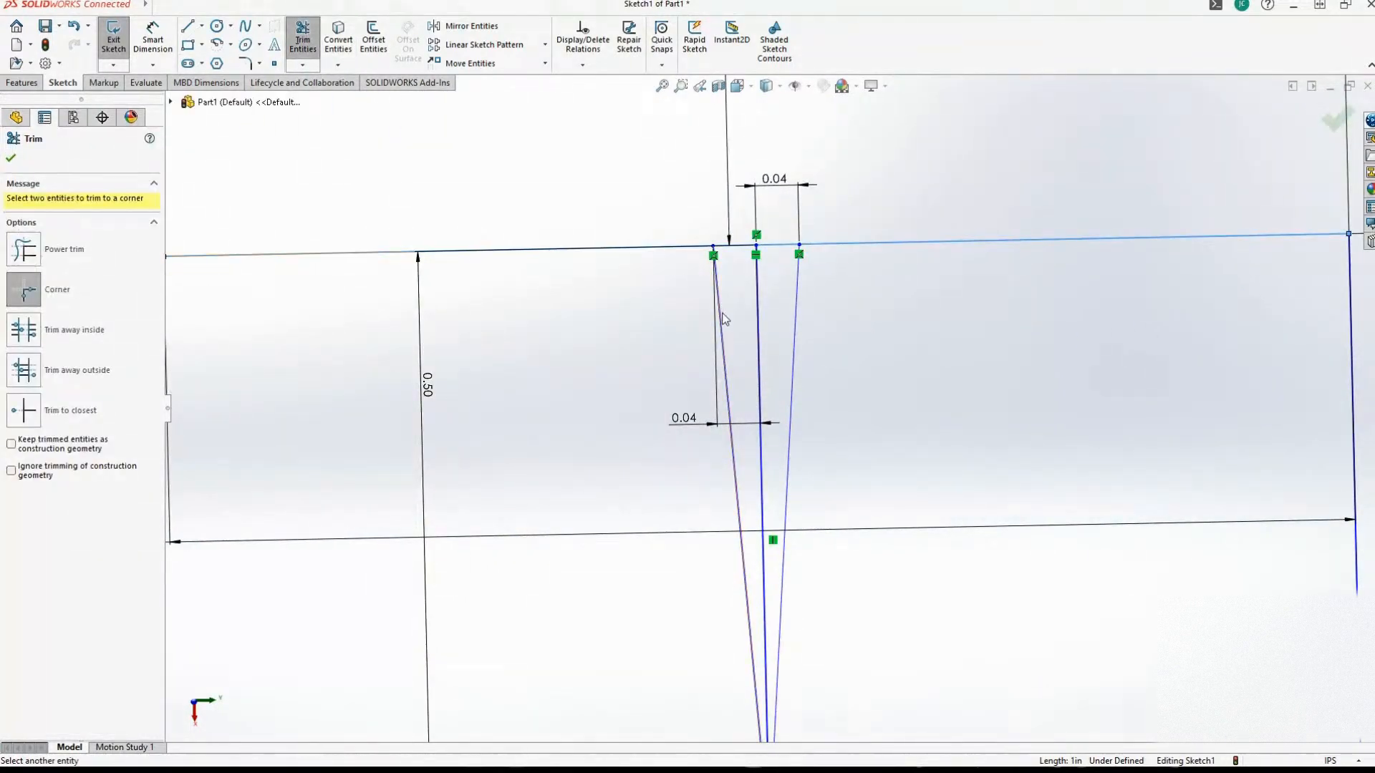
click(725, 319)
scroll(725, 319, up, 5)
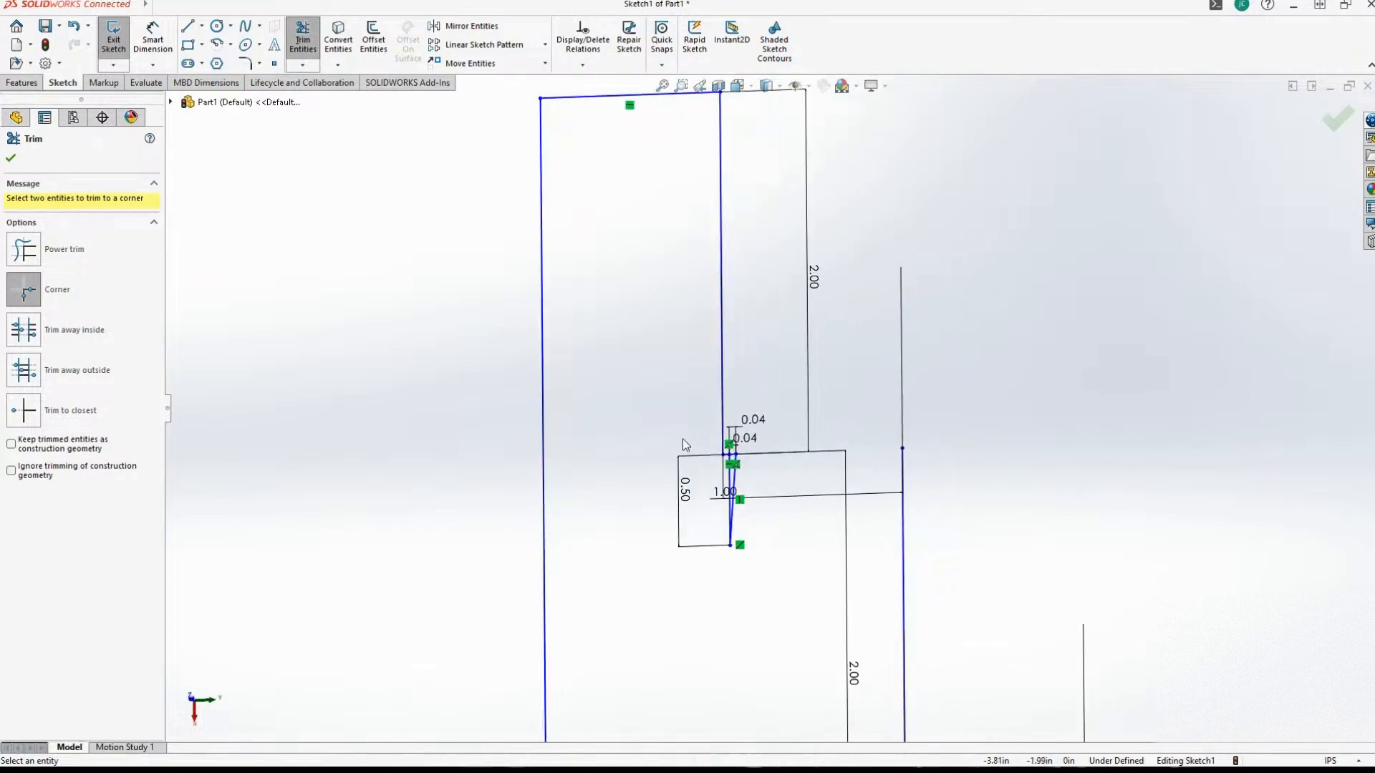
key(Escape)
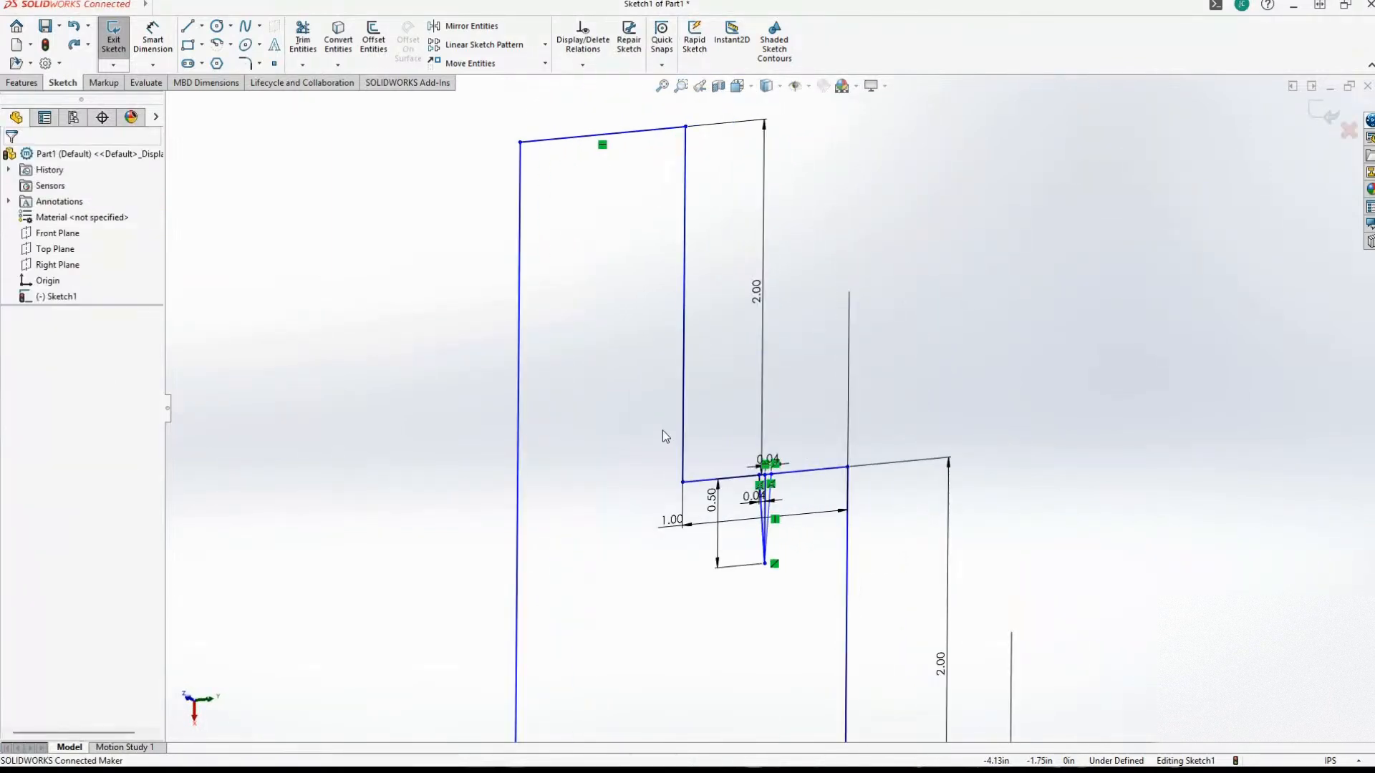
Try to remove the ledge portion between the two slanted lines with the Trim away inside option.
scroll(653, 439, down, 5)
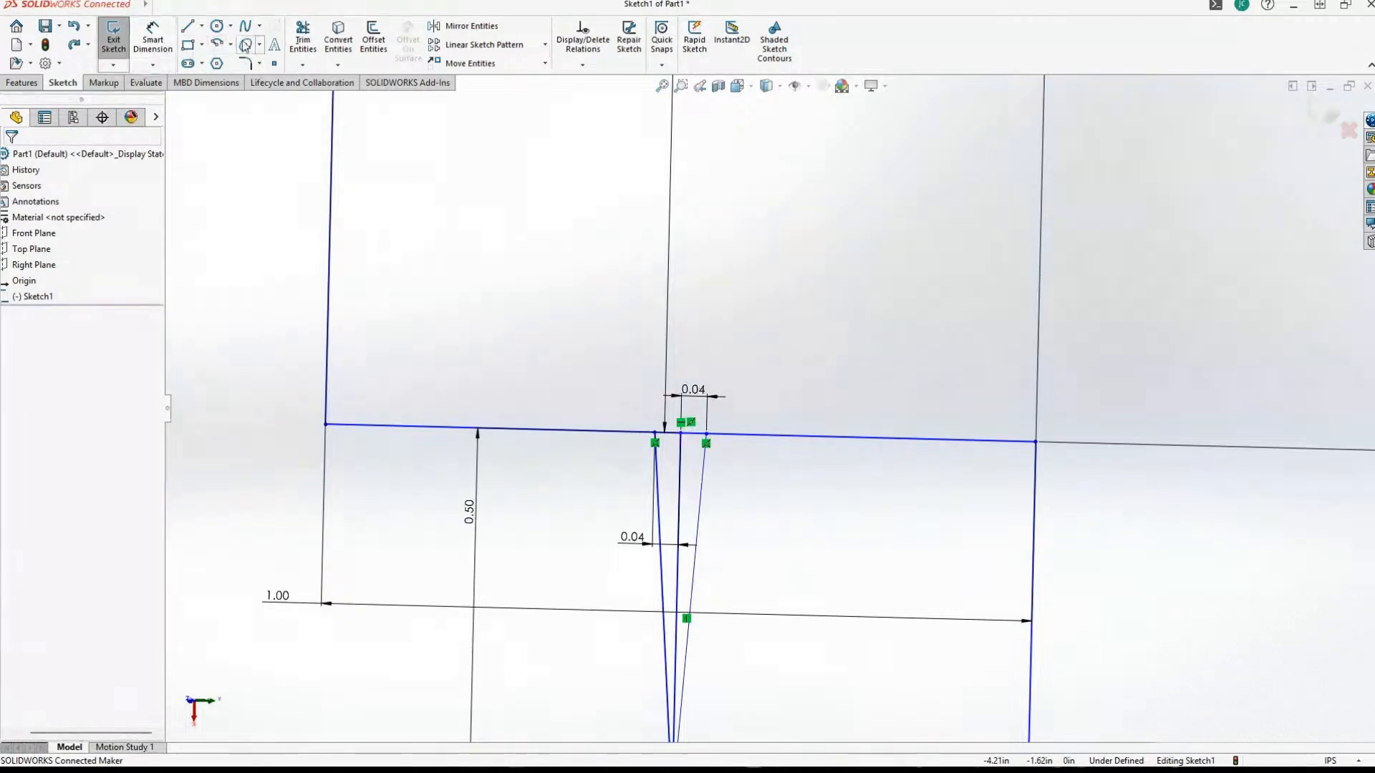
click(303, 40)
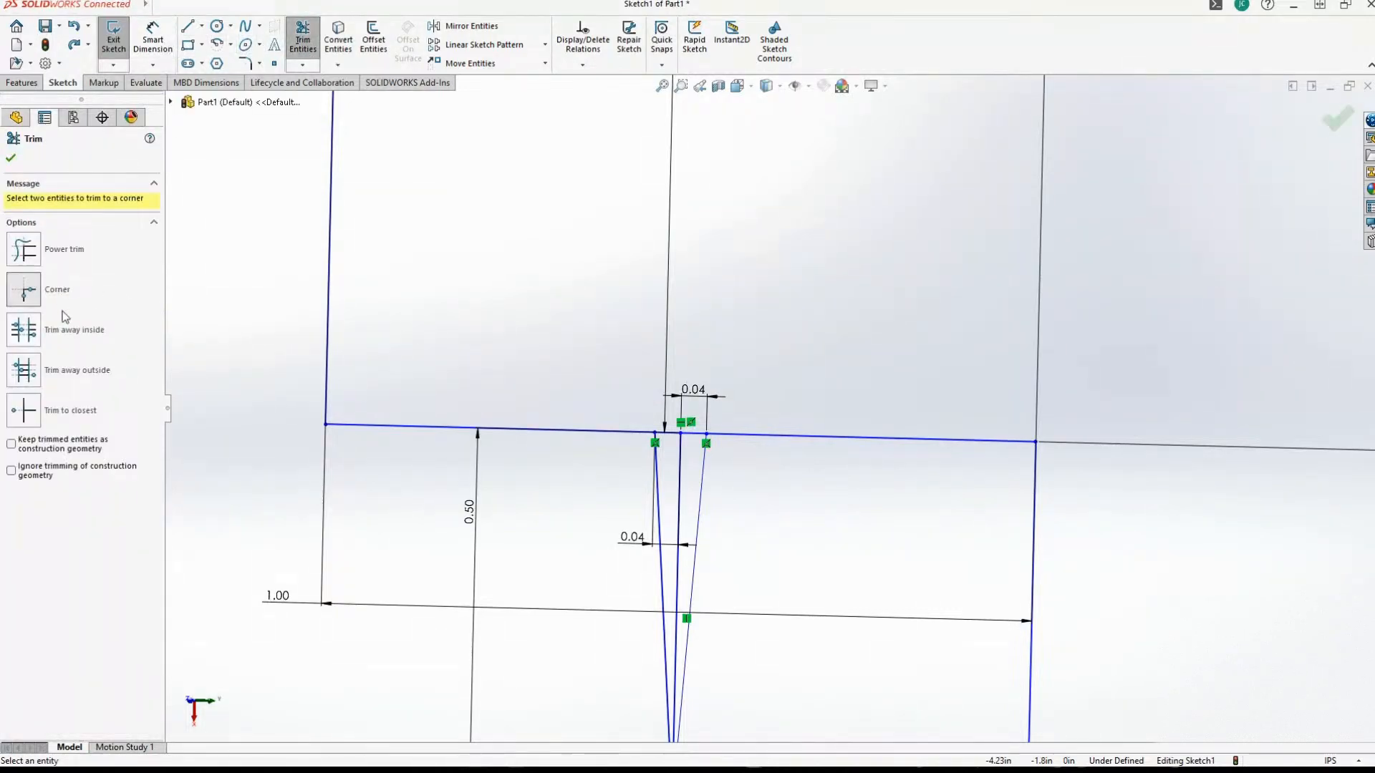
click(24, 330)
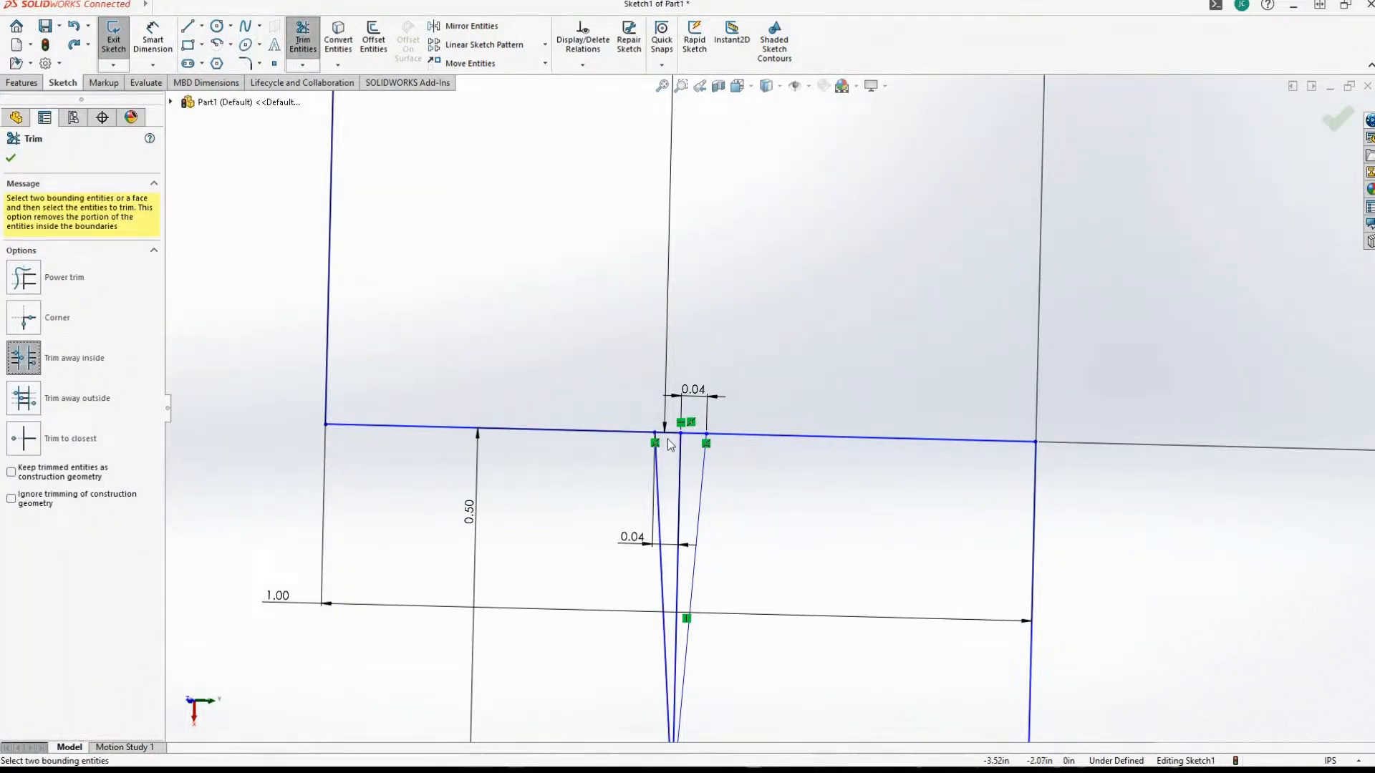
click(668, 434)
scroll(668, 437, down, 2)
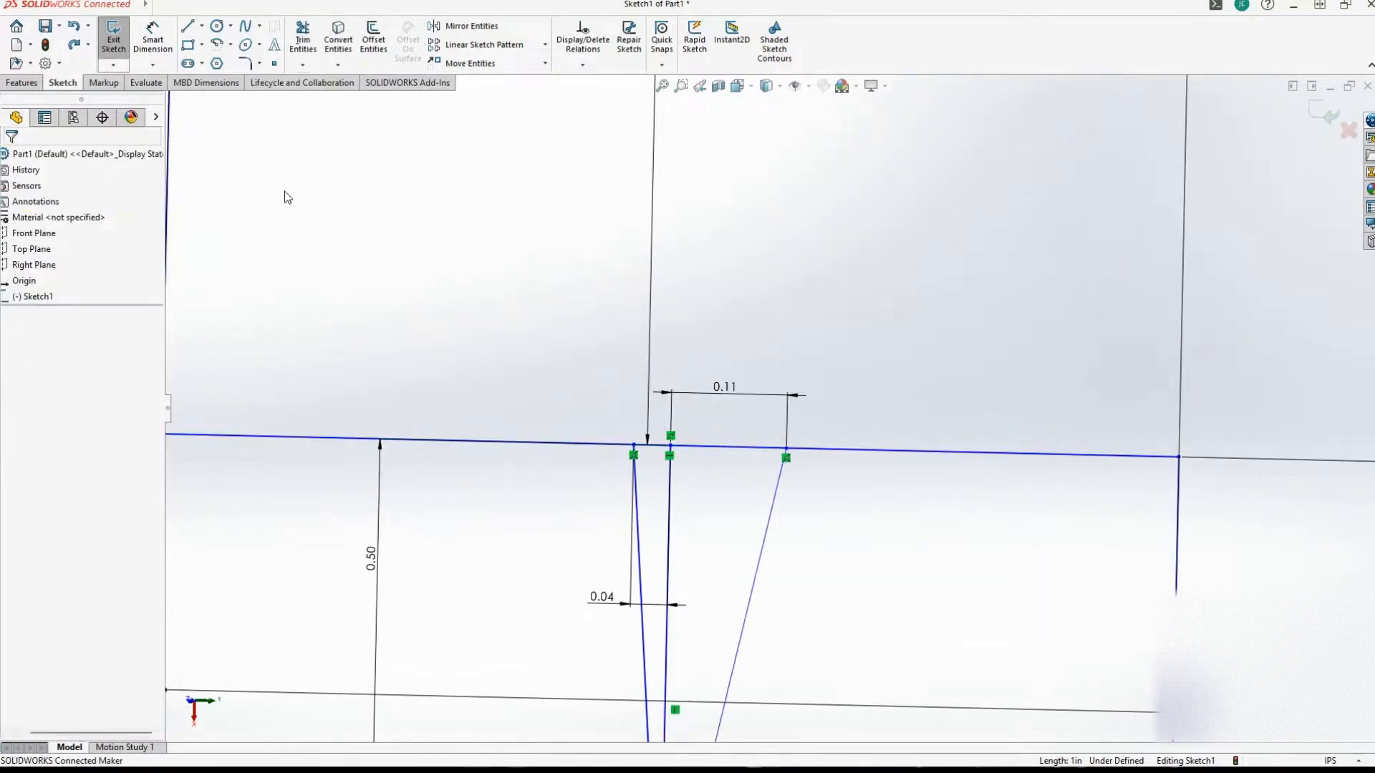
Set the dimension between the ledge midpoint and the notch's right upper endpoint back to 0.03625 in.
scroll(390, 252, up, 3)
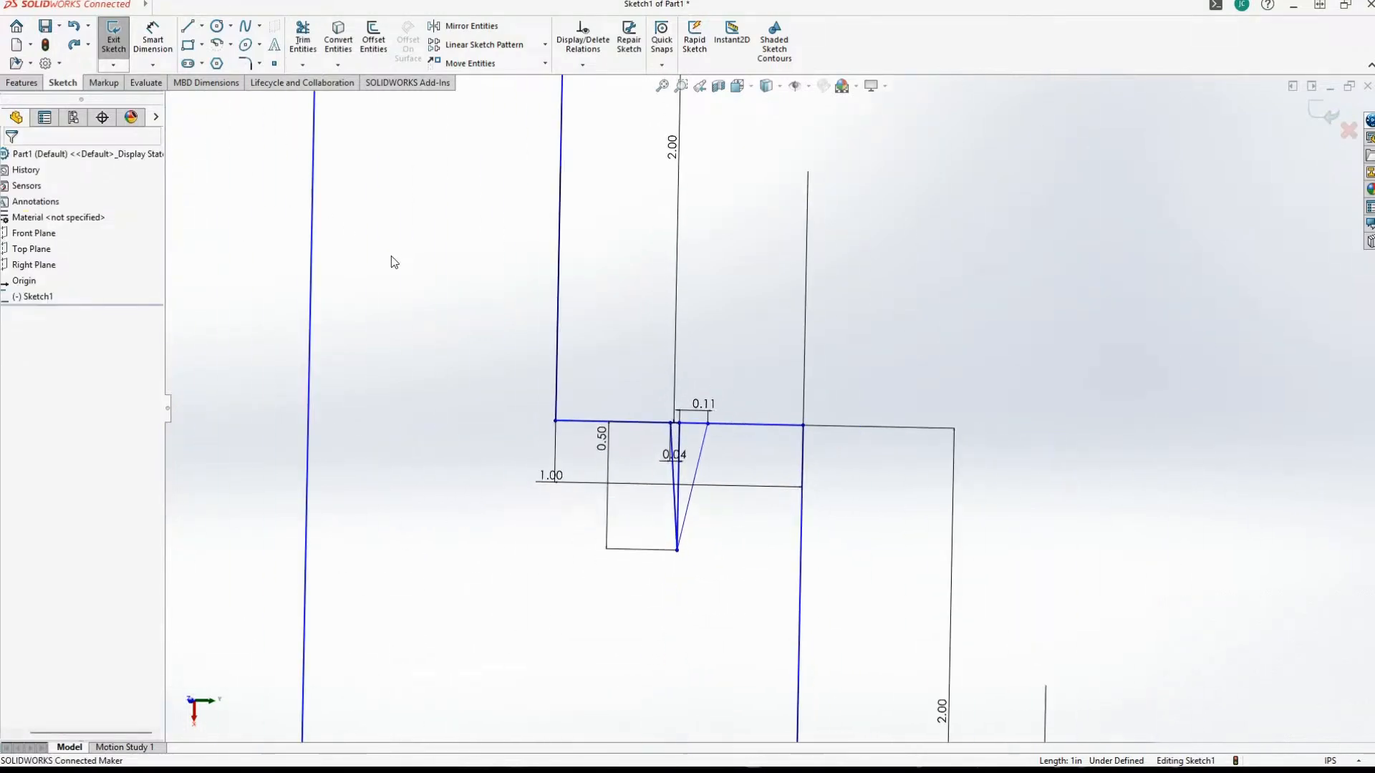
scroll(393, 282, down, 2)
scroll(637, 383, down, 1)
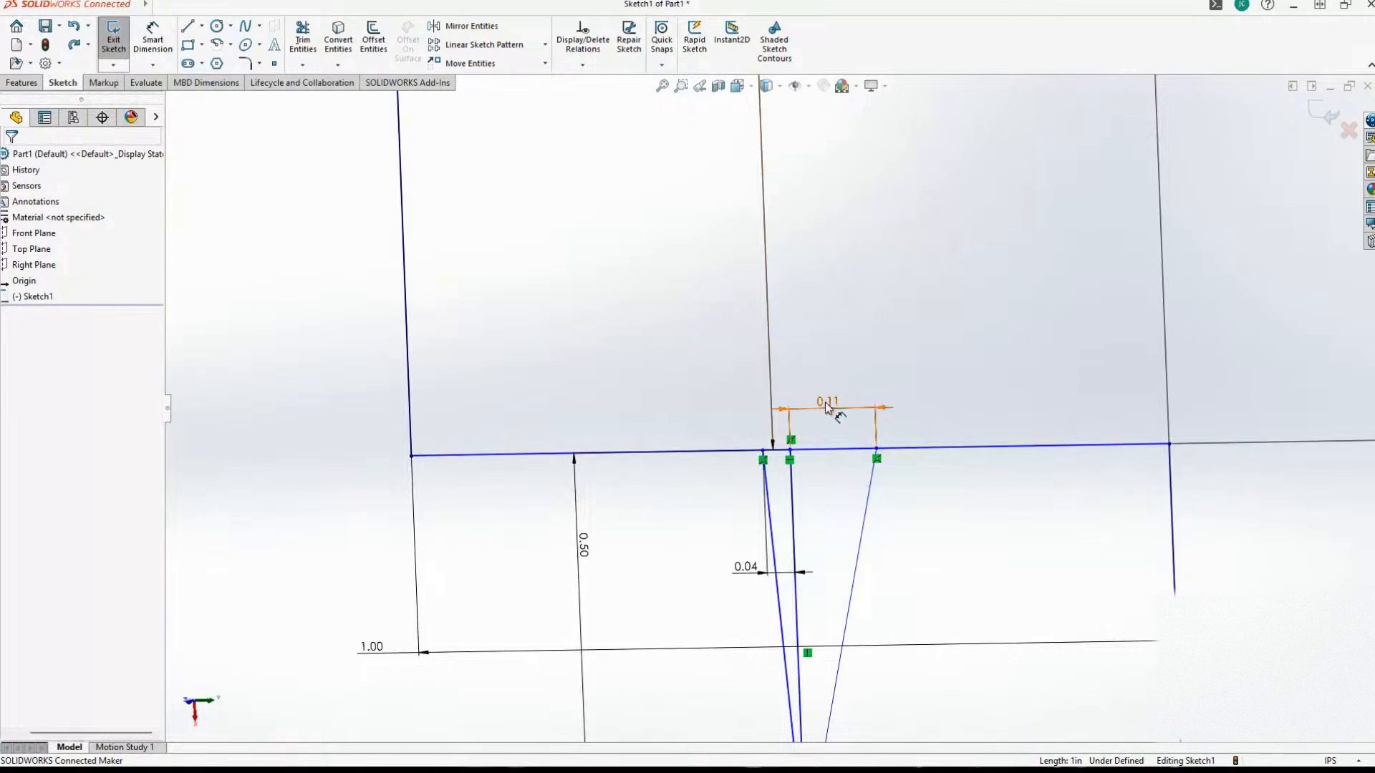
double_click(825, 401)
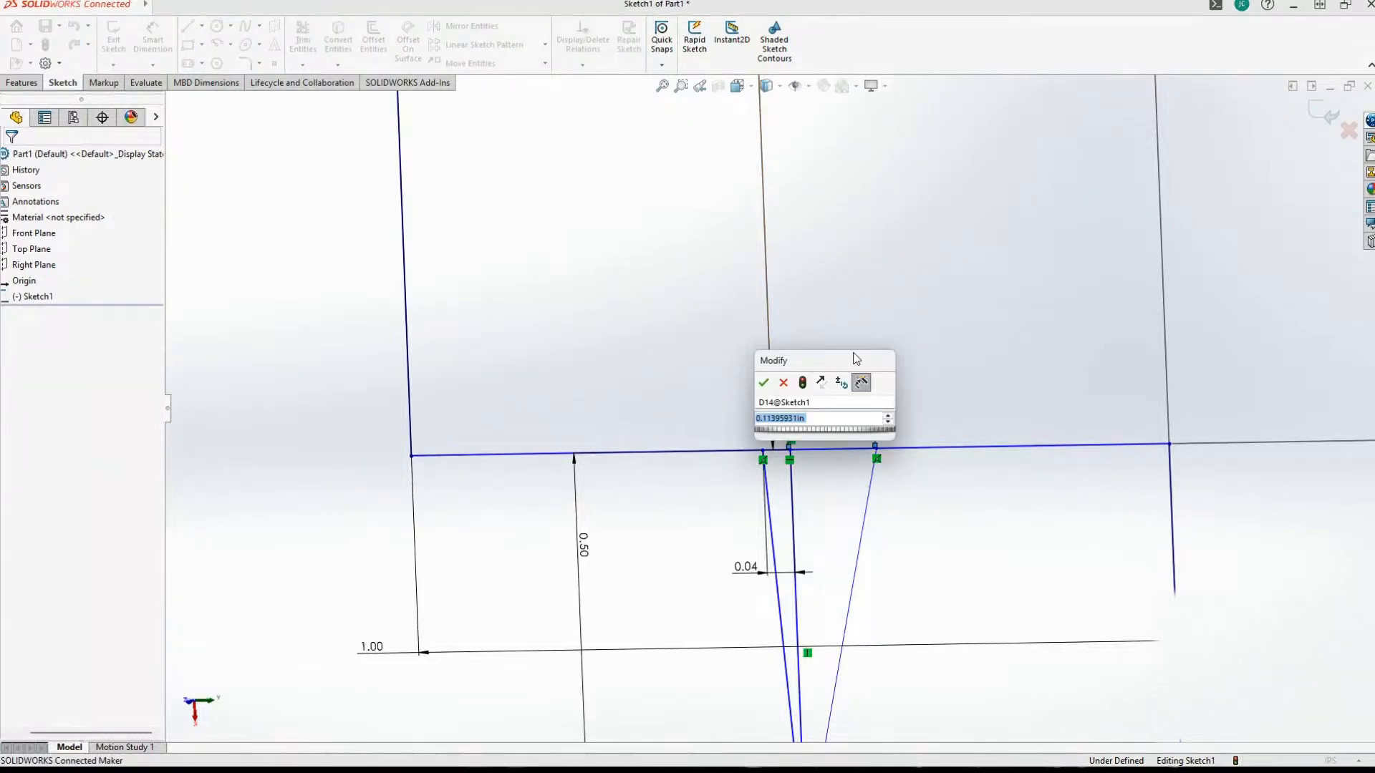
text(.03625)
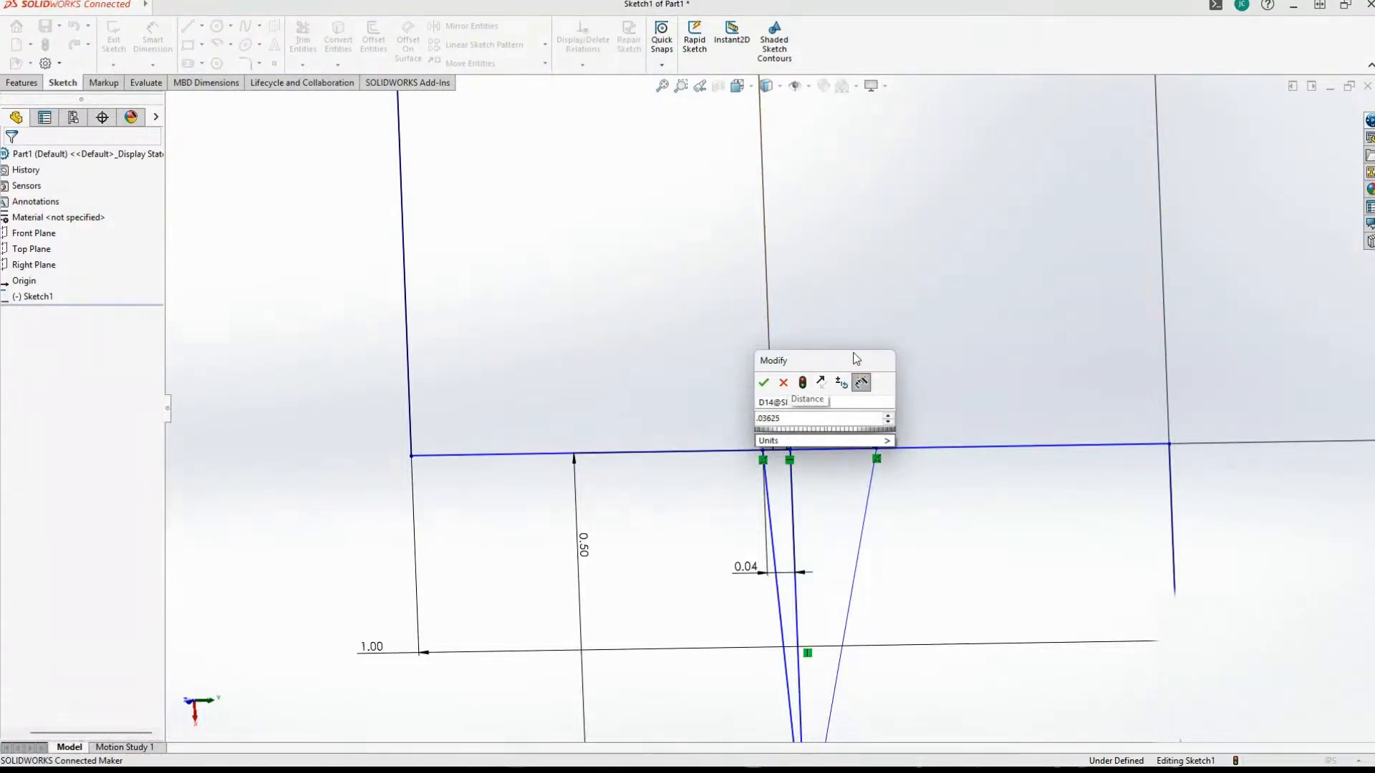
key(Return)
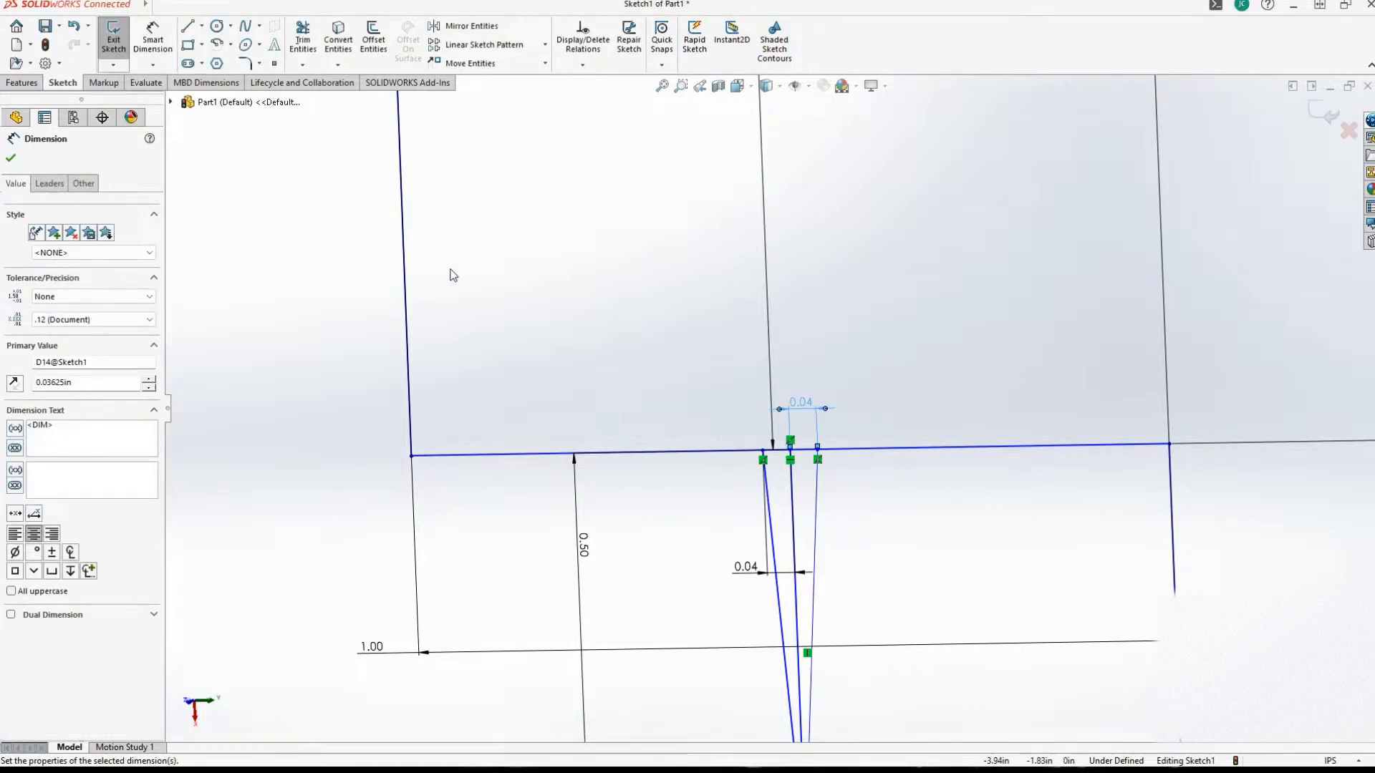
Try to corner-trim the first ledge line to the notch's right slanted line.
scroll(319, 252, down, 5)
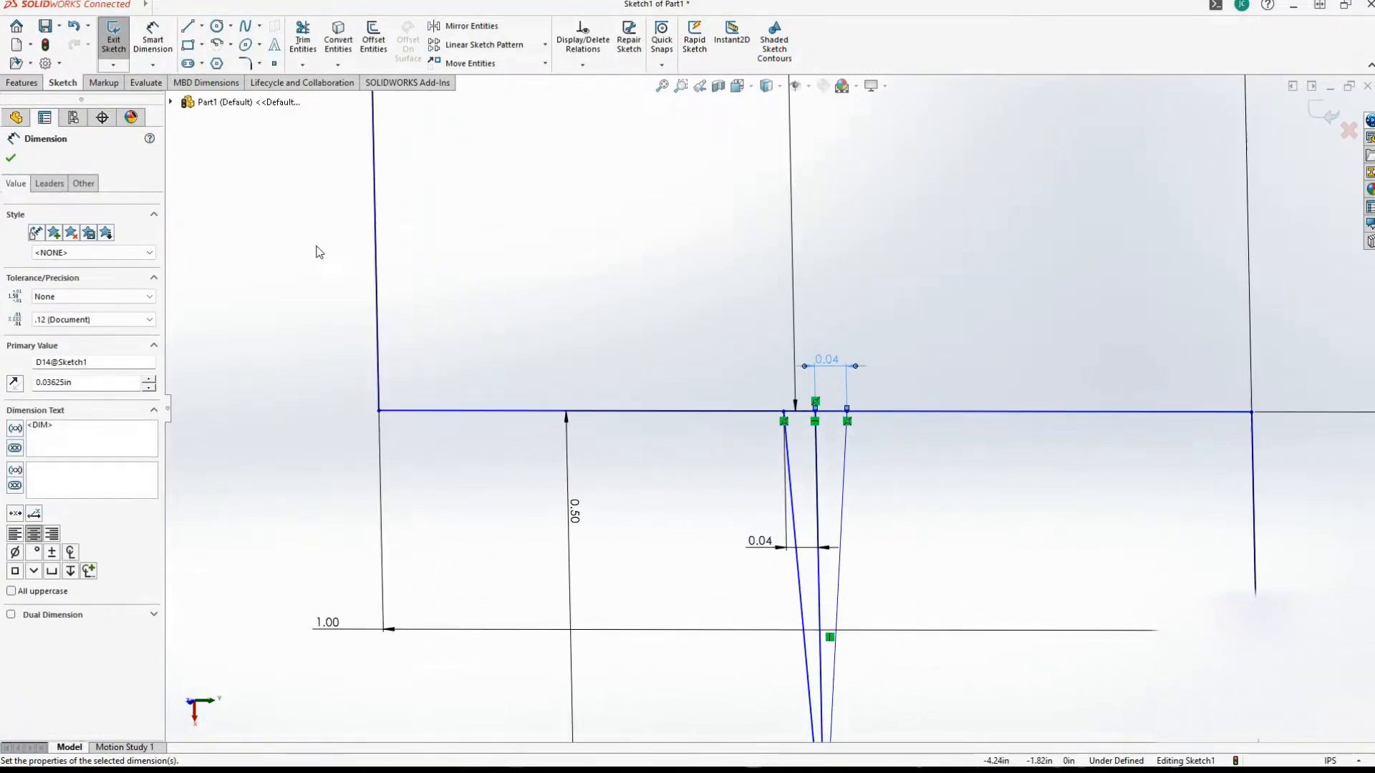
scroll(319, 252, down, 1)
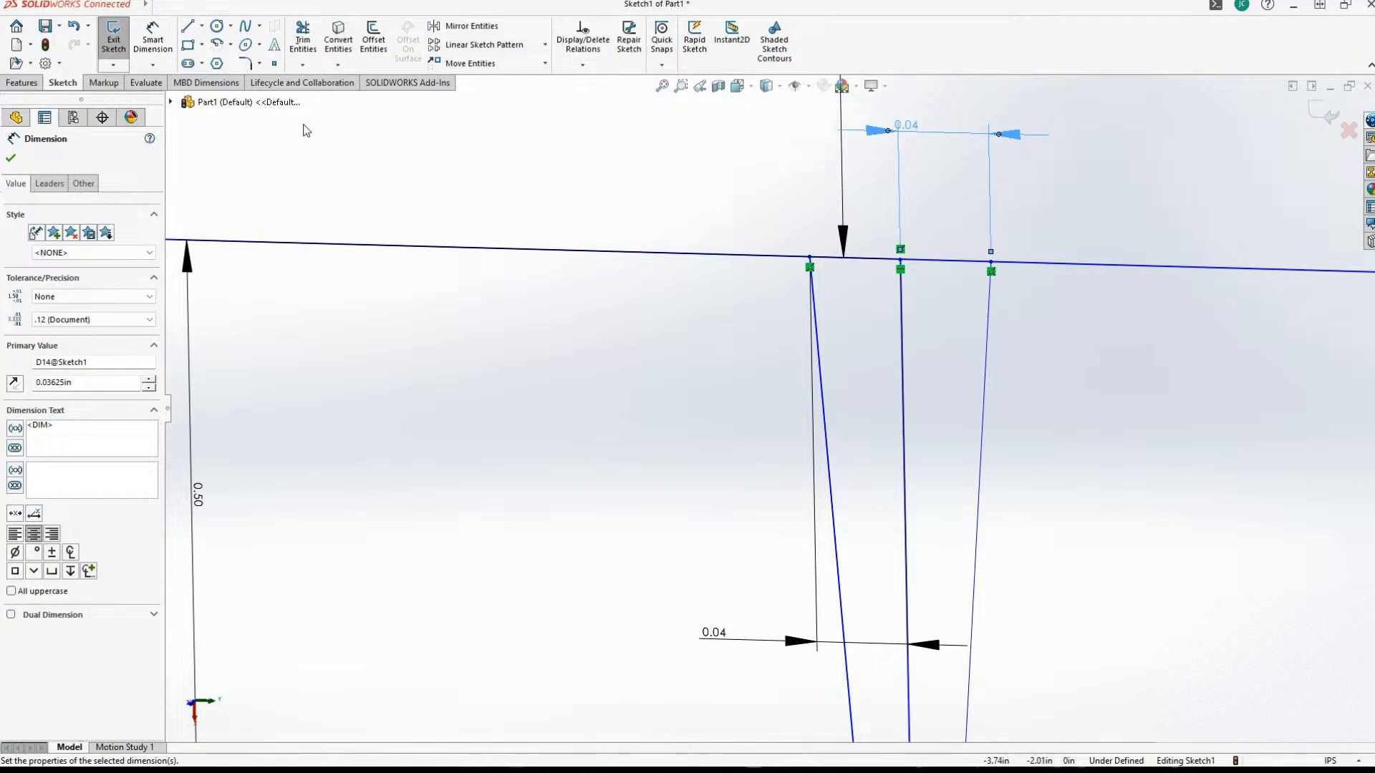
scroll(306, 131, up, 2)
click(302, 40)
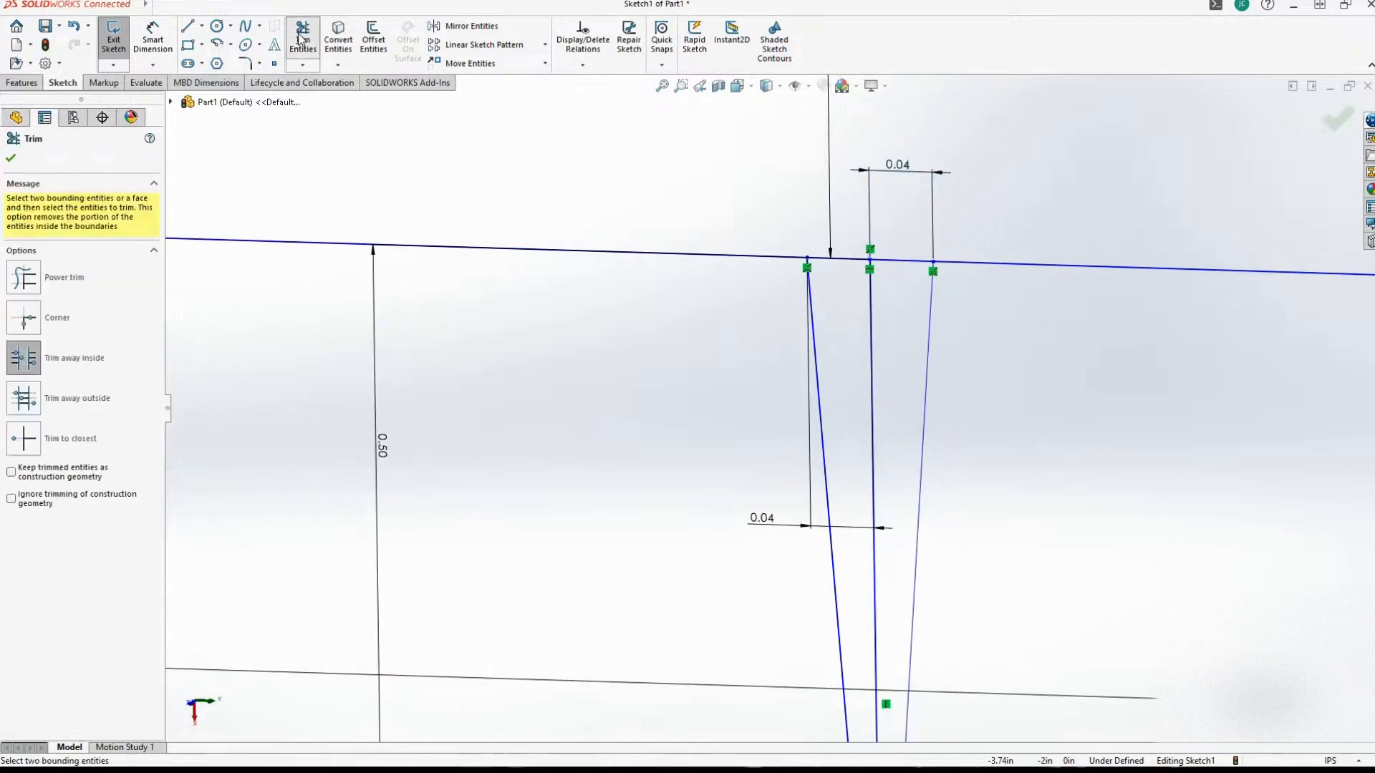
click(72, 309)
click(970, 262)
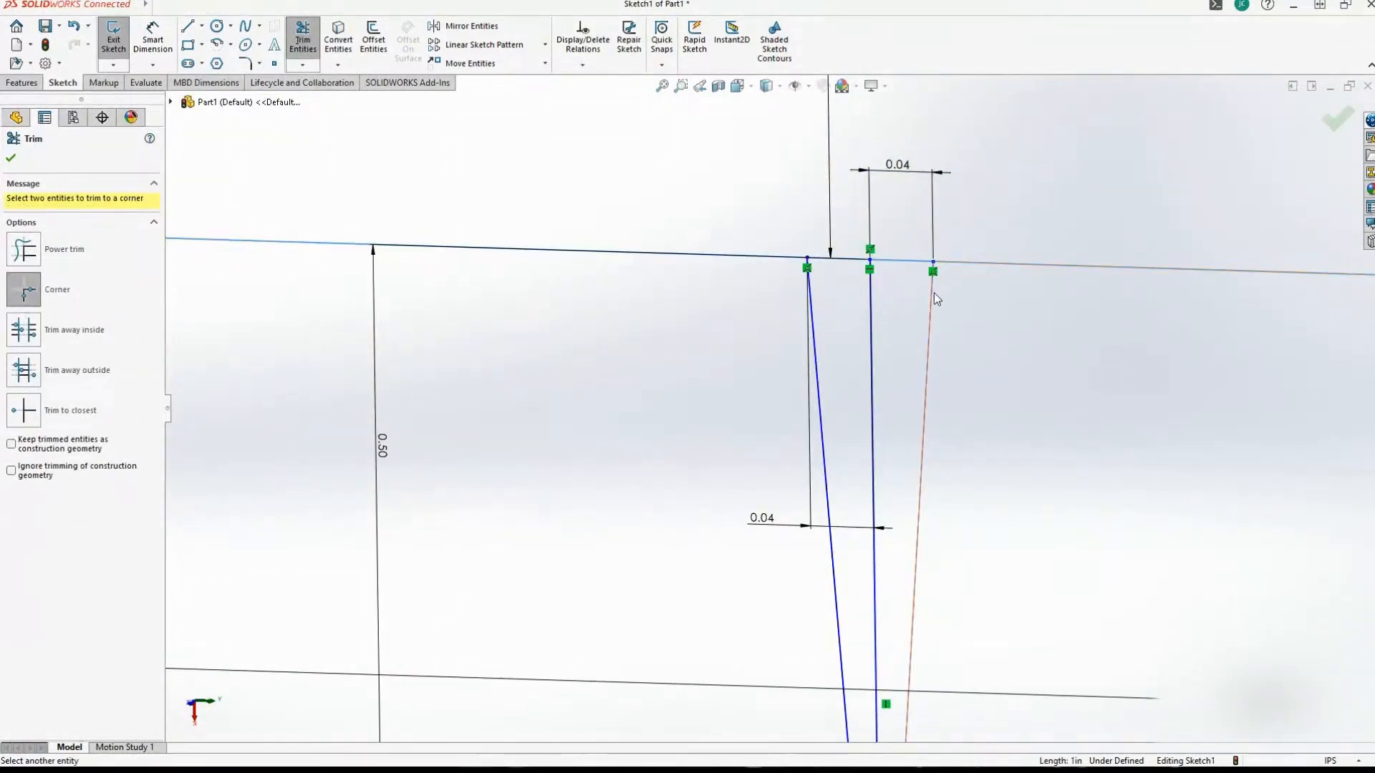
click(933, 293)
scroll(857, 312, up, 3)
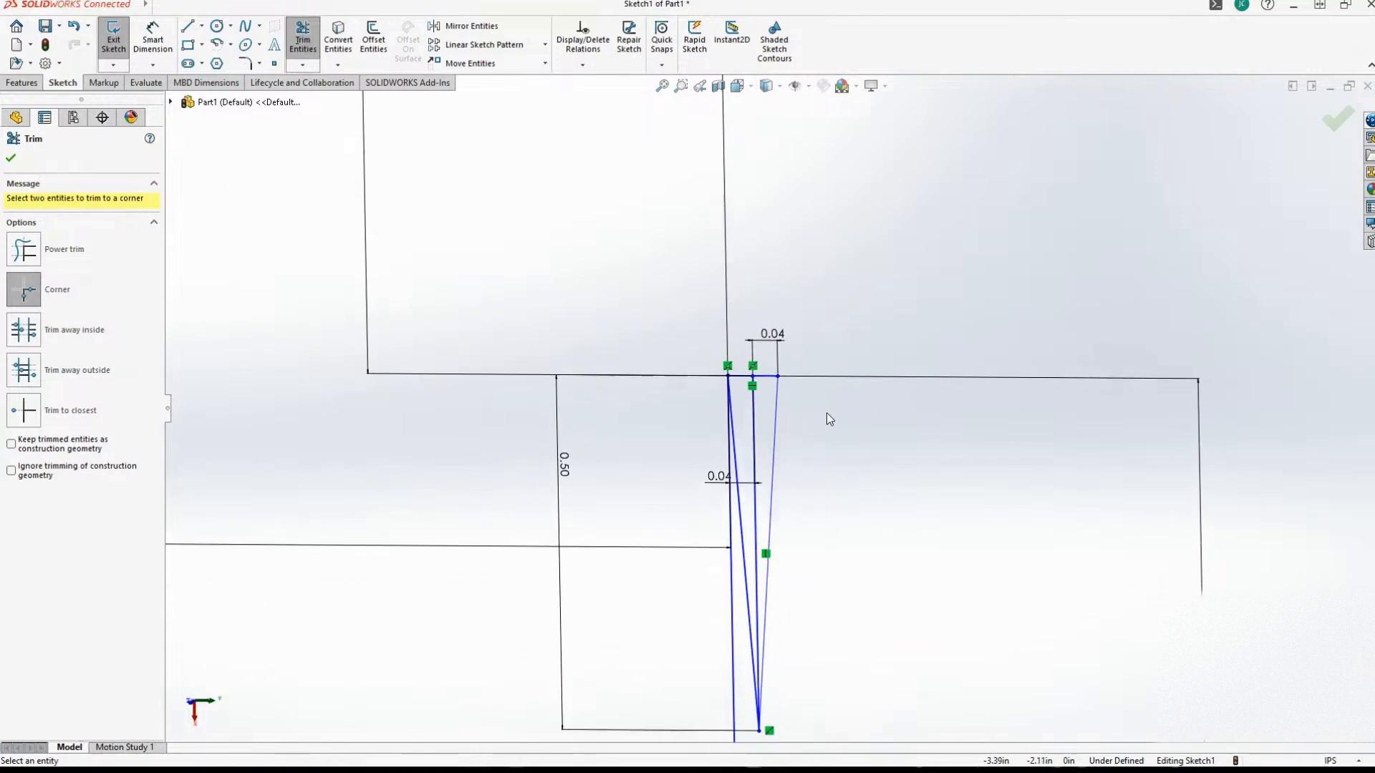
scroll(826, 414, down, 1)
key(ctrl+z)
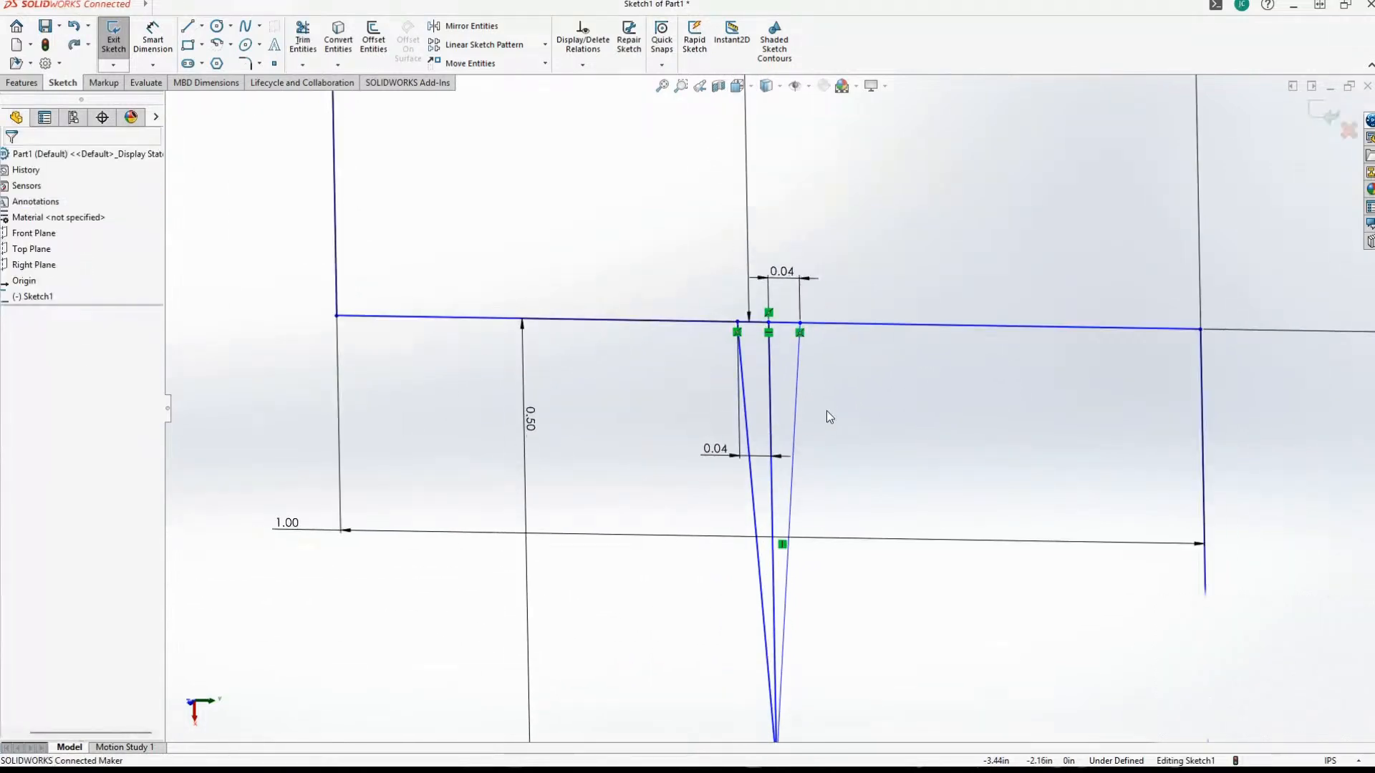
Delete the Vertical relation from the notch's center line.
scroll(826, 410, up, 1)
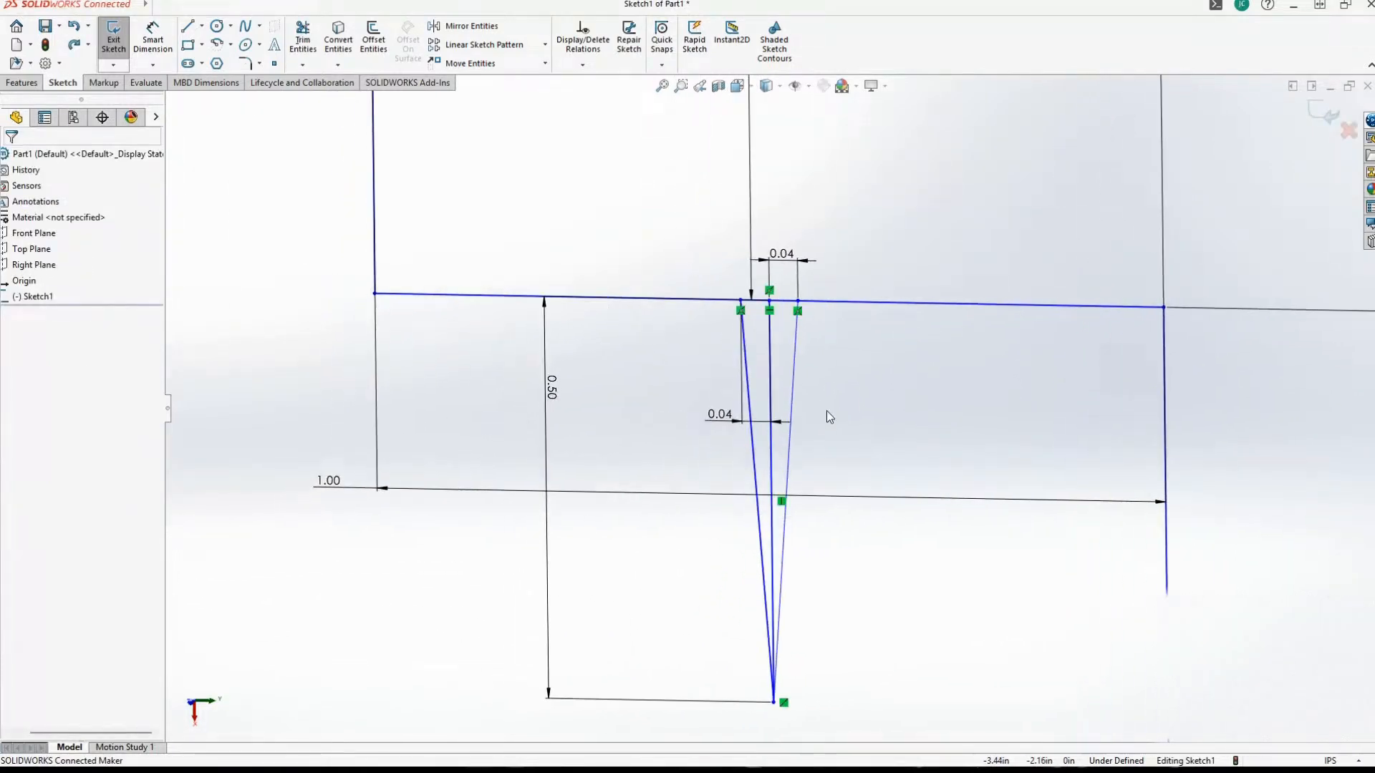
scroll(827, 411, down, 1)
click(780, 331)
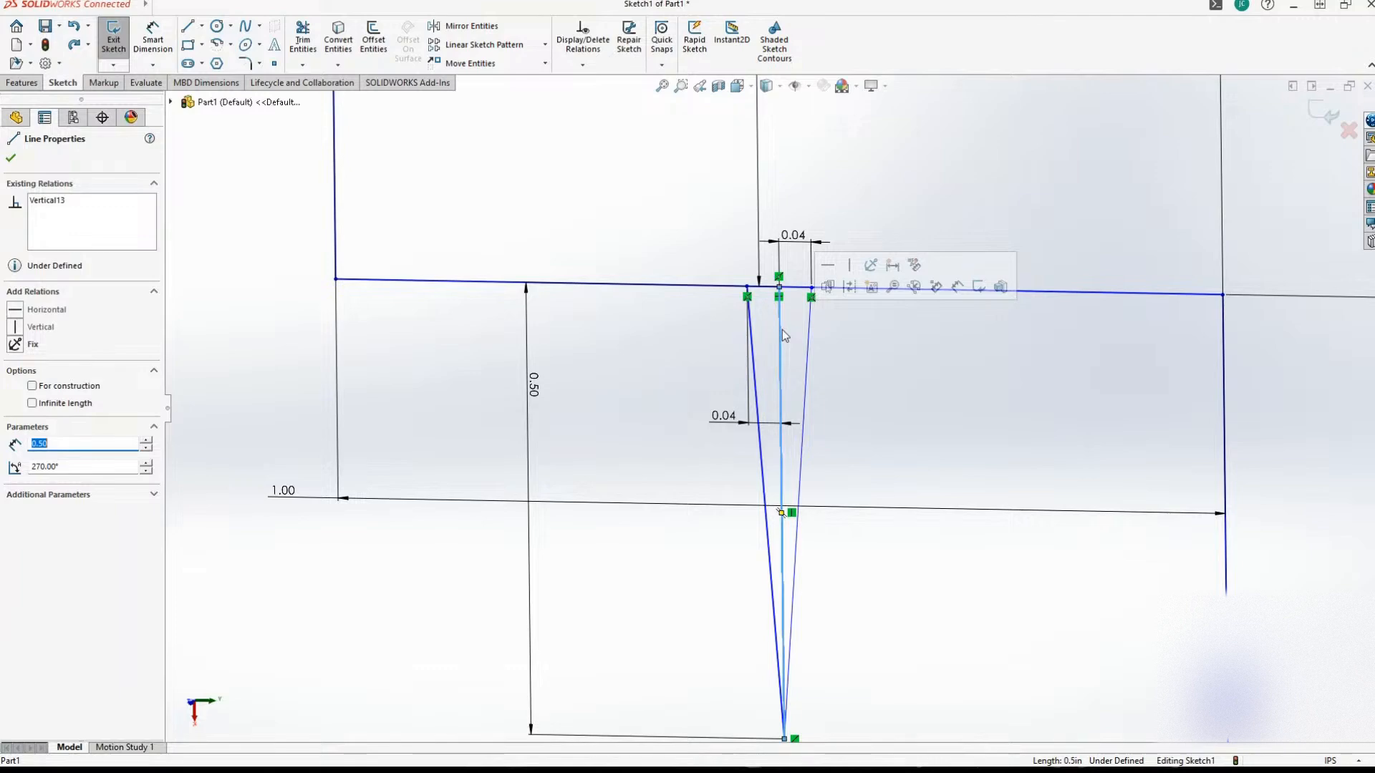
click(36, 204)
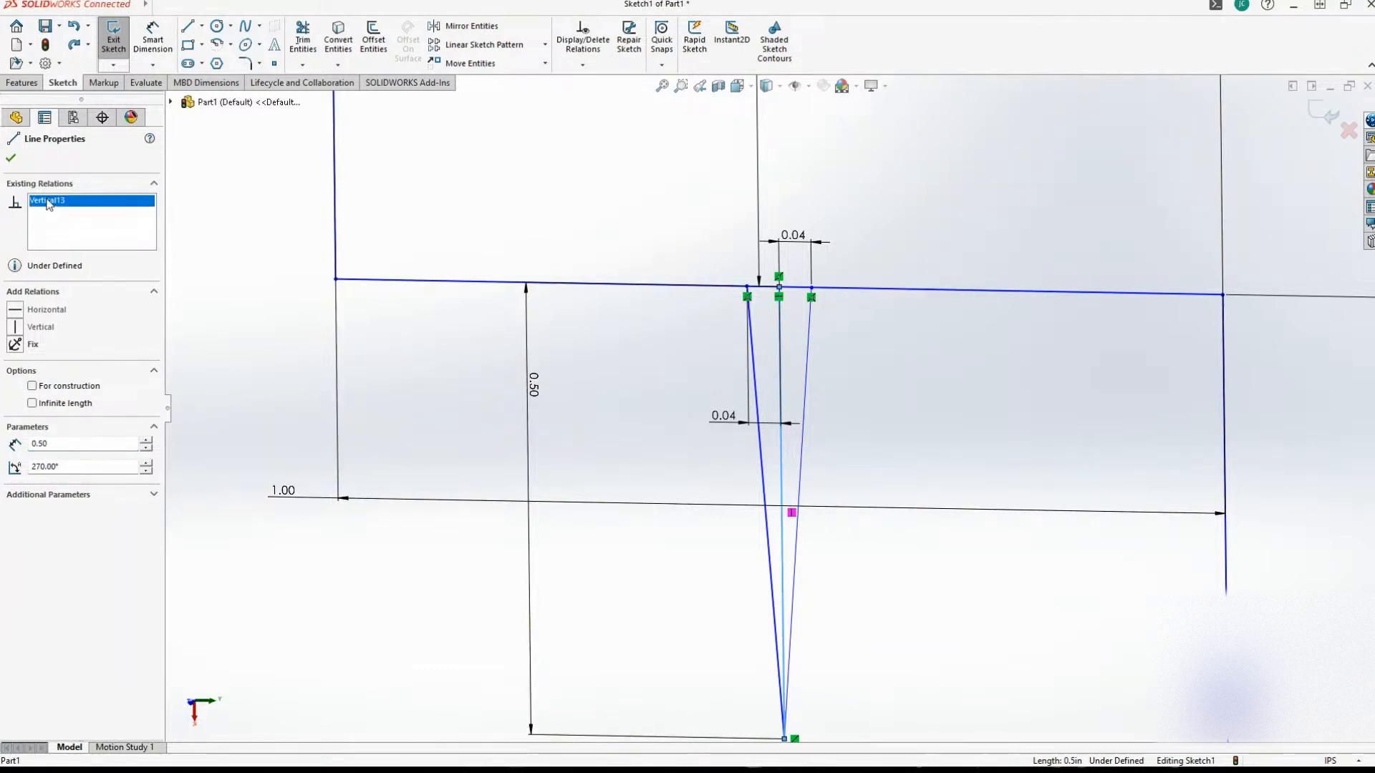
right_click(49, 205)
click(84, 223)
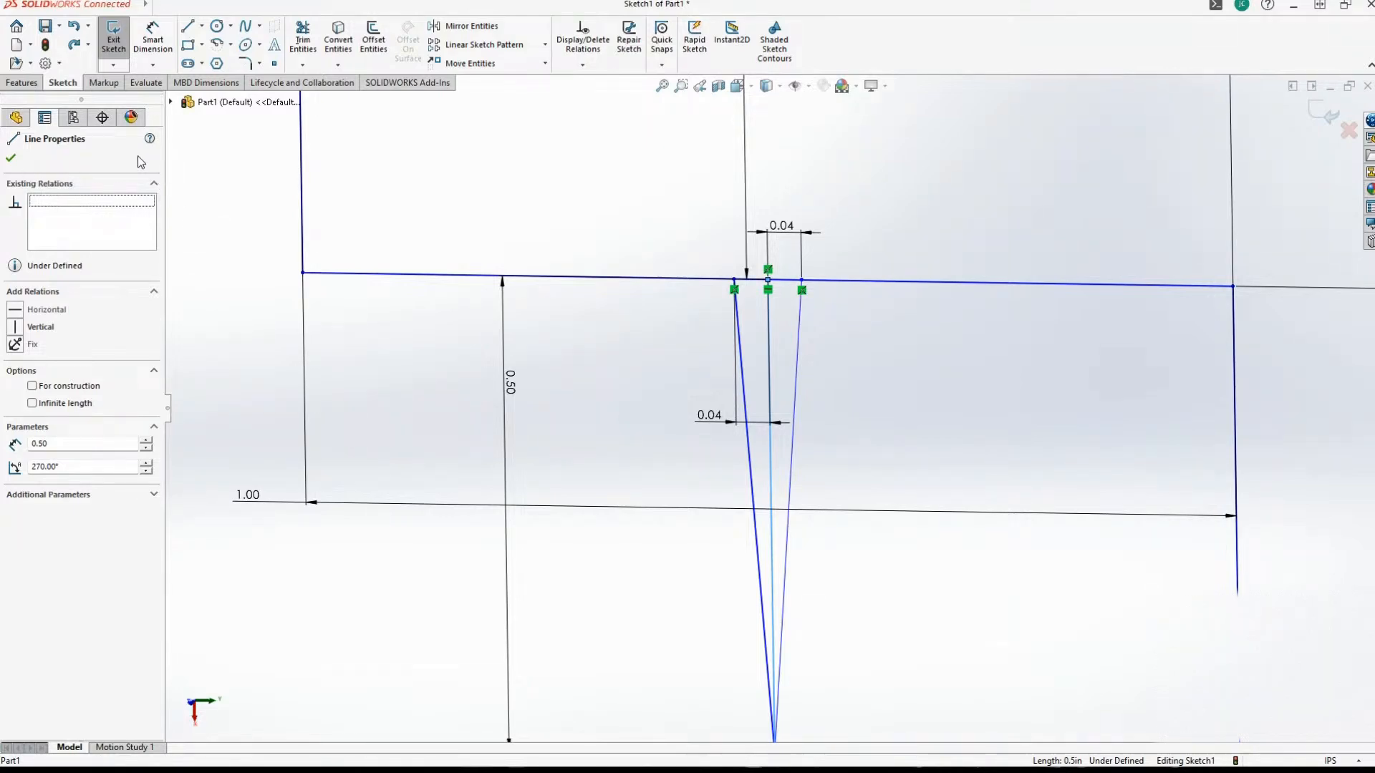
click(11, 160)
Check the existing relations of the notch's left slanted line.
scroll(660, 397, down, 2)
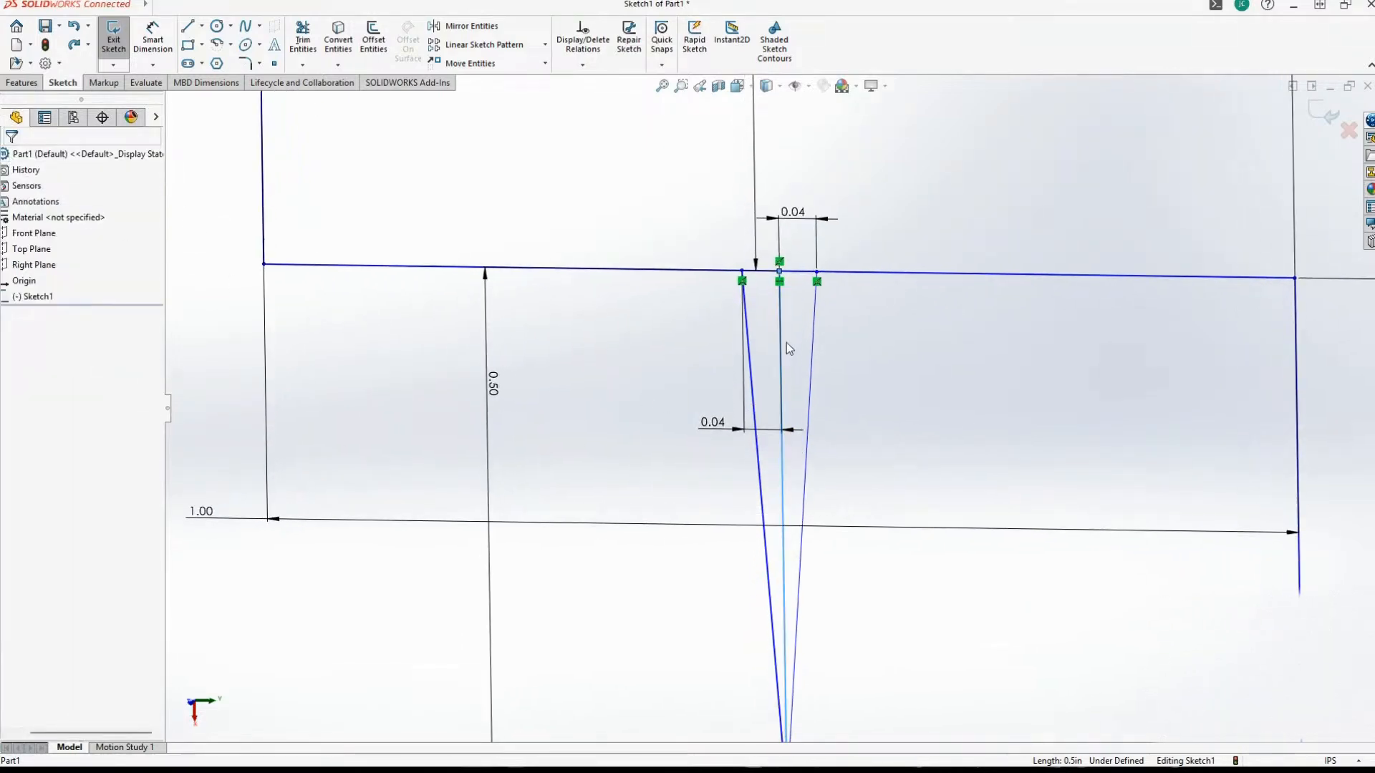
scroll(788, 369, up, 2)
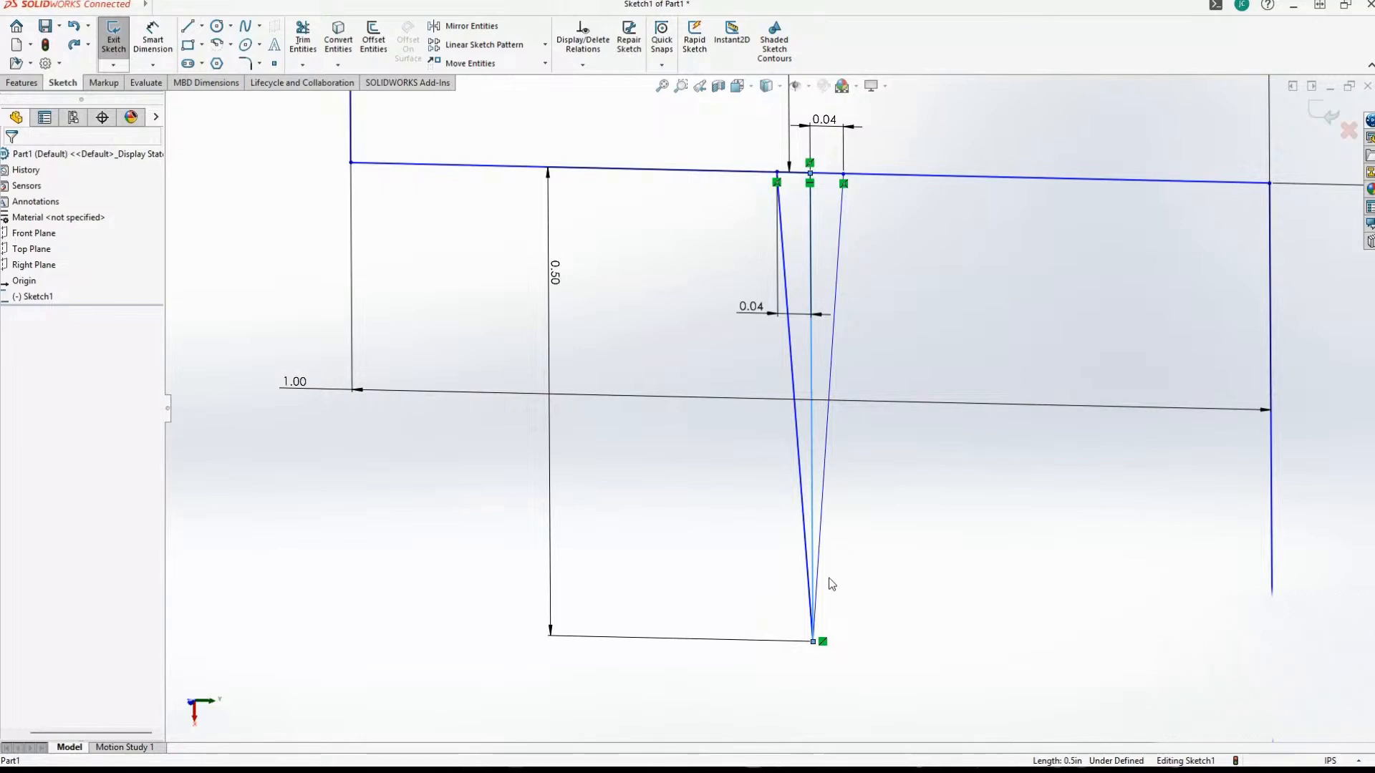
click(804, 544)
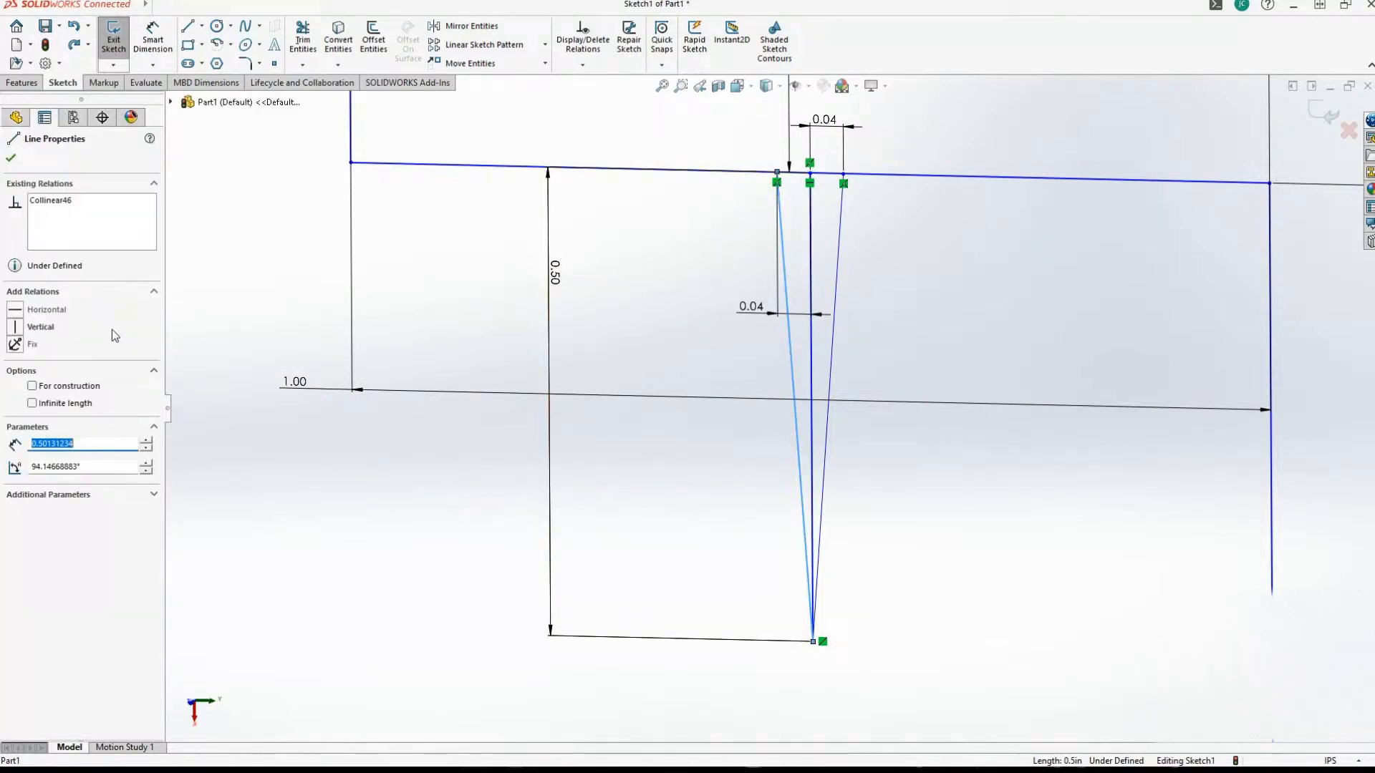
click(47, 204)
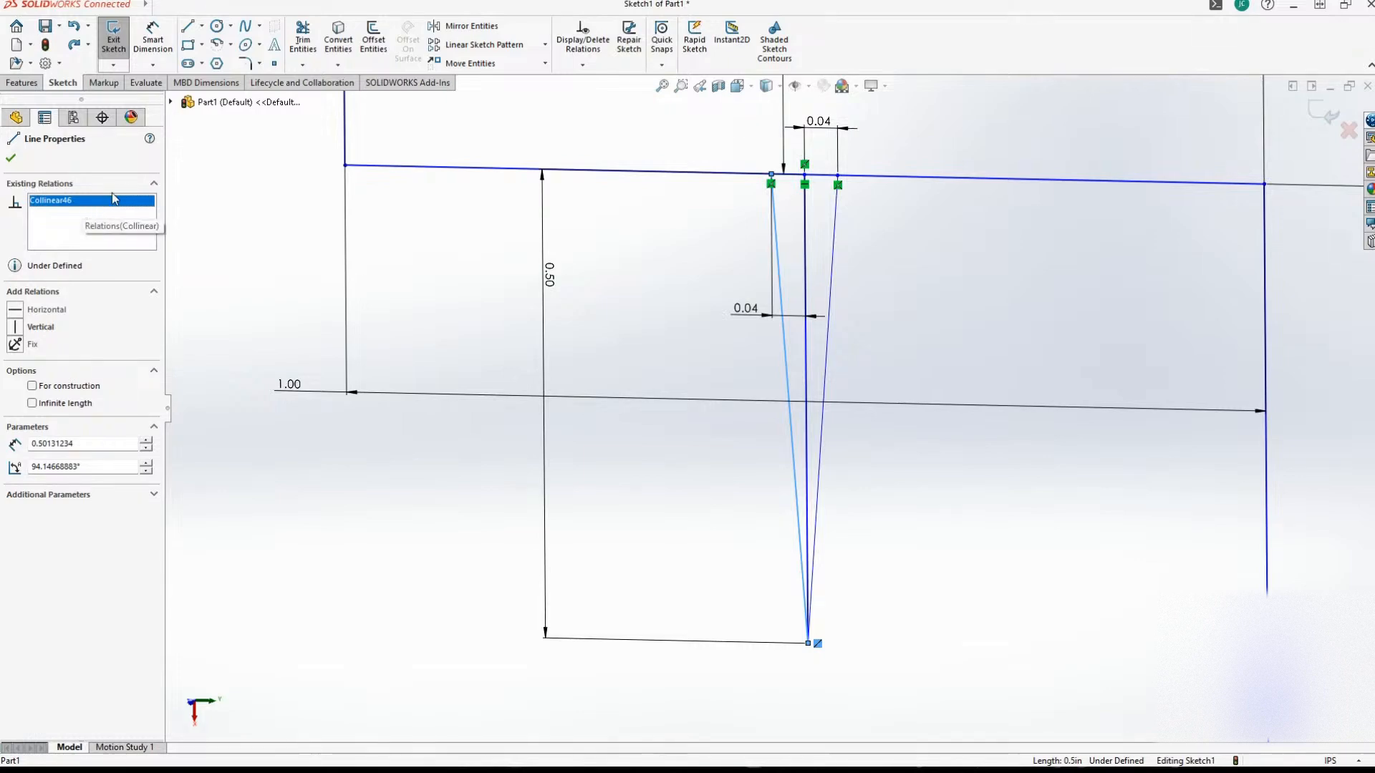
click(202, 149)
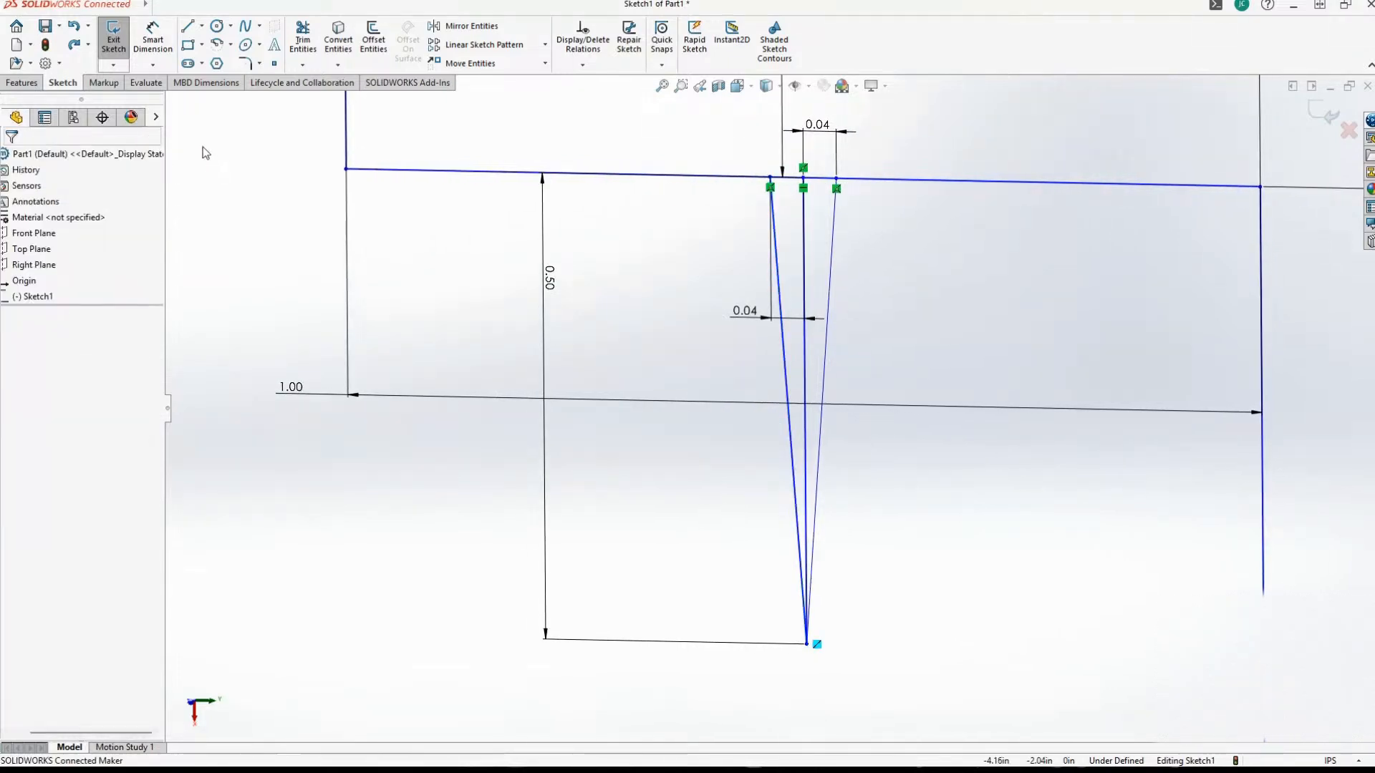
Delete the notch's vertical center line together with its associated dimensions.
click(744, 312)
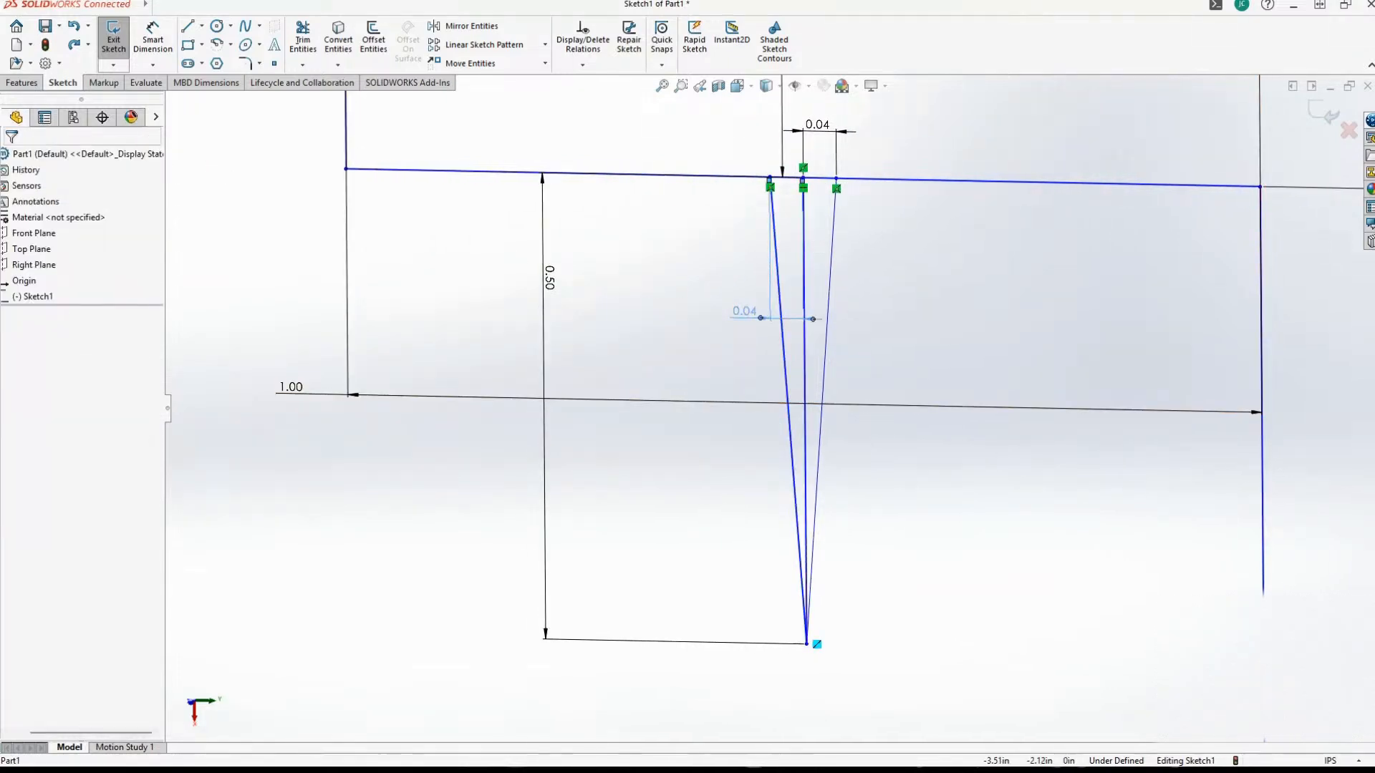
click(801, 230)
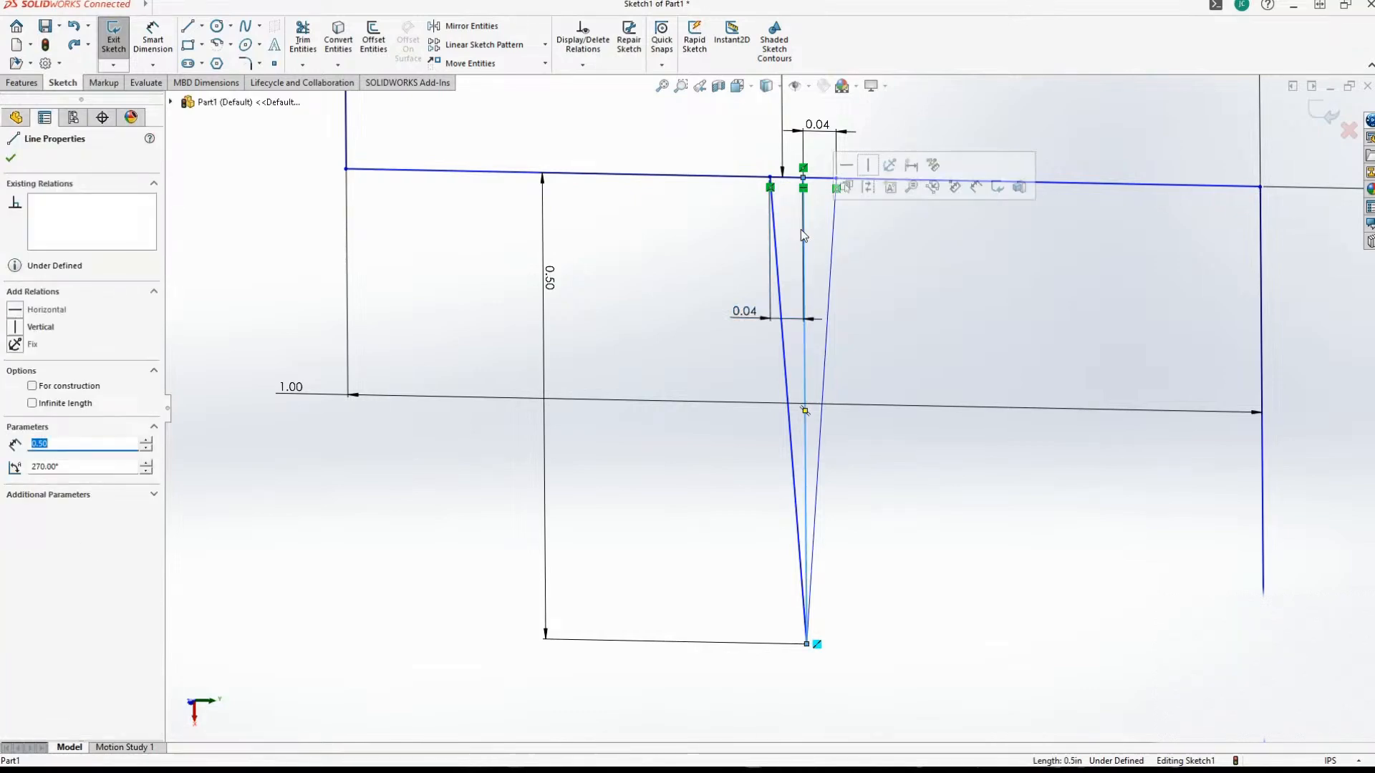
key(Delete)
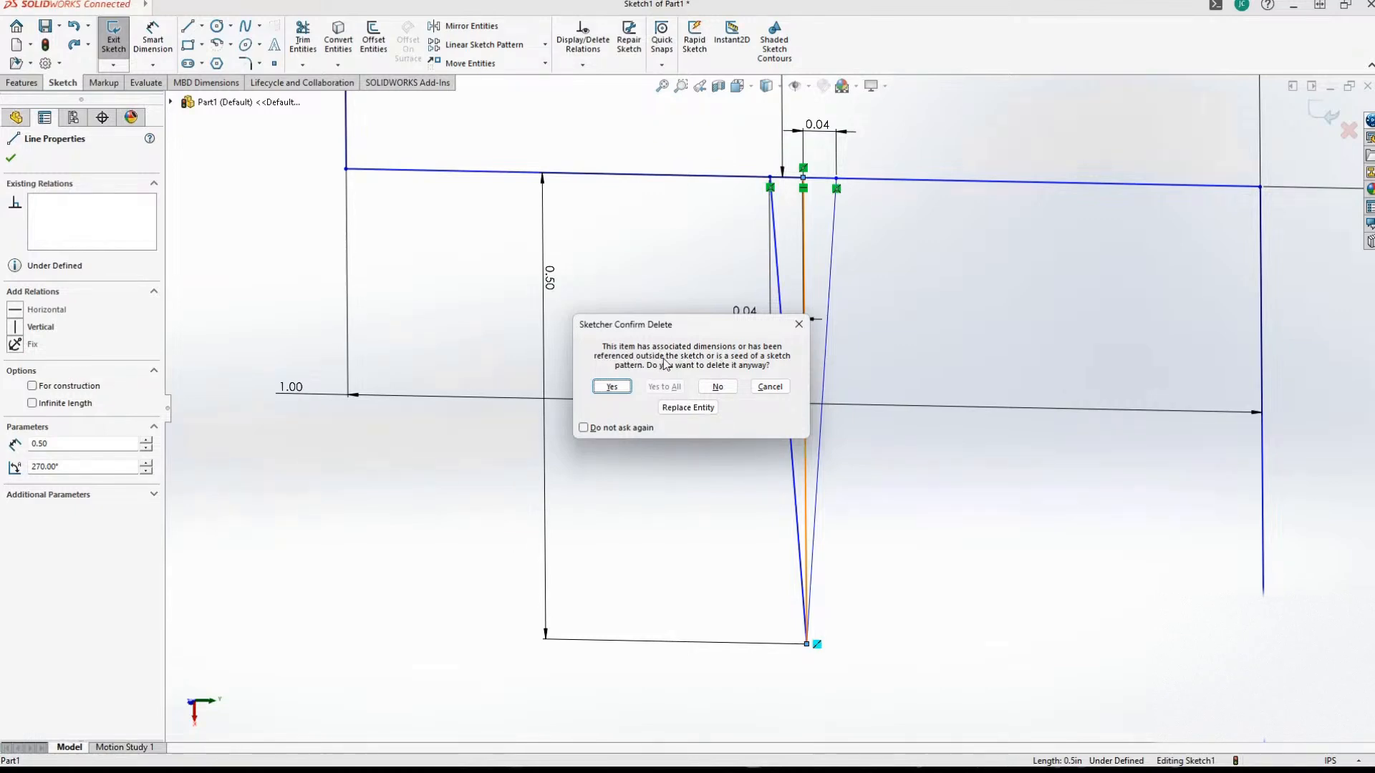
click(612, 388)
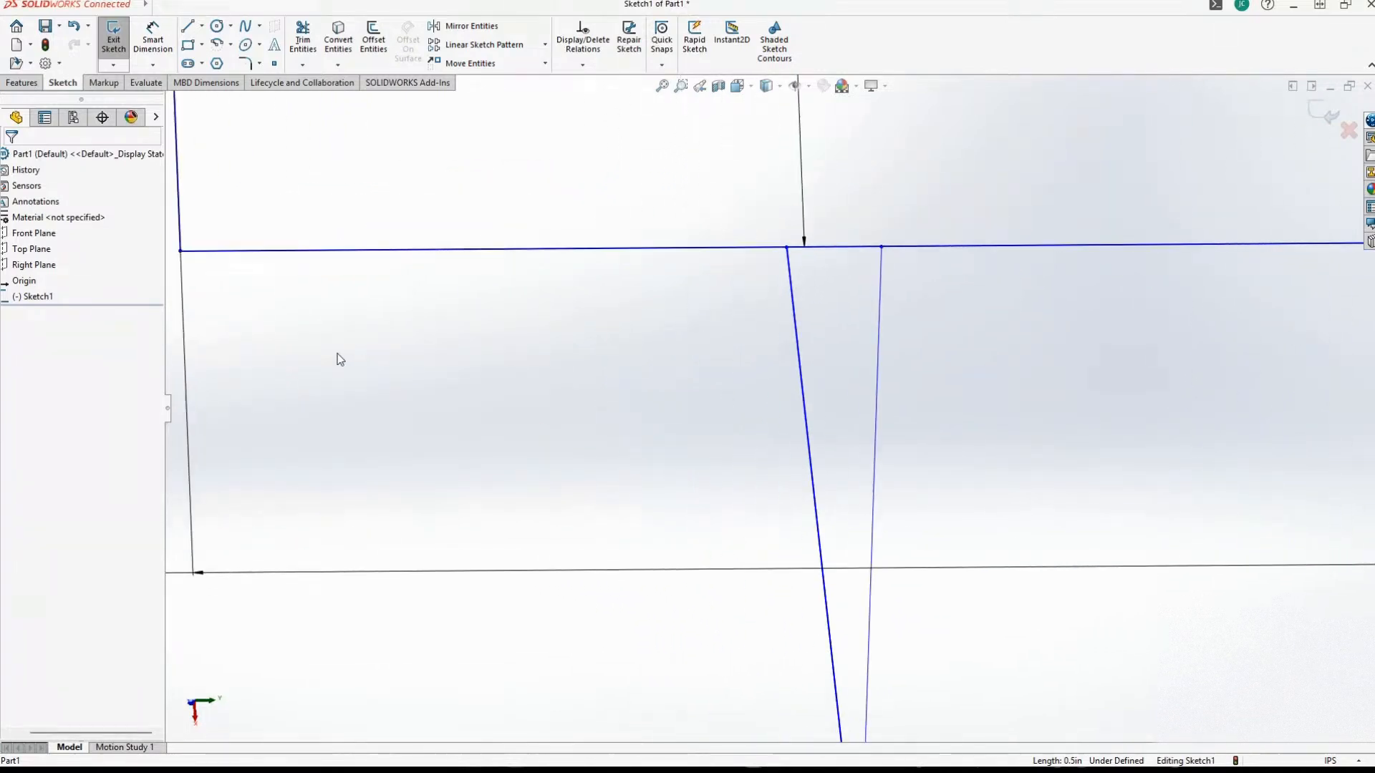
Try the Trim away inside option with the first ledge line and the notch's left slanted line as boundaries.
click(303, 40)
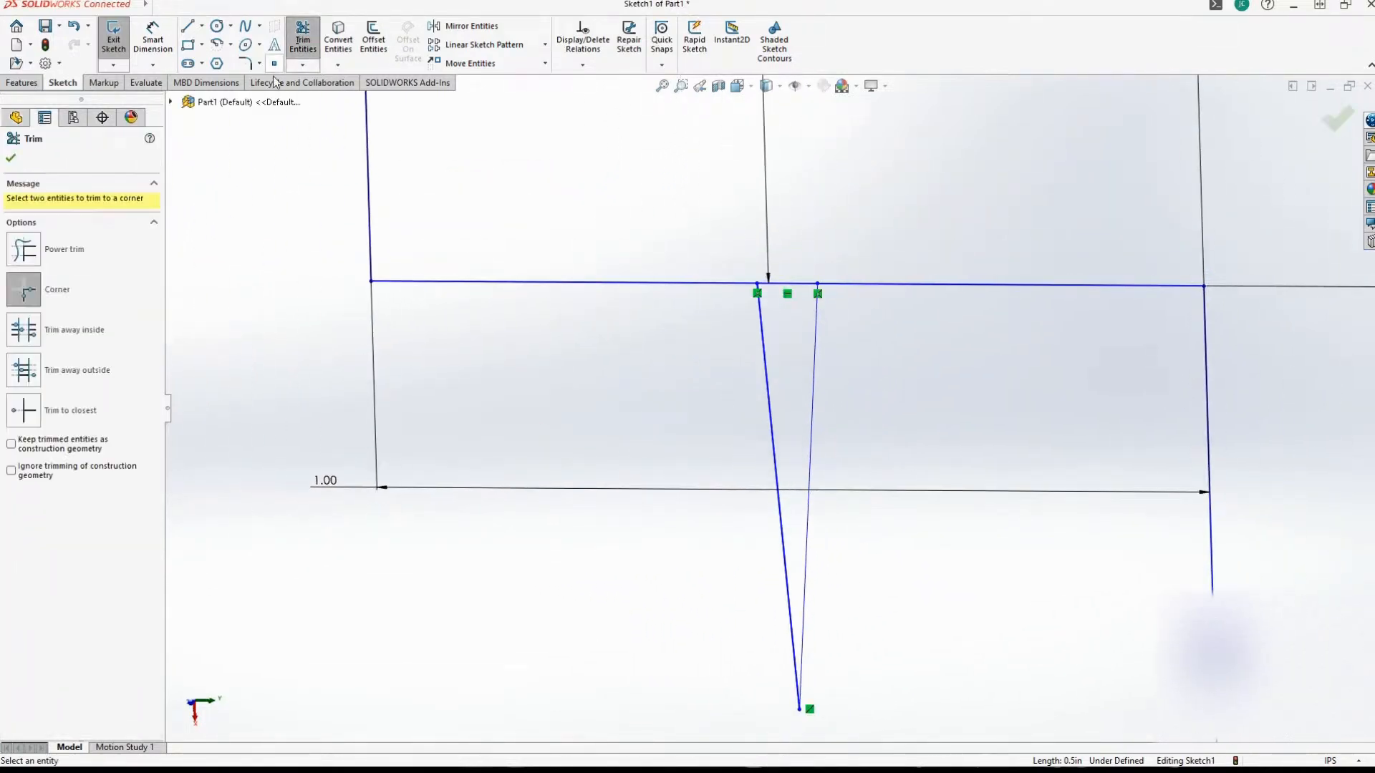
click(66, 335)
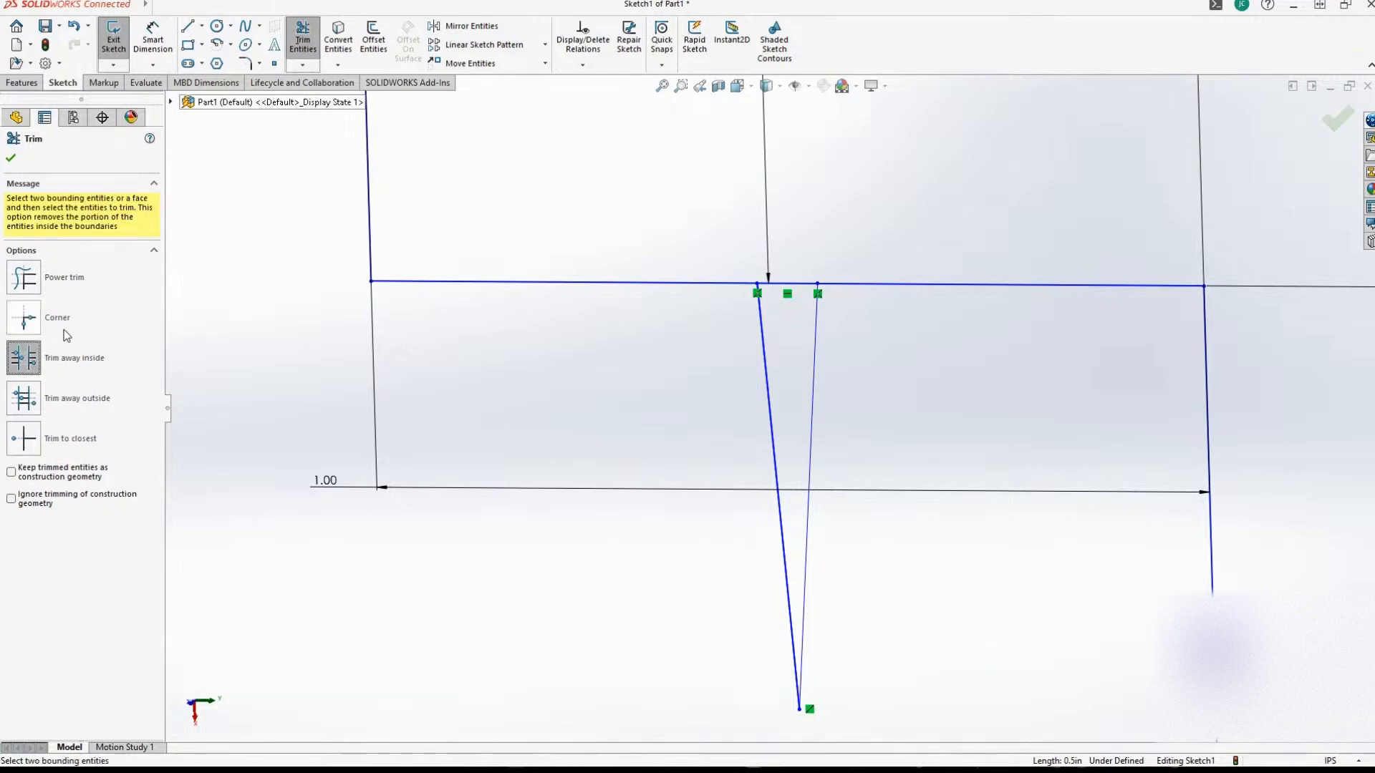
click(783, 285)
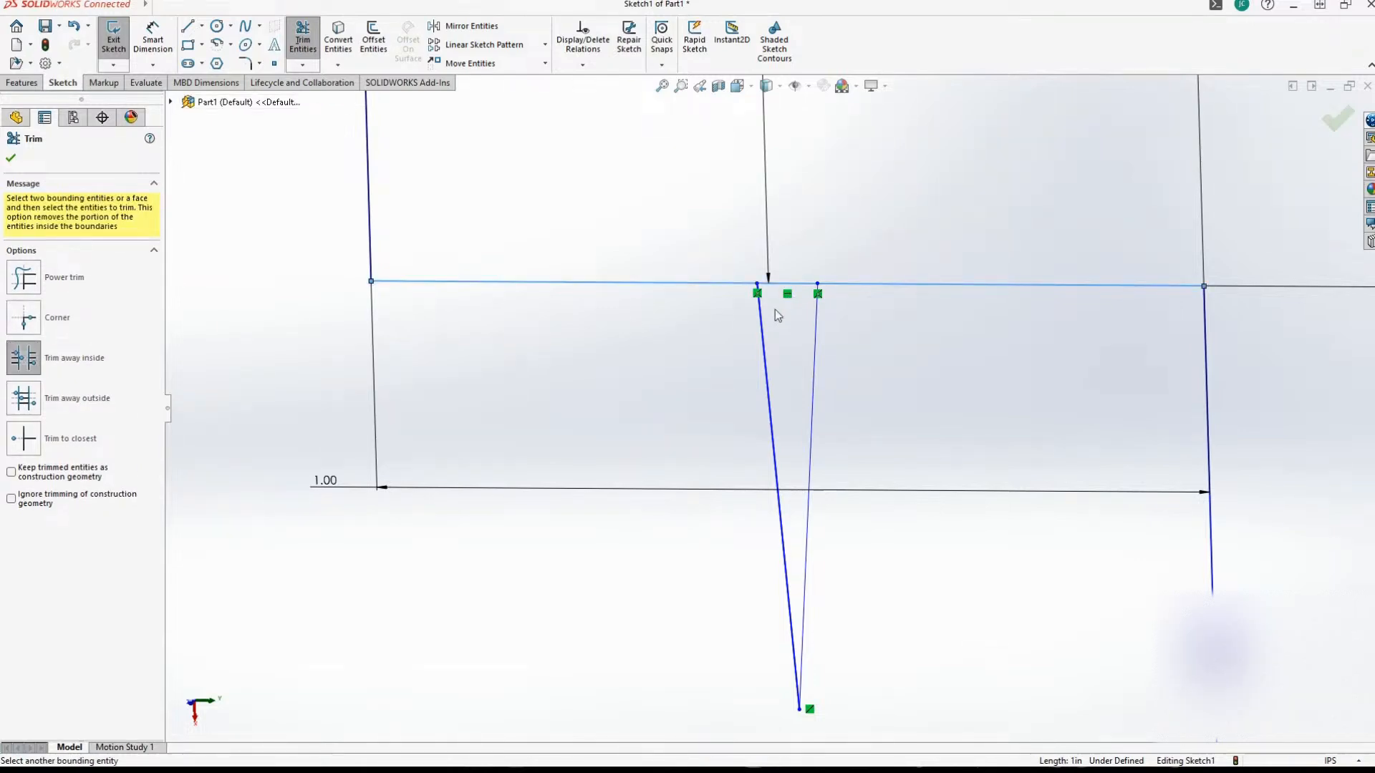
click(762, 323)
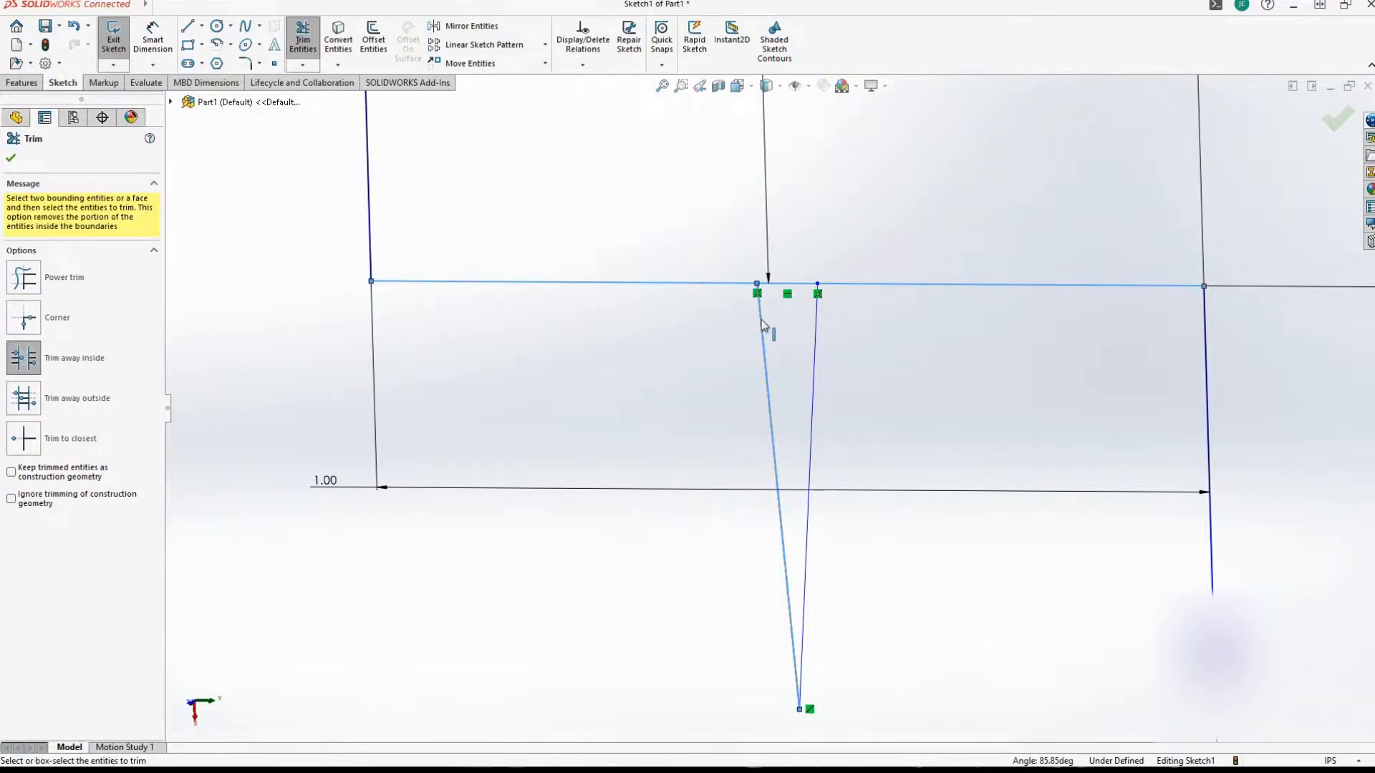
click(815, 324)
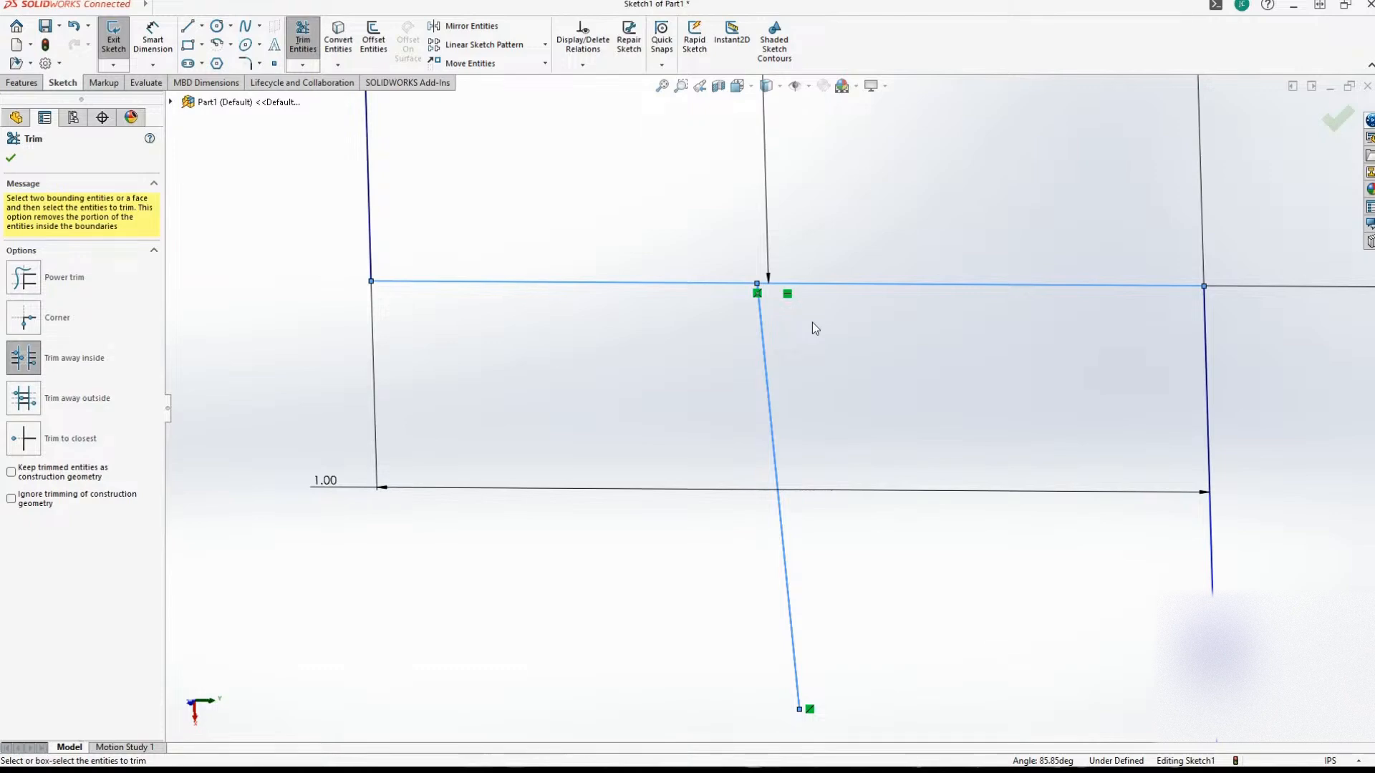
key(ctrl+z)
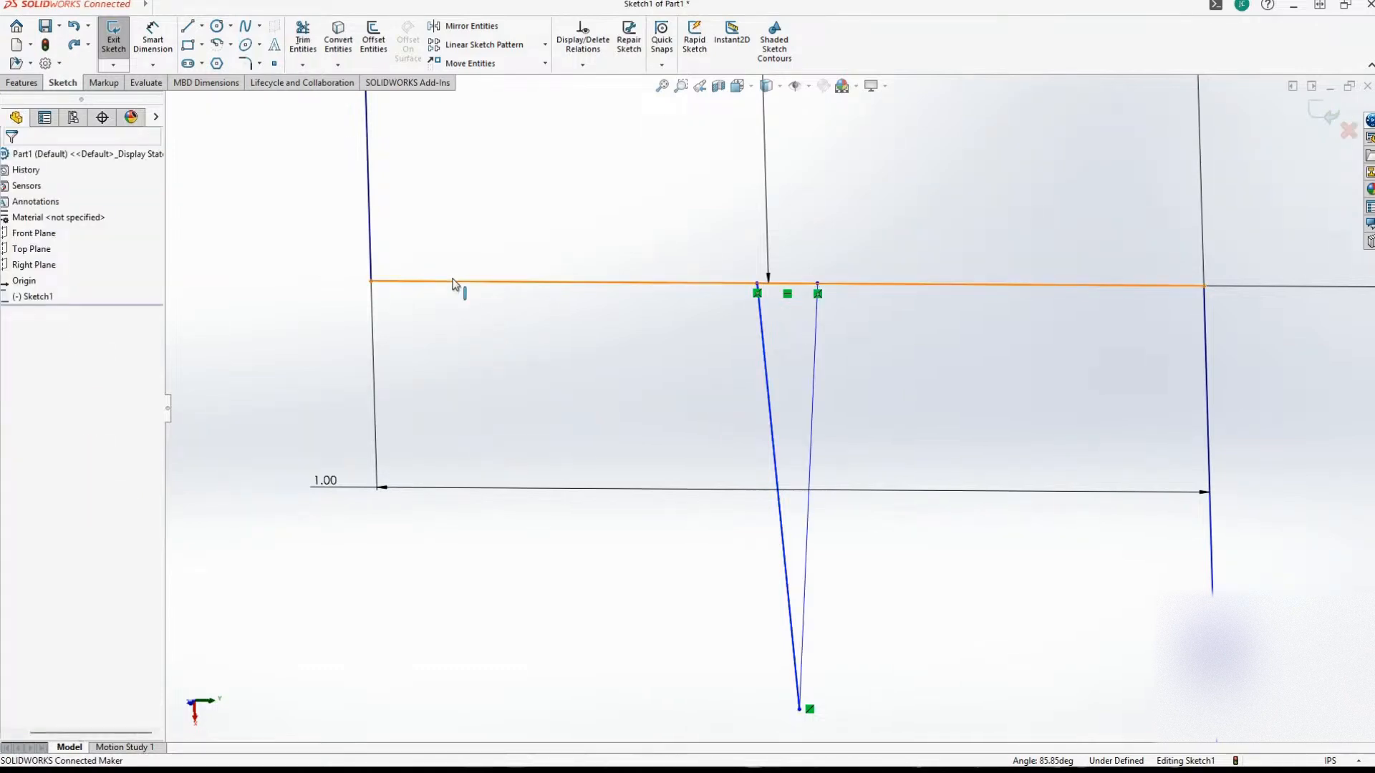
Corner-trim the first ledge line to the notch's left slanted line, keeping the ledge portion left of the notch.
click(303, 39)
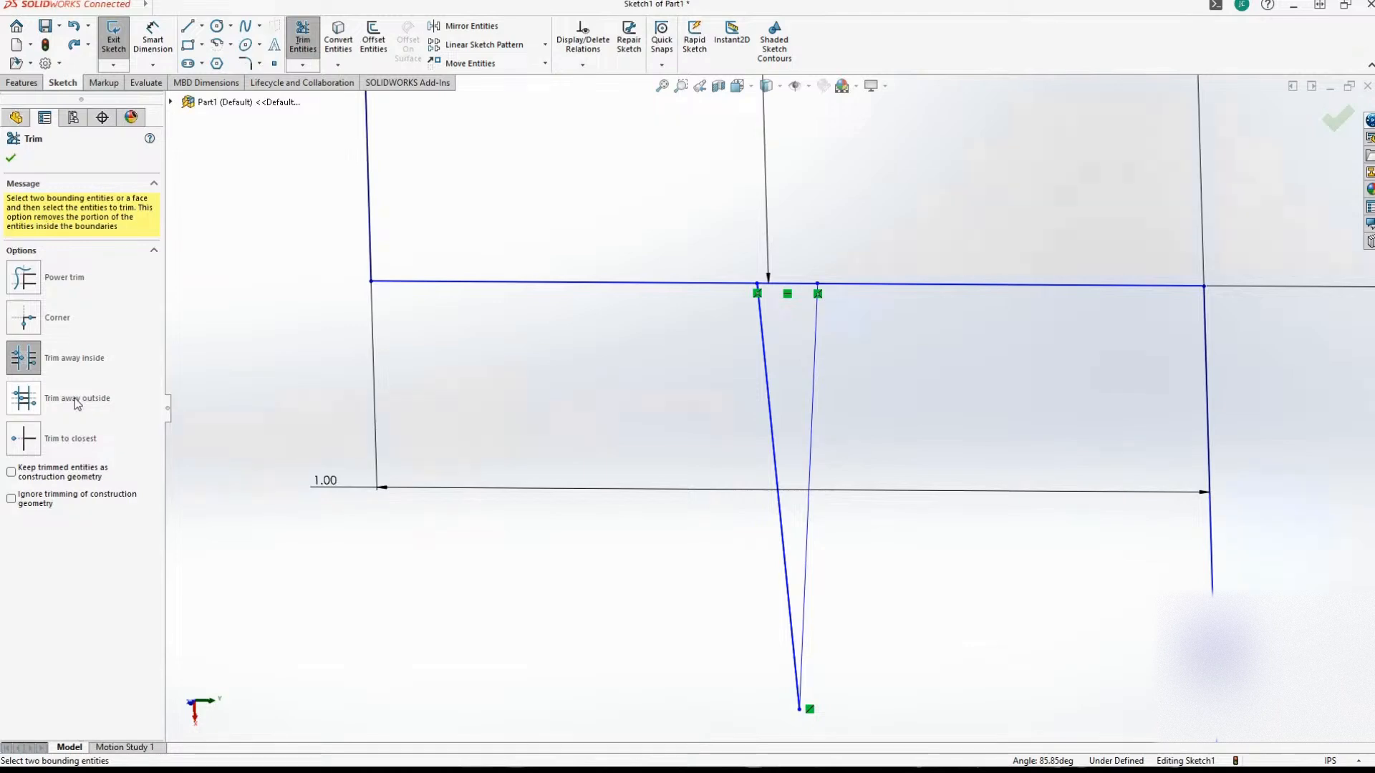
click(63, 438)
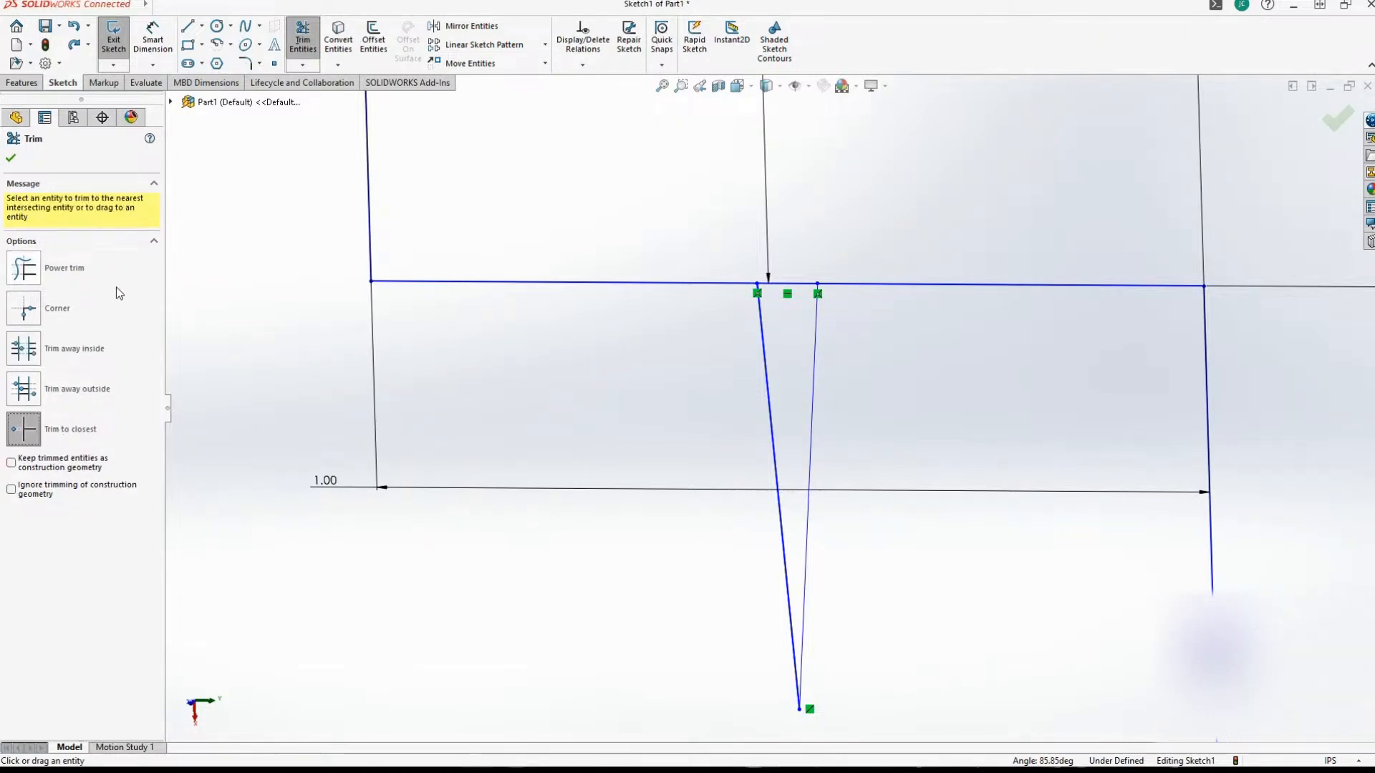
click(24, 308)
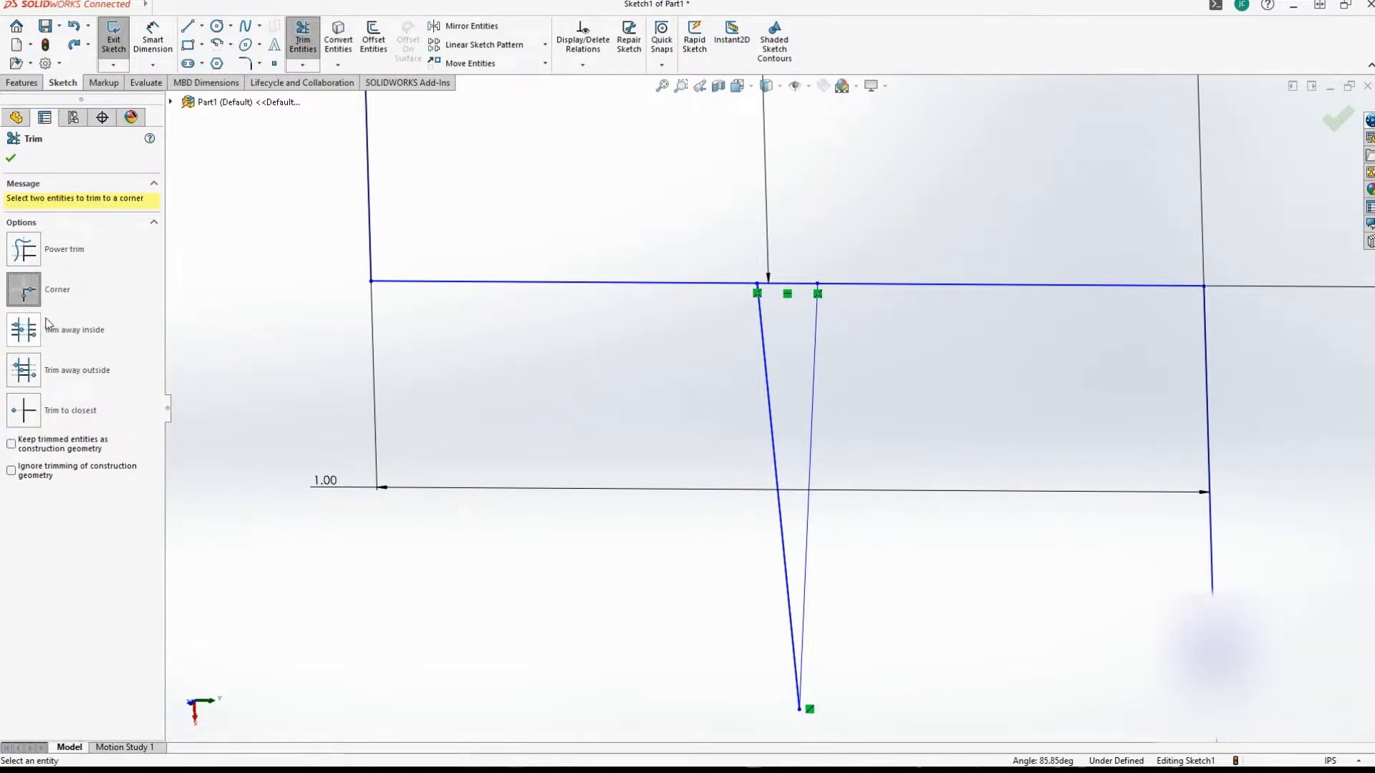
click(718, 290)
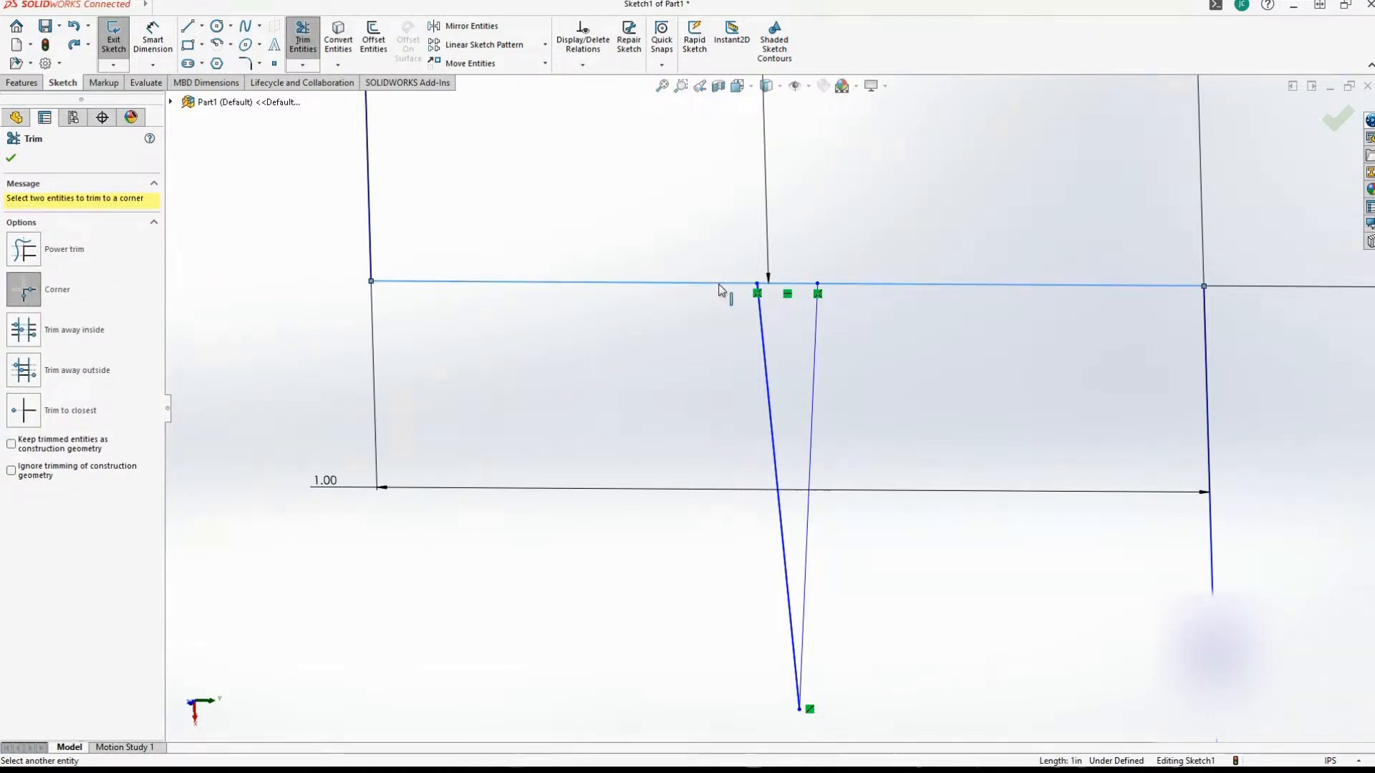
click(761, 329)
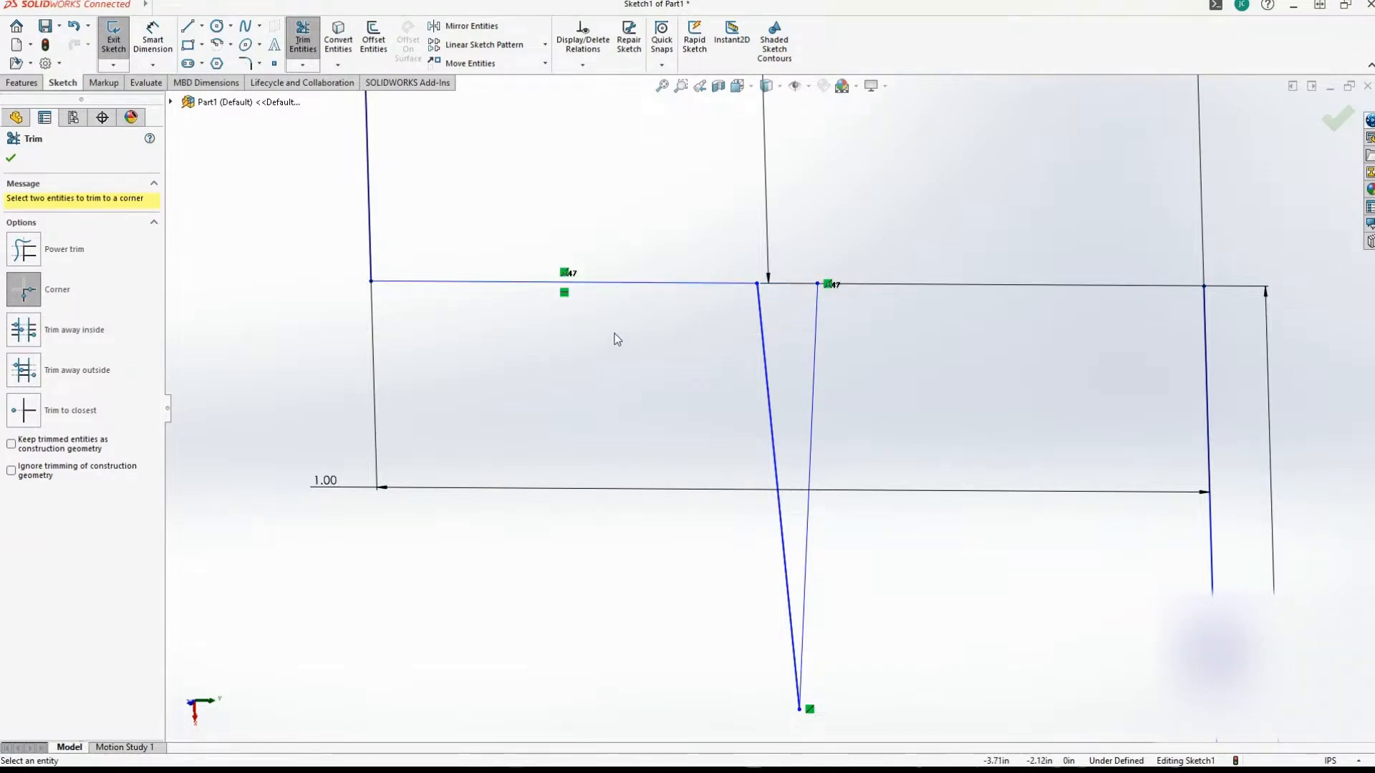
Draw a horizontal line from the notch's right upper endpoint to the outer corner of the first ledge.
key(l)
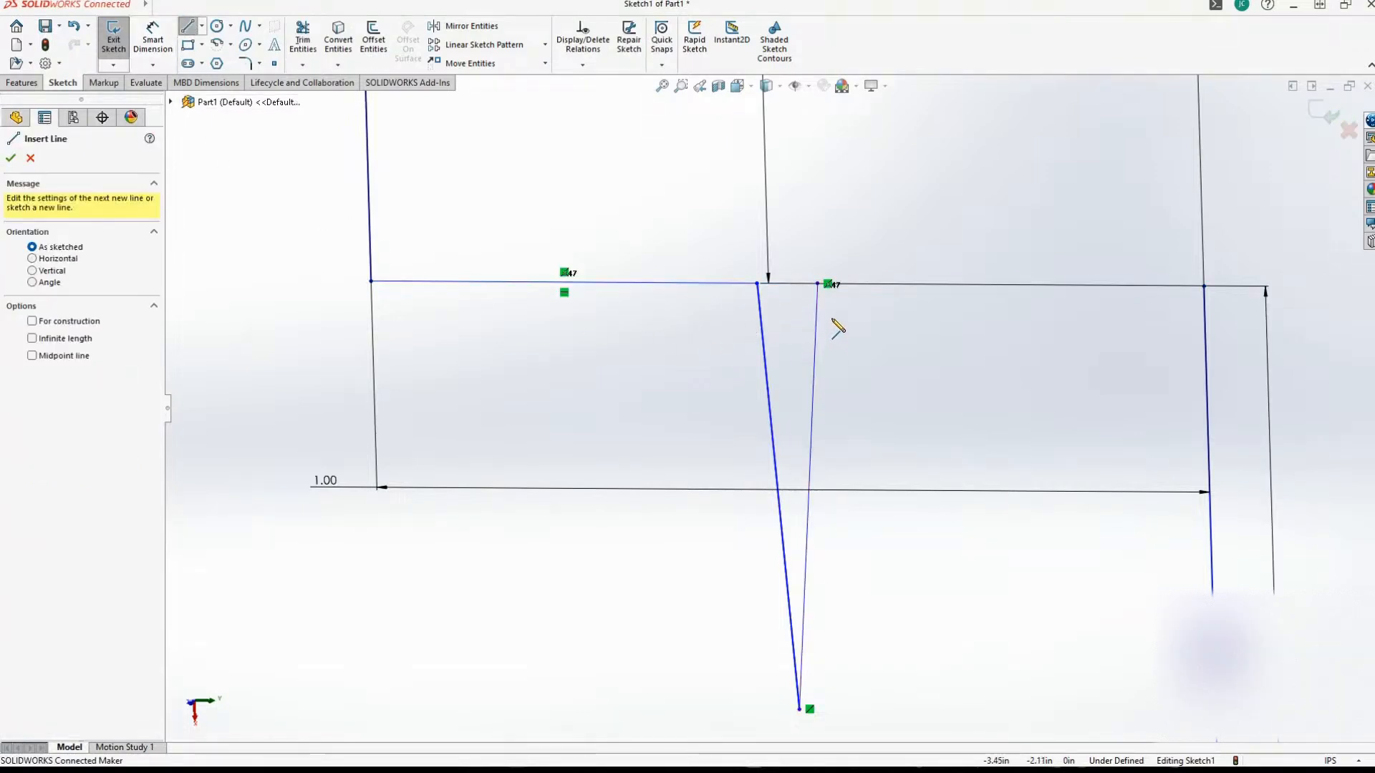
click(818, 284)
click(1203, 286)
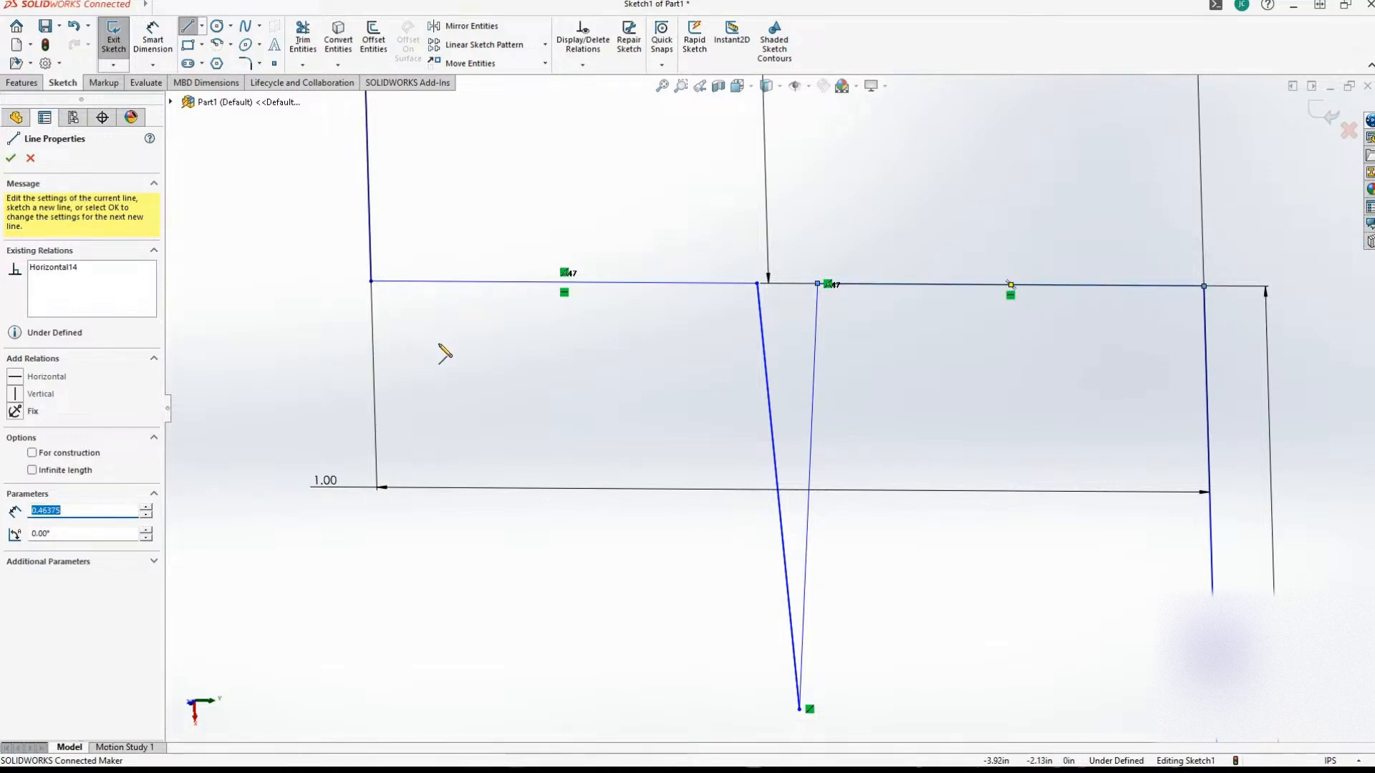
Examine the opened V-notch in the first ledge and the stepped profile around it.
scroll(439, 346, up, 10)
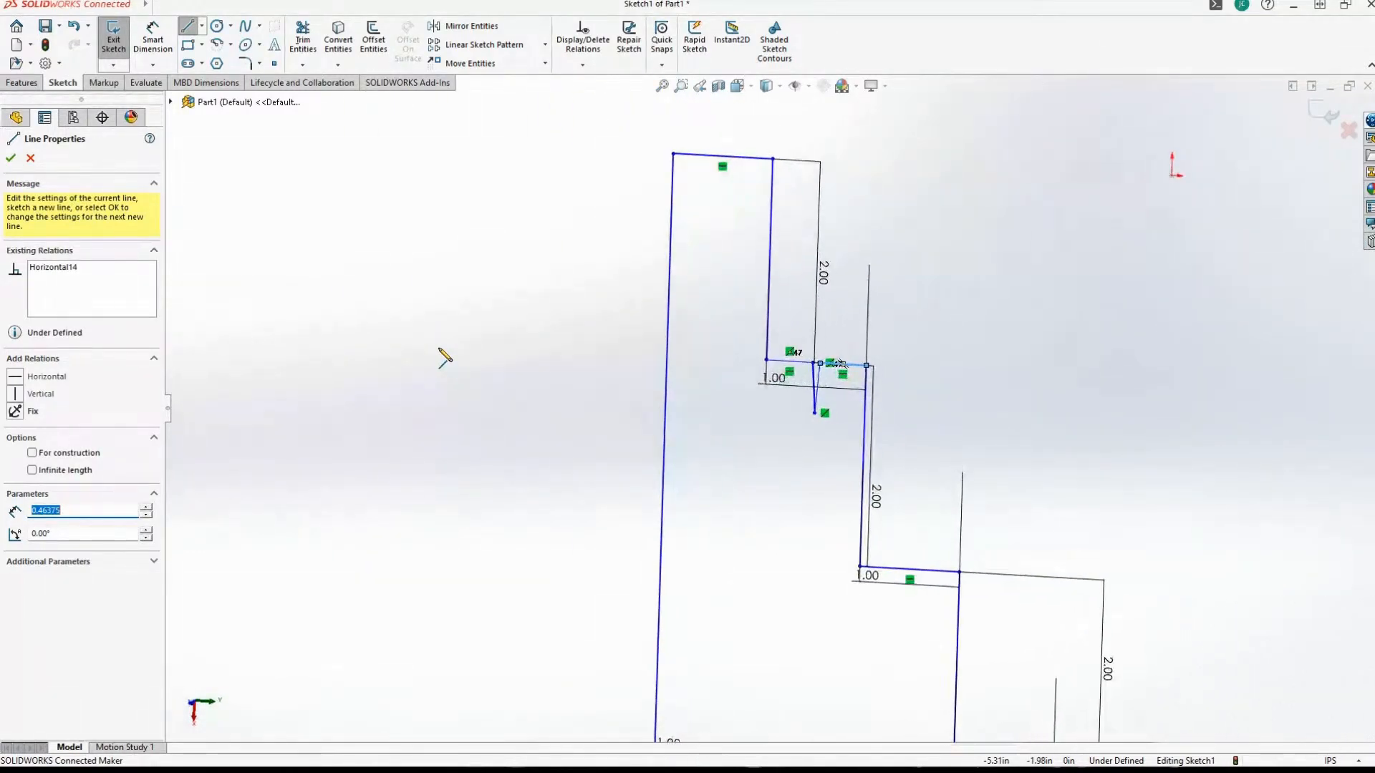
scroll(438, 349, down, 4)
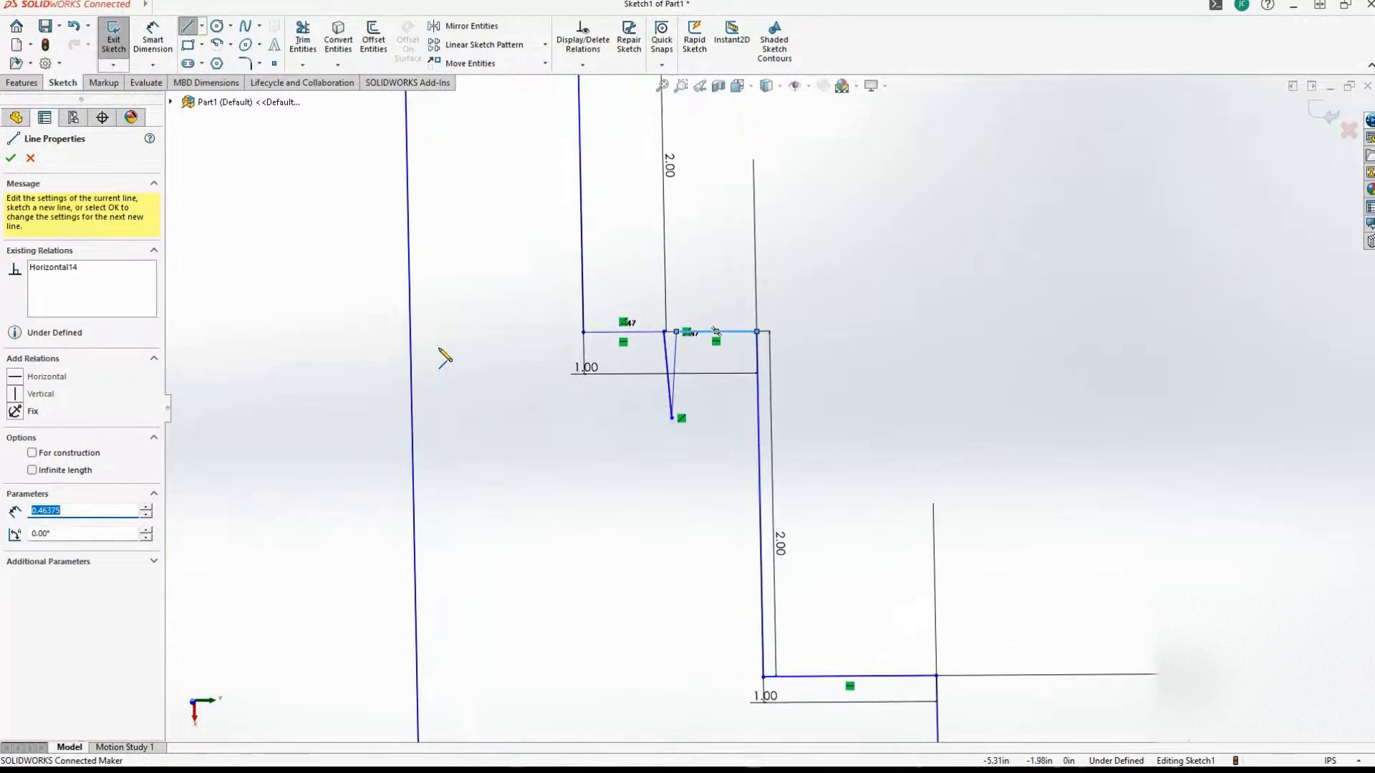
scroll(439, 350, down, 1)
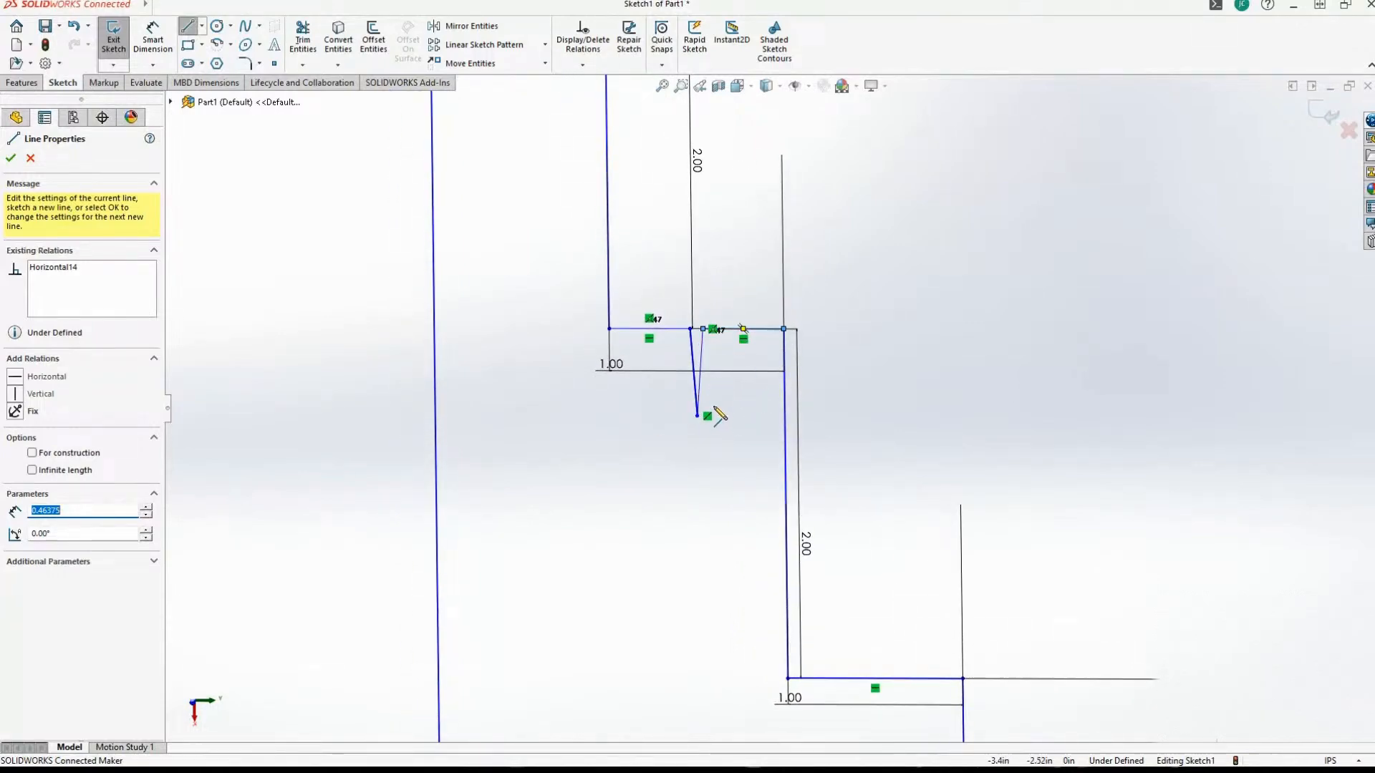
scroll(511, 443, up, 4)
scroll(511, 442, down, 1)
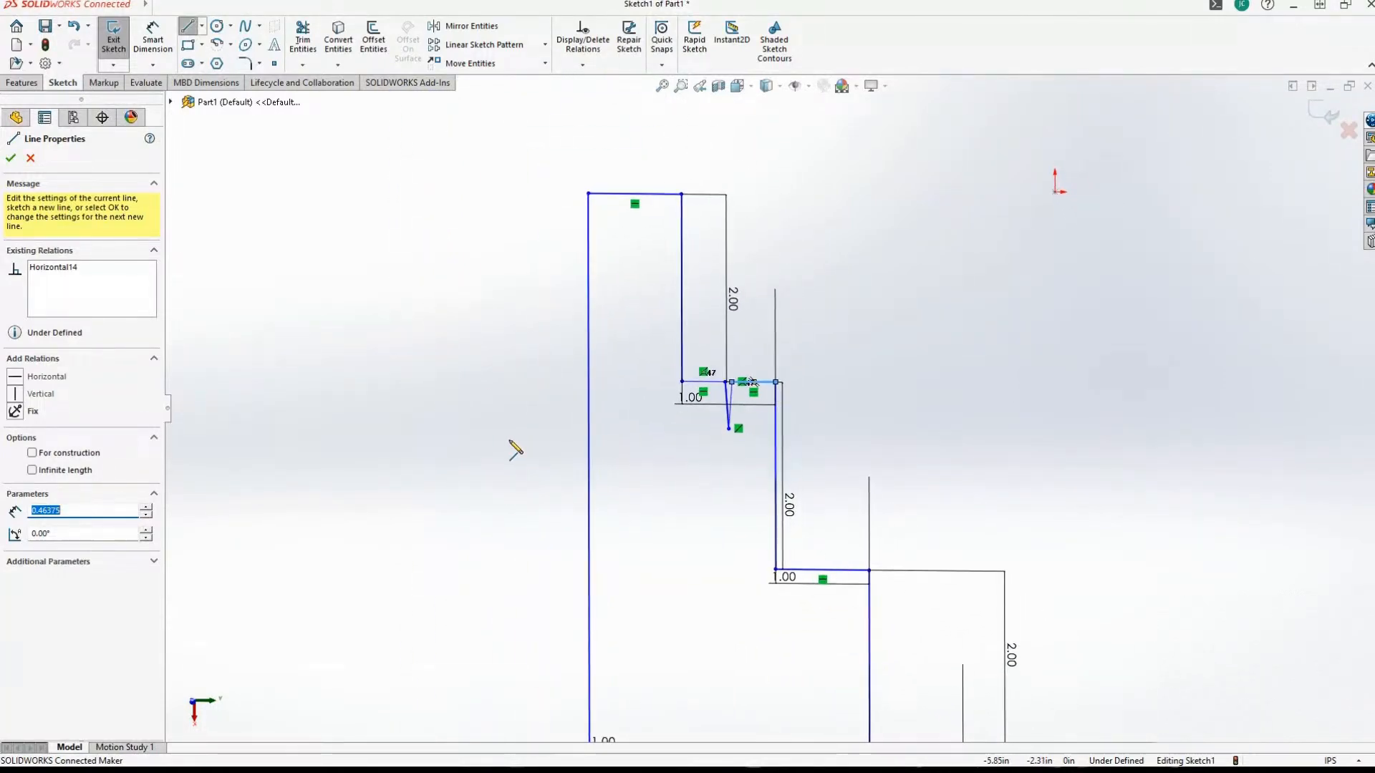
scroll(510, 442, down, 2)
scroll(511, 443, up, 2)
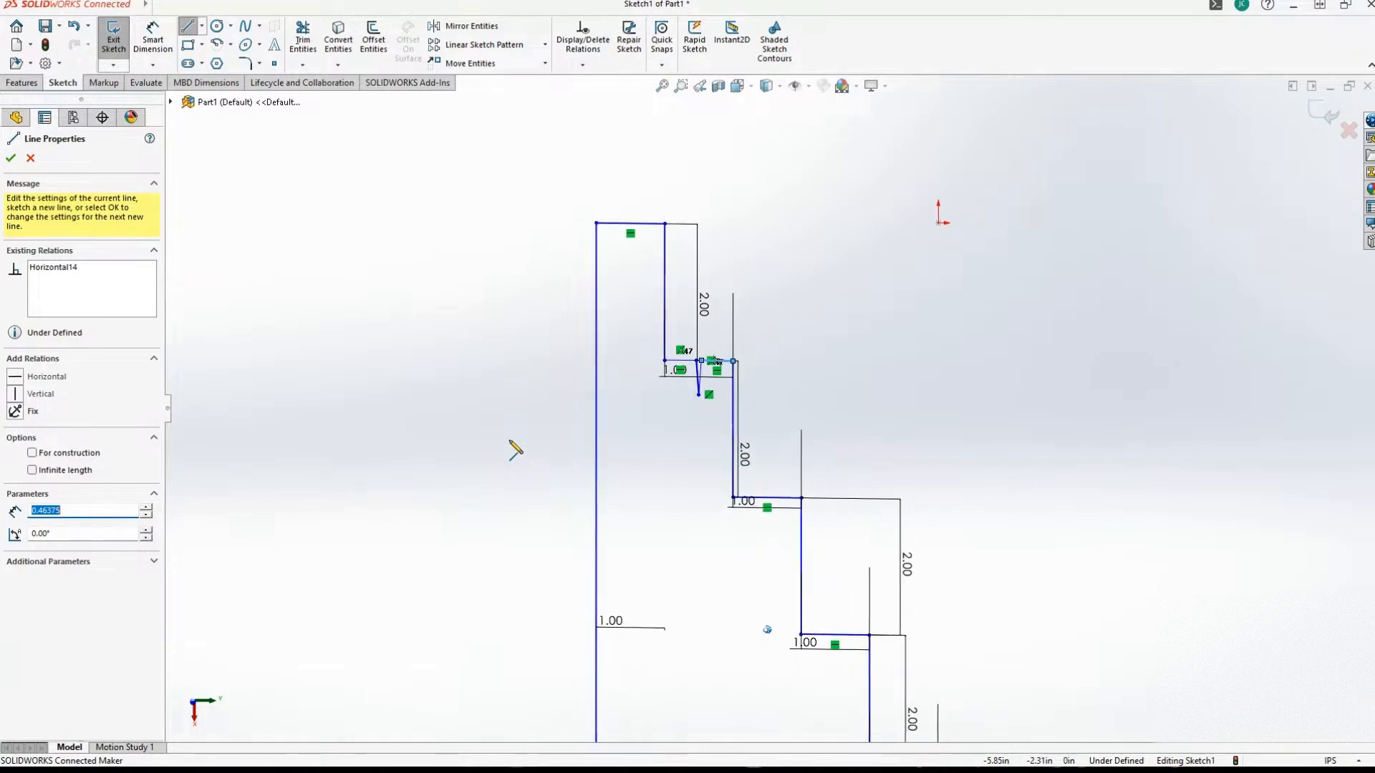
scroll(511, 443, down, 2)
scroll(510, 442, down, 2)
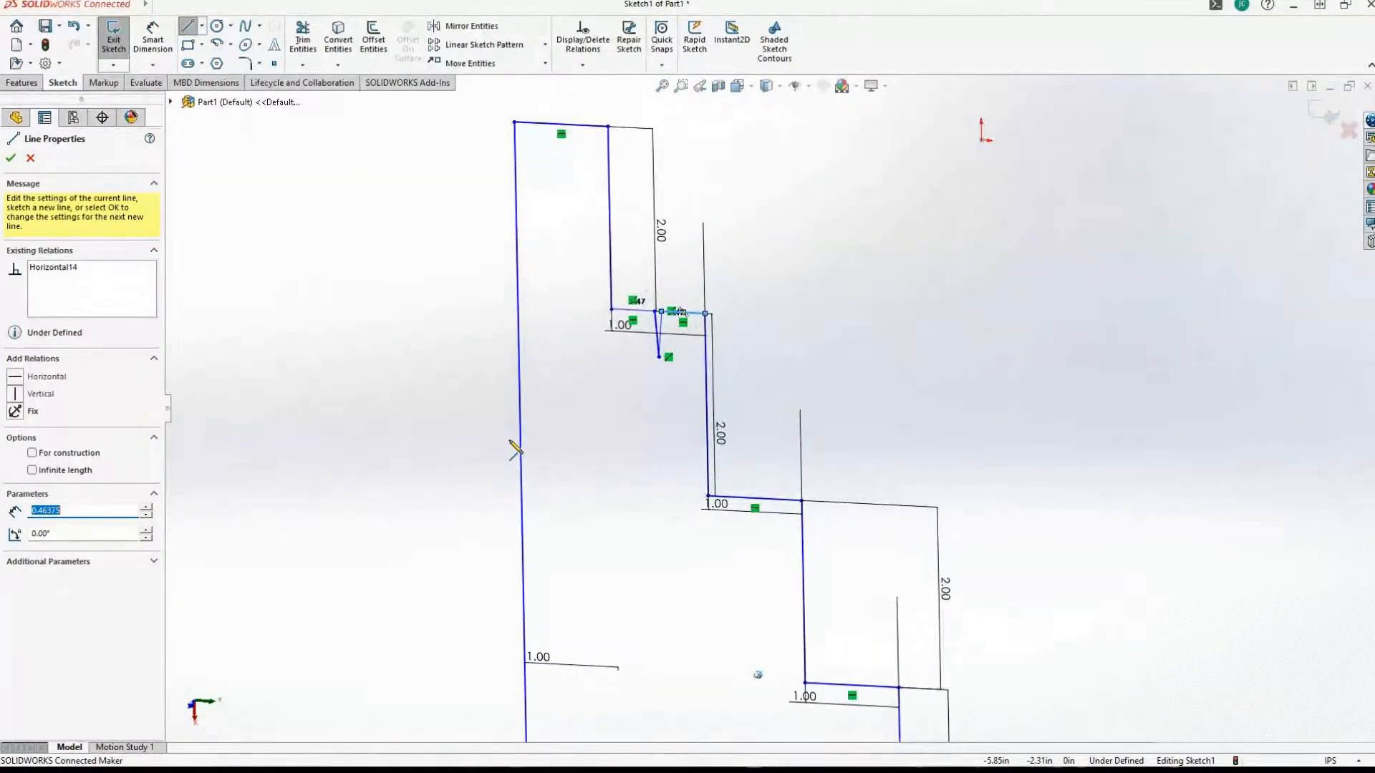
scroll(510, 442, up, 4)
scroll(514, 449, up, 3)
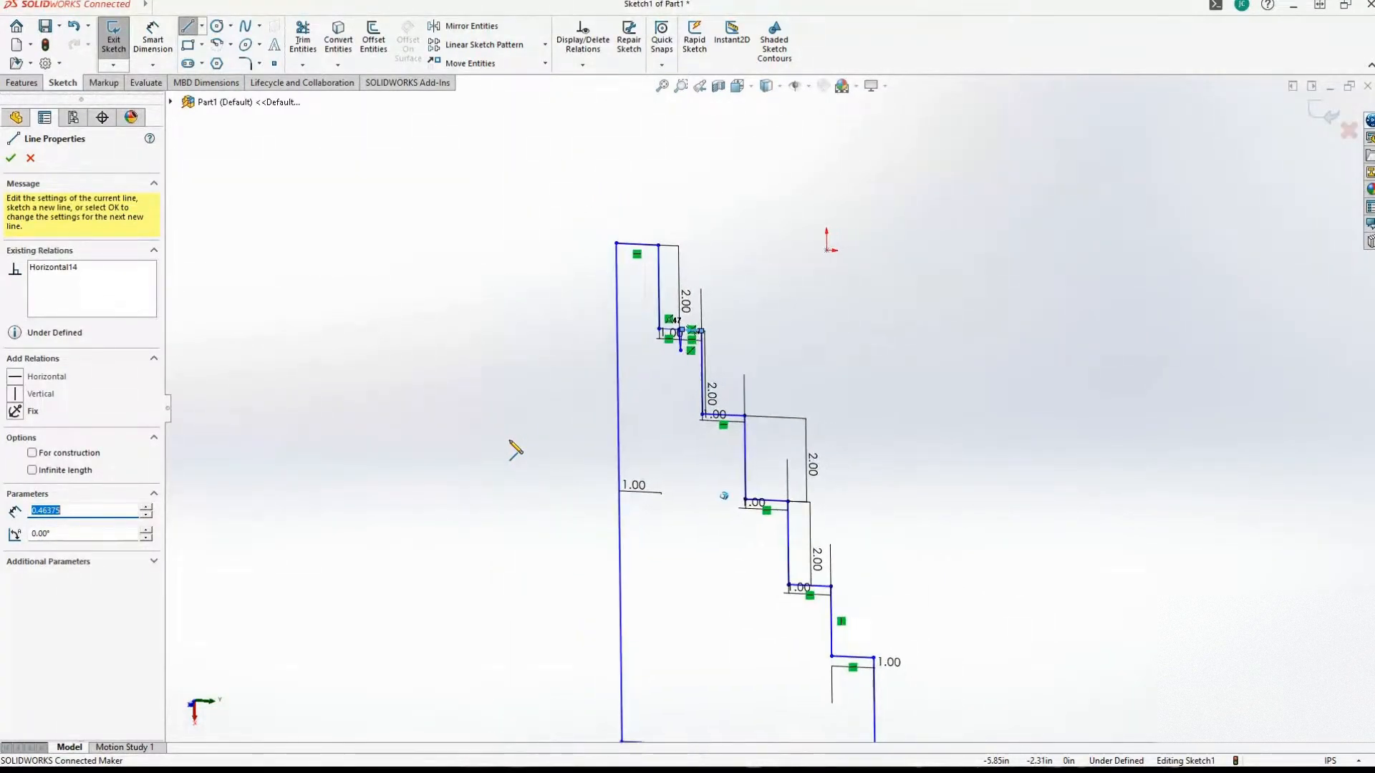
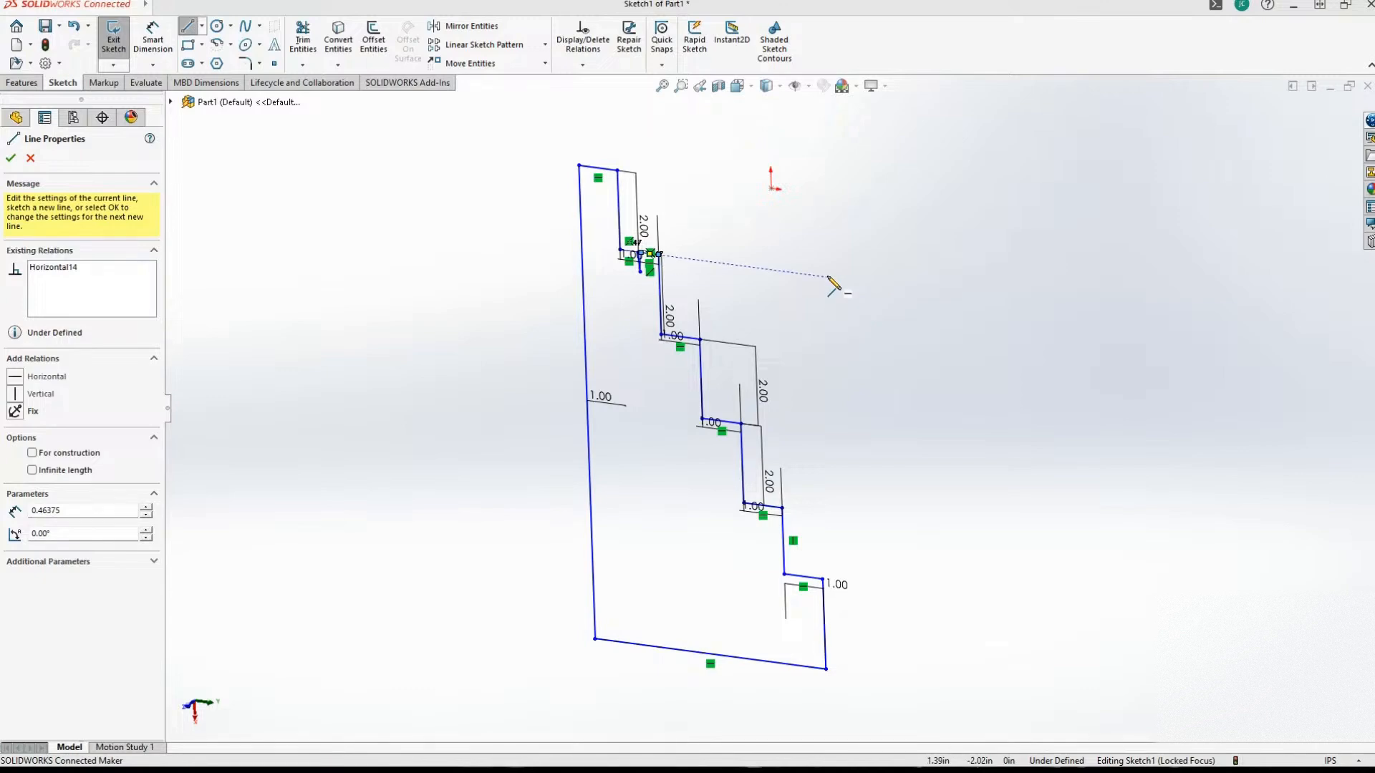
mouse_move(1041, 768)
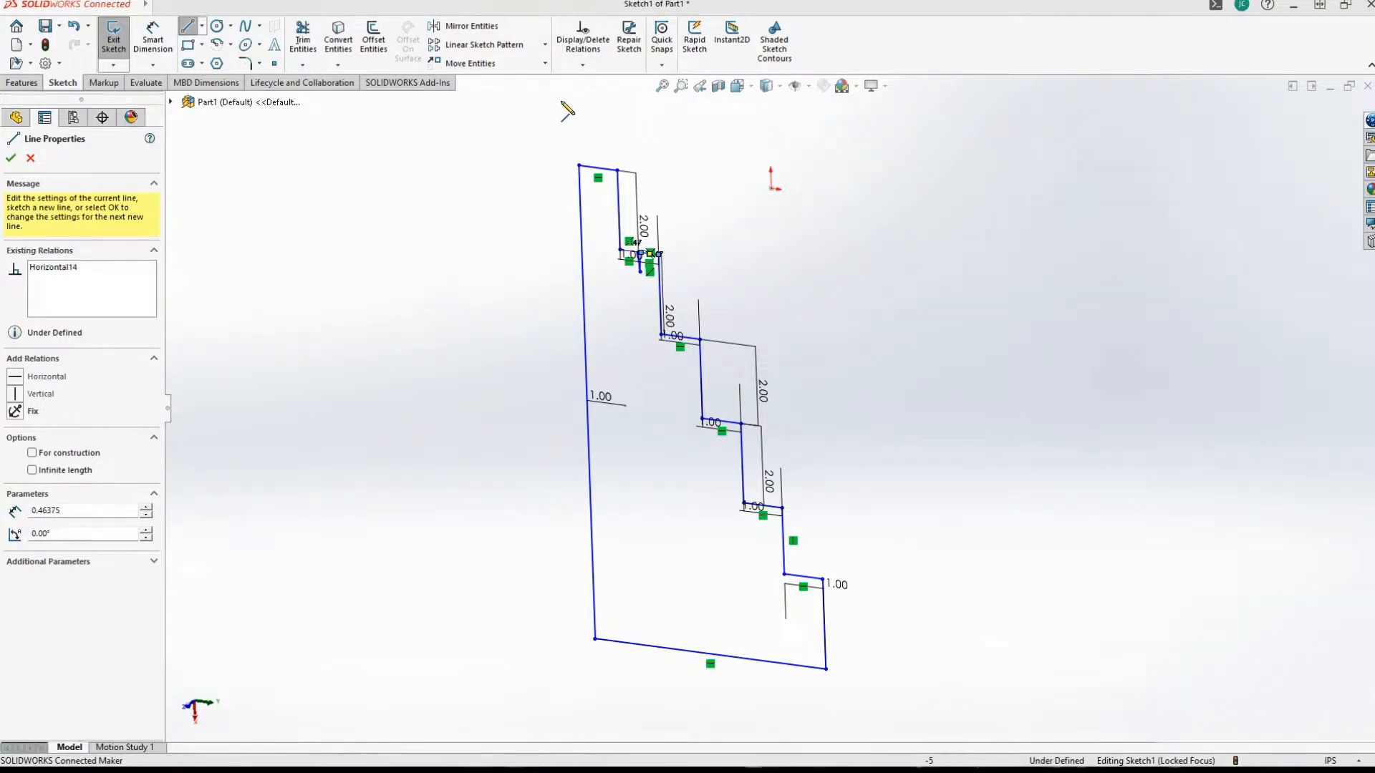
scroll(430, 384, up, 2)
scroll(431, 385, down, 8)
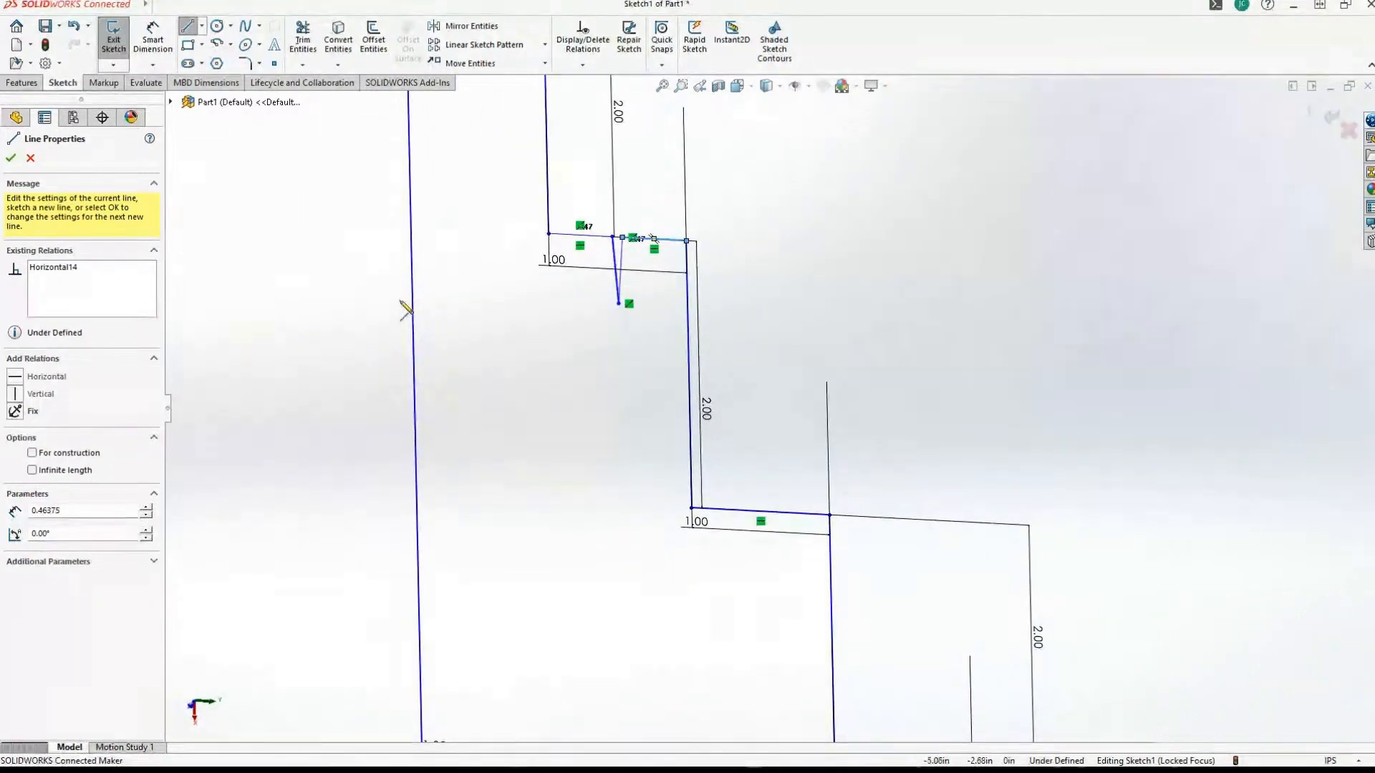
click(344, 252)
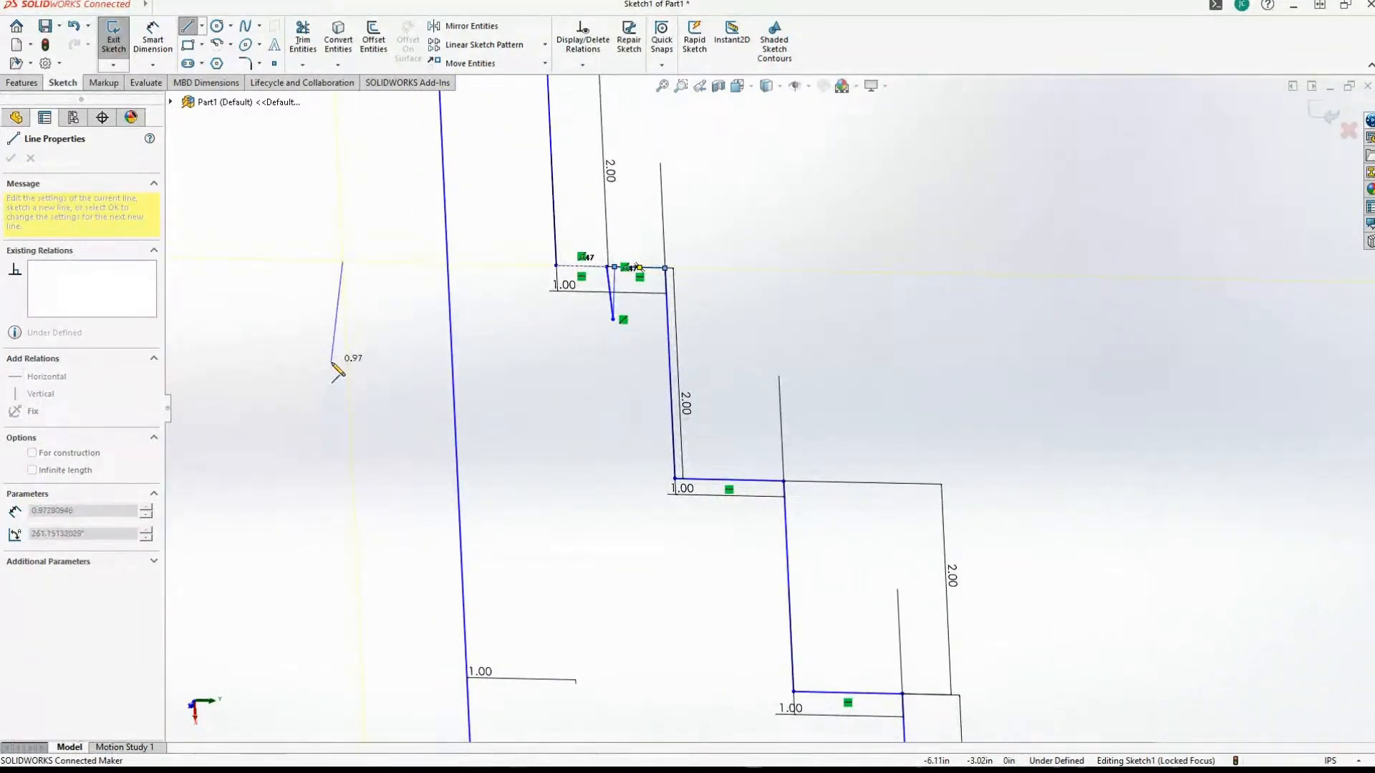
key(Escape)
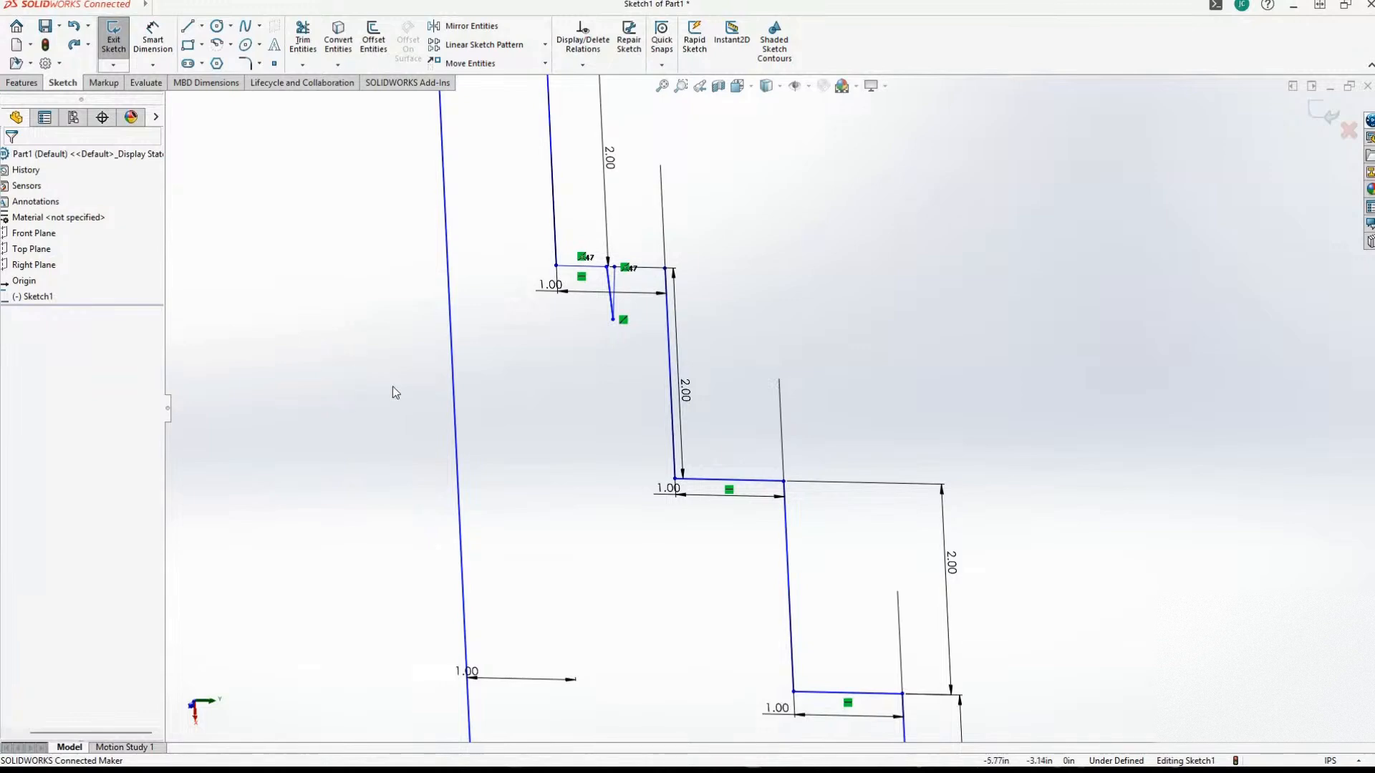
scroll(660, 362, up, 2)
scroll(660, 362, down, 4)
scroll(655, 332, down, 5)
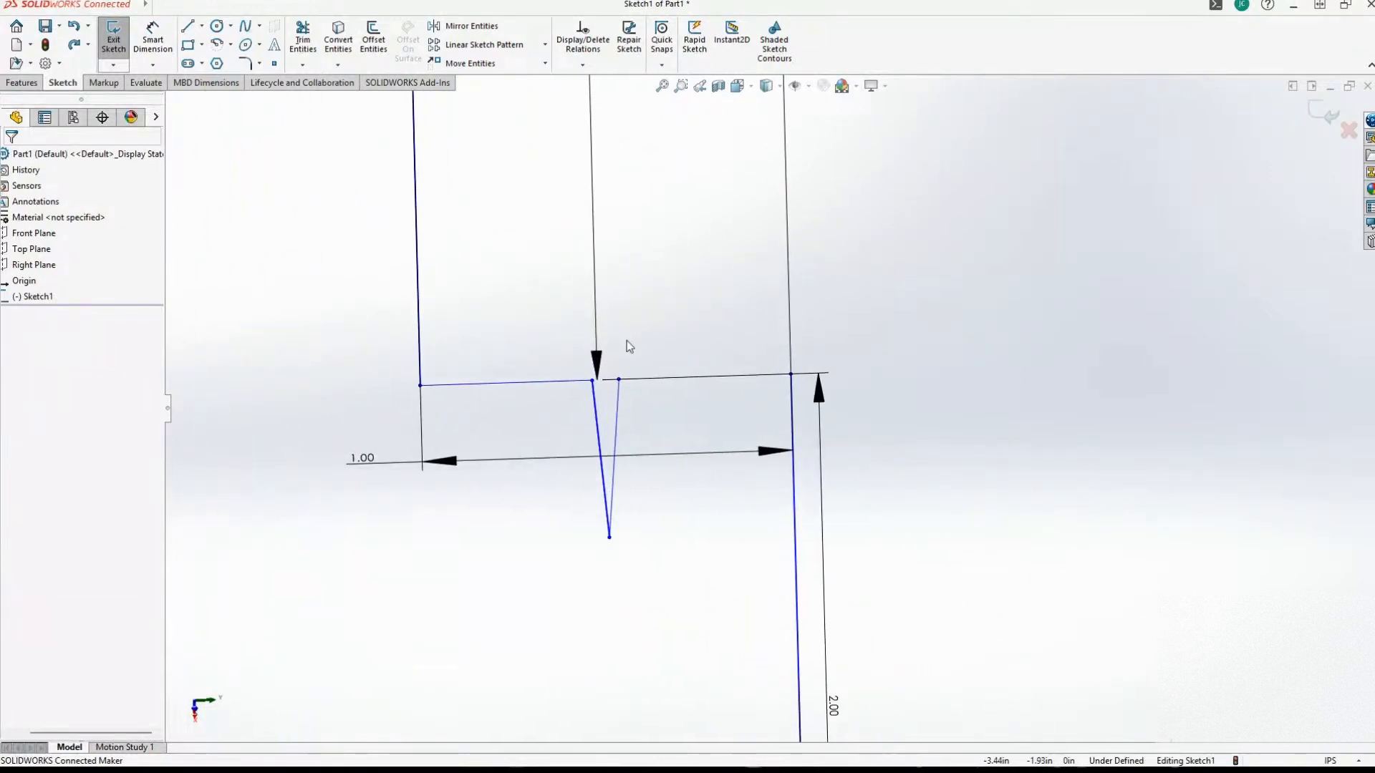
click(188, 26)
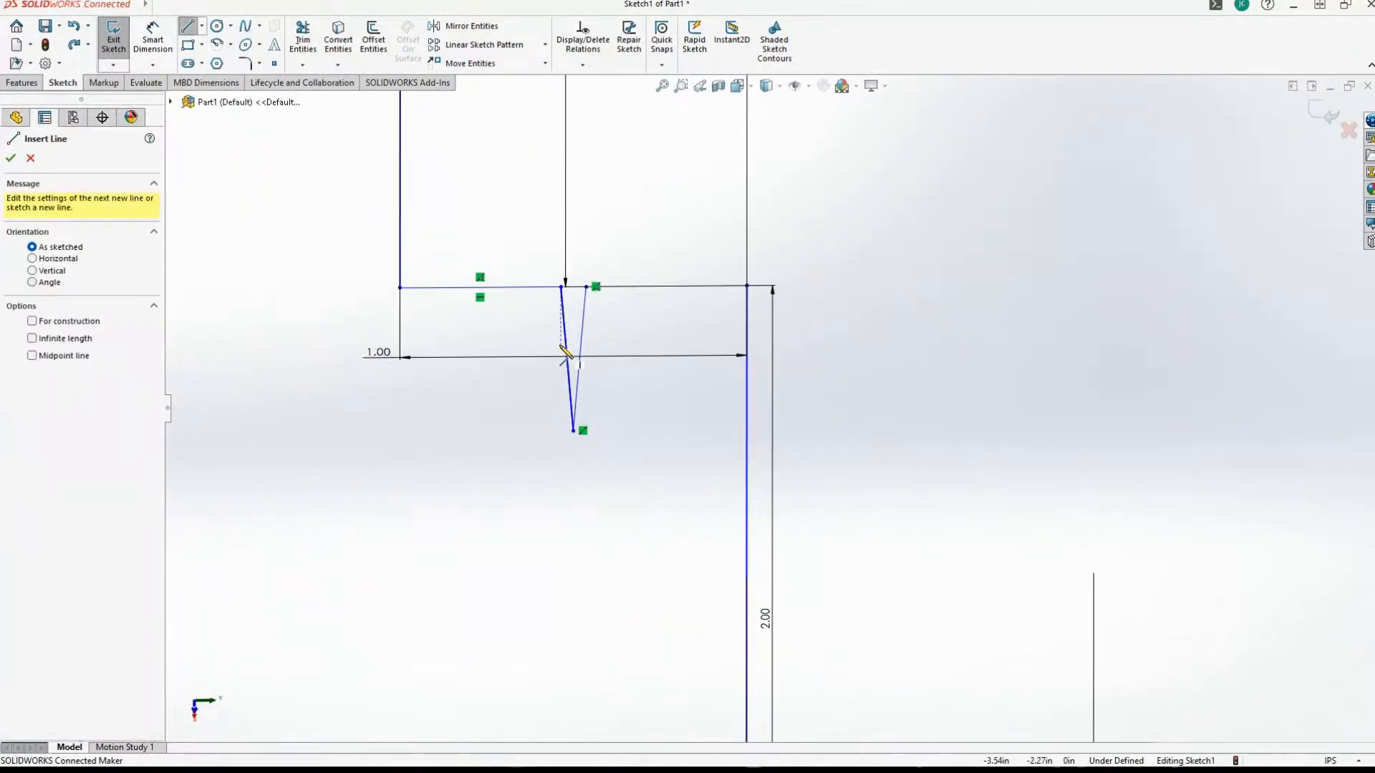
click(747, 286)
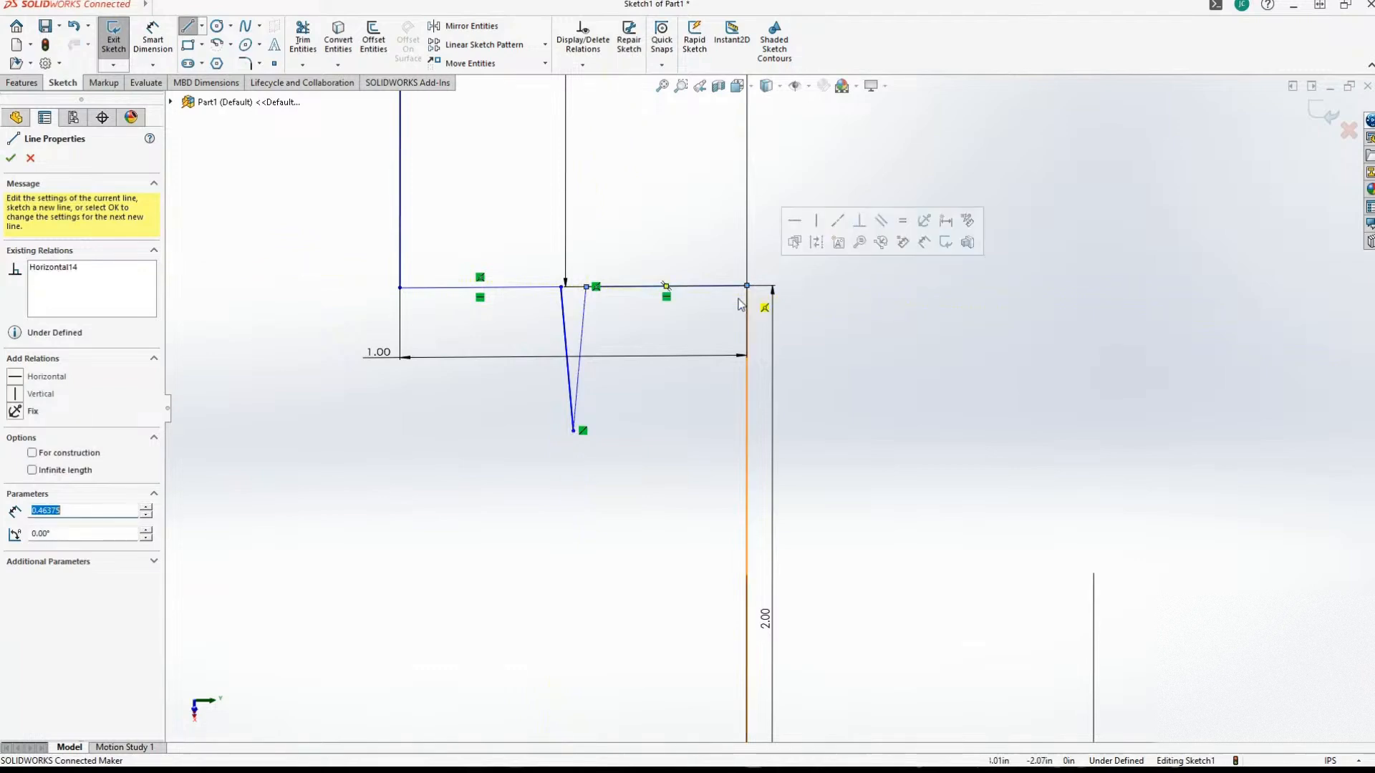
scroll(237, 179, up, 1)
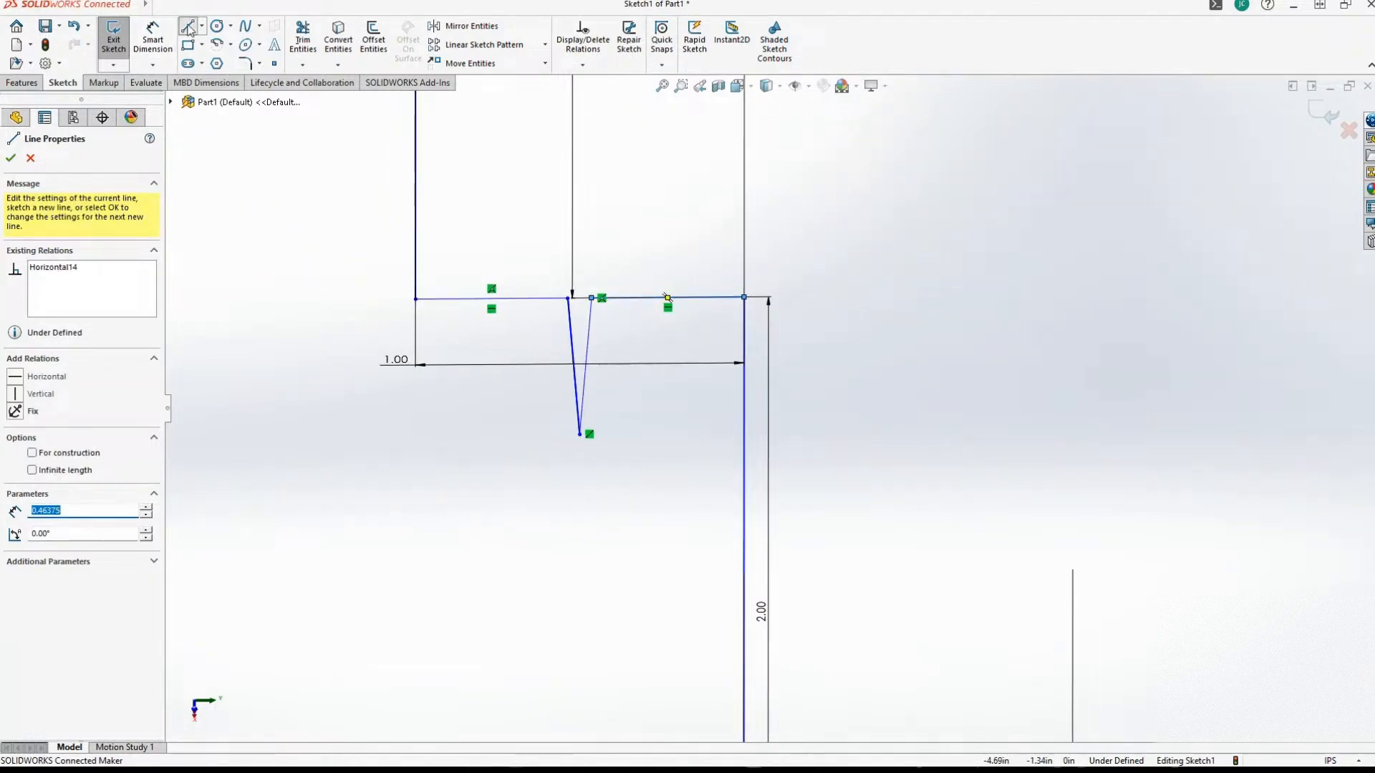
click(188, 26)
Examine the V-notch's slanted lines and the ledge segments on both sides of it.
scroll(430, 401, up, 3)
mouse_move(472, 423)
middle_down()
mouse_move(521, 484)
mouse_move(565, 476)
mouse_move(792, 523)
middle_up()
scroll(521, 486, up, 2)
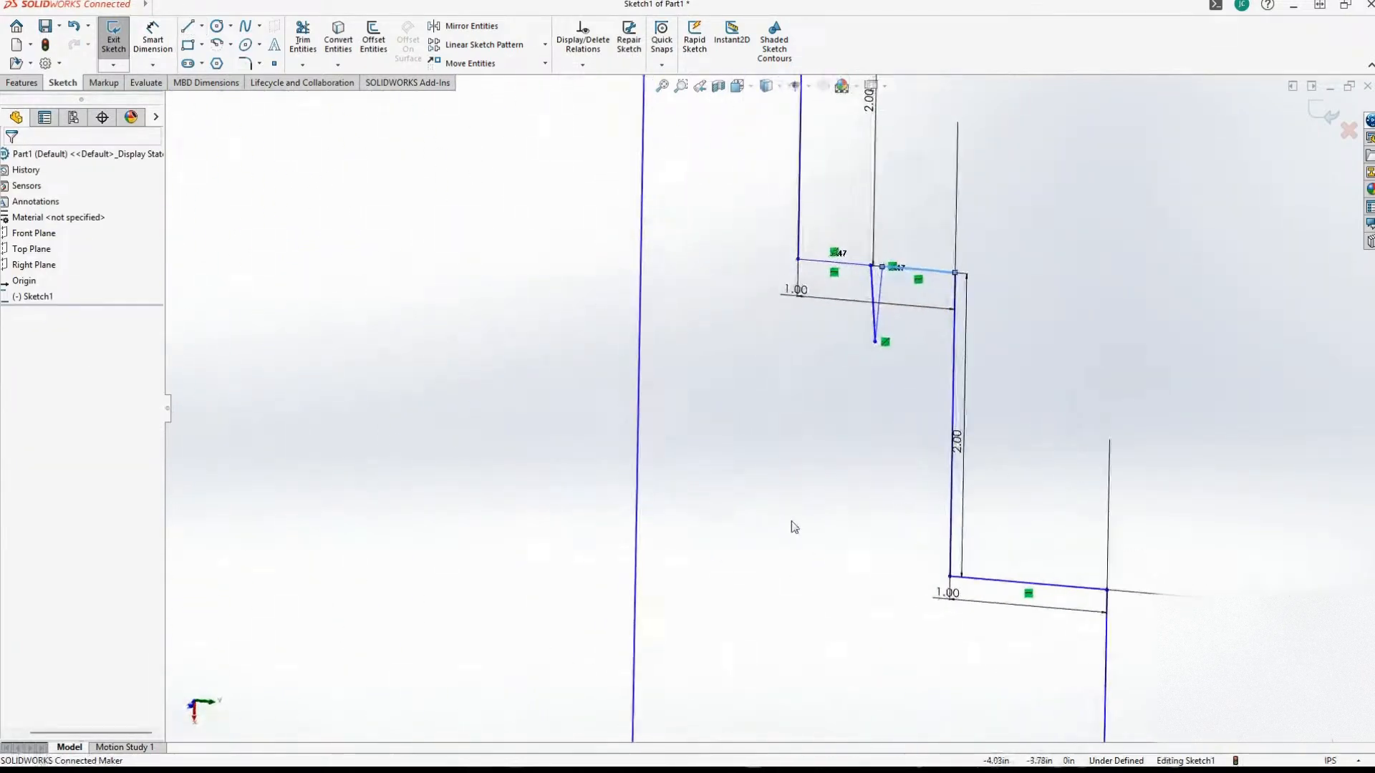
scroll(793, 523, down, 3)
scroll(794, 527, up, 4)
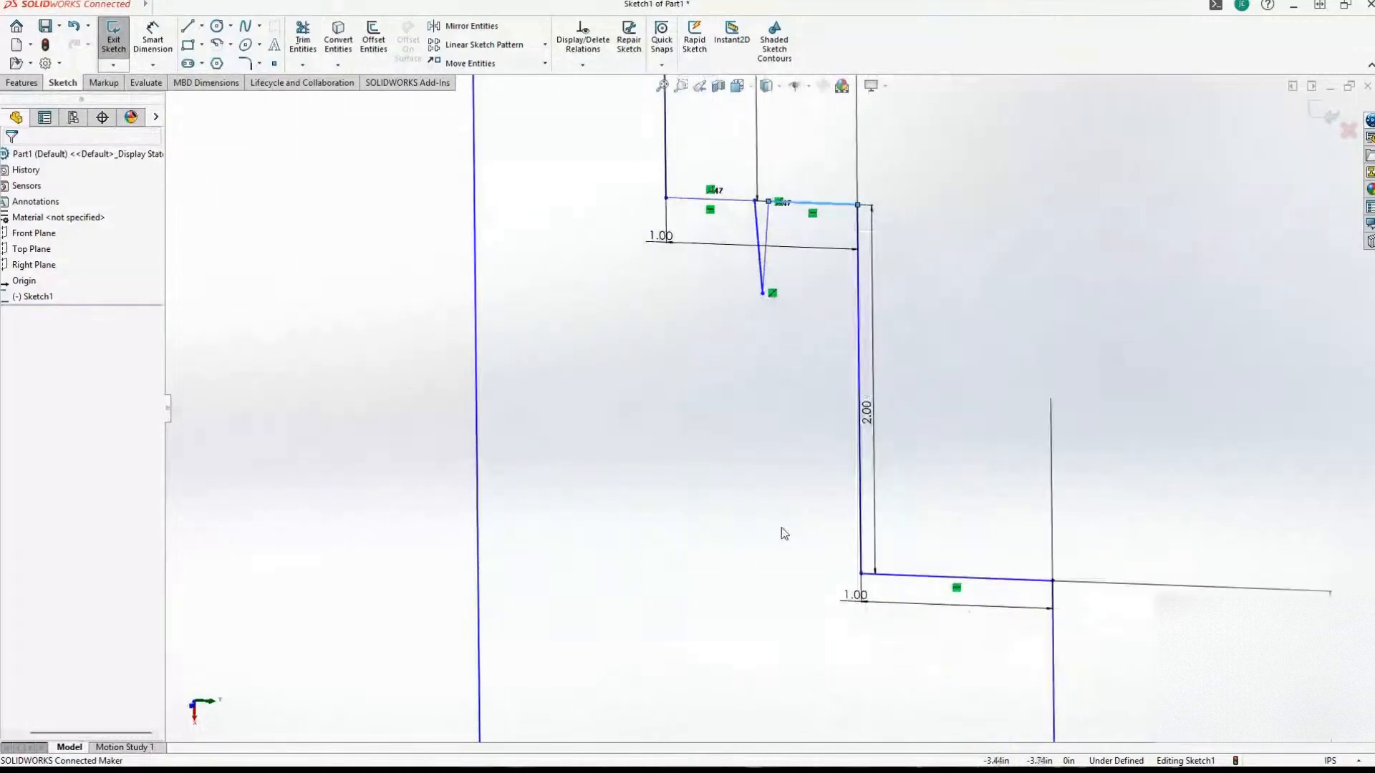
scroll(781, 527, up, 3)
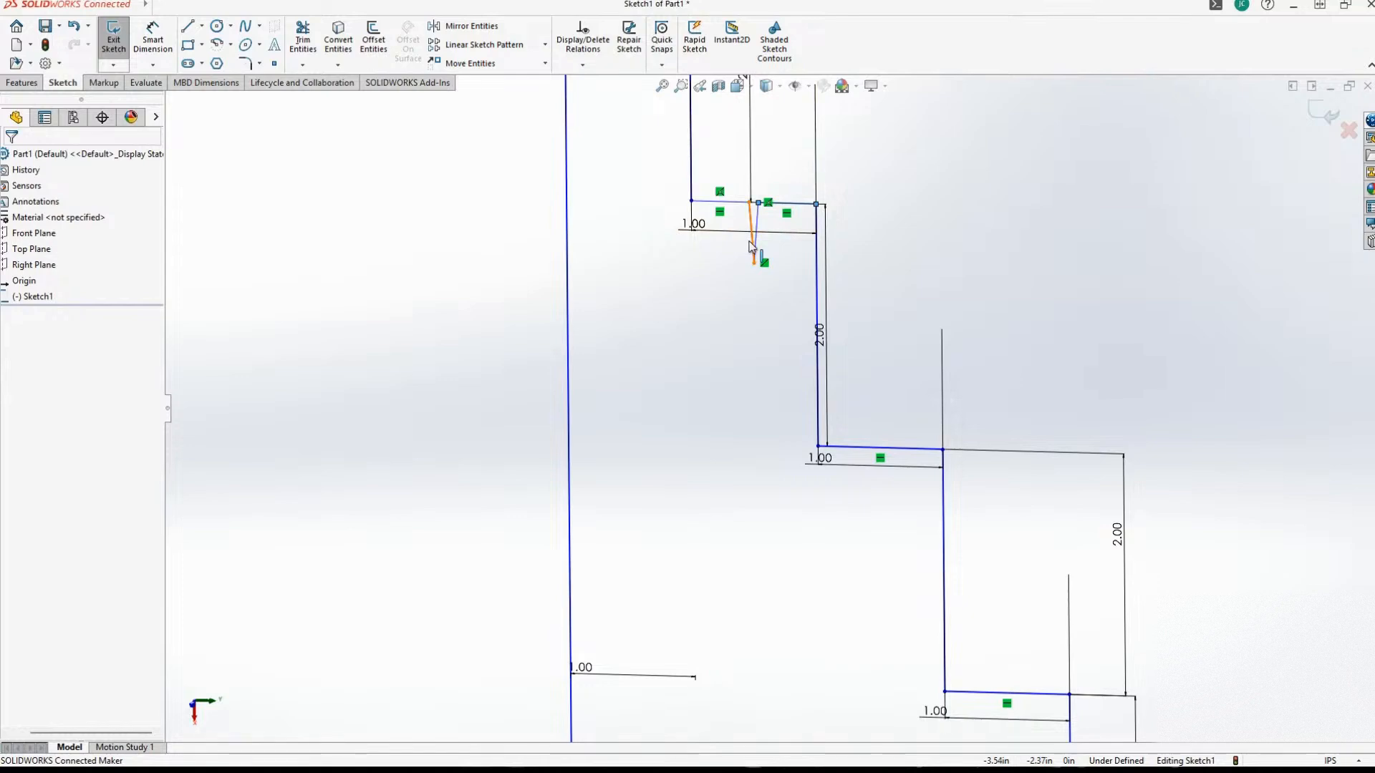
scroll(723, 454, down, 3)
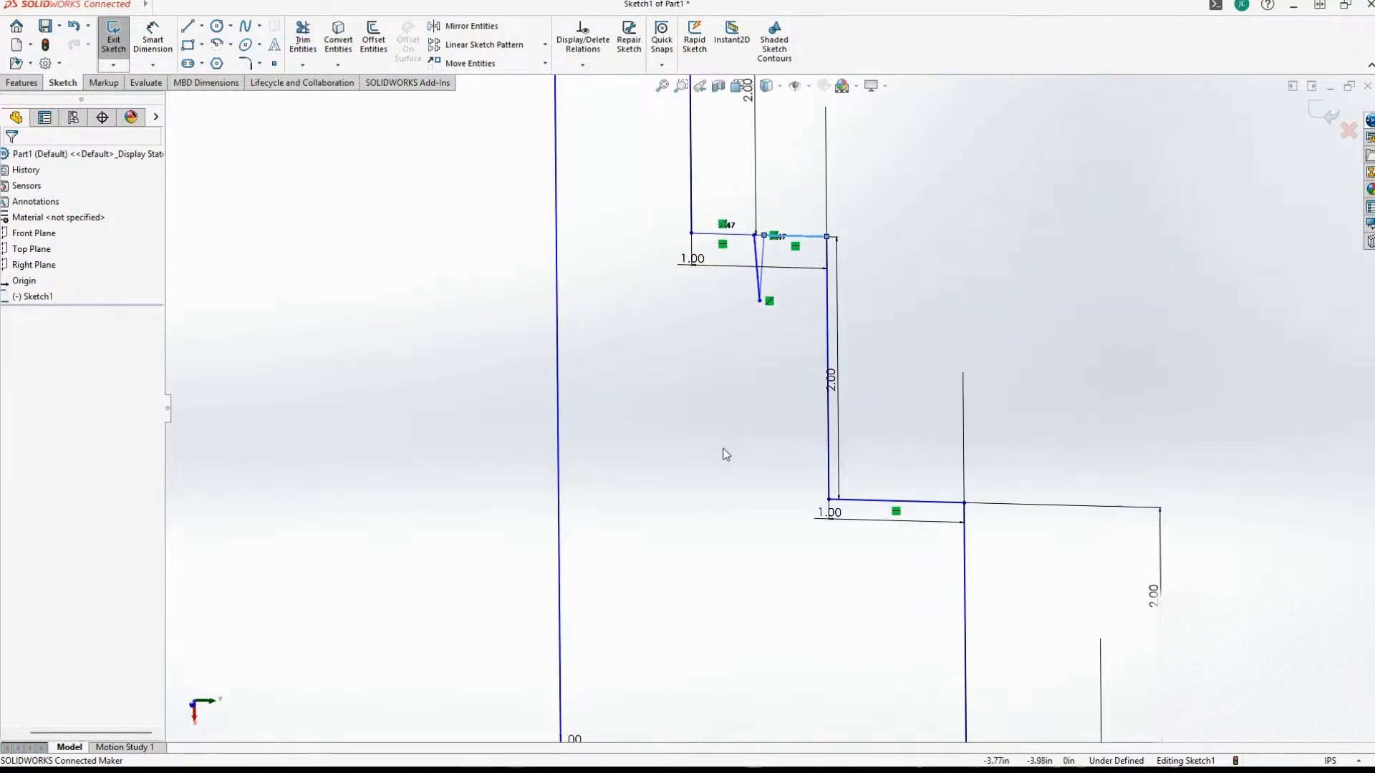
Window-select the V-notch lines with the adjoining first-ledge segments and 1.00 dimension, and clear the selection.
drag(739, 228, 819, 365)
scroll(702, 326, down, 2)
drag(647, 204, 1042, 389)
scroll(825, 331, up, 5)
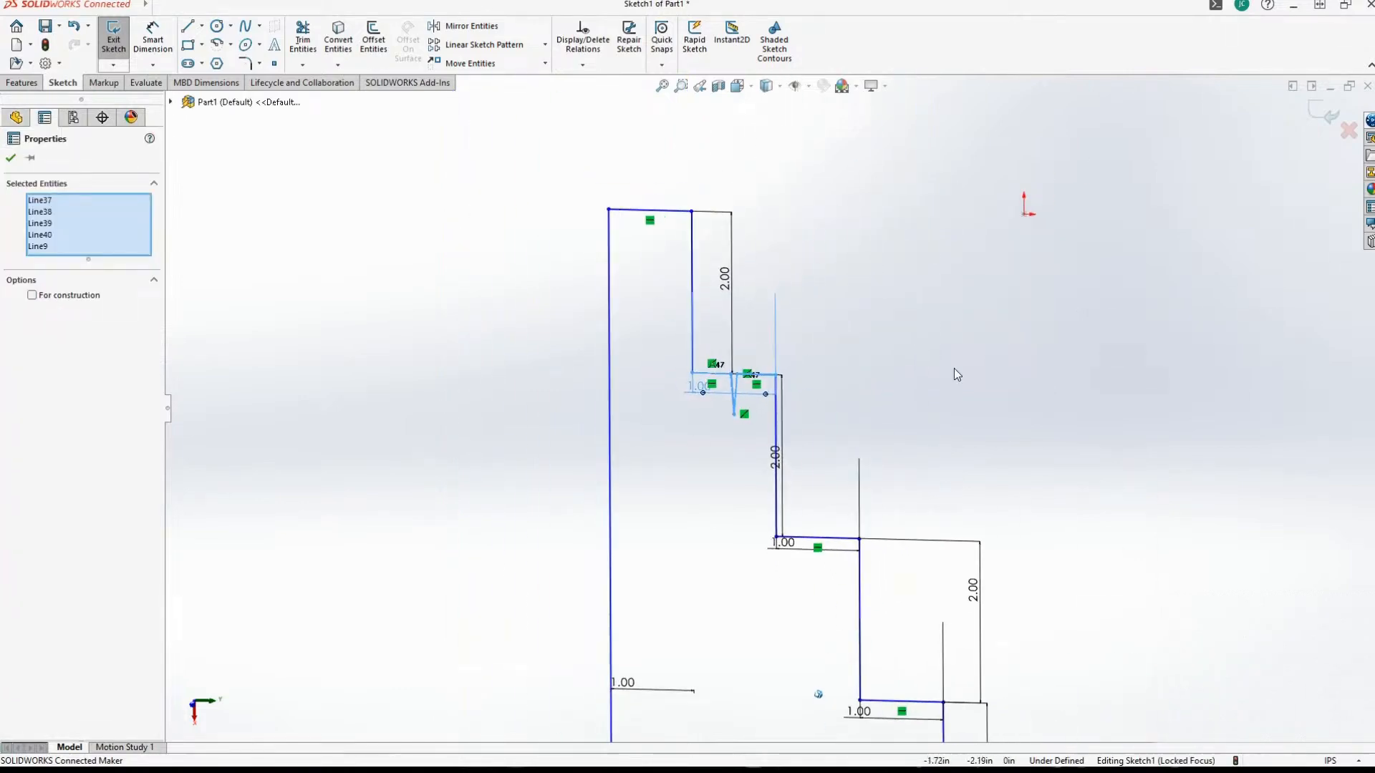
right_click(762, 382)
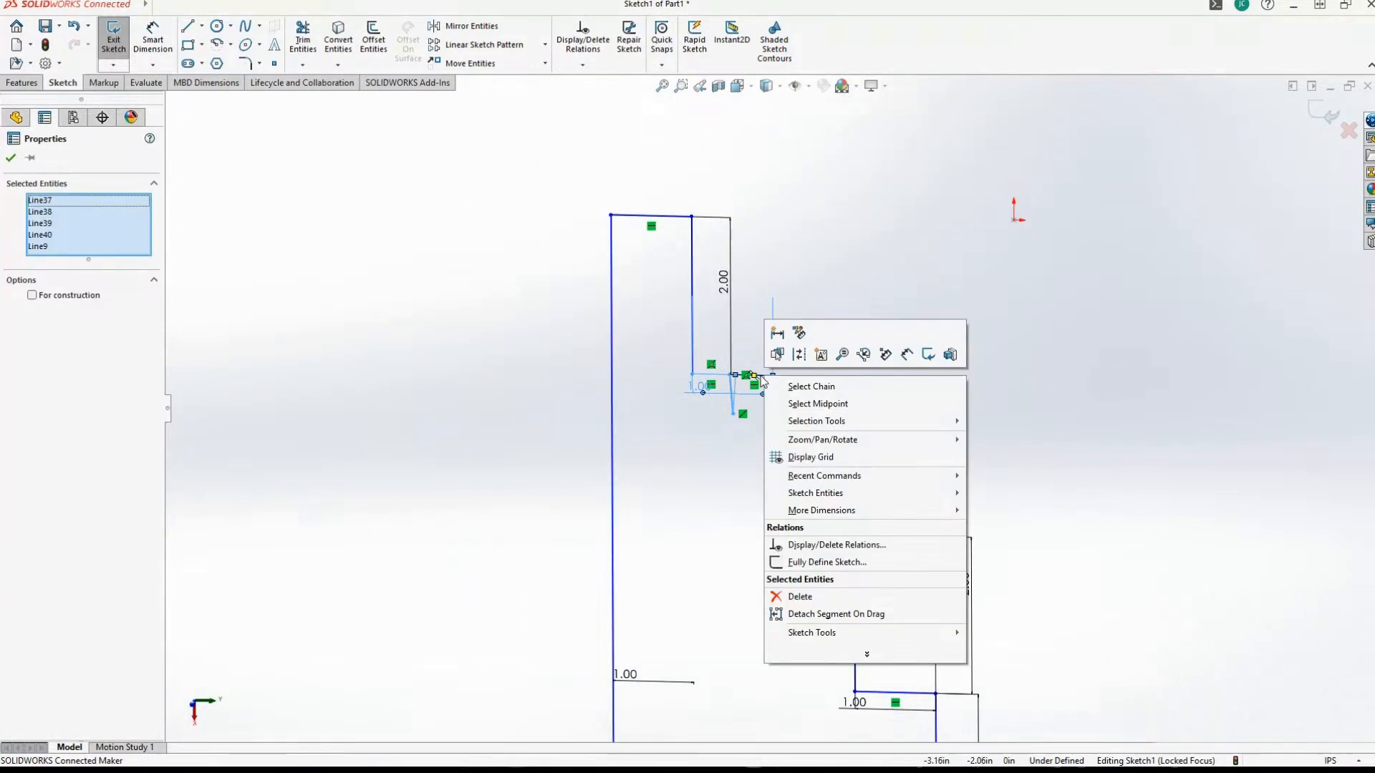
click(1128, 287)
mouse_move(1131, 290)
middle_down()
mouse_move(1192, 376)
mouse_move(1010, 388)
middle_up()
scroll(733, 258, down, 4)
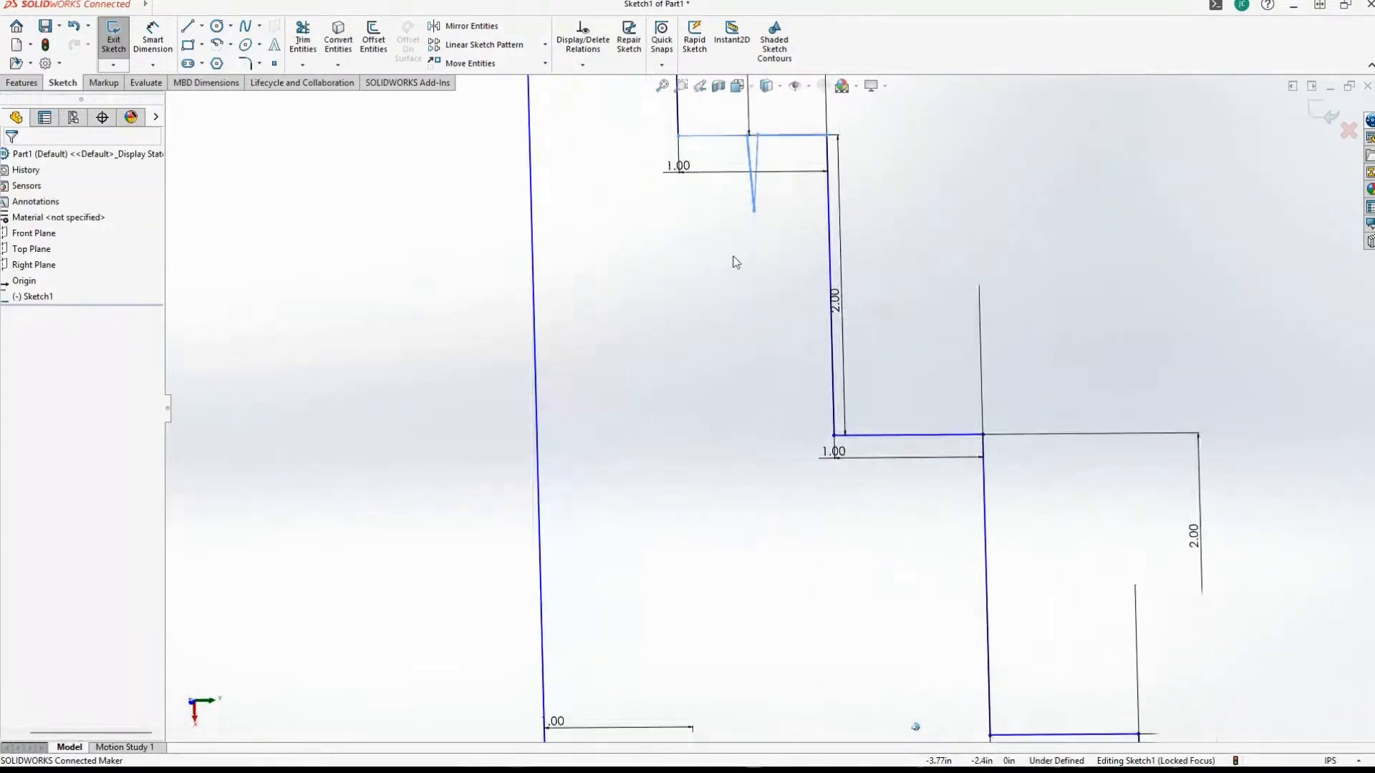
Examine the whole stepped profile, comparing the notched first ledge with the remaining ledges.
click(188, 28)
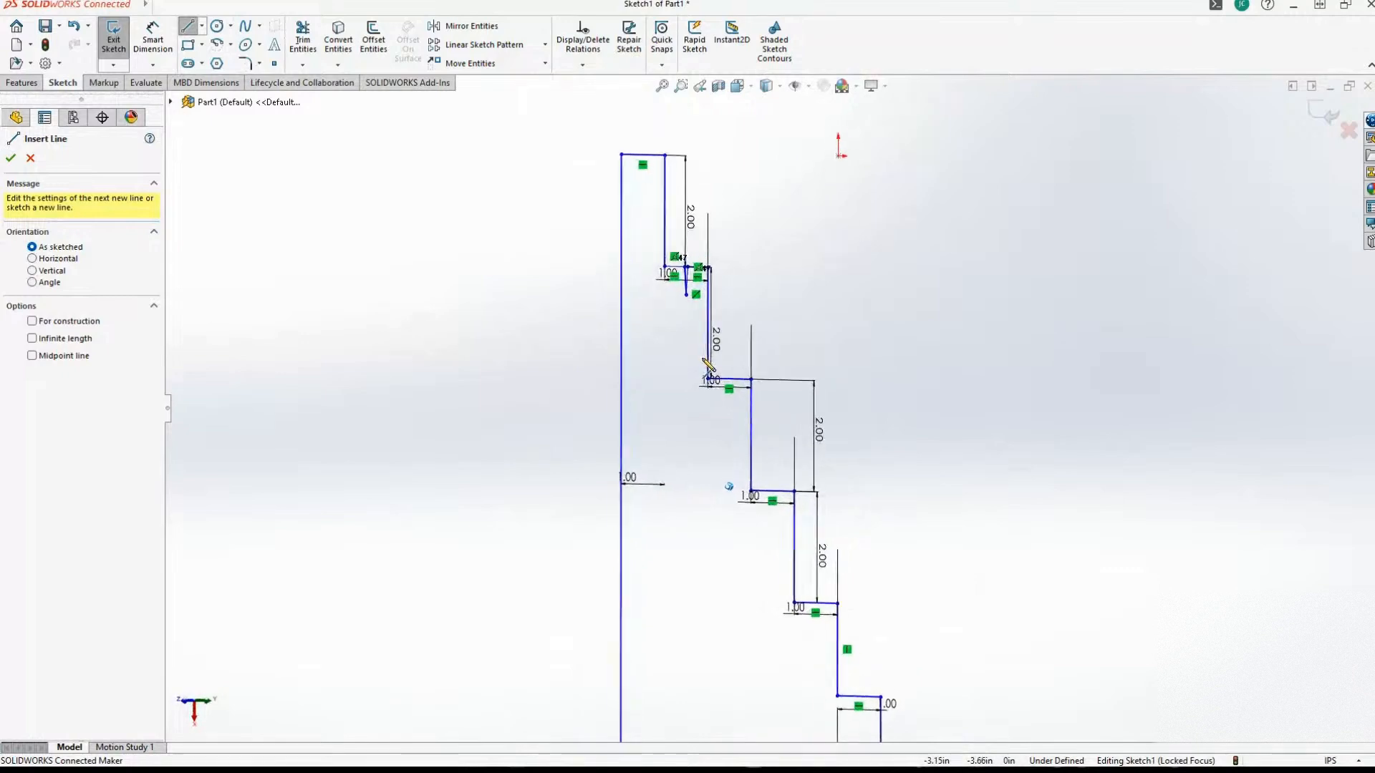
scroll(745, 359, down, 4)
scroll(838, 505, up, 4)
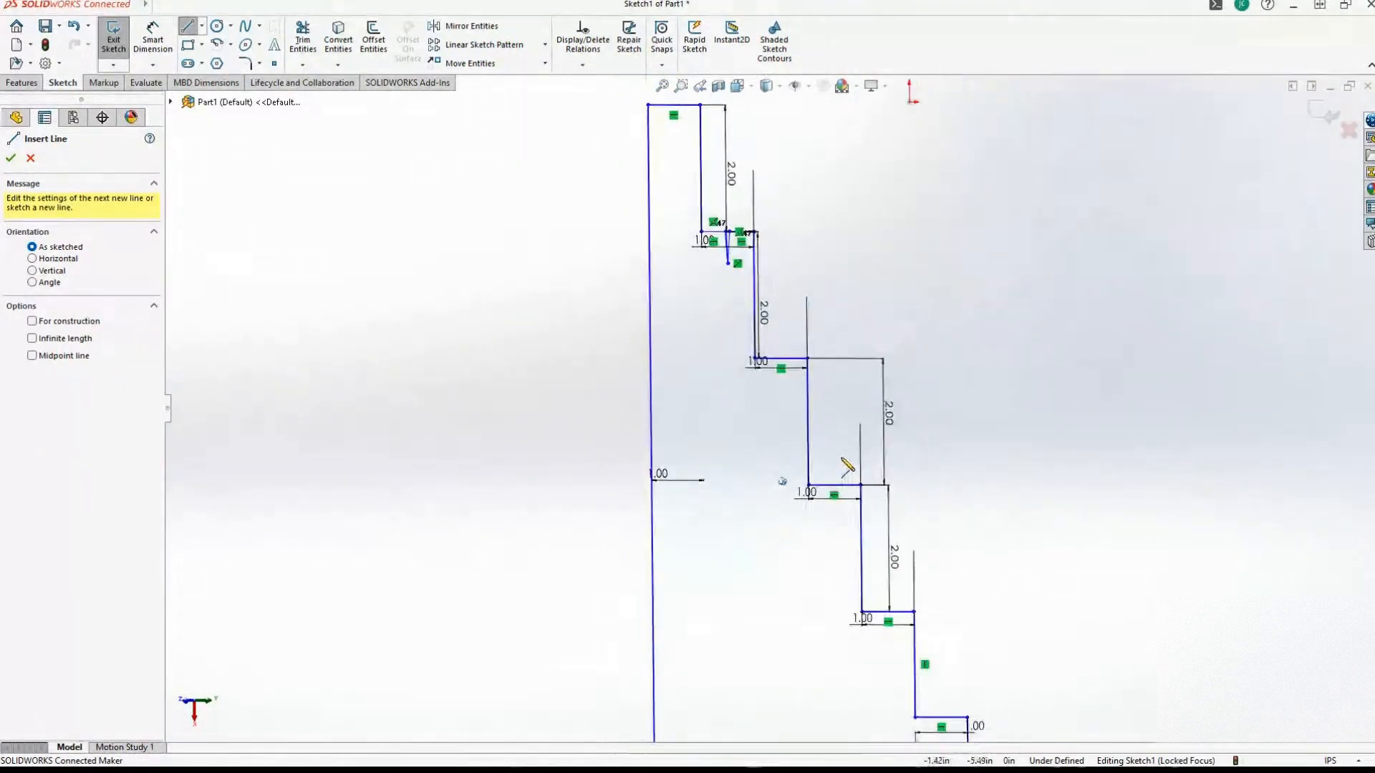
scroll(899, 563, up, 2)
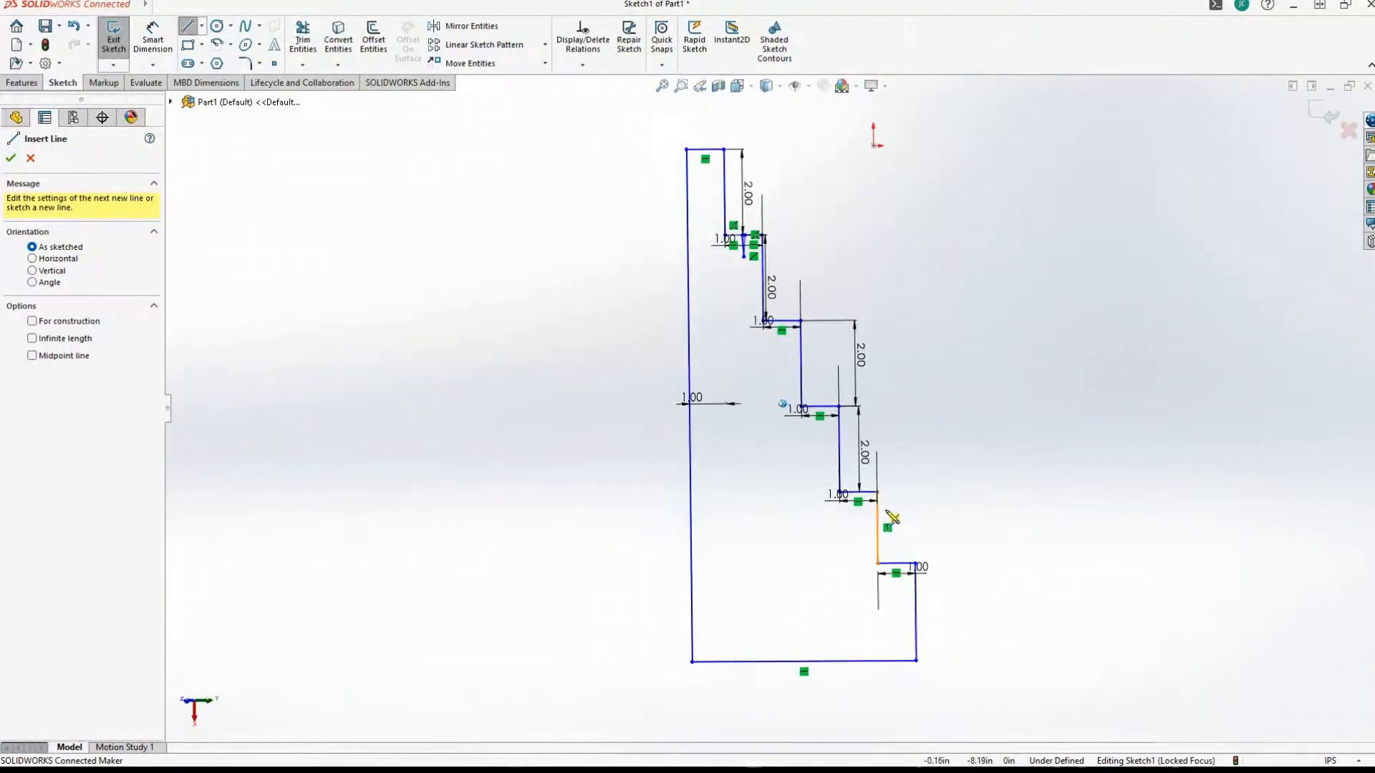
scroll(886, 520, down, 2)
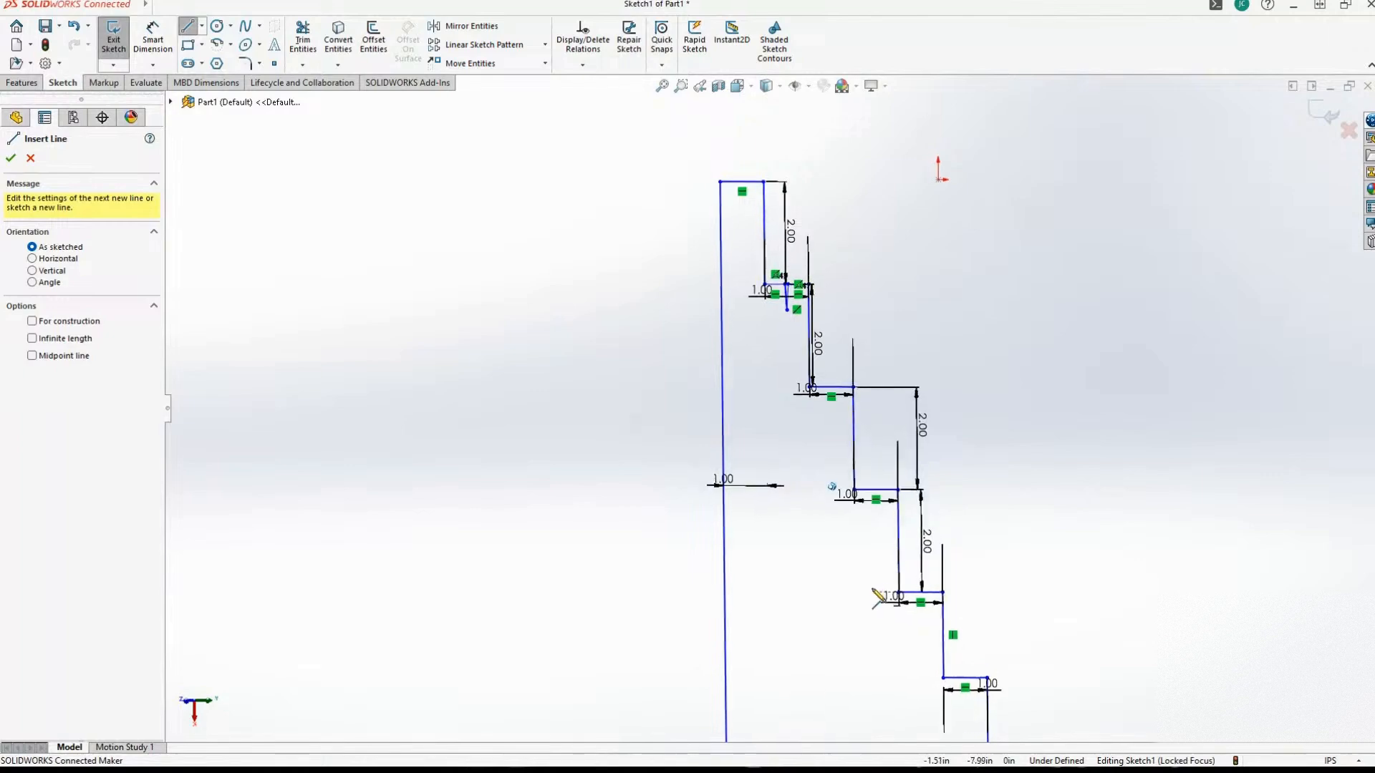
scroll(871, 509, down, 1)
mouse_move(868, 504)
middle_down()
mouse_move(804, 551)
mouse_move(743, 473)
mouse_move(706, 491)
mouse_move(705, 515)
mouse_move(759, 520)
middle_up()
scroll(743, 473, up, 3)
scroll(742, 474, down, 2)
scroll(729, 467, down, 1)
scroll(706, 357, up, 2)
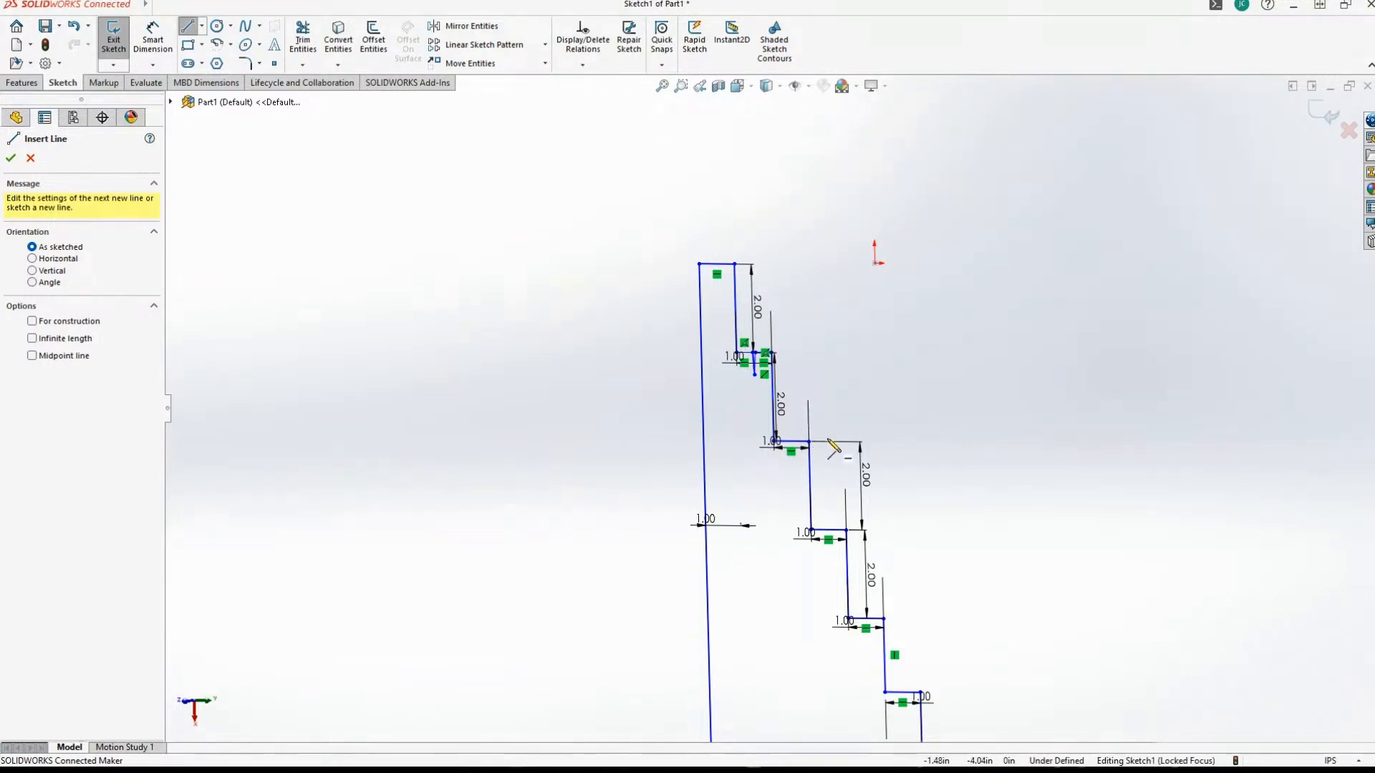
middle_drag(796, 526, 779, 528)
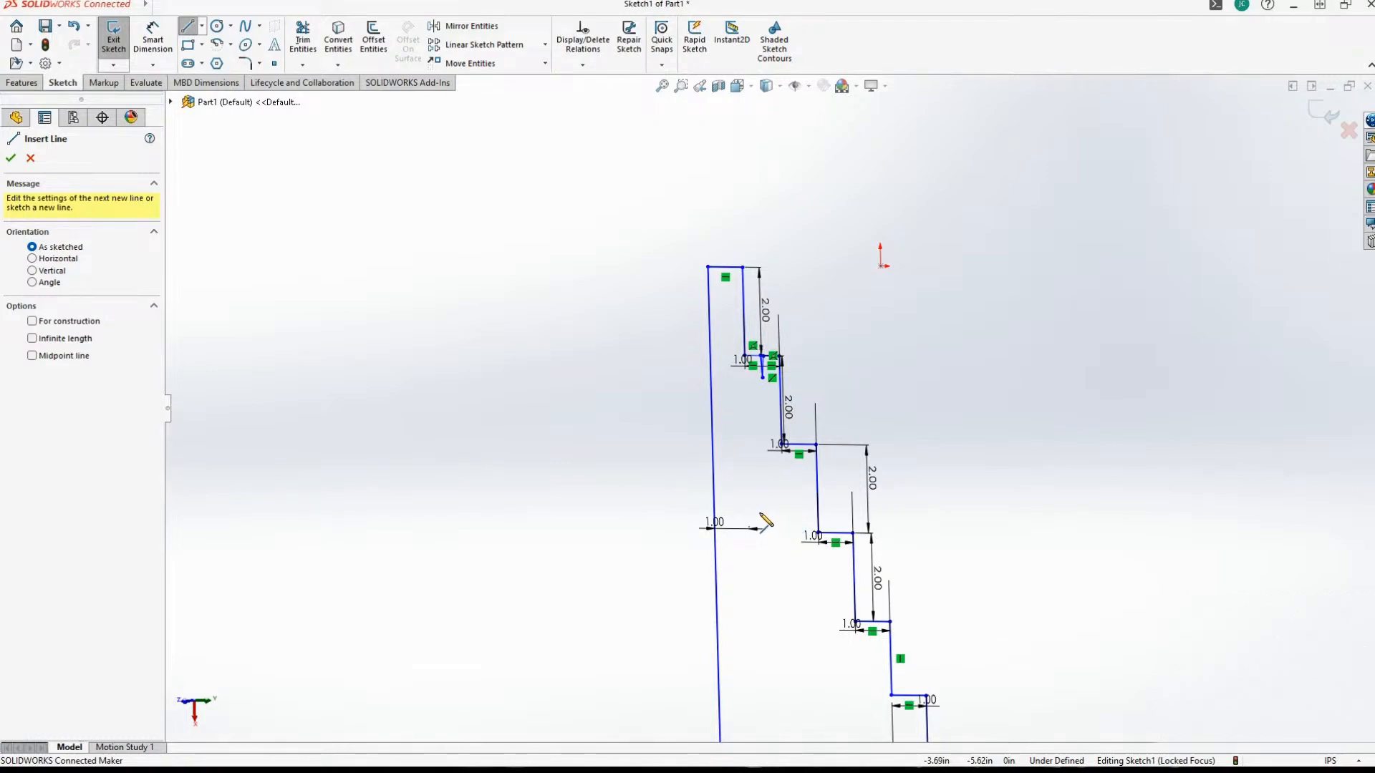
mouse_move(760, 514)
middle_down()
mouse_move(789, 389)
mouse_move(783, 454)
middle_up()
scroll(783, 454, down, 5)
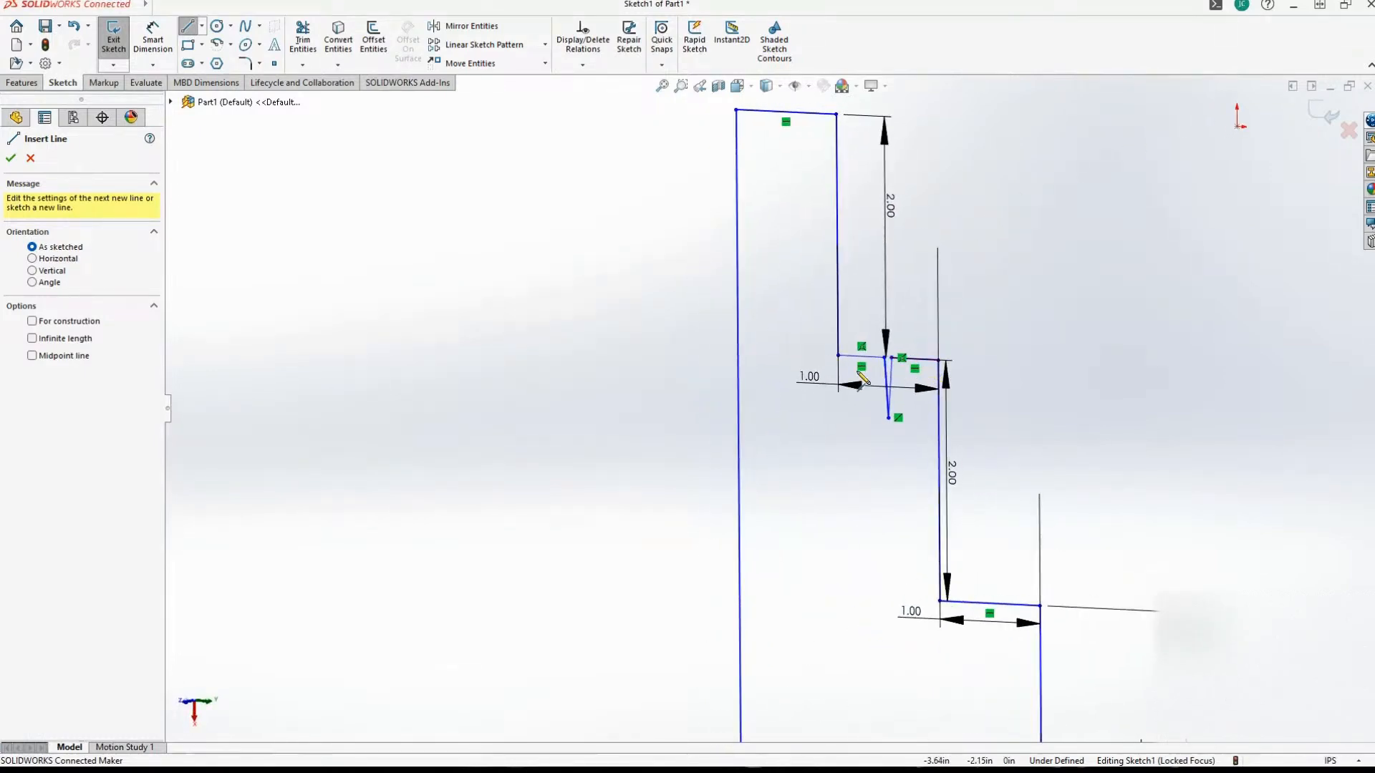
scroll(862, 373, up, 1)
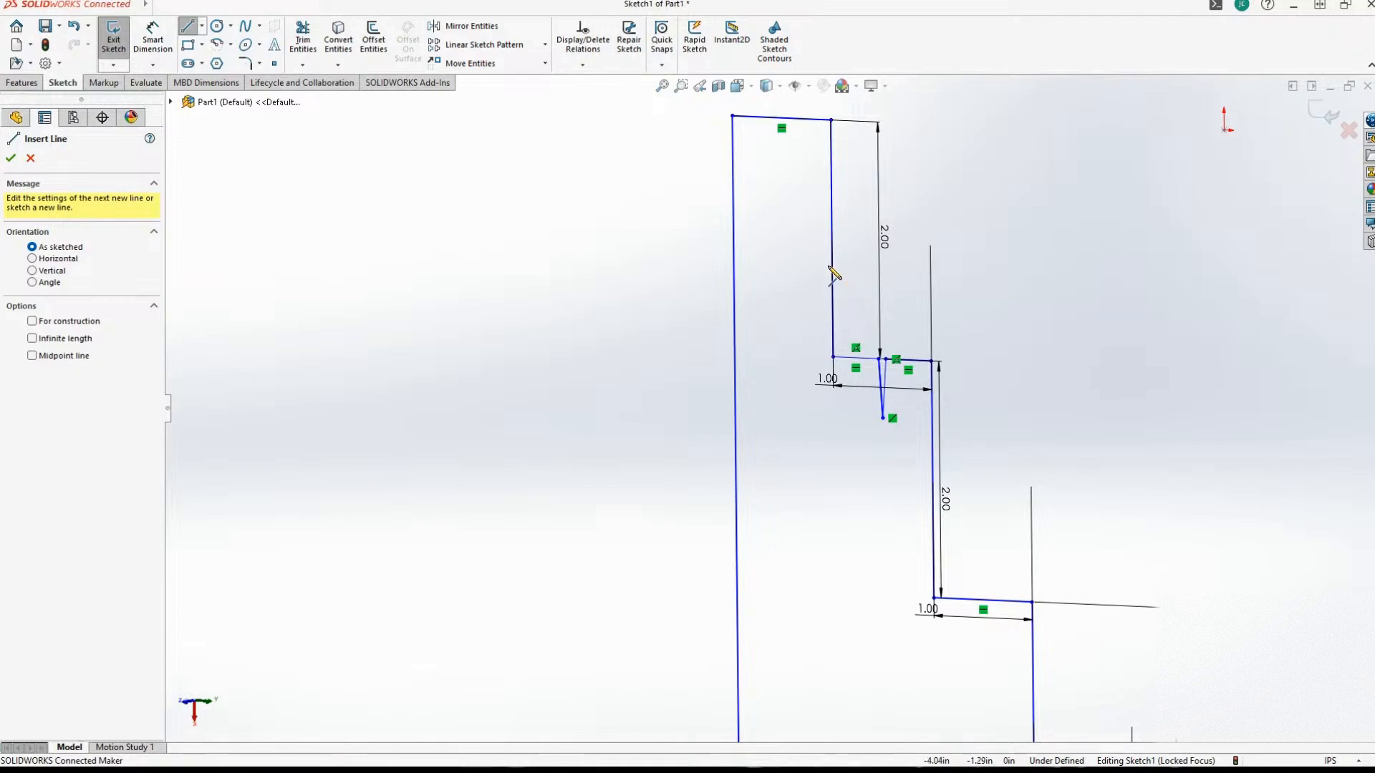
scroll(762, 501, up, 3)
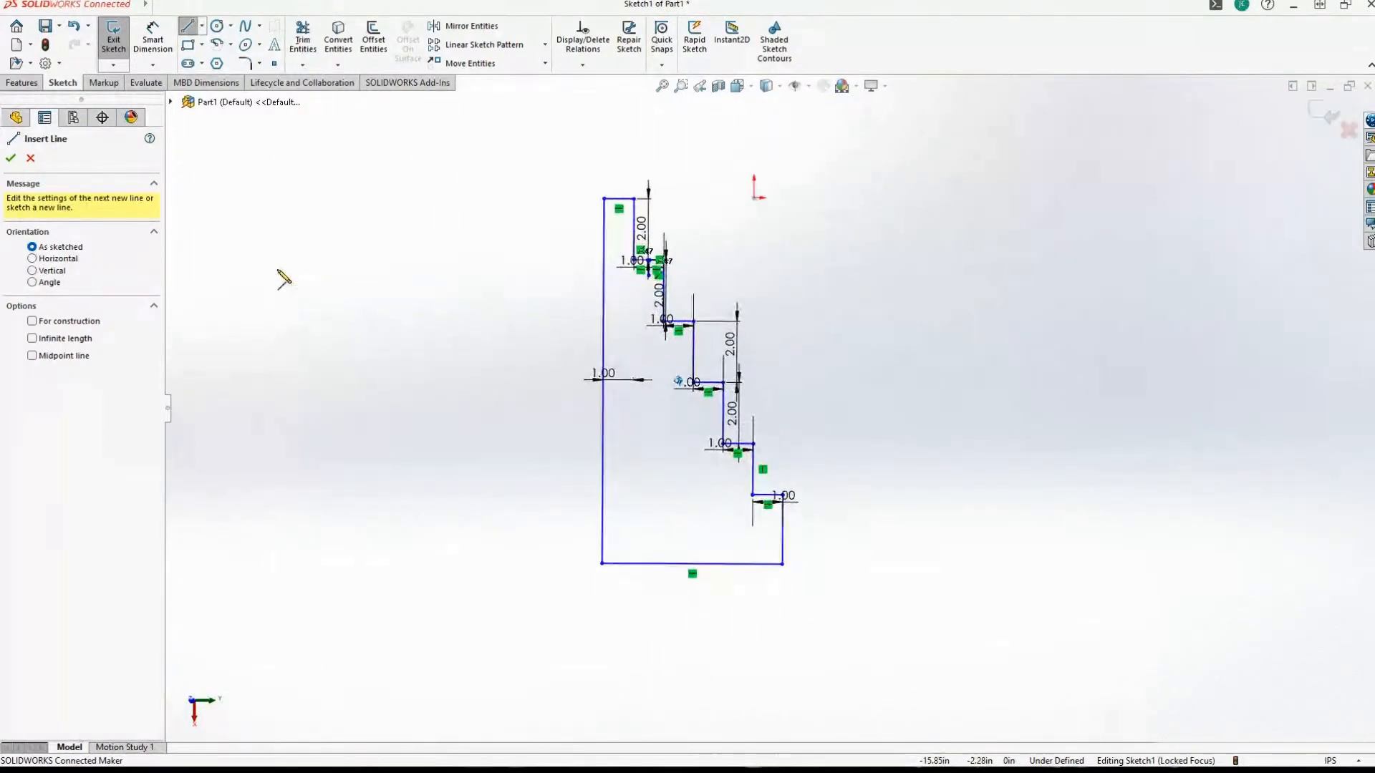
Exit the stepped profile sketch and start saving the part to this PC.
click(113, 40)
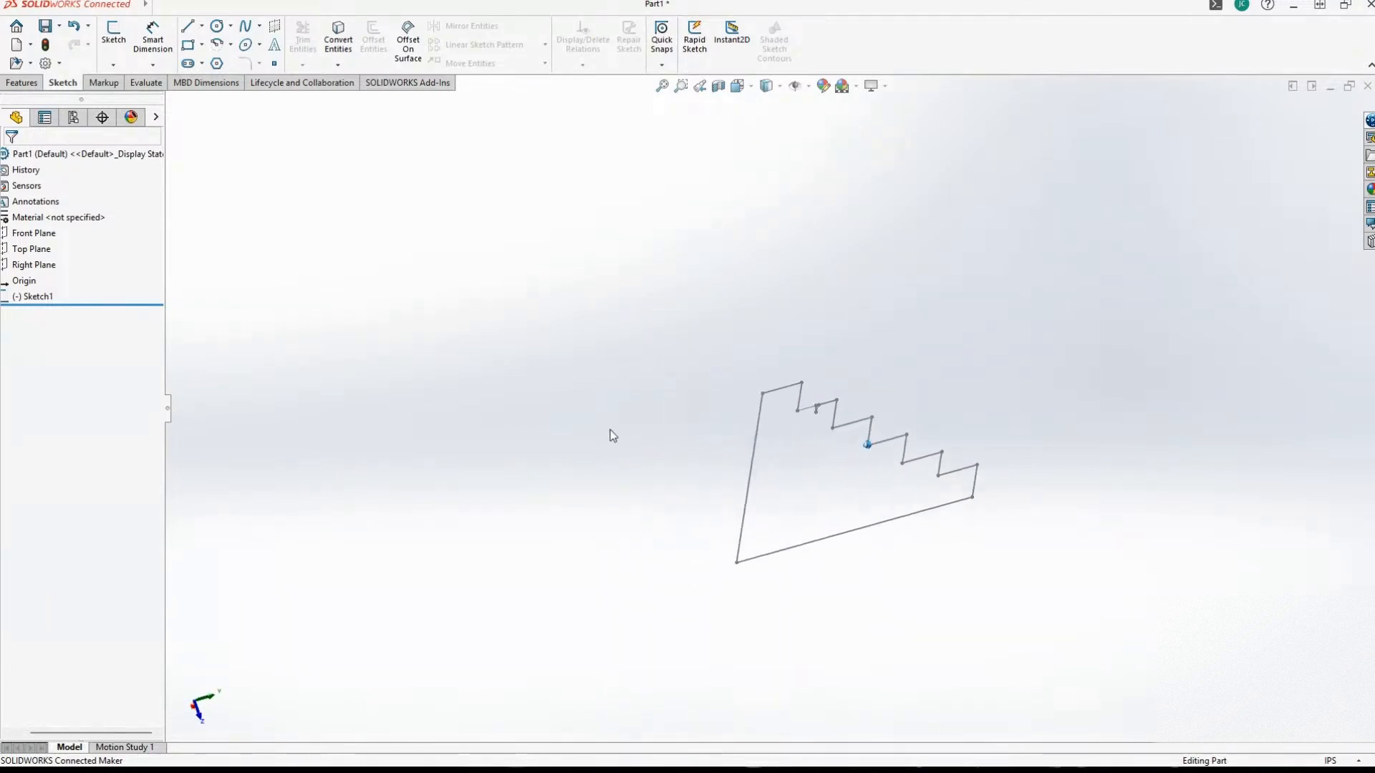
click(59, 26)
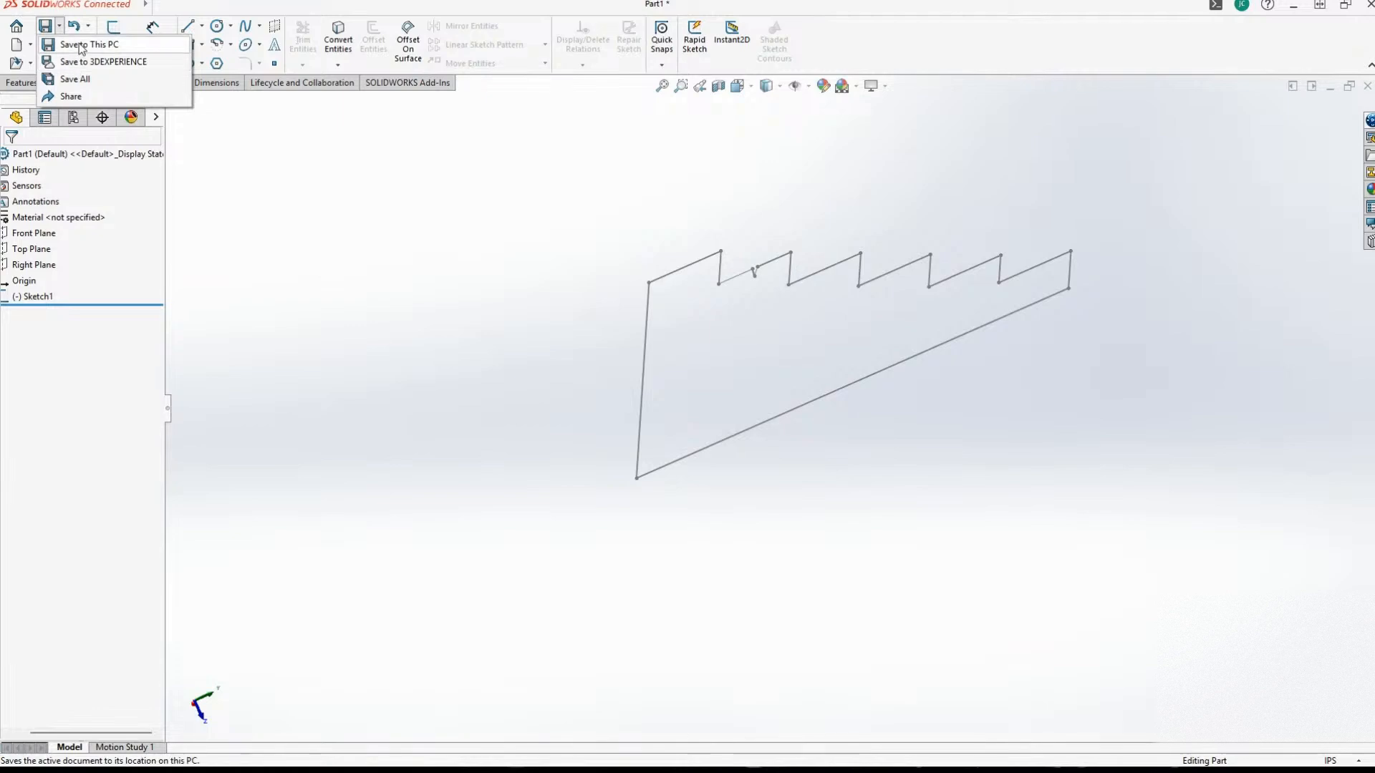
click(80, 45)
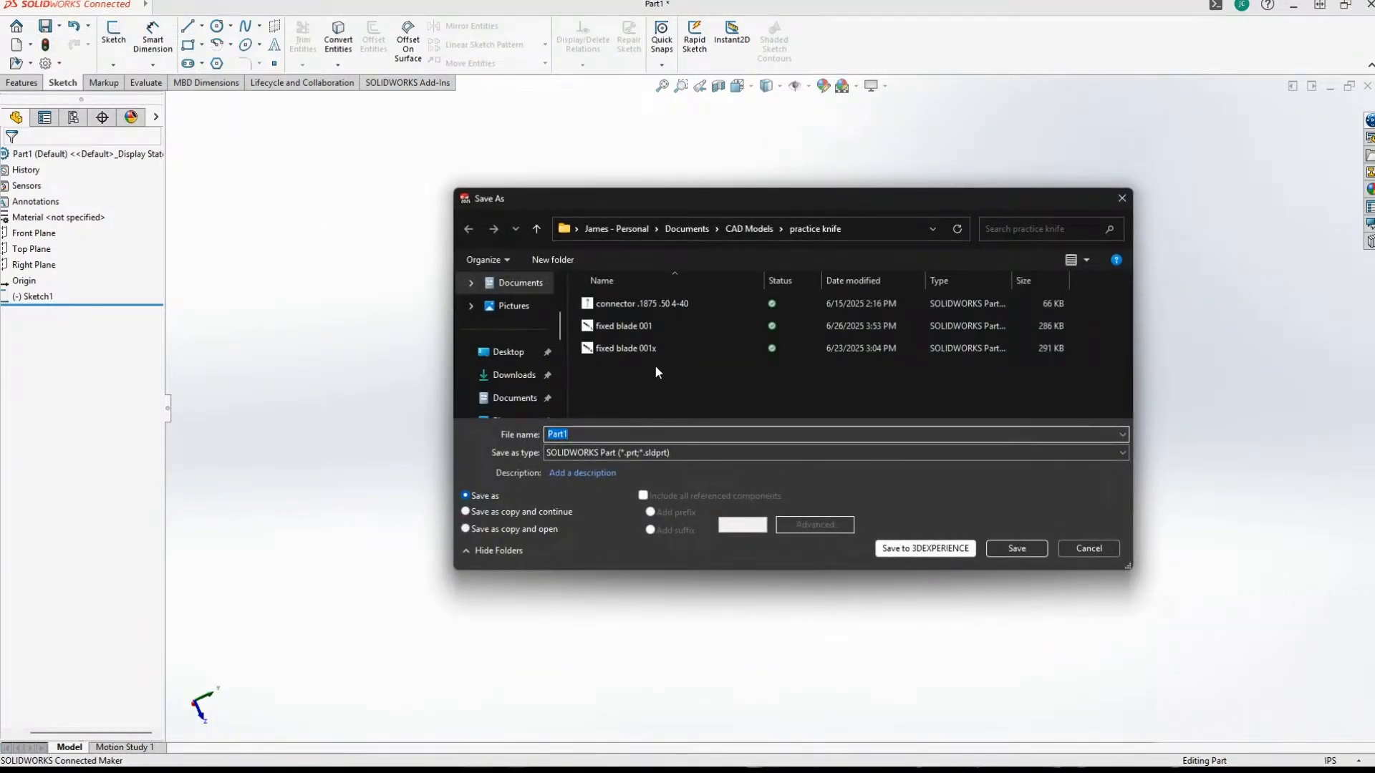
Create a folder named Knife Stand inside CAD Models and open it as the save location.
click(766, 229)
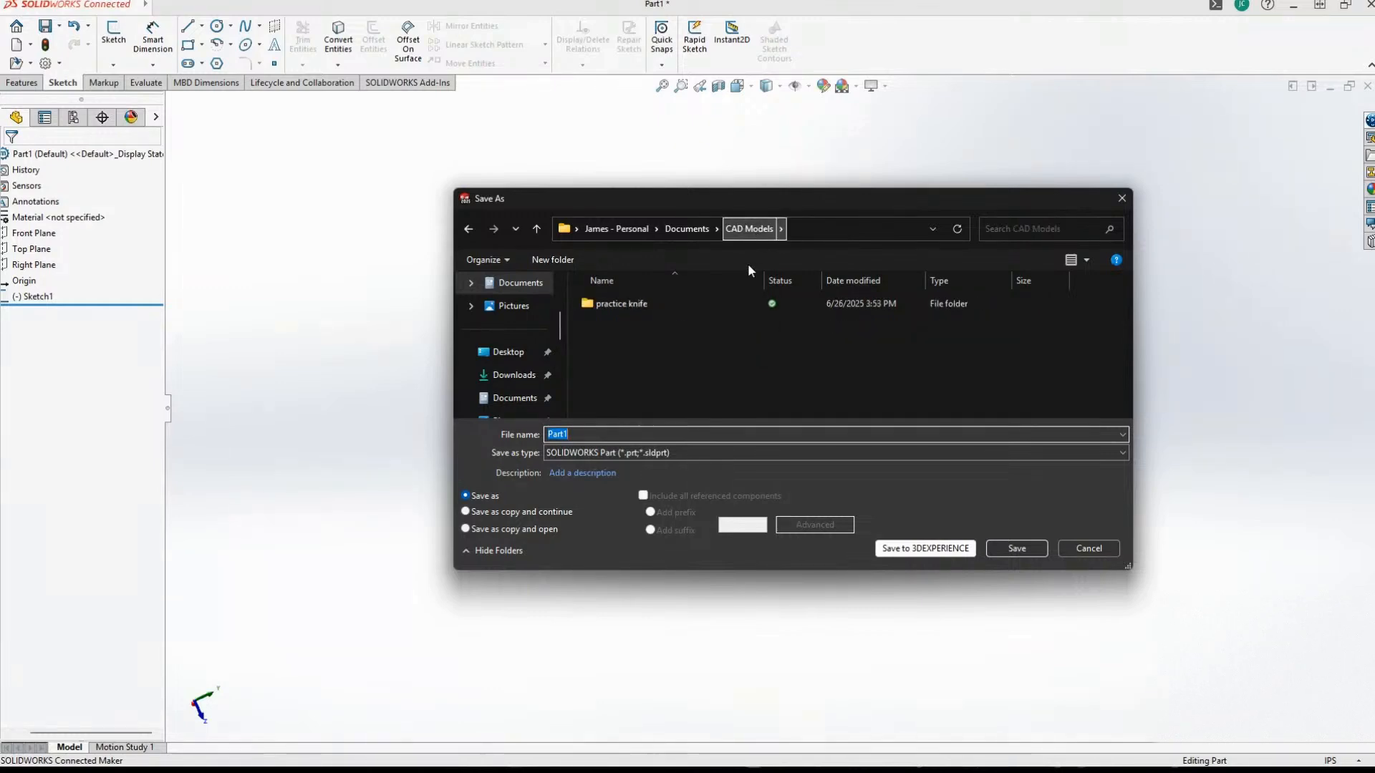
click(553, 256)
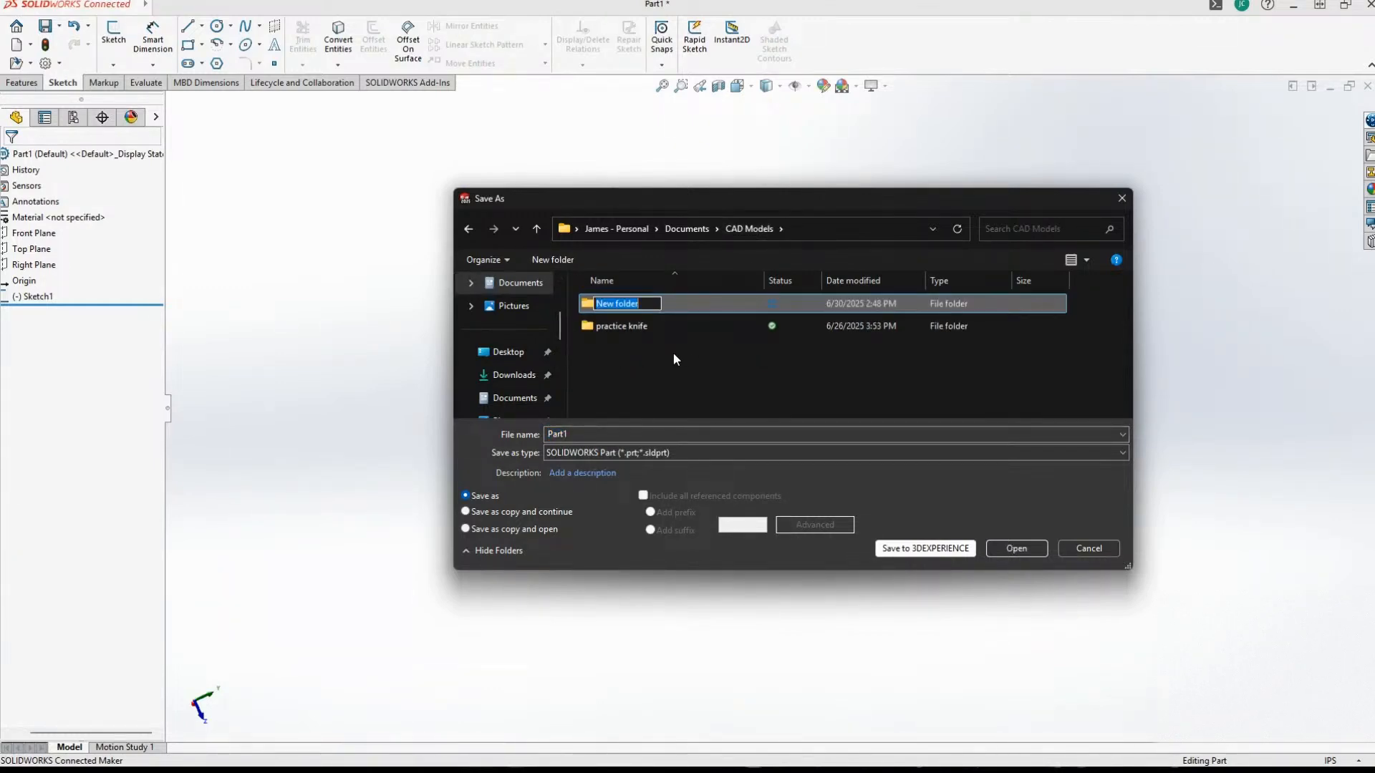
text(Knife Stand)
key(Return)
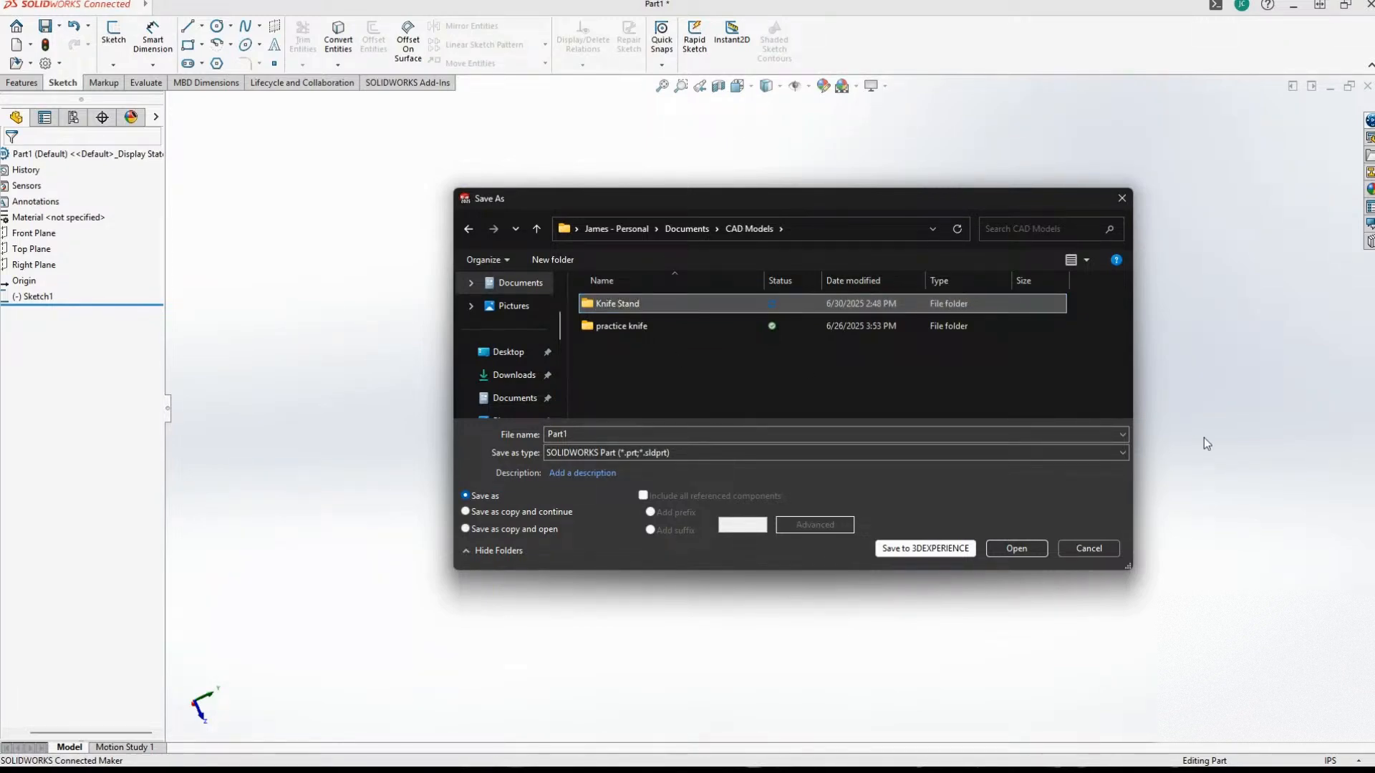
double_click(599, 303)
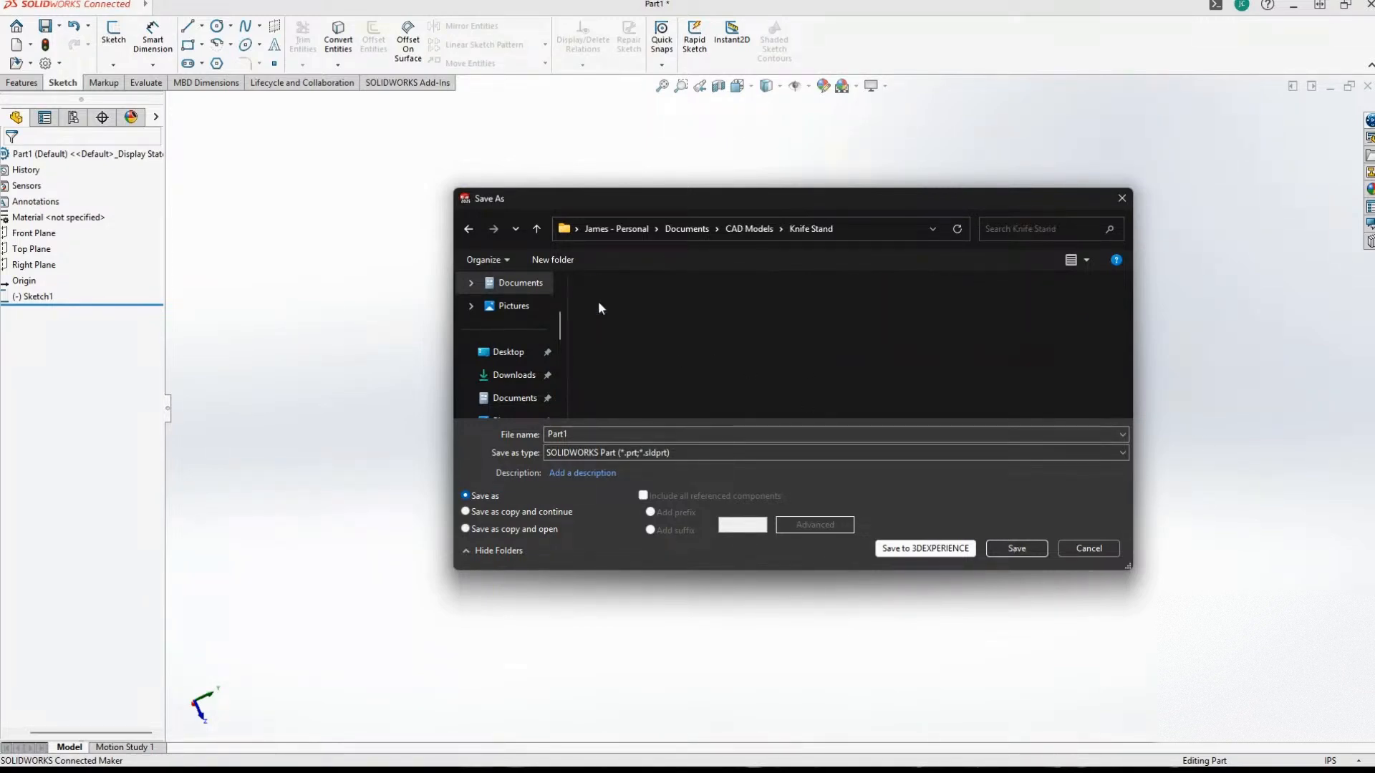
Save the part in the Knife Stand folder under a name beginning with "Side boa", and cancel the save to 3DEXPERIENCE.
double_click(580, 433)
text(S)
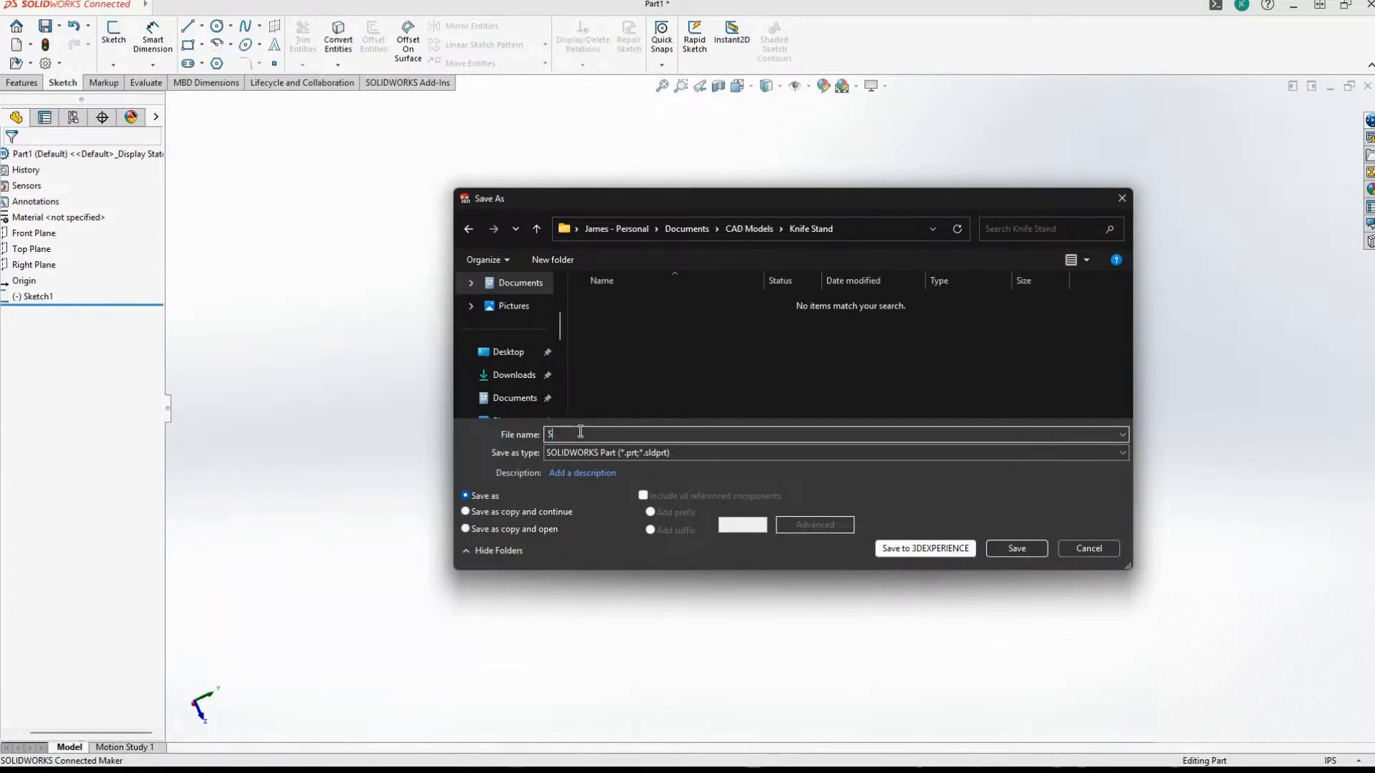
text(ide board)
click(1016, 548)
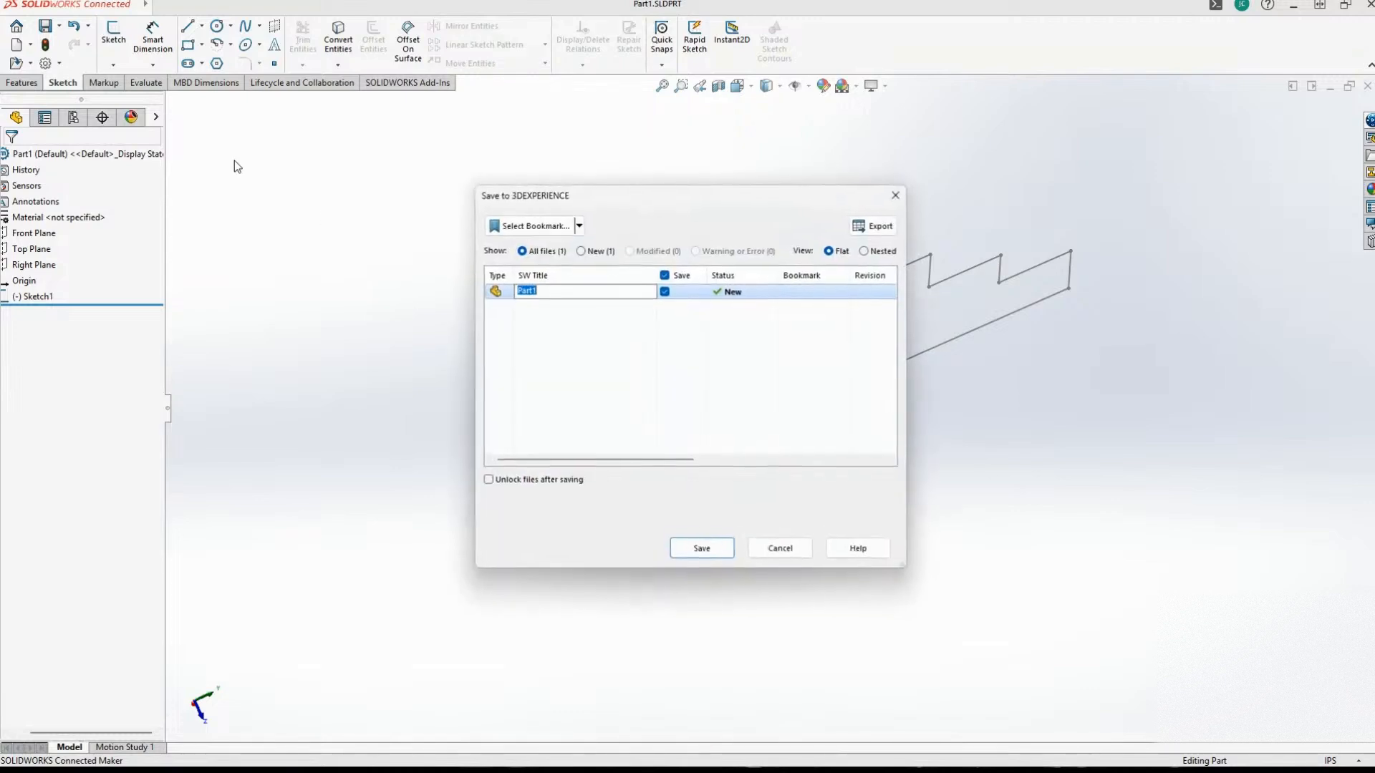
click(782, 549)
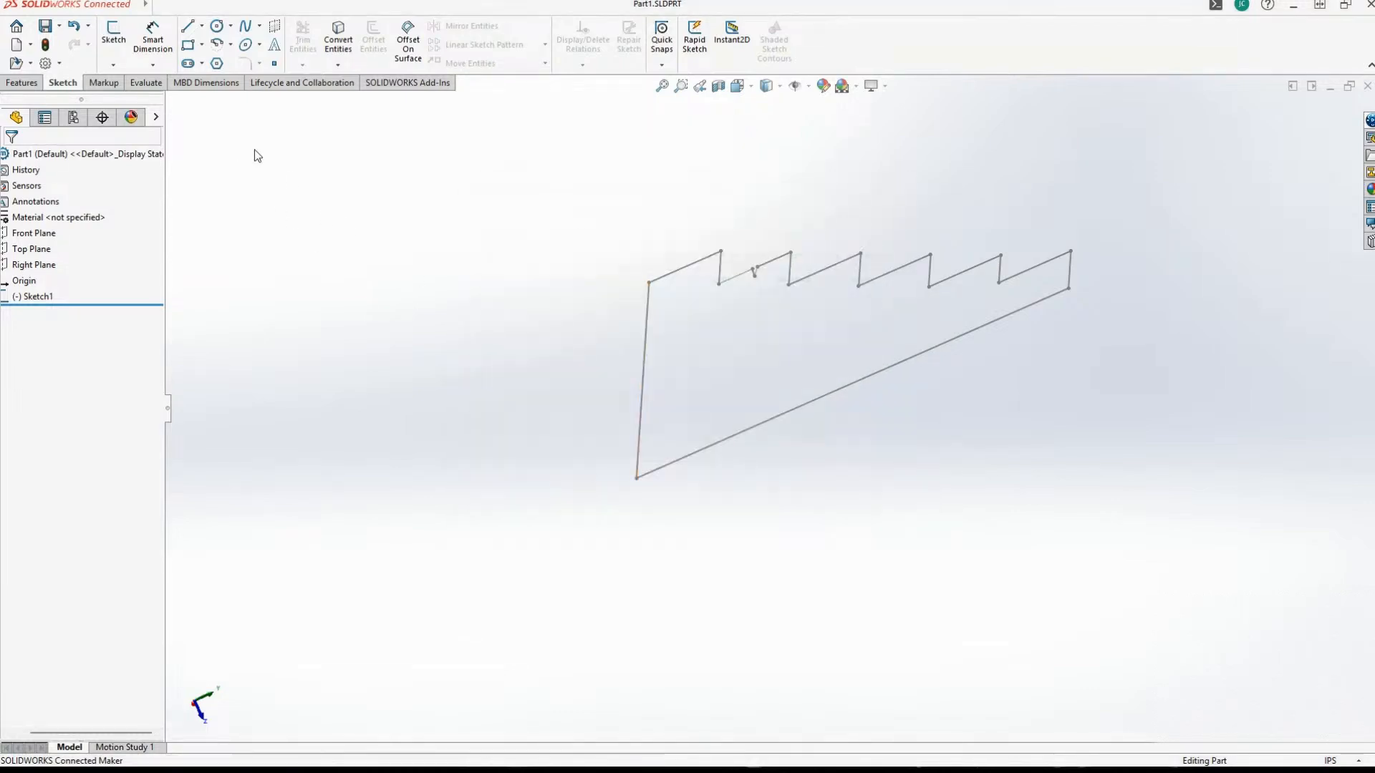
Try twice to save the part with the stepped profile to this PC.
click(59, 26)
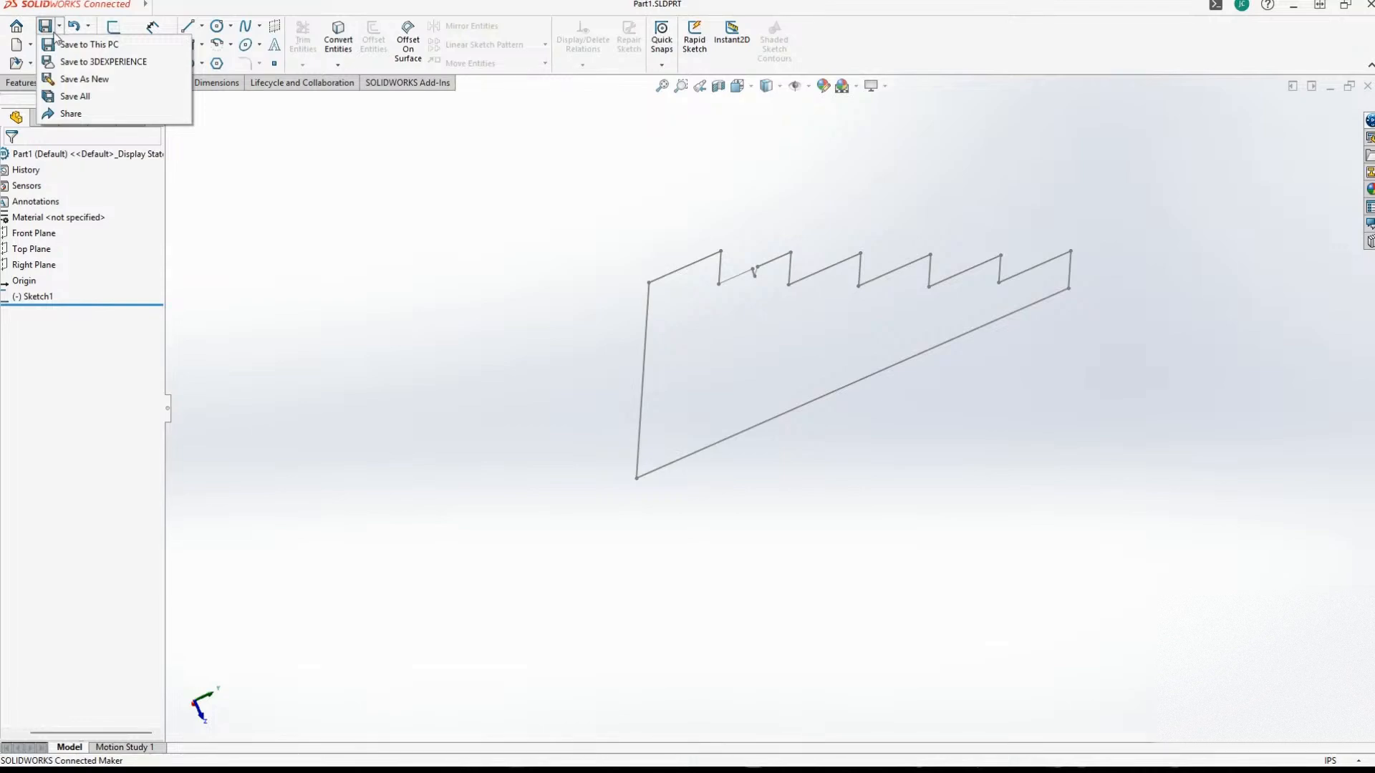
click(79, 49)
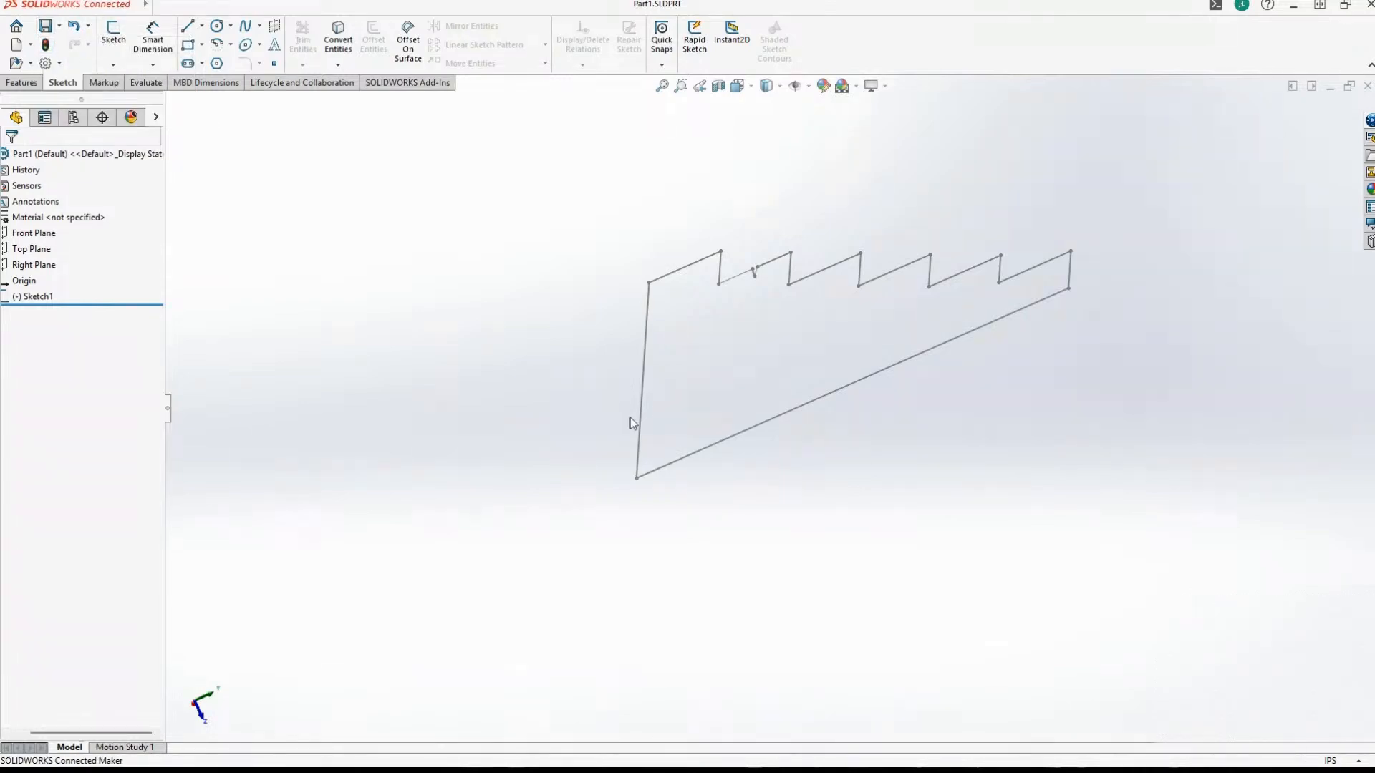
click(58, 27)
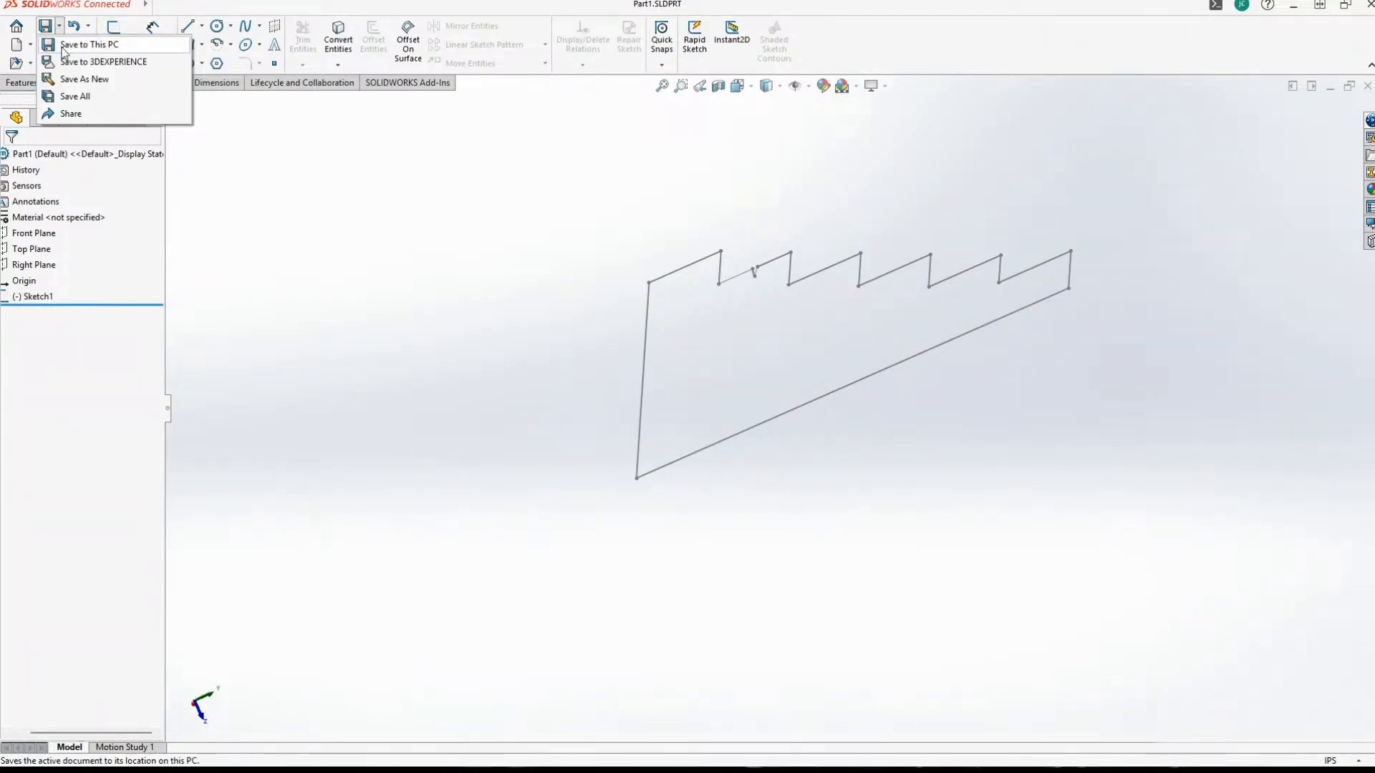
click(76, 42)
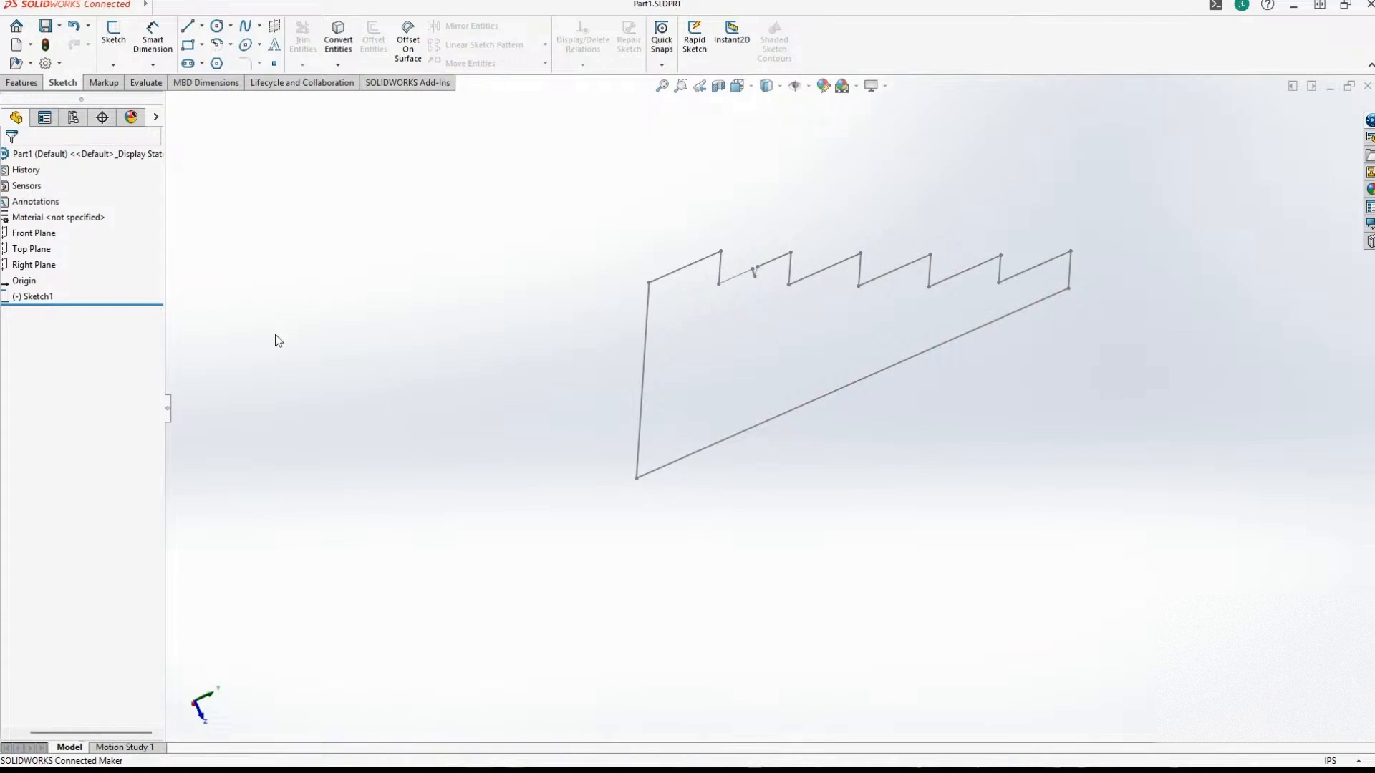
middle_drag(387, 333, 391, 334)
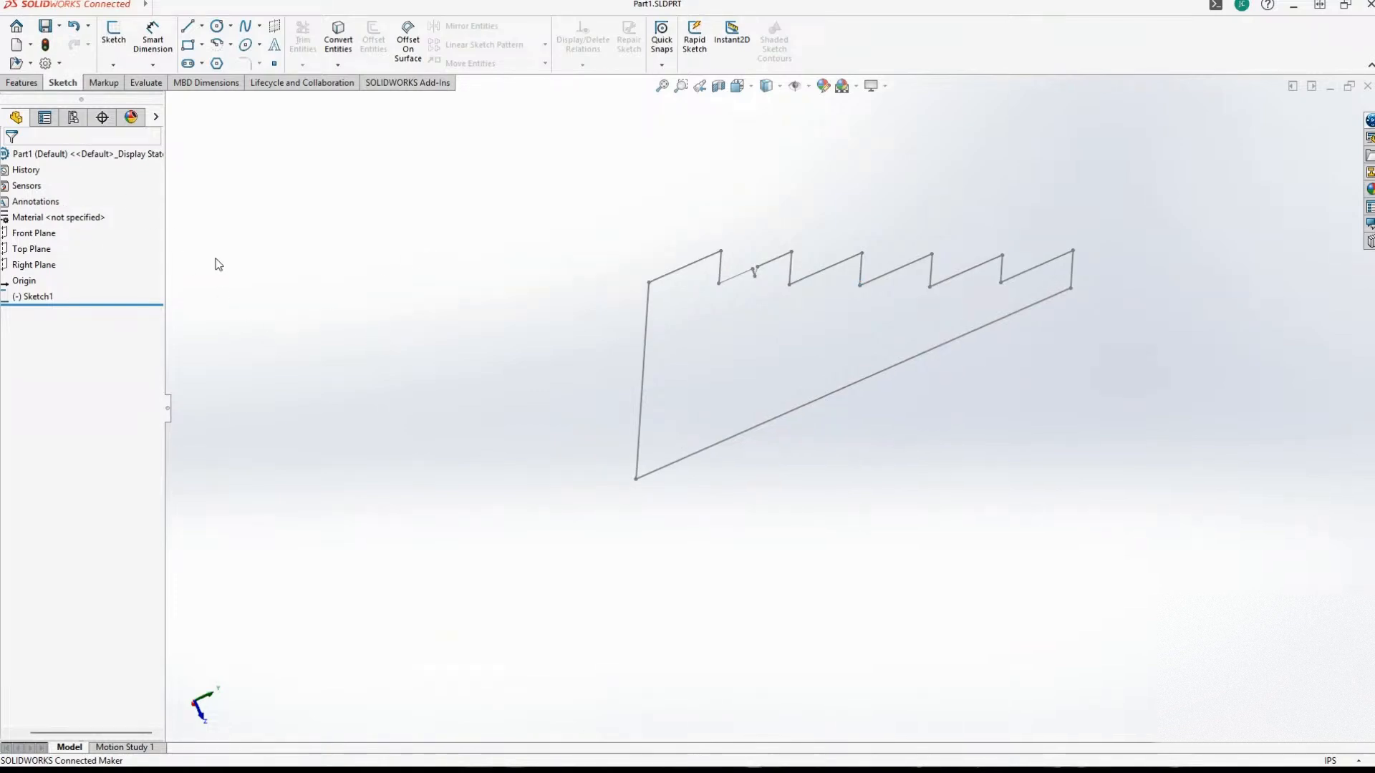
click(18, 85)
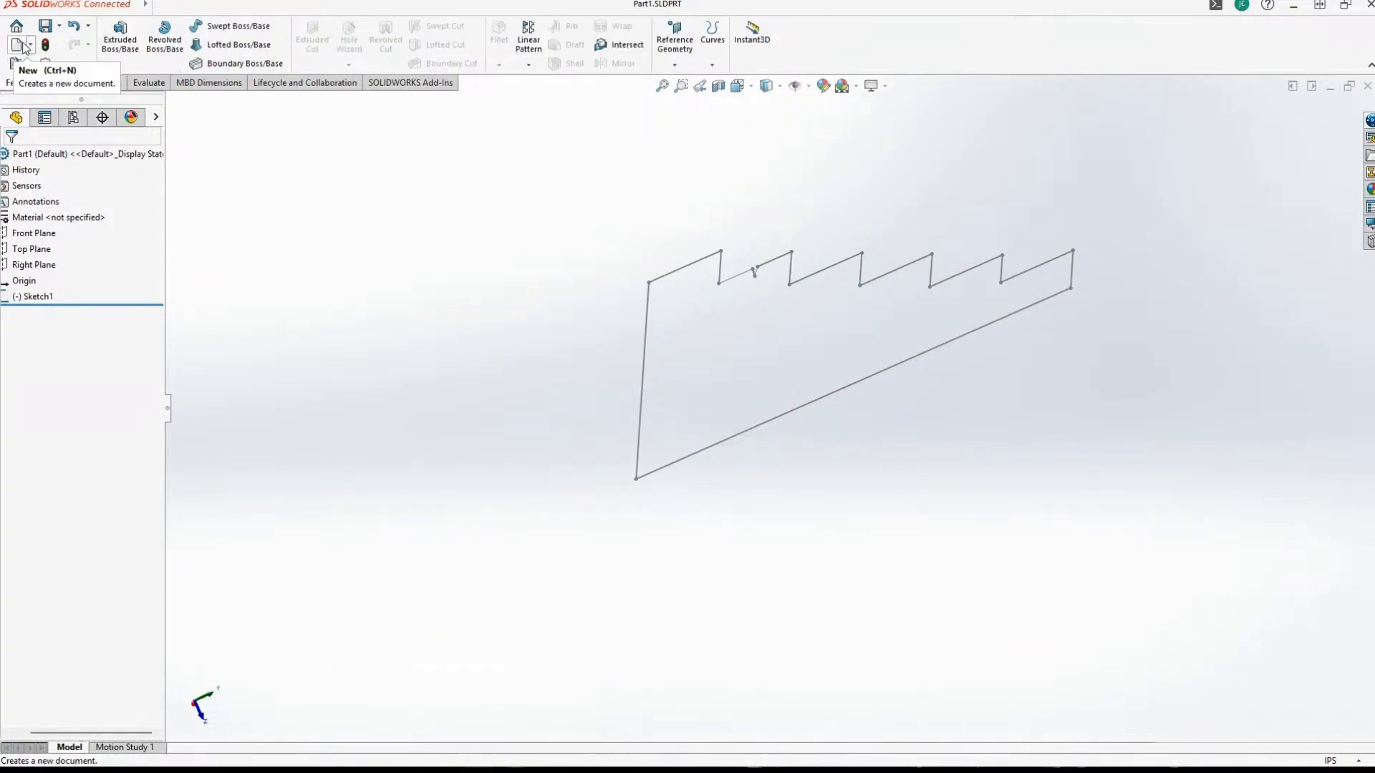
click(18, 45)
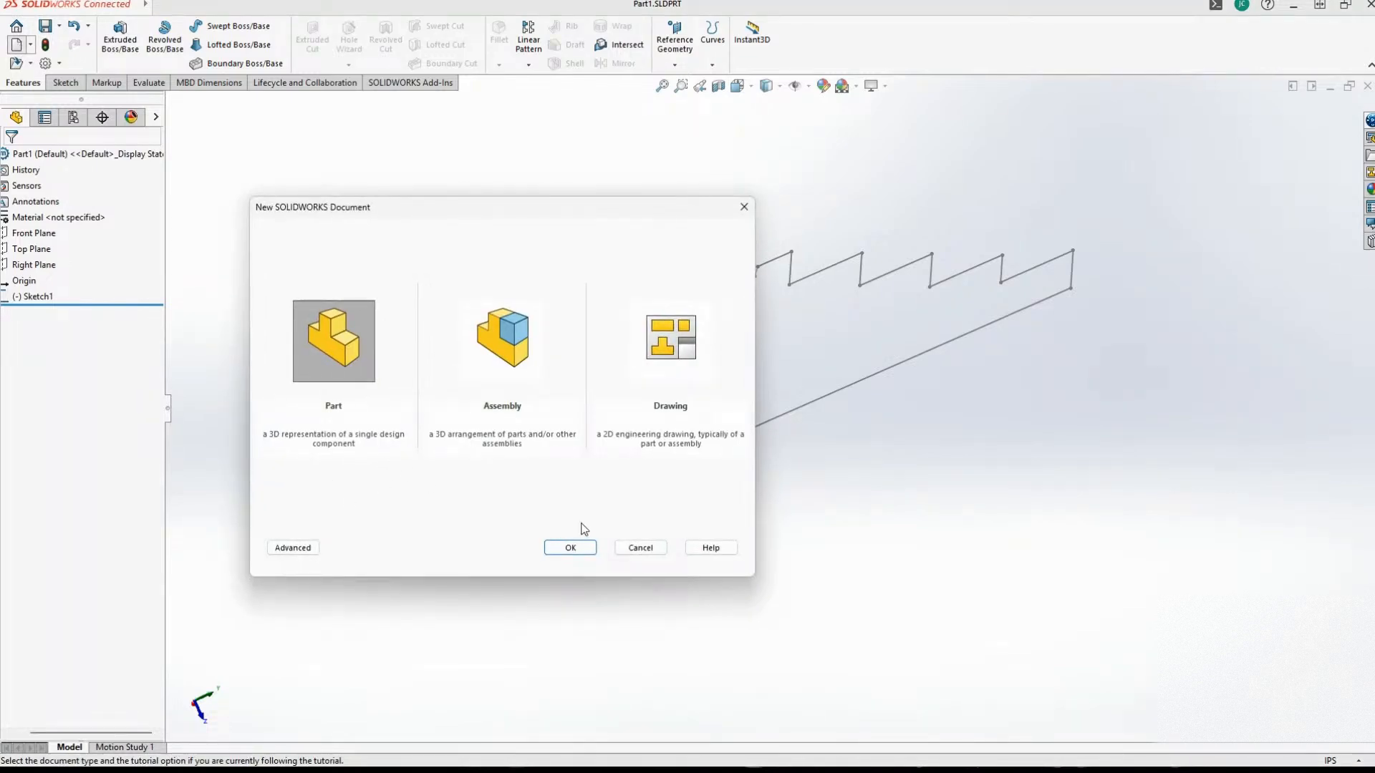
click(644, 548)
Open Part1 from the recent documents and look over its stepped profile.
click(16, 27)
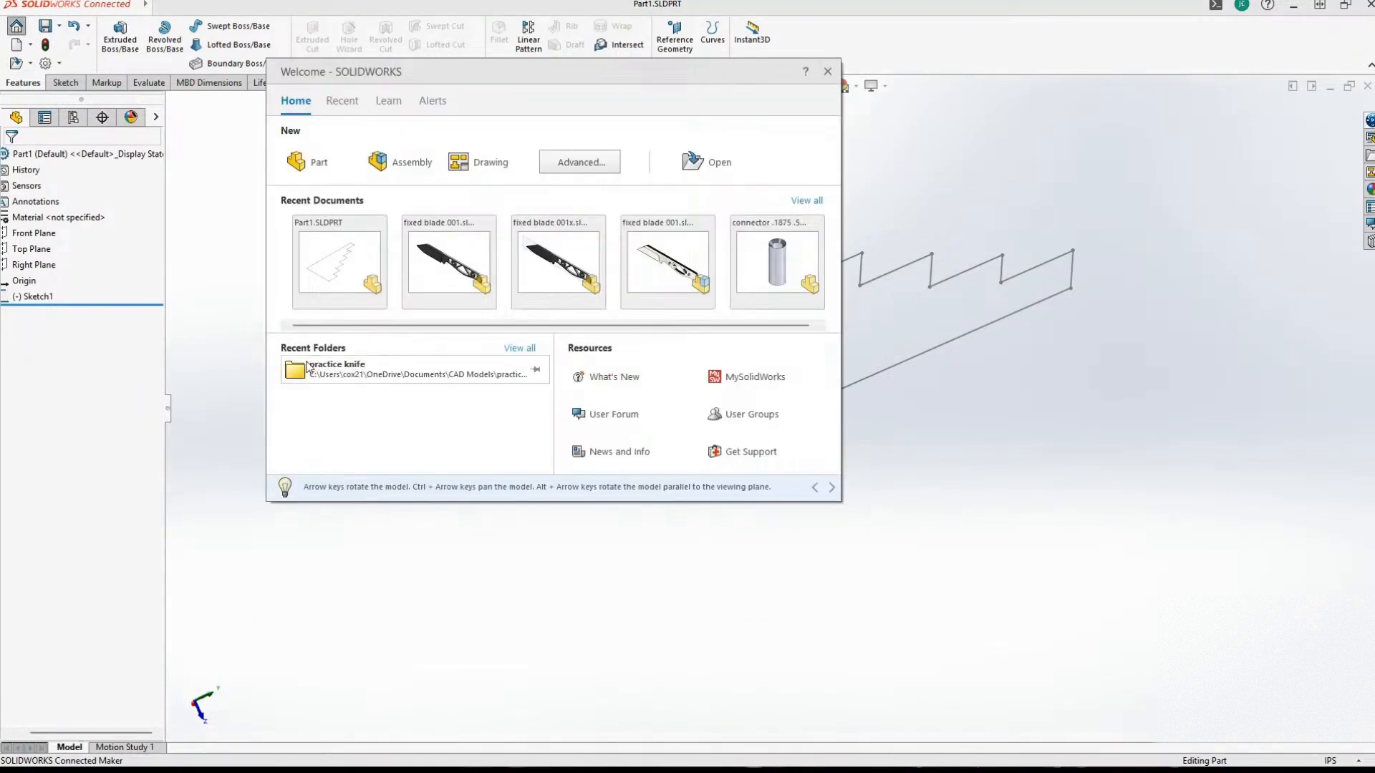
click(330, 255)
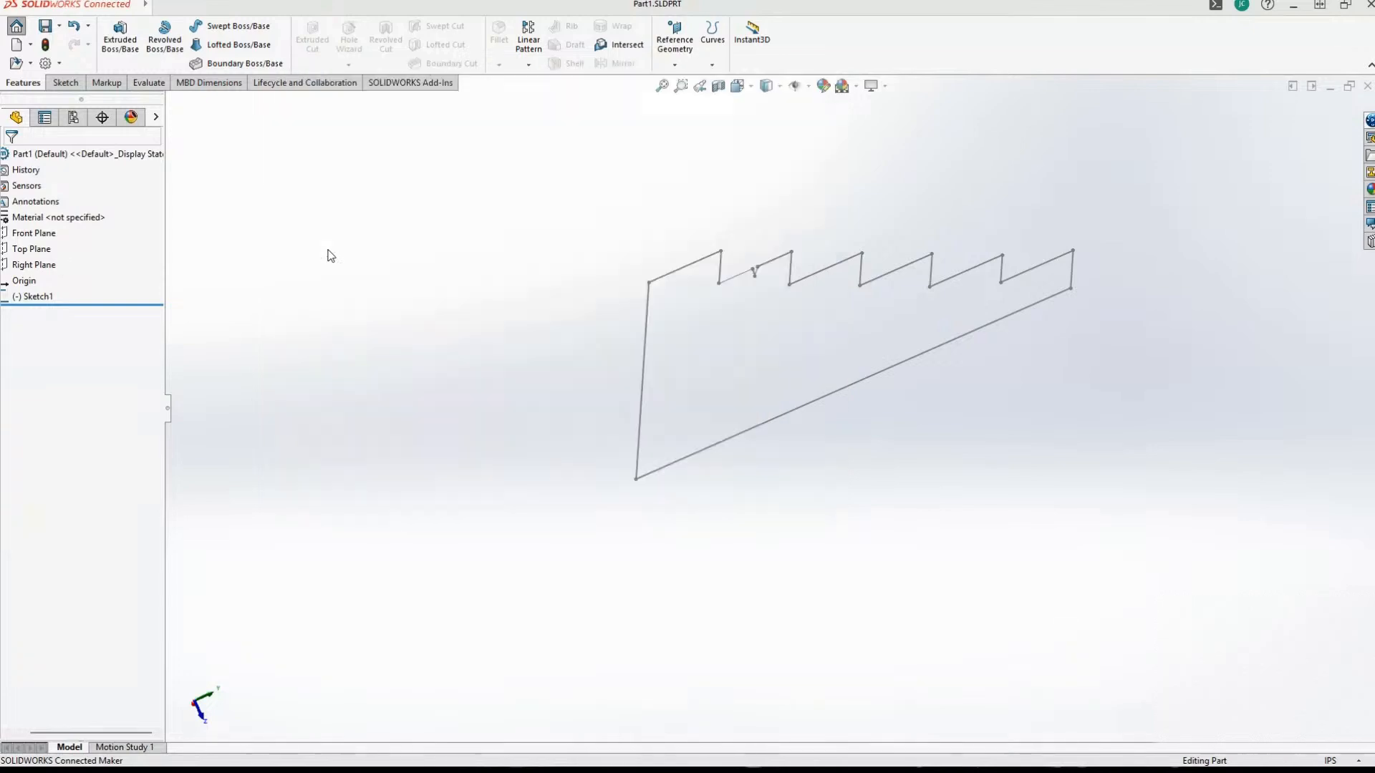
middle_drag(460, 355, 400, 355)
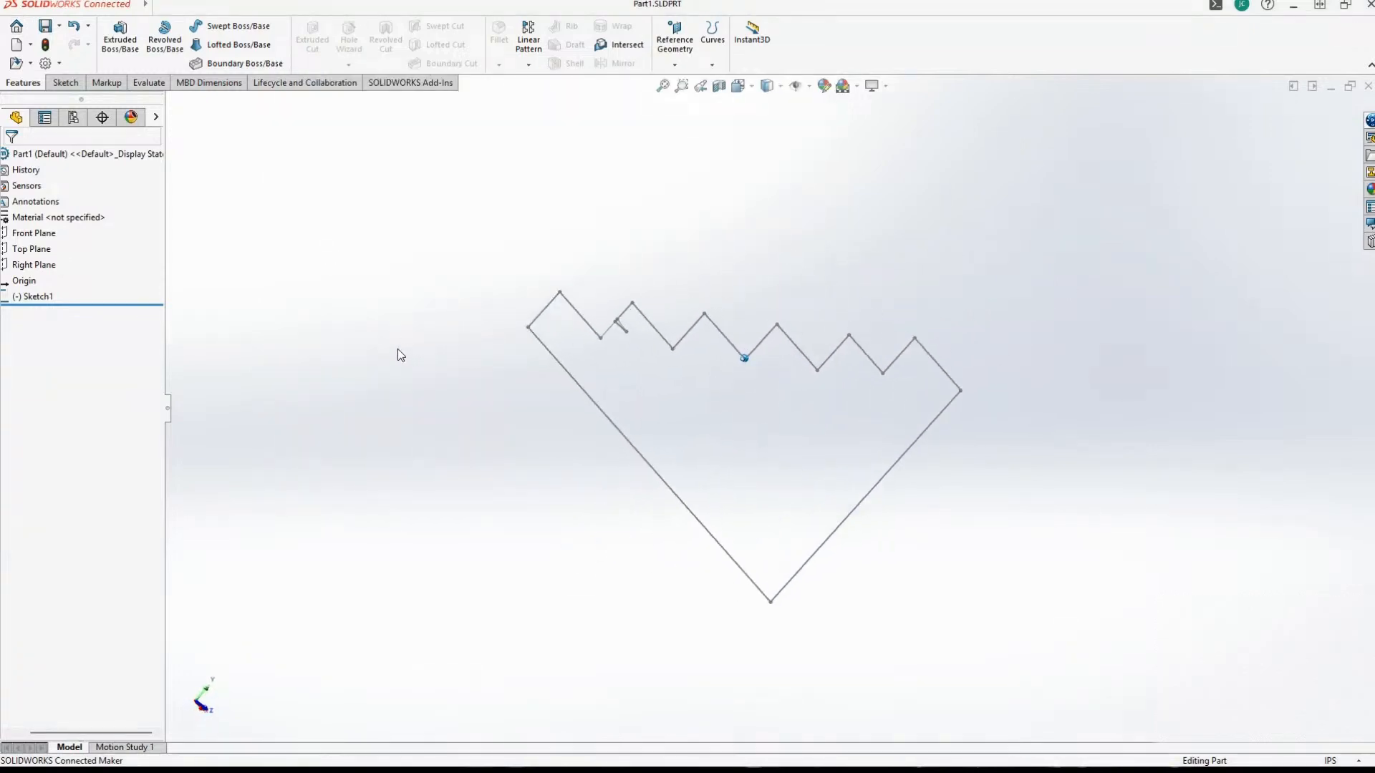
Start saving the part as a new file and open the Knife Stand folder inside CAD Models as its location.
click(58, 27)
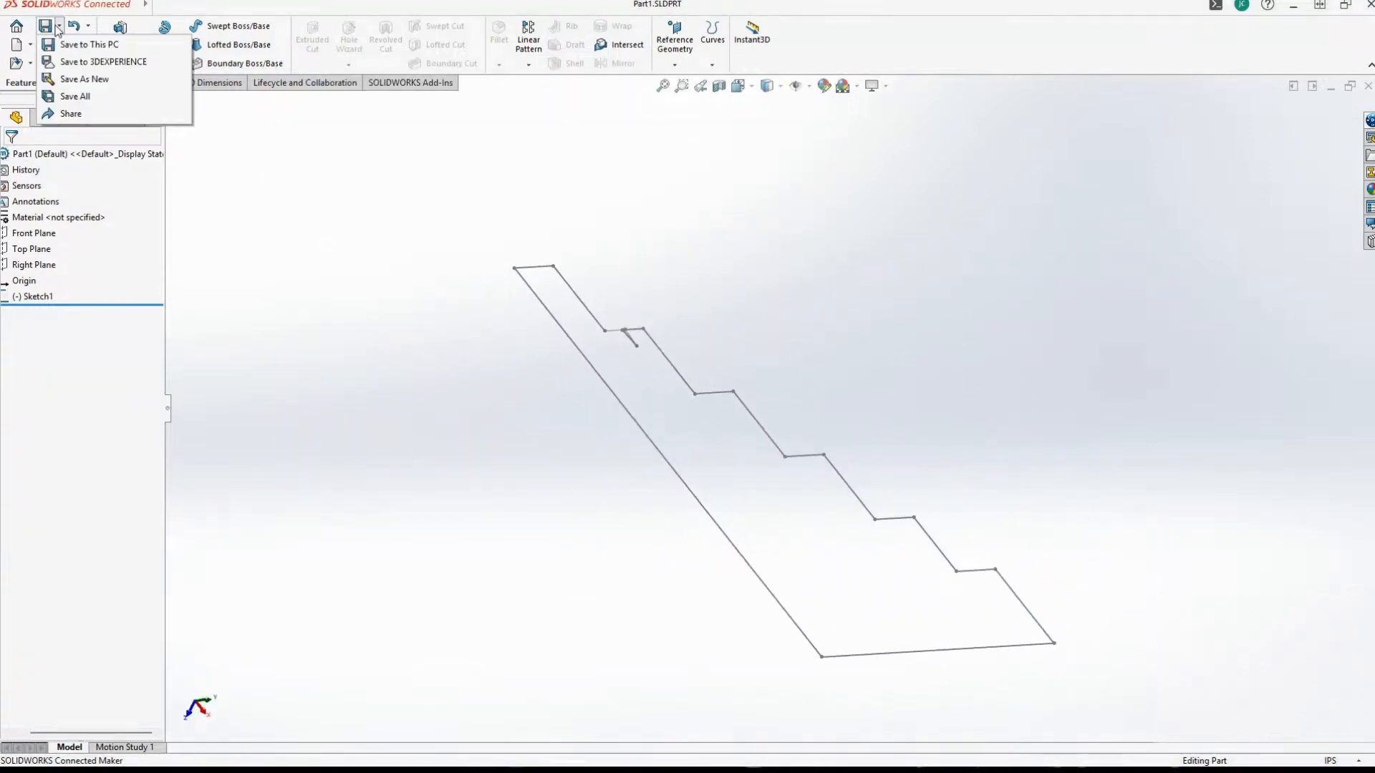
click(73, 48)
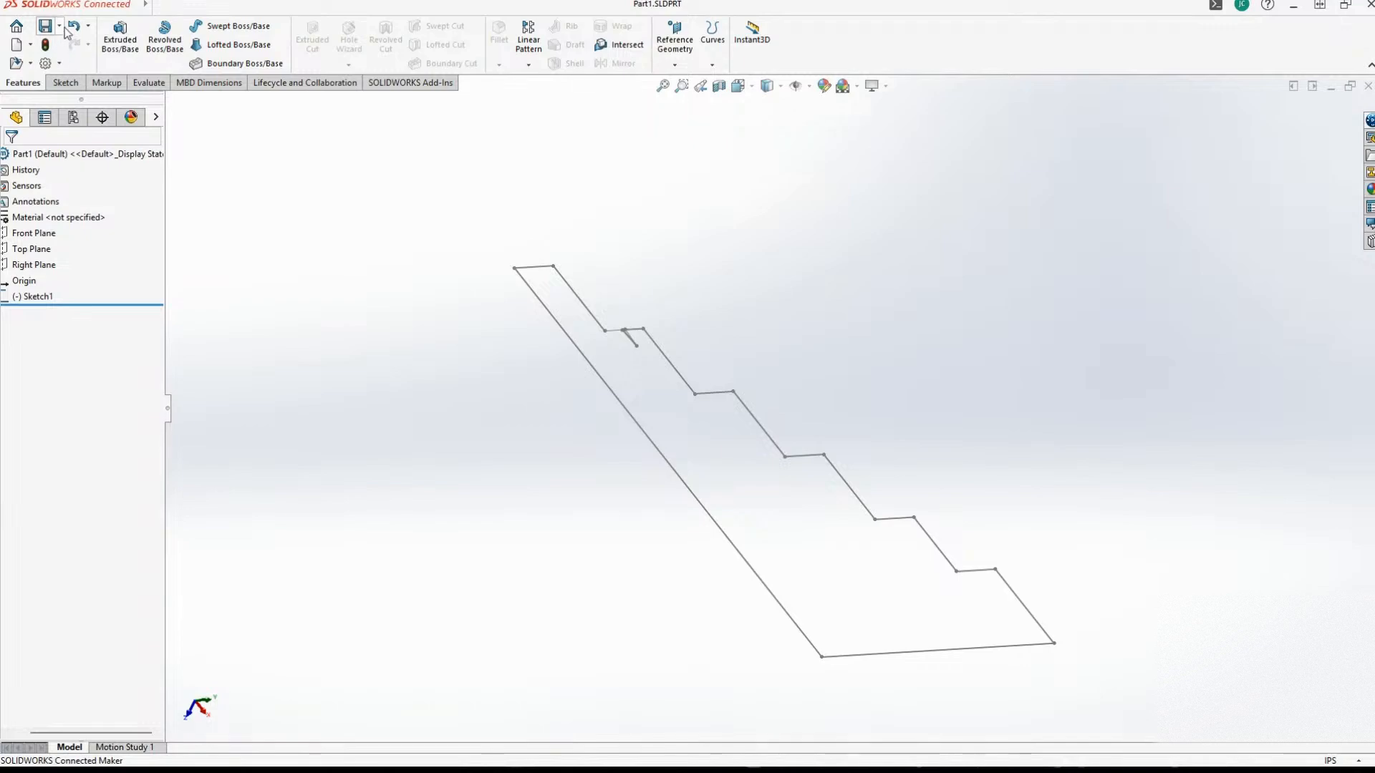
click(59, 27)
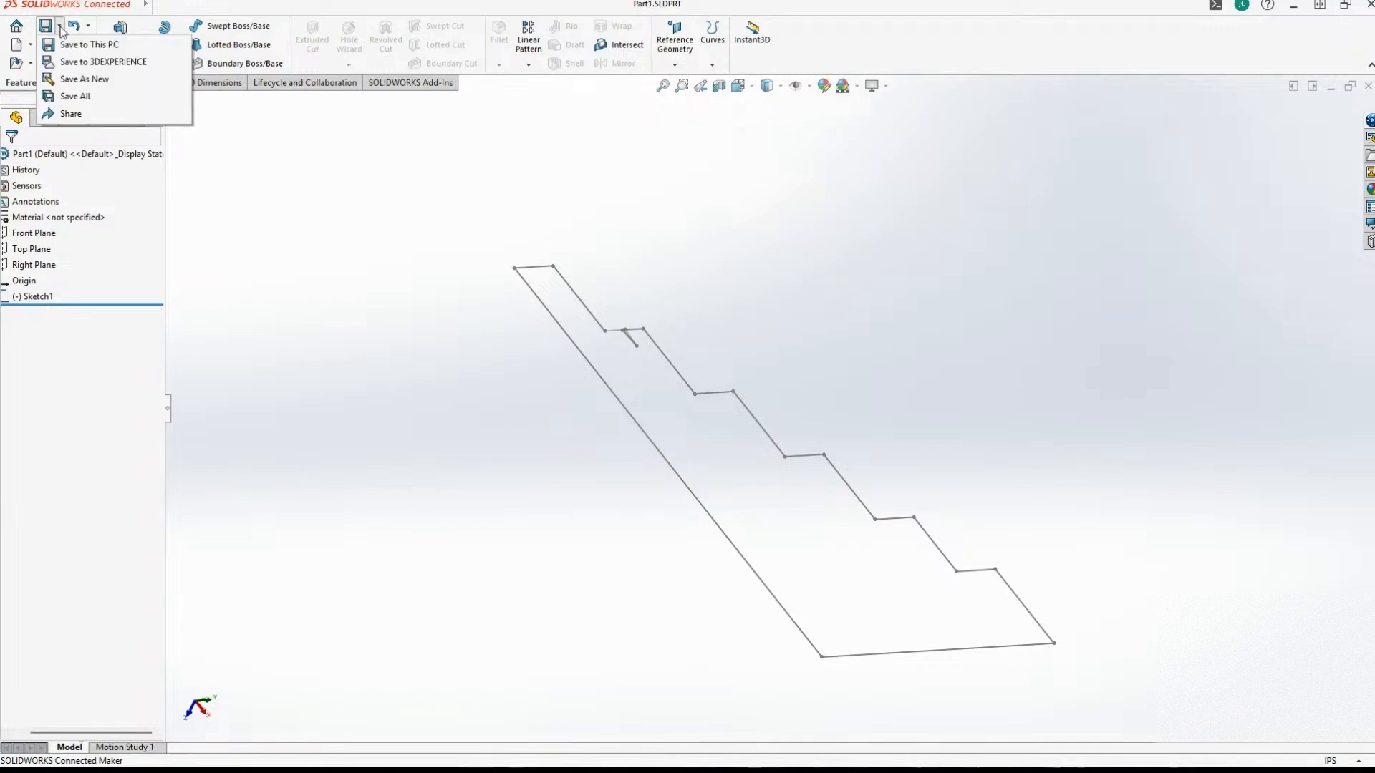
click(72, 80)
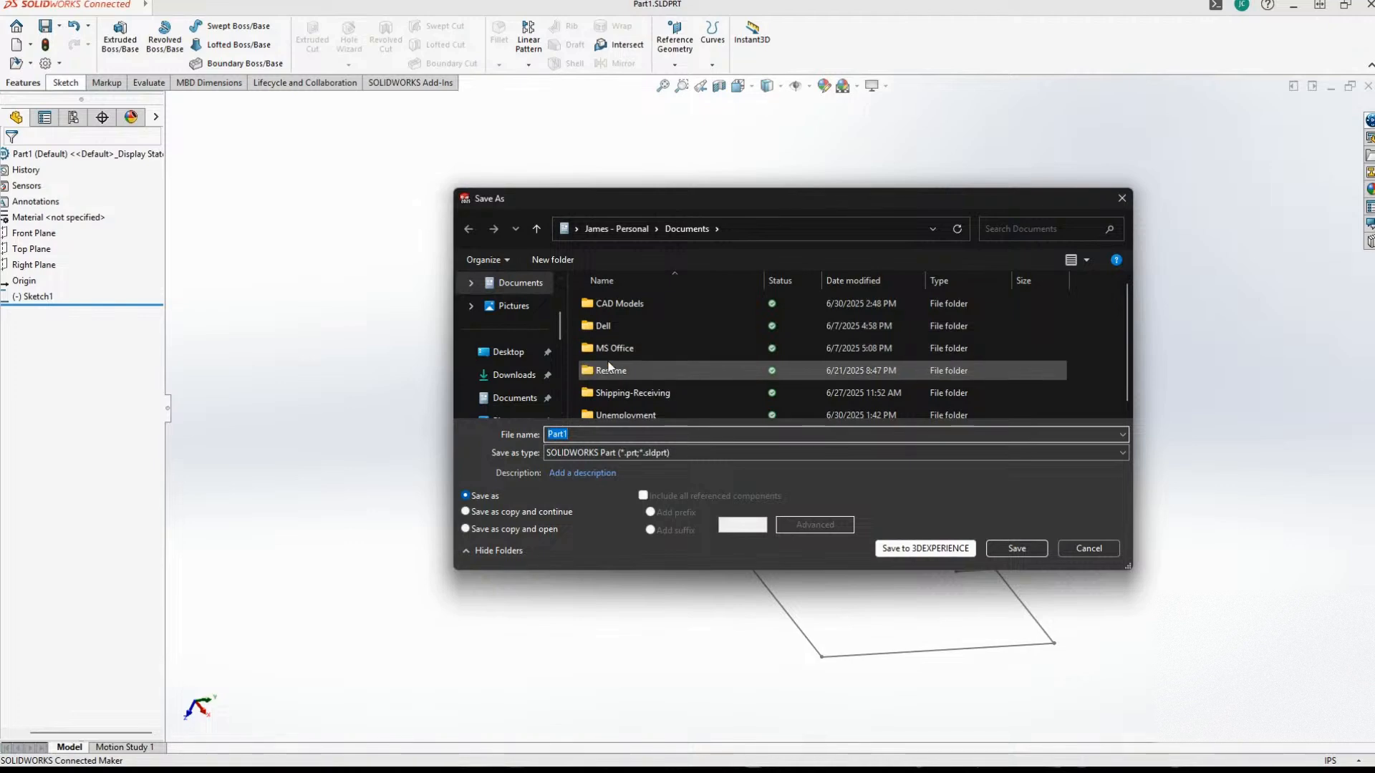
scroll(657, 368, down, 1)
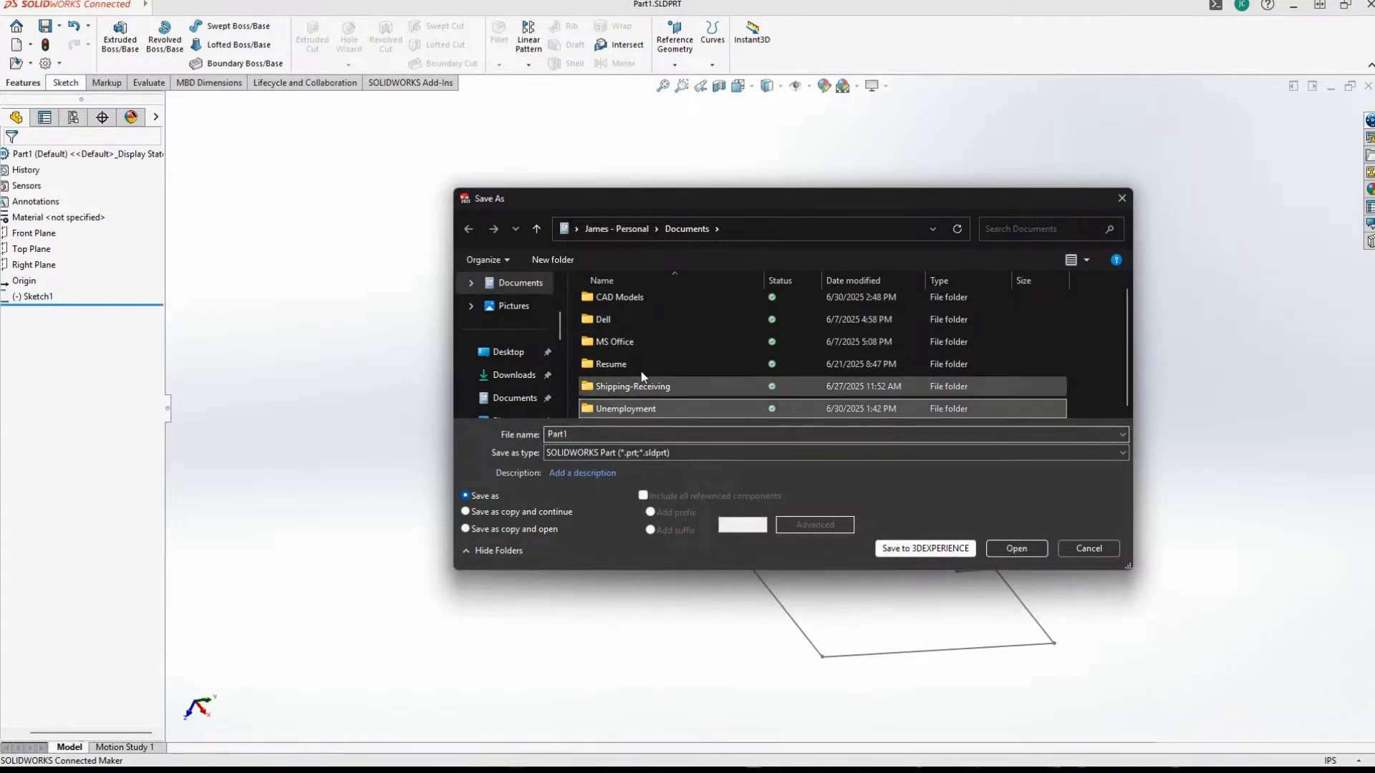
scroll(630, 322, up, 1)
double_click(626, 306)
double_click(625, 307)
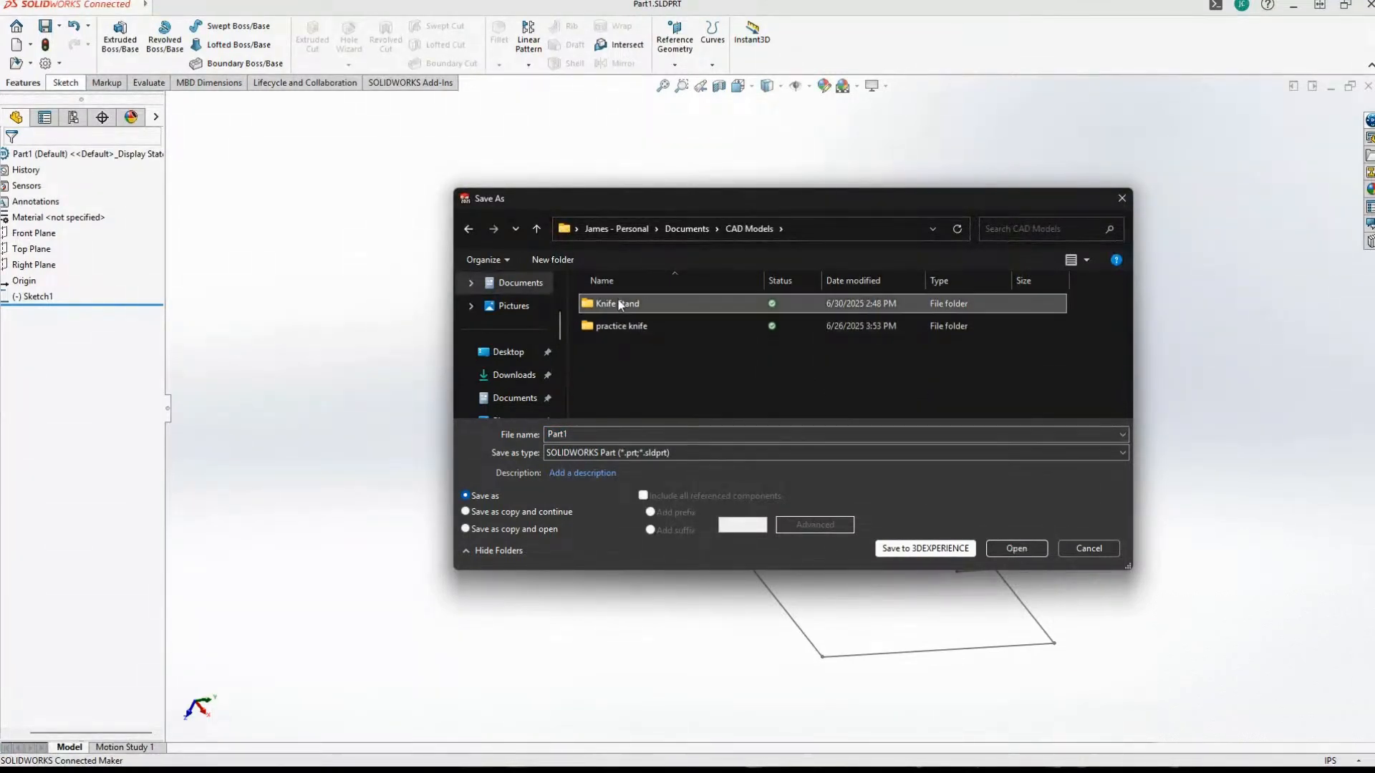
Name the part file Side Board and save it in the Knife Stand folder.
double_click(583, 430)
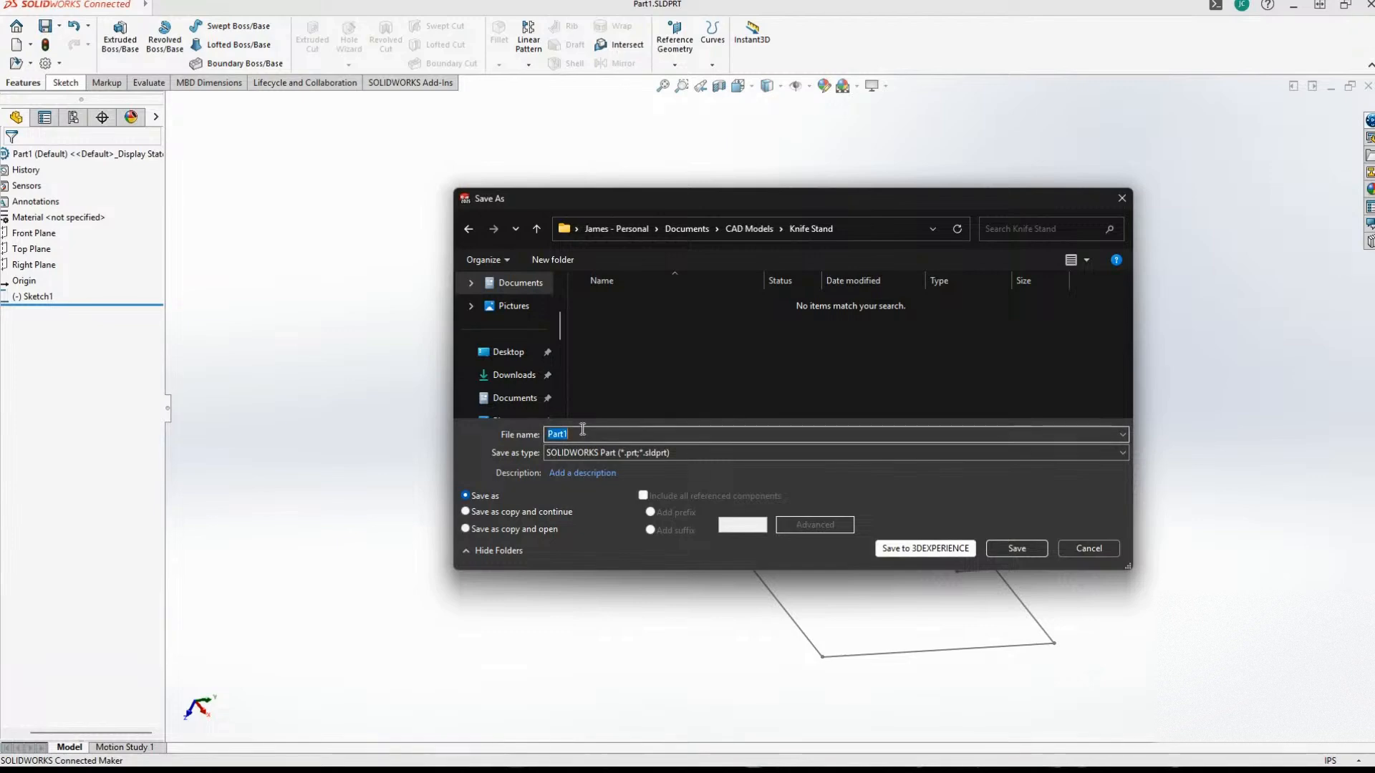
text(S)
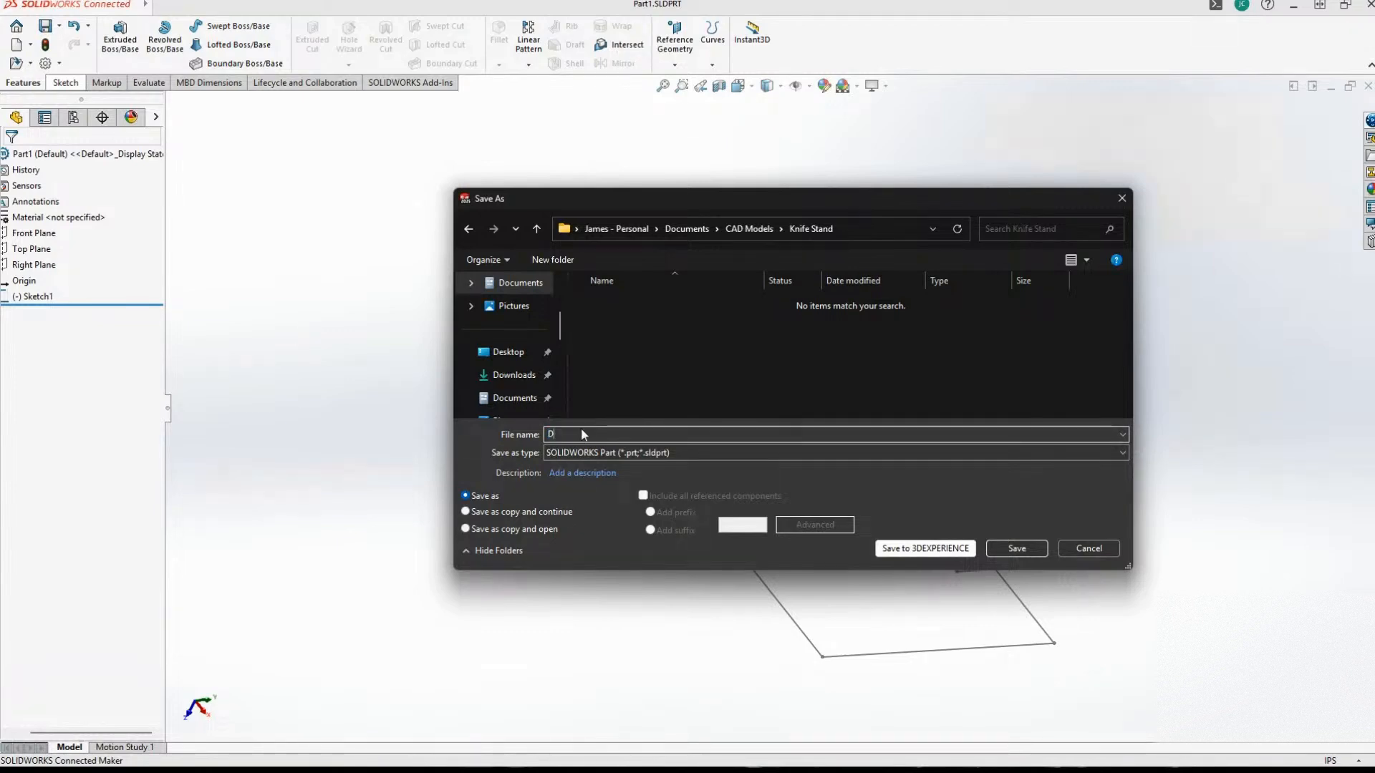
text(ide Board)
key(Return)
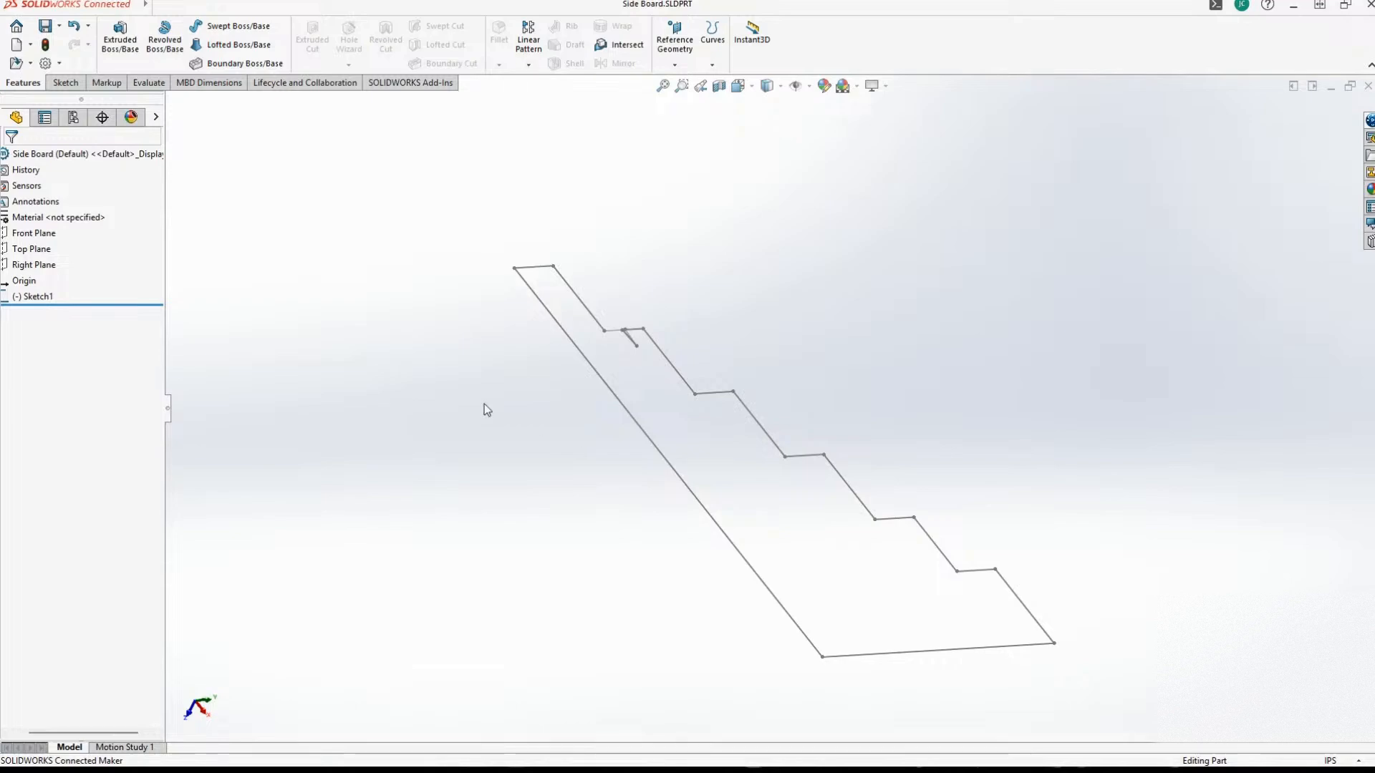
Examine the stepped profile of the side board, including the V-notch in the first ledge up close.
scroll(779, 455, up, 1)
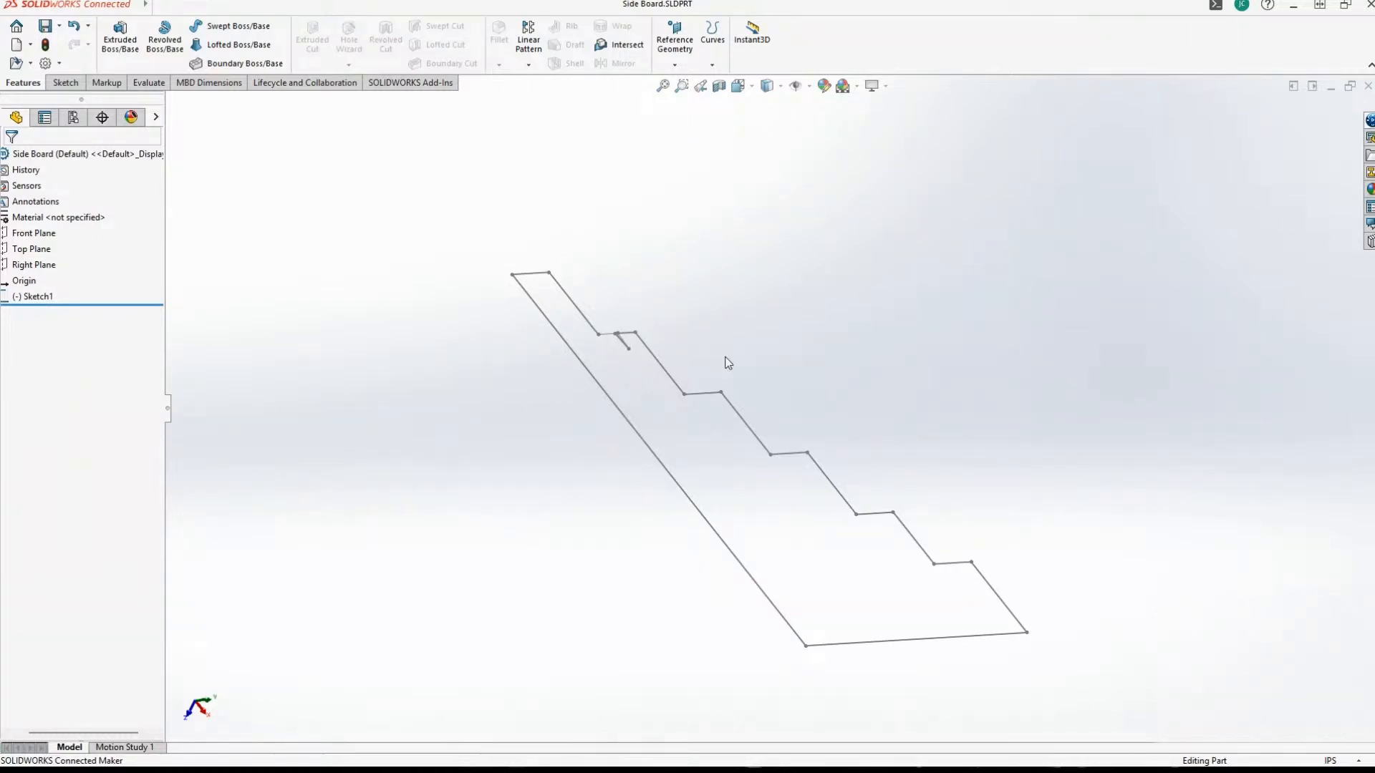
mouse_move(715, 227)
middle_down()
mouse_move(731, 325)
mouse_move(865, 365)
mouse_move(836, 357)
middle_up()
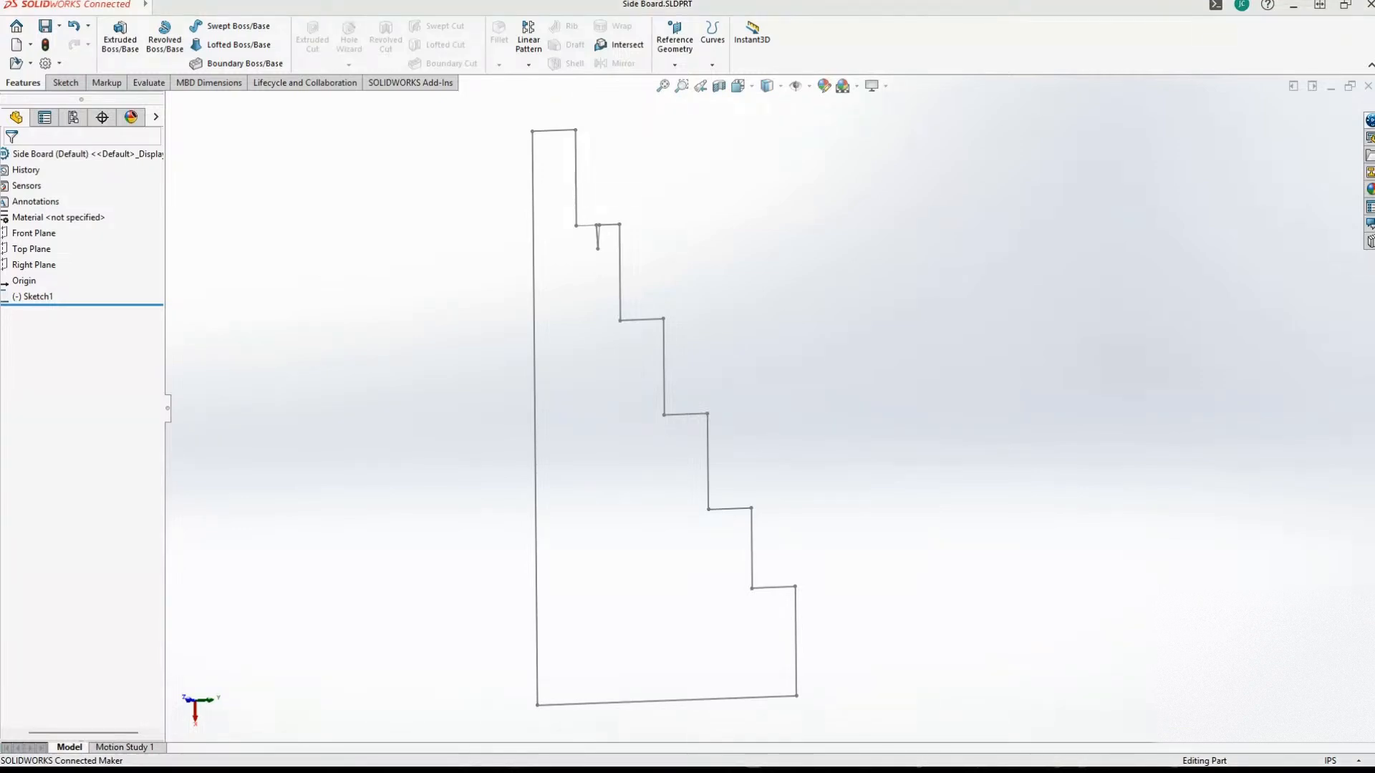
mouse_move(952, 107)
middle_down()
mouse_move(936, 341)
mouse_move(852, 380)
mouse_move(649, 318)
middle_up()
scroll(649, 312, up, 10)
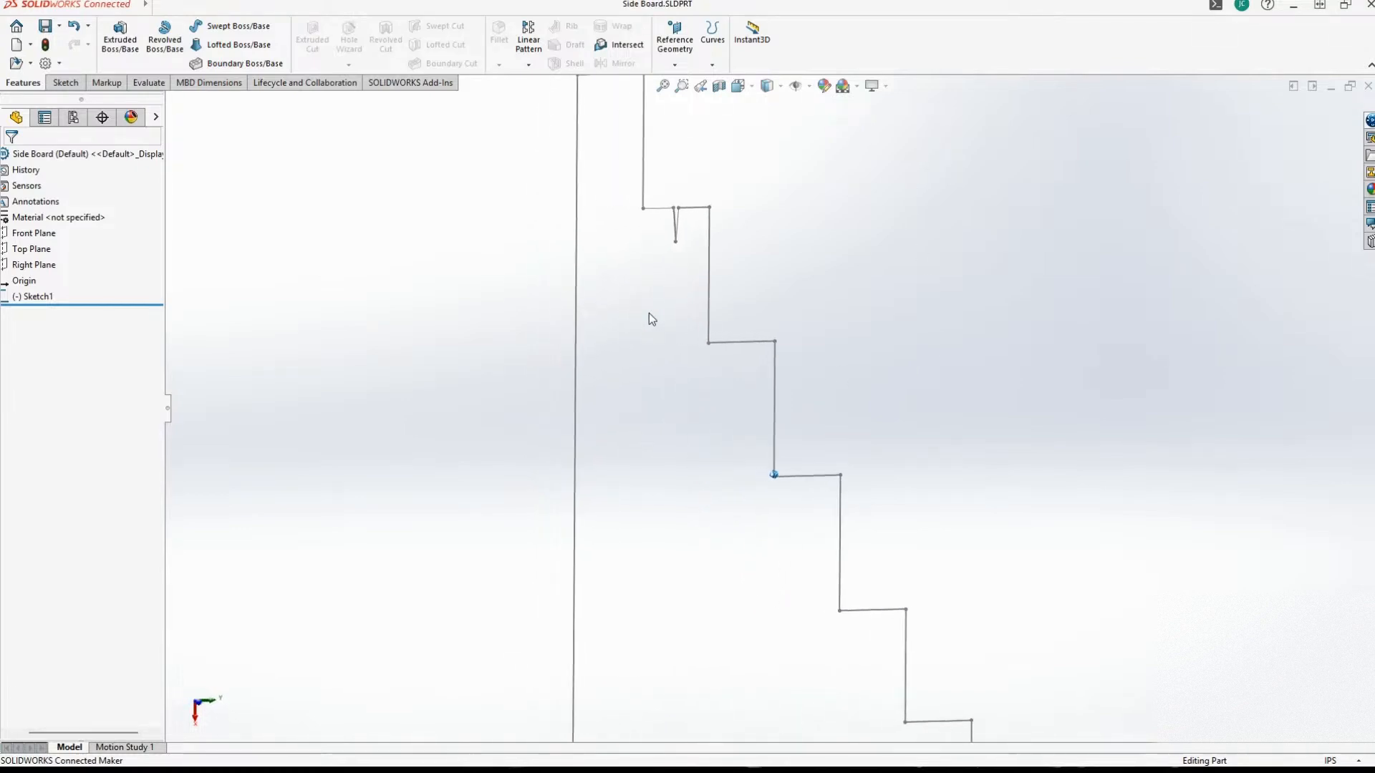
scroll(610, 365, down, 5)
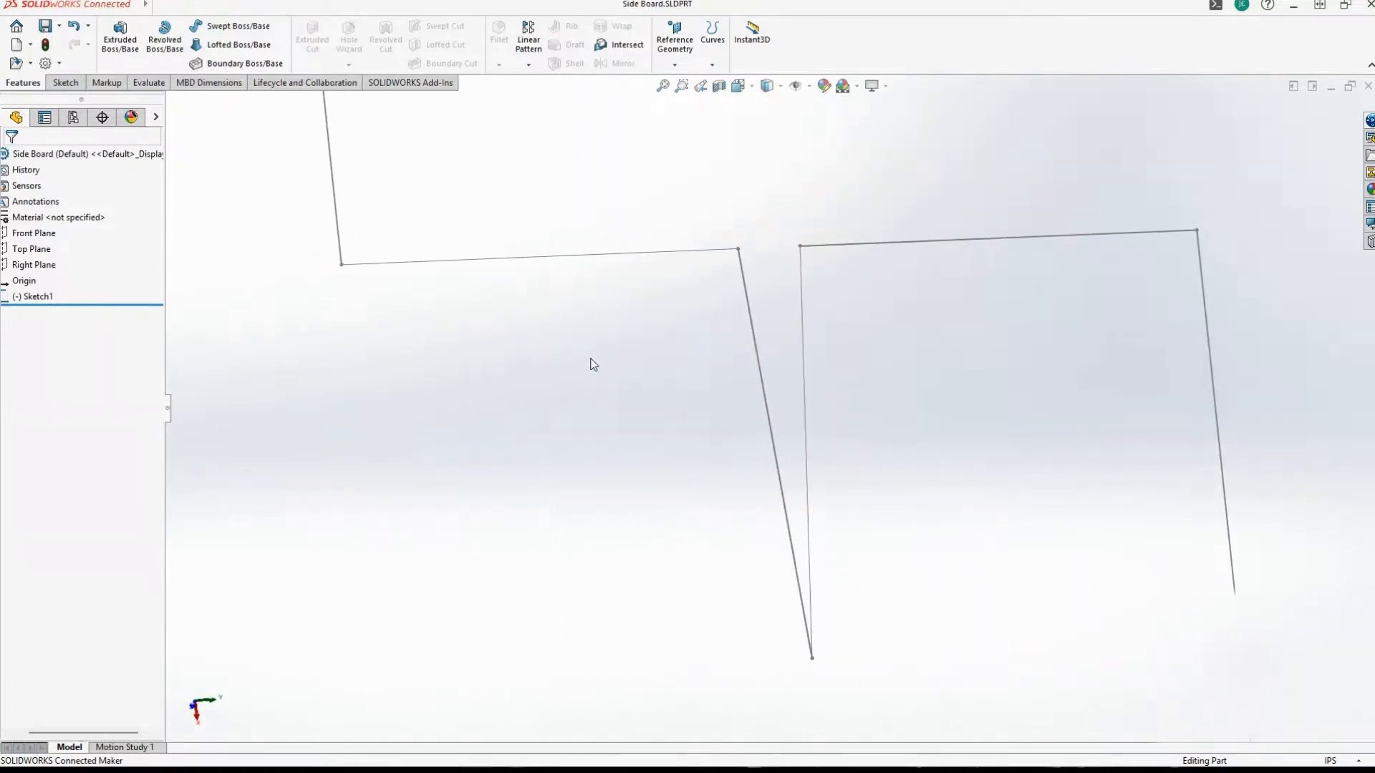
scroll(593, 362, up, 7)
scroll(809, 398, up, 9)
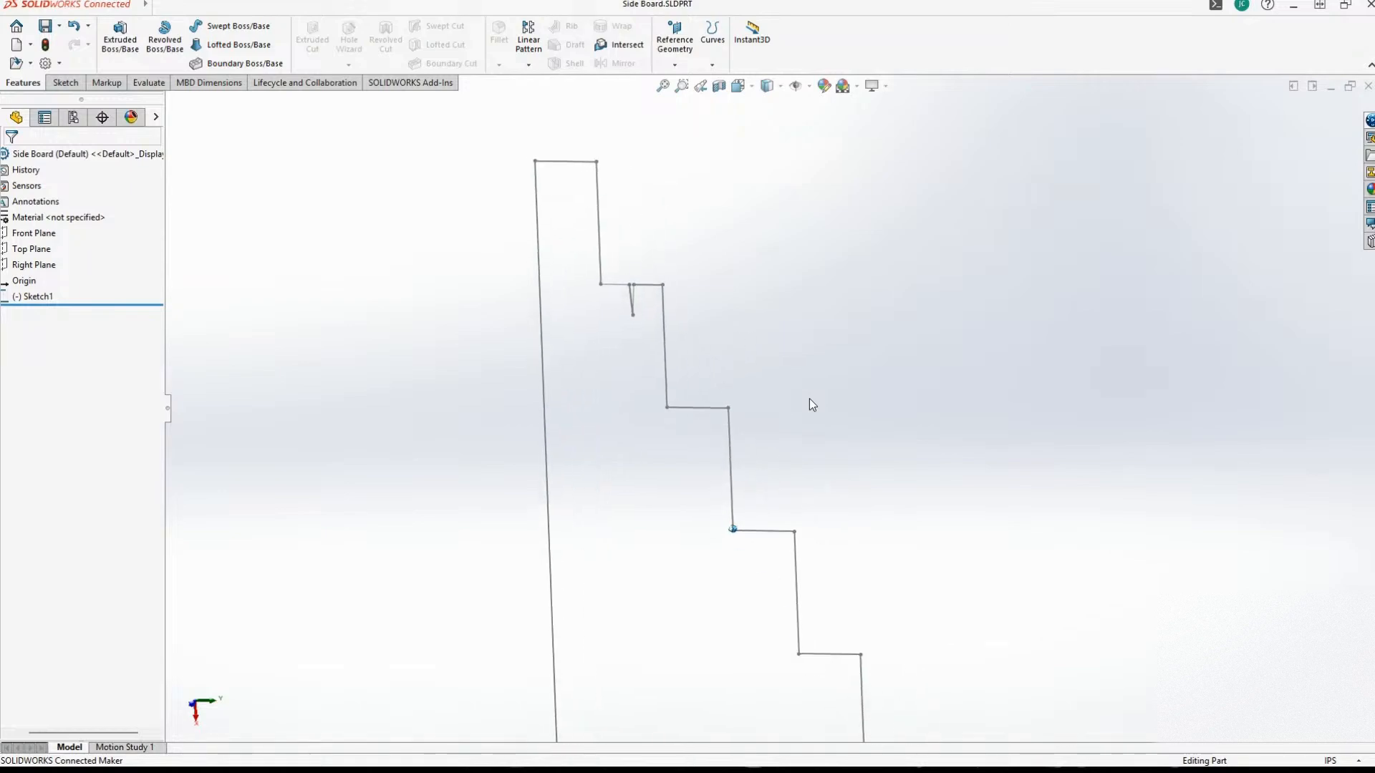